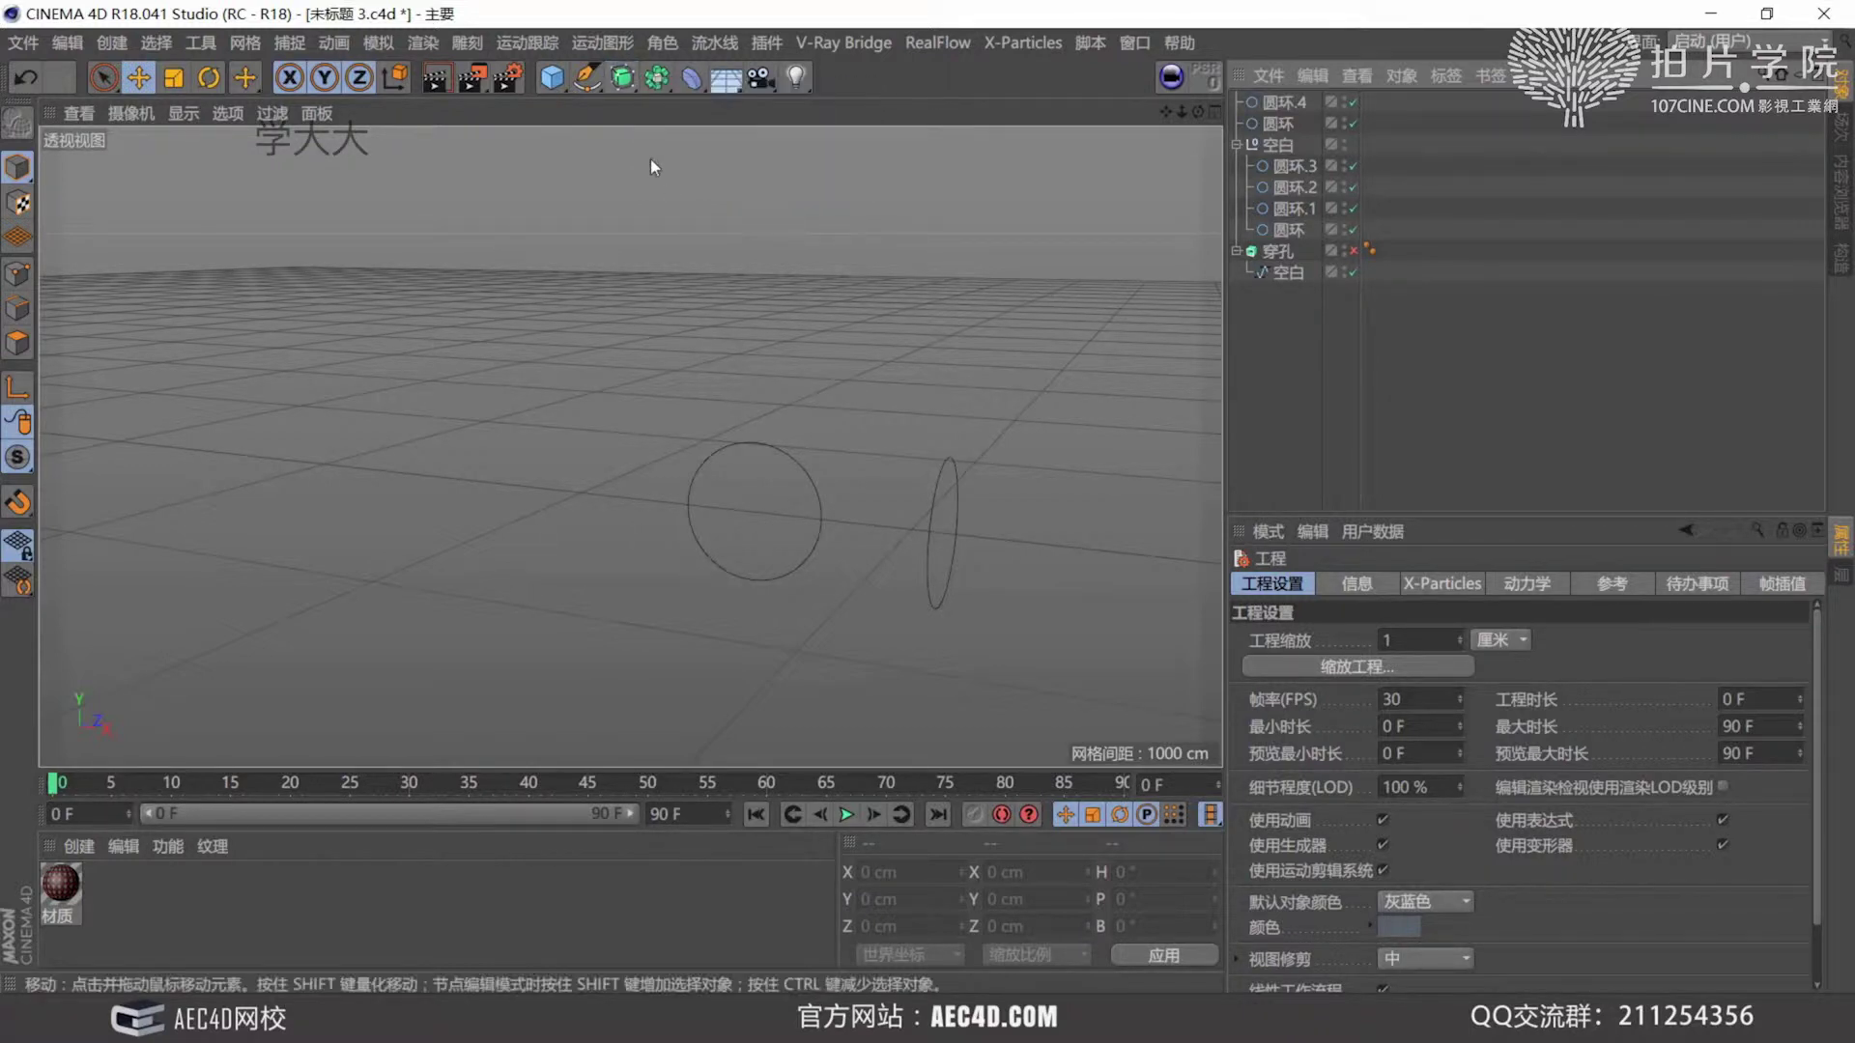
Inspect the plane settings of the two standalone circle splines, 圆环 and 圆环.4.
left_click(623, 77)
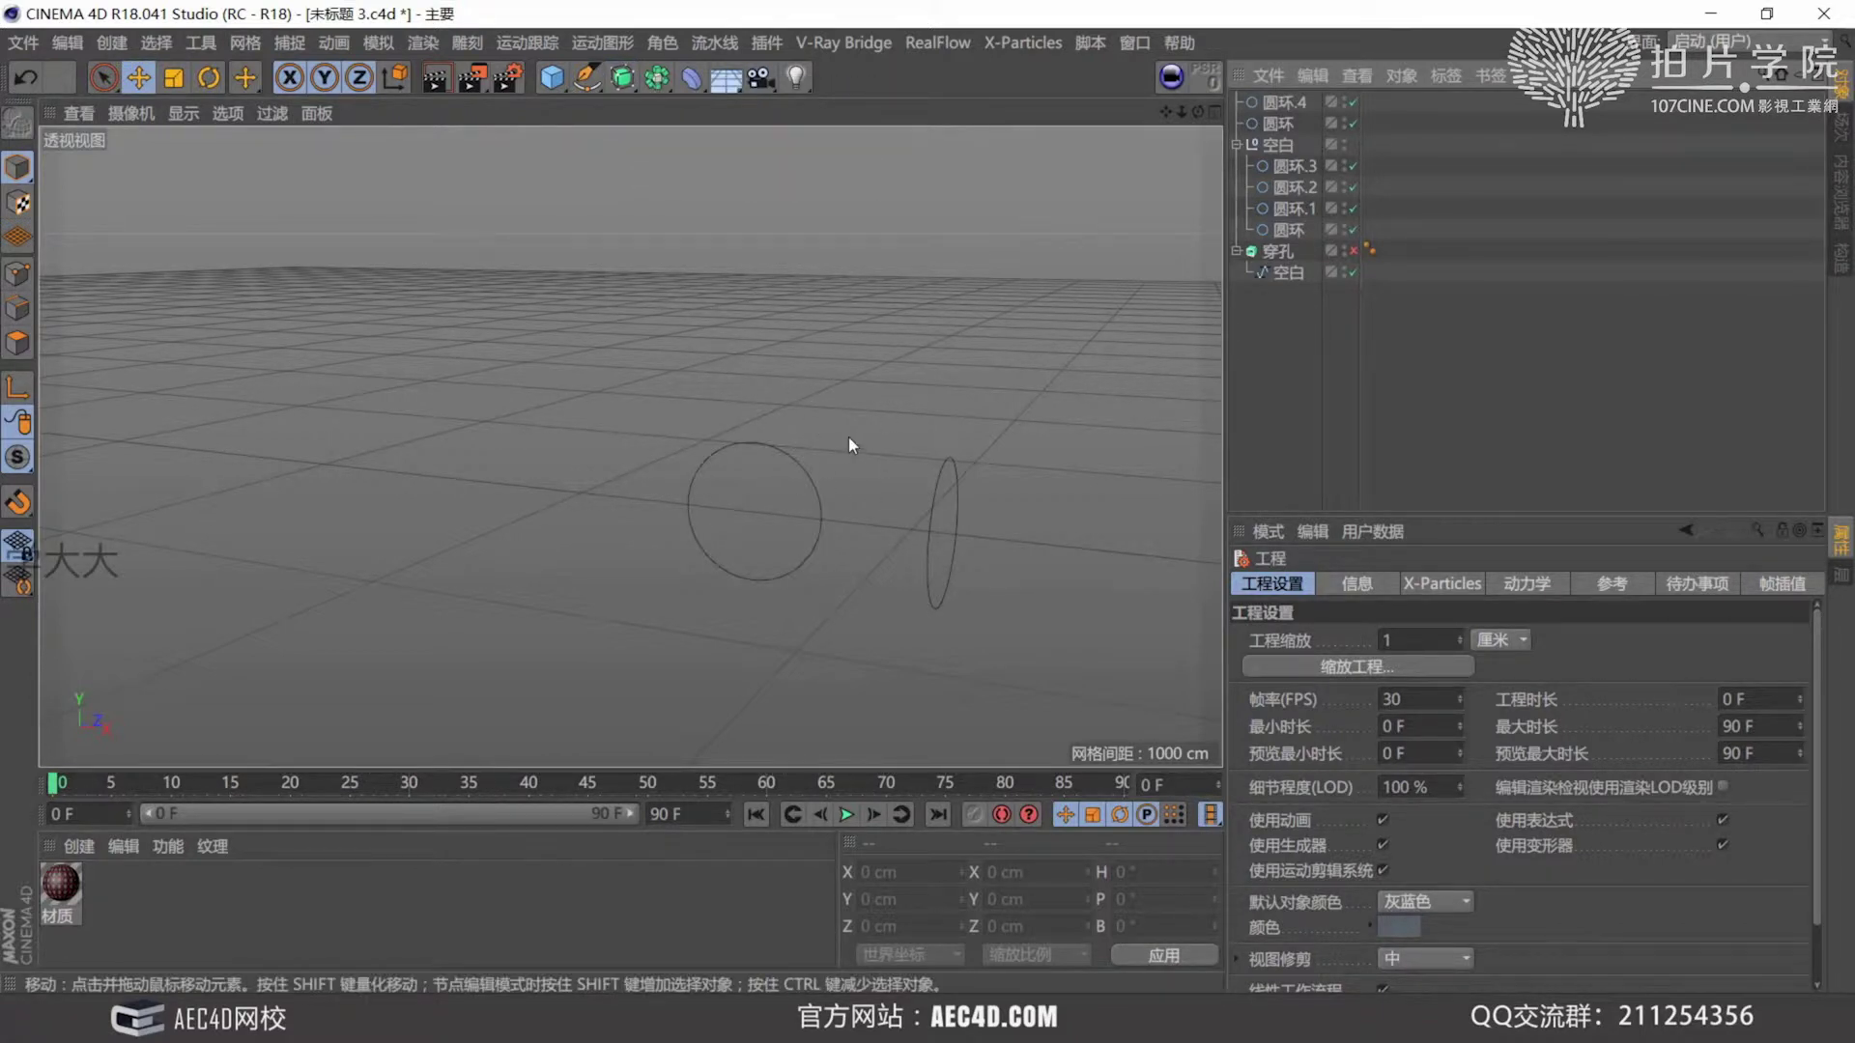
left_click_drag(850, 425, 788, 390, "alt")
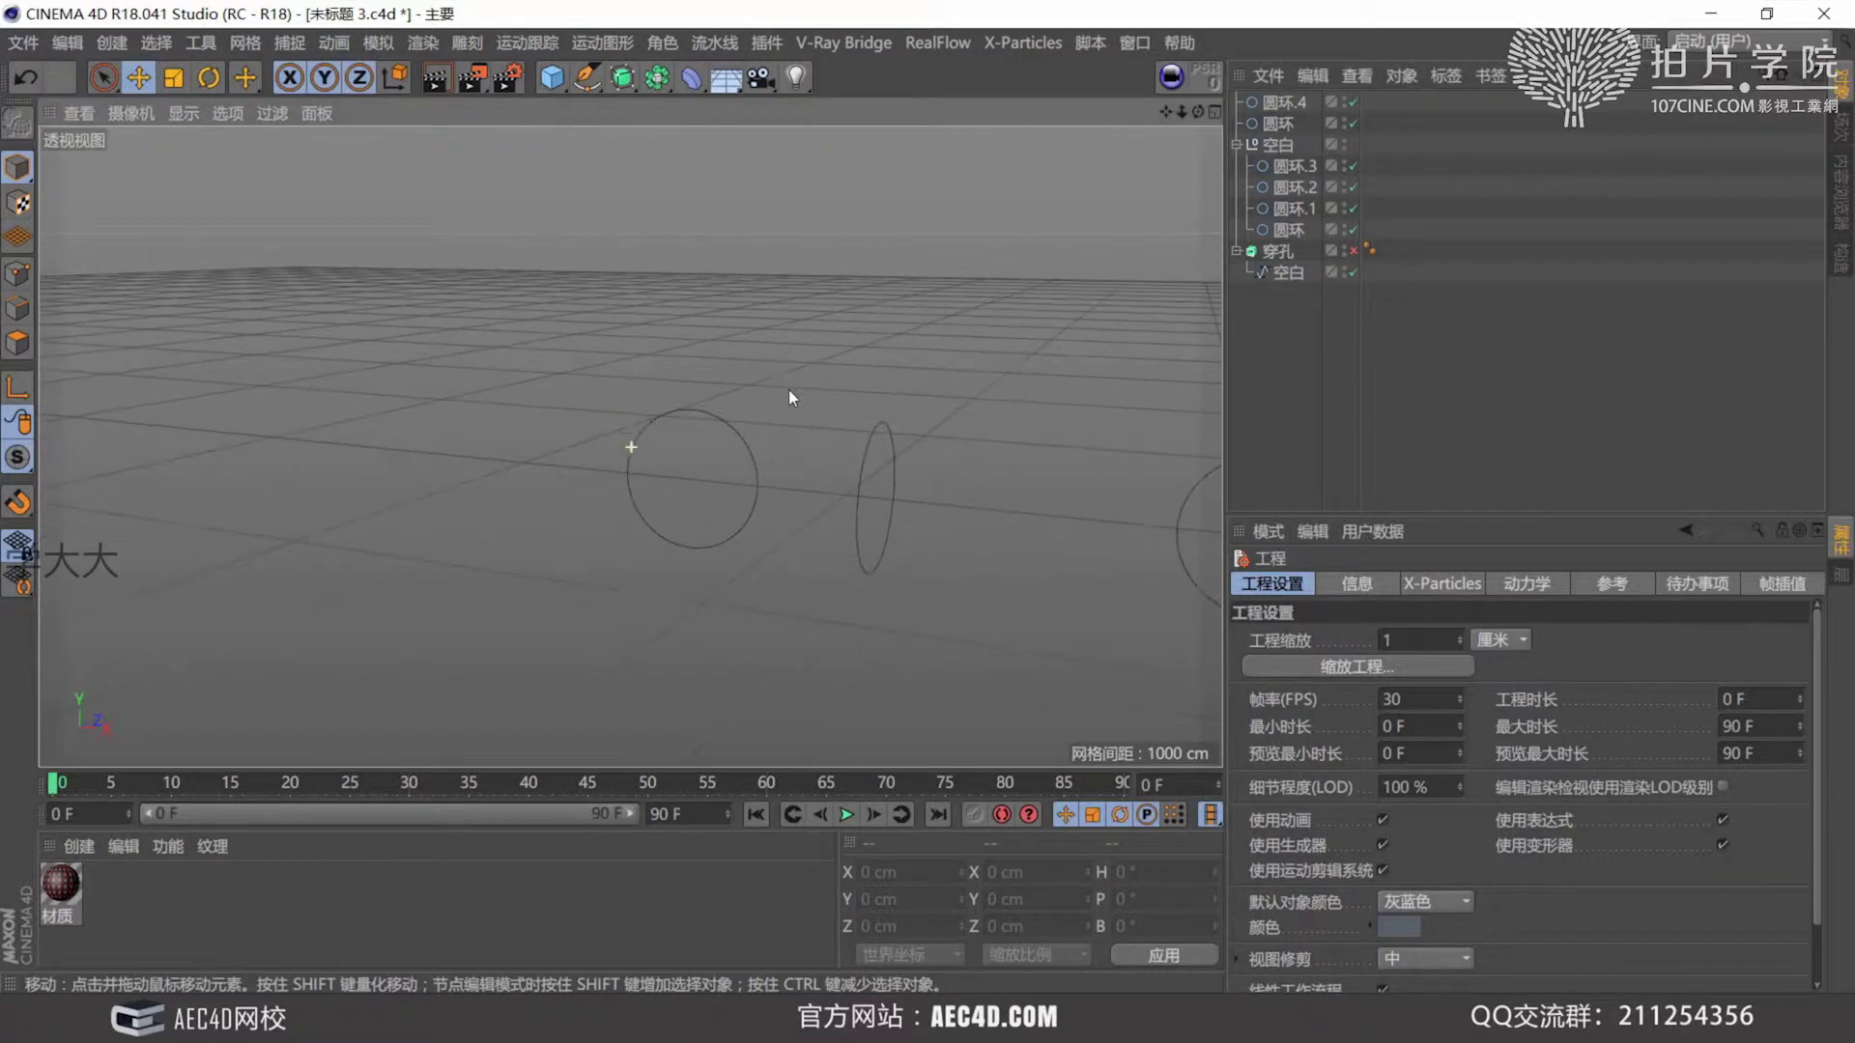
left_click(624, 79)
left_click(1279, 122)
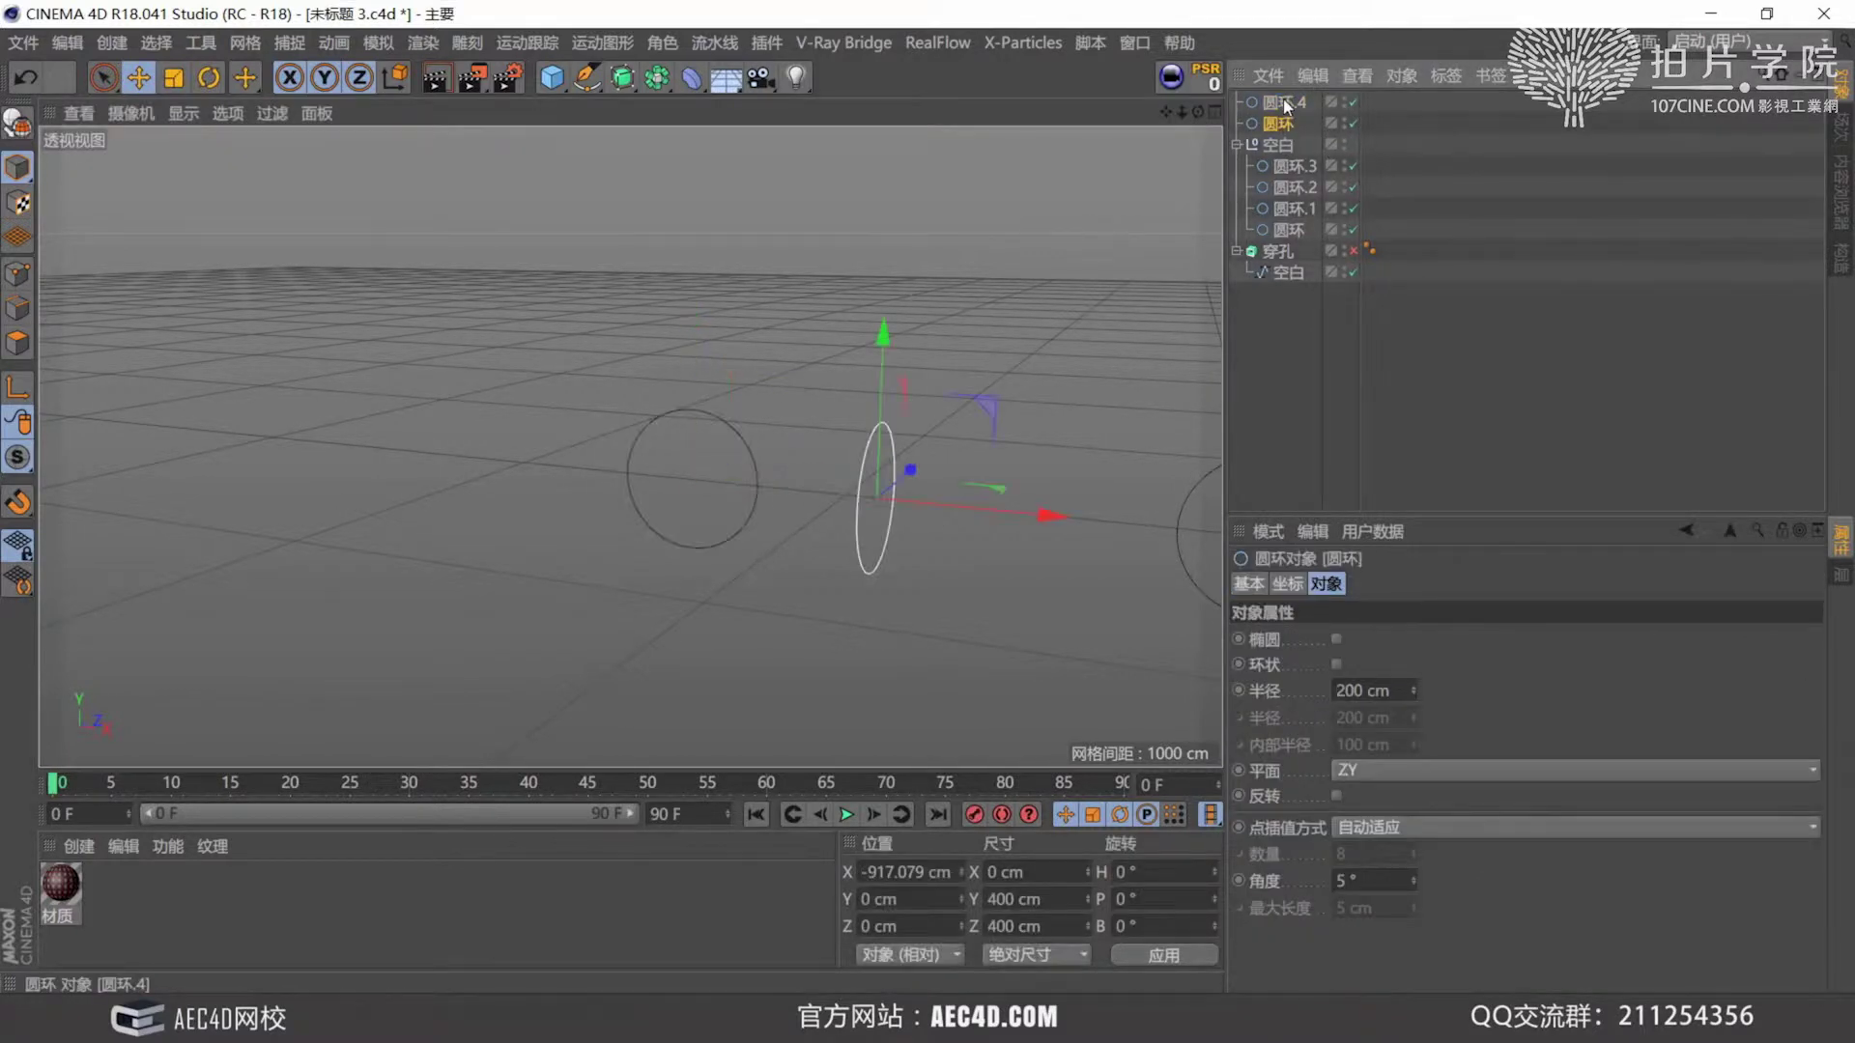
left_click(1285, 103)
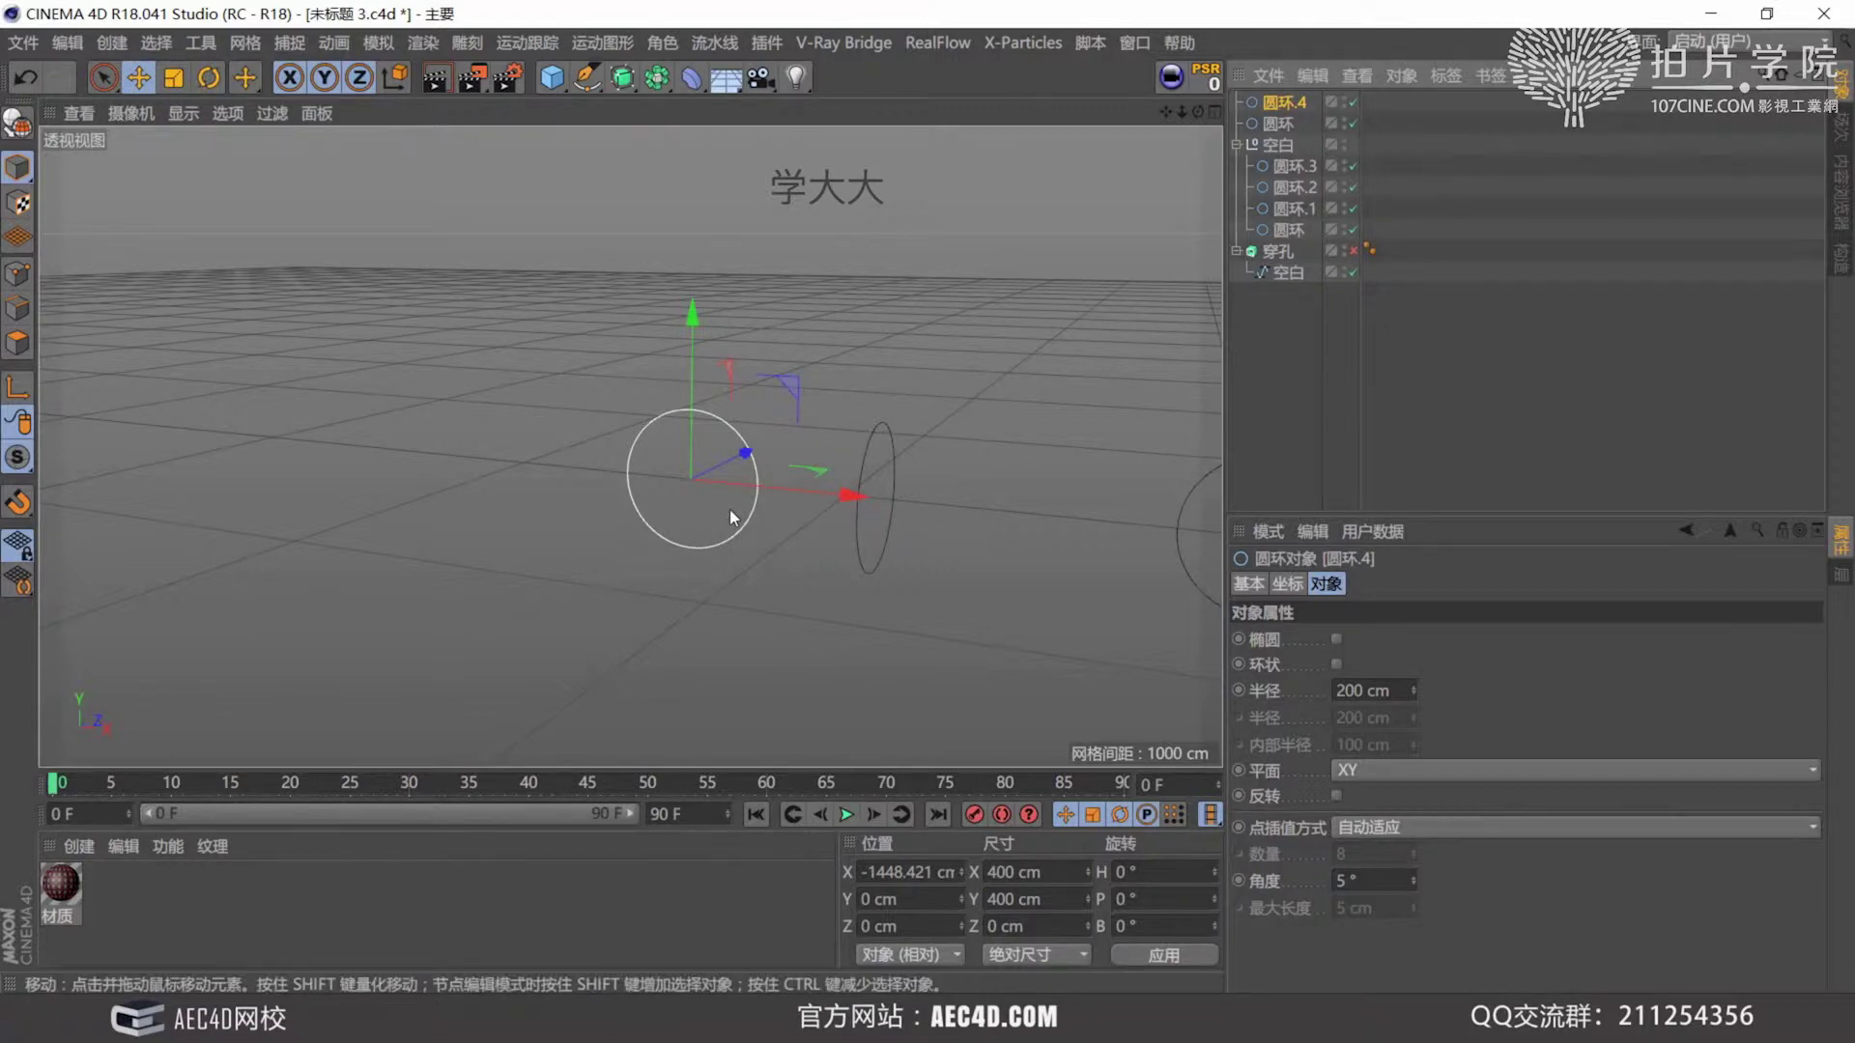
Add an Extrude generator (挤压) and make the XY-plane circle 圆环.4 its child.
scroll(729, 510, "up", 2)
left_click_drag(767, 465, 730, 464, "alt")
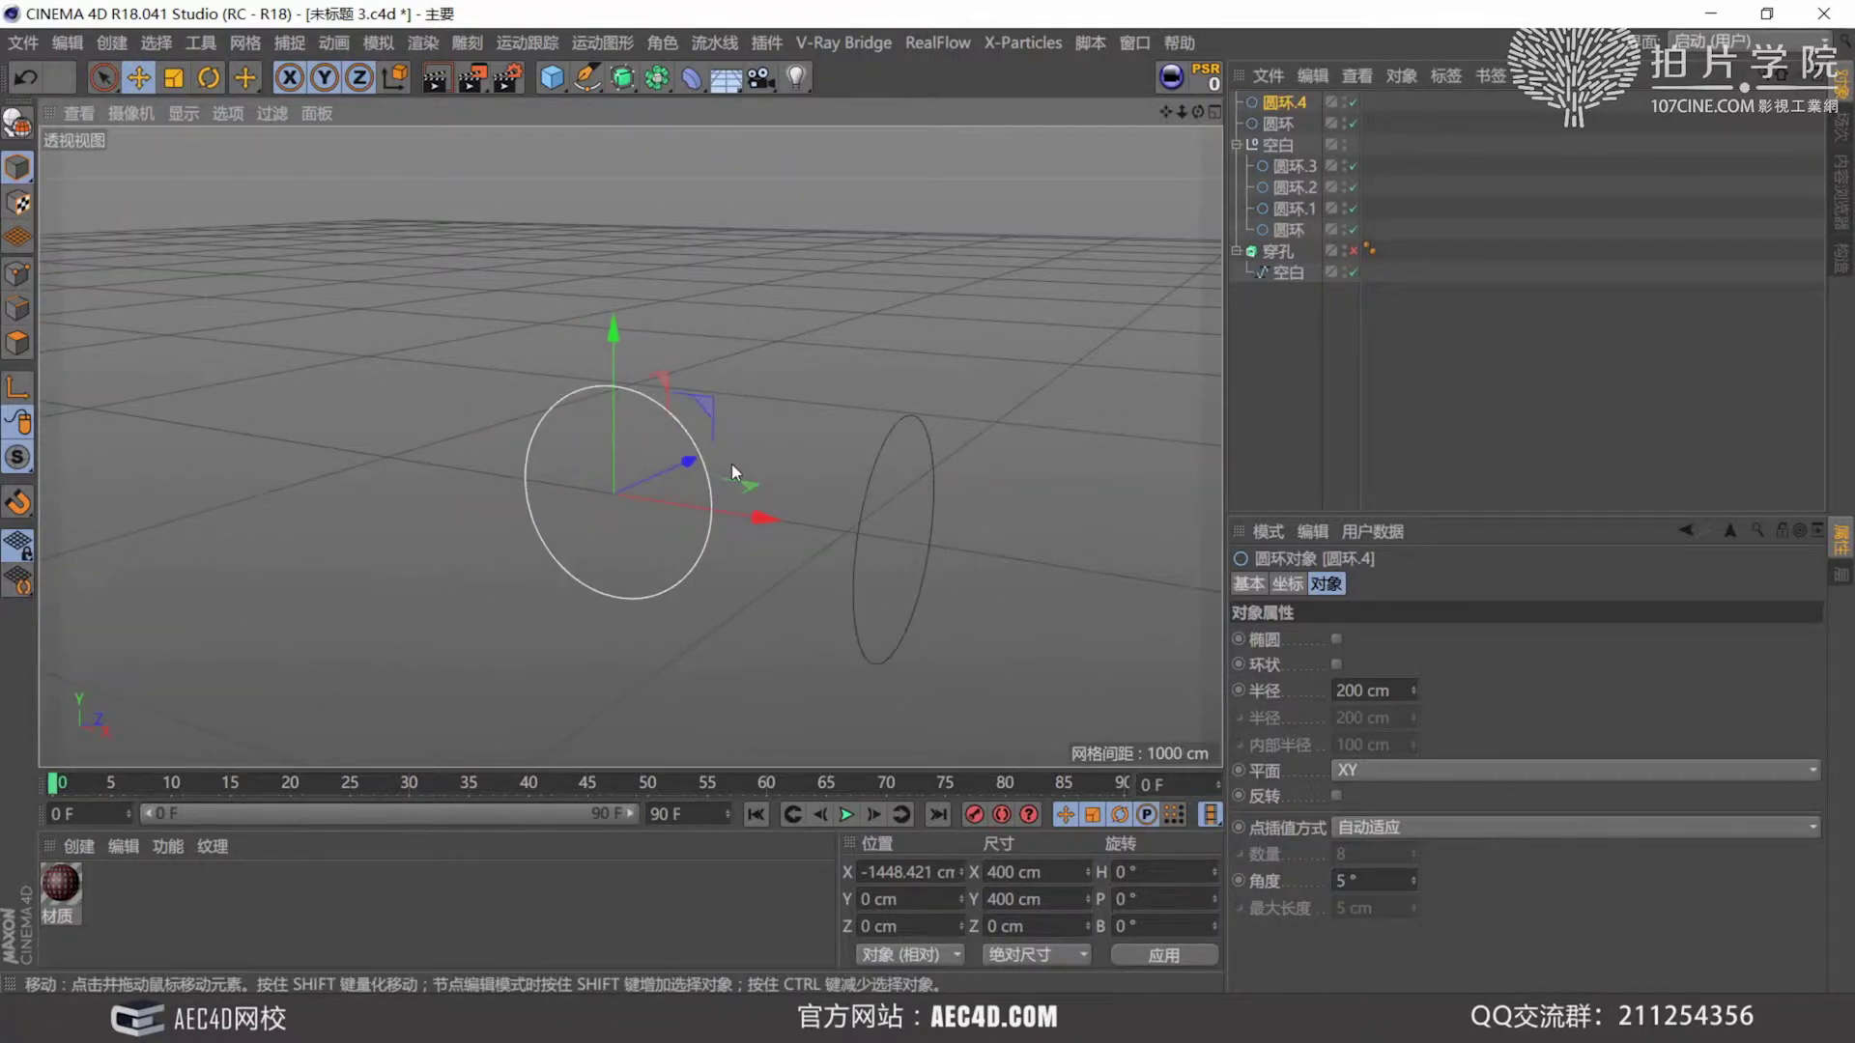
key("ctrl+r")
left_click(658, 460)
left_click(623, 77)
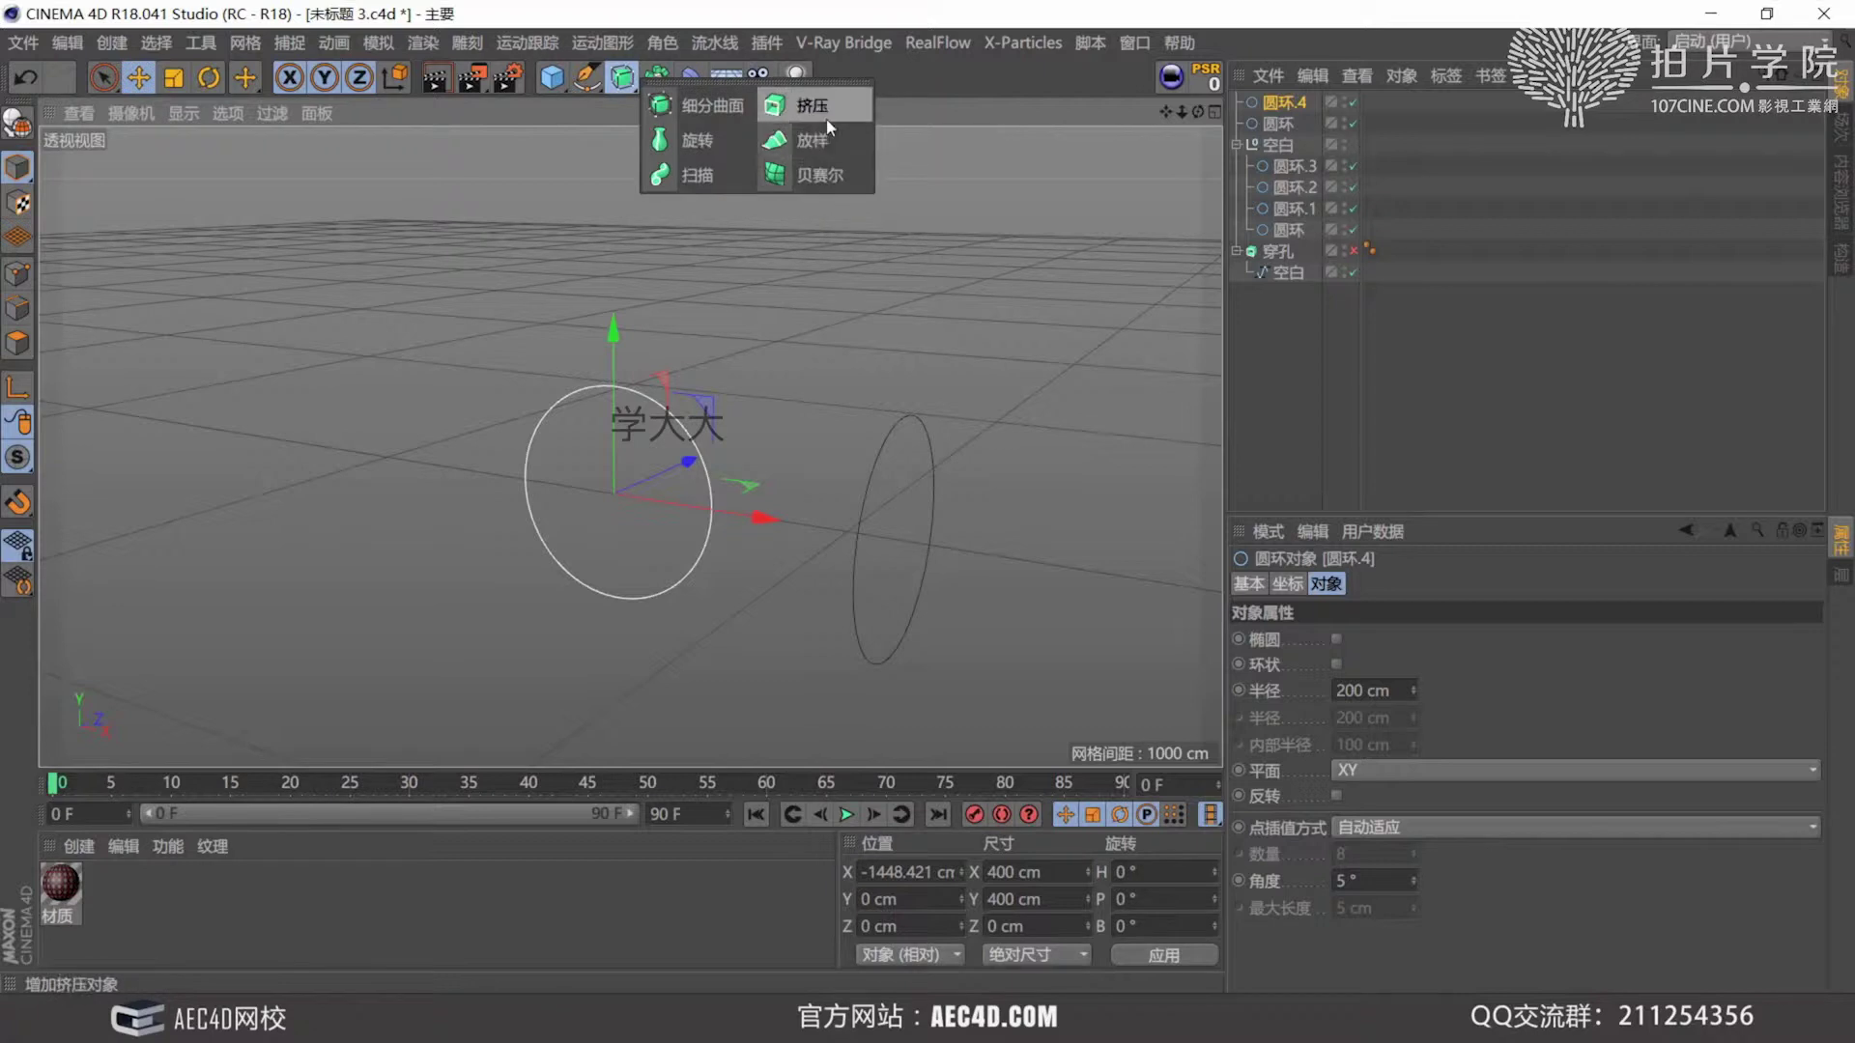
left_click(826, 119)
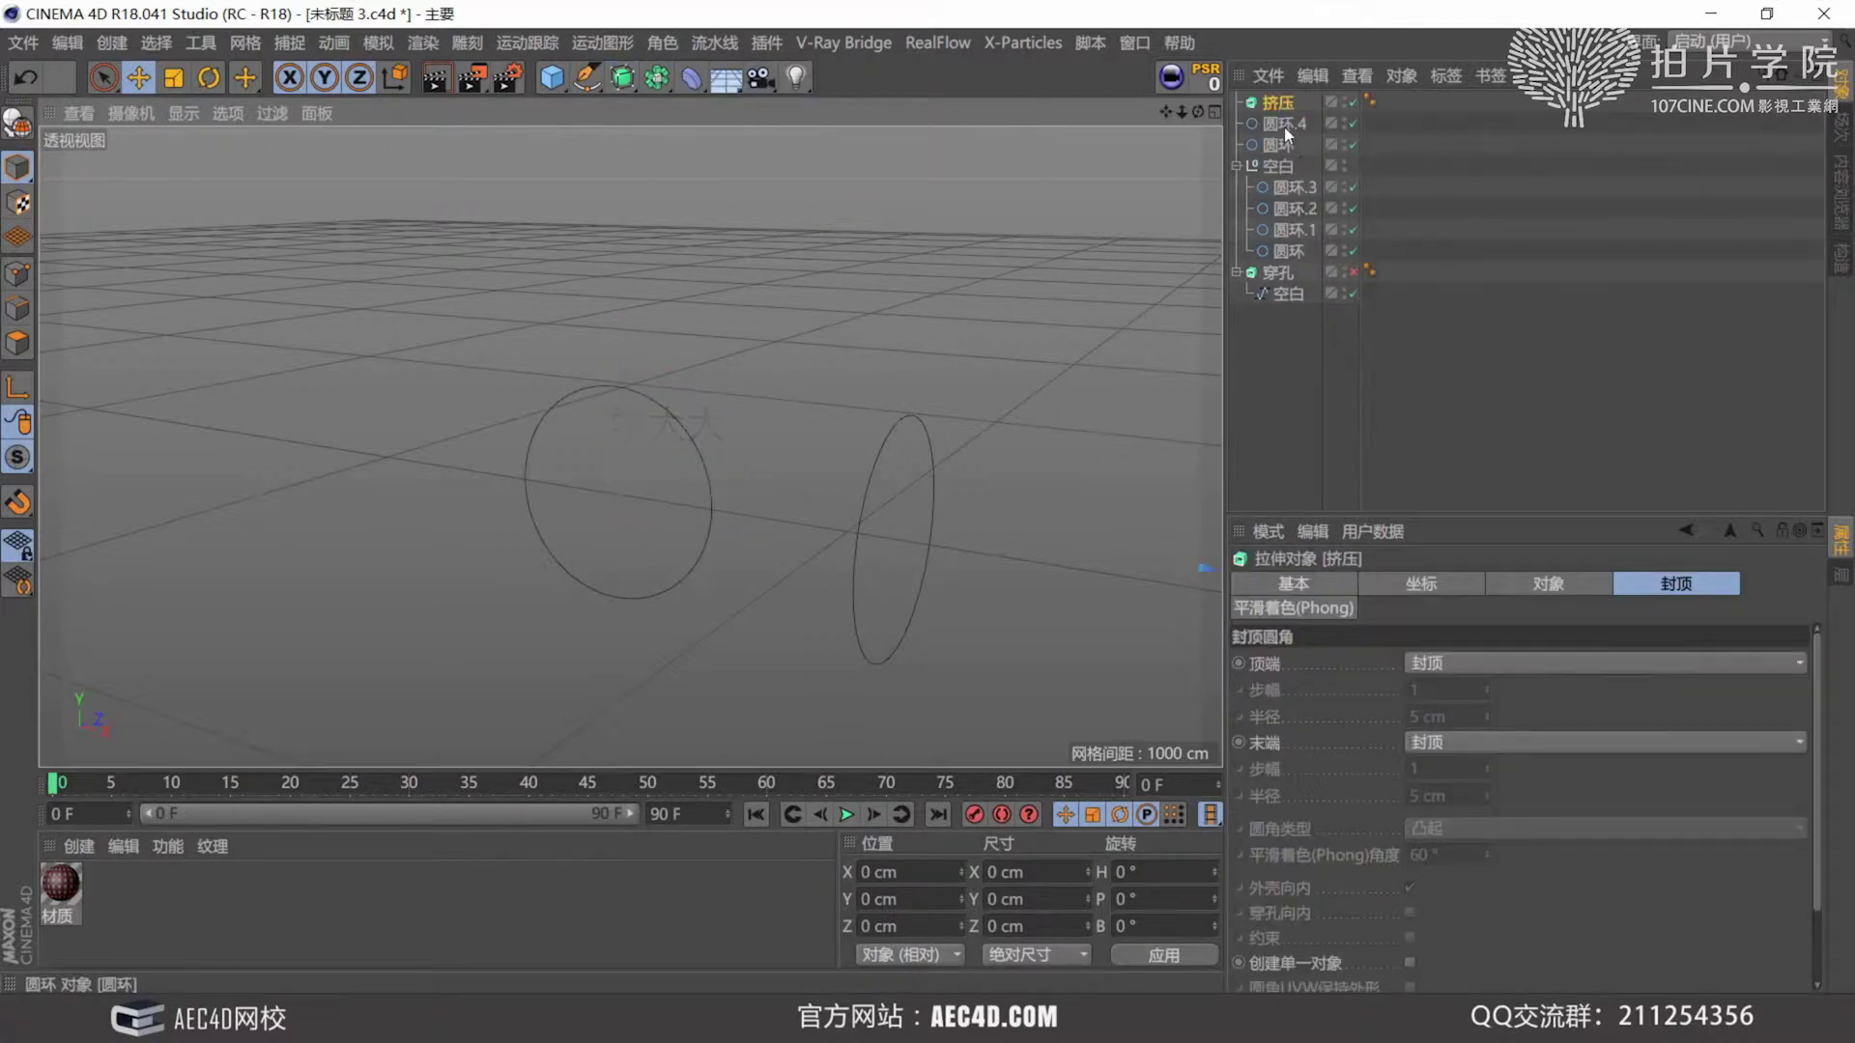
left_click(1284, 124)
left_click_drag(1273, 125, 1281, 111)
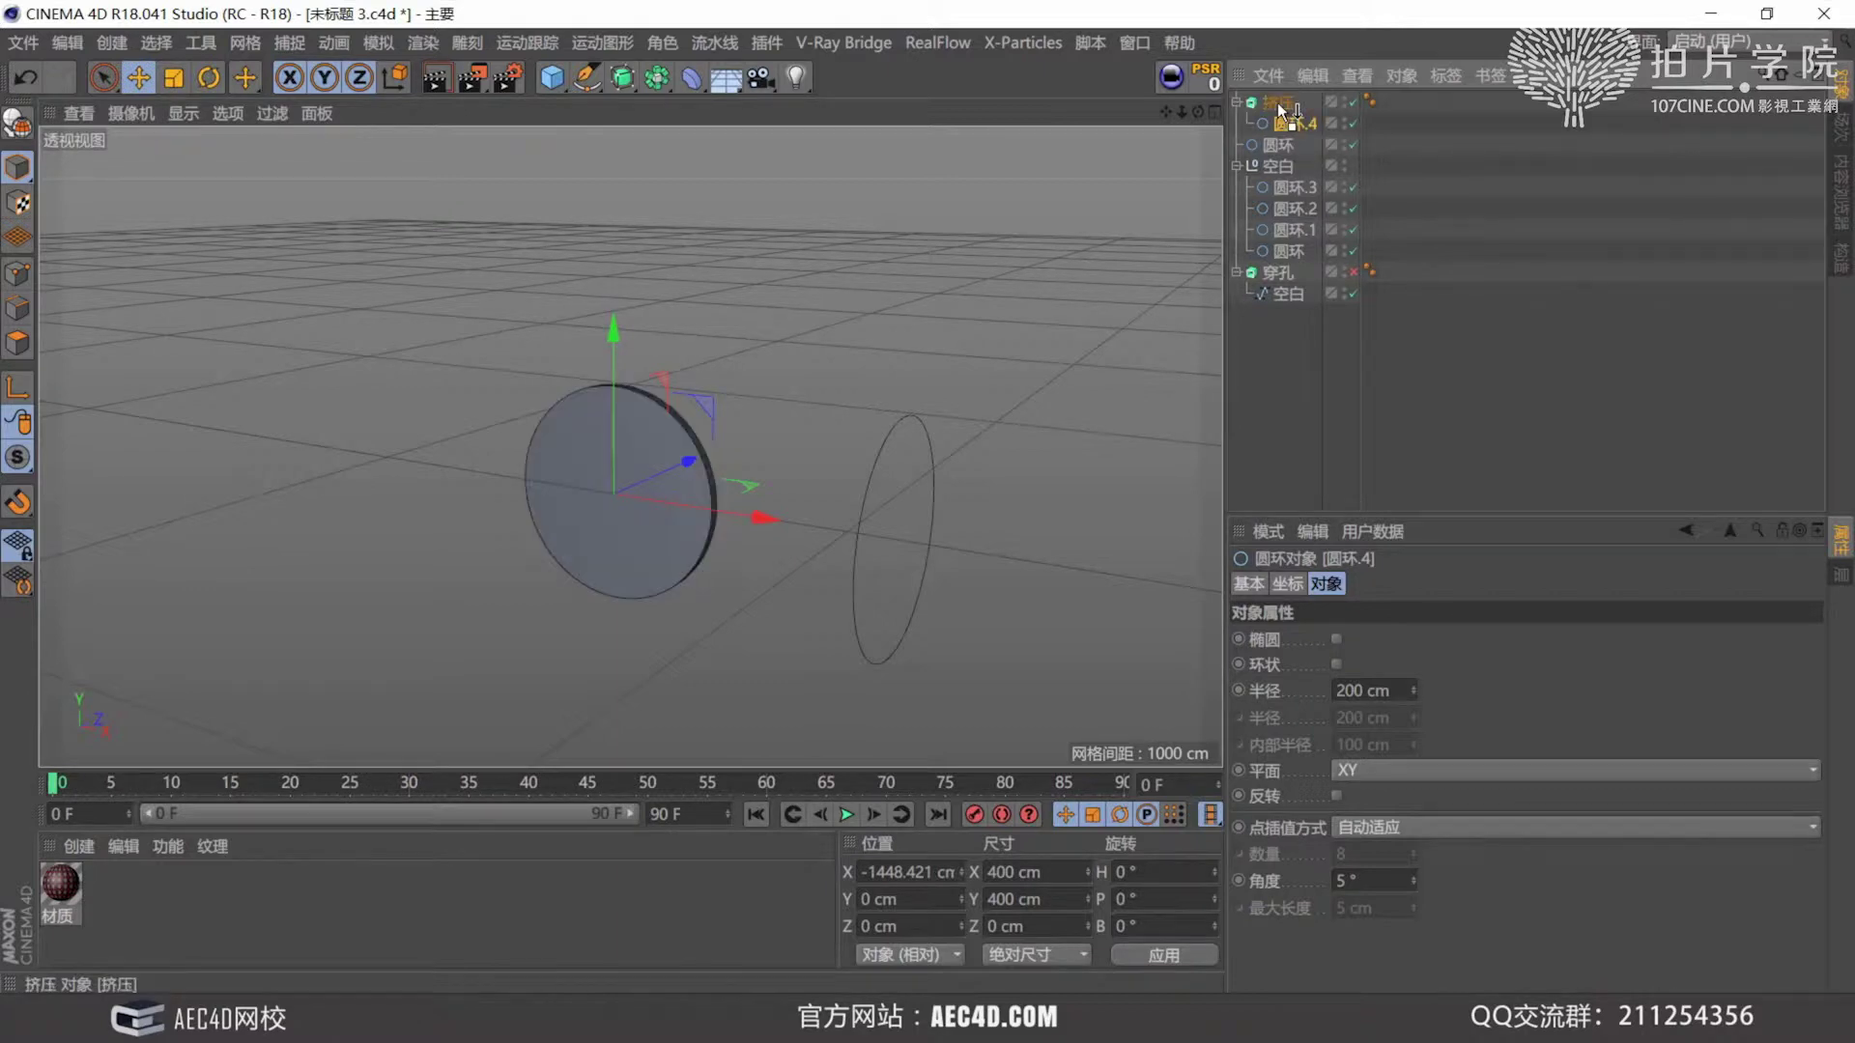
Add a second Extrude generator and make the standalone ZY-plane circle 圆环 its child.
right_click_drag(662, 495, 699, 416, "alt")
left_click_drag(697, 416, 691, 369, "alt")
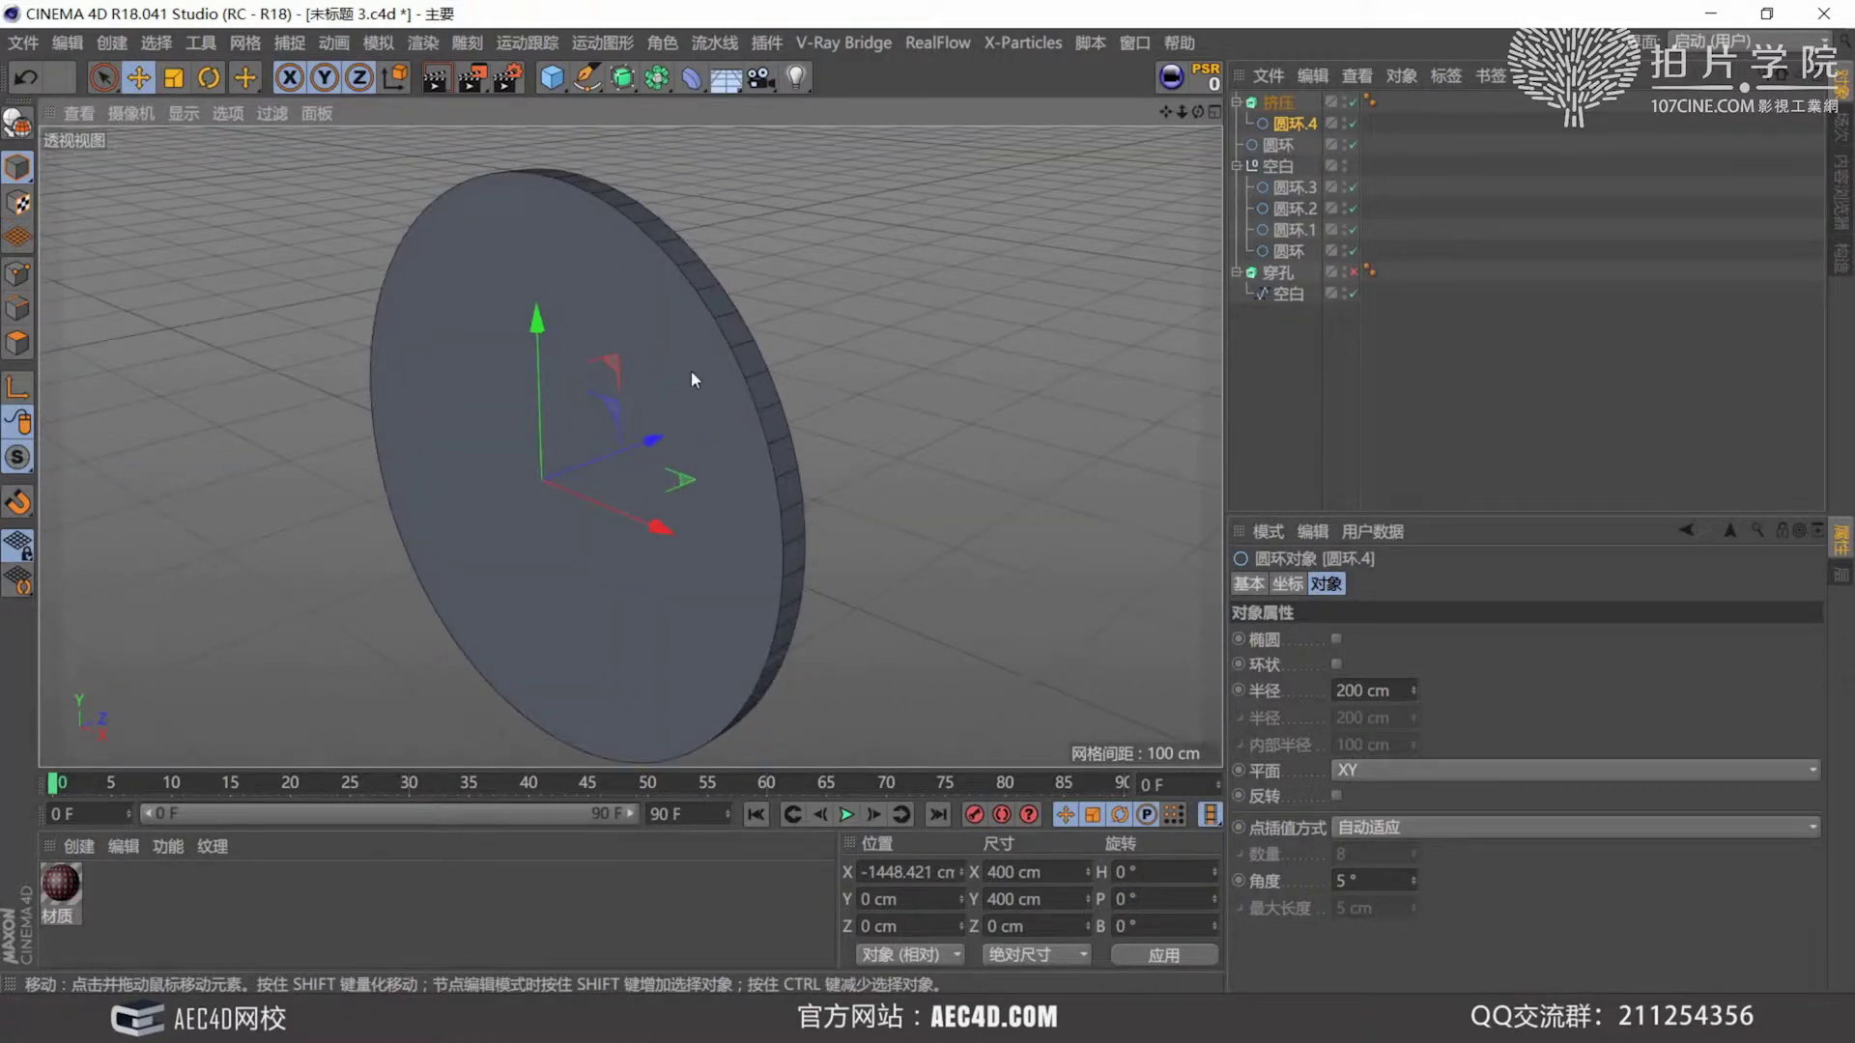
right_click_drag(686, 363, 655, 454, "alt")
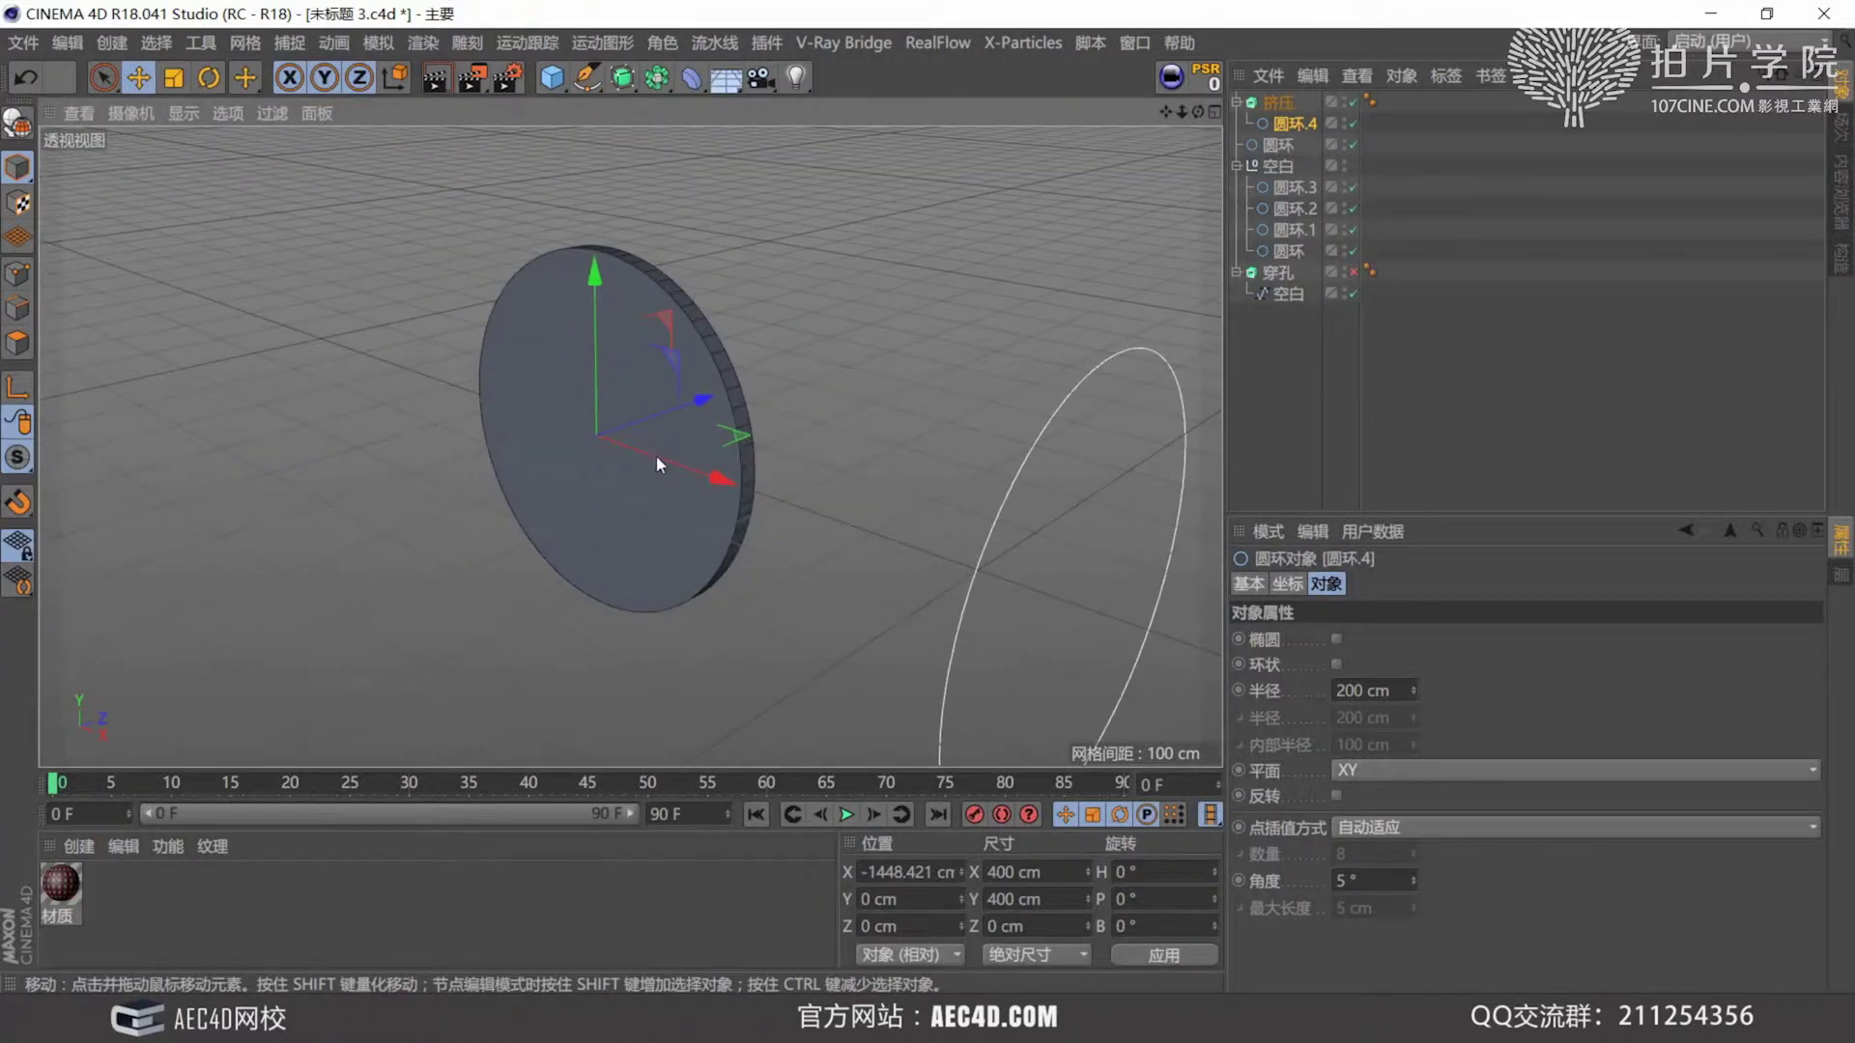
left_click_drag(657, 455, 713, 443, "alt")
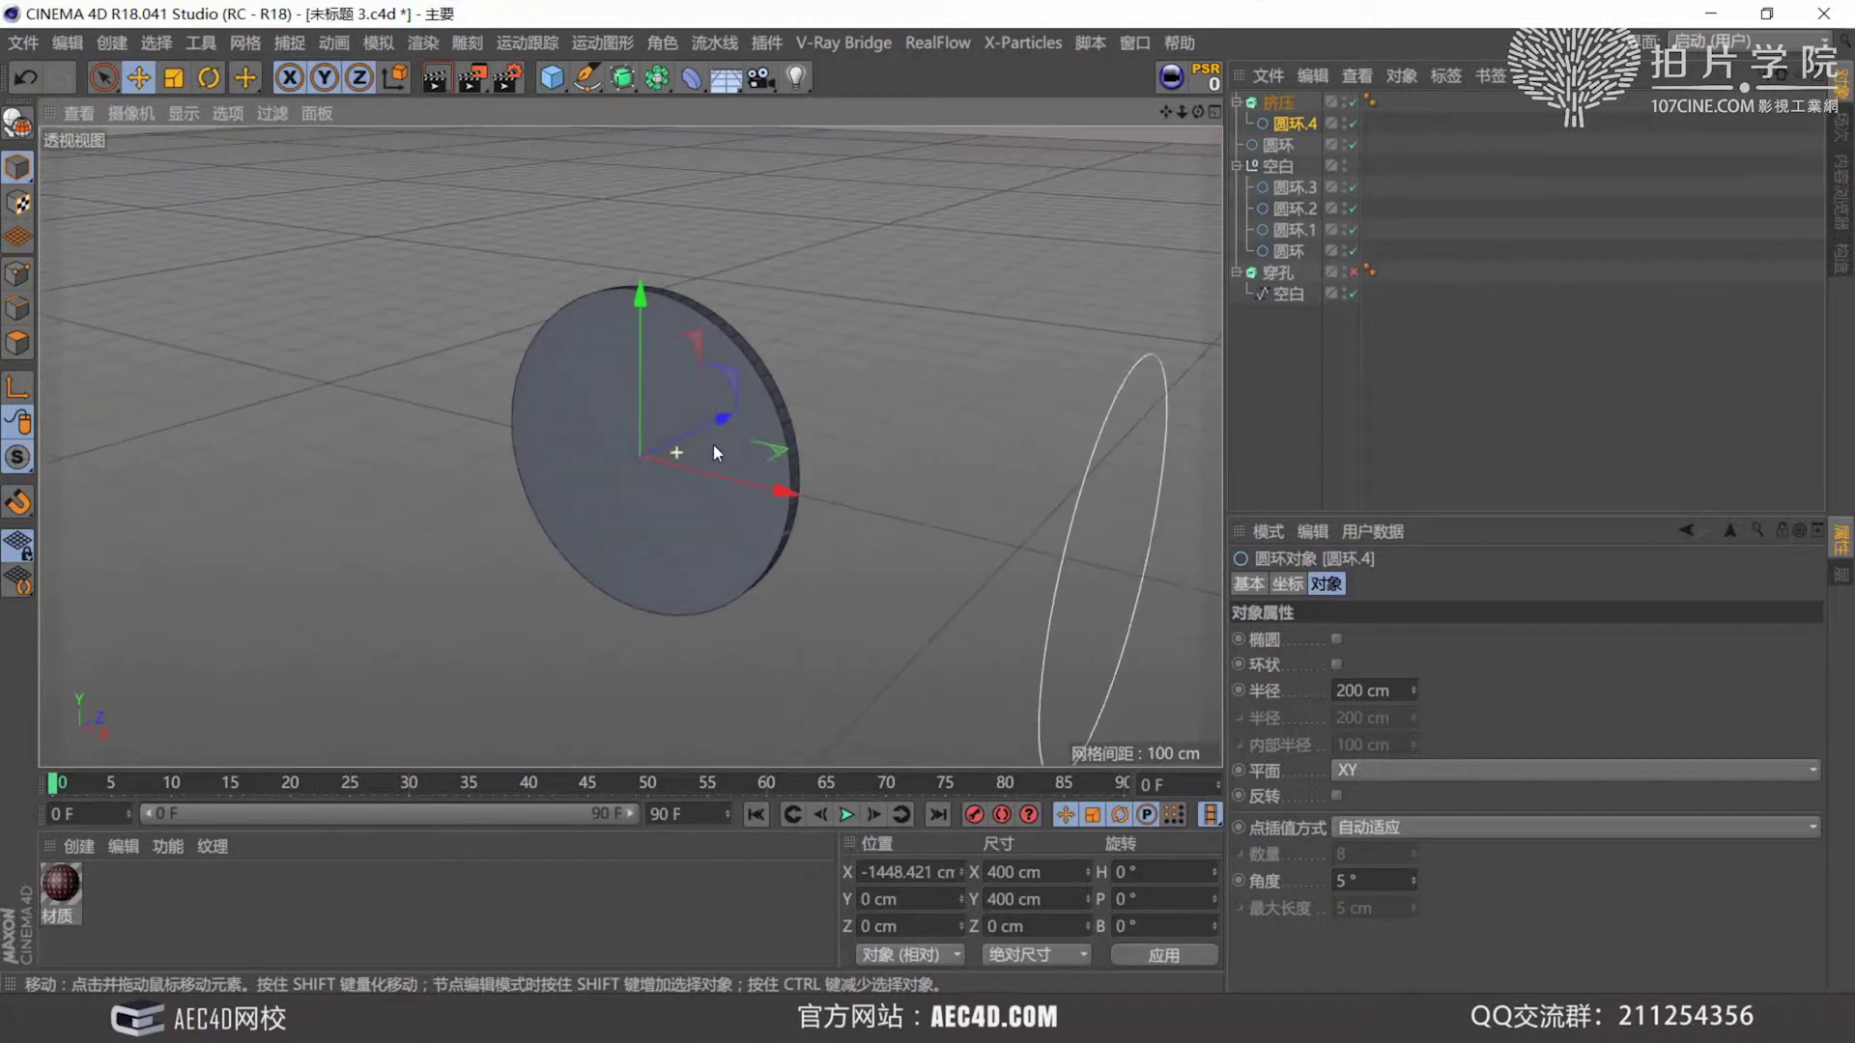
left_click(622, 77)
left_click(844, 107)
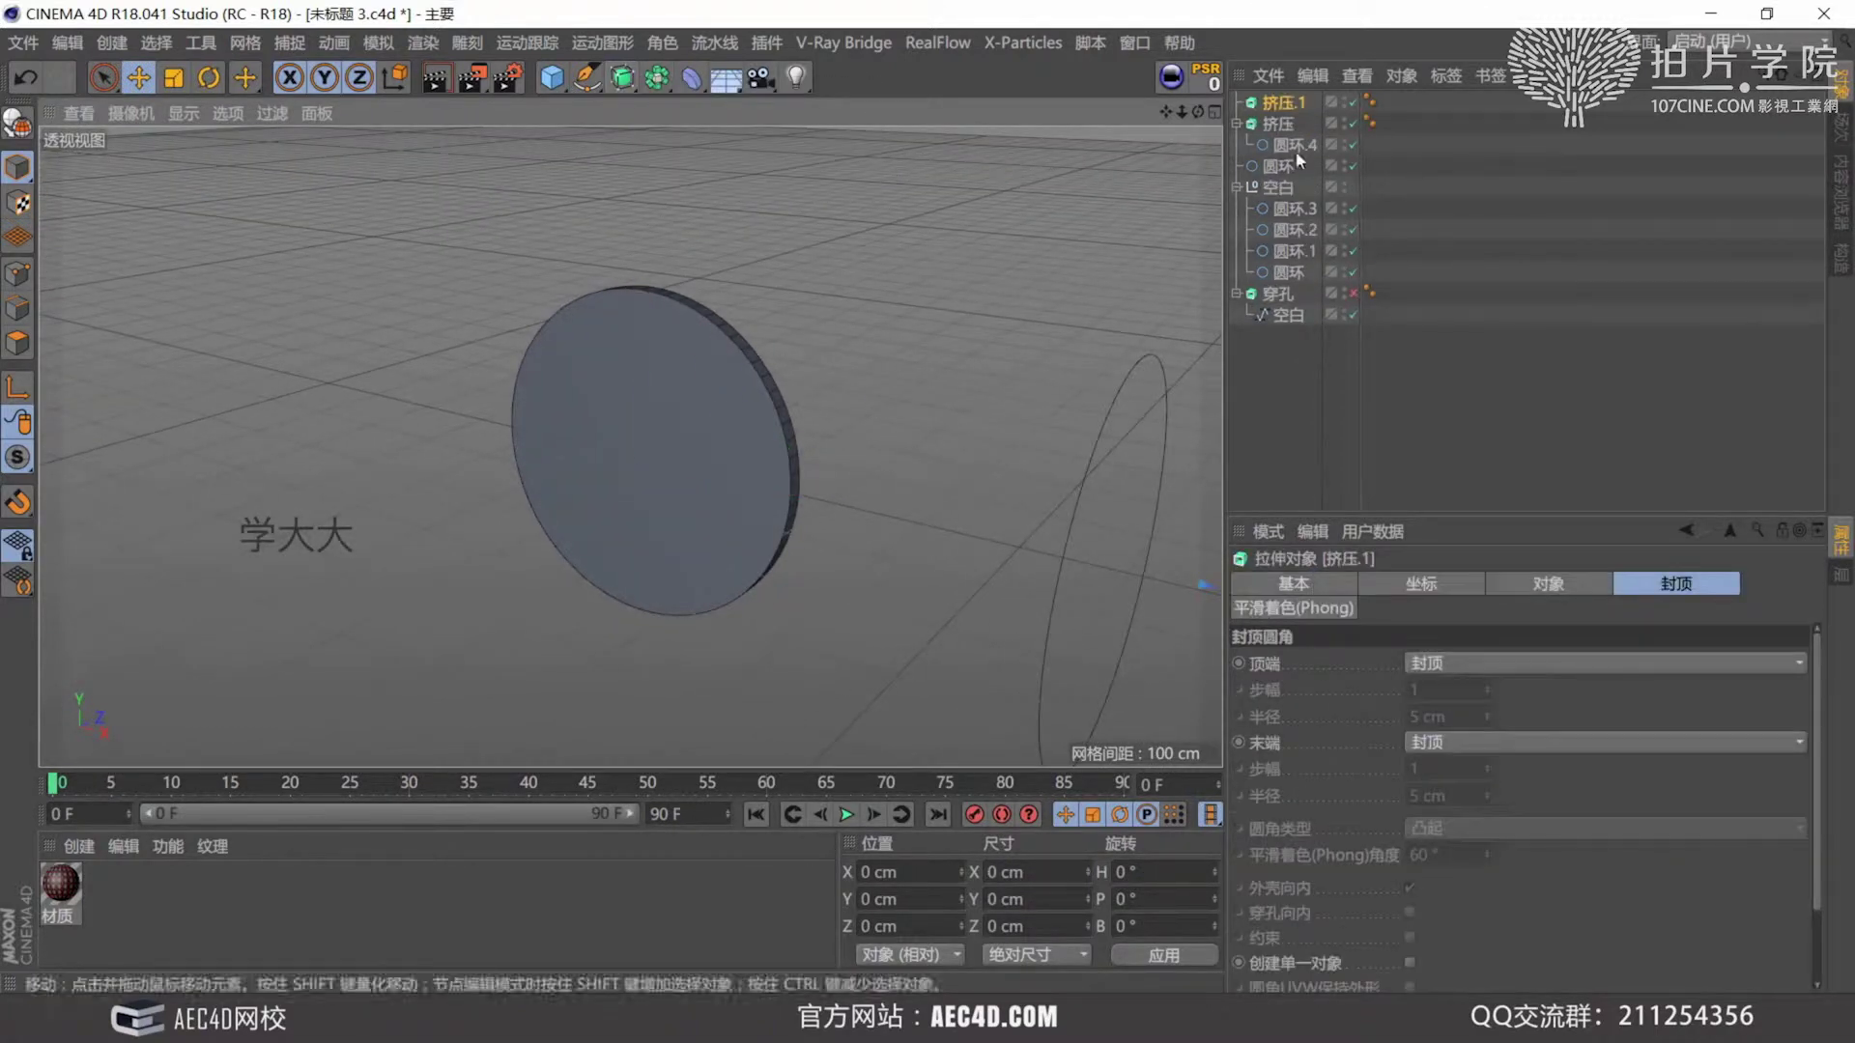
left_click(1281, 166)
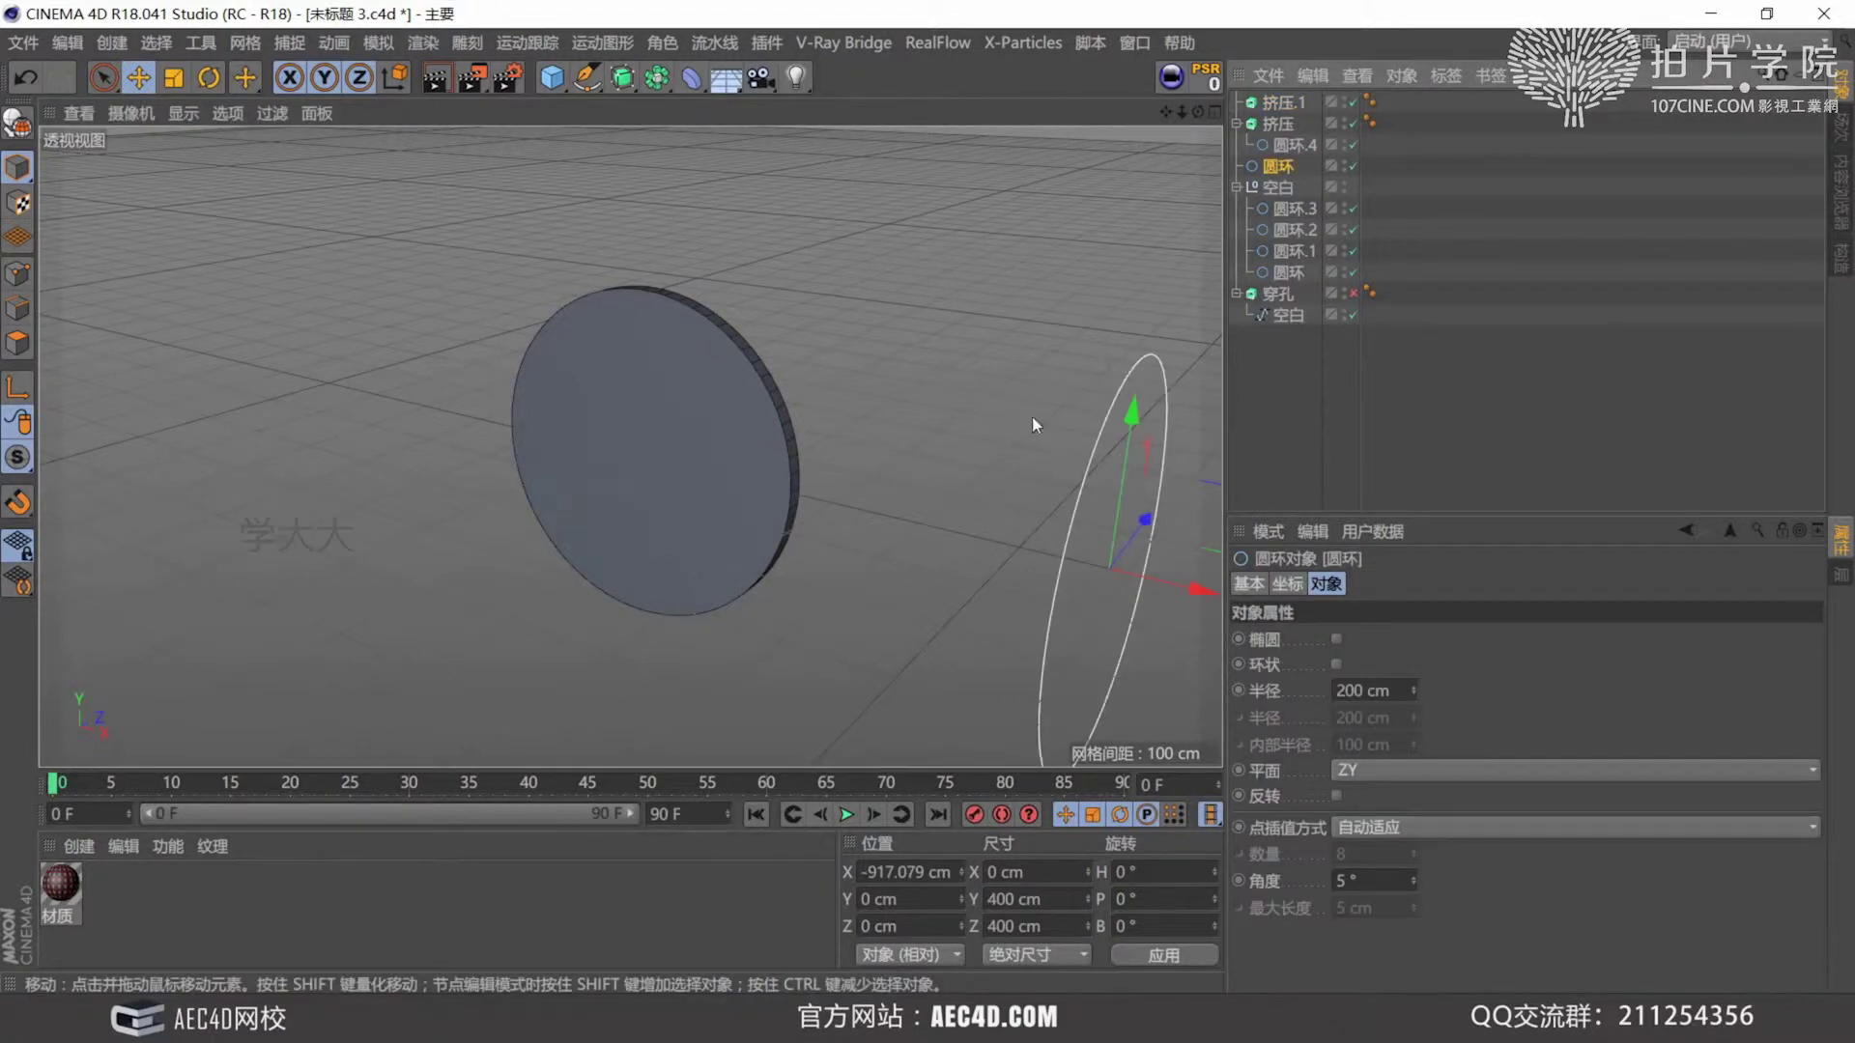
key("h")
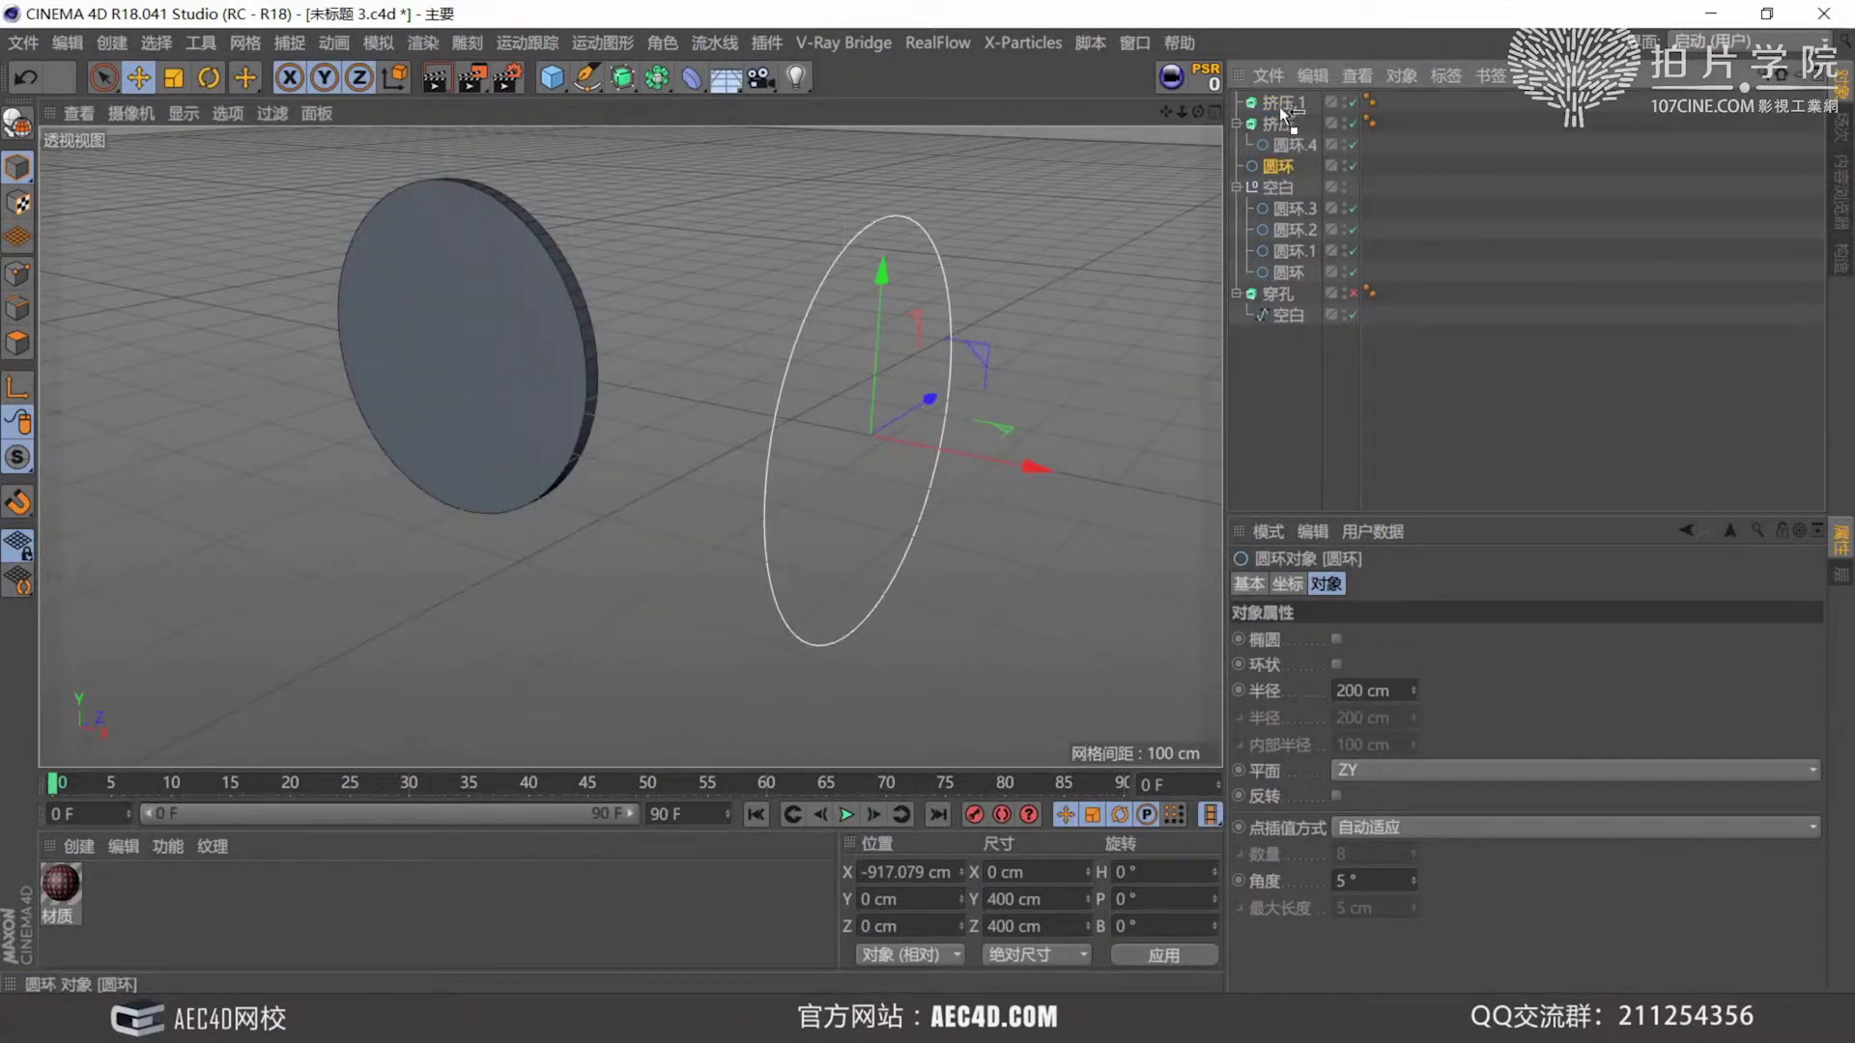
left_click_drag(1283, 109, 1281, 104)
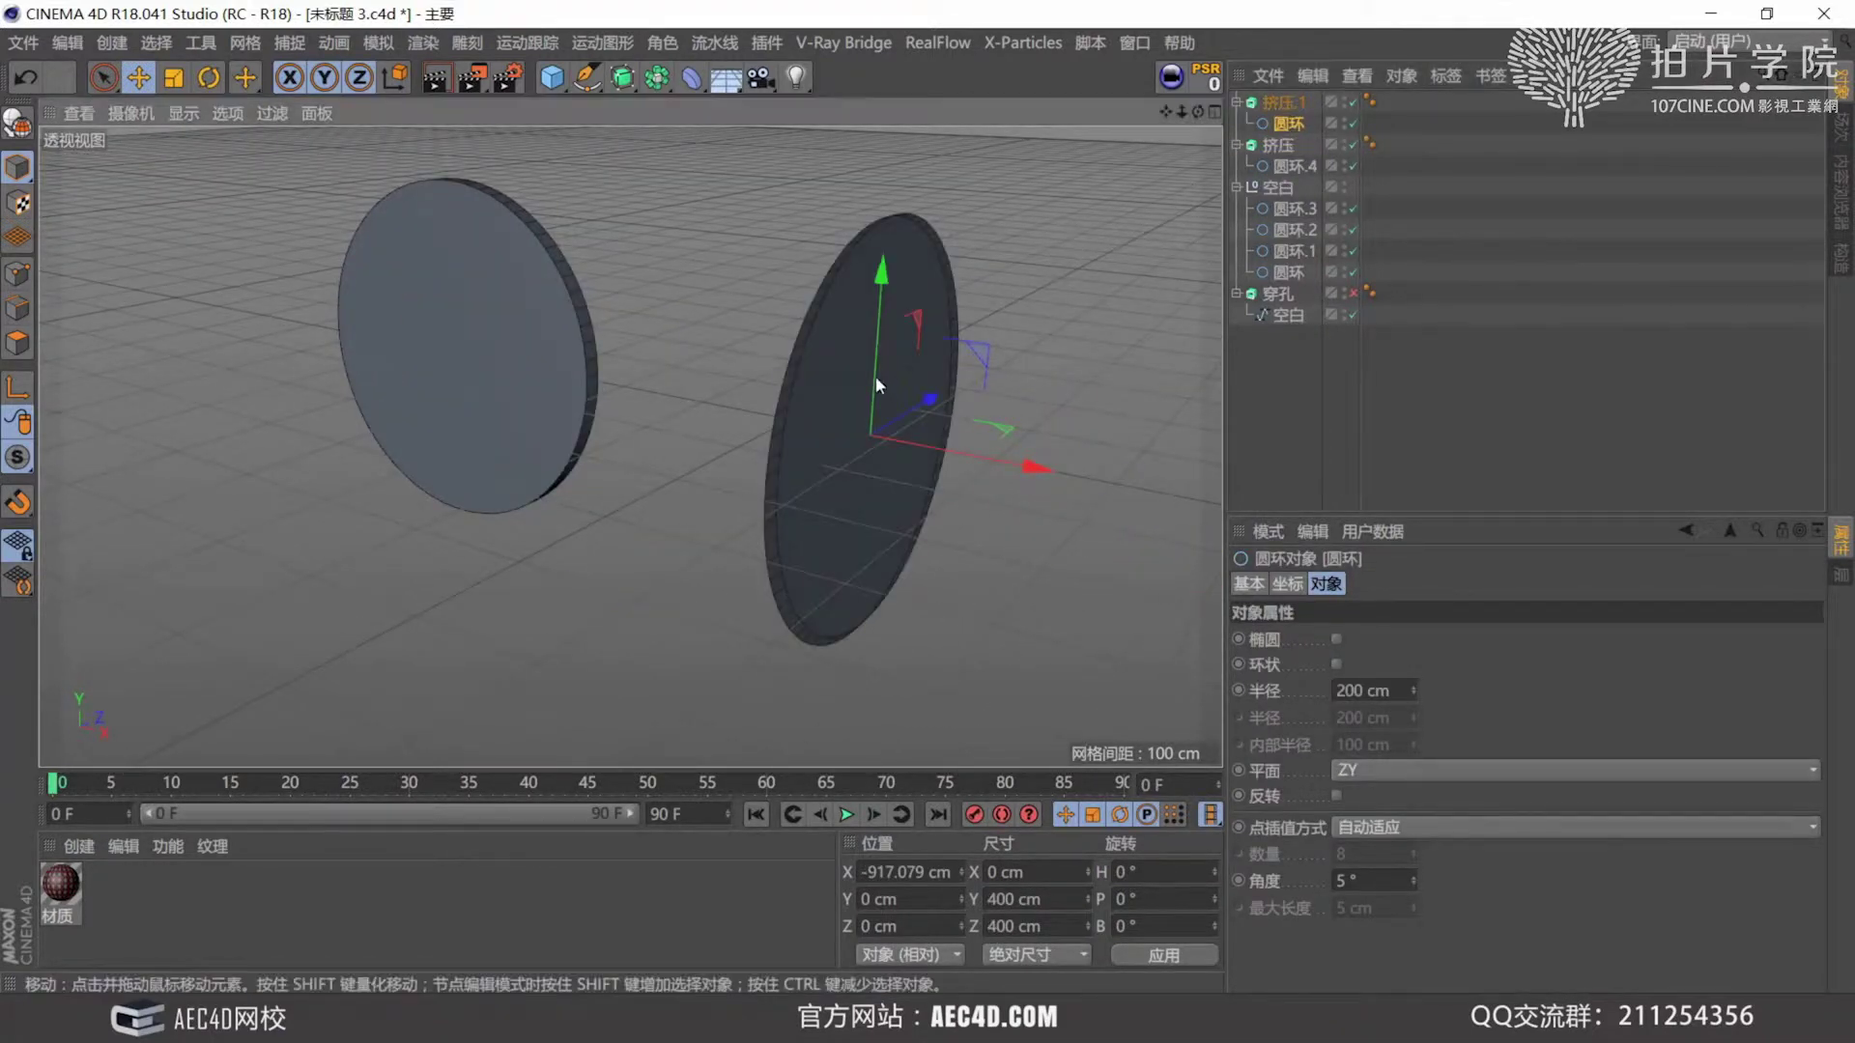
Set the Z movement of the Extrude holding 圆环.4 to 228 cm.
scroll(875, 374, "up", 5)
left_click_drag(935, 377, 679, 406, "alt")
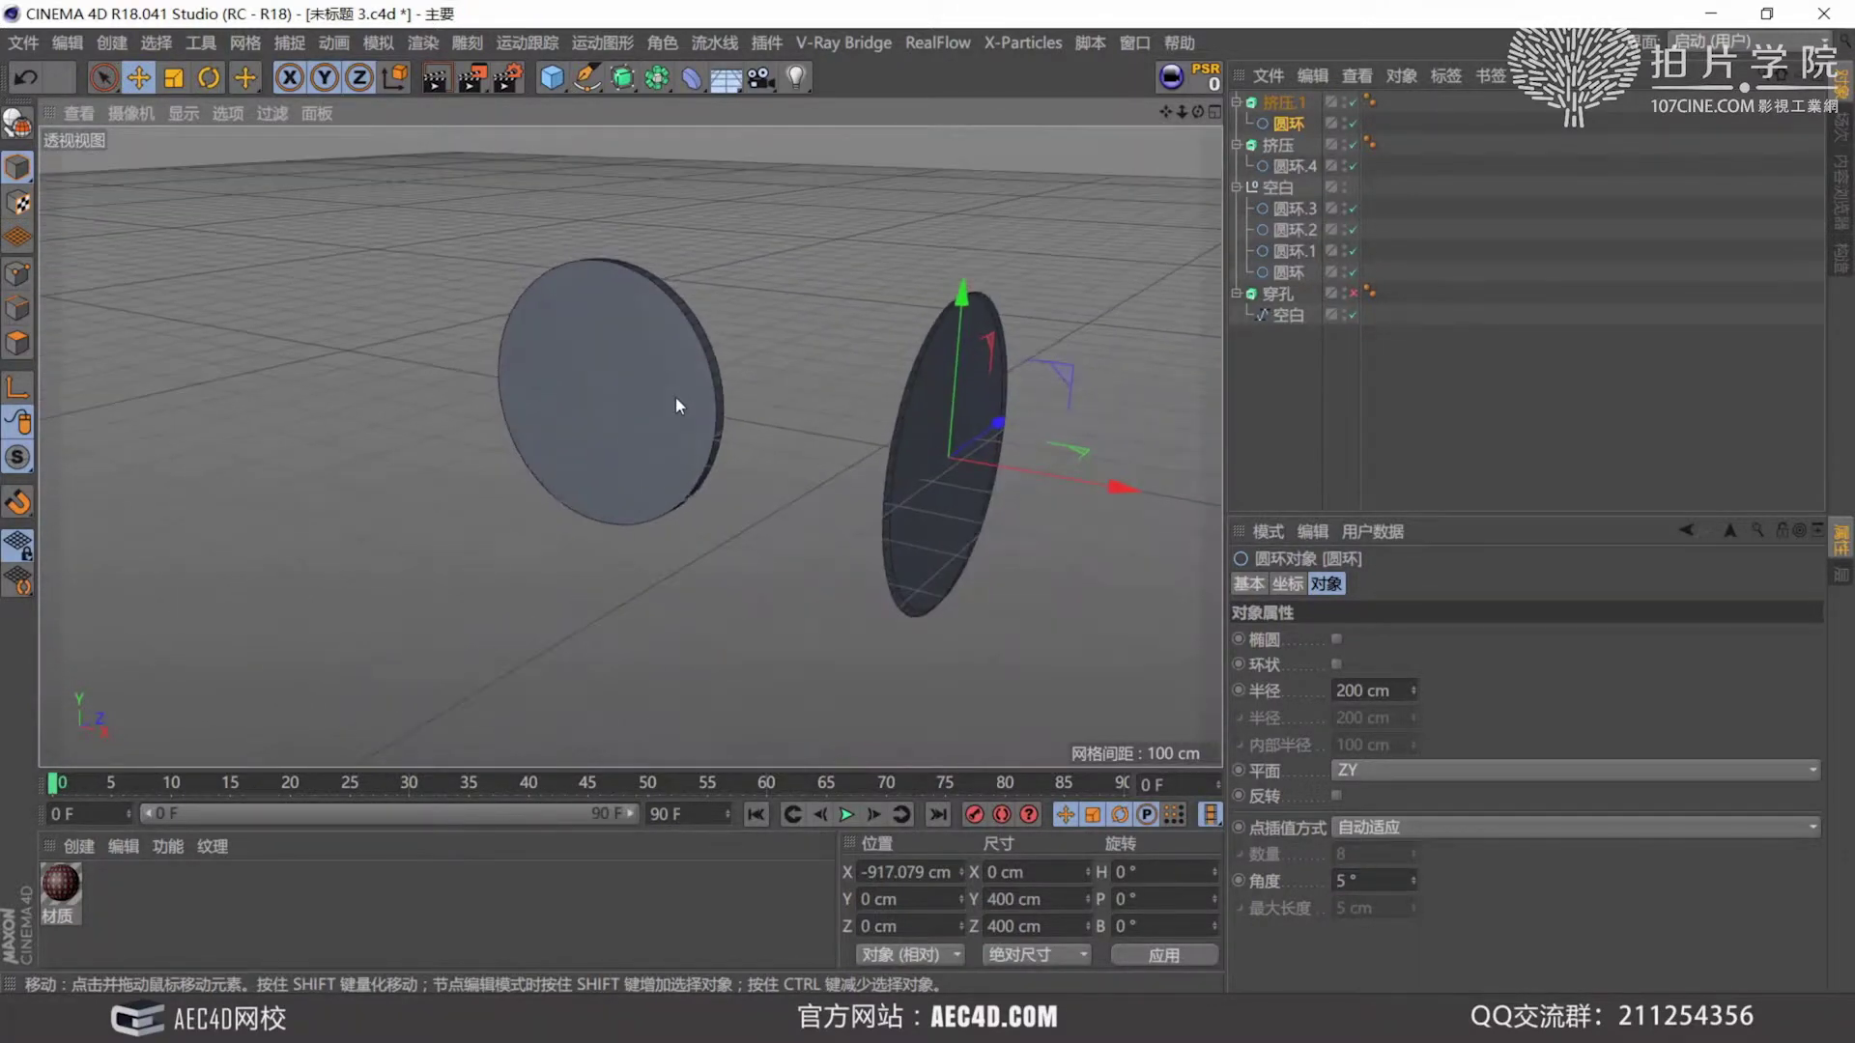
left_click(1278, 146)
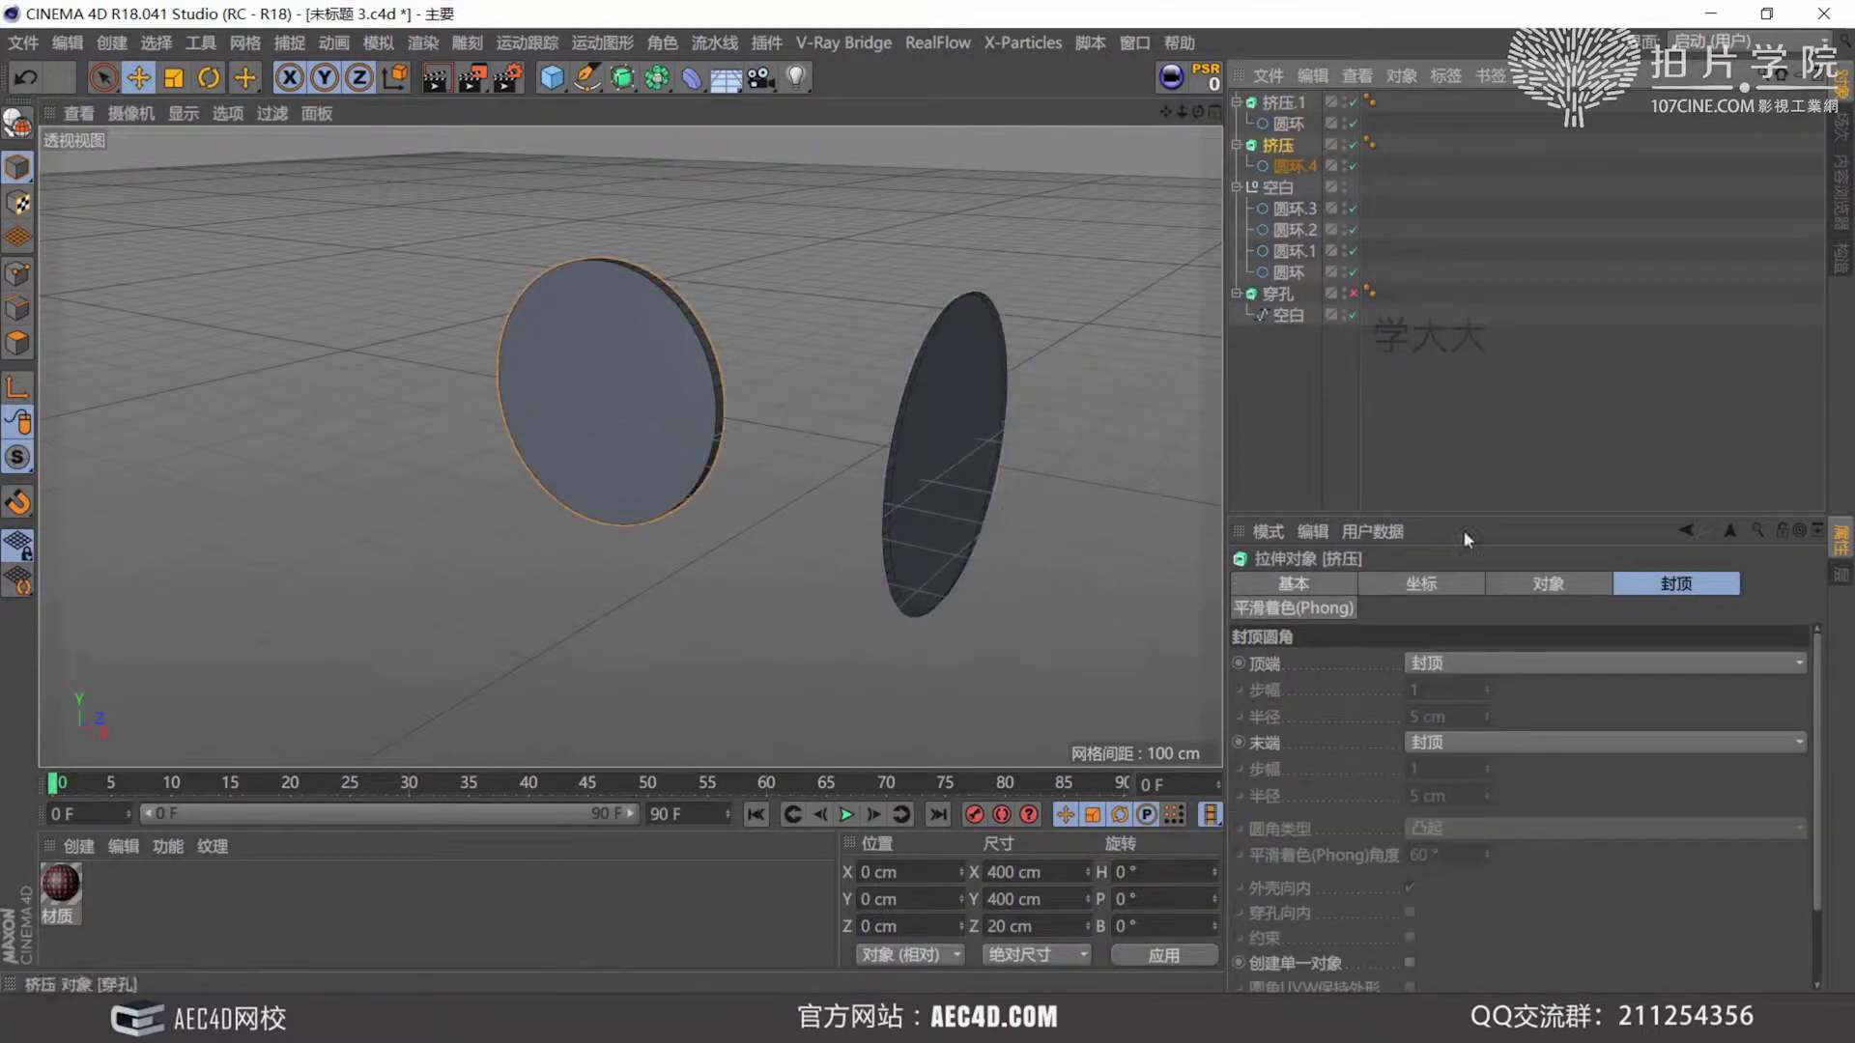
middle_click_drag(579, 415, 481, 459, "alt")
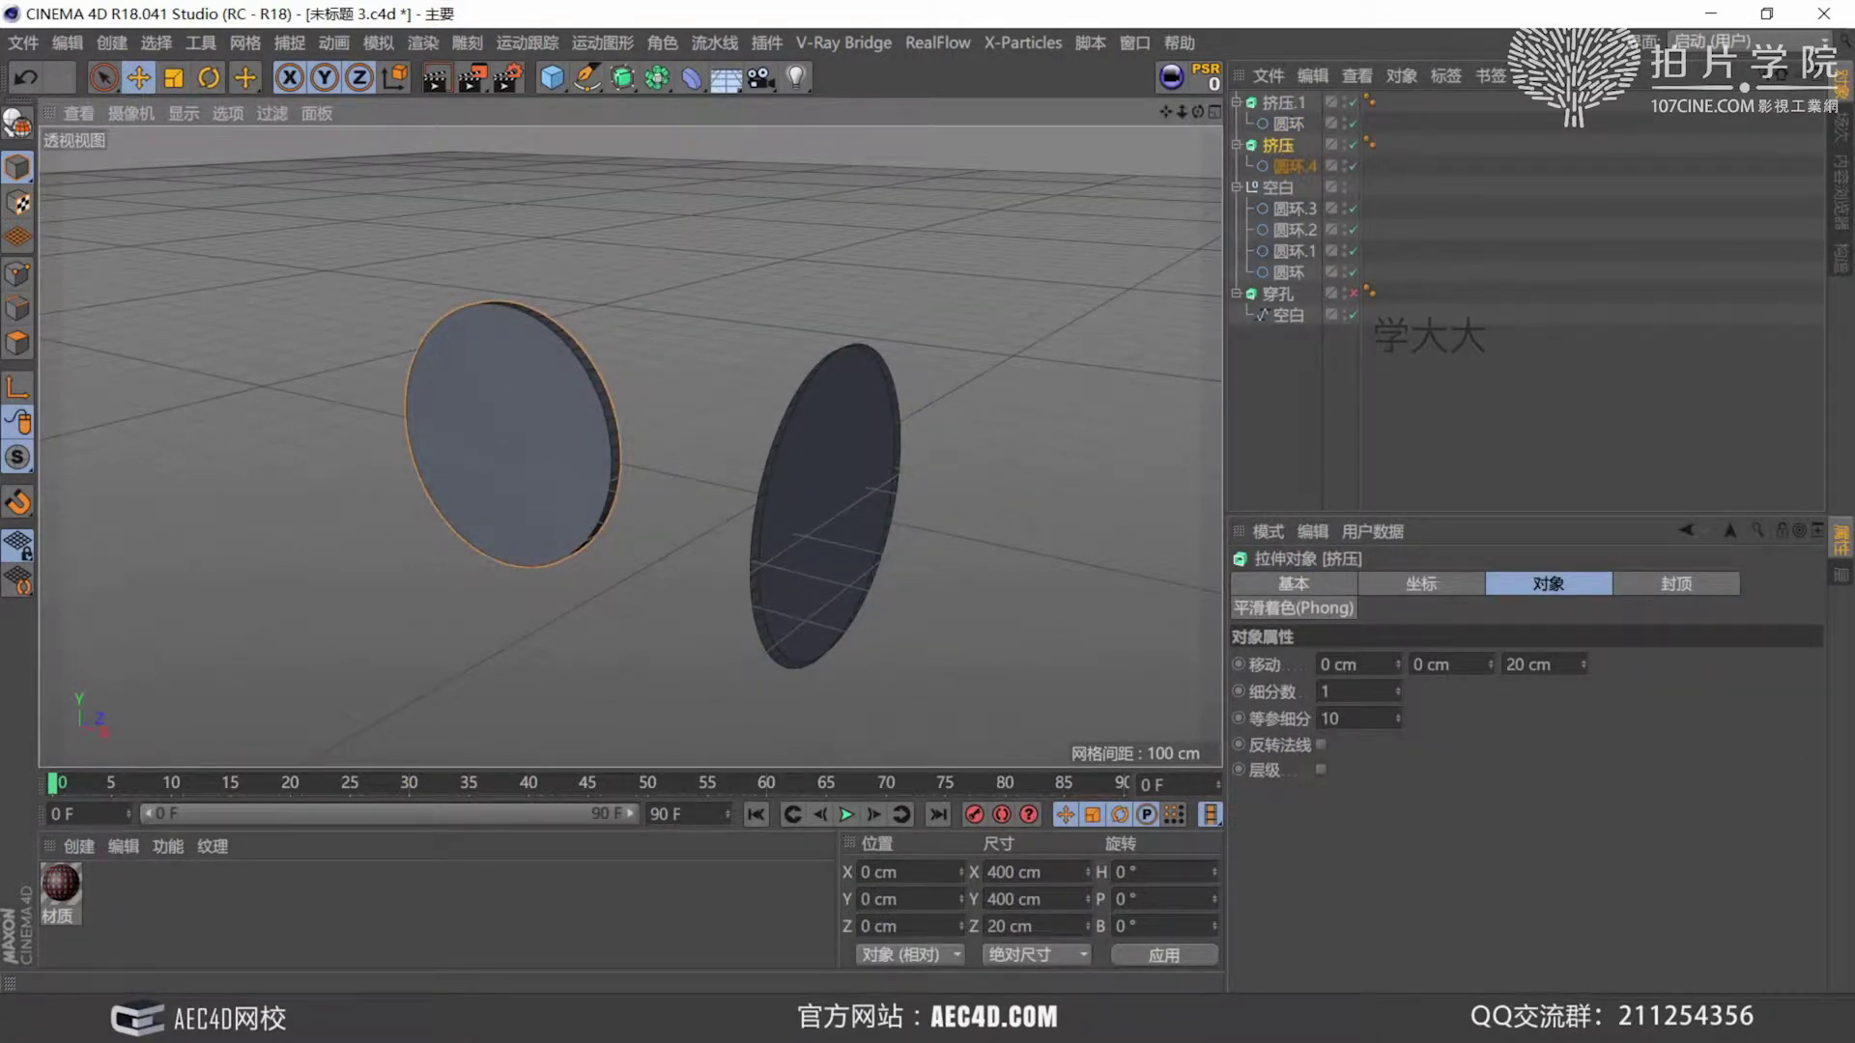
middle_click_drag(558, 427, 606, 461, "alt")
right_click_drag(606, 461, 756, 398, "alt")
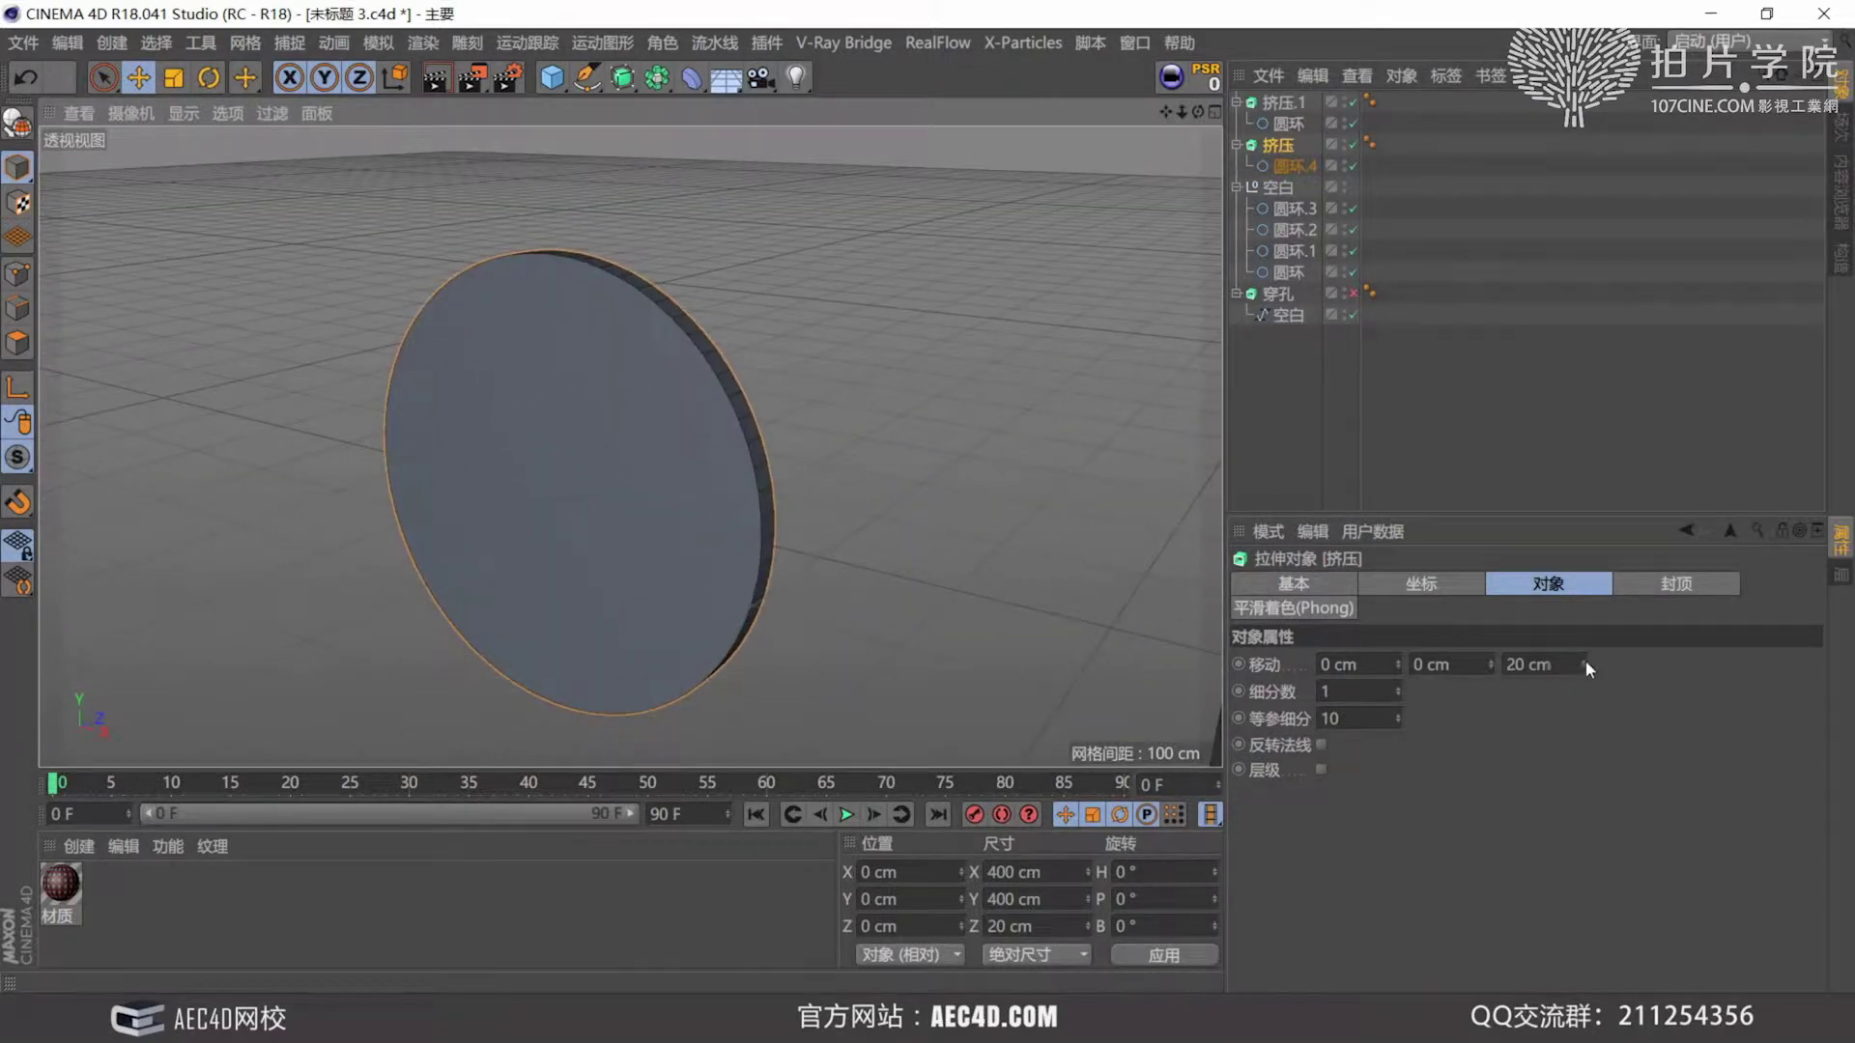
left_click_drag(1584, 663, 1584, 618)
scroll(924, 495, "down", 4)
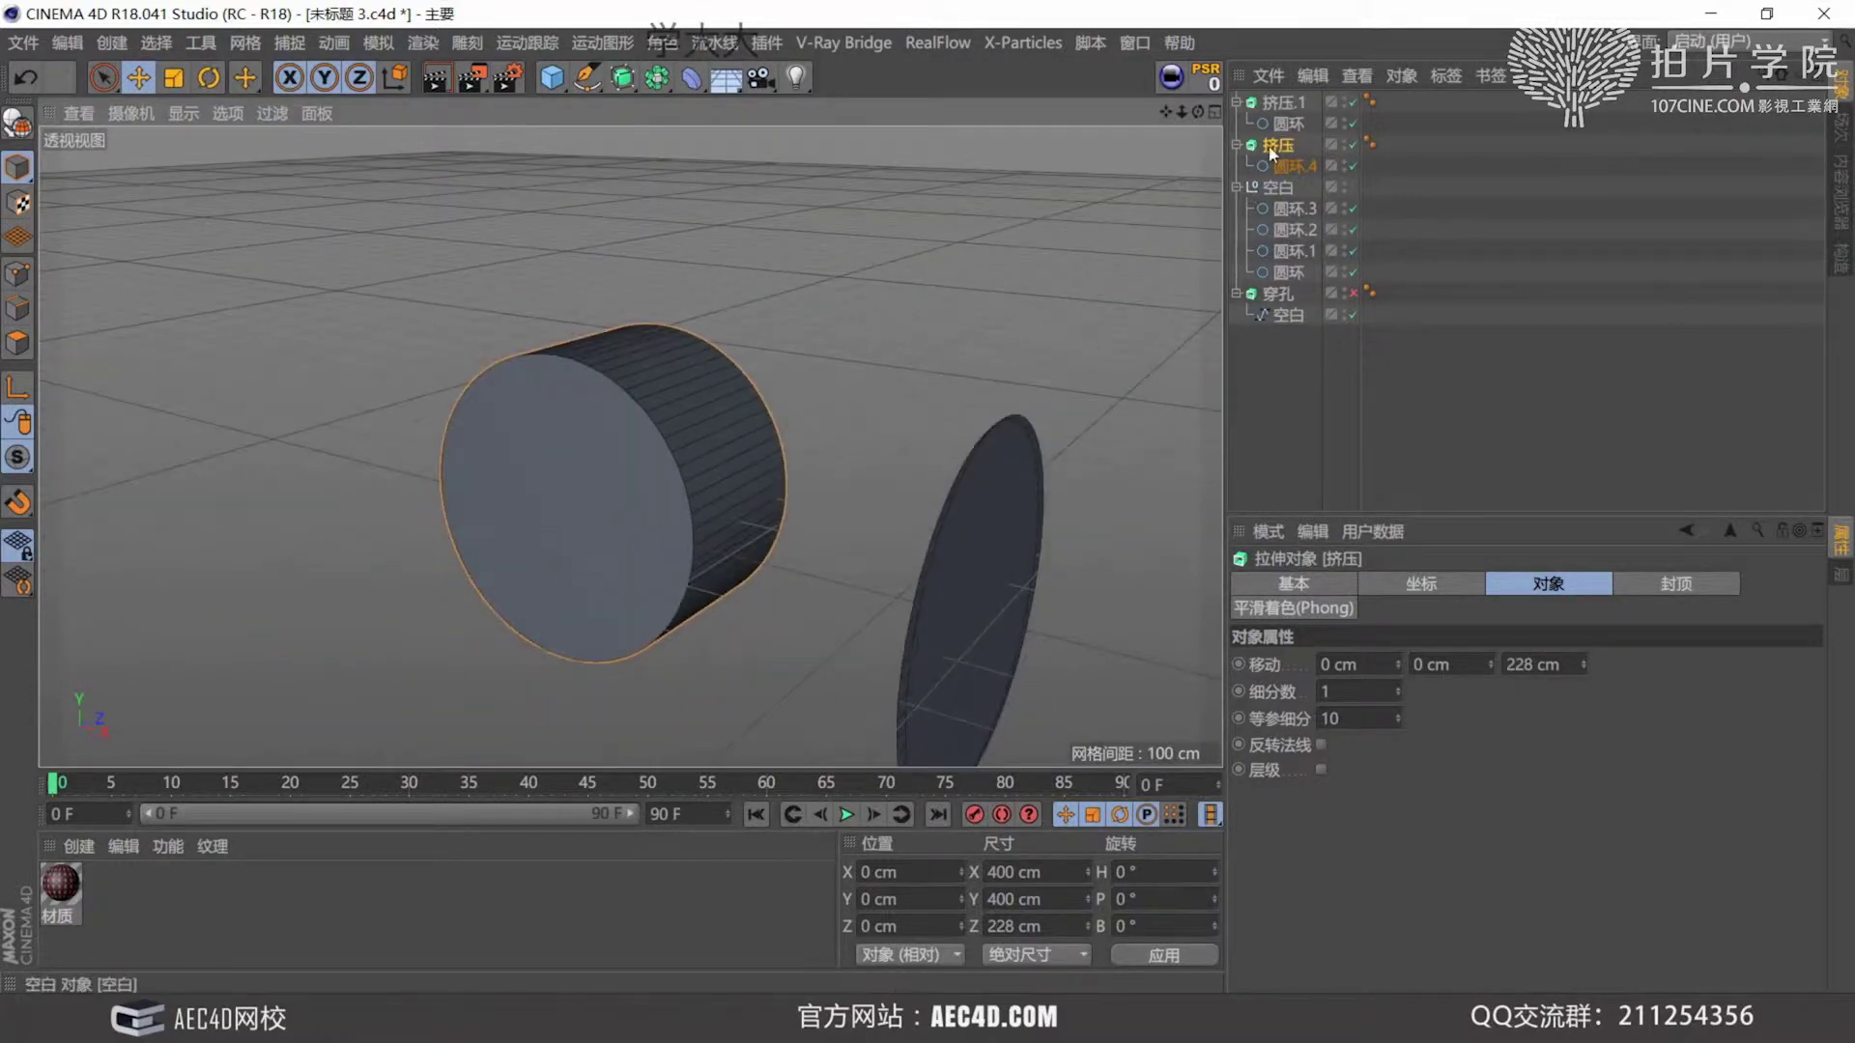
Try a Z movement of 148 cm on the second Extrude, 挤压.1, and set it back to 0 cm.
left_click(1275, 103)
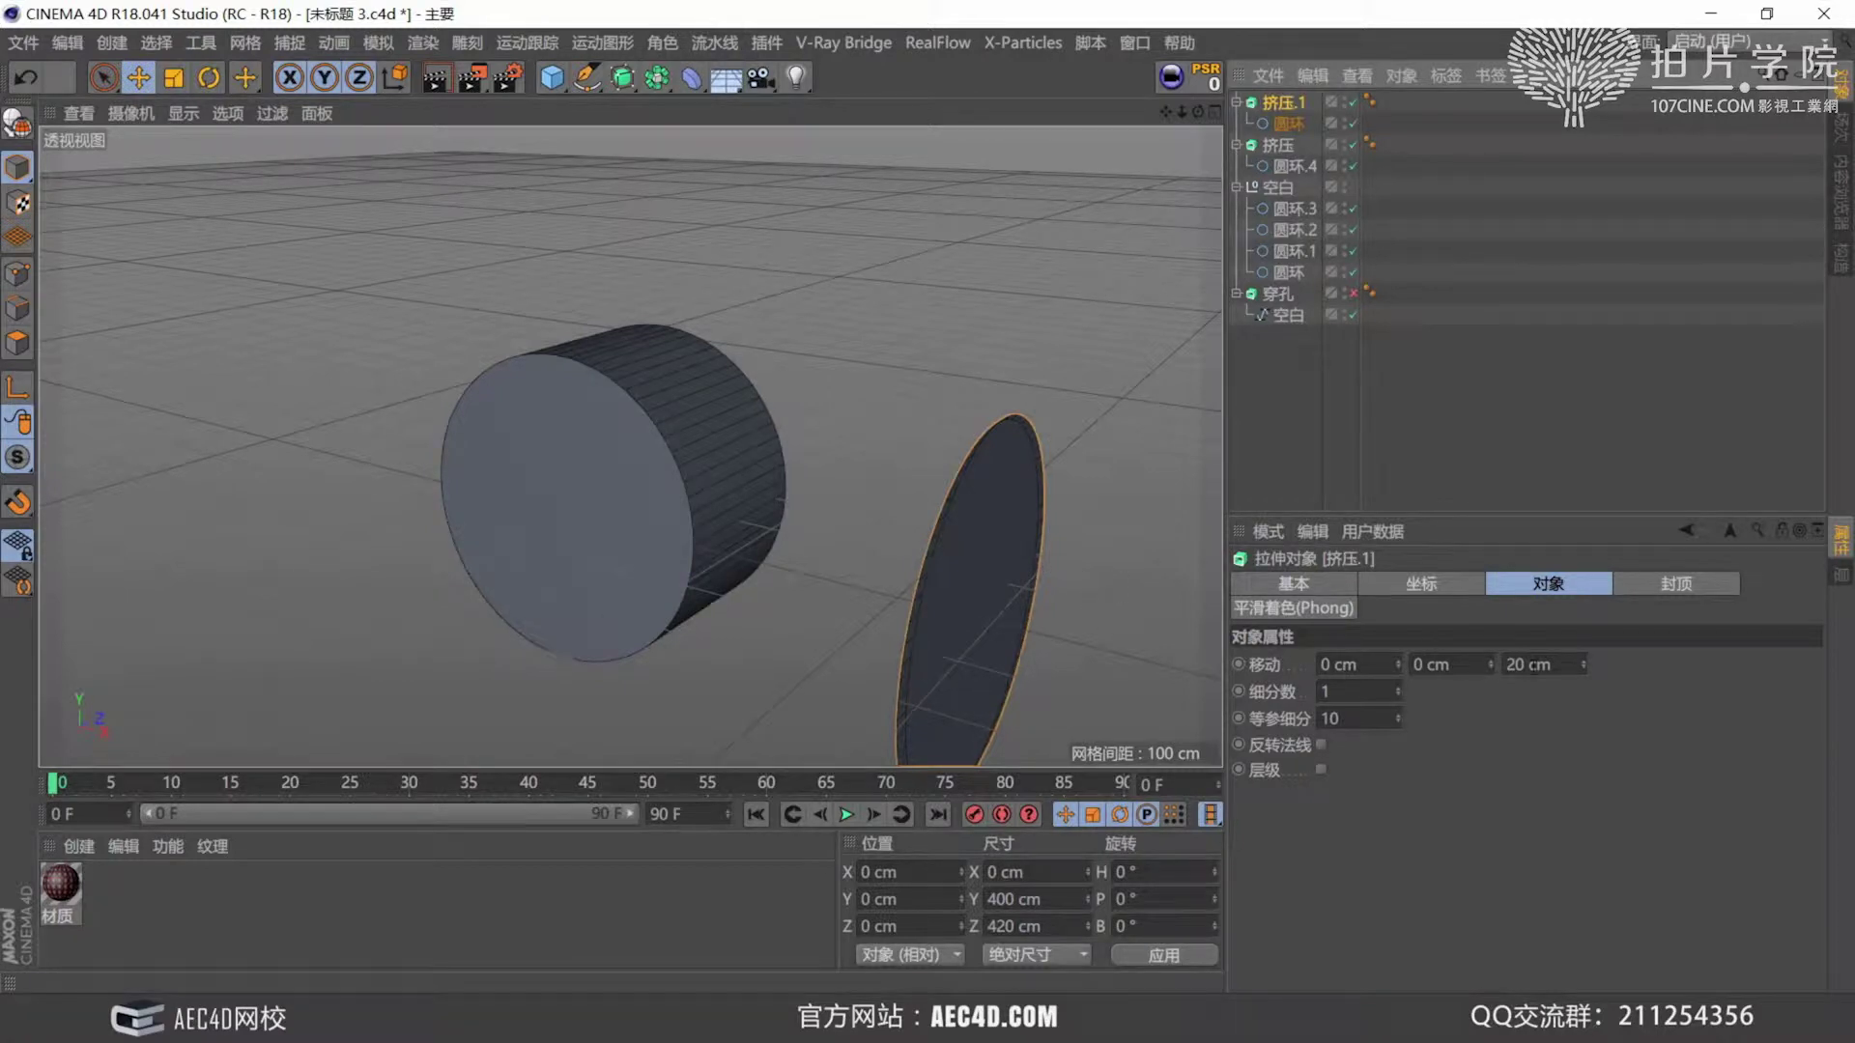
left_click_drag(1584, 665, 1518, 665)
double_click(1535, 665)
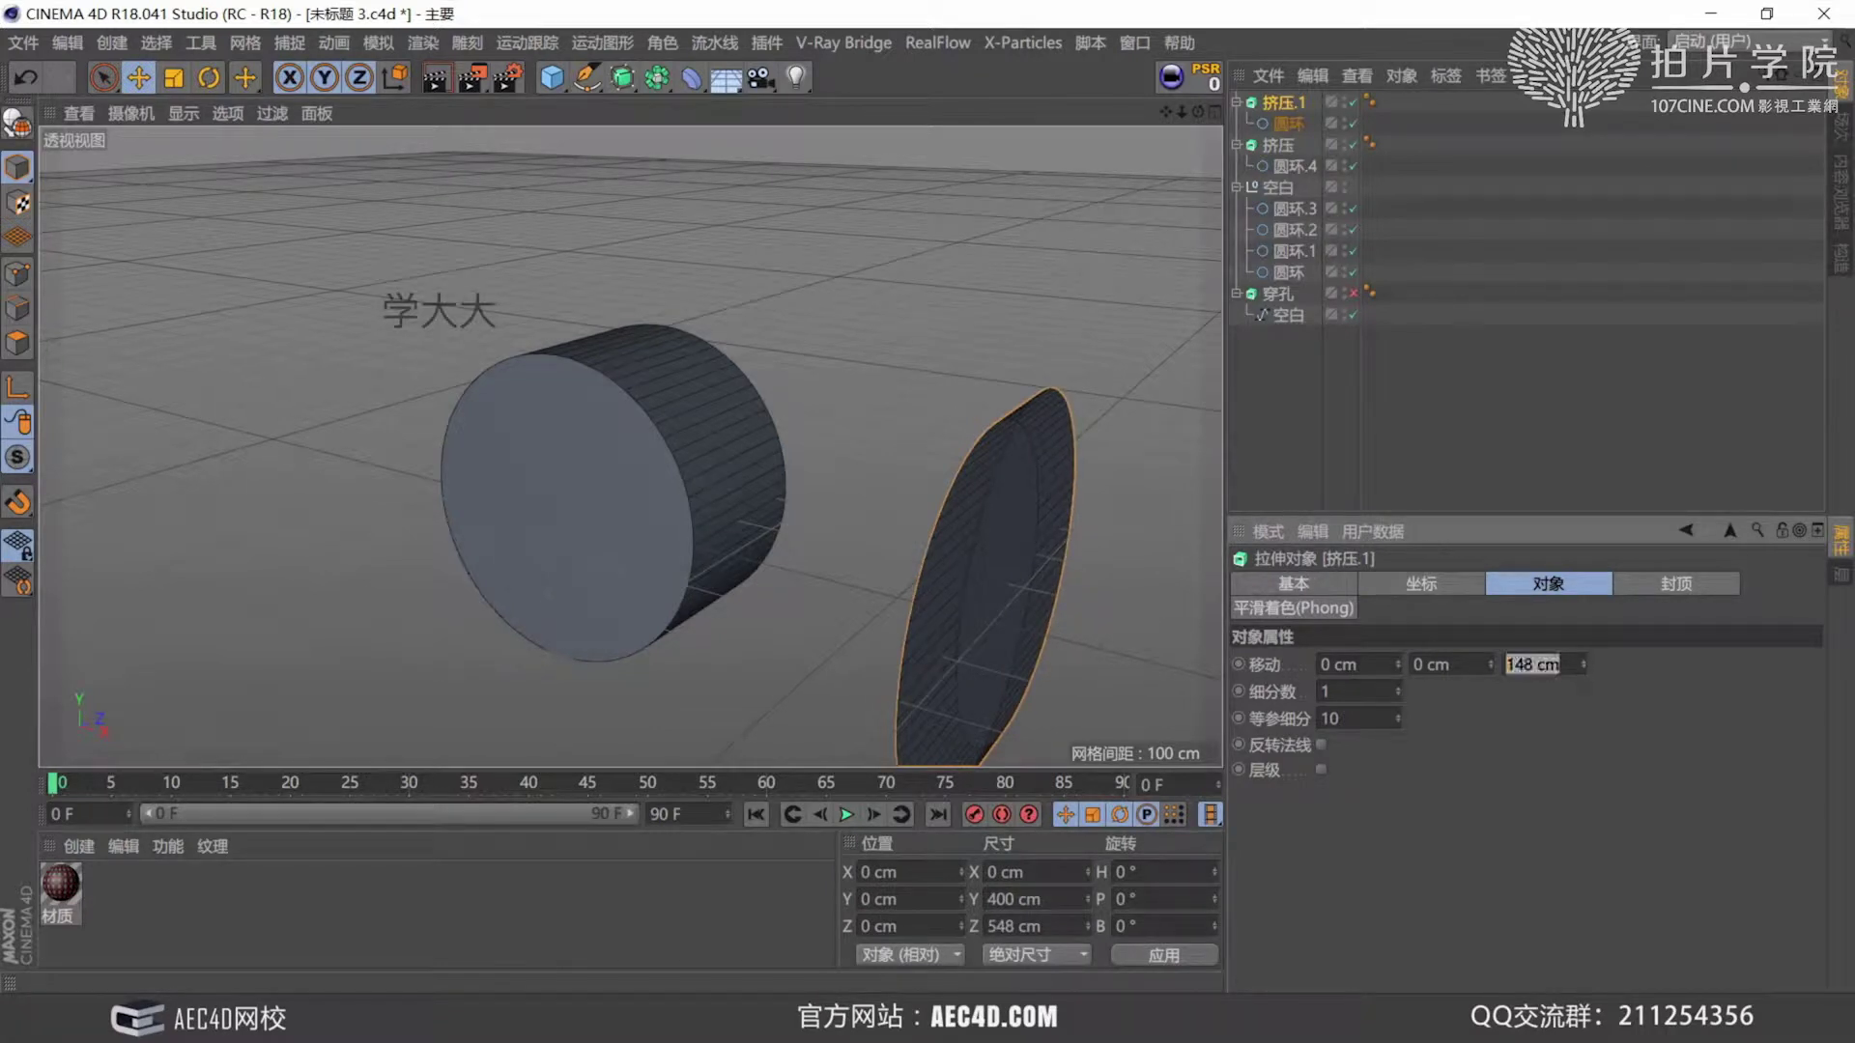
type("0")
key("Return")
left_click_drag(984, 612, 980, 483, "alt")
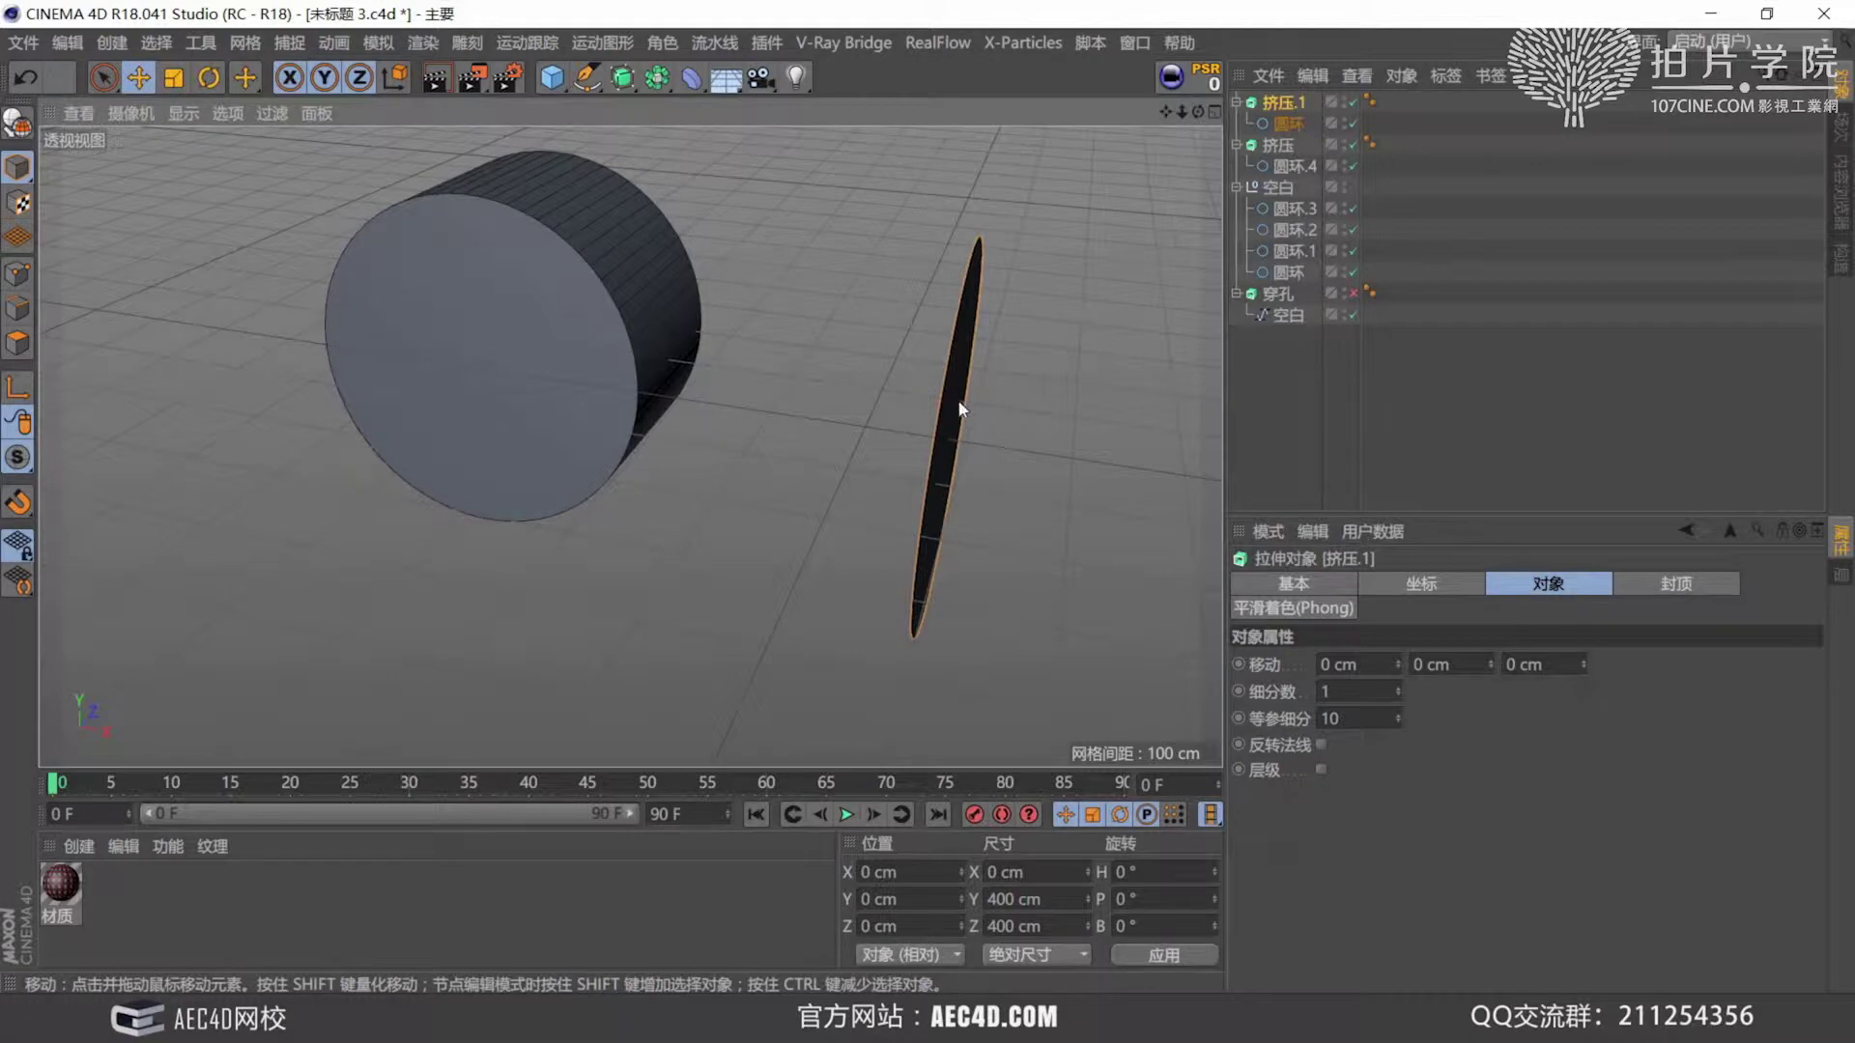
left_click_drag(912, 408, 1208, 288, "alt")
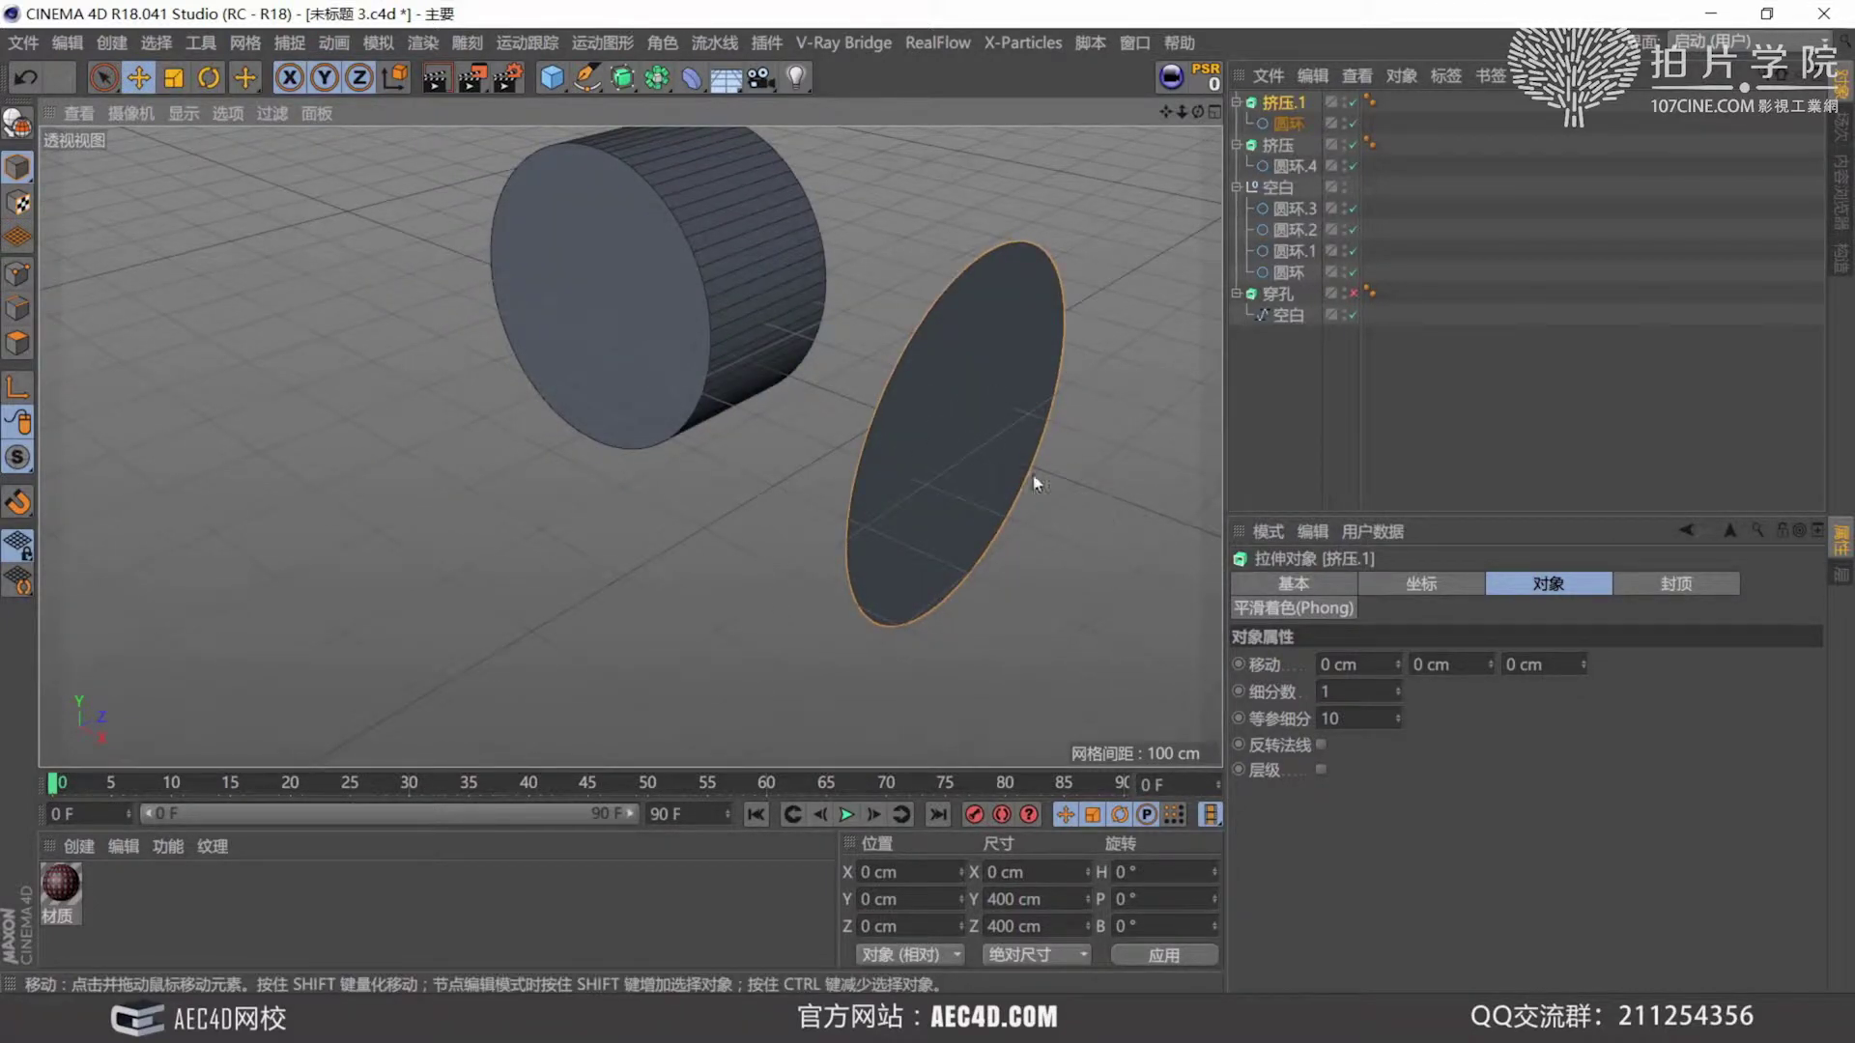
Set the X movement of 挤压.1 to 100 cm so the ZY-plane circle extrudes along its own normal.
left_click(1289, 123)
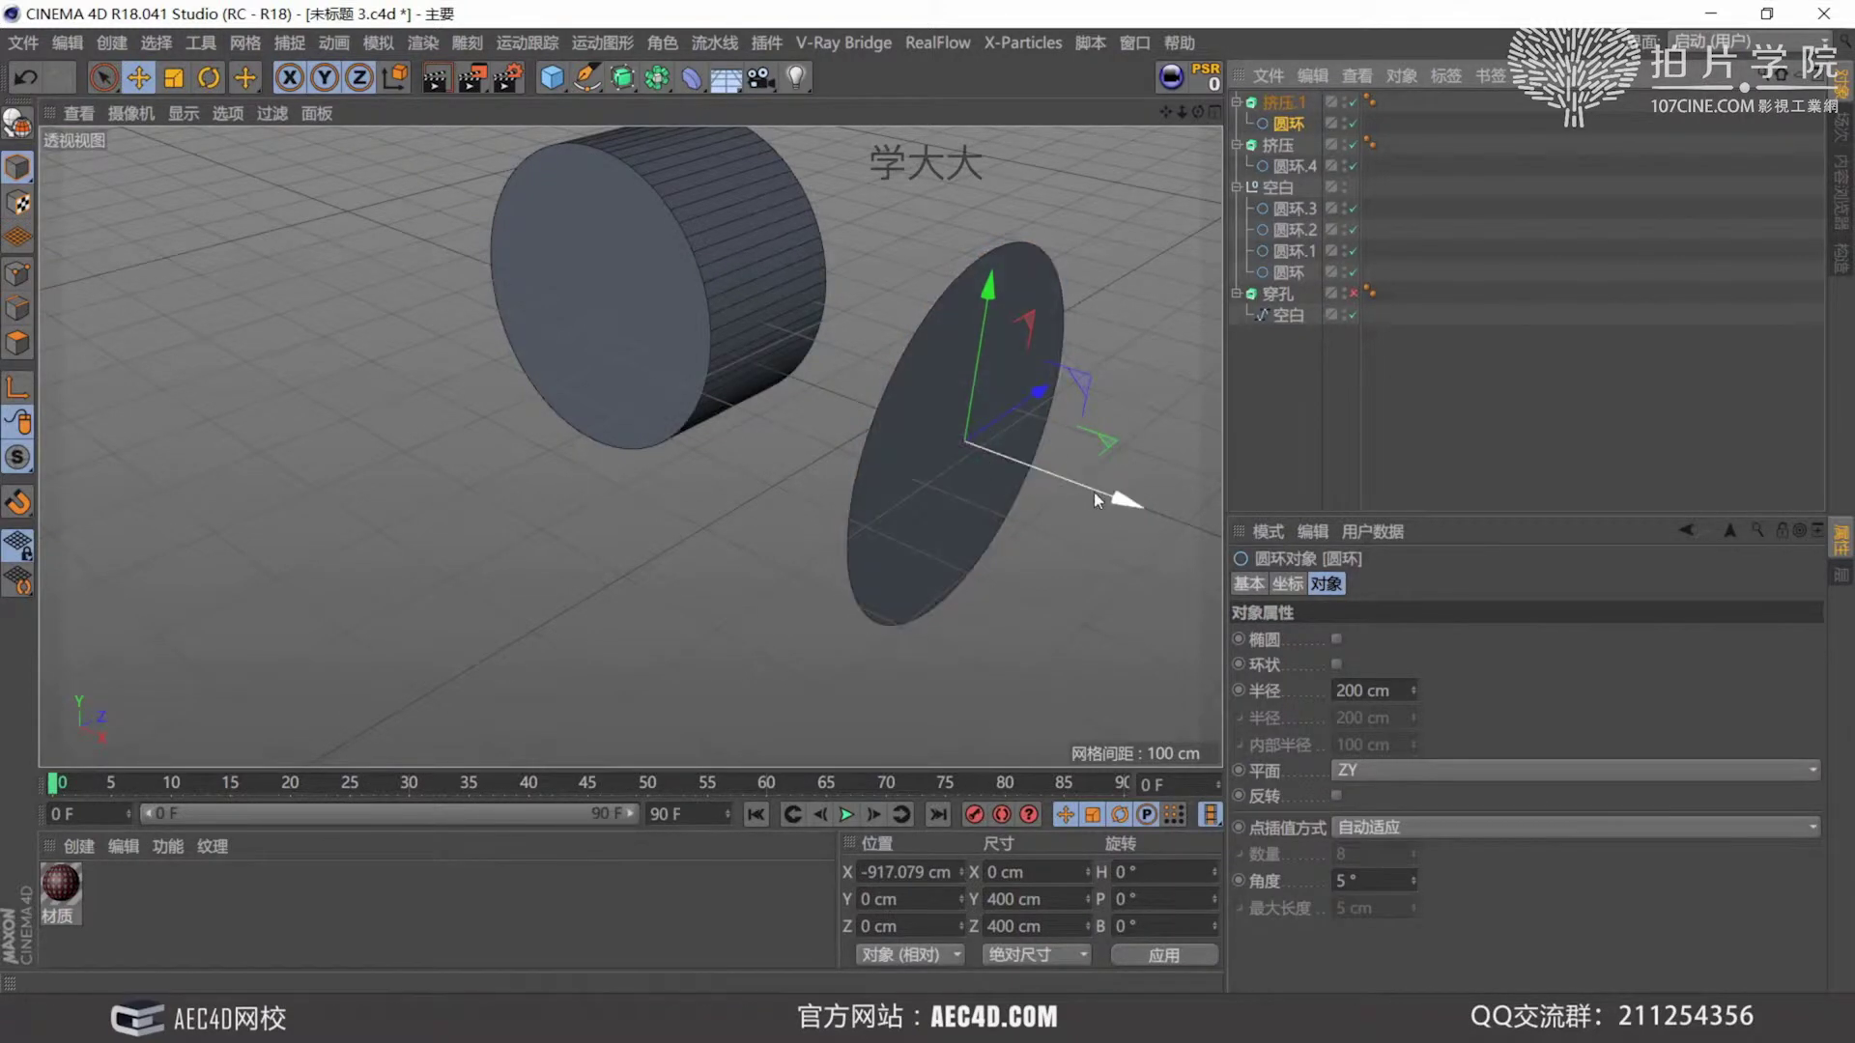
left_click(1298, 106)
left_click_drag(1364, 666, 1239, 665)
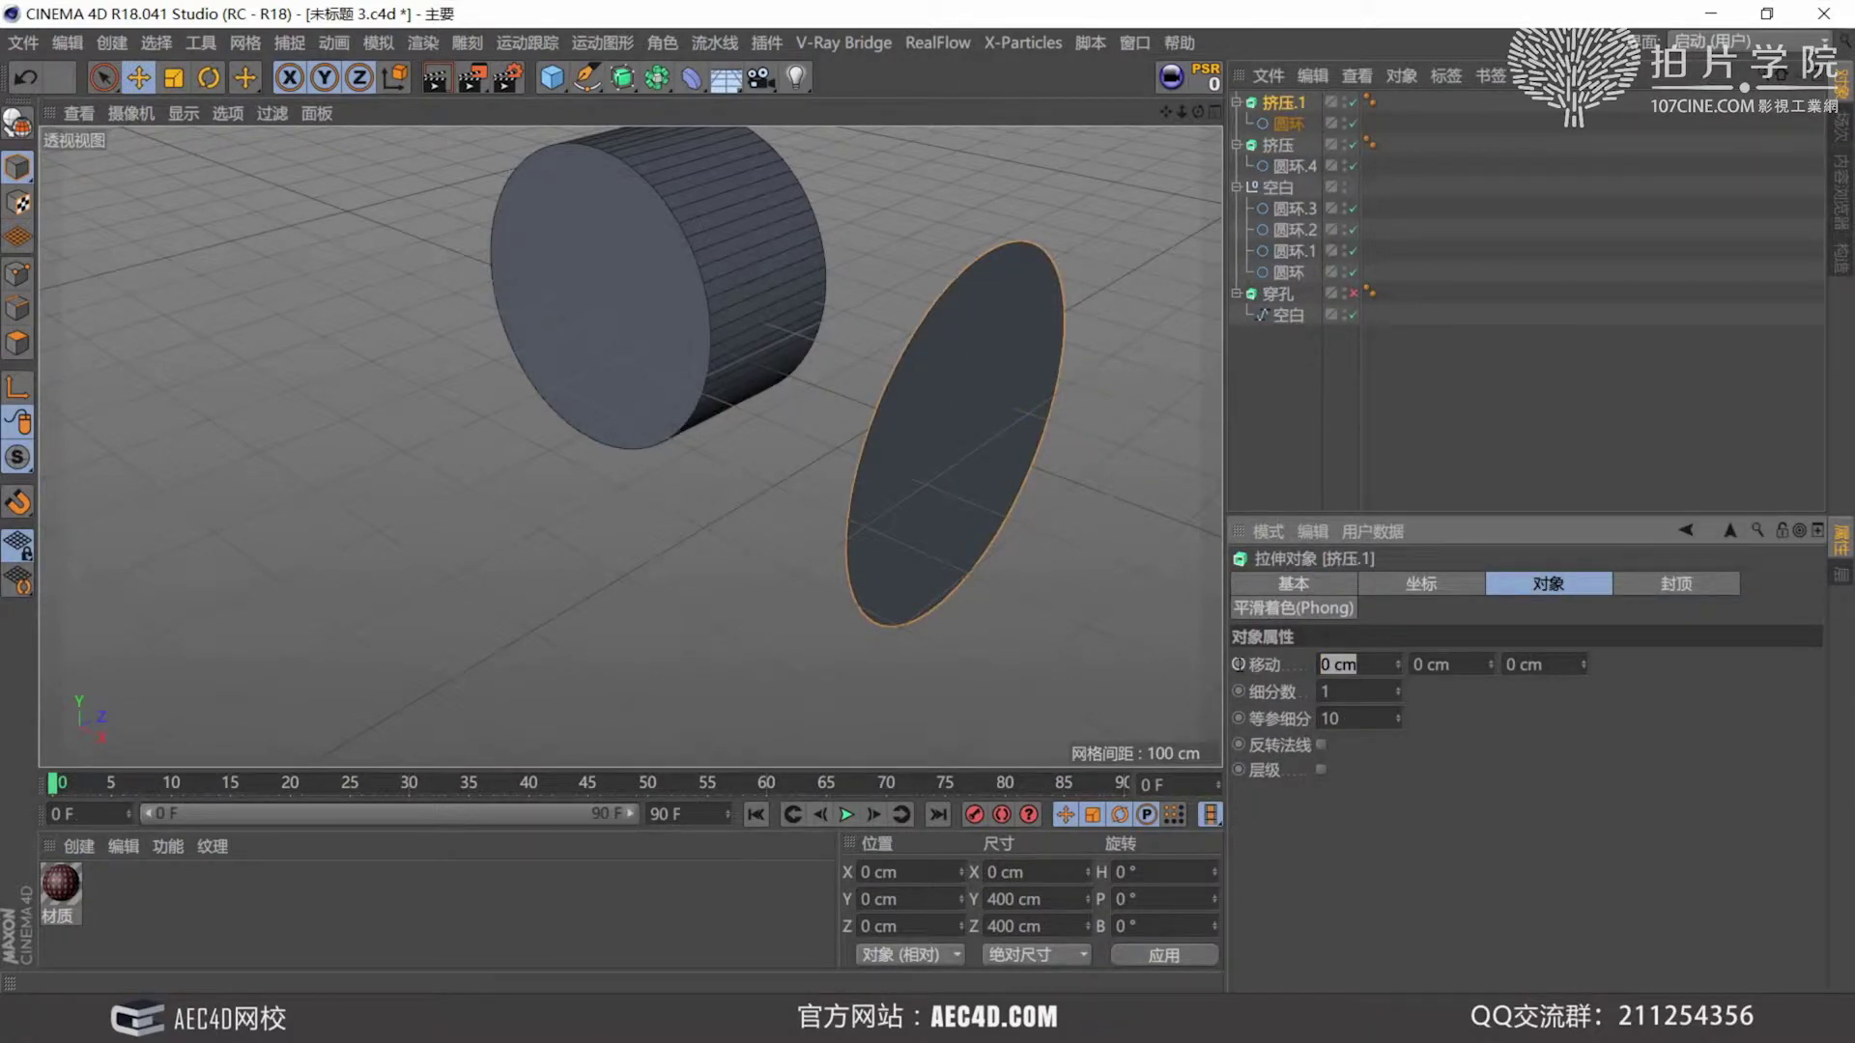
type("1")
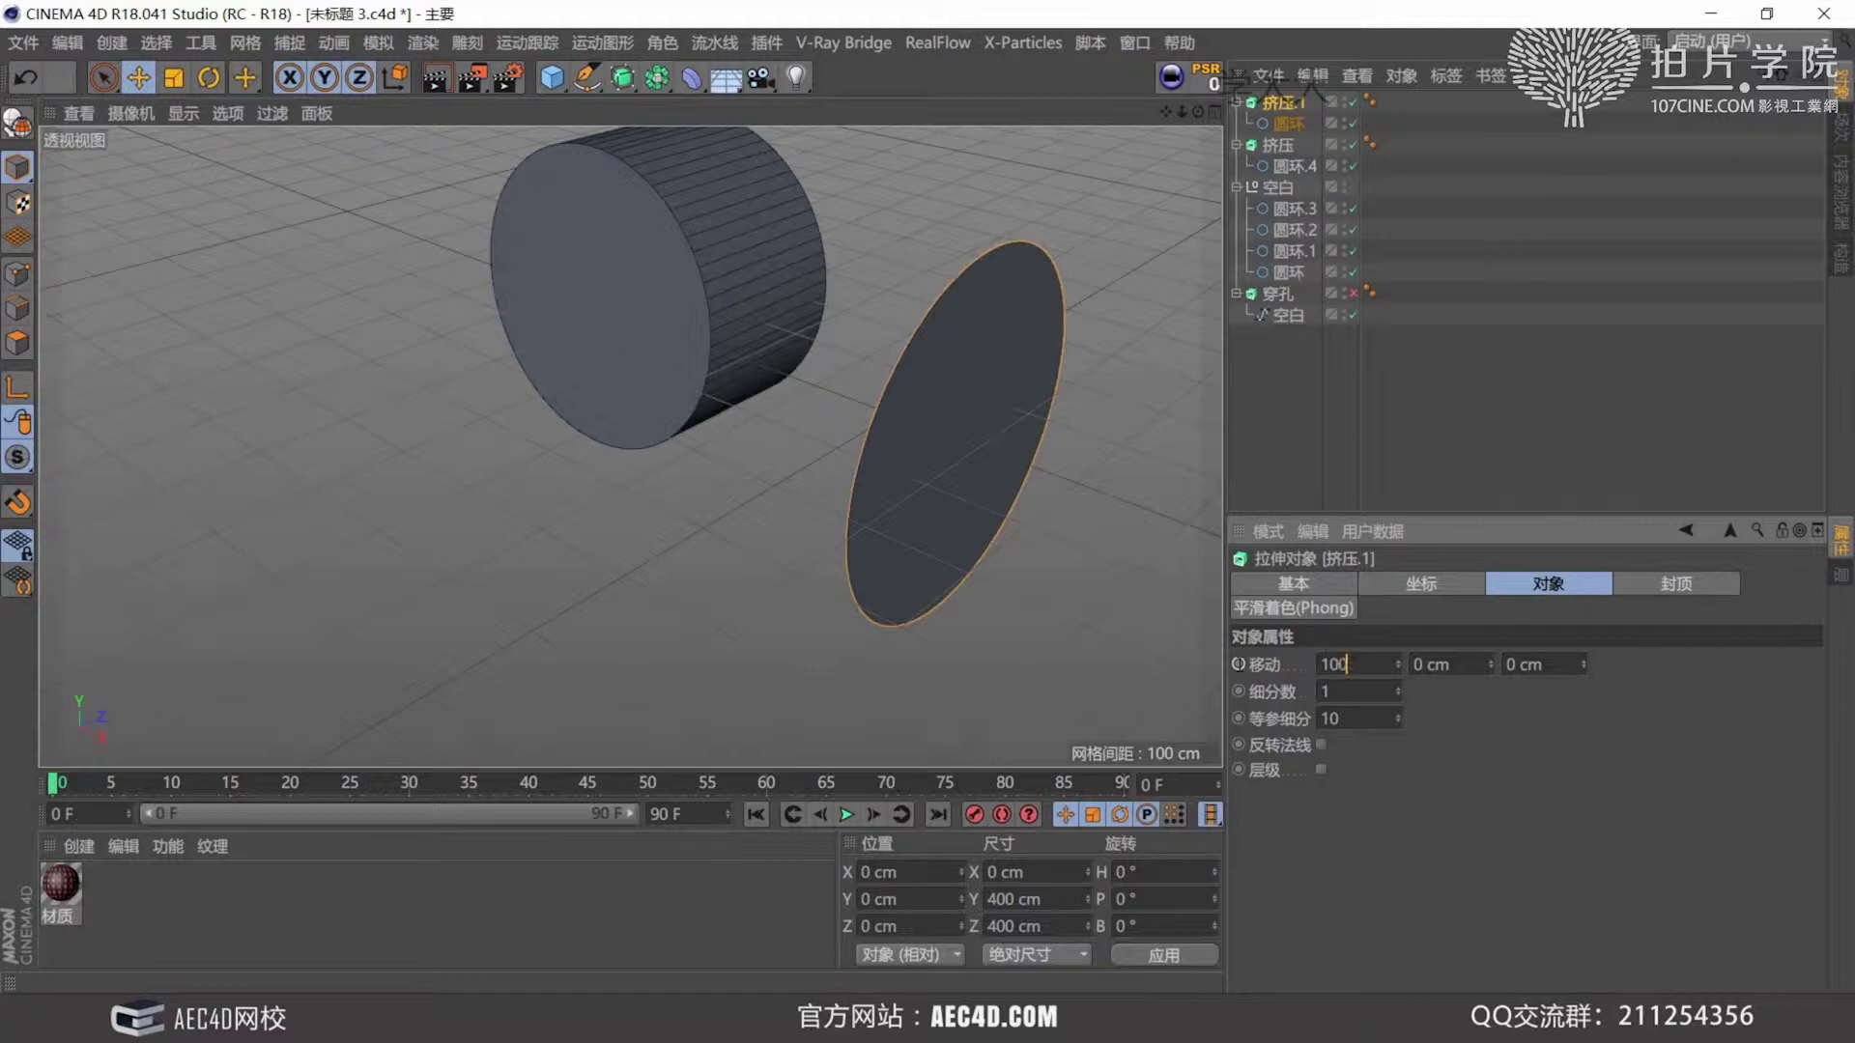
type("00")
key("Return")
left_click_drag(1025, 543, 1024, 442, "alt")
middle_click_drag(930, 438, 896, 373, "alt")
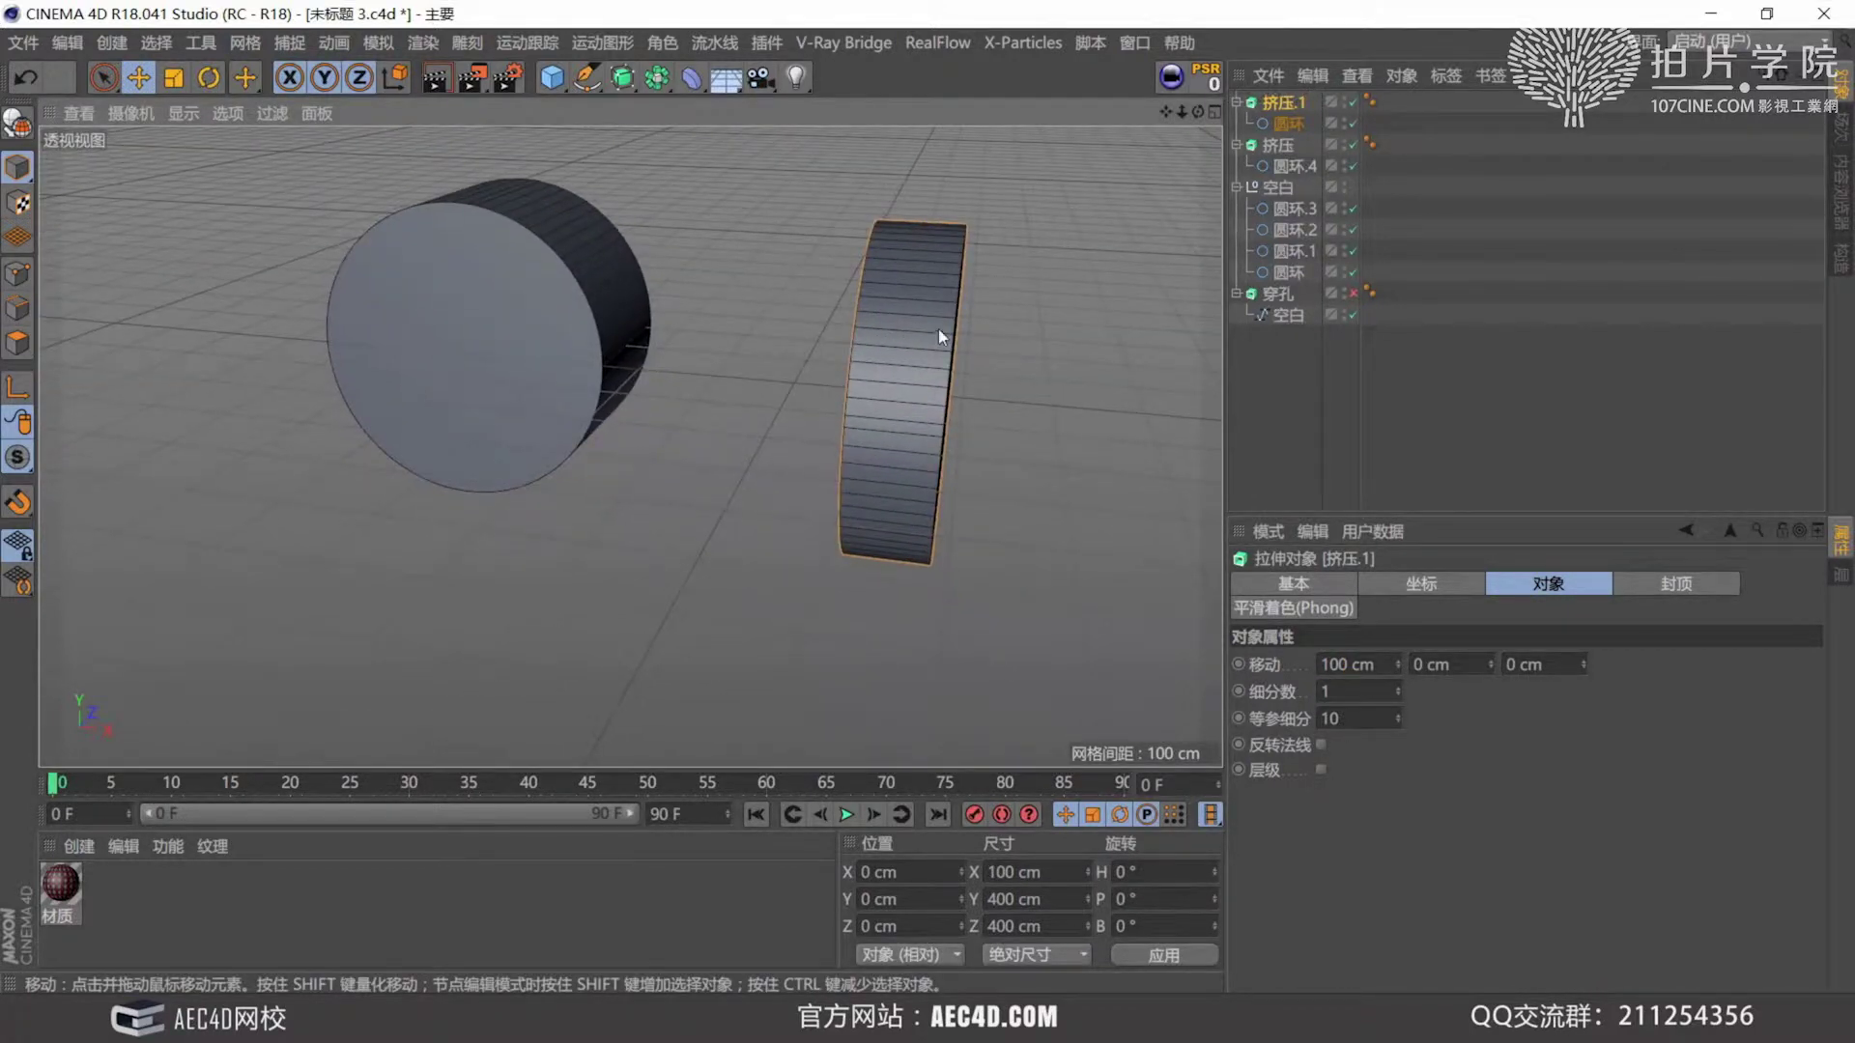
left_click_drag(936, 328, 937, 365, "alt")
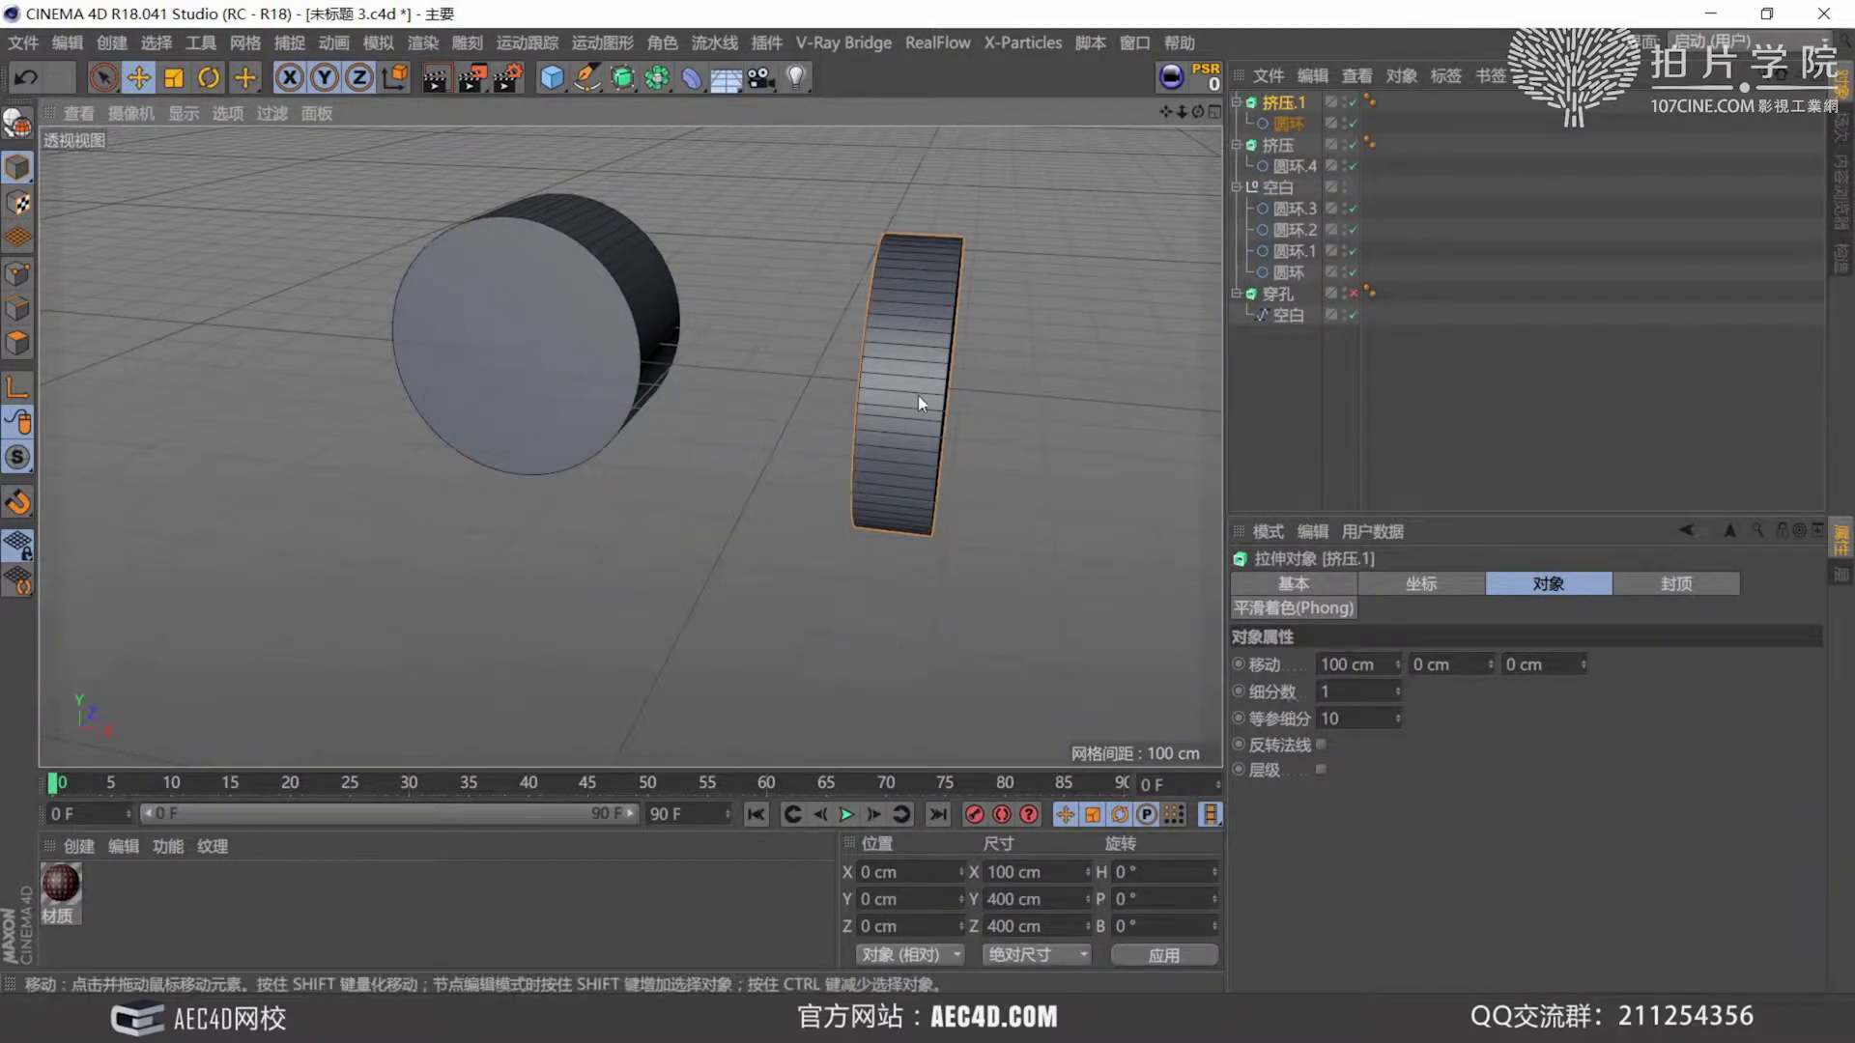
Raise the subdivision count (细分数) of 挤压.1 to 8.
middle_click_drag(917, 396, 809, 427, "alt")
right_click_drag(810, 427, 833, 425, "alt")
mouse_move(833, 425)
left_mouse_down("alt")
mouse_move(832, 346)
mouse_move(726, 425)
mouse_move(719, 376)
mouse_move(850, 430)
left_mouse_up("alt")
left_click(1398, 688)
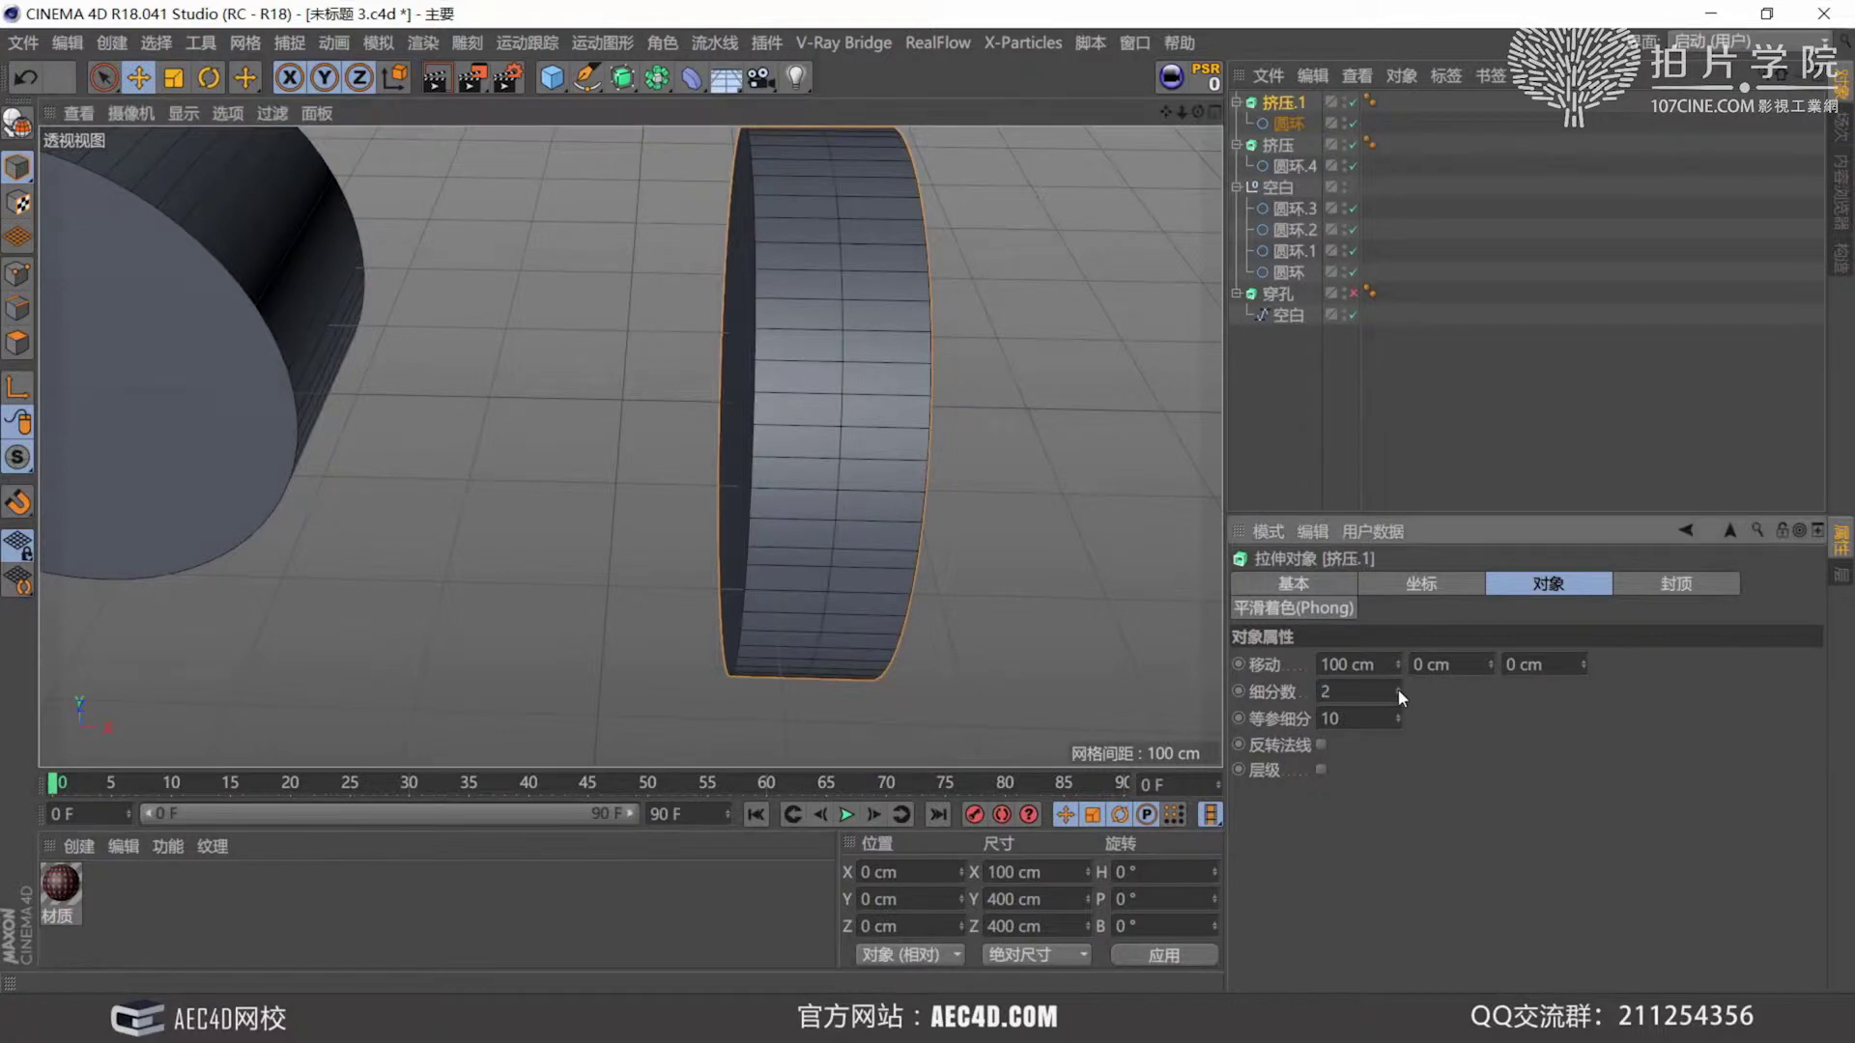
left_click(1399, 689)
left_click(1399, 688)
left_click(1398, 689)
left_click(1399, 689)
left_click(1398, 688)
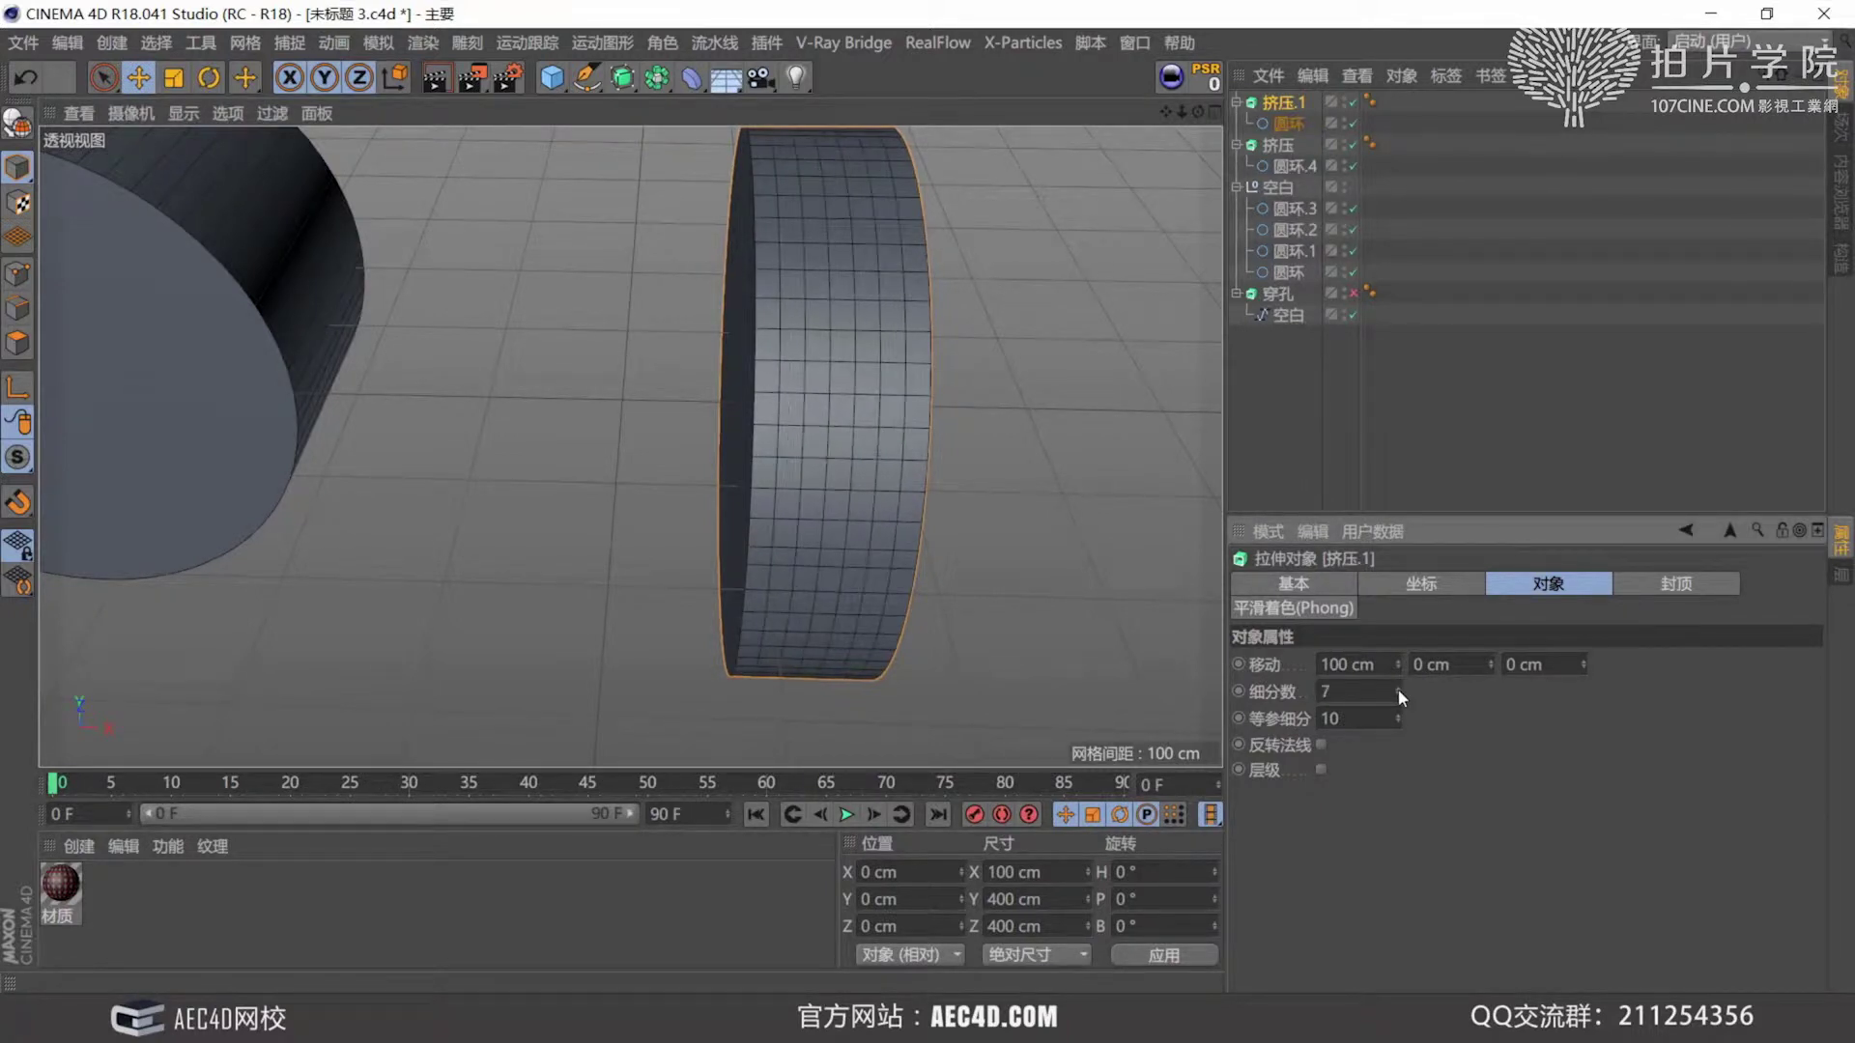
left_click(1399, 688)
mouse_move(834, 421)
left_mouse_down("alt")
mouse_move(794, 423)
mouse_move(802, 454)
mouse_move(821, 449)
left_mouse_up("alt")
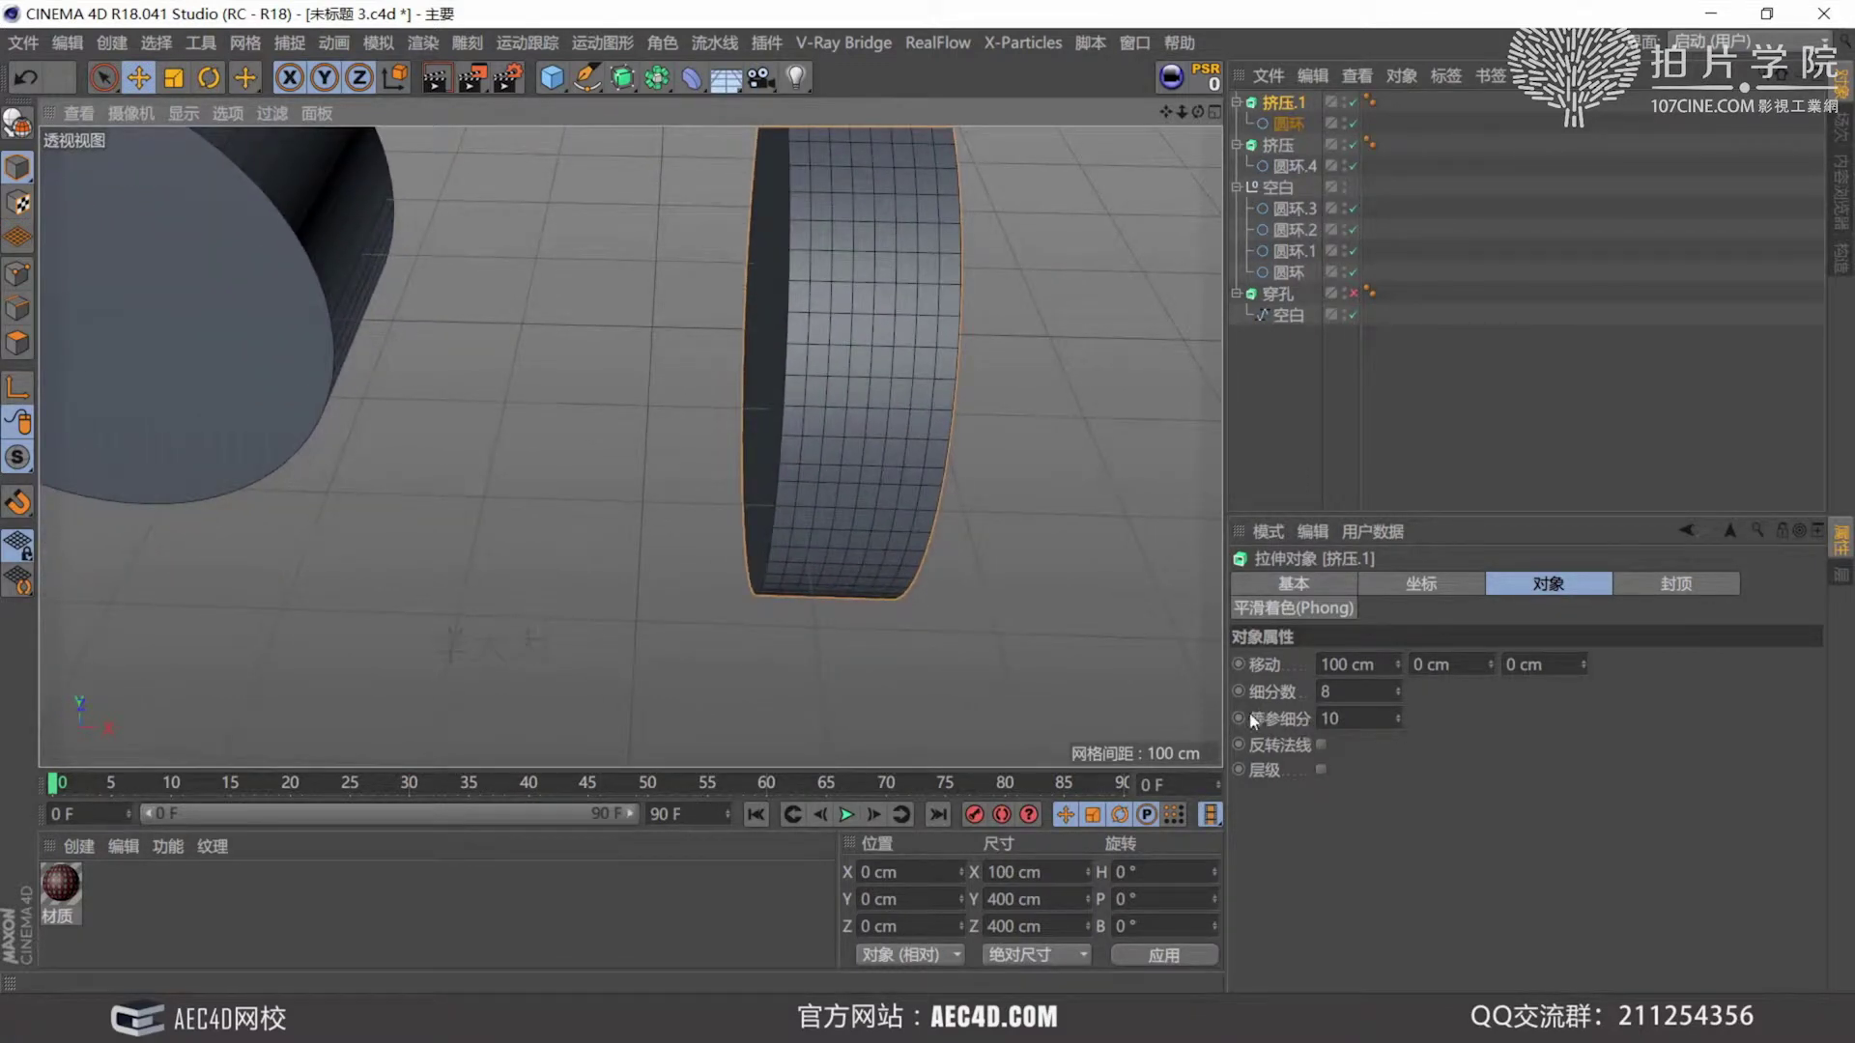
Switch the viewport display to isoparms (等参线) and set the isoparm subdivision (等参细分) of 挤压.1 to 25.
left_click_drag(1397, 719, 1397, 635)
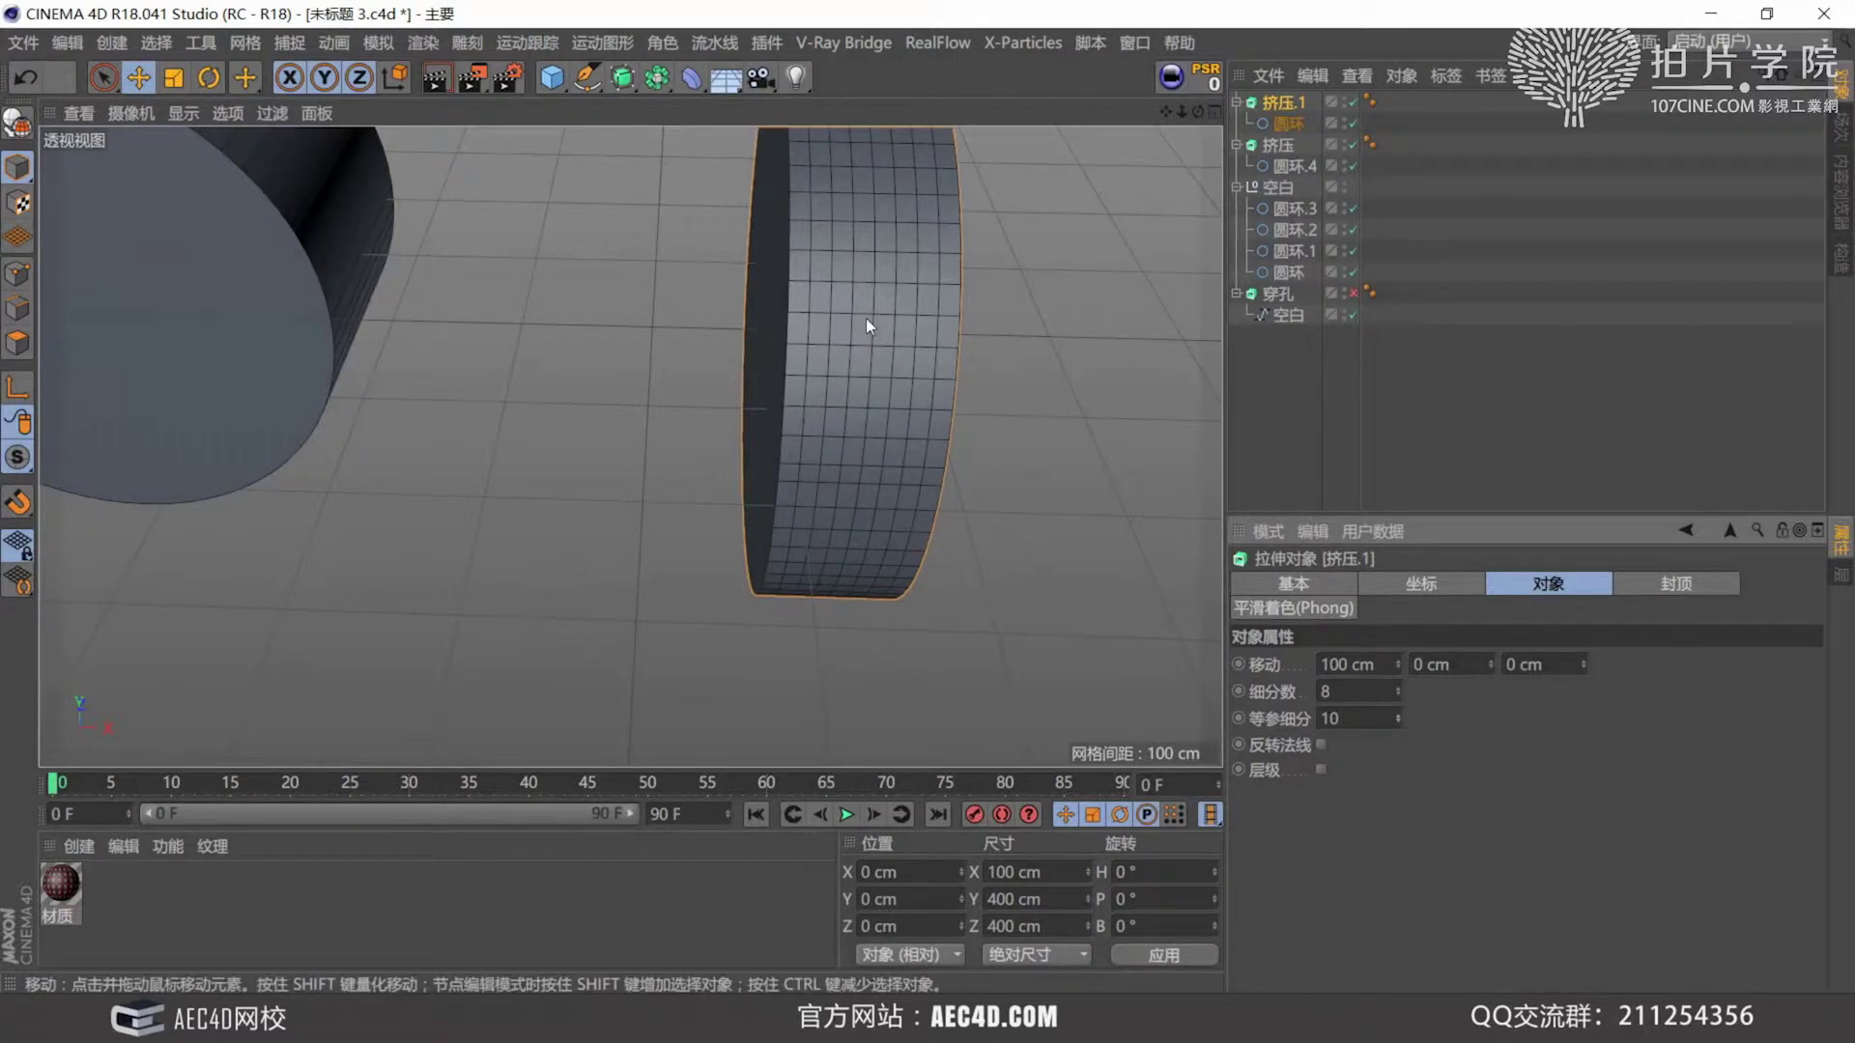
left_click_drag(865, 317, 832, 375, "alt")
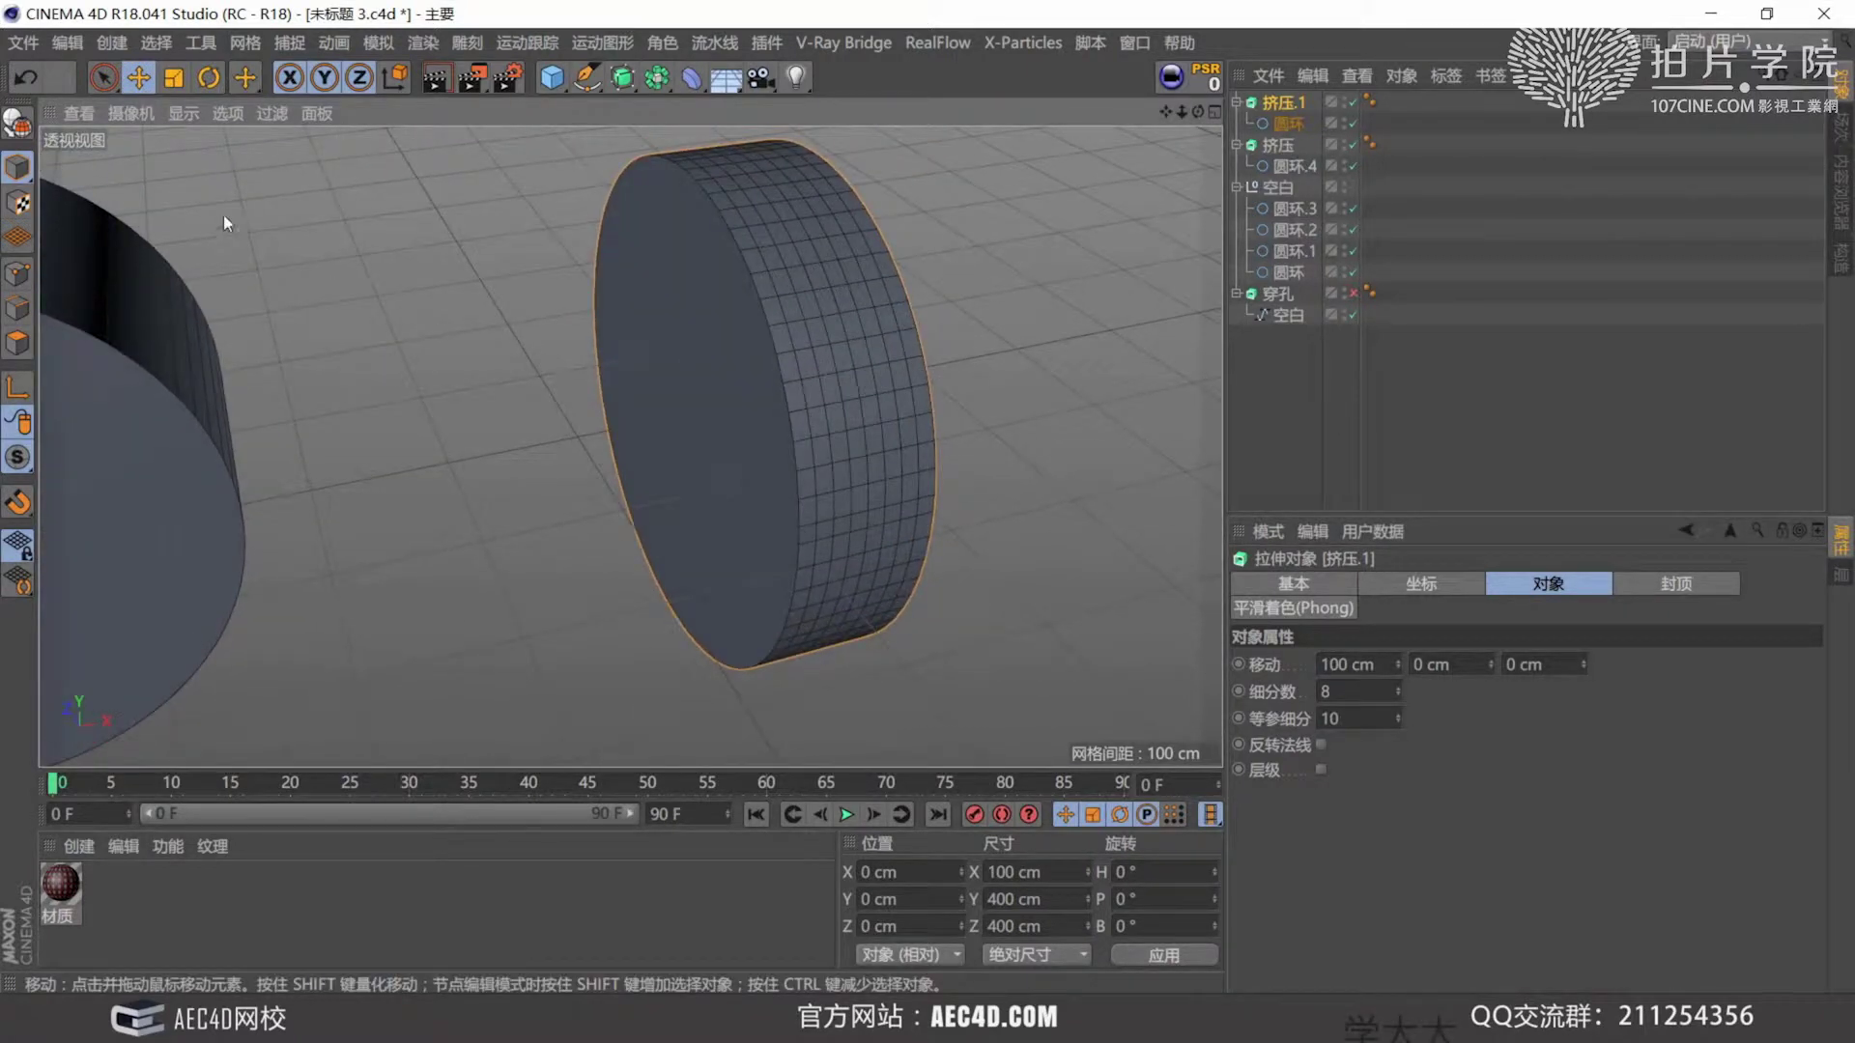
left_click(182, 113)
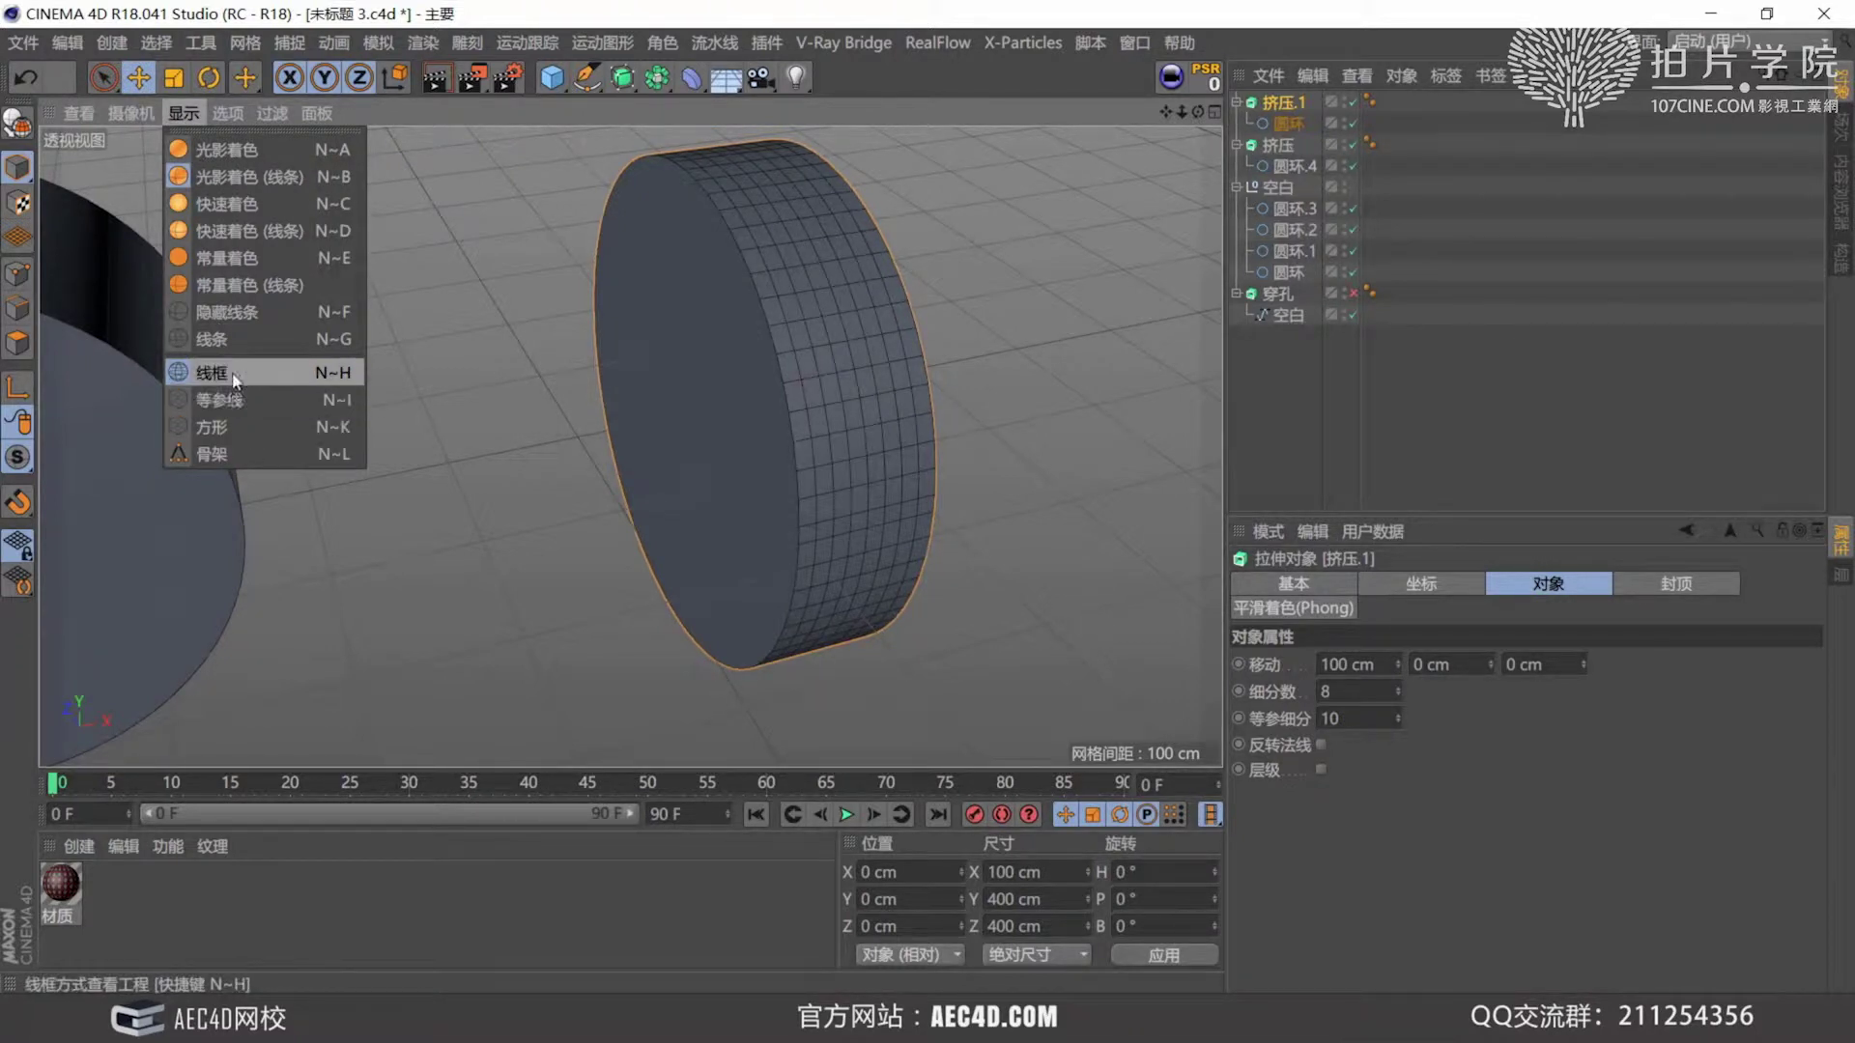
left_click(220, 399)
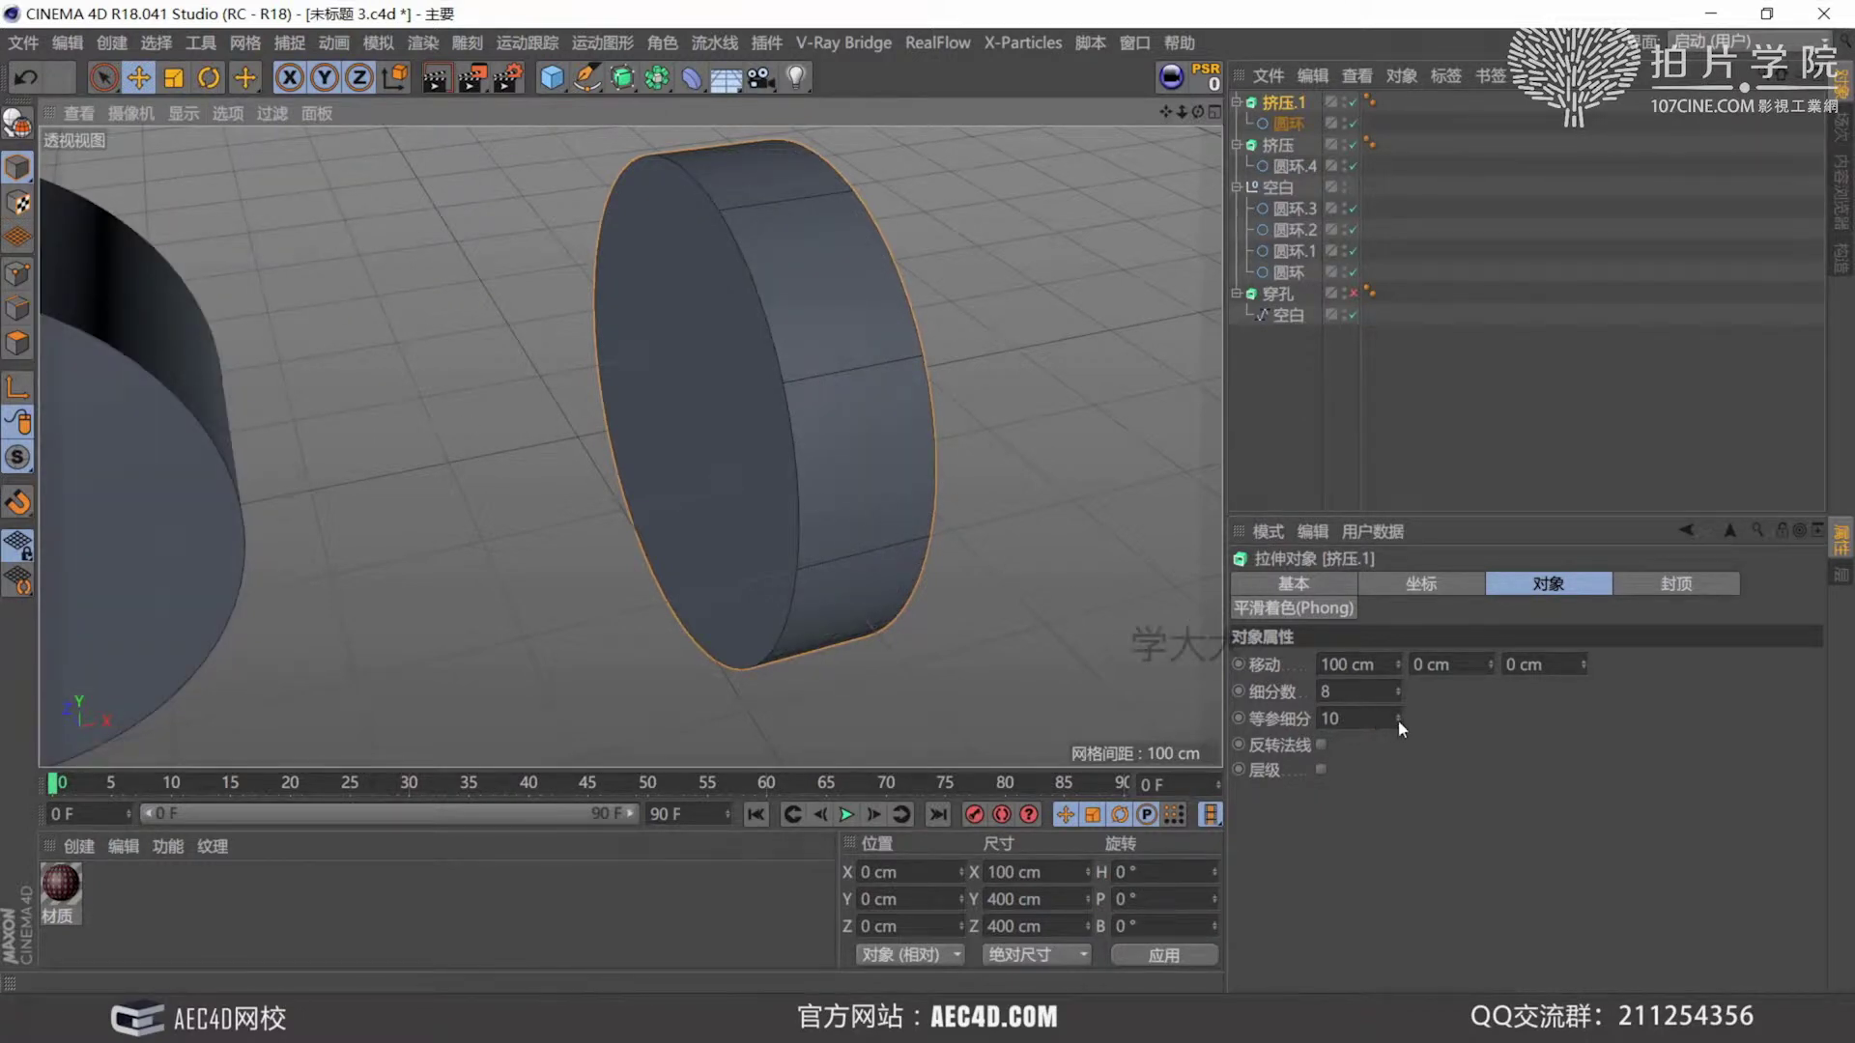
left_click_drag(1397, 720, 1439, 723)
Switch the viewport display back to wireframe (线框) so the full subdivision lines are drawn.
left_click(131, 113)
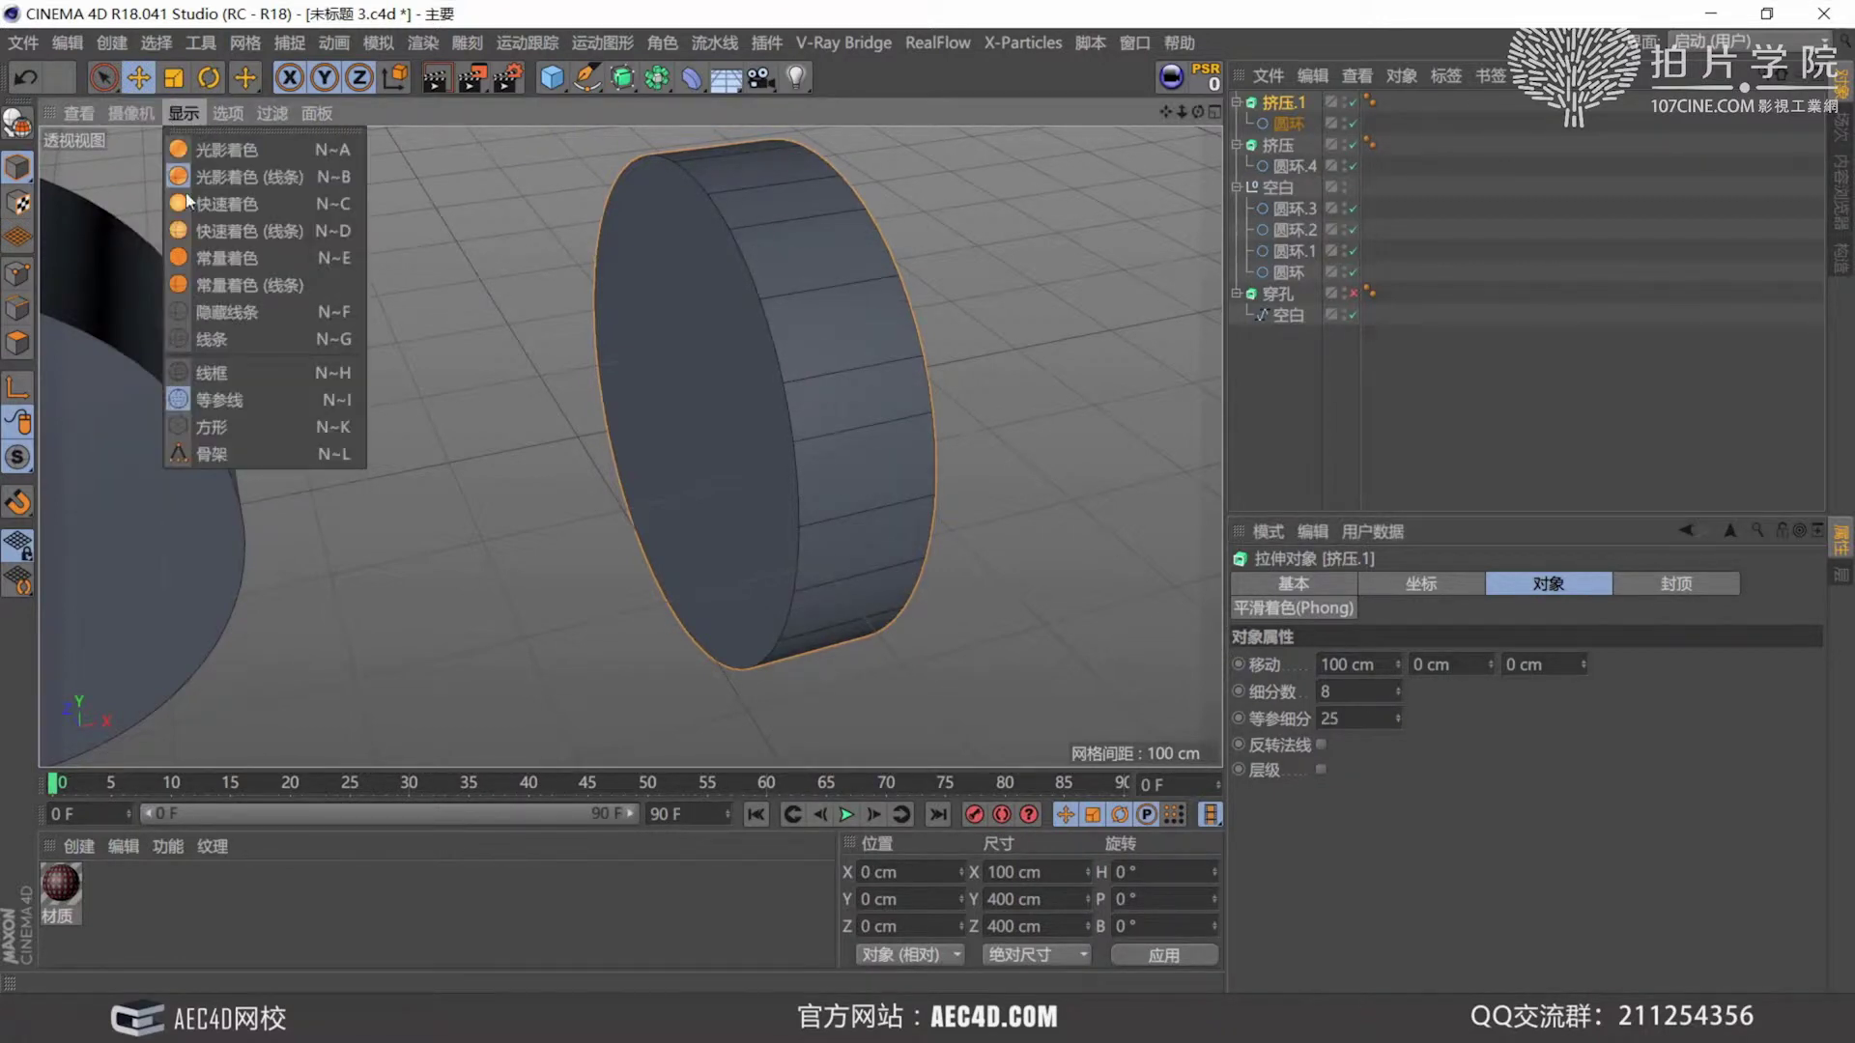
left_click(256, 380)
scroll(905, 516, "up", 2)
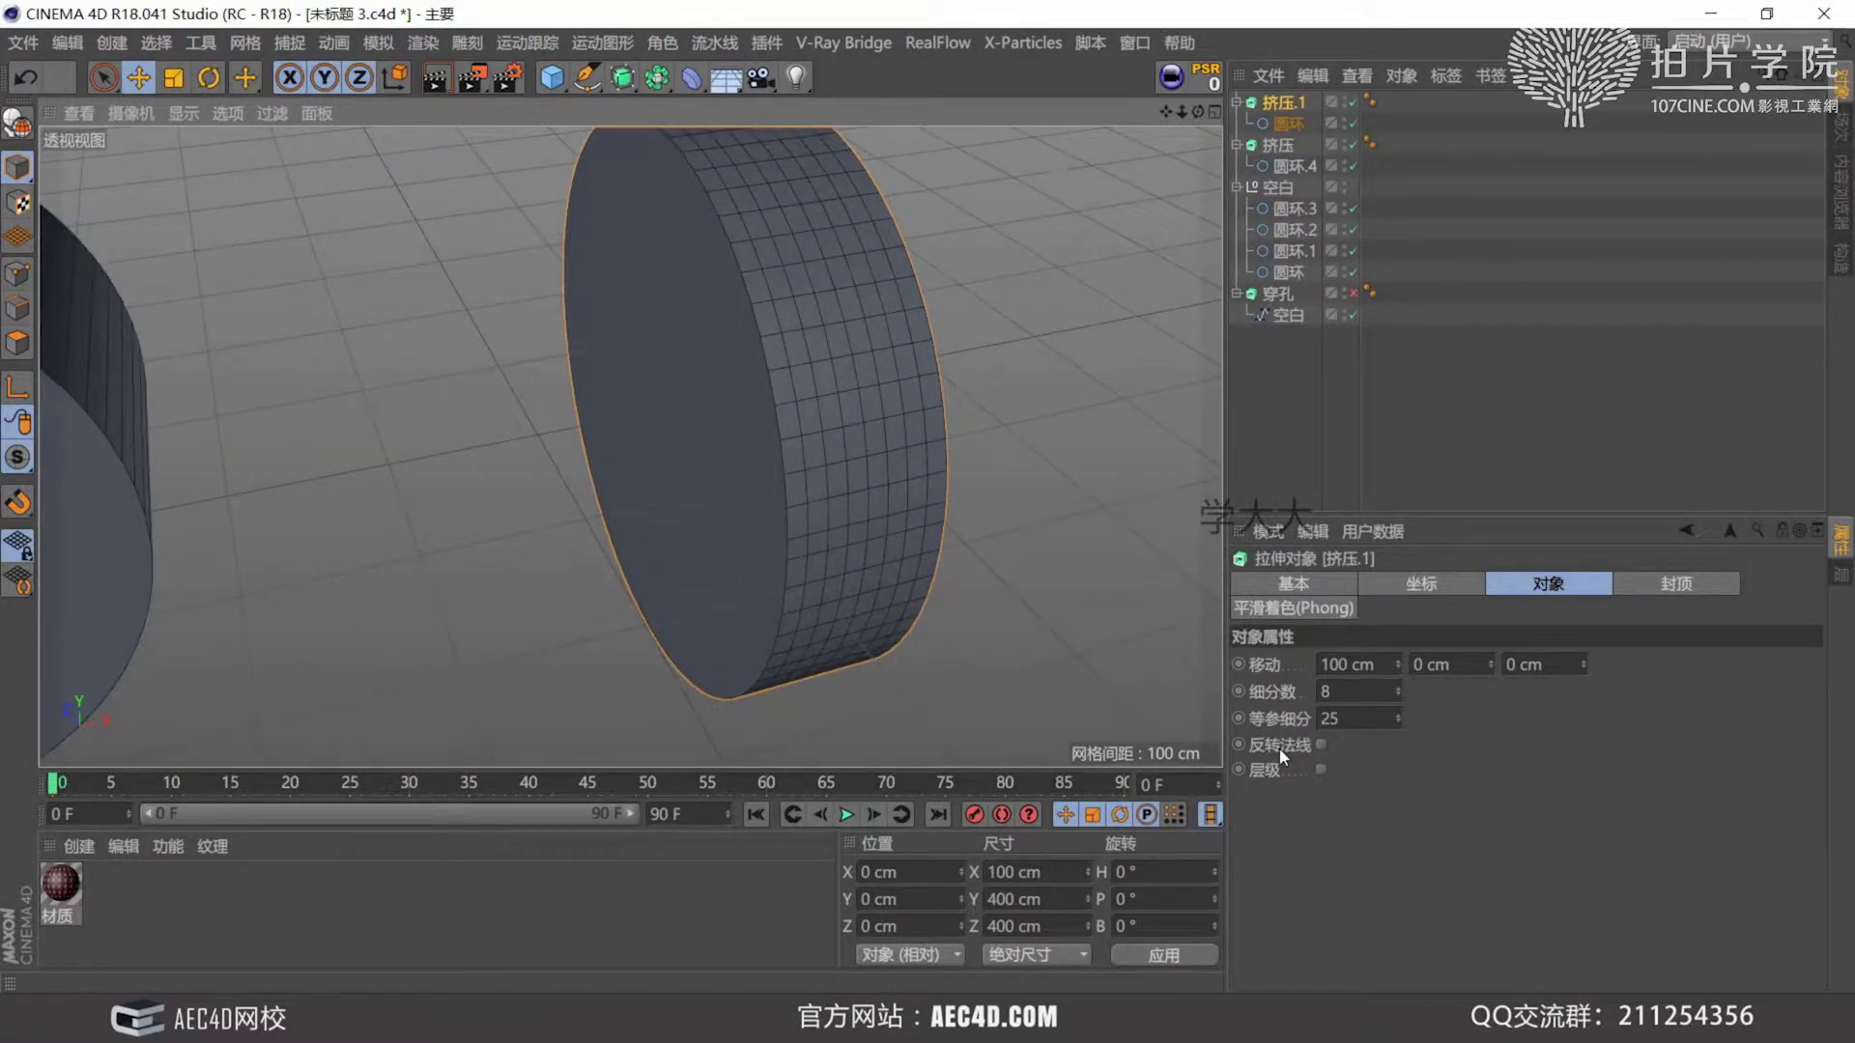
Delete the Extrude 挤压 together with its circle 圆环.4.
left_click(1279, 147)
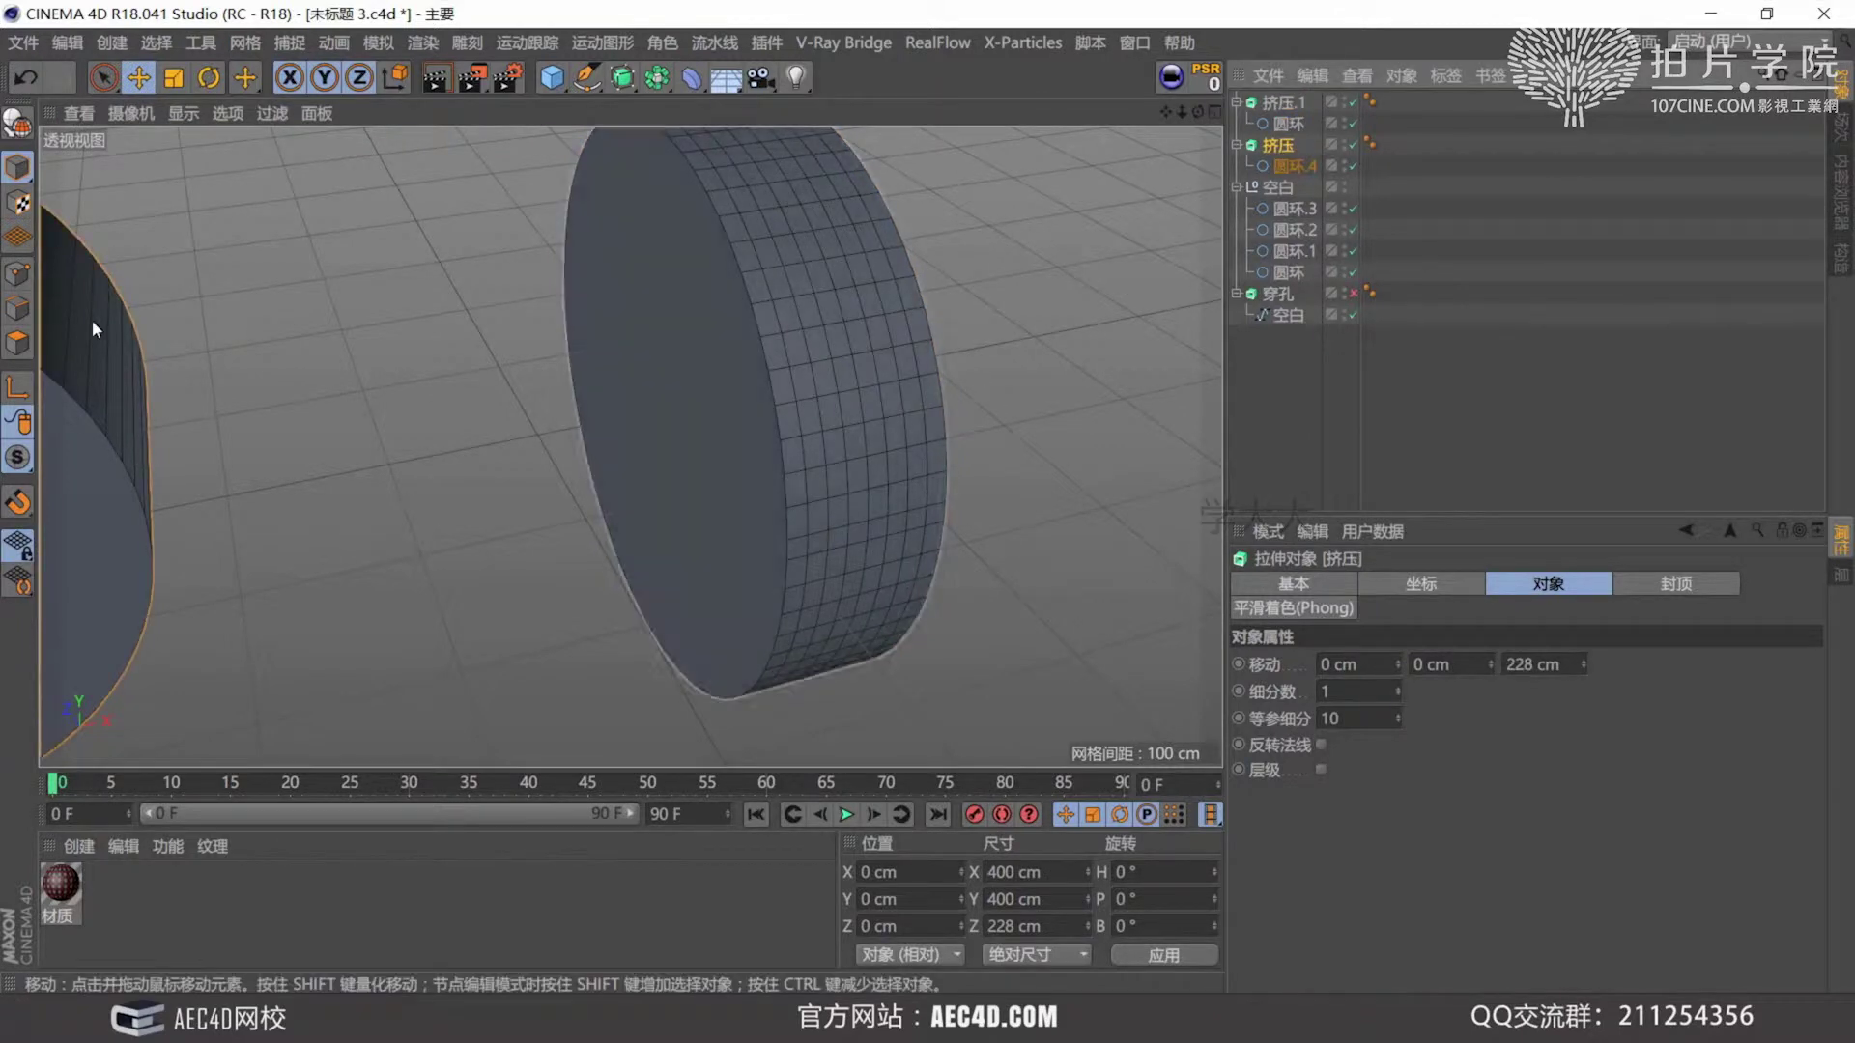
key("Delete")
Make the Extrude 挤压.1 editable and select its cap objects 封顶 1 and 封顶 2 in turn.
left_click(1278, 104)
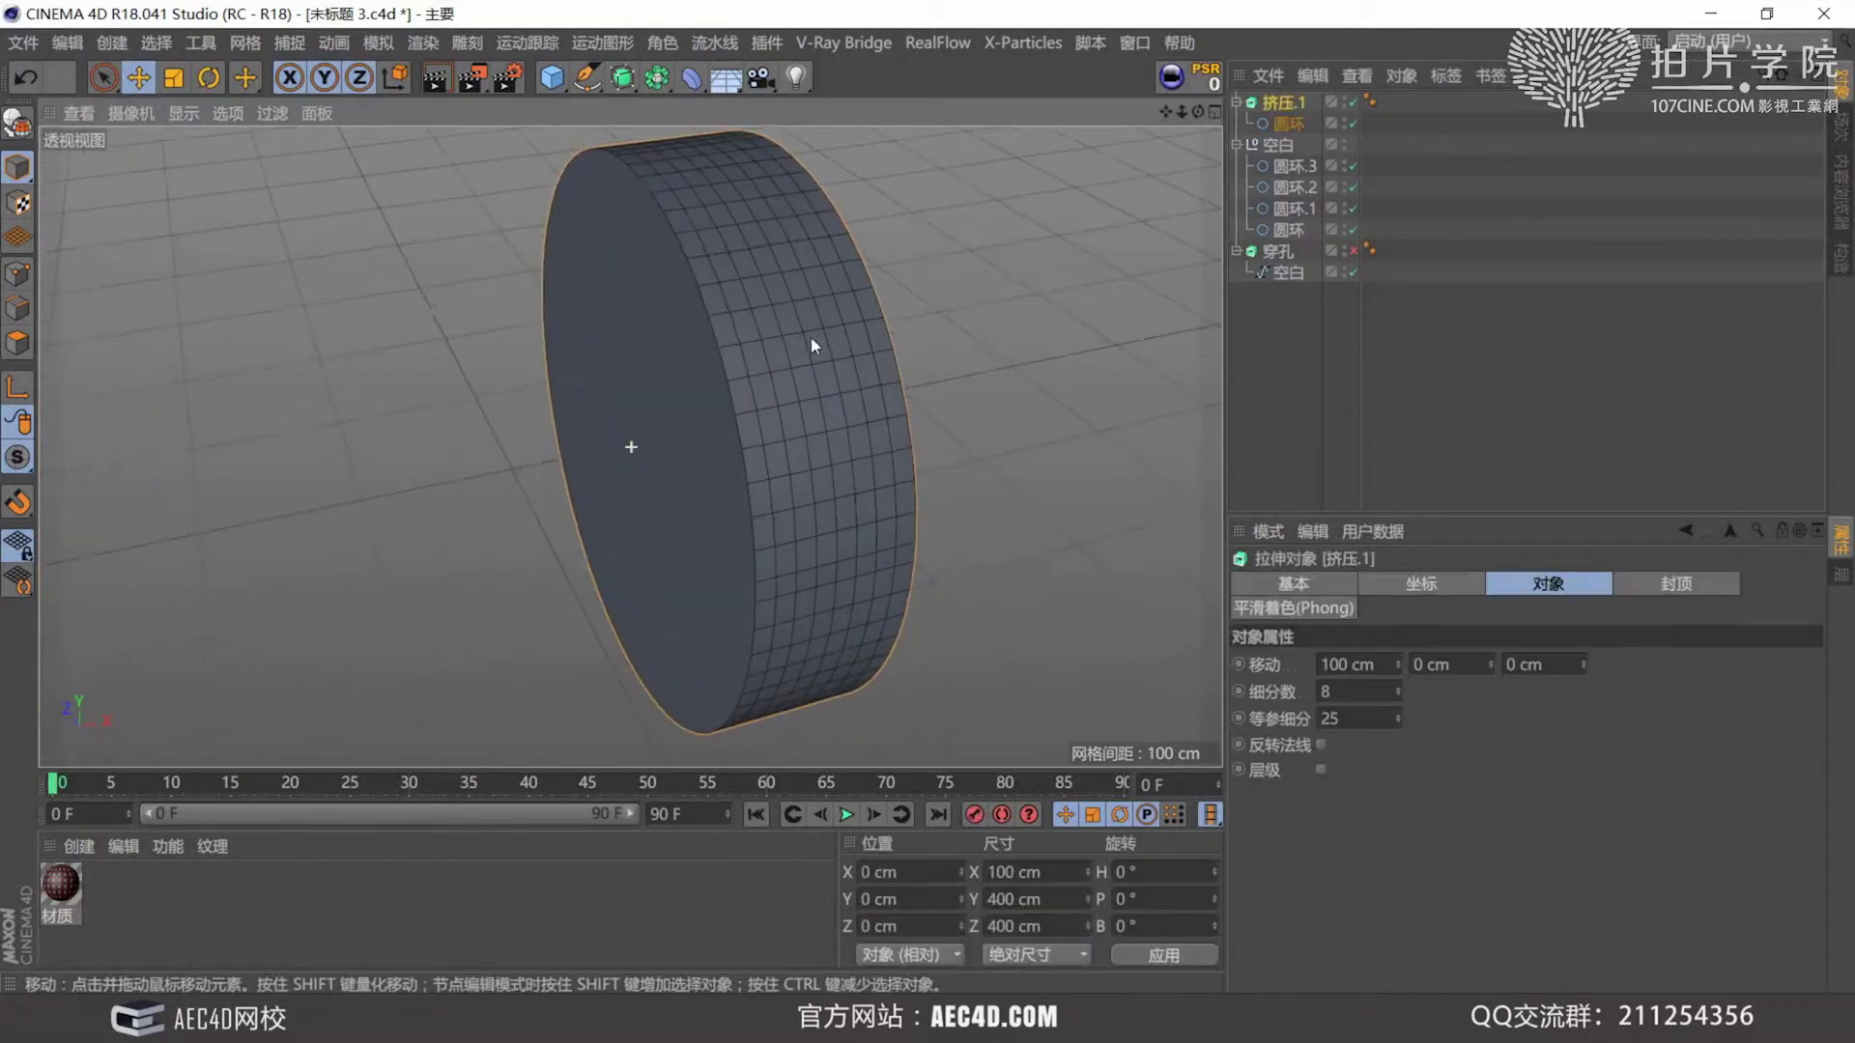
left_click_drag(812, 340, 769, 439, "alt")
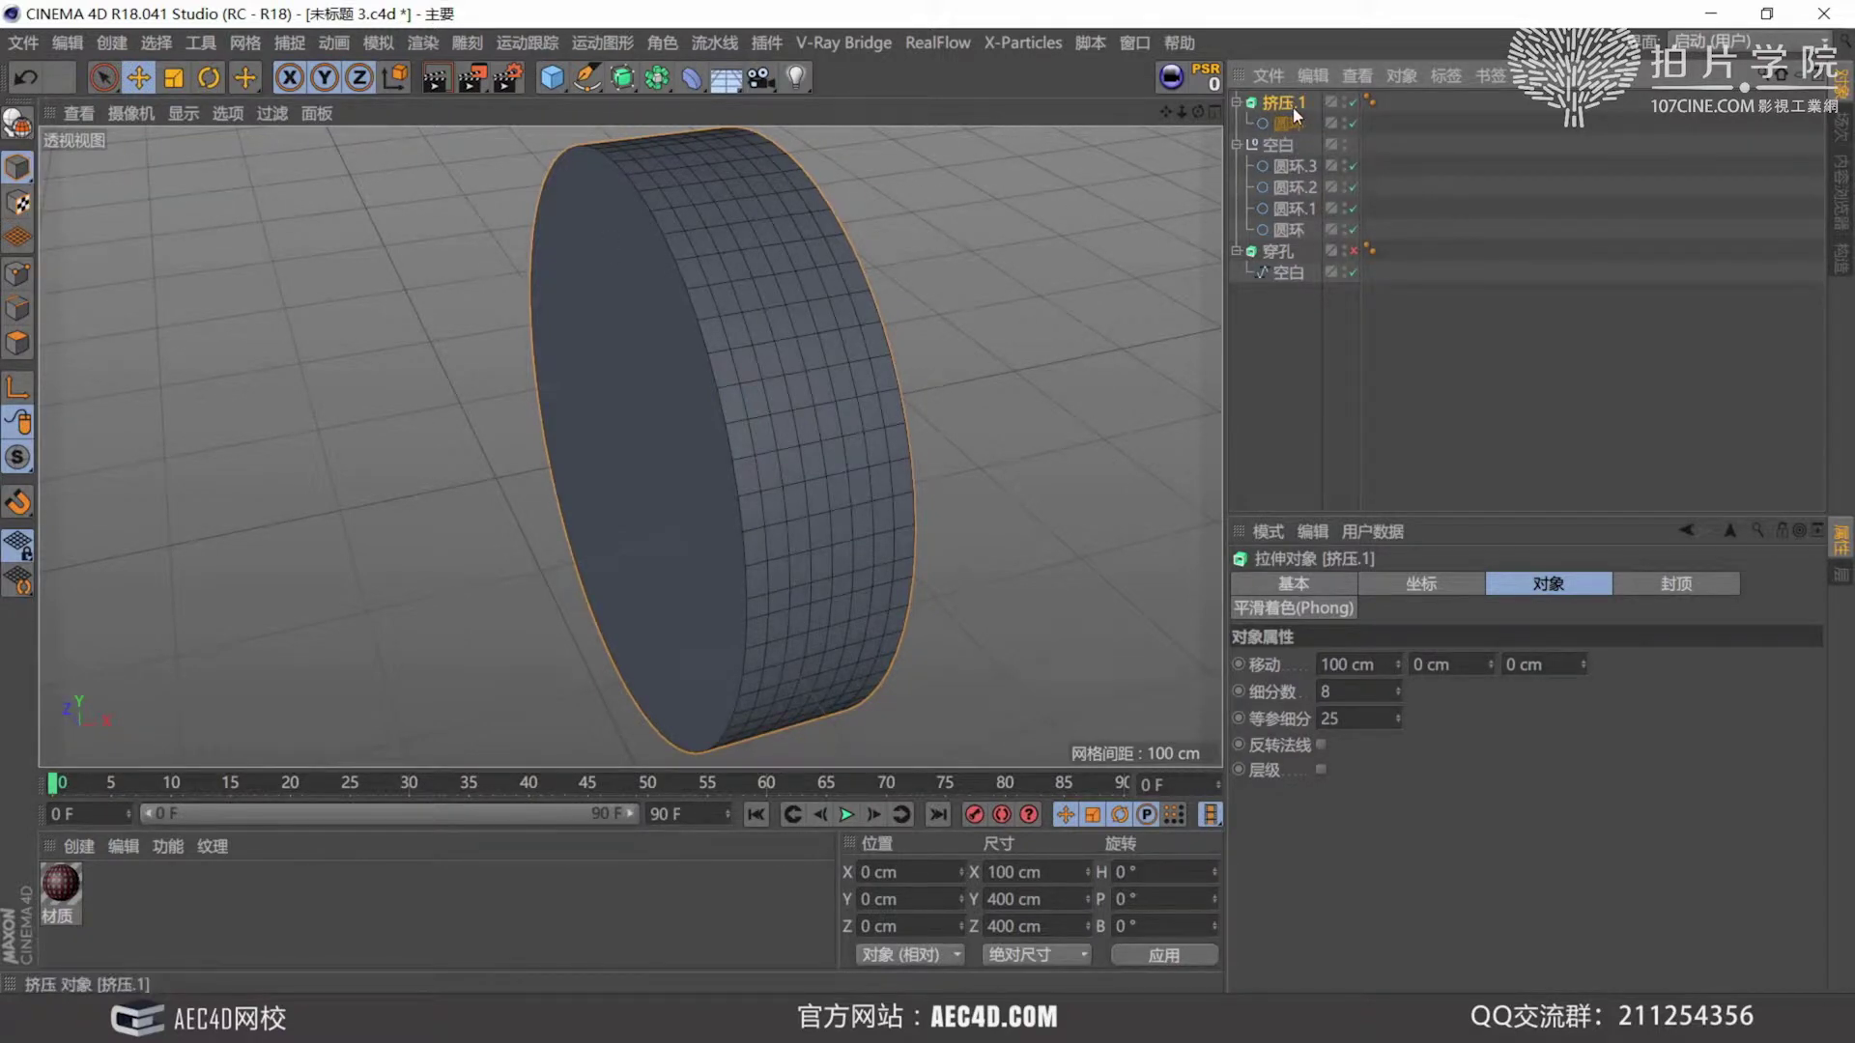
key("c")
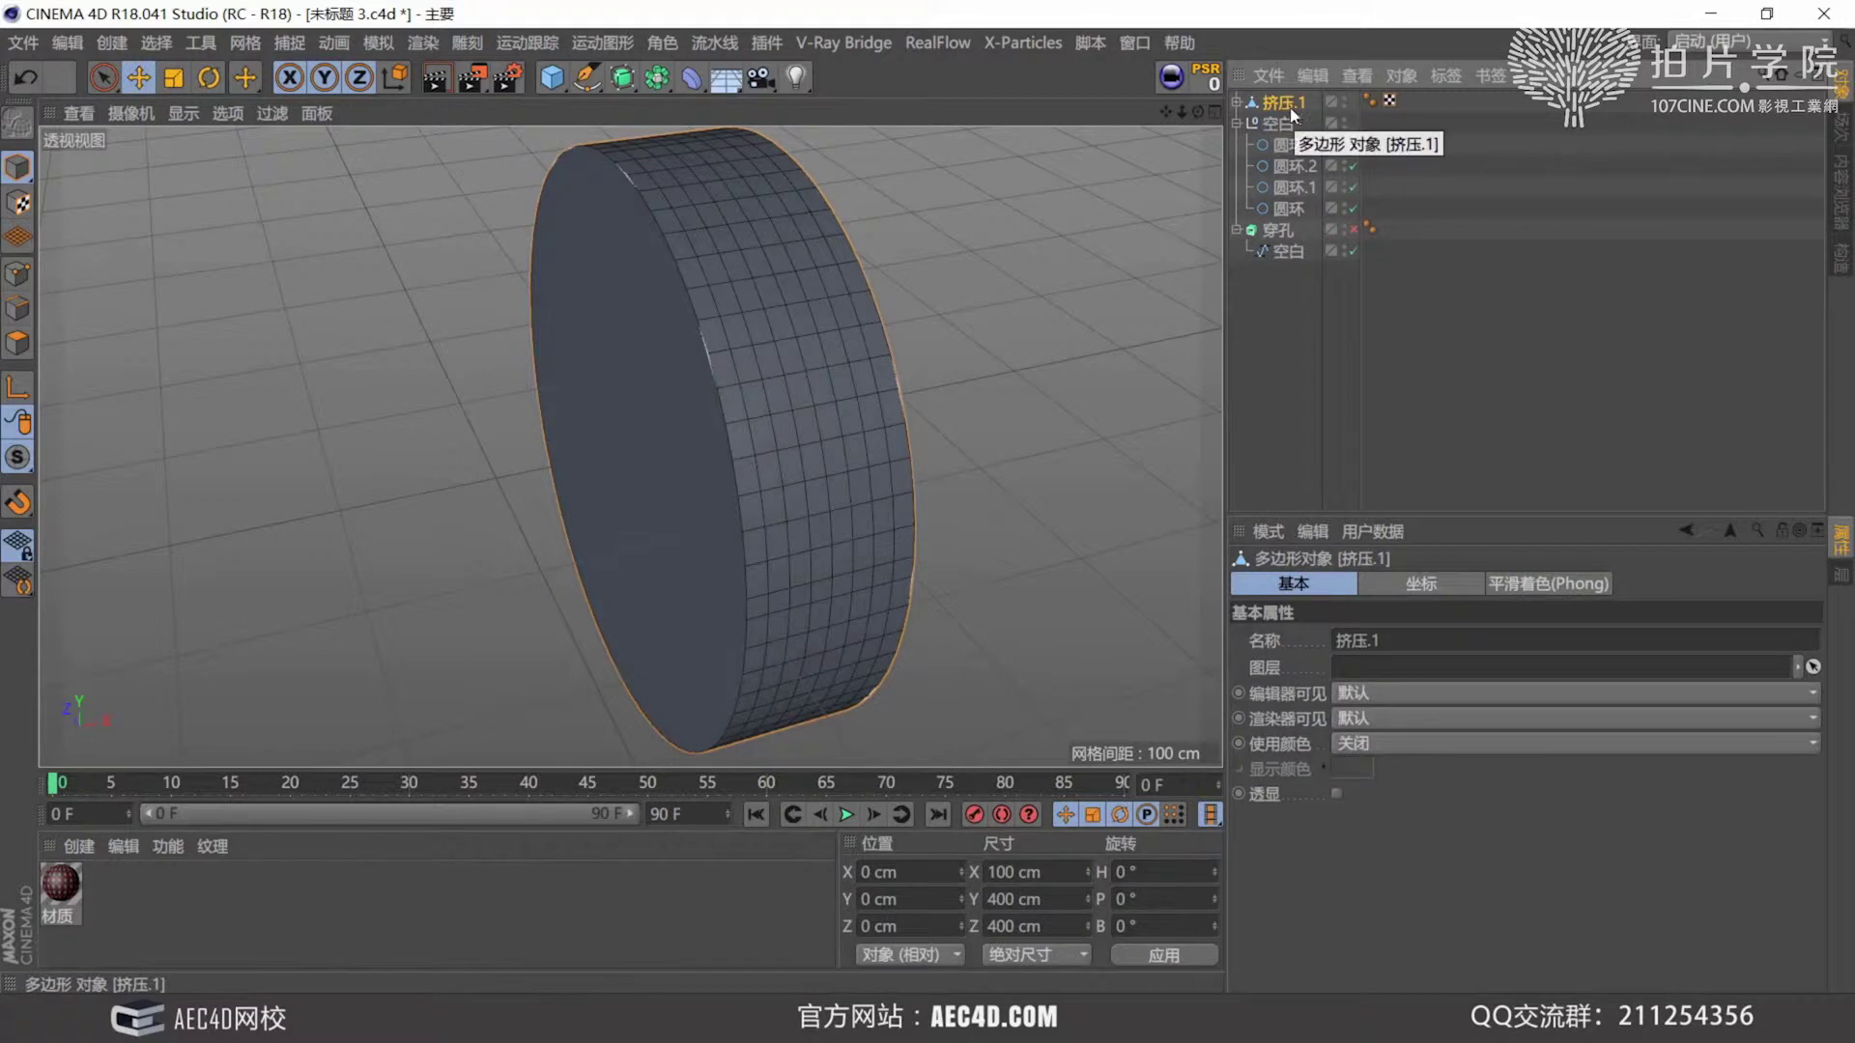
left_click(1237, 102)
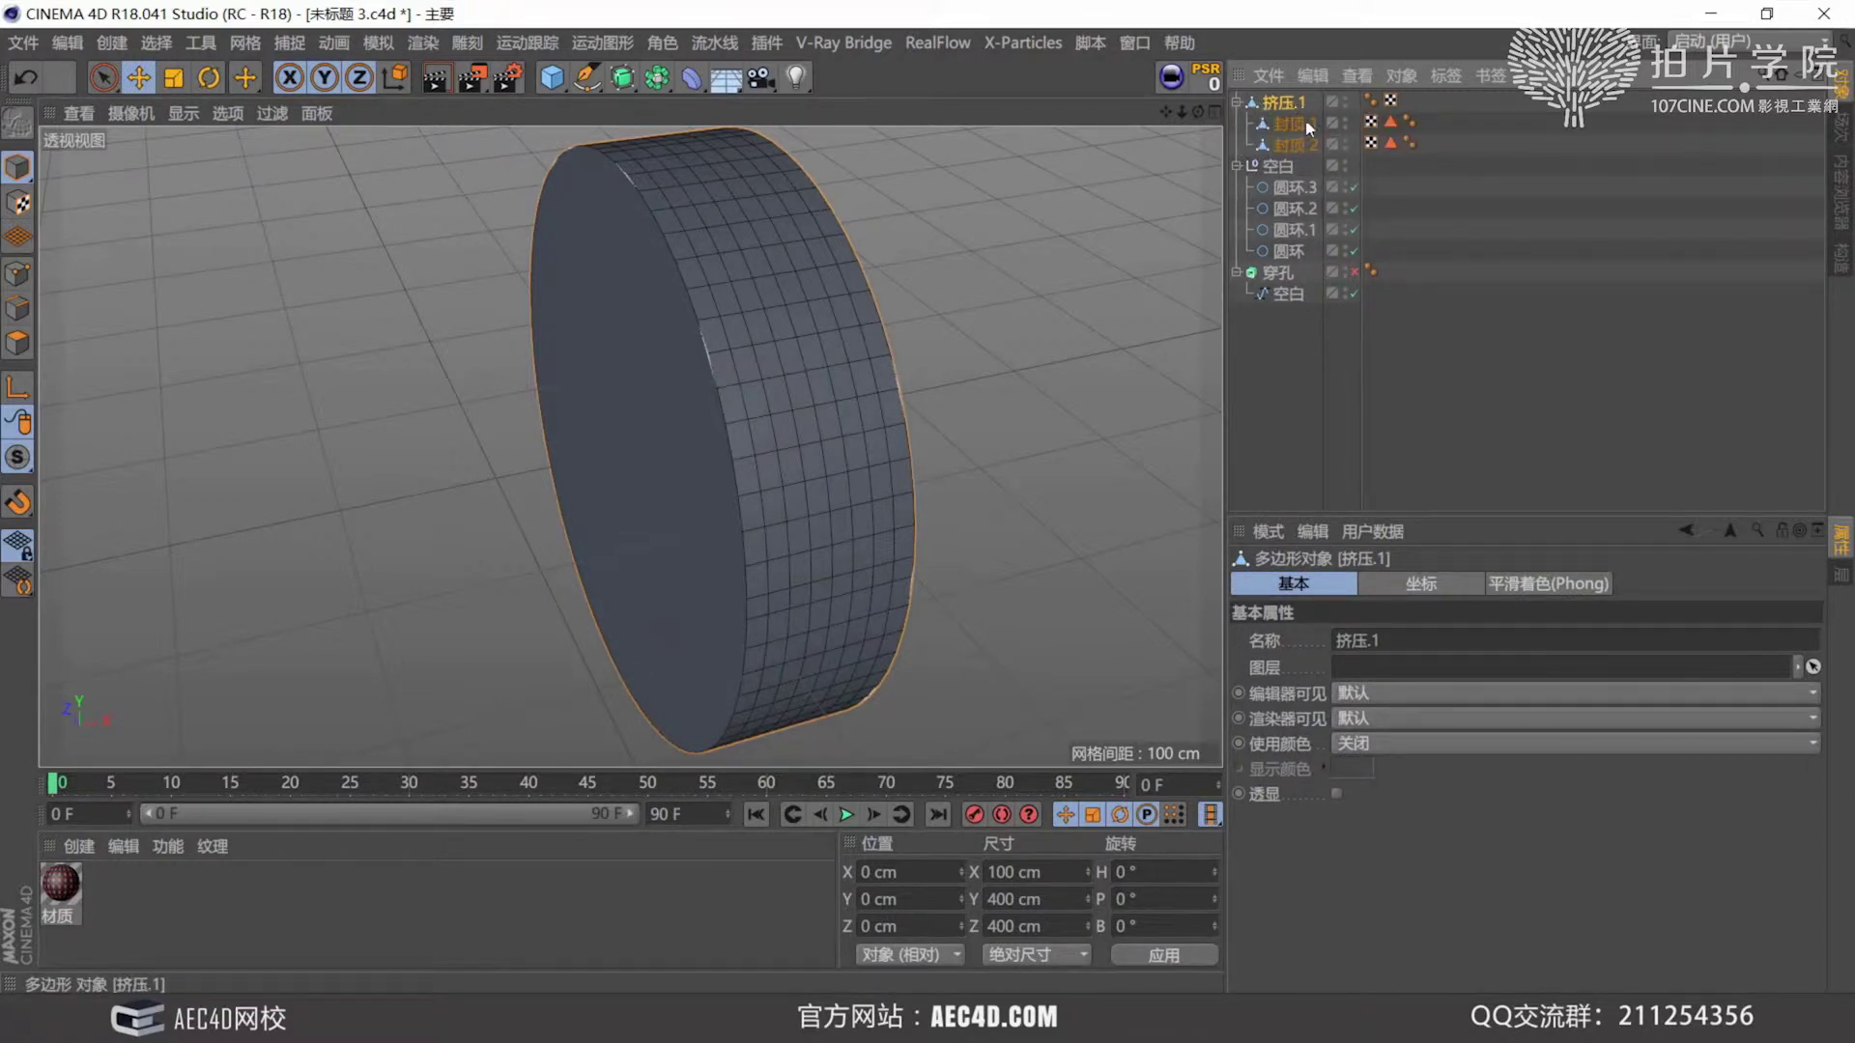
left_click(1304, 125)
left_click(1295, 145)
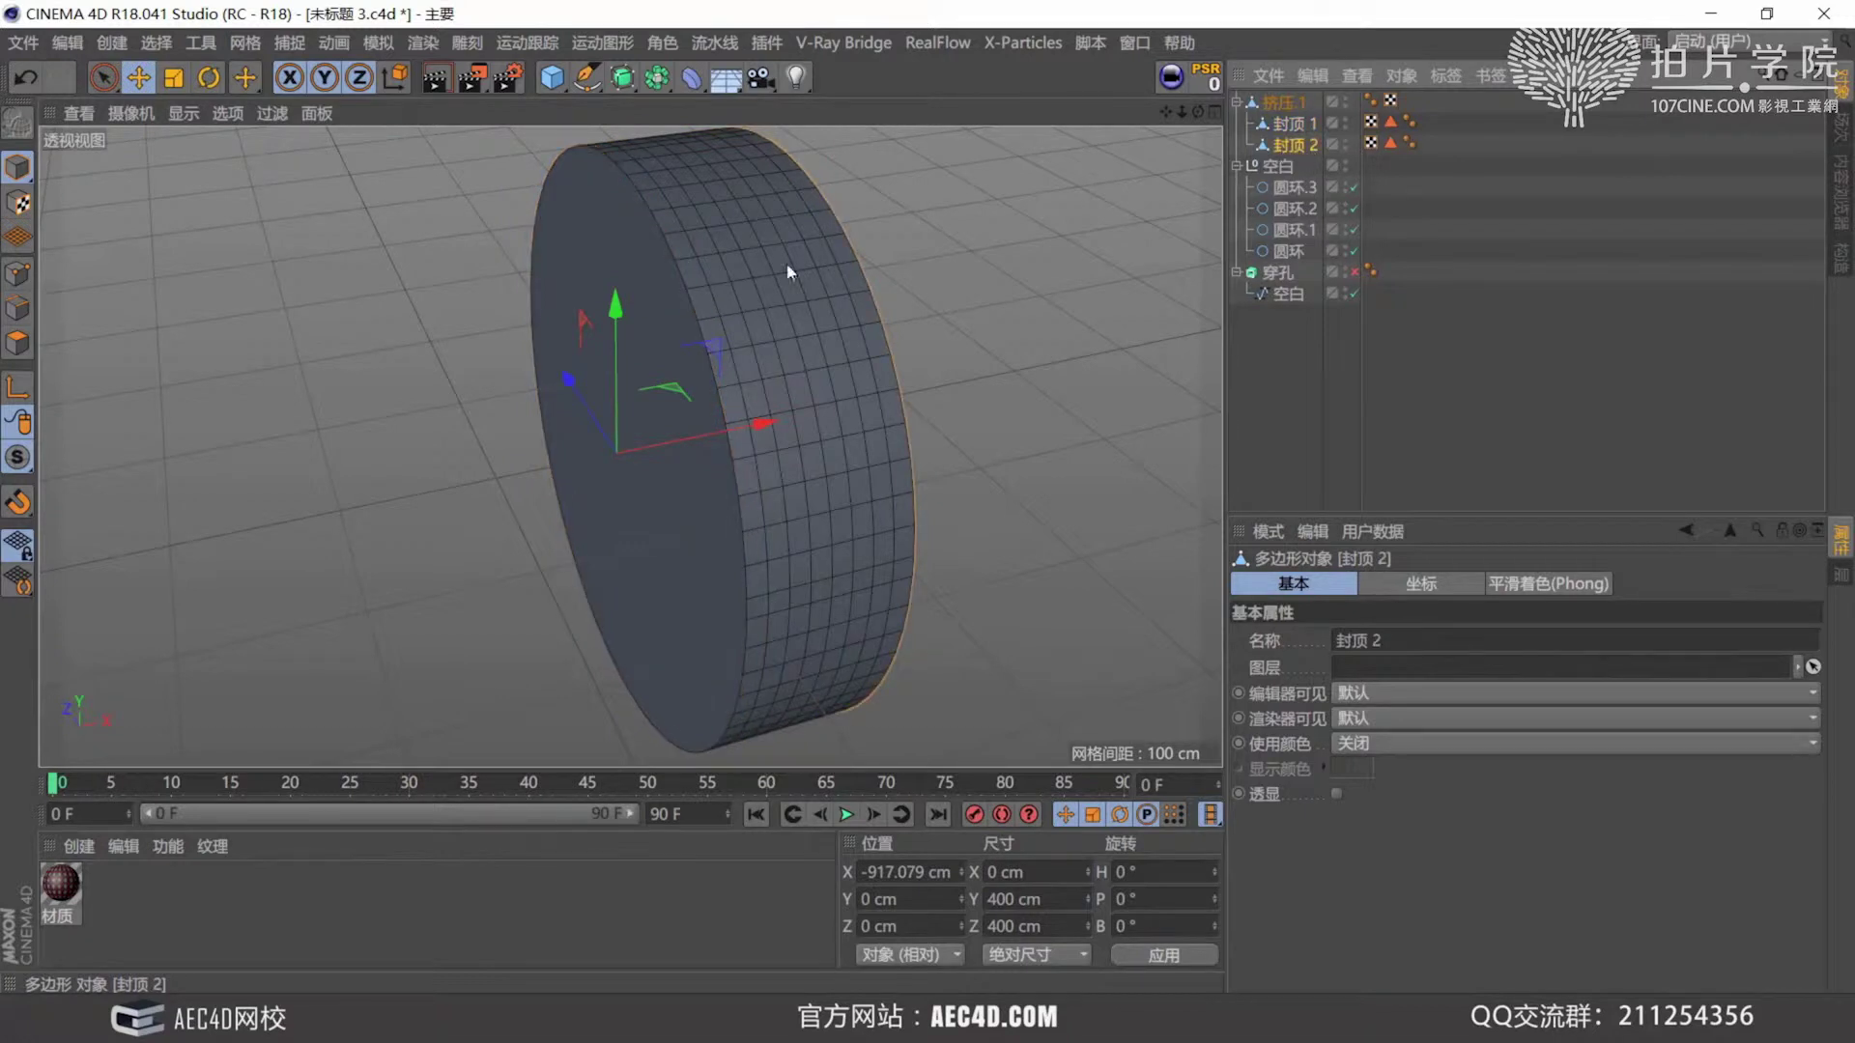
Switch to polygon mode and select a single polygon on the side wall of 挤压.1.
left_click(18, 343)
left_click(1287, 102)
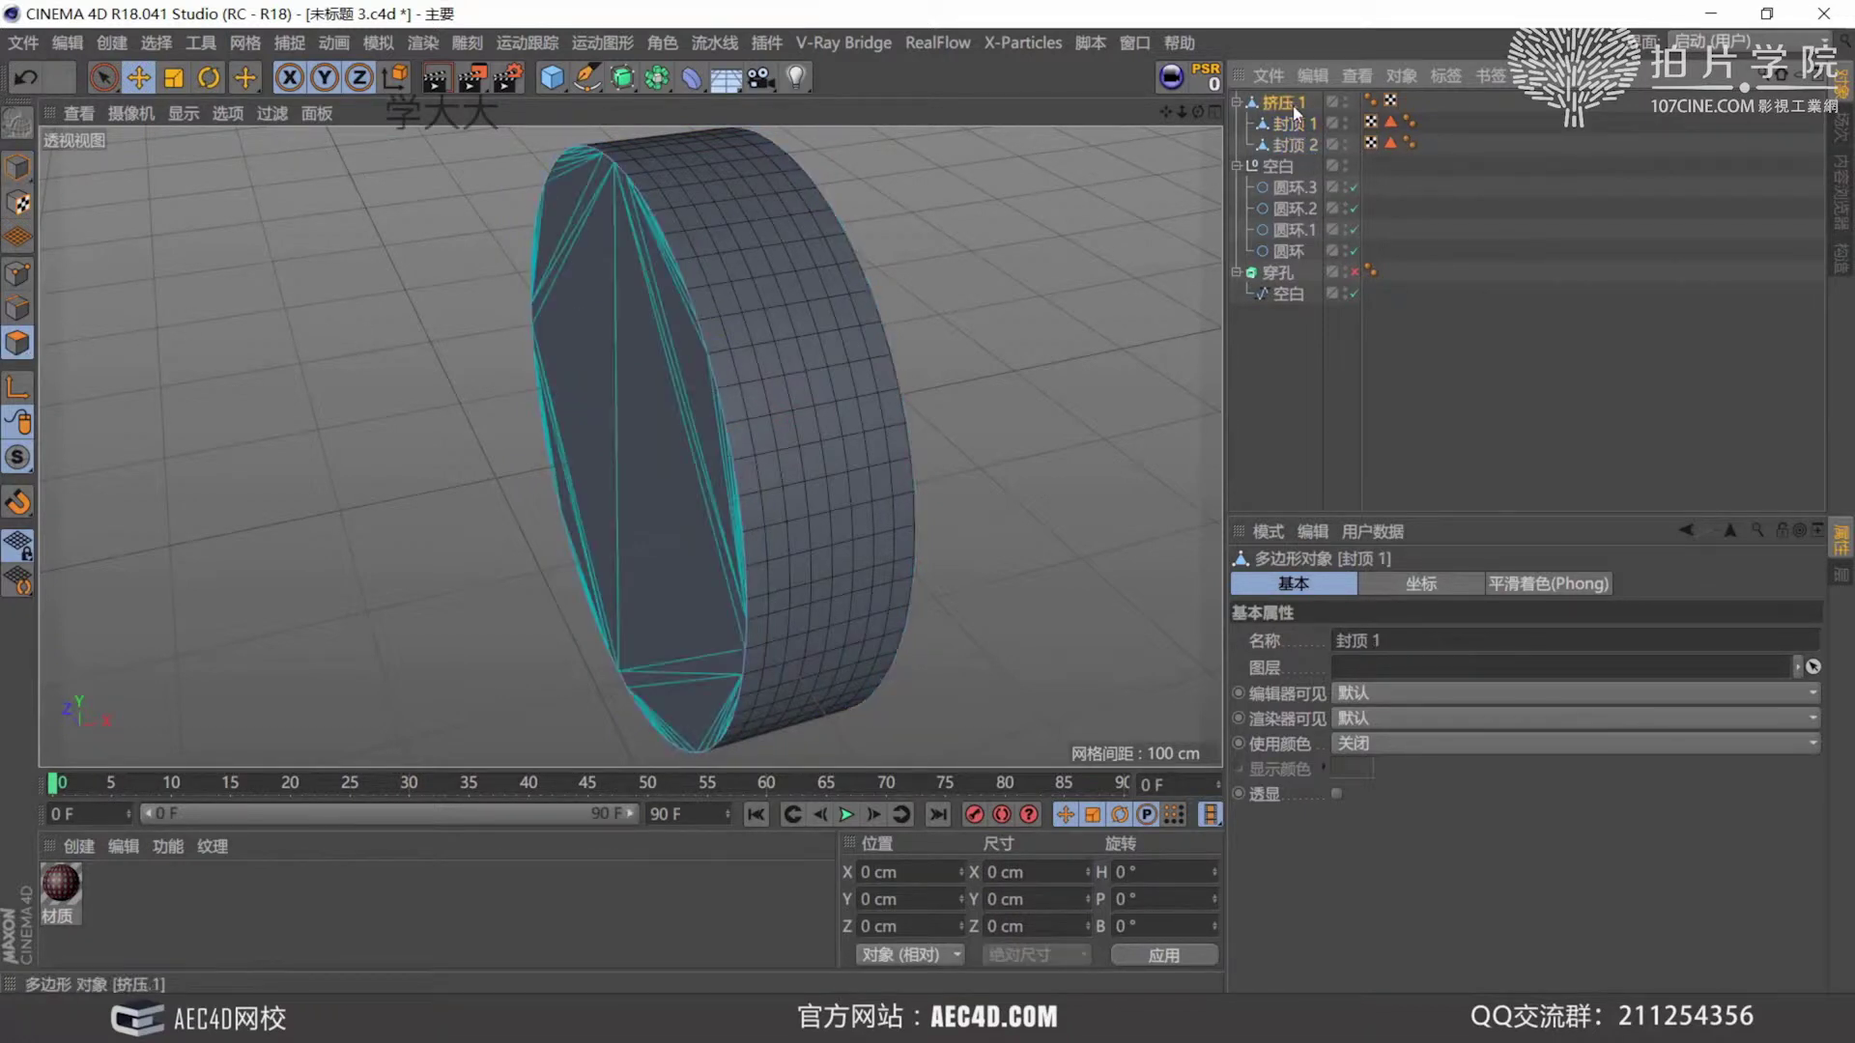
scroll(805, 357, "up", 3)
right_click_drag(806, 357, 837, 319, "alt")
middle_click_drag(836, 319, 692, 507, "alt")
right_click_drag(692, 507, 703, 415, "alt")
middle_click_drag(703, 415, 747, 303, "alt")
left_click(748, 304)
left_click_drag(763, 367, 869, 328, "alt")
Turn on the display of polygon normals (多边形法线) in the viewport.
left_click(183, 113)
mouse_move(228, 113)
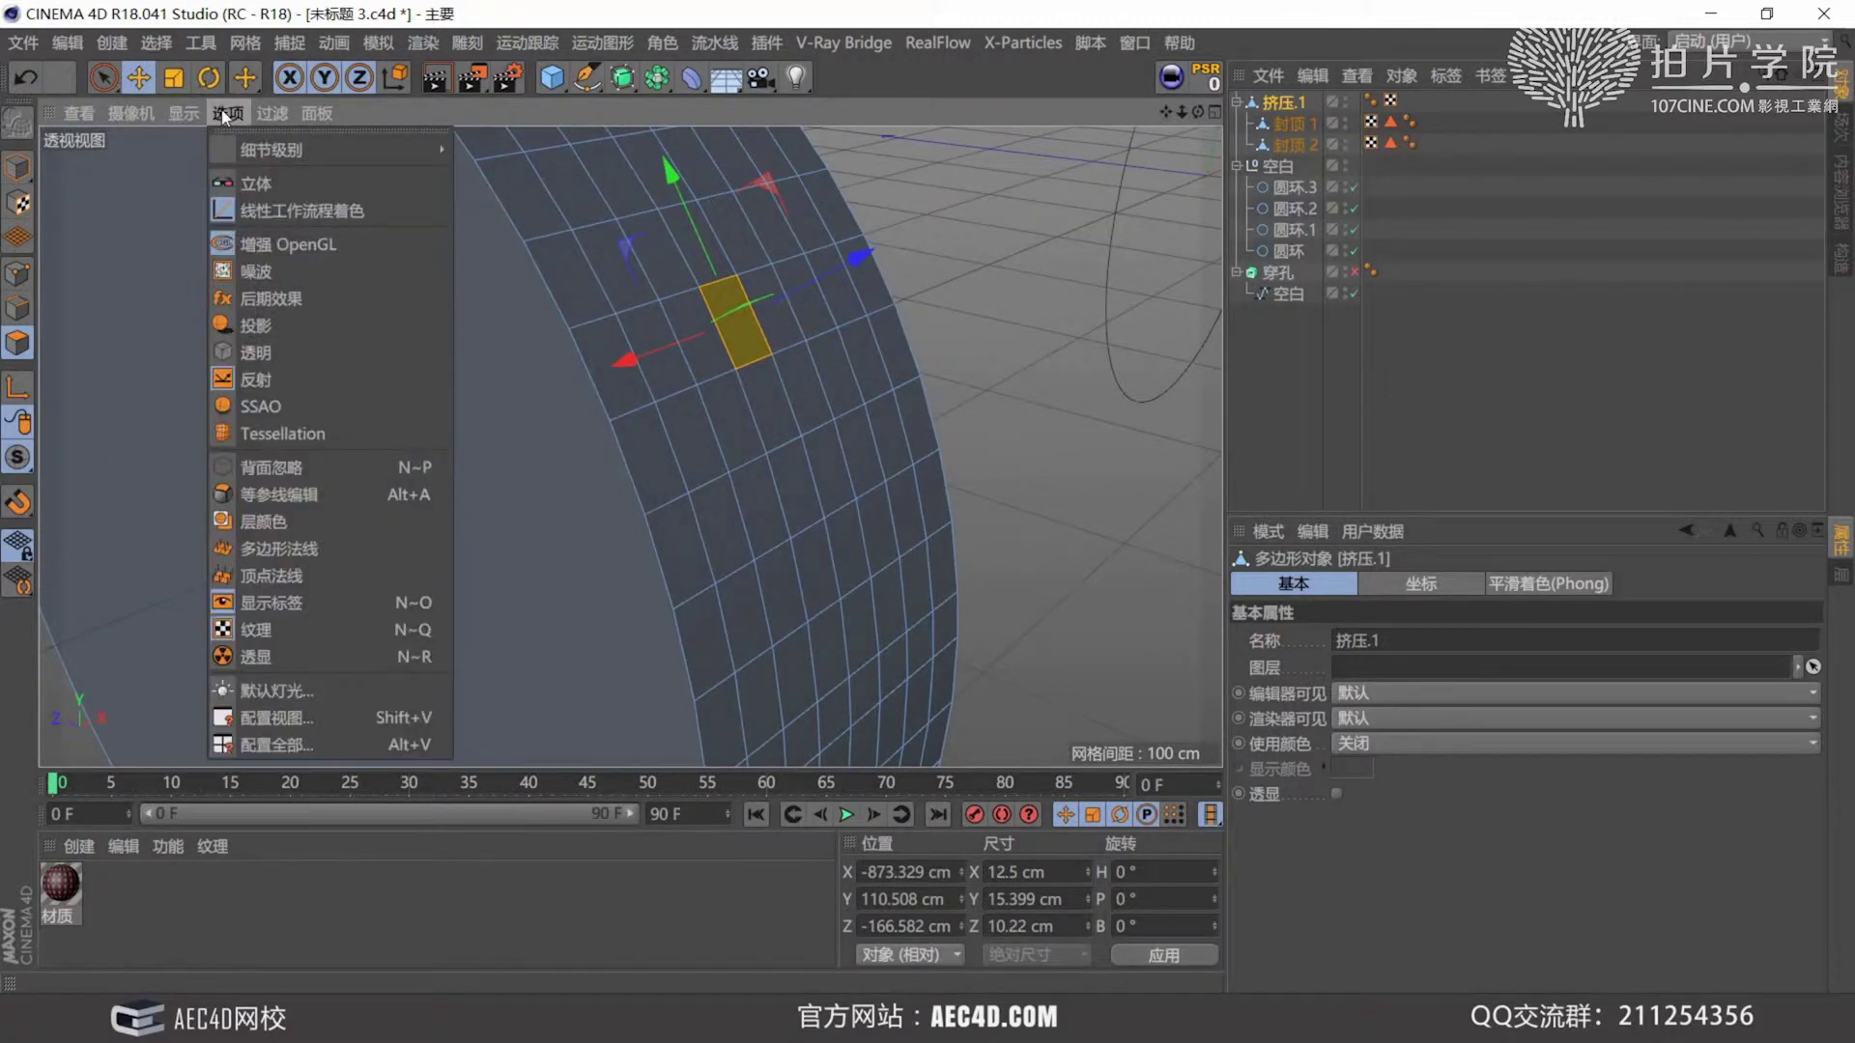
left_click(286, 558)
Examine the normal direction of the selected side-wall polygon from several close-up angles.
scroll(753, 355, "up", 2)
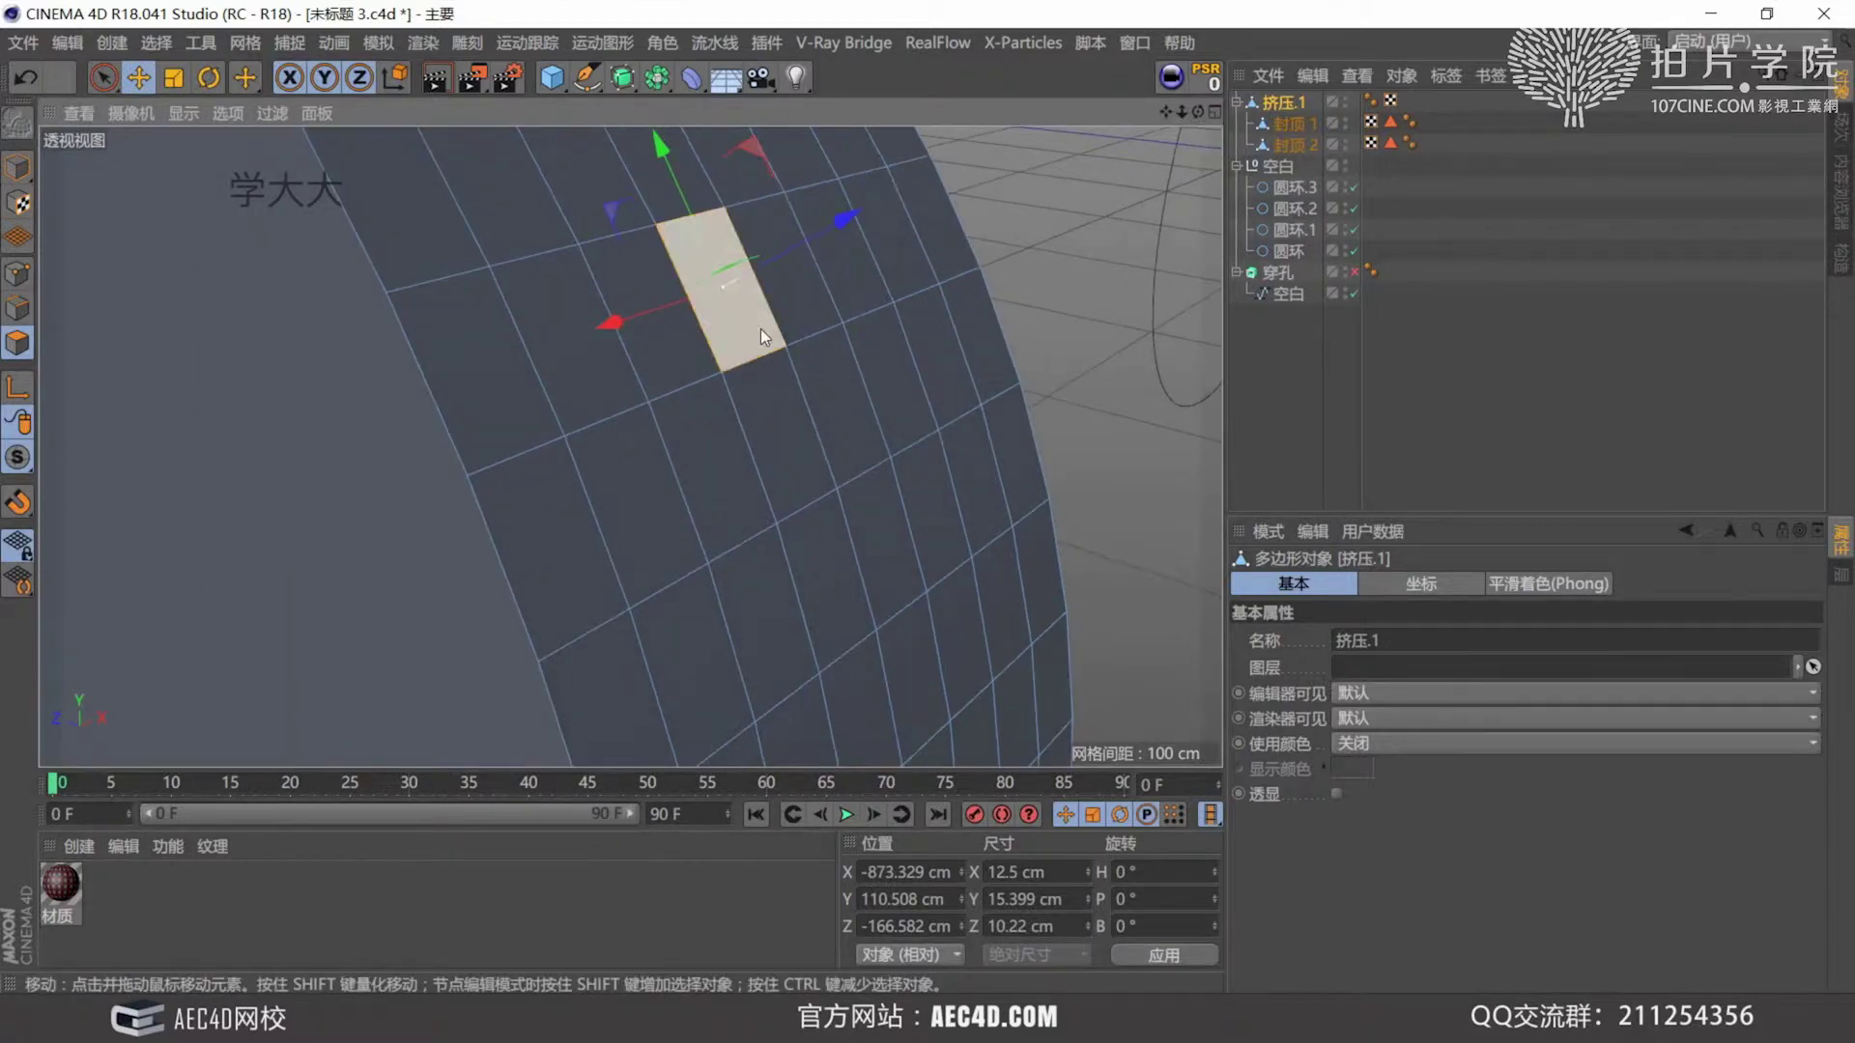
scroll(799, 310, "up", 2)
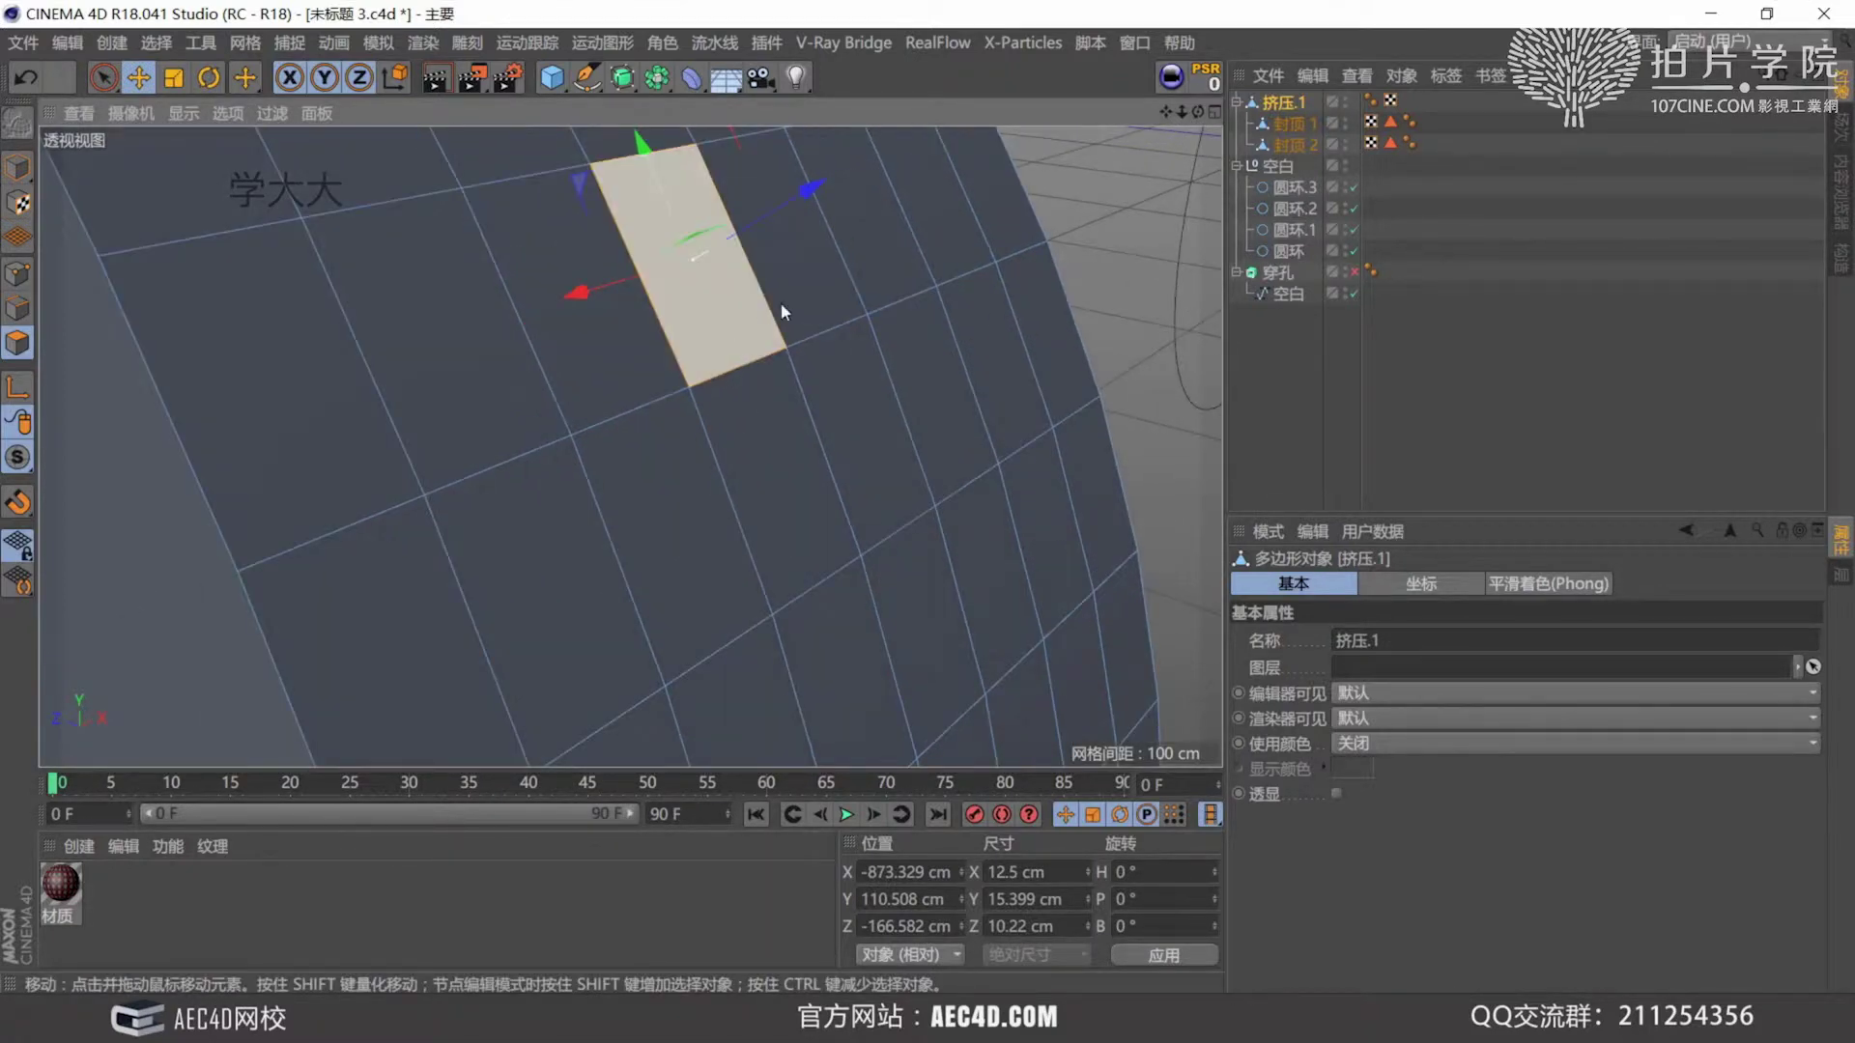
left_click_drag(780, 305, 855, 278, "alt")
left_click_drag(715, 285, 634, 318, "alt")
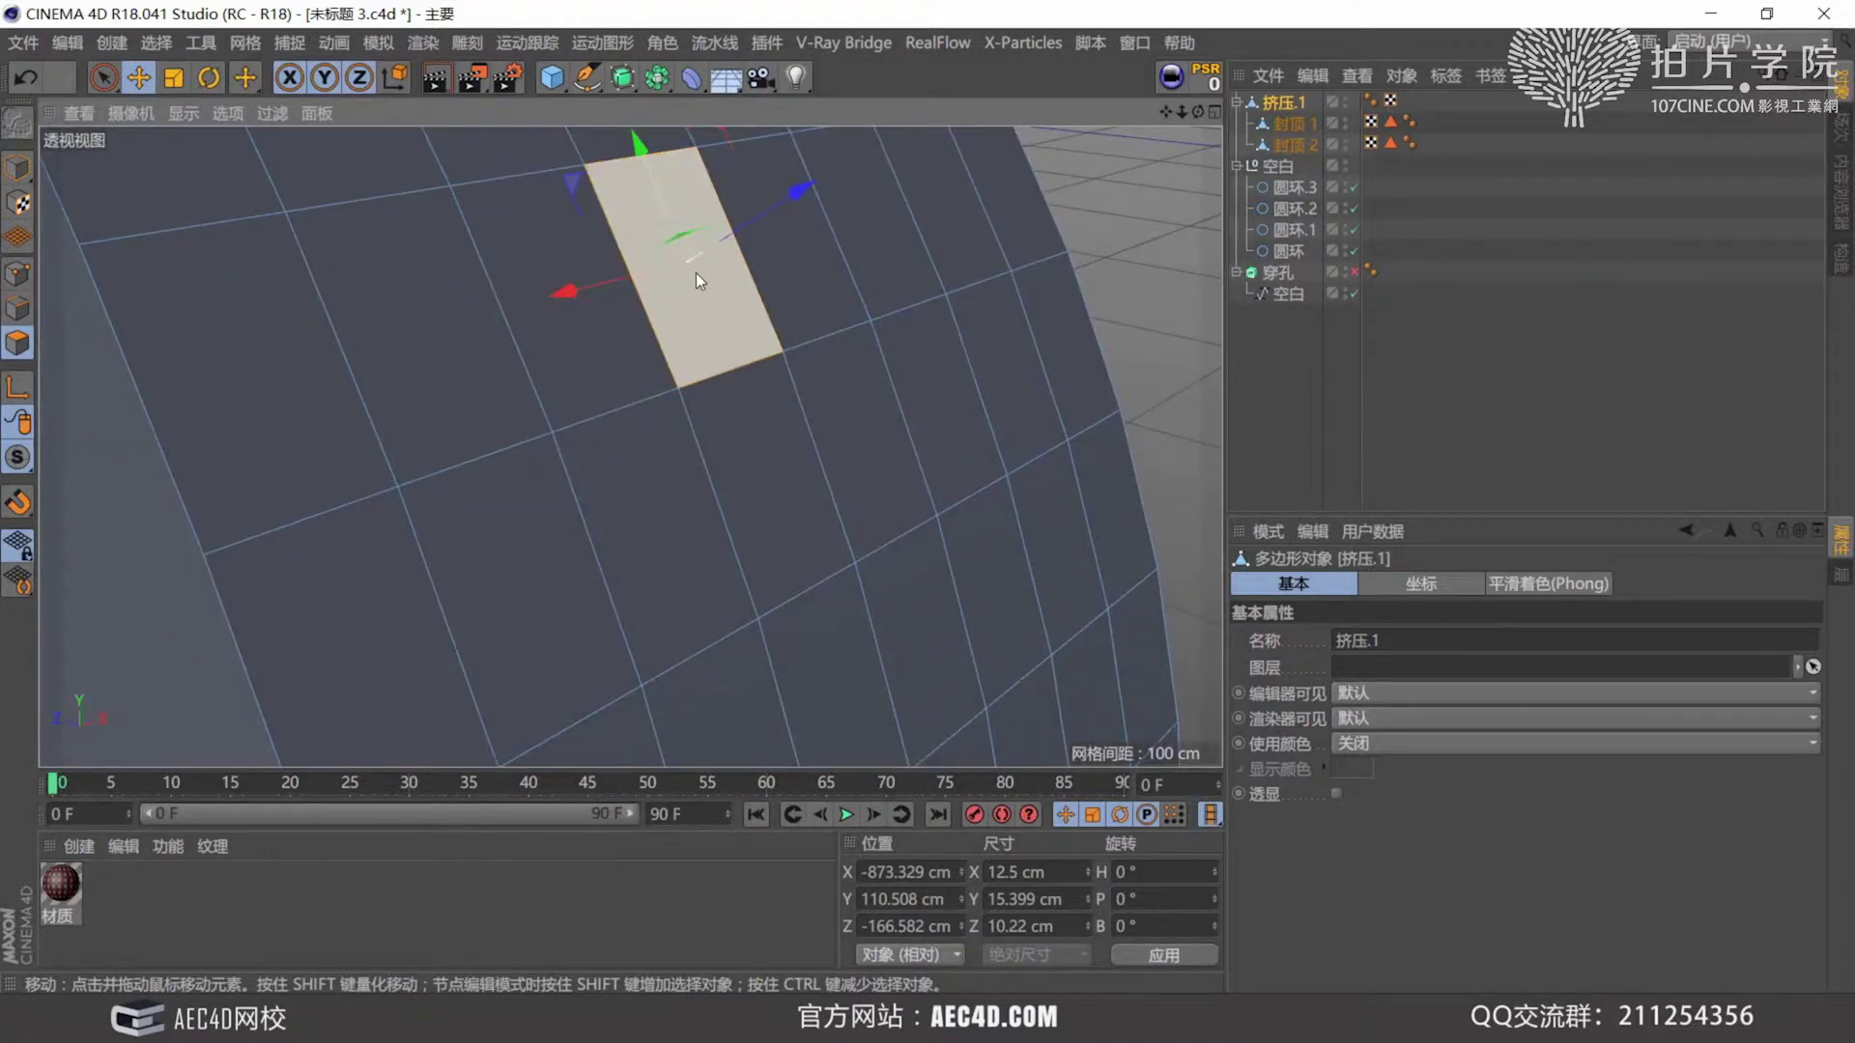
scroll(720, 299, "up", 2)
left_click_drag(813, 242, 720, 395, "alt")
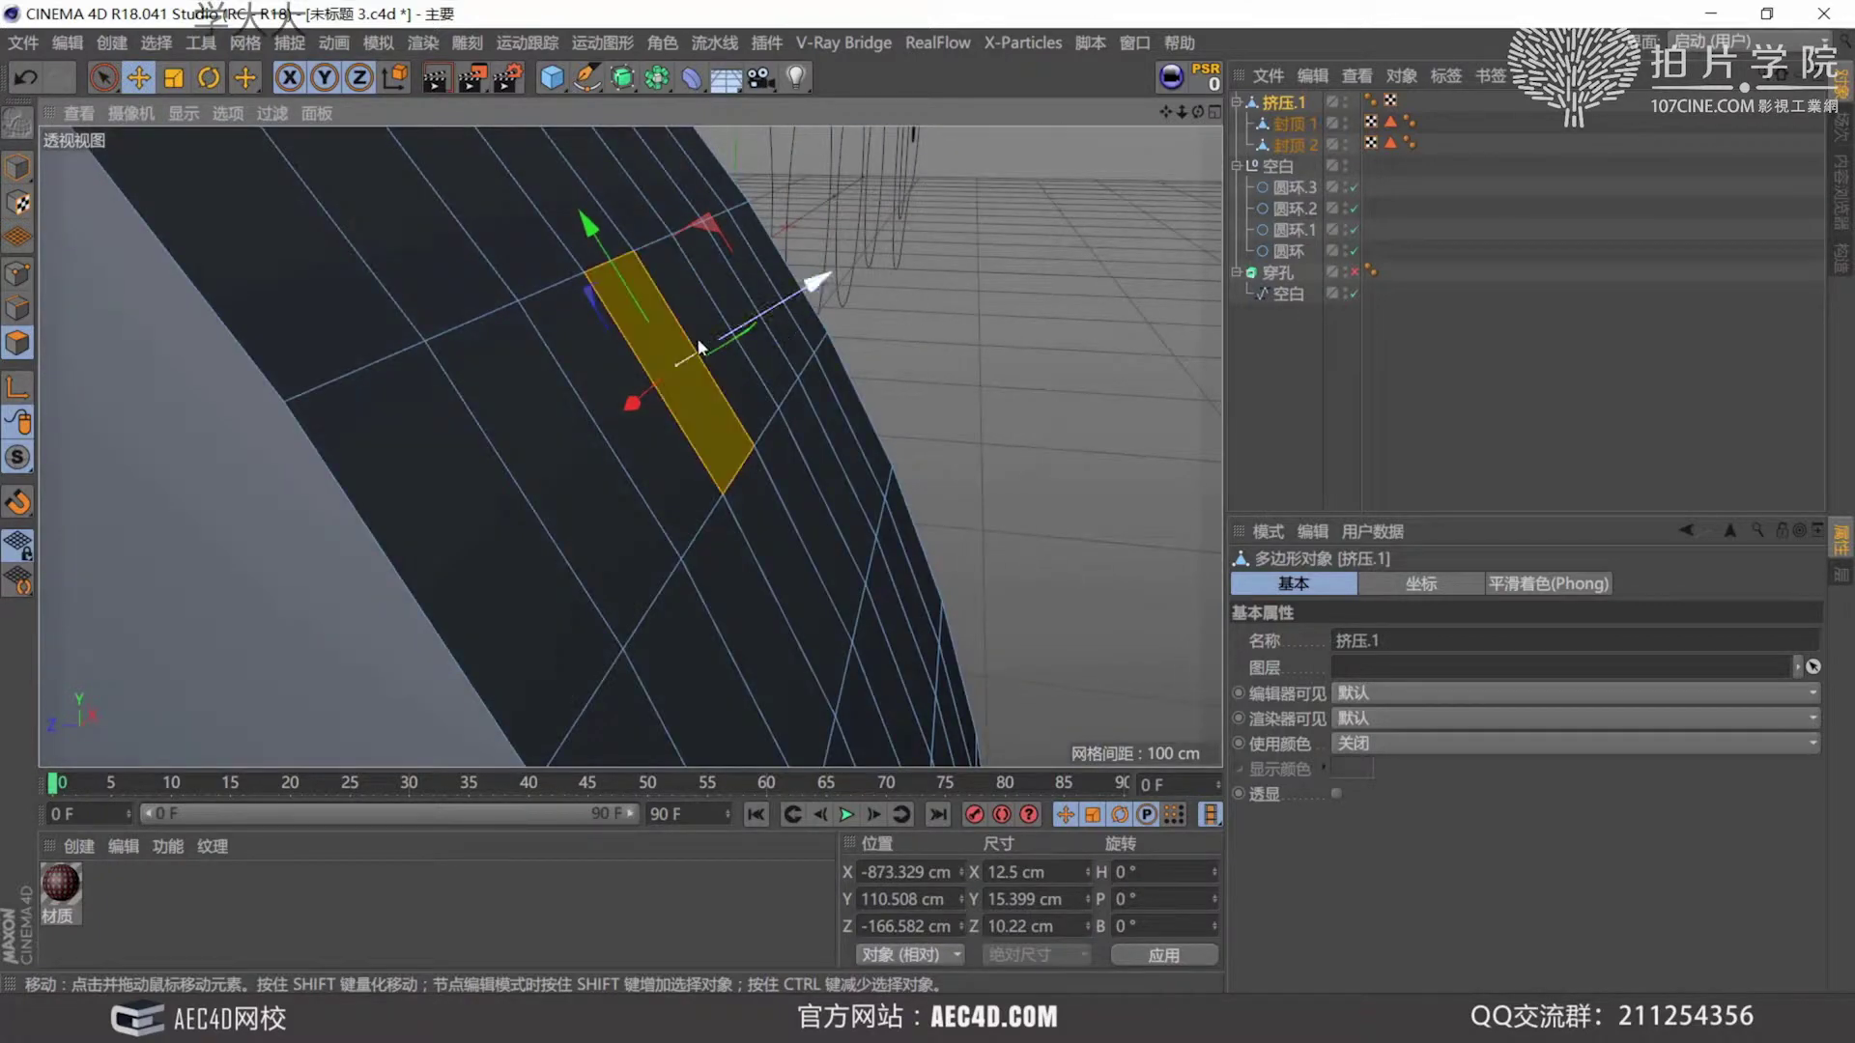
left_click_drag(822, 361, 809, 421, "alt")
scroll(719, 425, "down", 5)
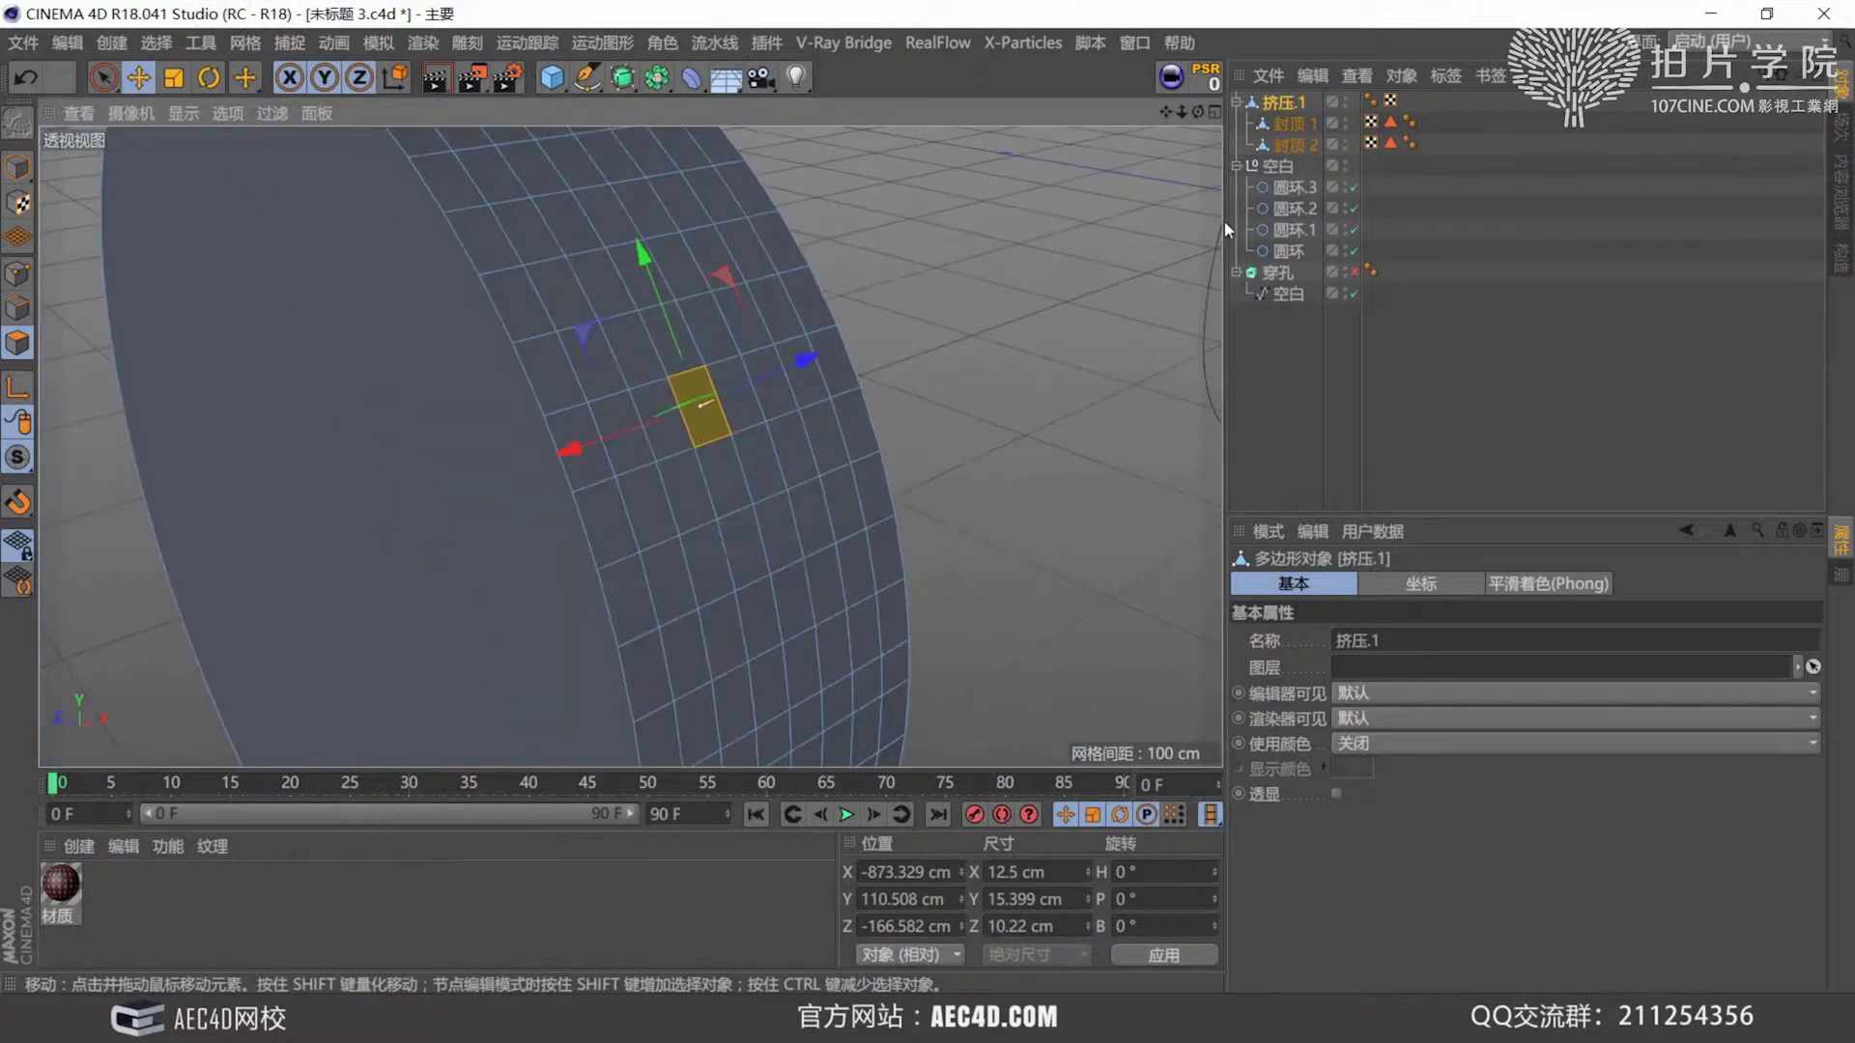
Undo the conversion of 挤压.1 to polygons and enable Reverse Normals (反转法线) on the Extrude.
key("ctrl+z")
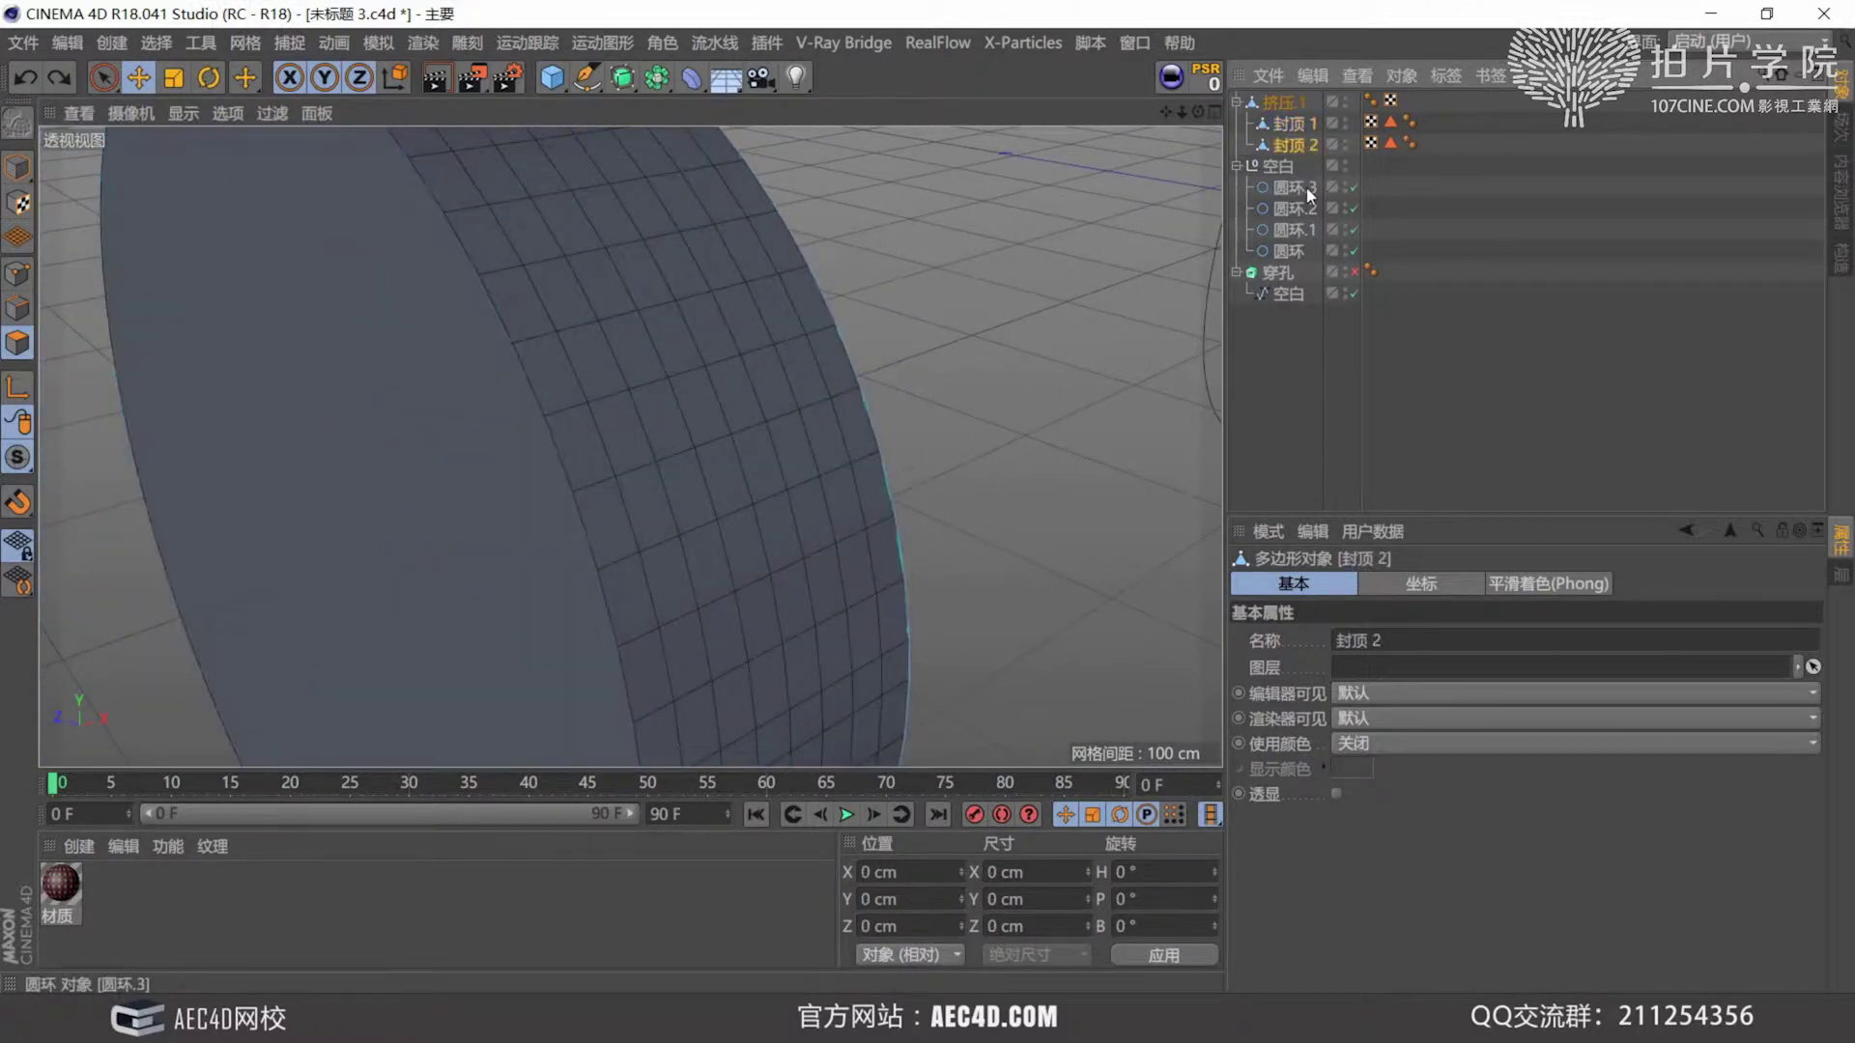
key("ctrl+z")
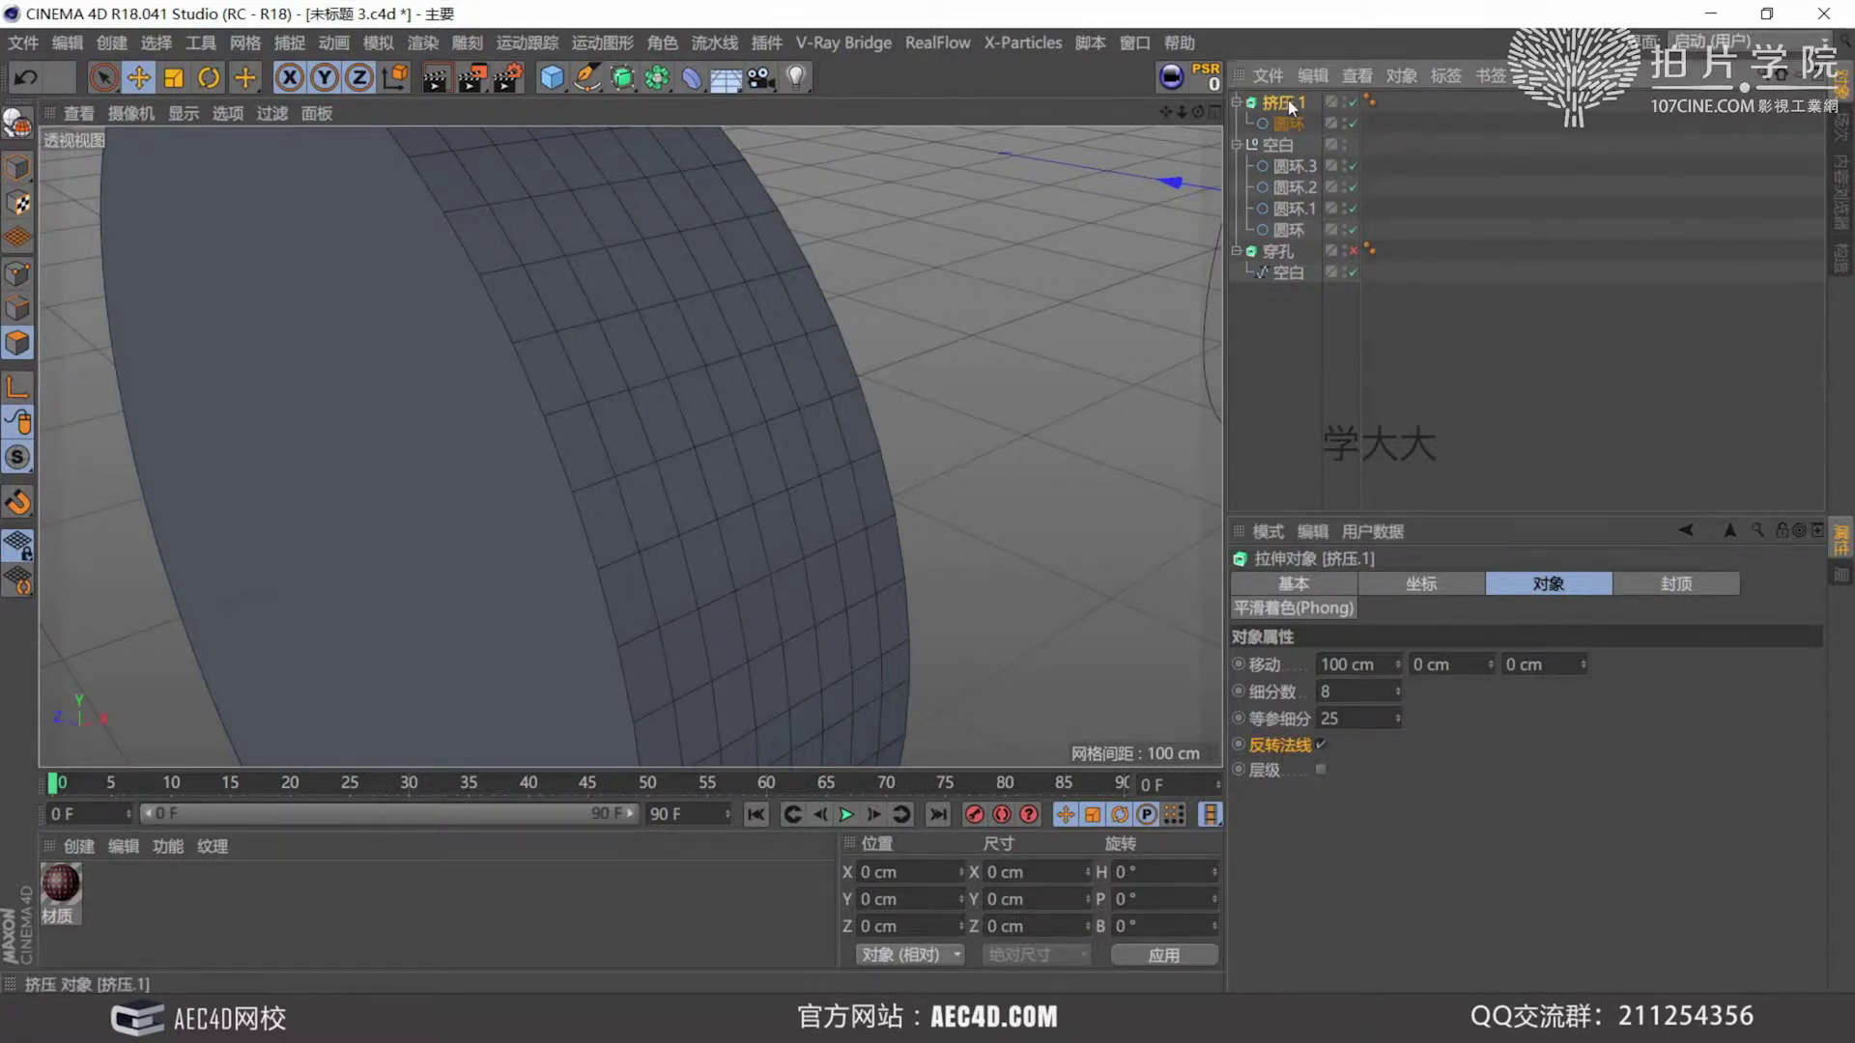
Make 挤压.1 editable with its normals reversed and select one polygon on its side wall.
key("c")
scroll(754, 399, "up", 5)
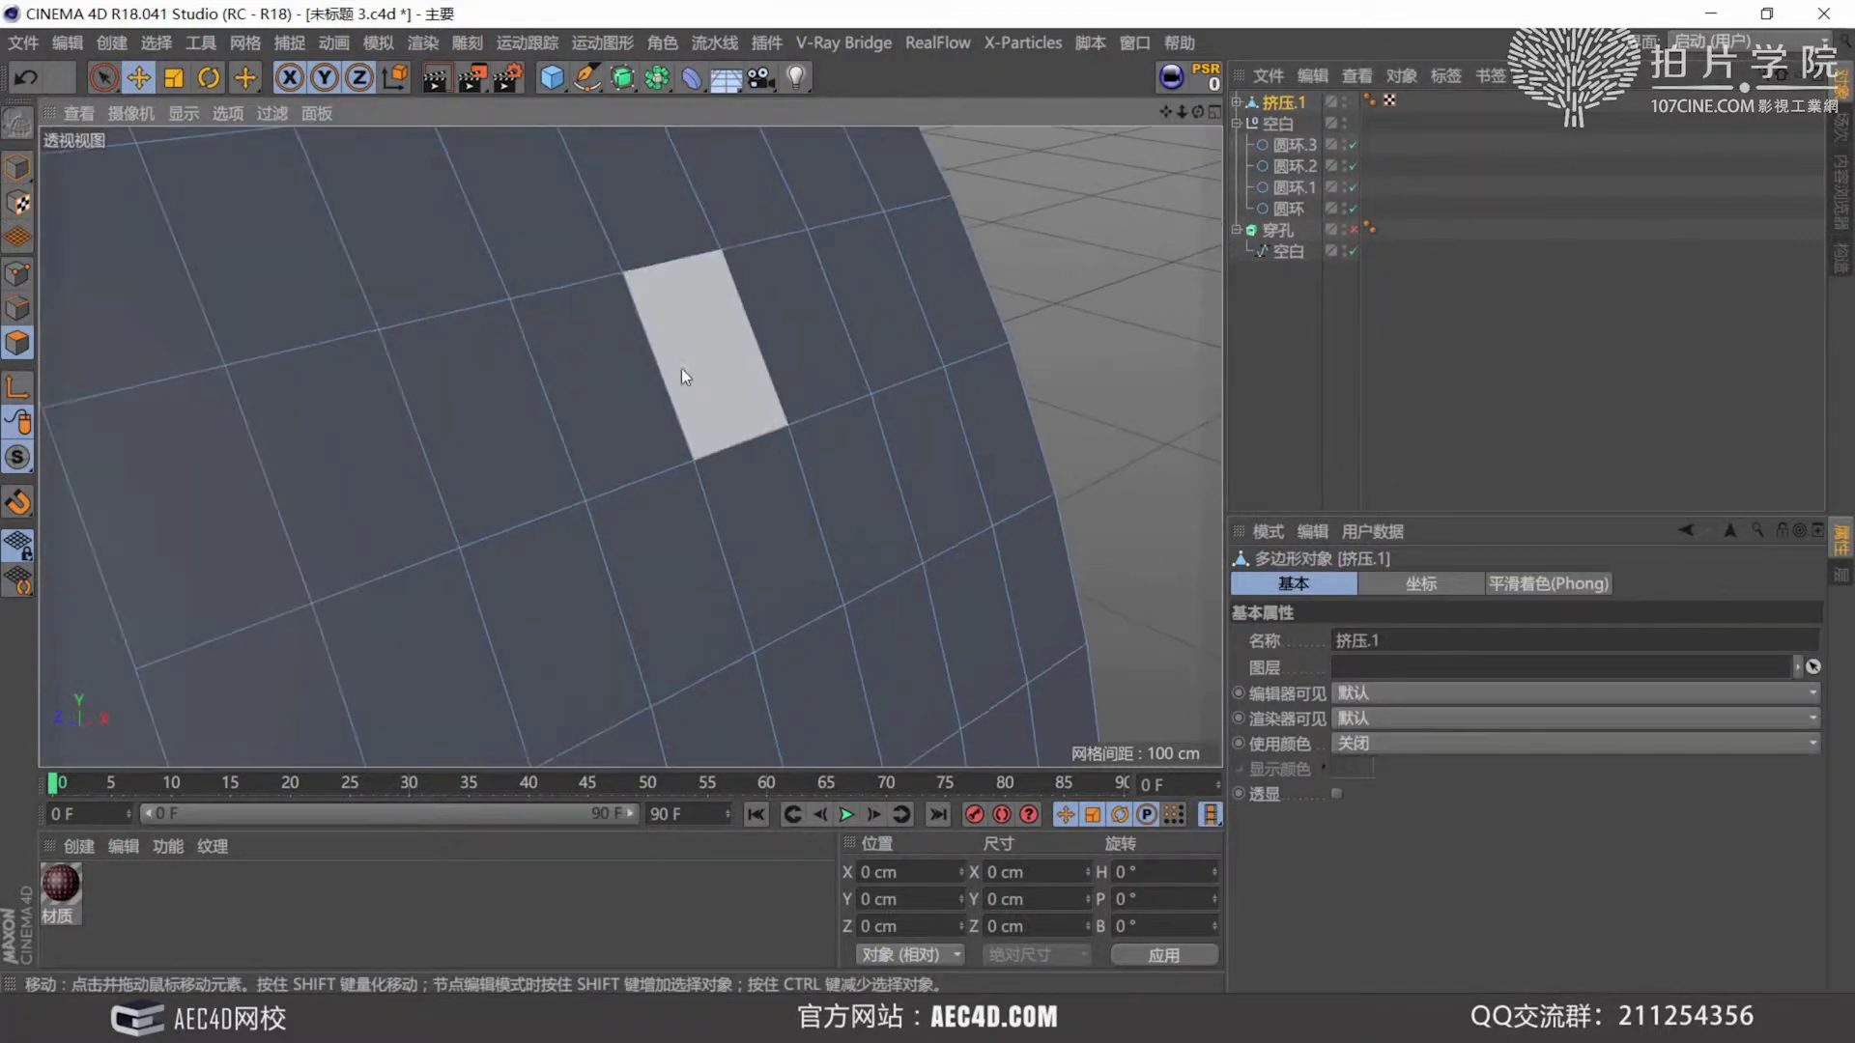
left_click(580, 371)
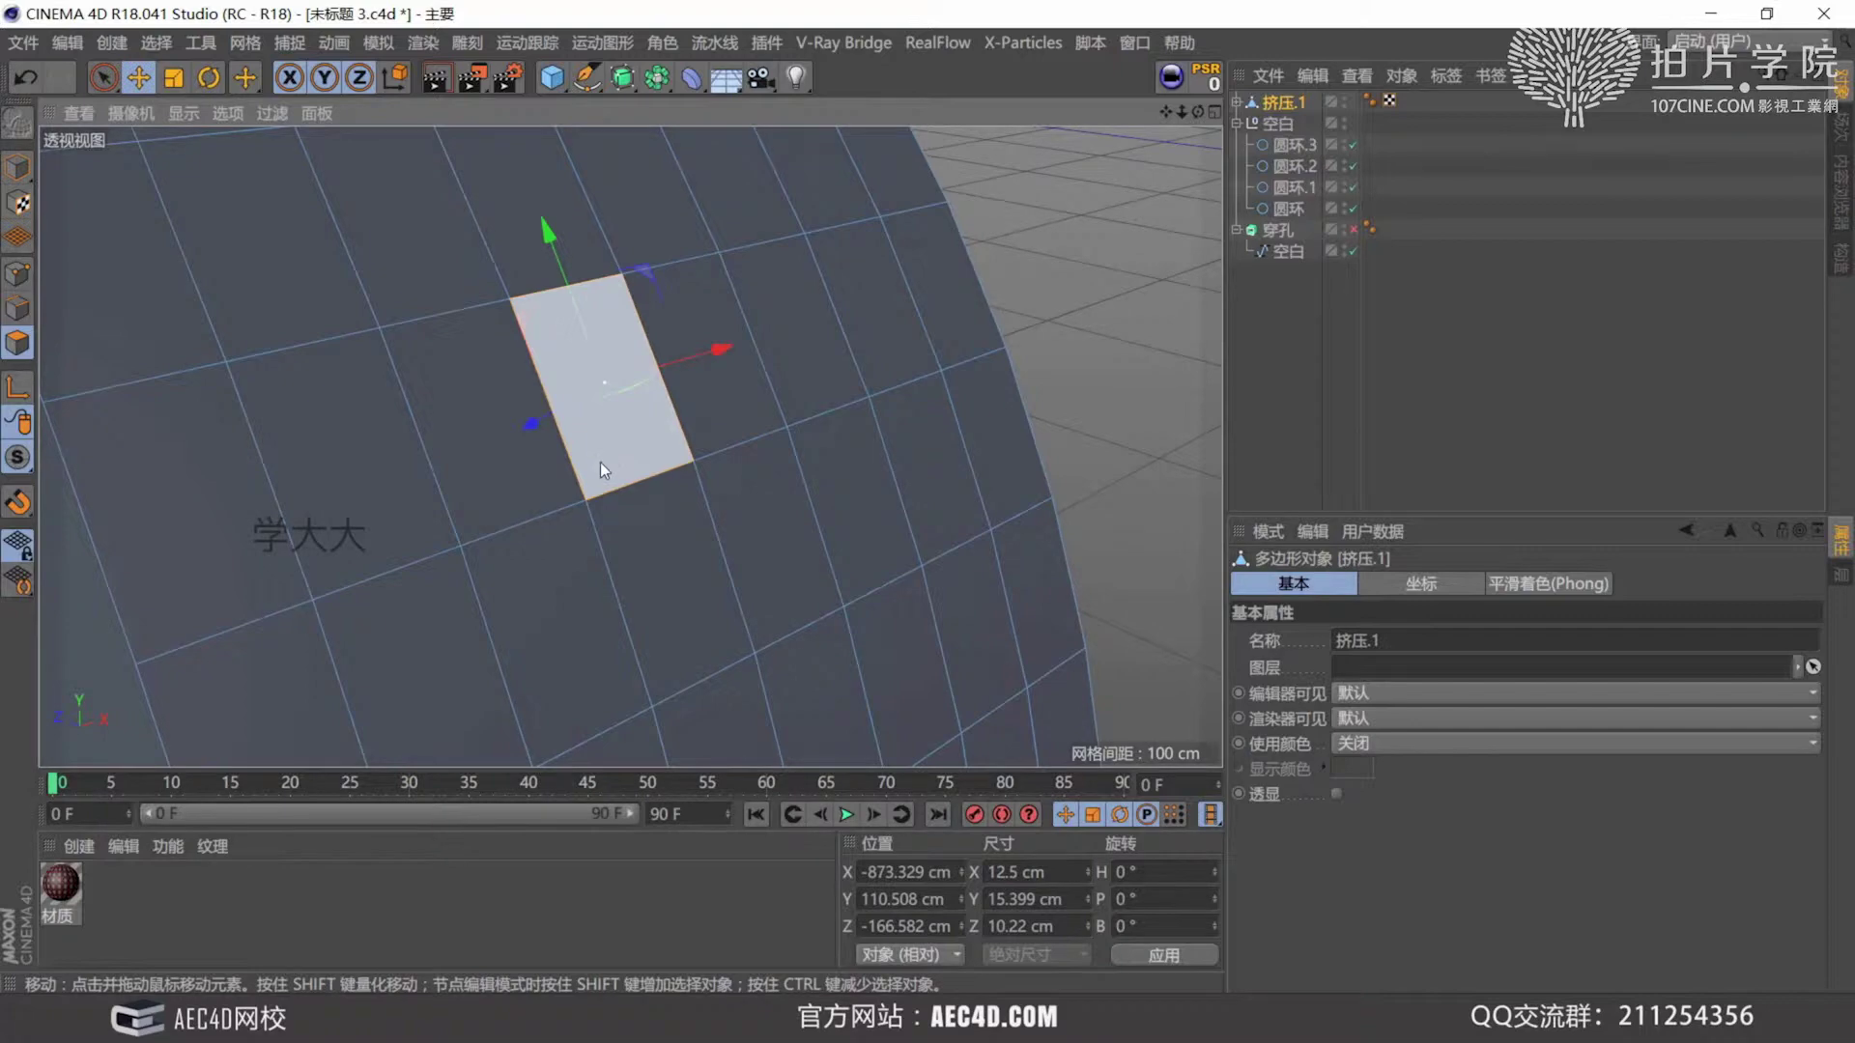
Examine the reversed normal of the selected polygon from inside and outside the cylinder.
left_click_drag(601, 456, 1045, 388, "alt")
left_click_drag(612, 401, 541, 426, "alt")
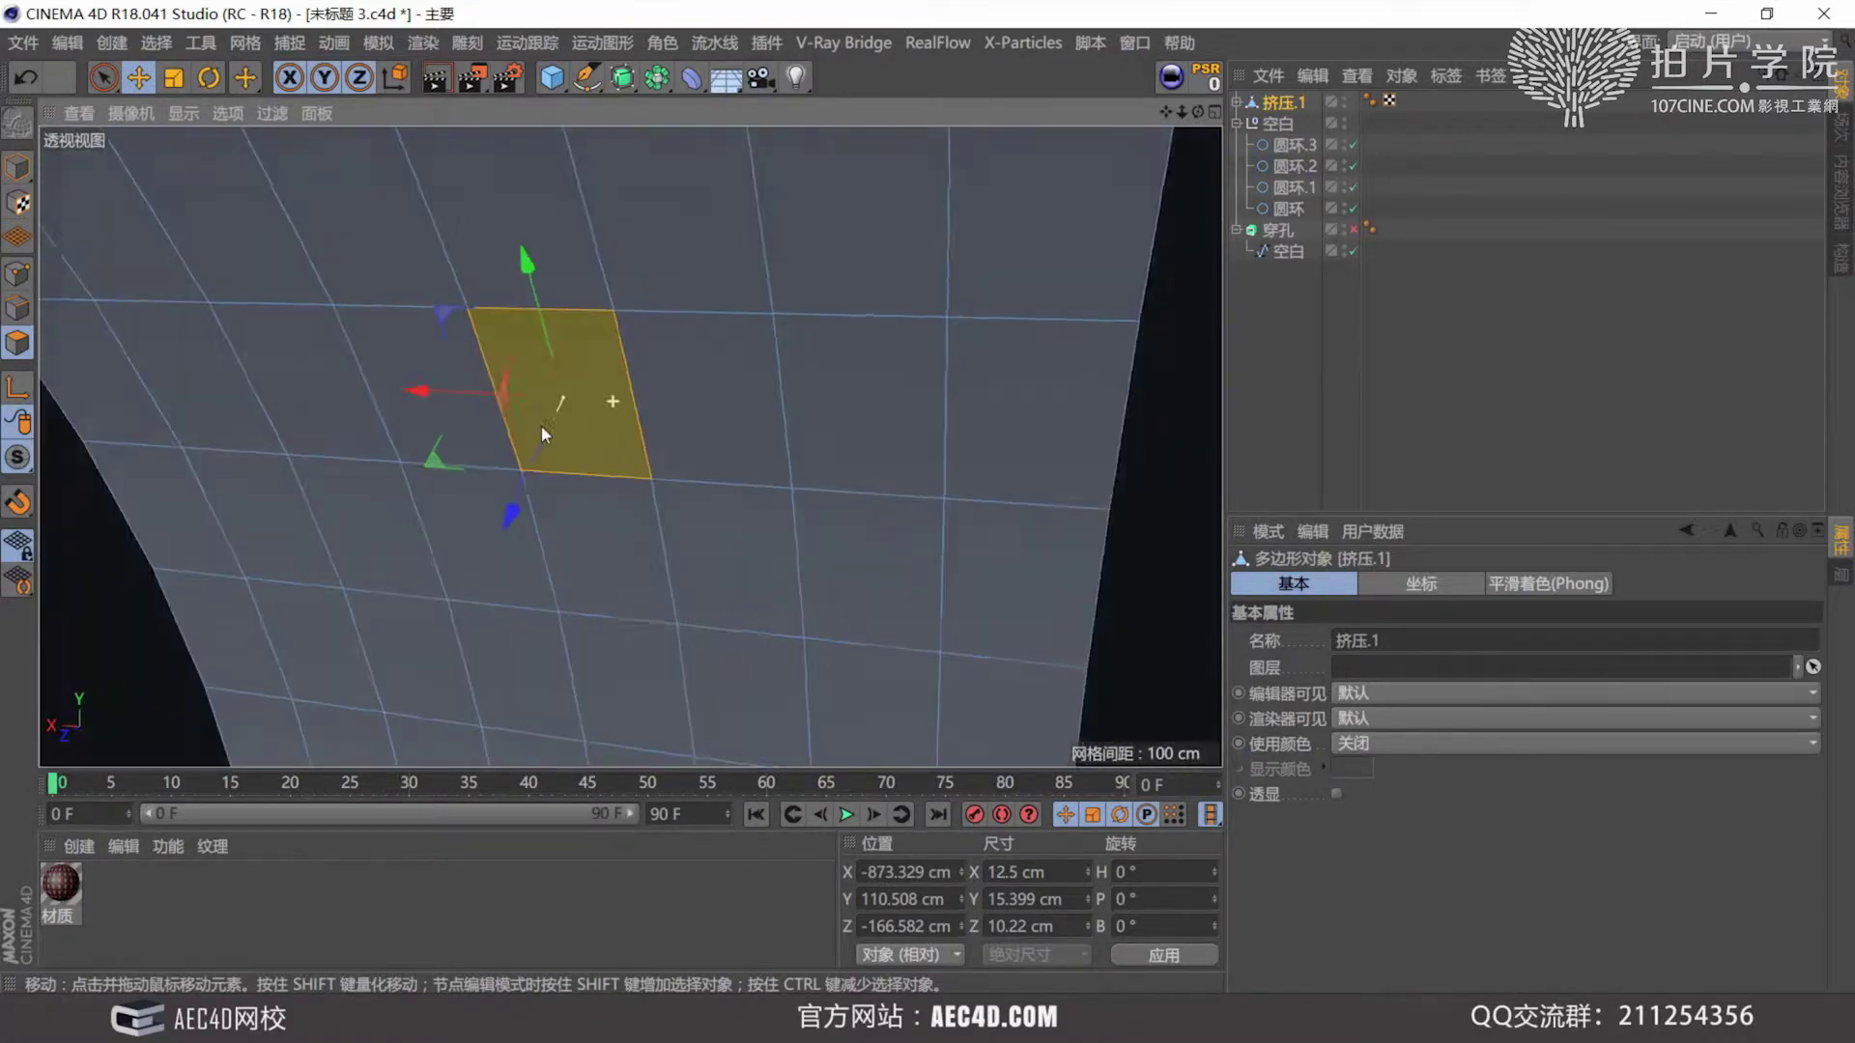
right_click_drag(642, 409, 678, 320, "alt")
left_click_drag(558, 404, 488, 444, "alt")
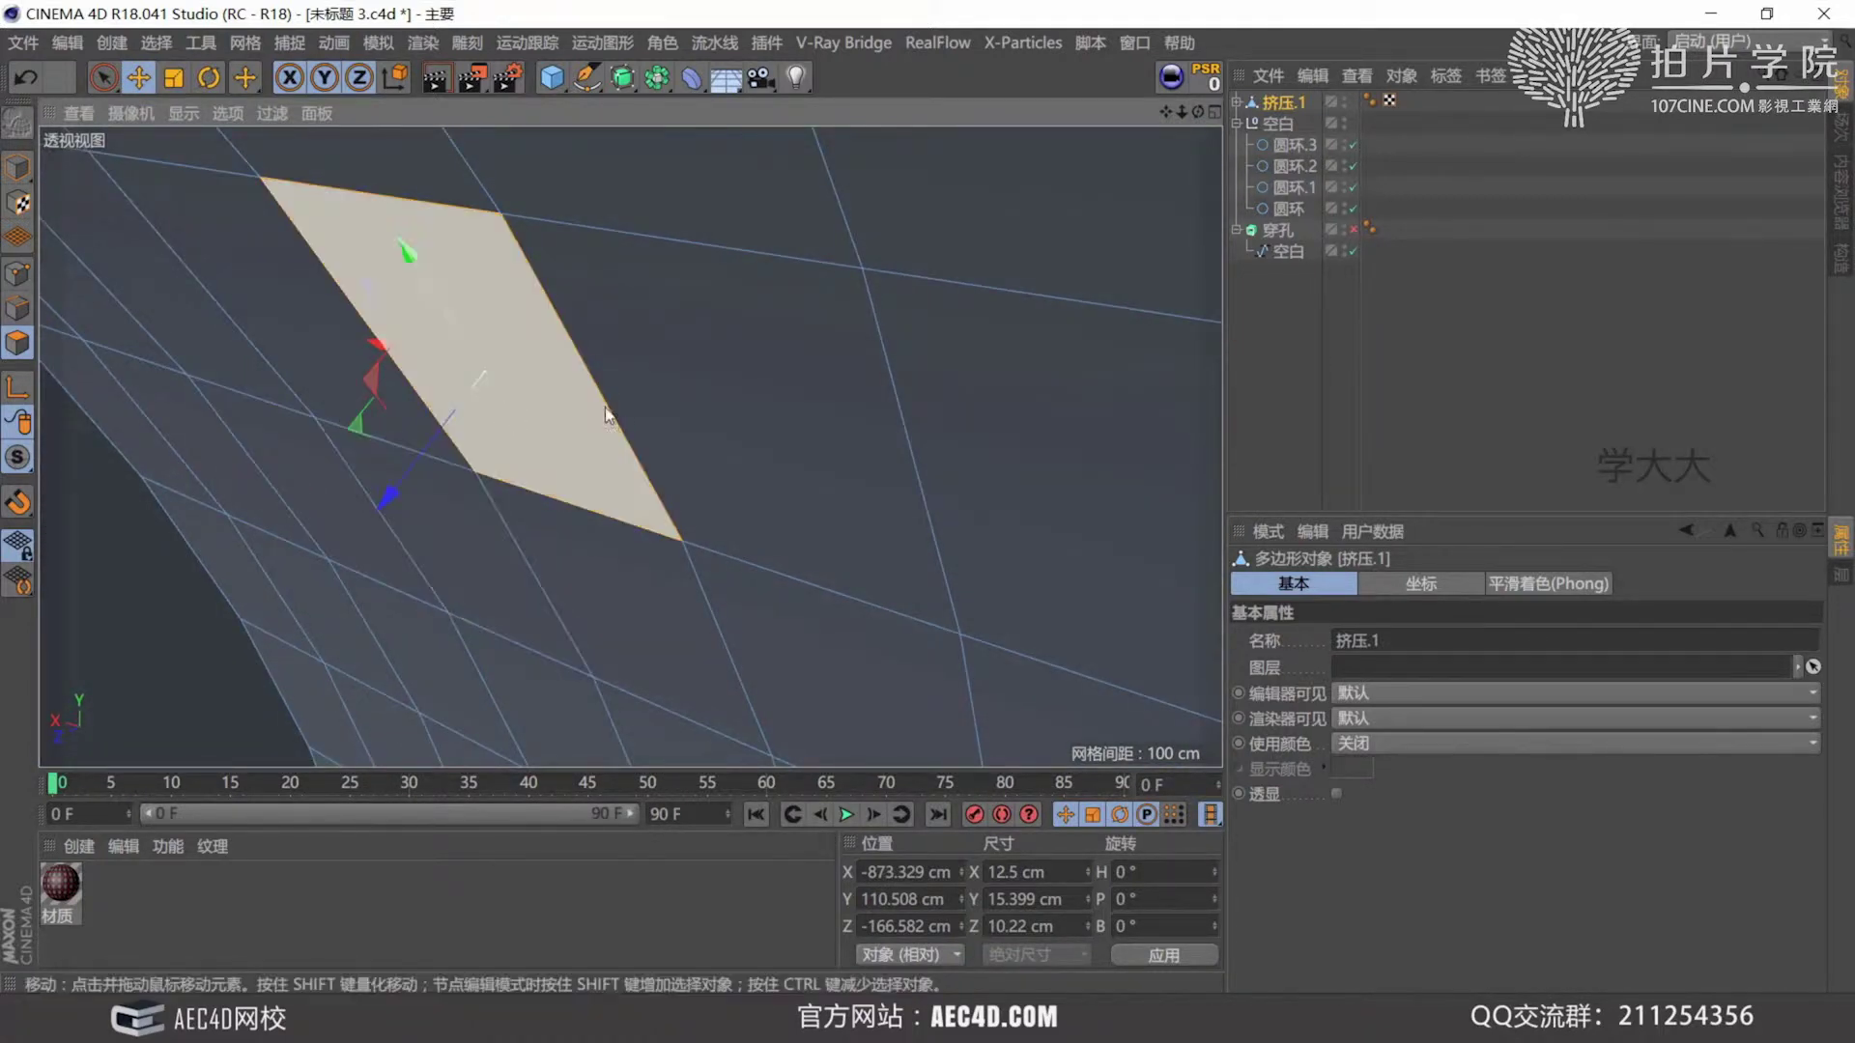
left_click_drag(638, 407, 436, 474, "alt")
scroll(436, 481, "down", 8)
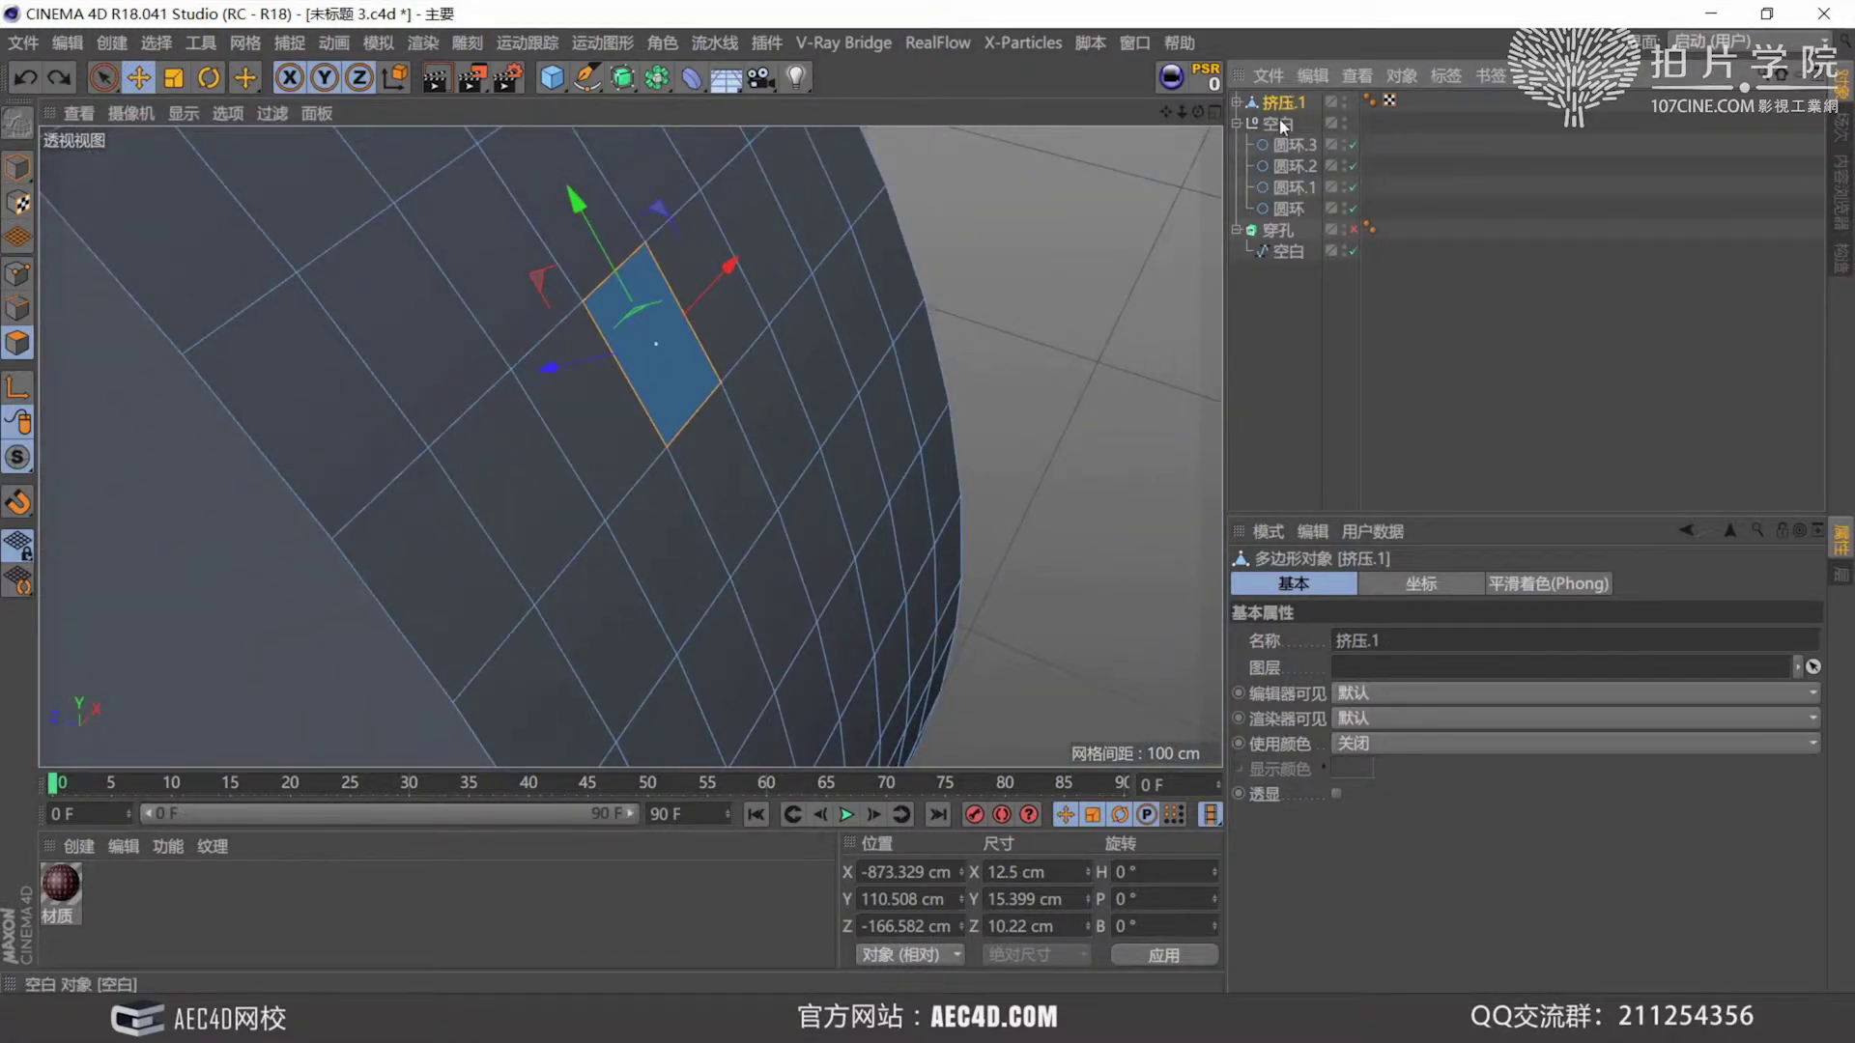
Undo the conversion of 挤压.1 to return it to an Extrude generator.
key("ctrl+z")
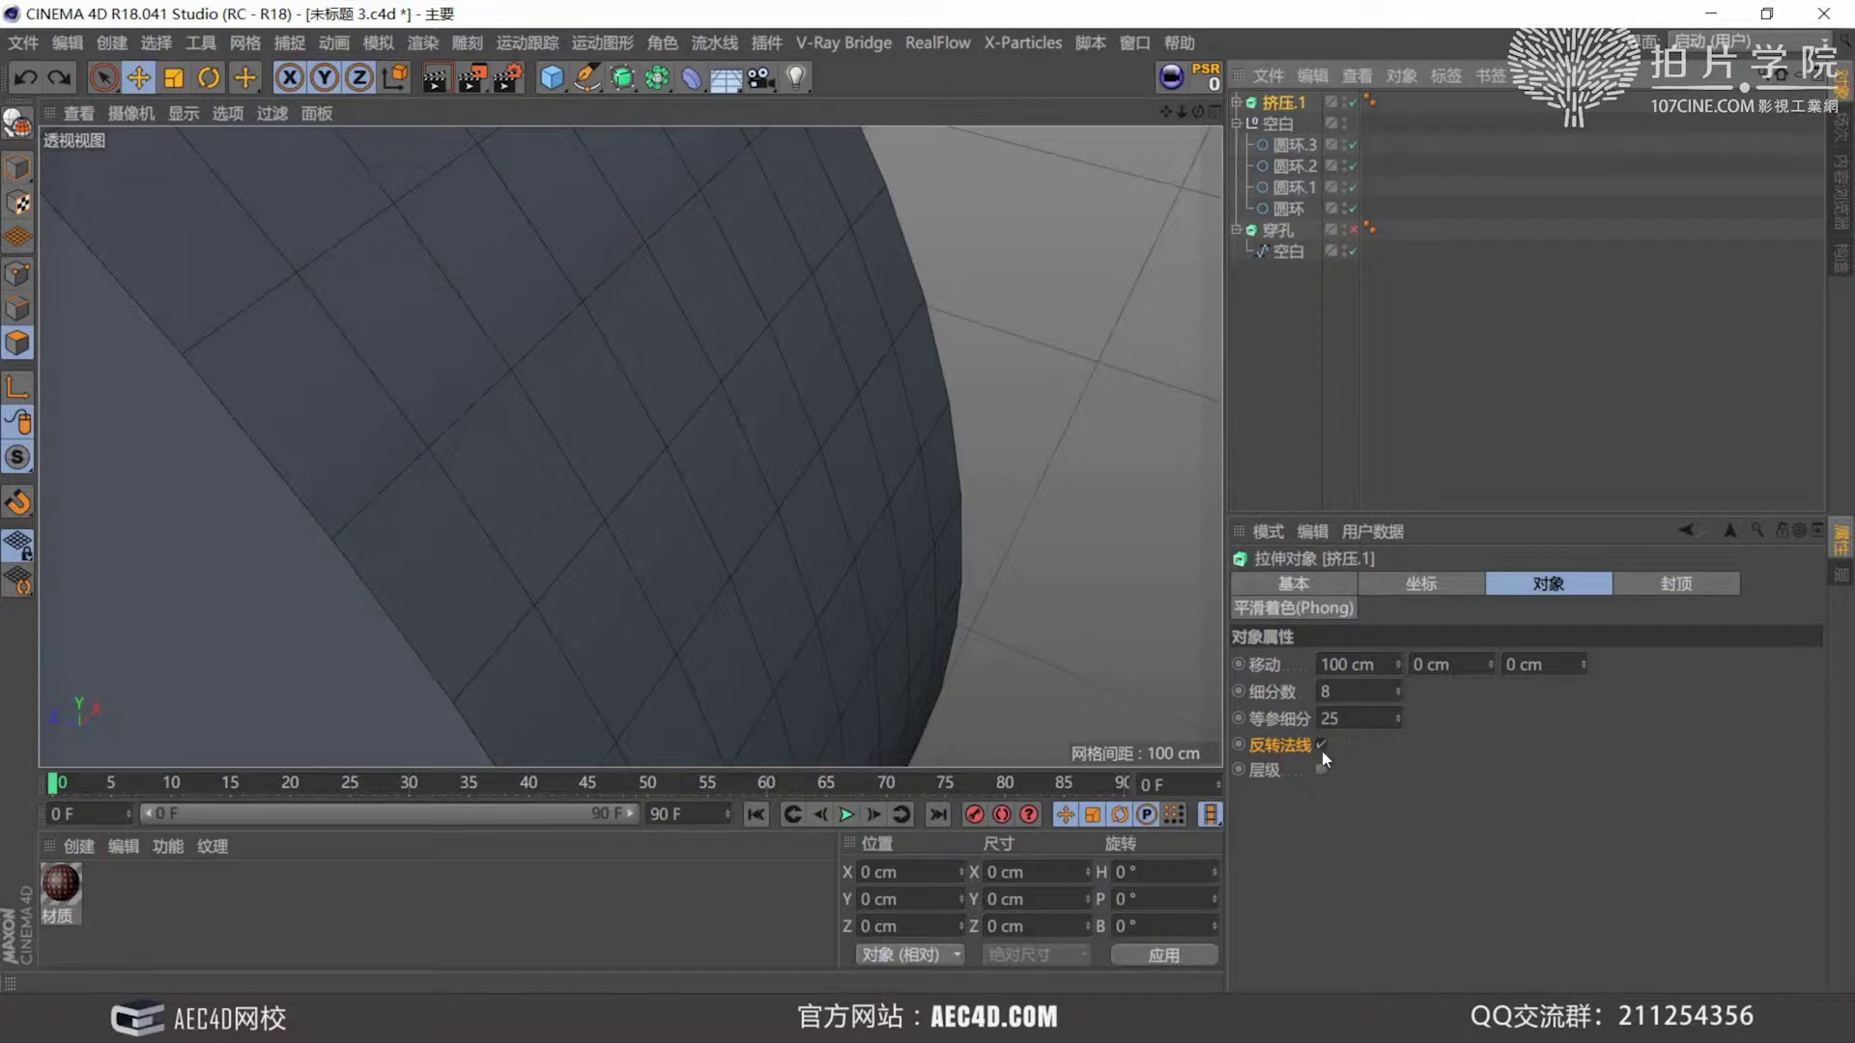
scroll(758, 607, "down", 10)
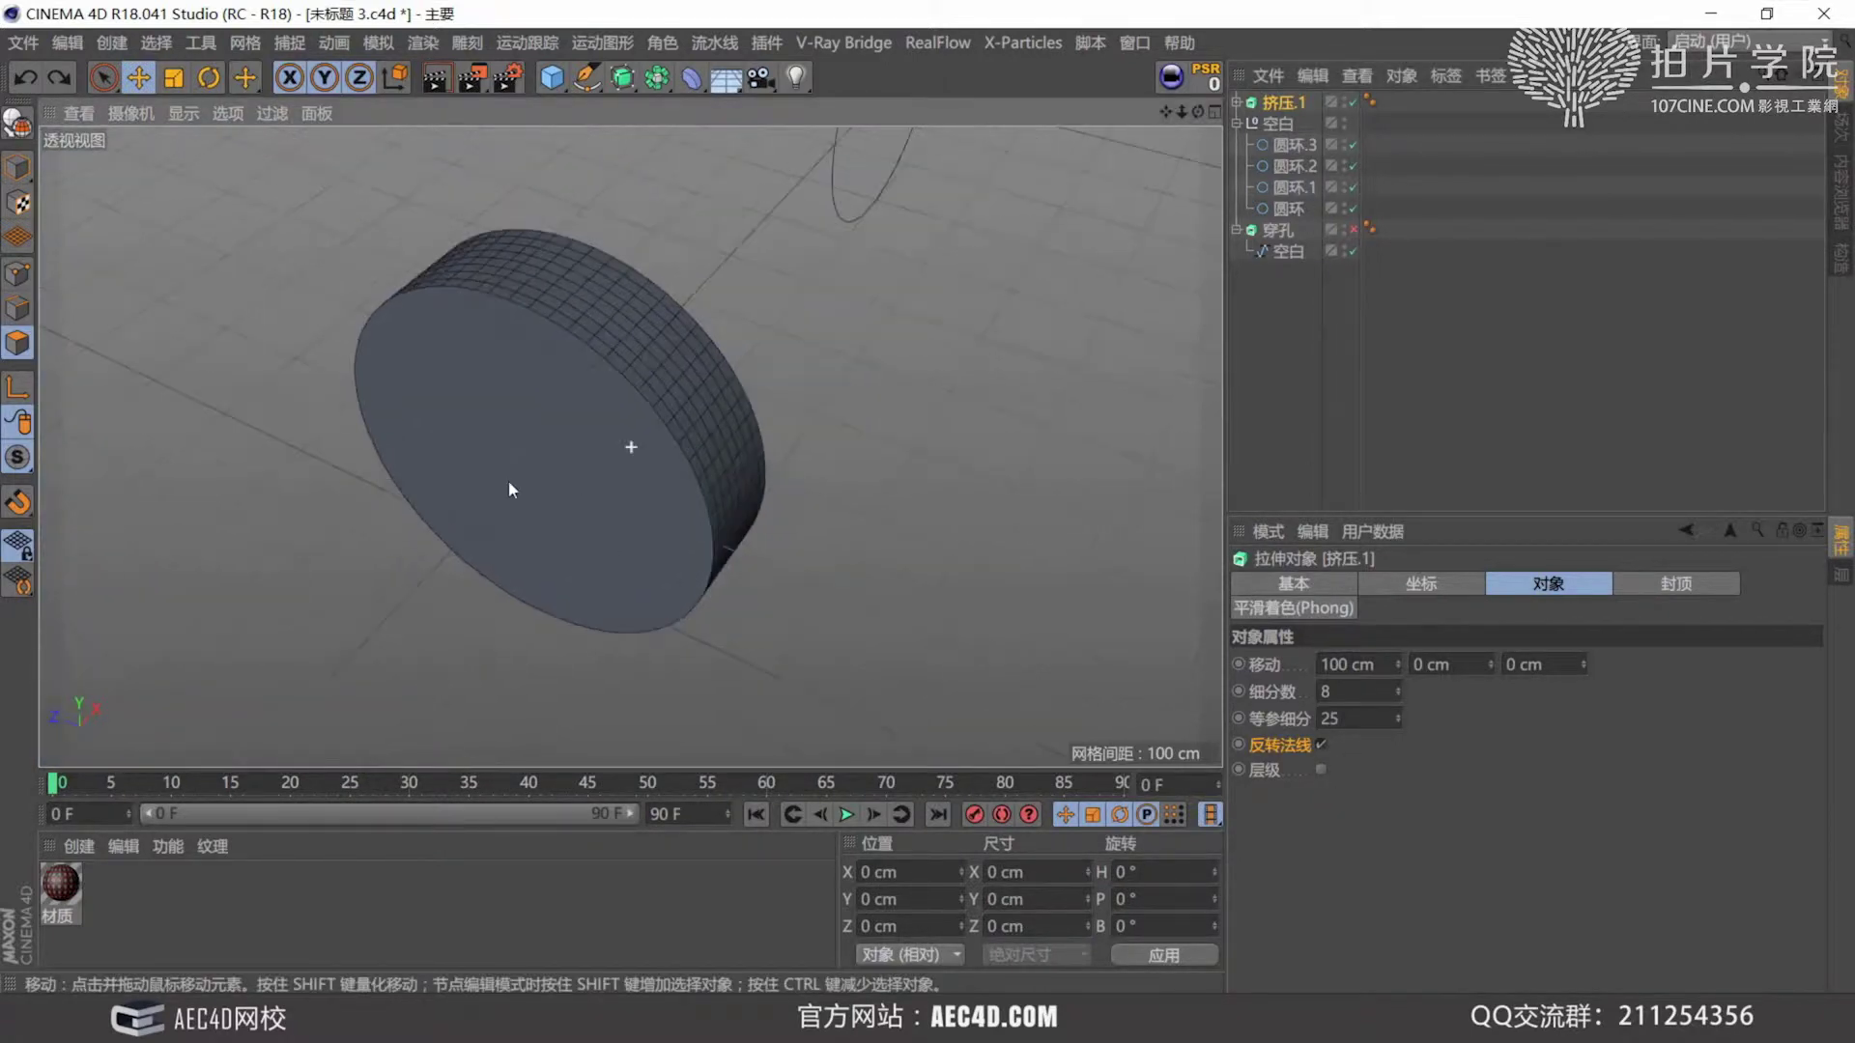
Check the circles grouped in the null 空白 and add a new Extrude generator to the scene.
middle_click_drag(778, 203, 643, 449, "alt")
left_click_drag(762, 361, 555, 369, "alt")
left_click(1278, 123)
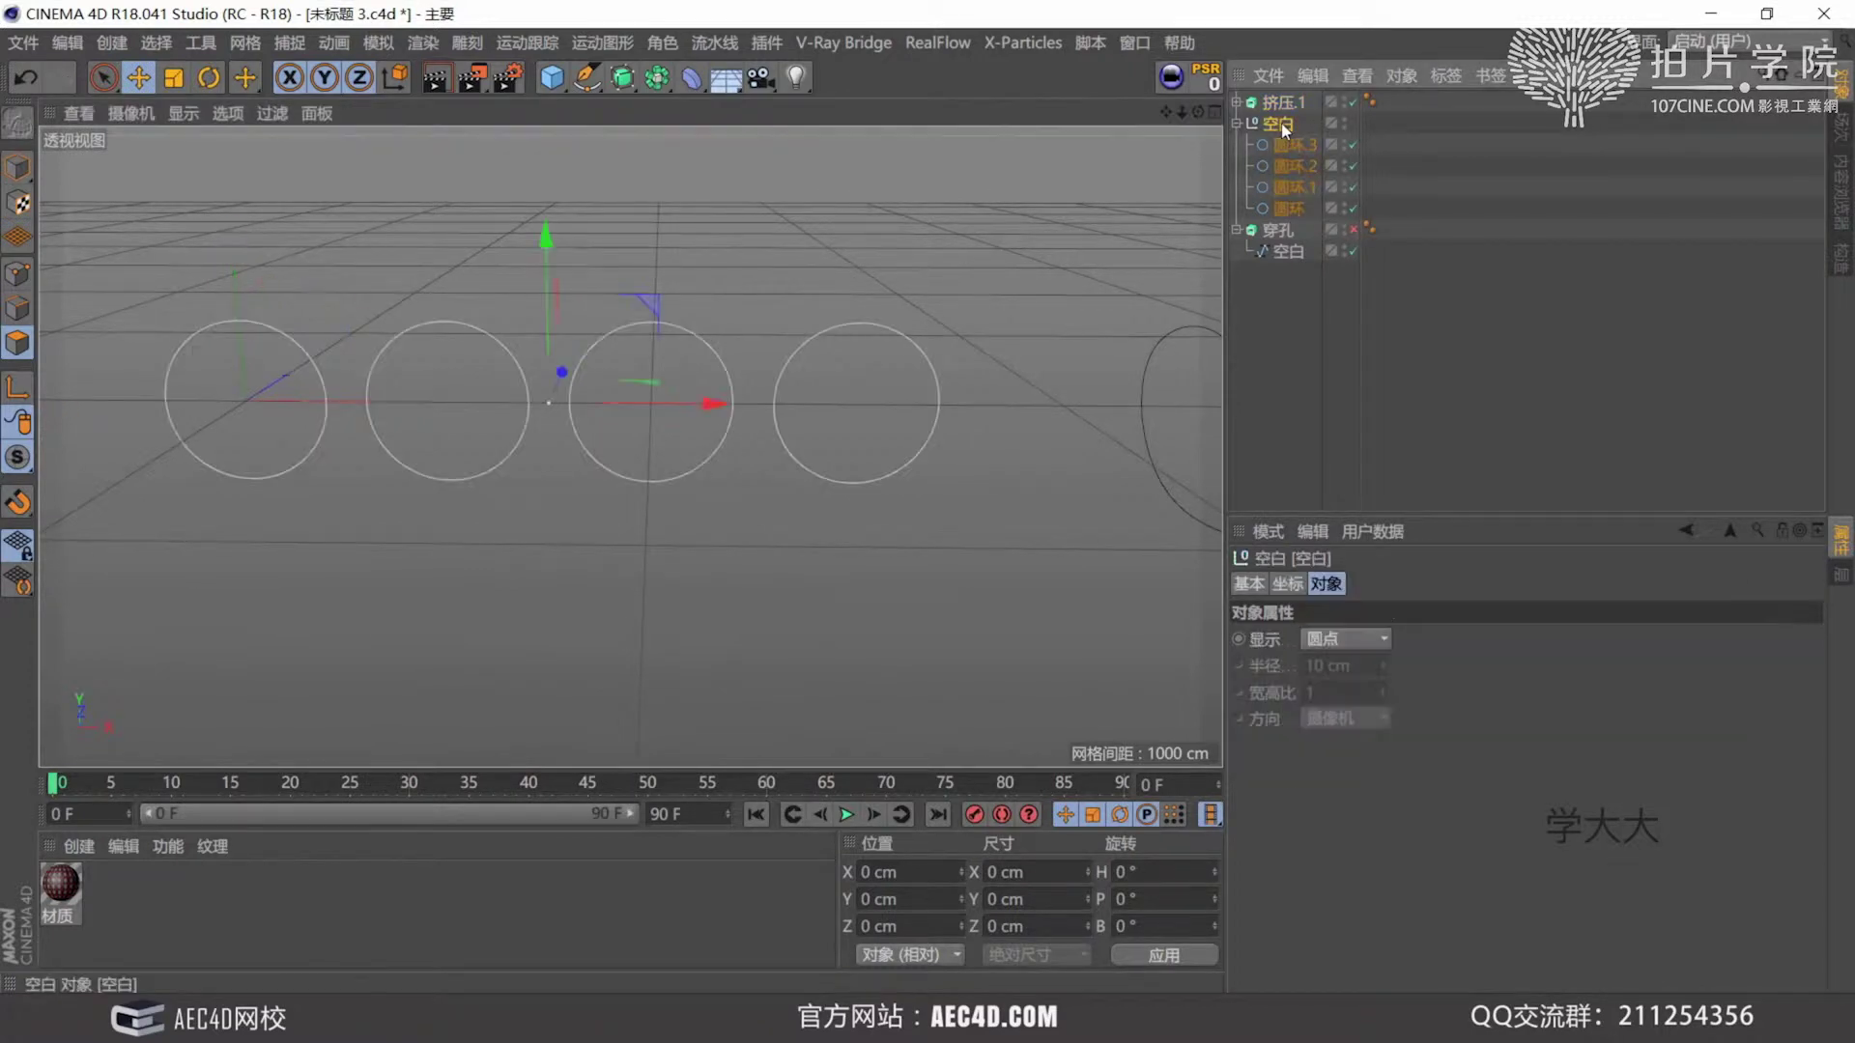
left_click(1290, 145)
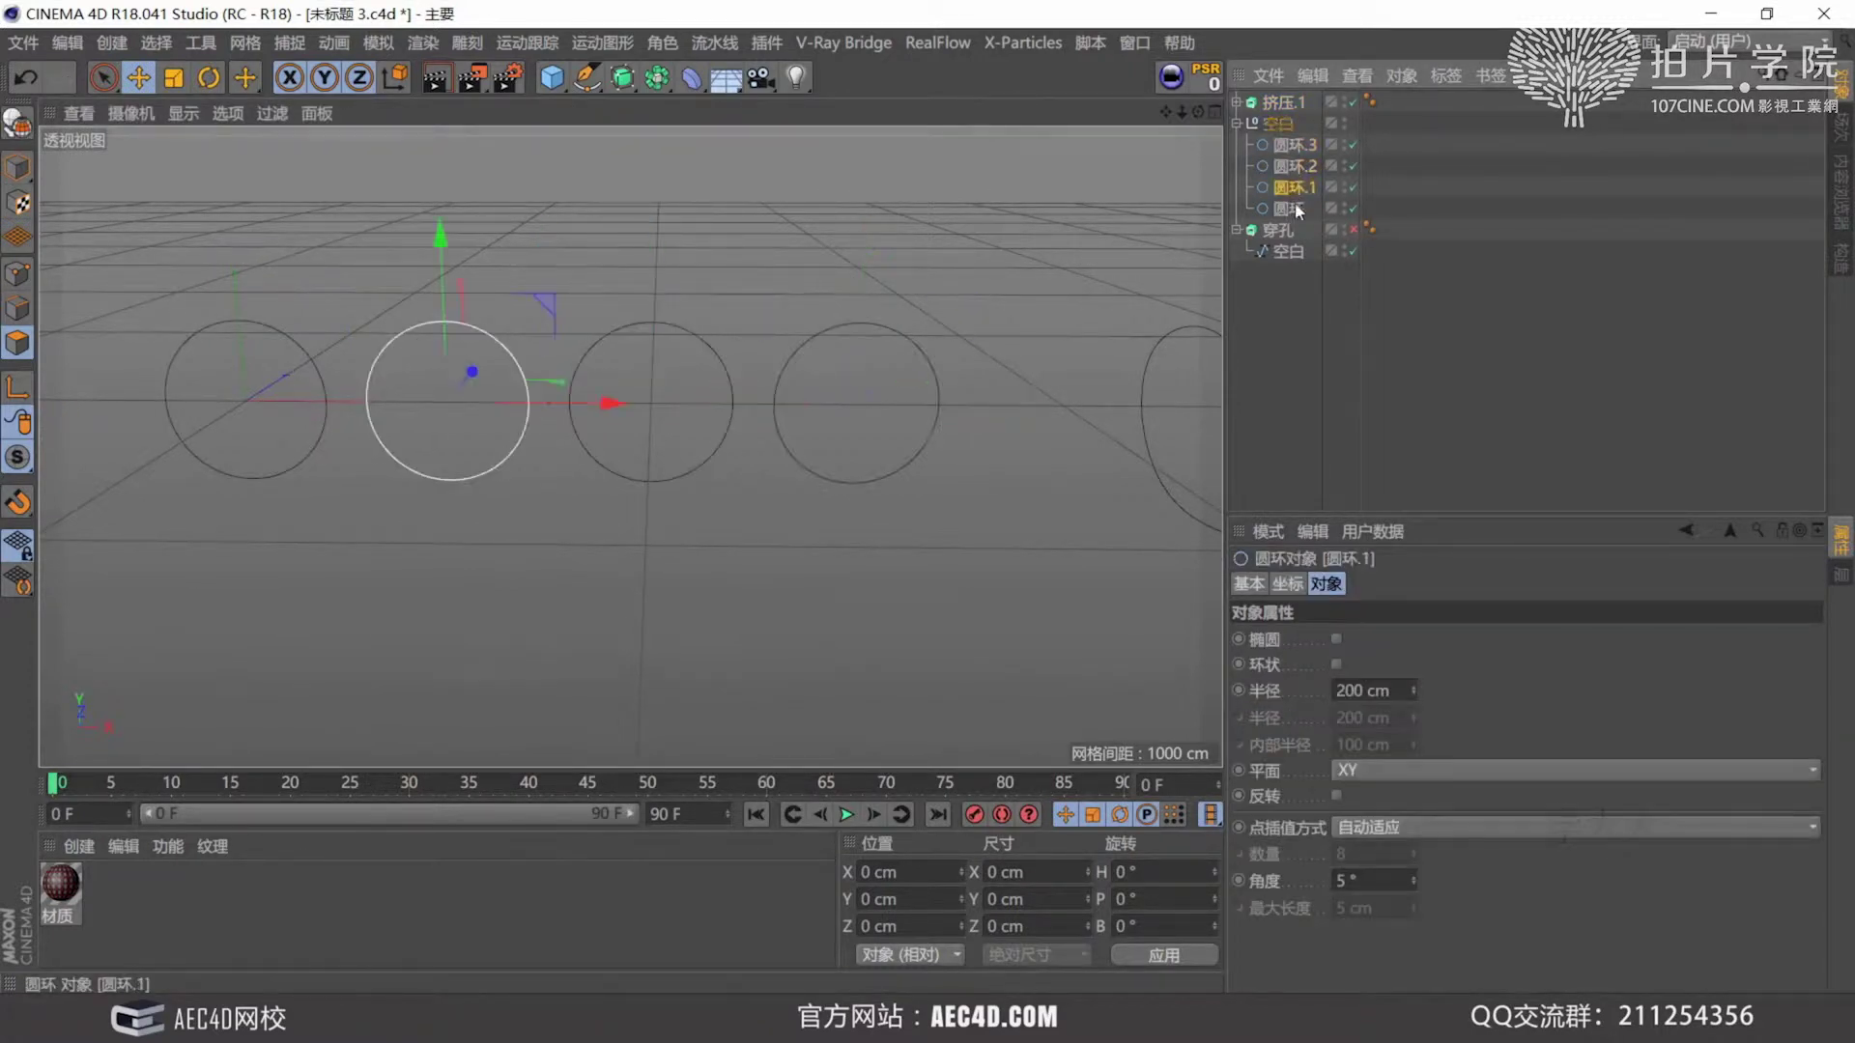
left_click(1278, 124)
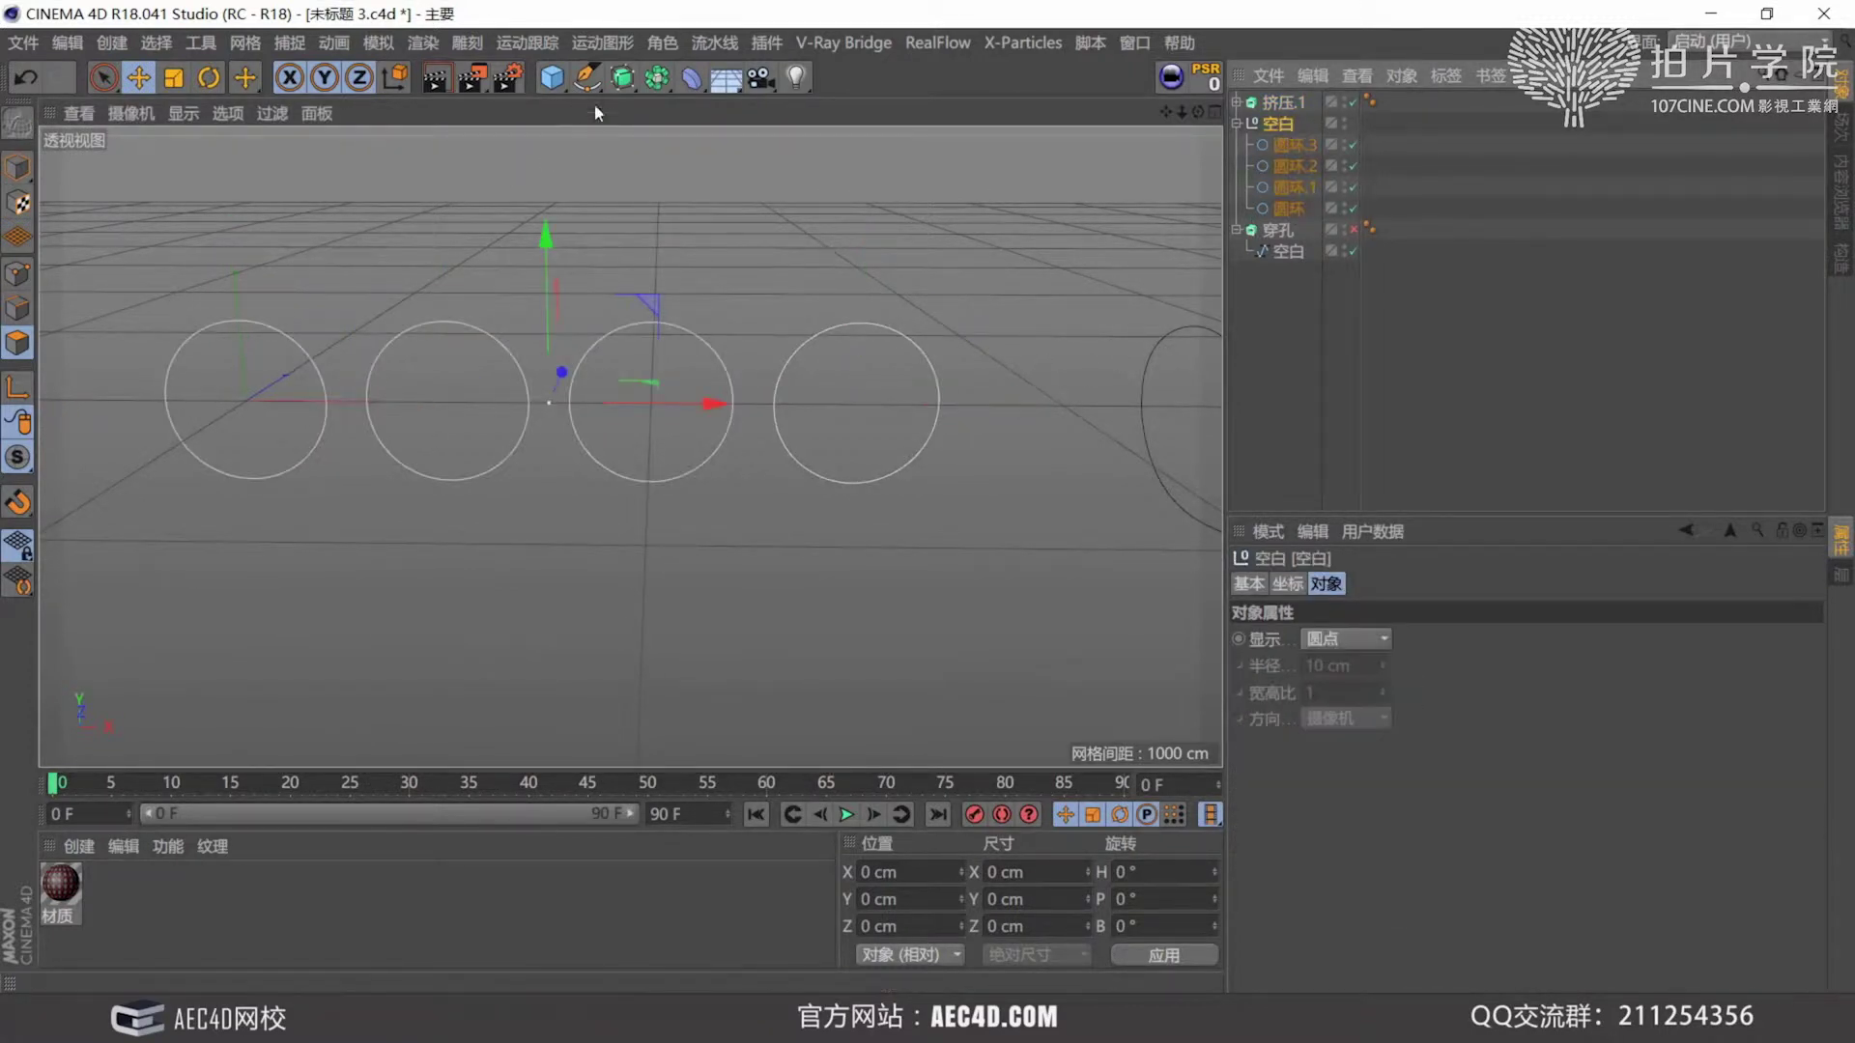
left_click(622, 77)
left_click(814, 105)
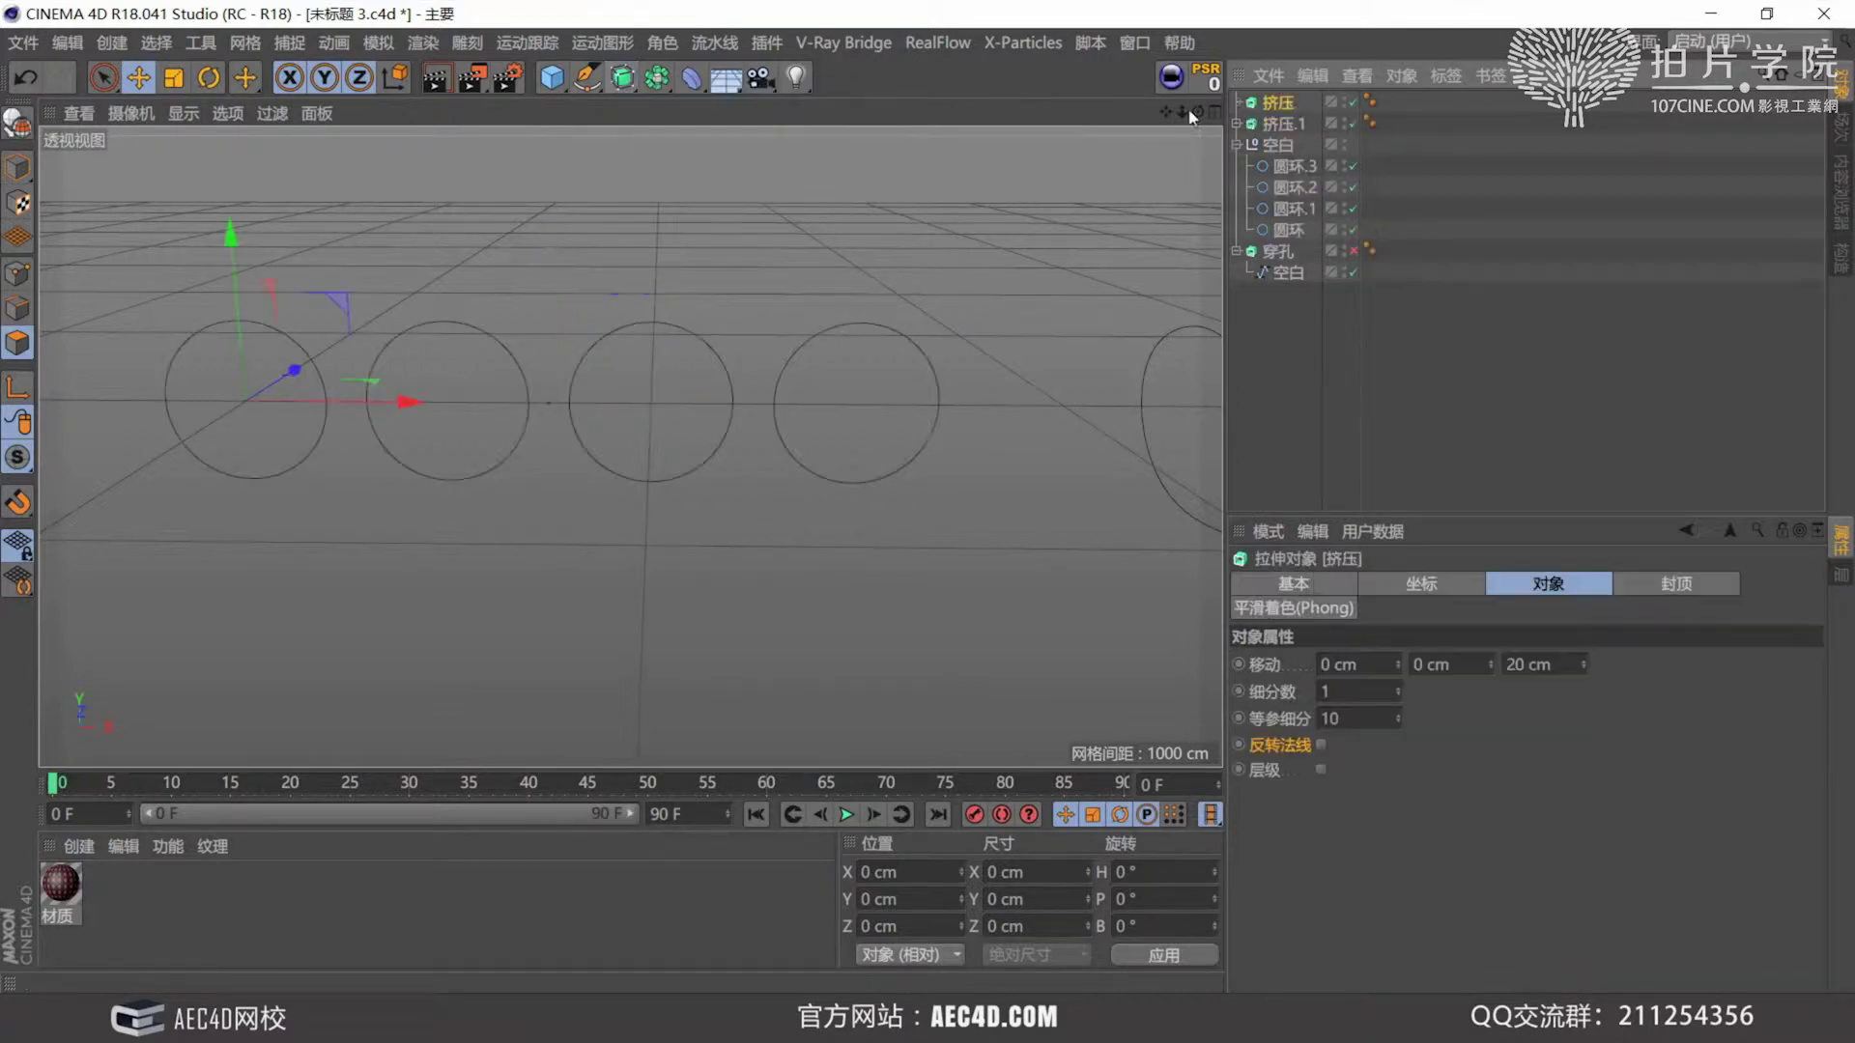
Delete 挤压.1 and make the null 空白 with its four circles a child of the new Extrude.
left_click(1271, 123)
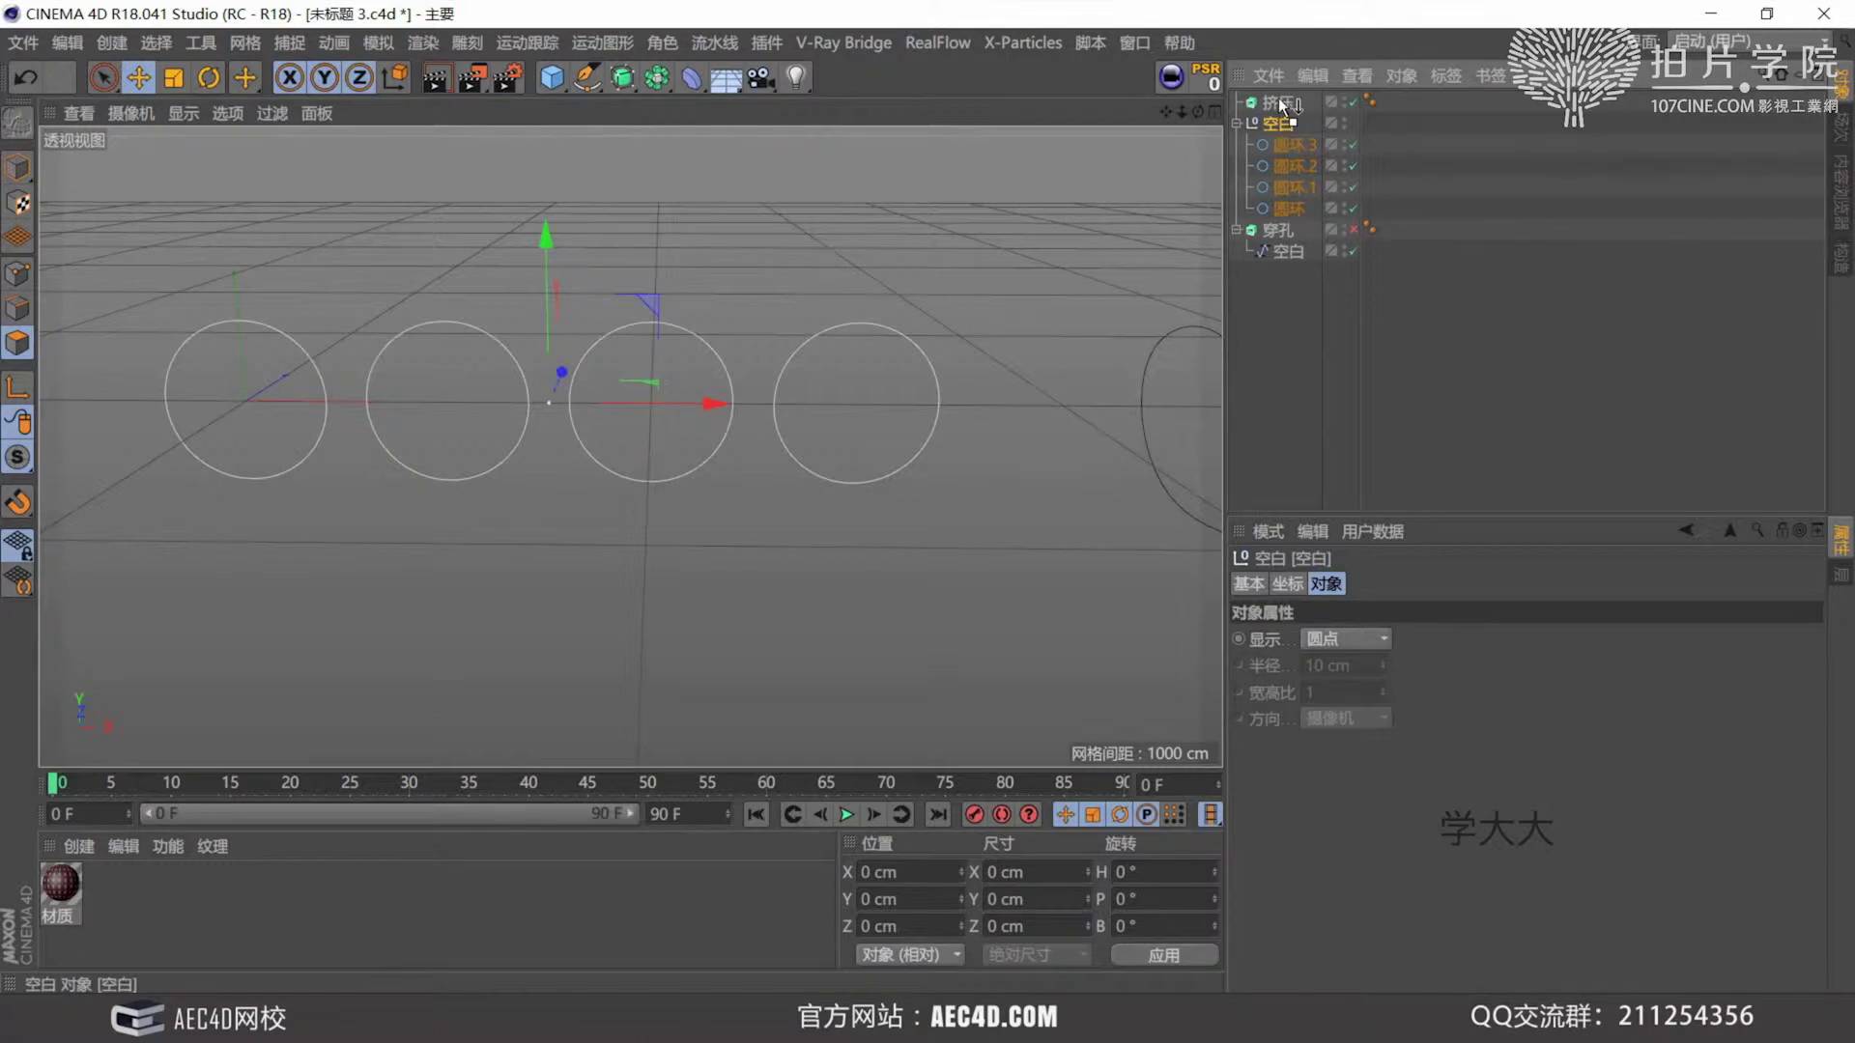
left_click_drag(1278, 97, 1278, 96)
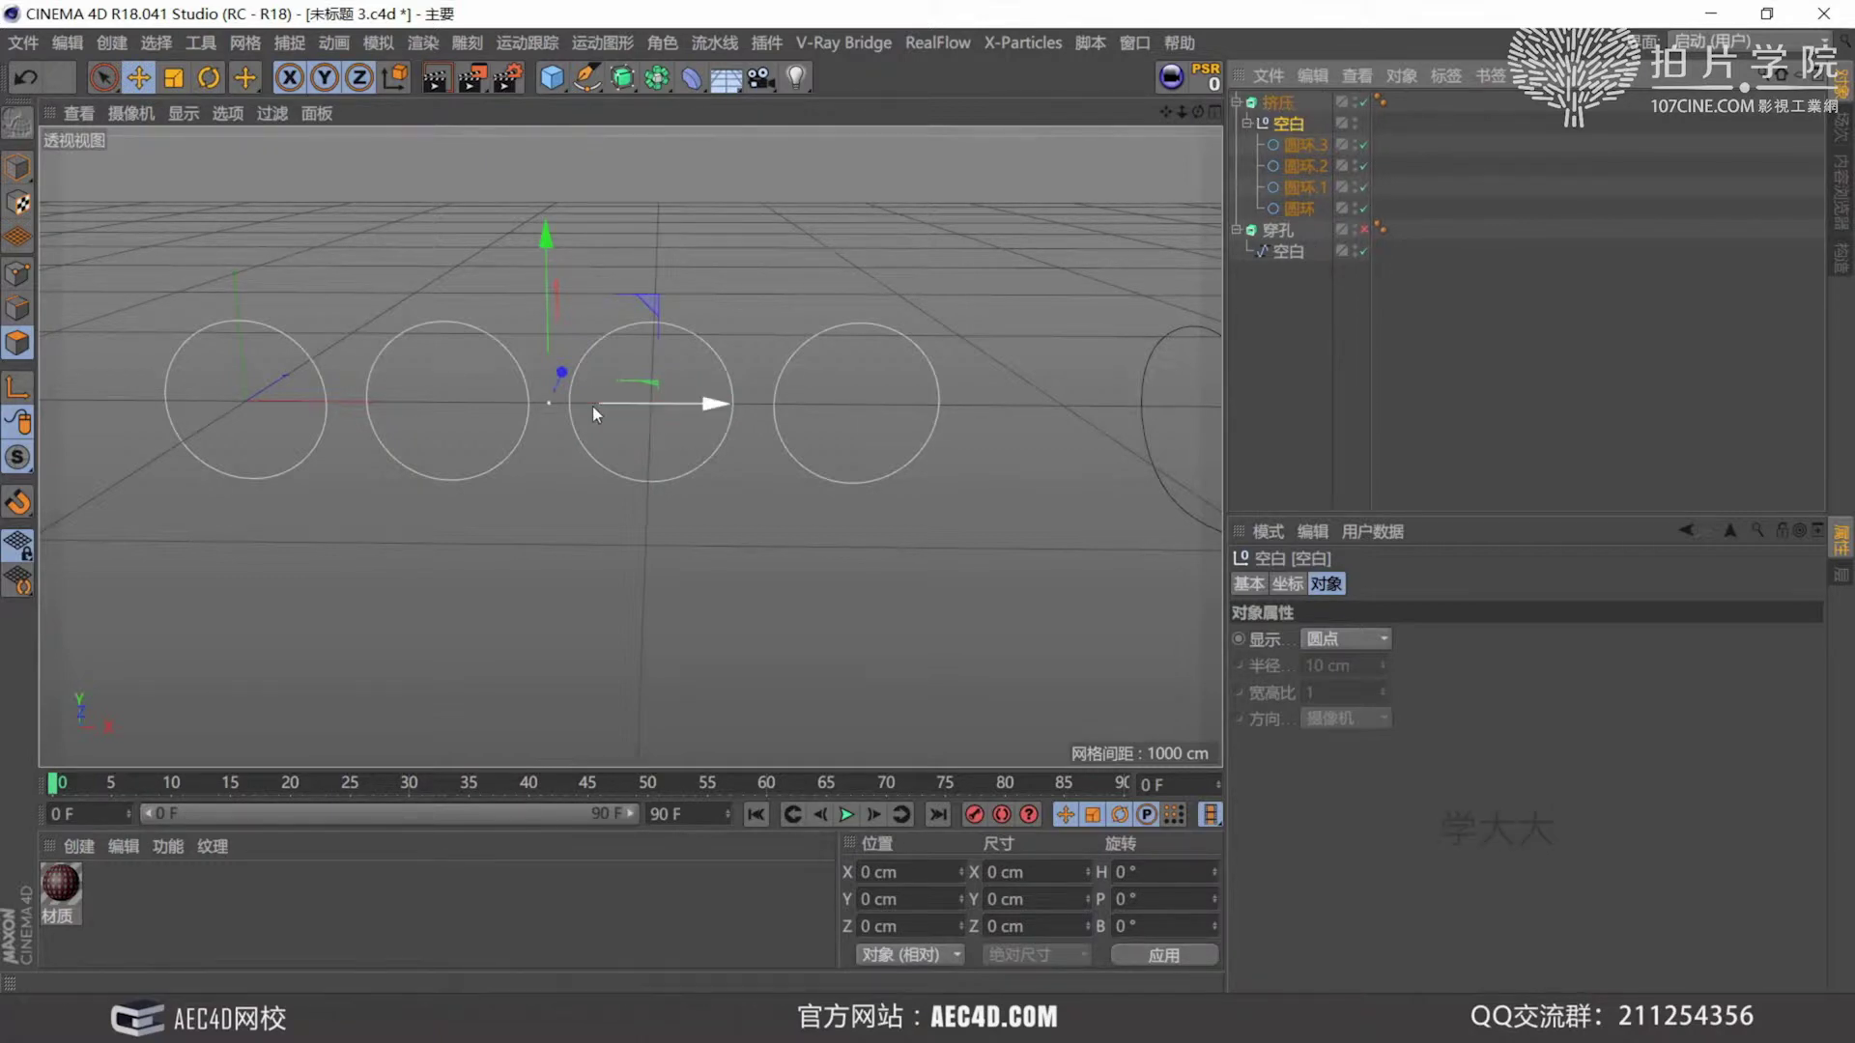
left_click_drag(734, 401, 620, 418, "alt")
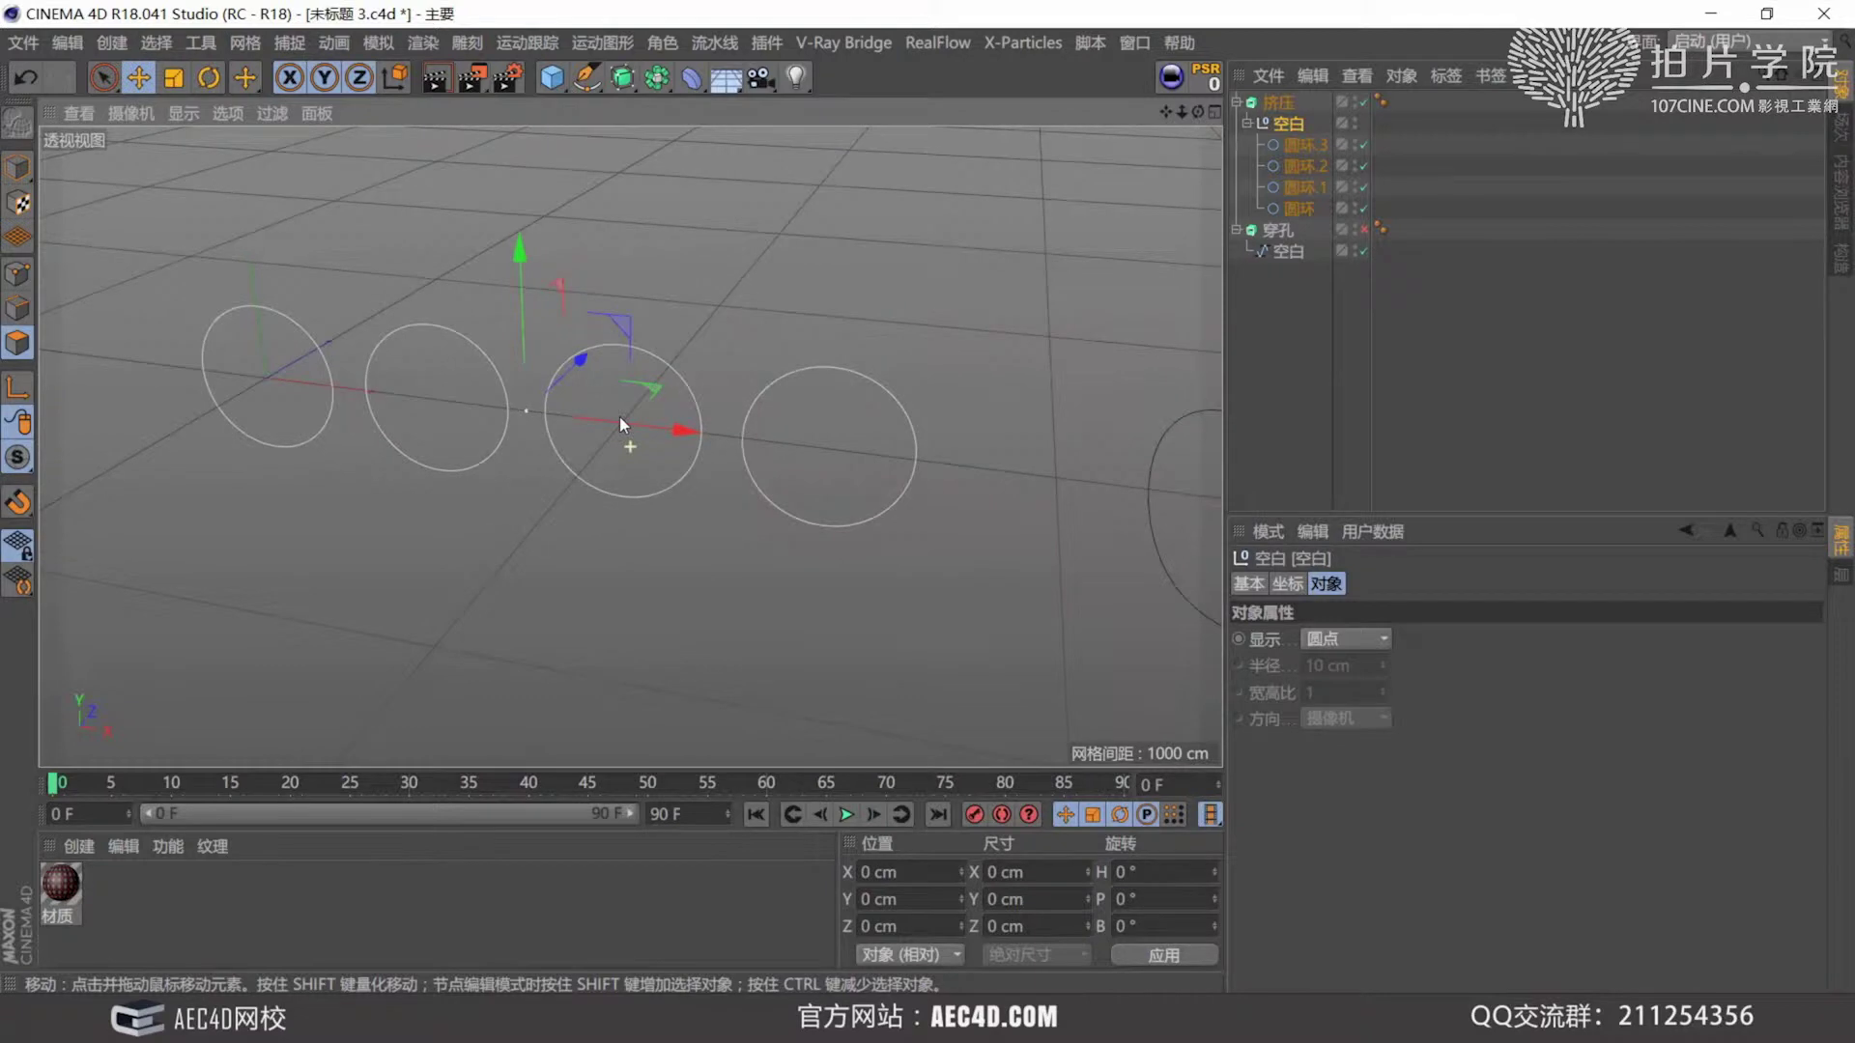
Check the four circles inside the null 空白 individually and as a group.
left_click(1296, 146)
left_click(1299, 167)
left_click(1301, 181)
left_click(1307, 213)
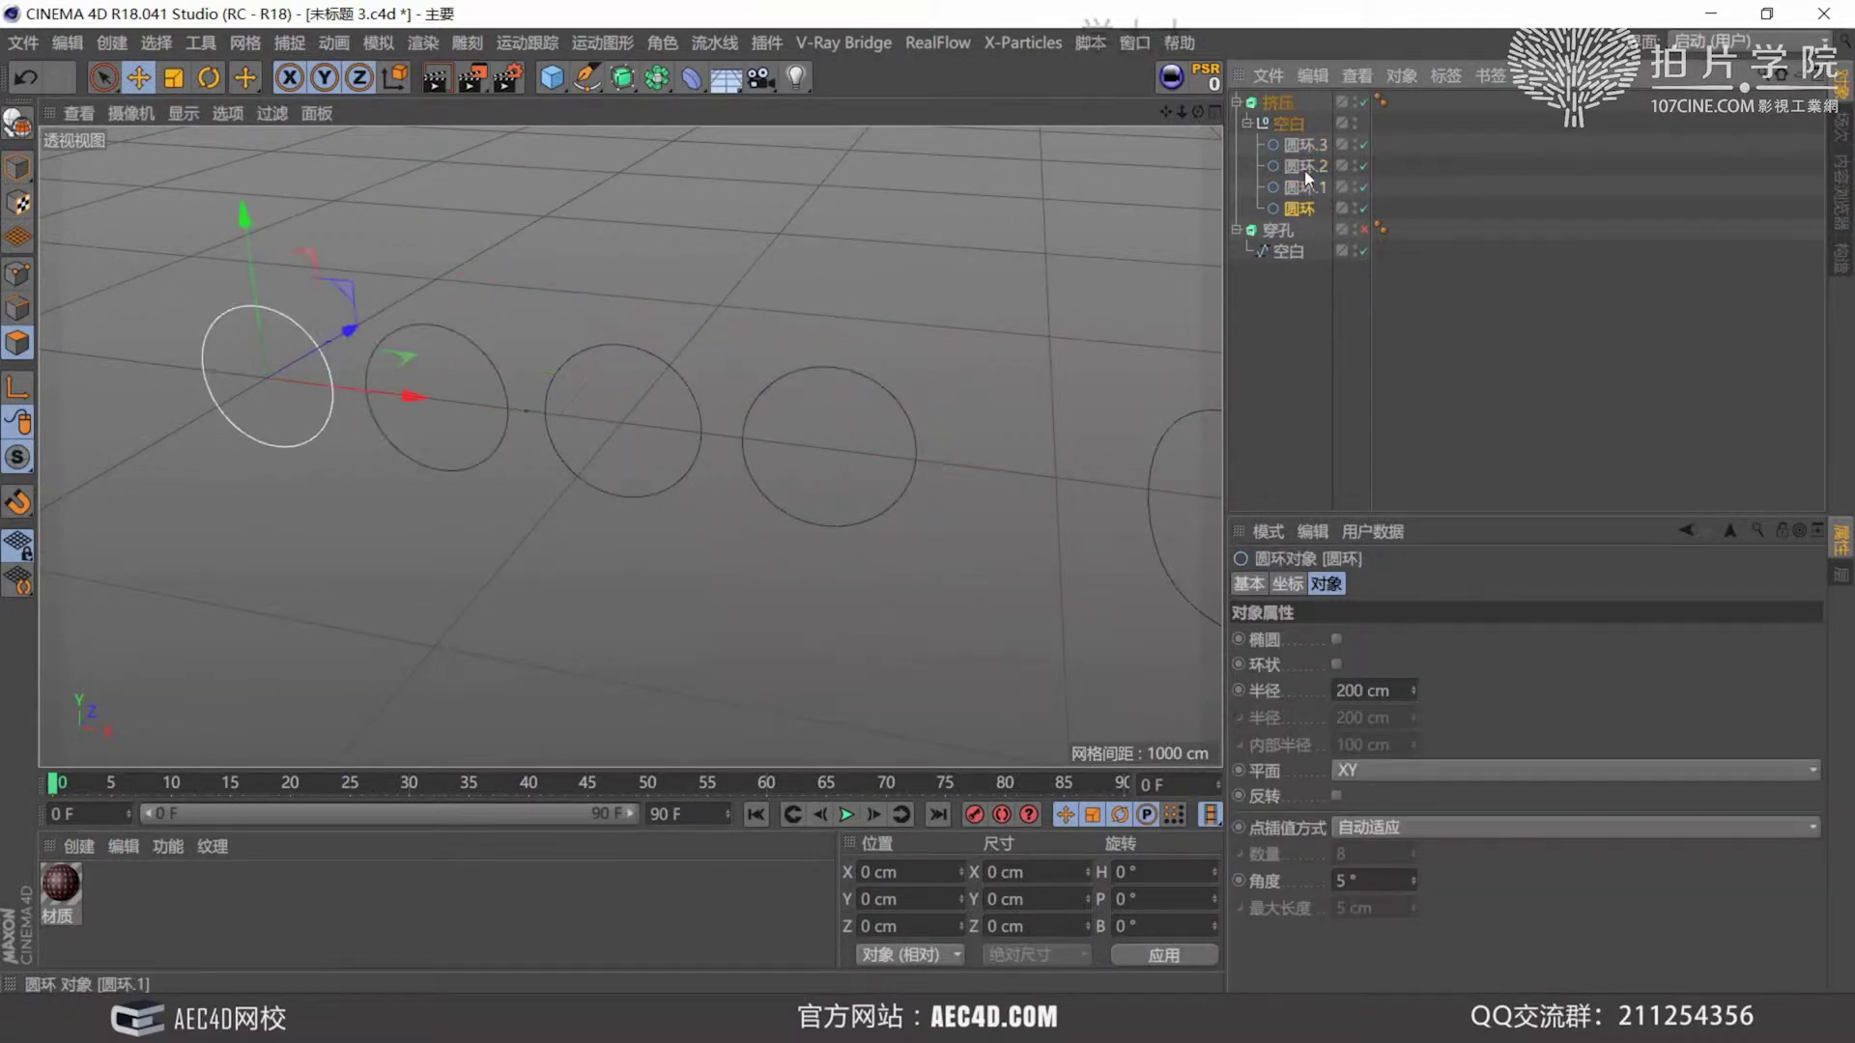
left_click(1304, 168)
left_click(1302, 143)
left_click(1287, 125)
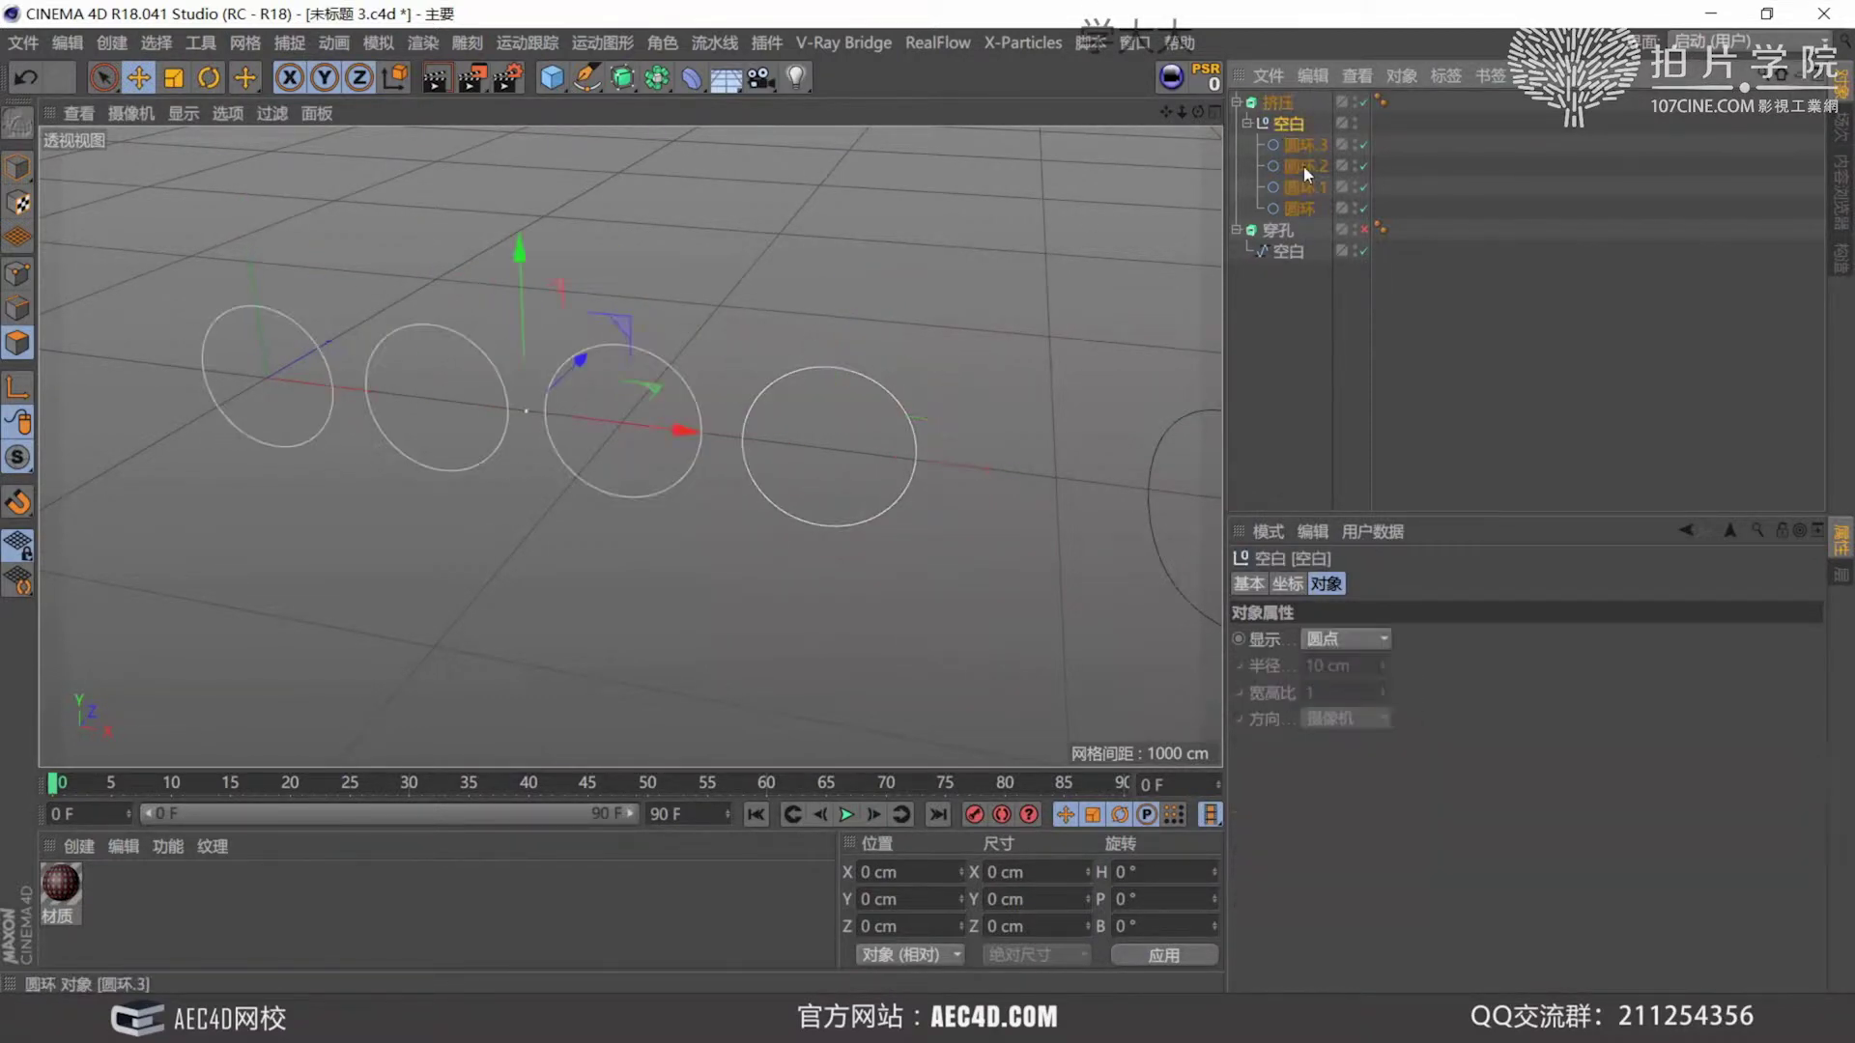
Enable the hierarchy option 层级 on the Extrude to extrude the grouped circles, and show its cap settings.
left_click(1281, 102)
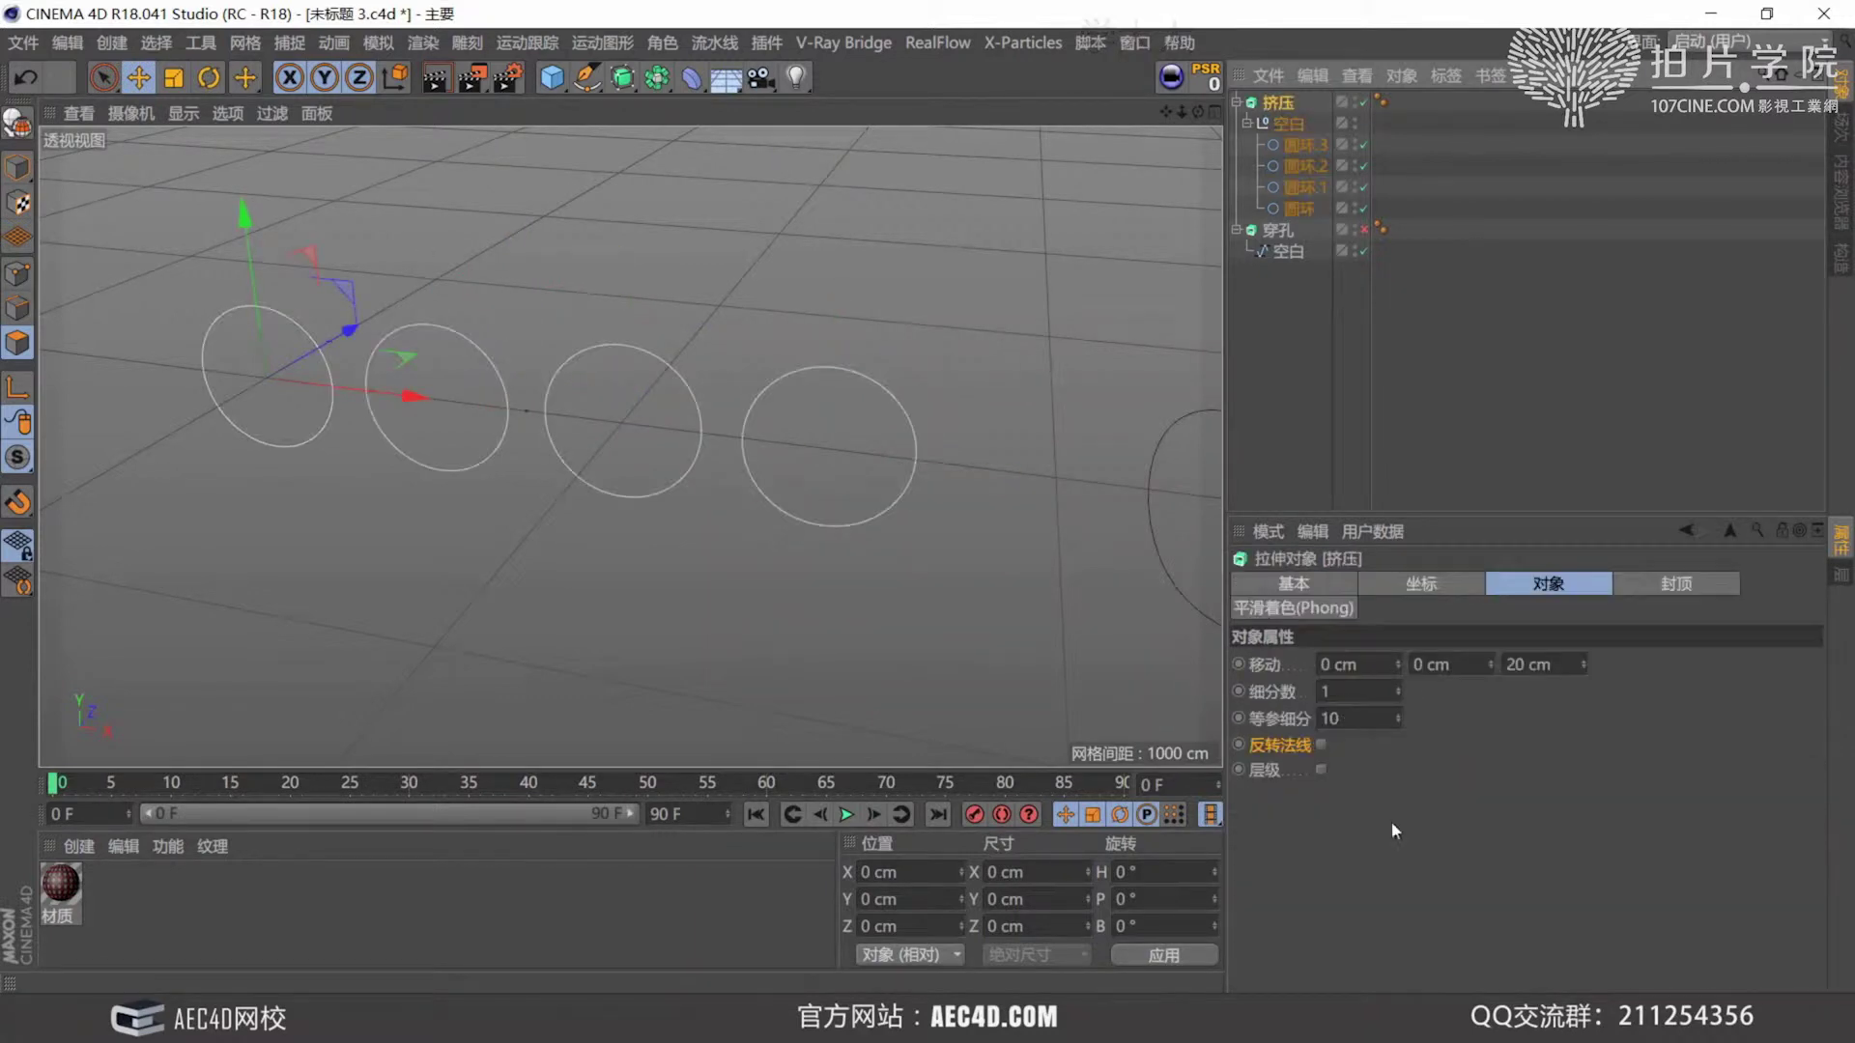
left_click(1322, 770)
left_click_drag(584, 410, 405, 488, "alt")
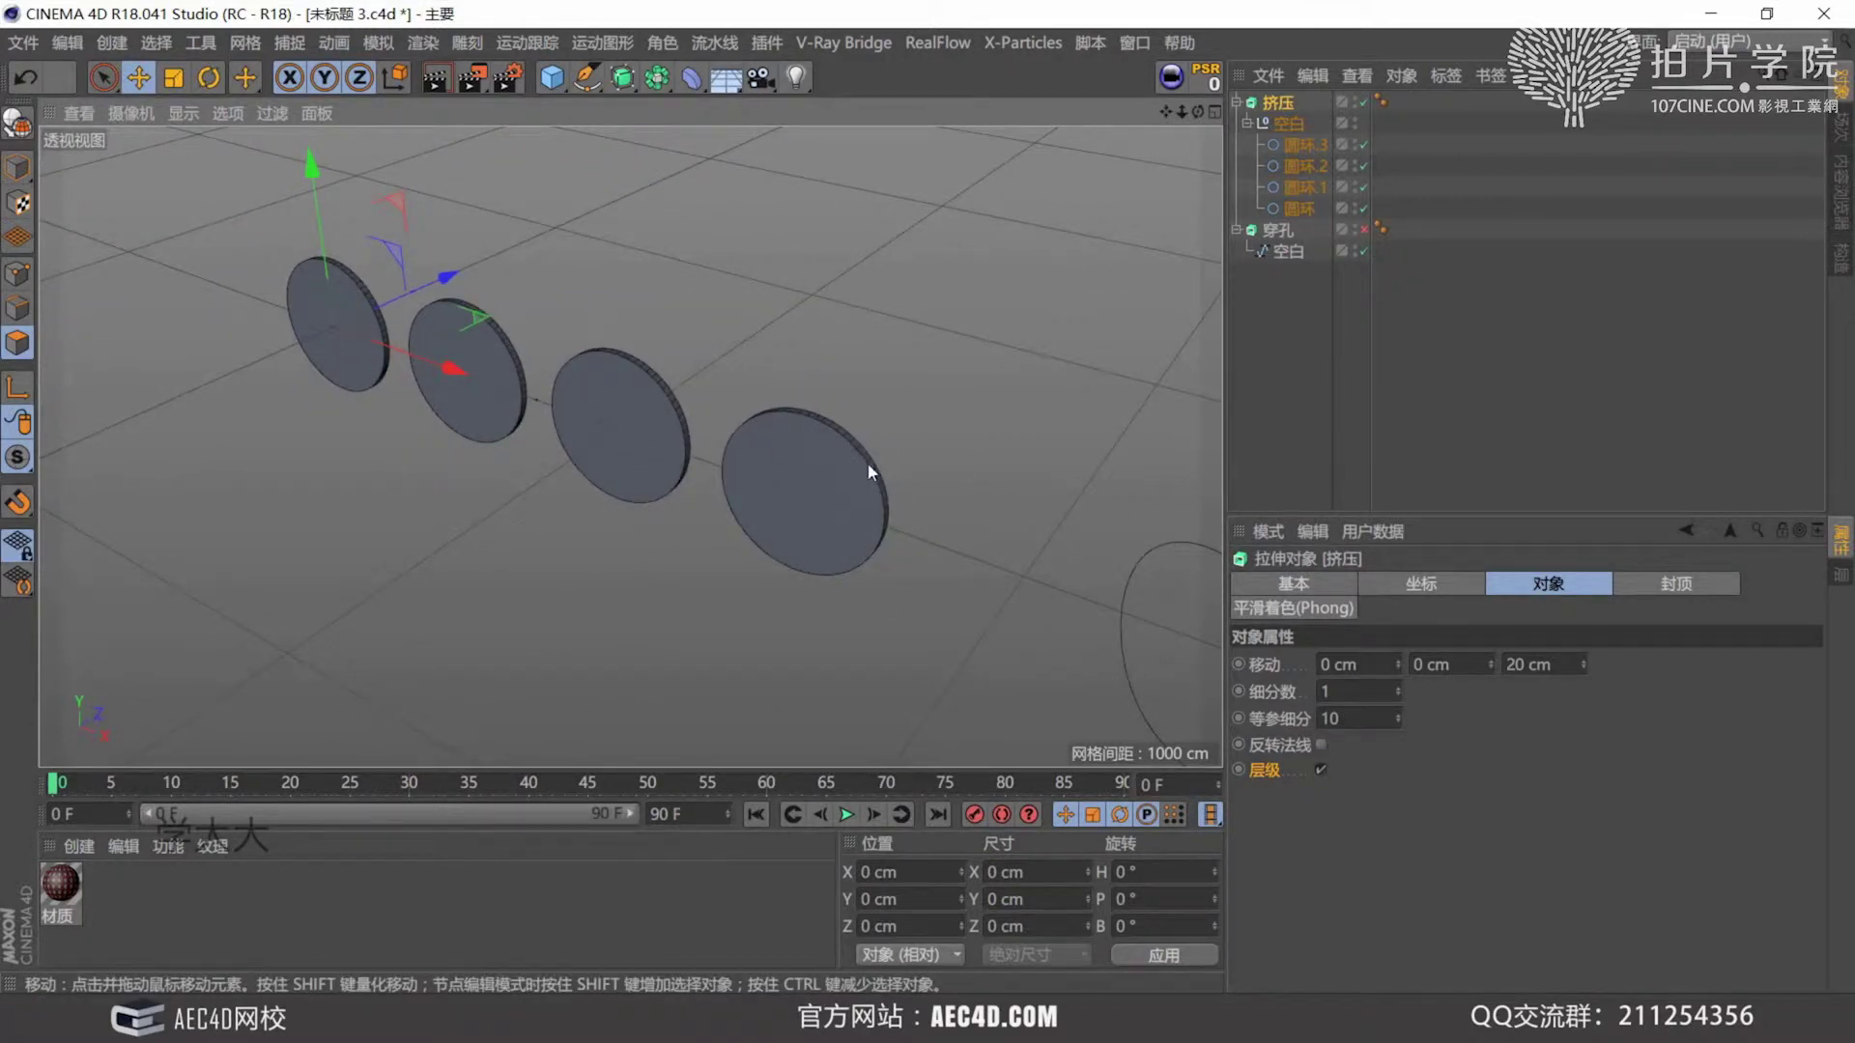
left_click(1663, 588)
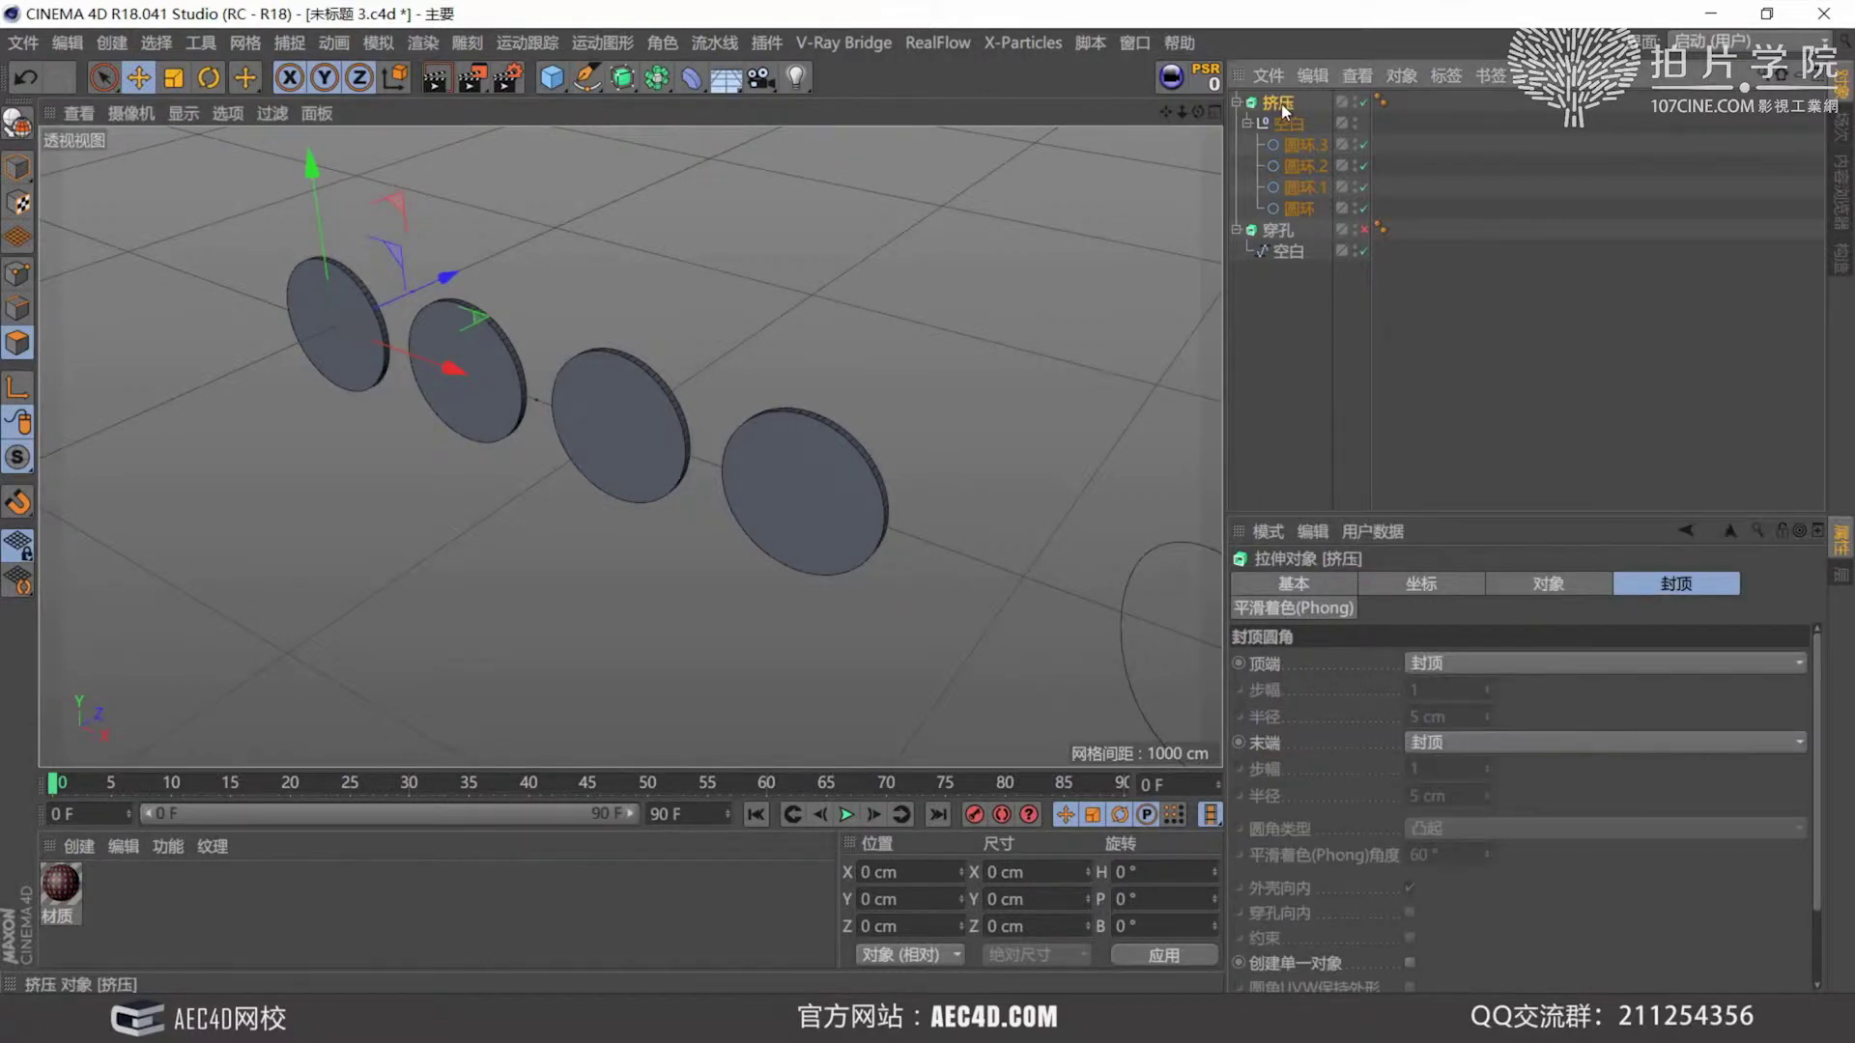
Delete the Extrude with its grouped circles and build a new circle spline inside a new Extrude generator.
key("Delete")
left_click(586, 79)
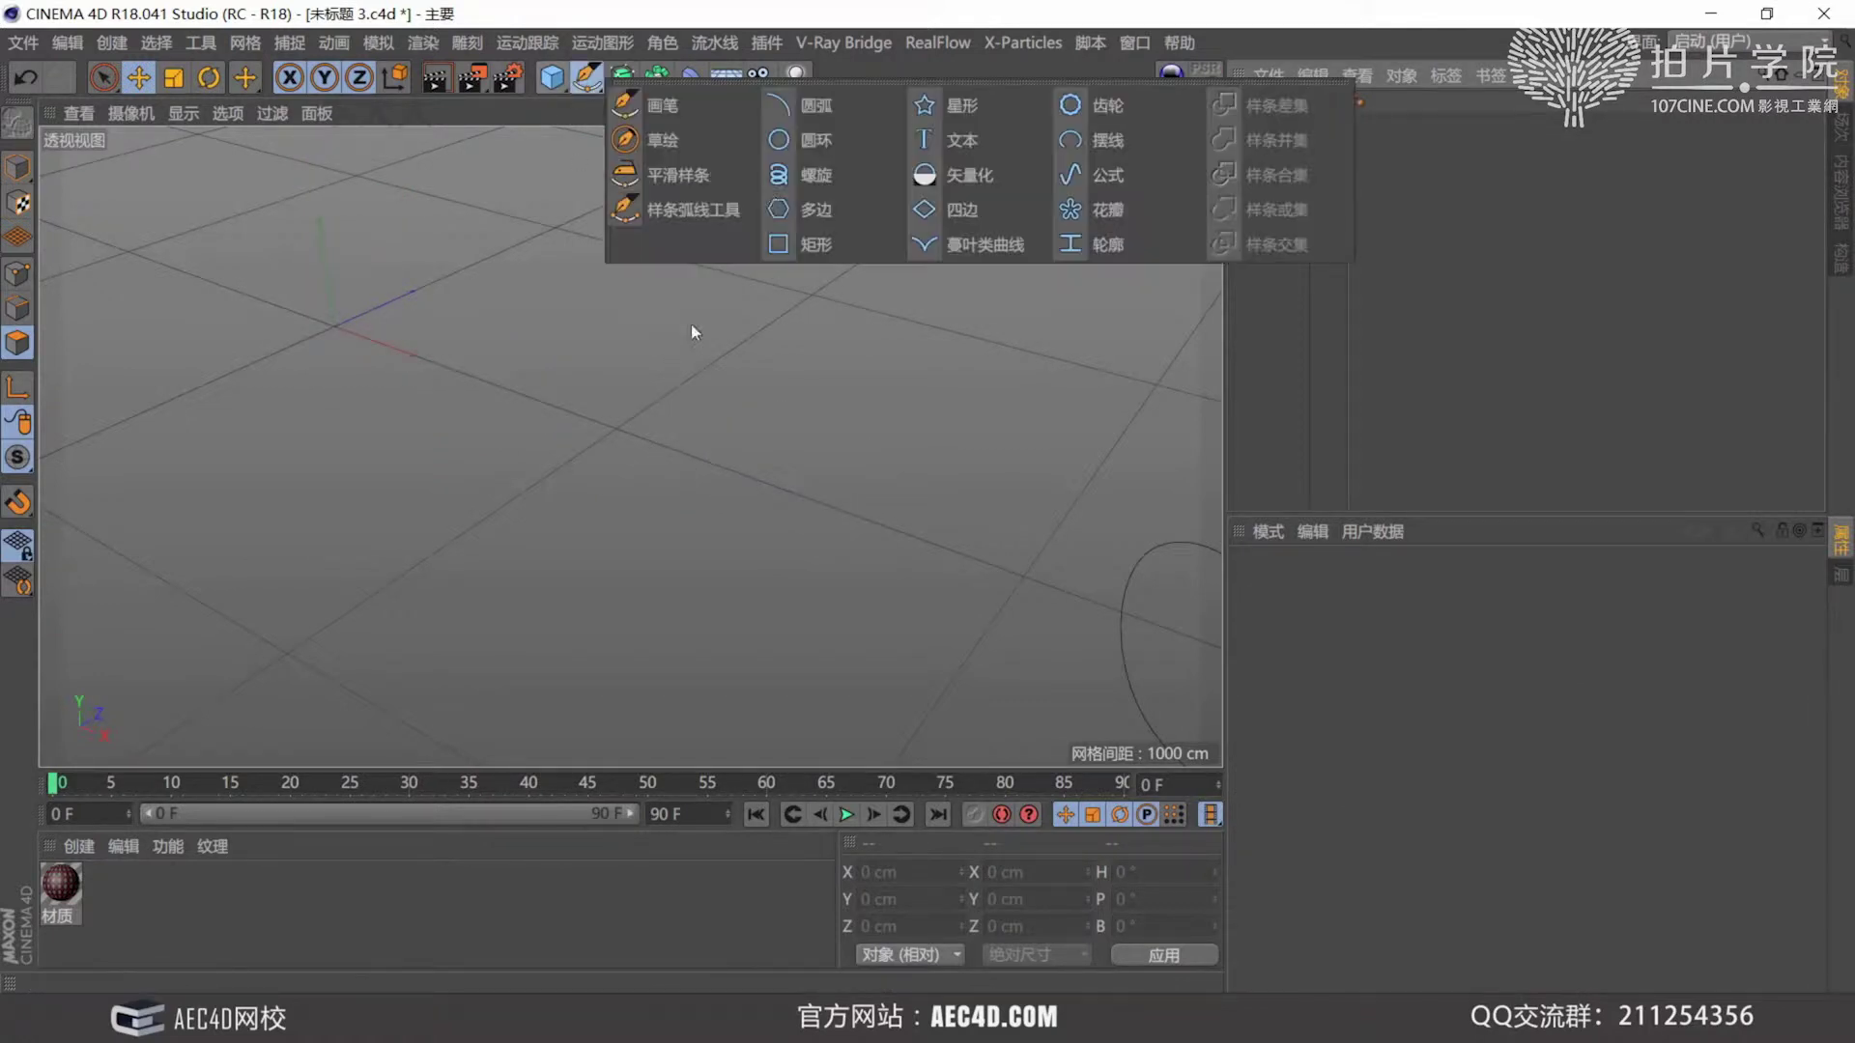
left_click(820, 128)
left_click(640, 82)
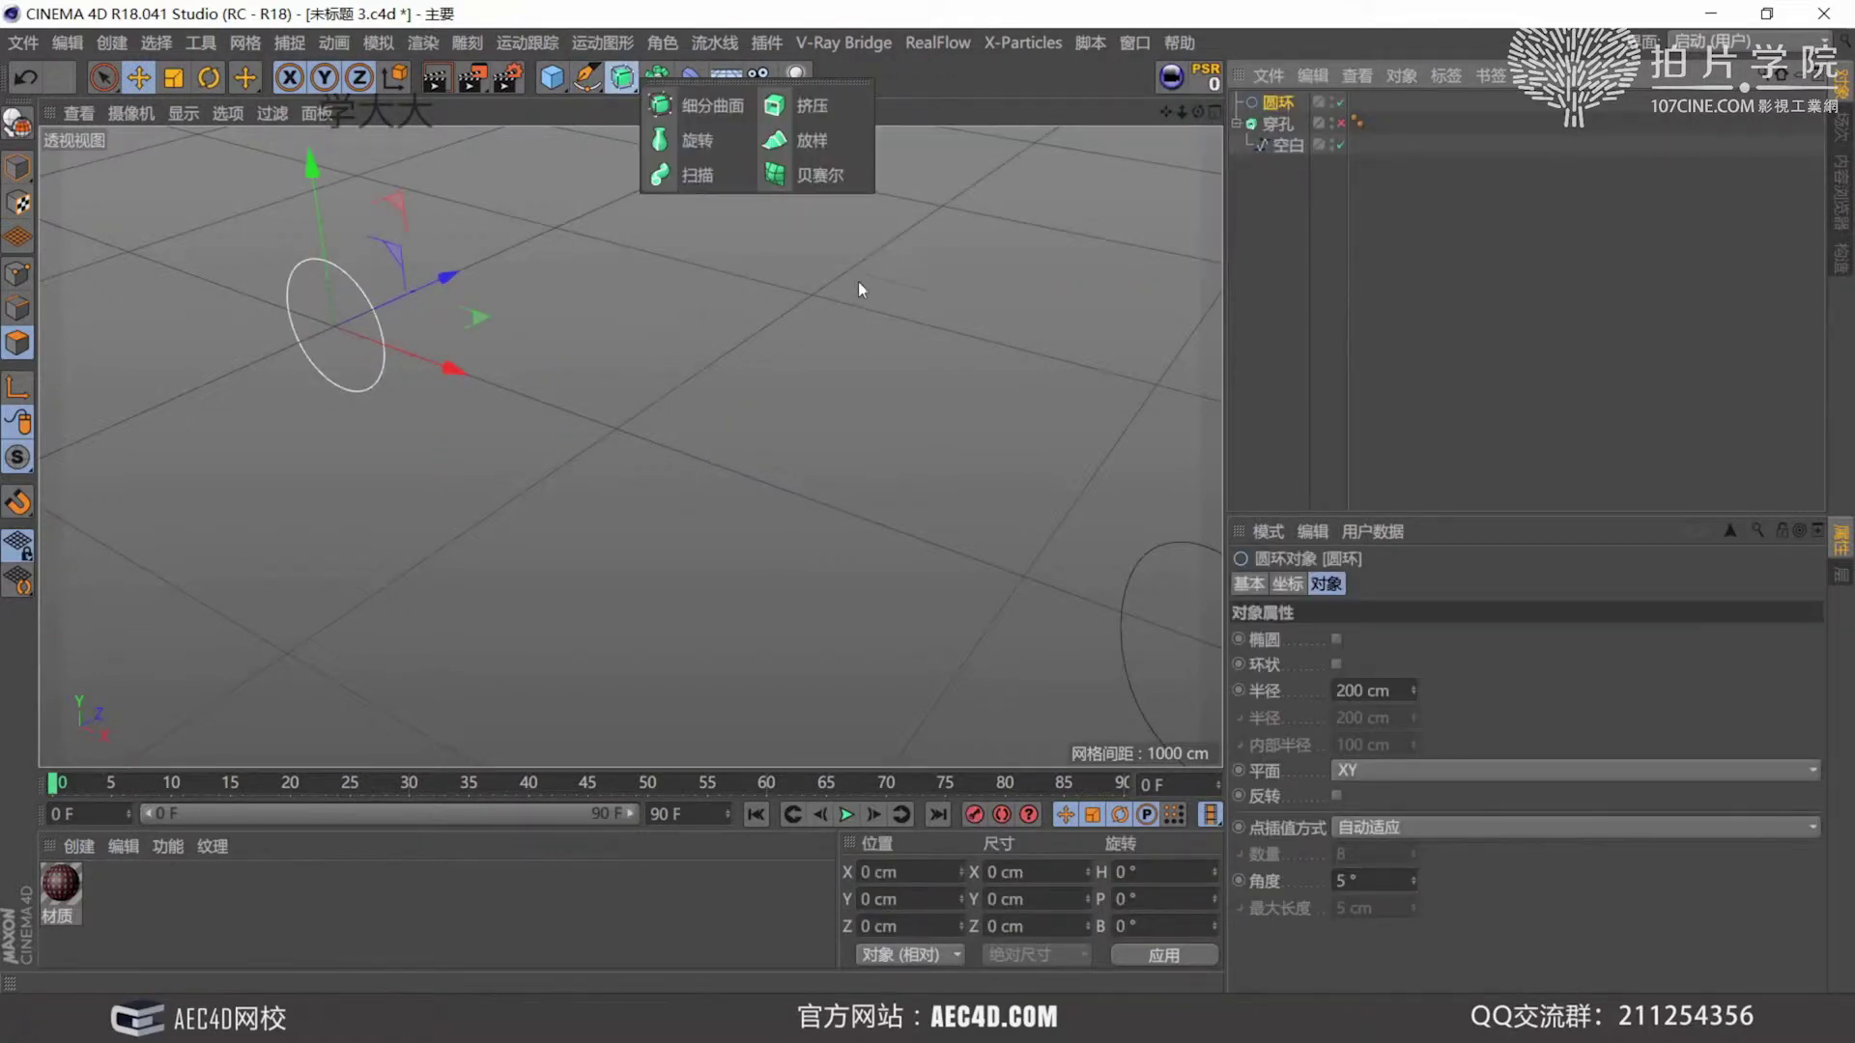
left_click(820, 113)
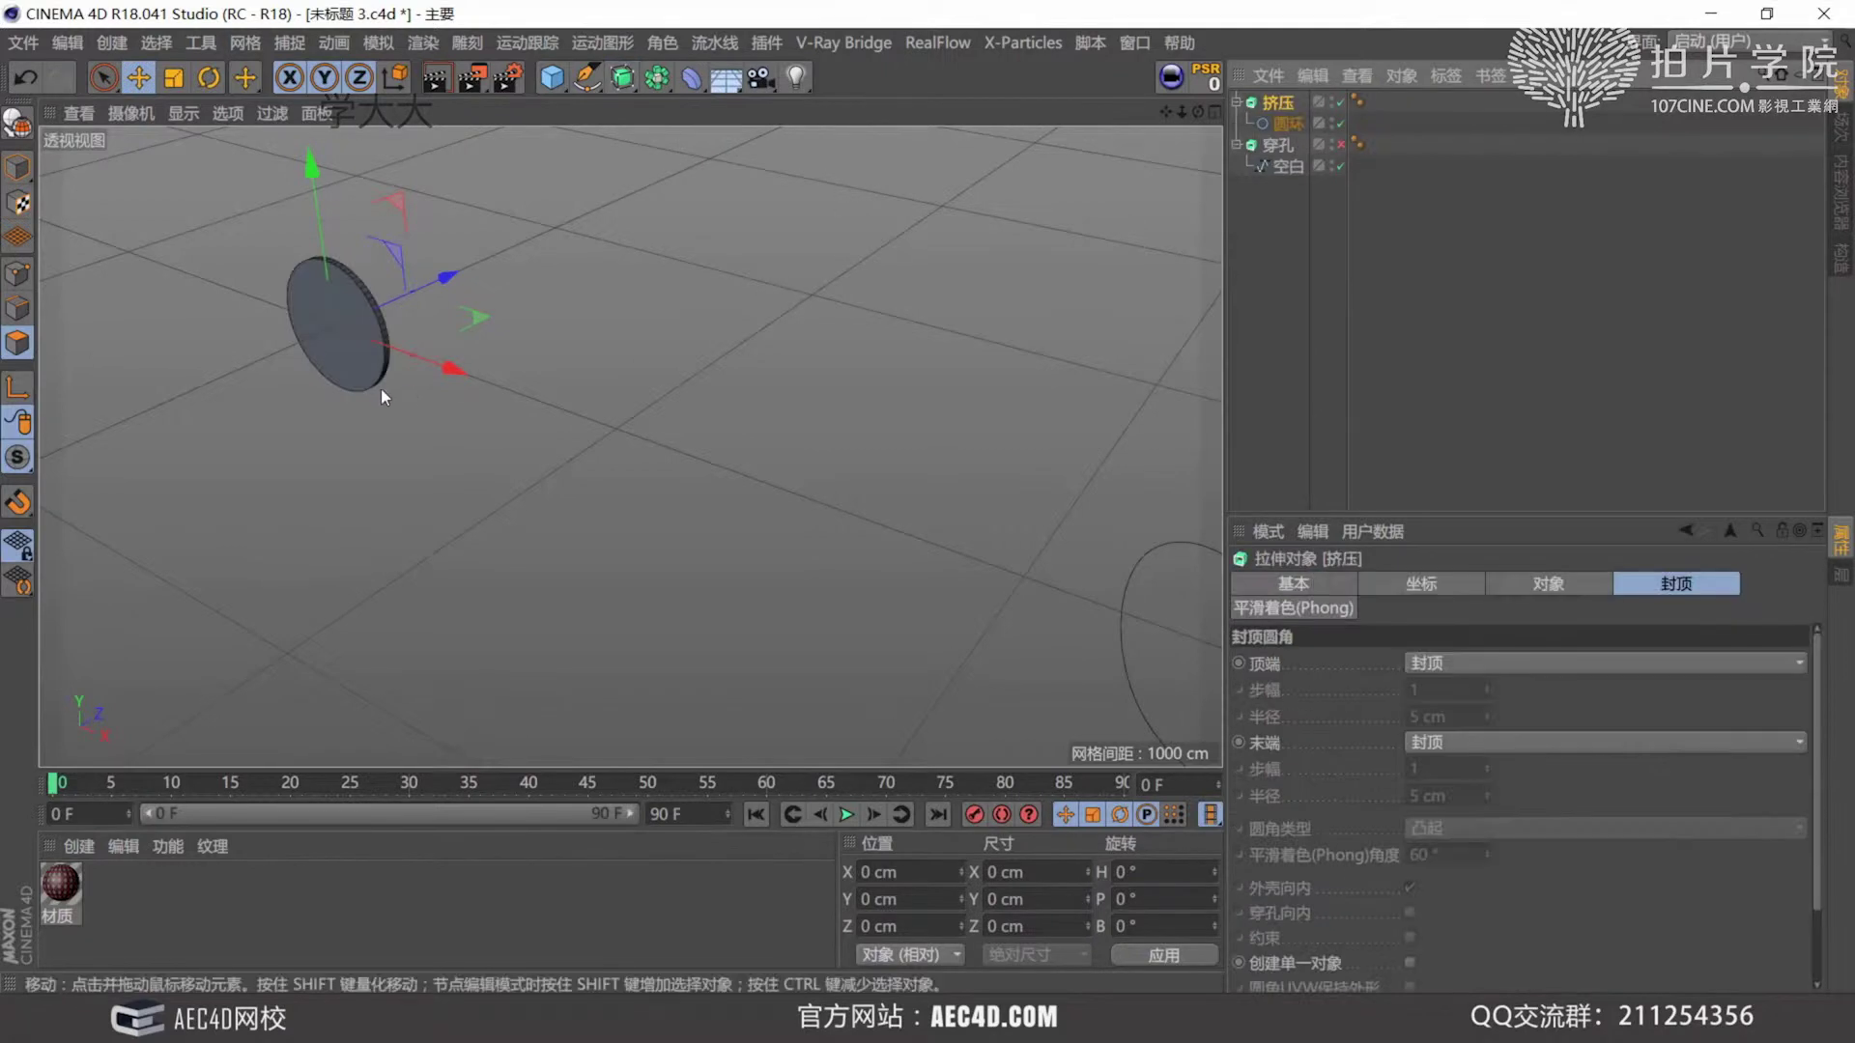
Set the new Extrude's Z movement to 46 cm.
scroll(381, 388, "up", 4)
middle_click_drag(381, 389, 567, 500, "alt")
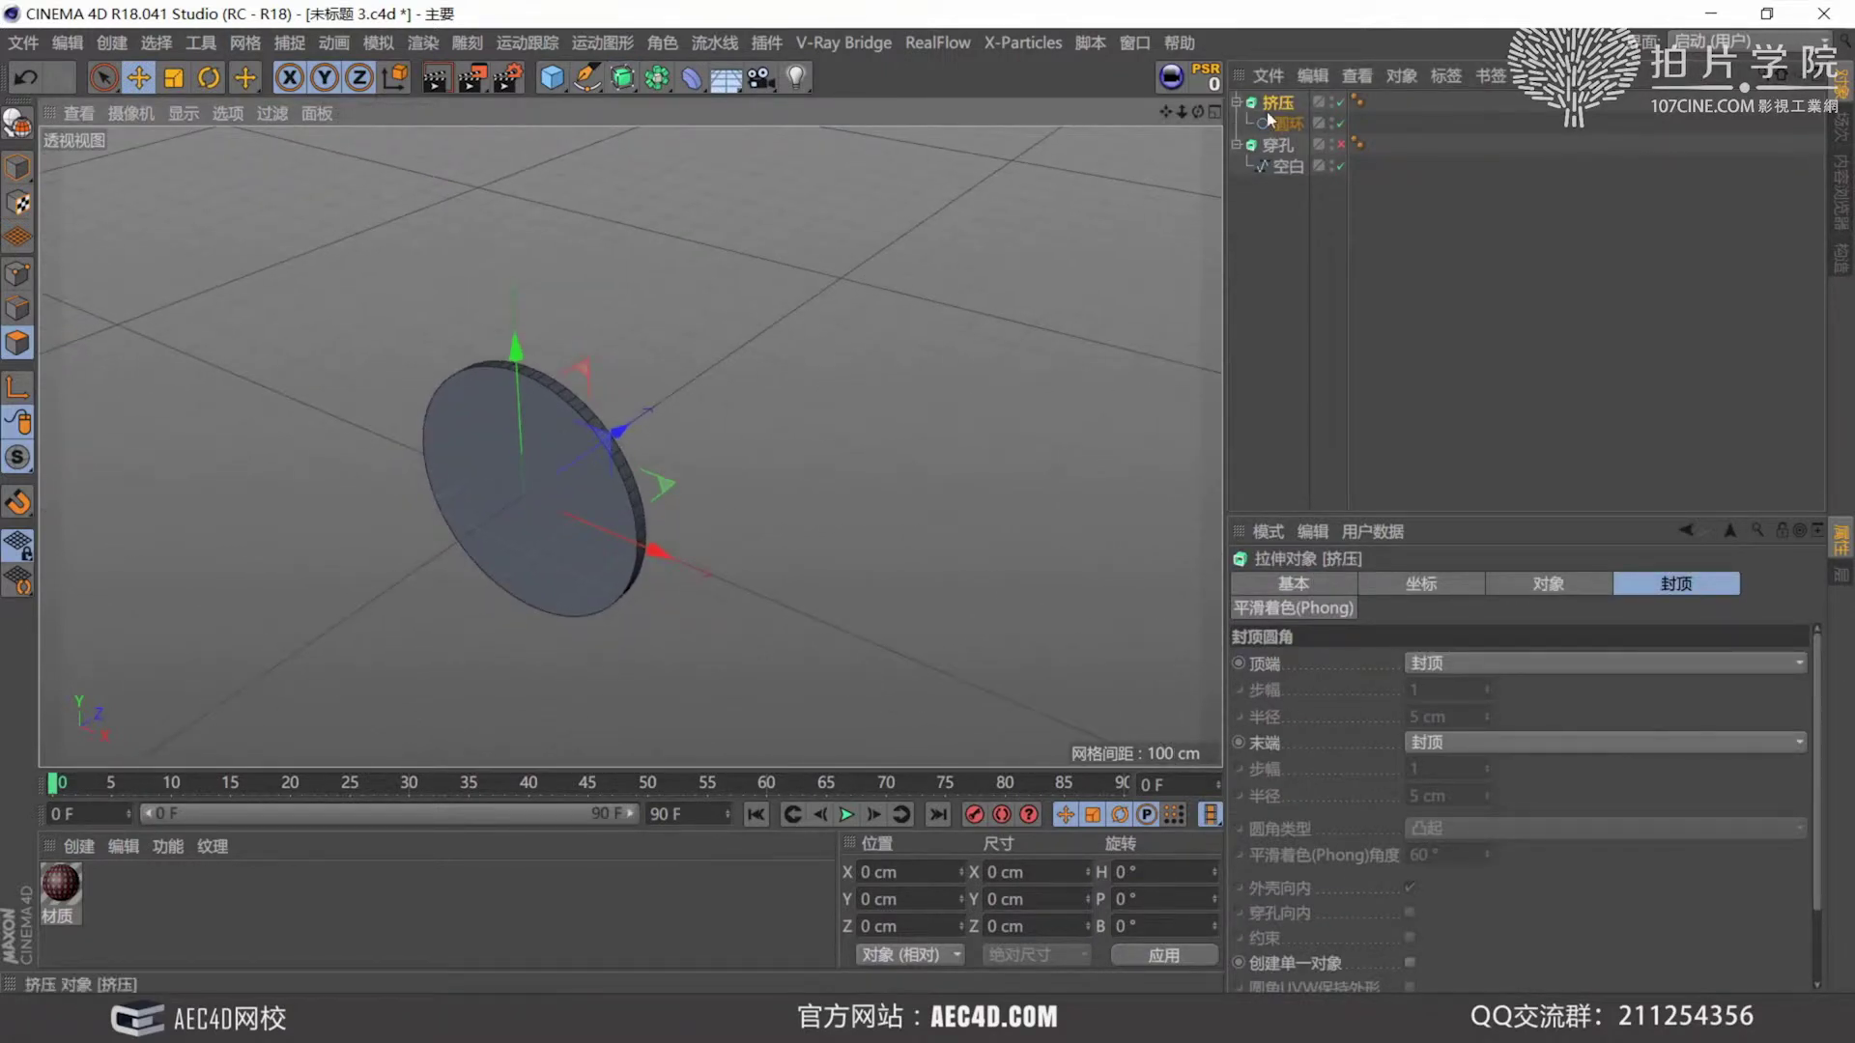
left_click(1502, 584)
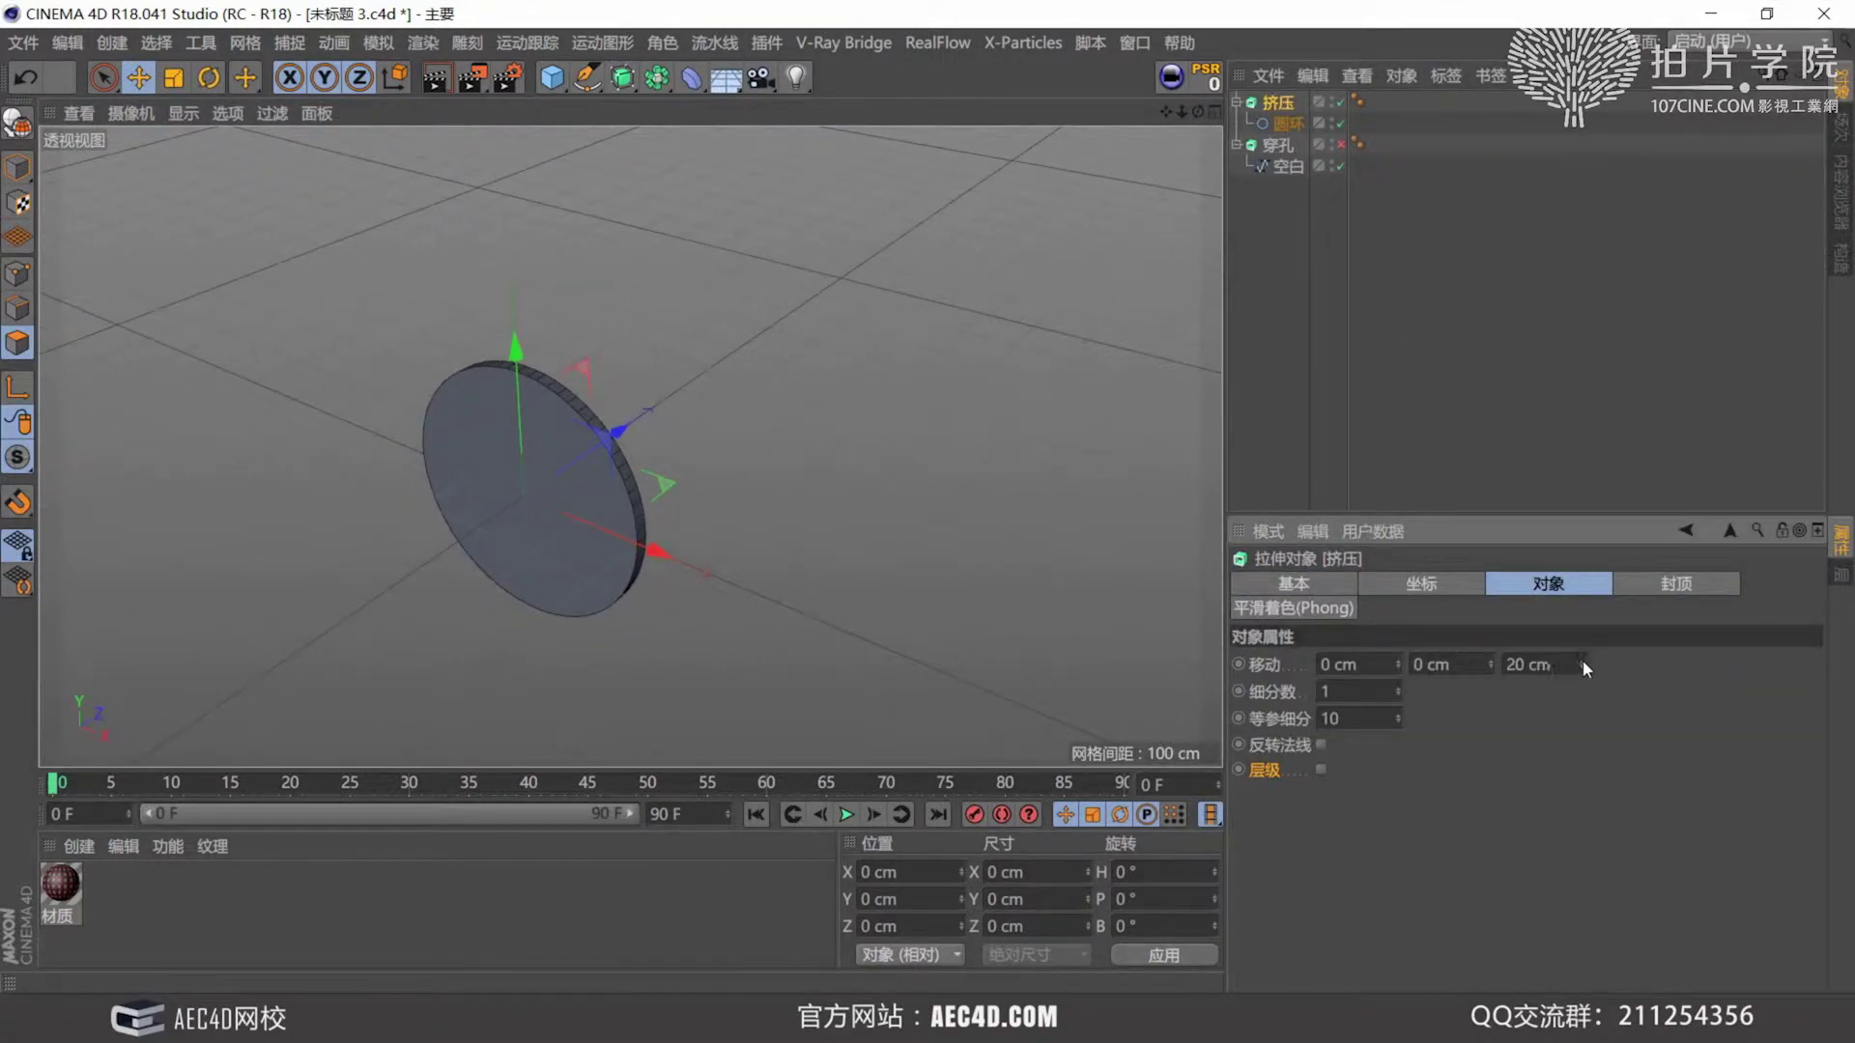
left_click_drag(1582, 663, 1633, 663)
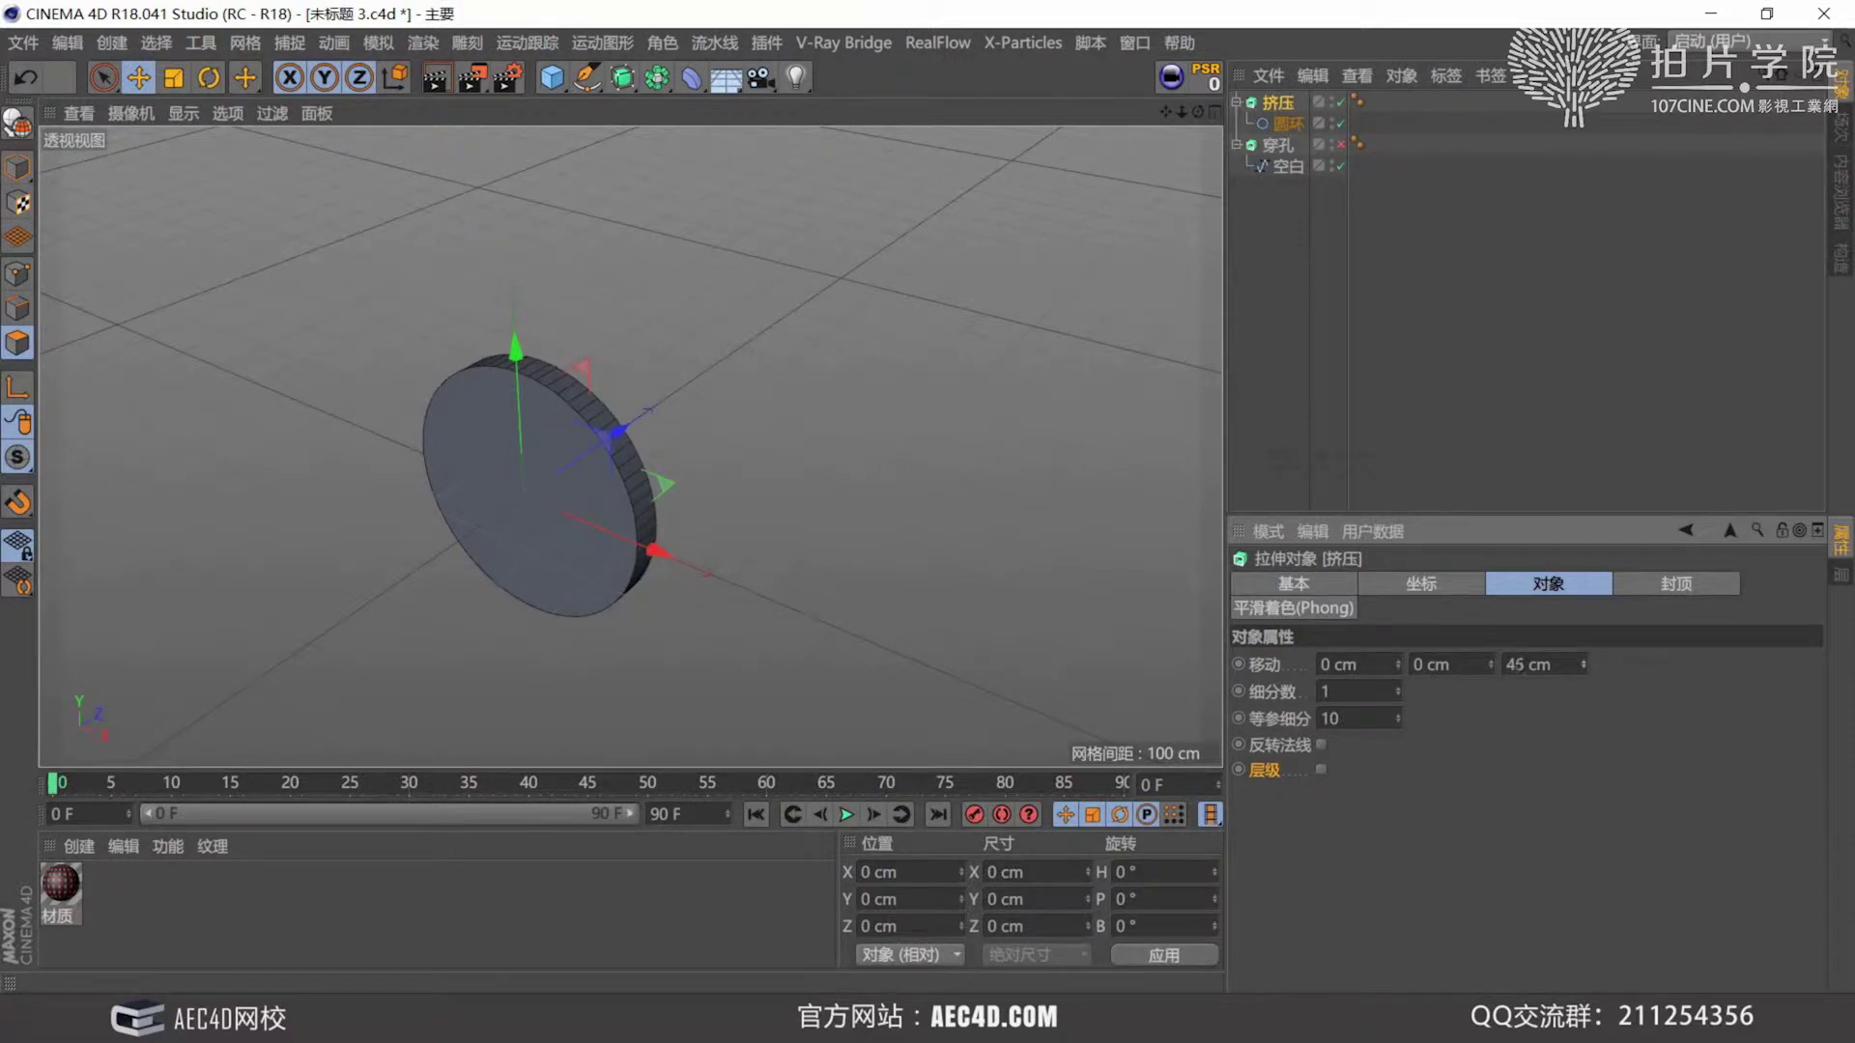
scroll(618, 524, "up", 3)
left_click(1274, 105)
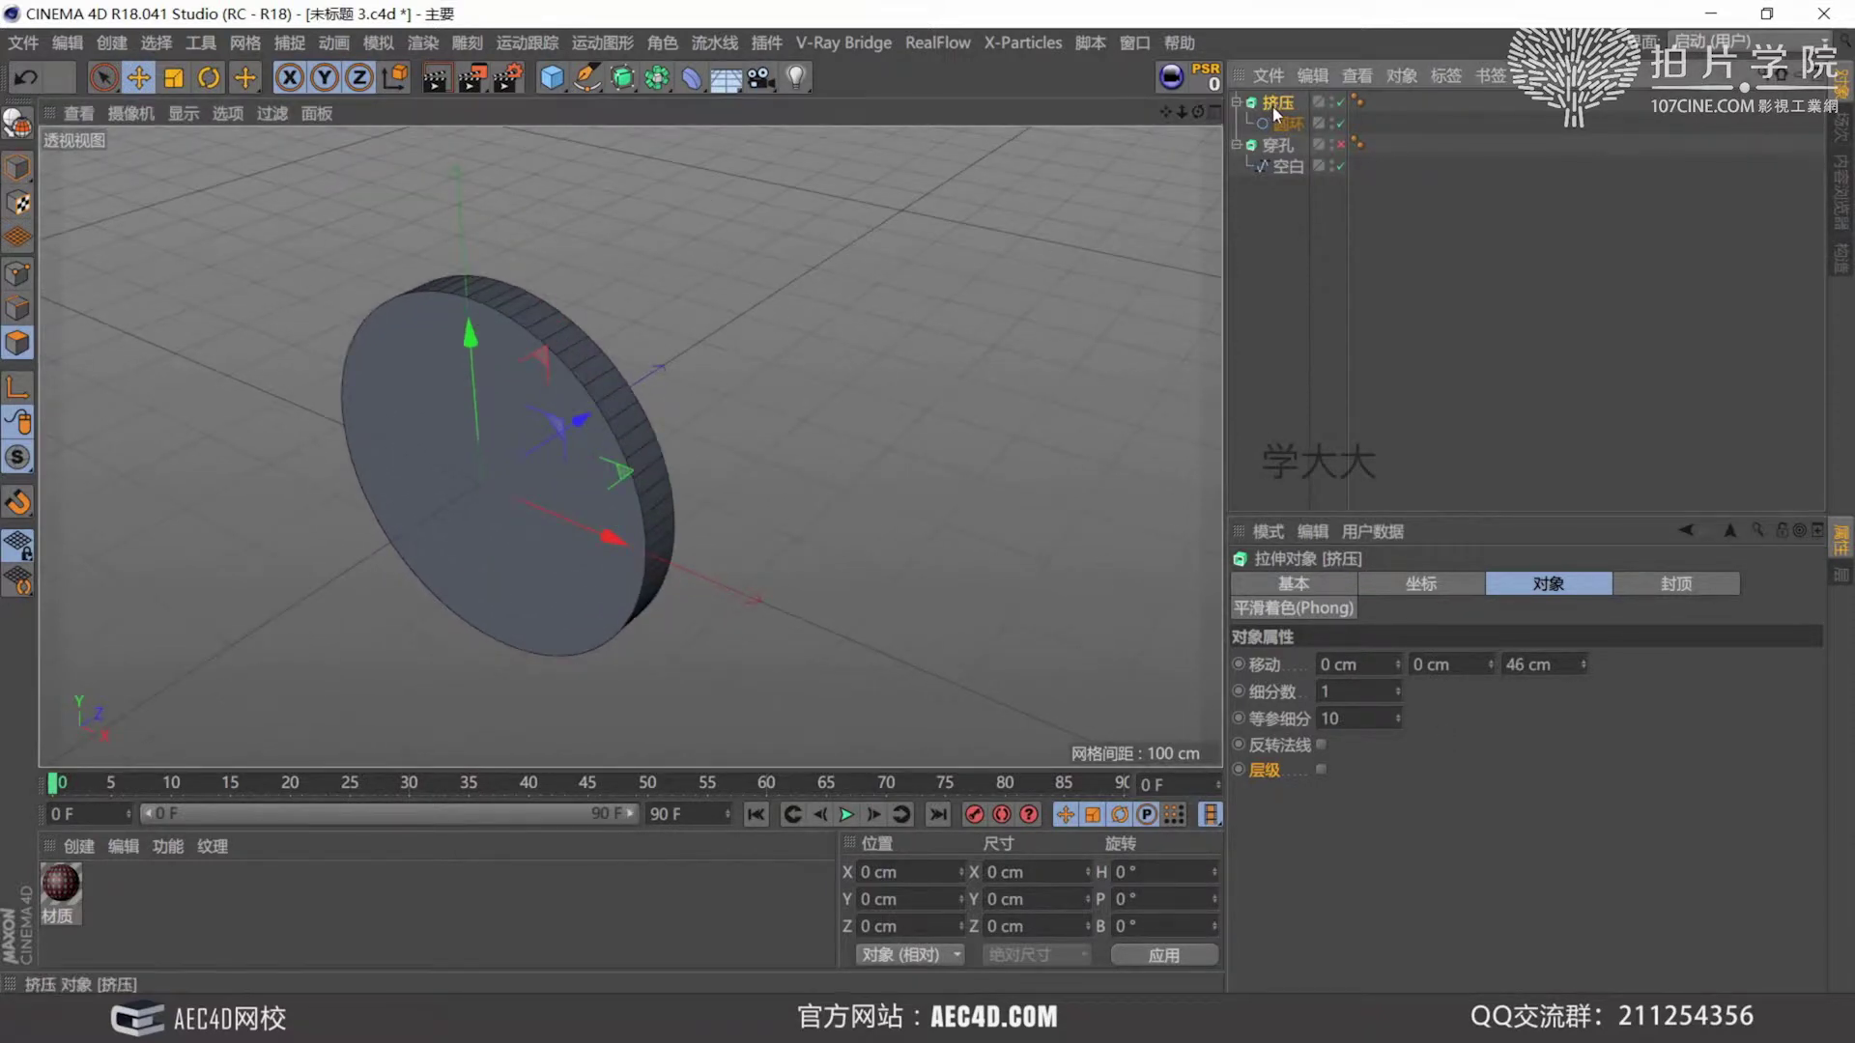
Set the Extrude's start cap (顶端) to the fillet cap 圆角封顶 and inspect the bevelled front edge.
left_click(1668, 584)
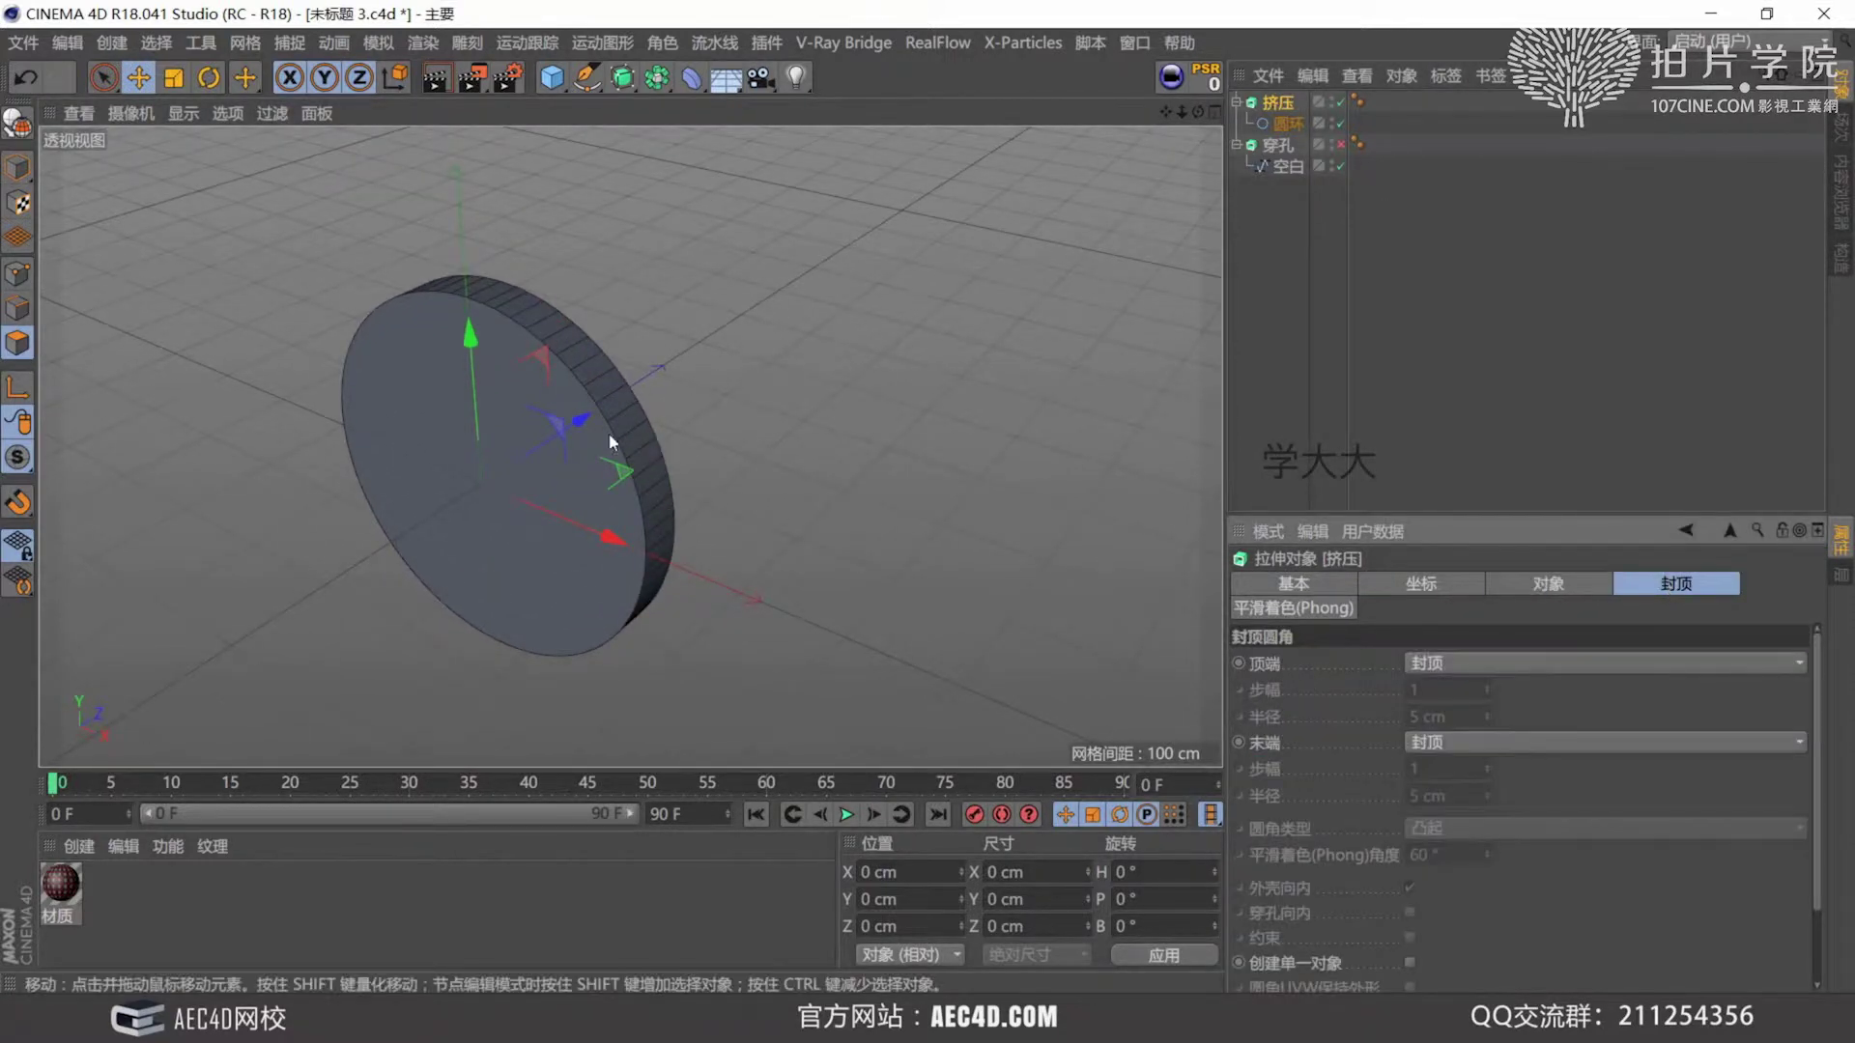
left_click_drag(612, 439, 566, 431, "alt")
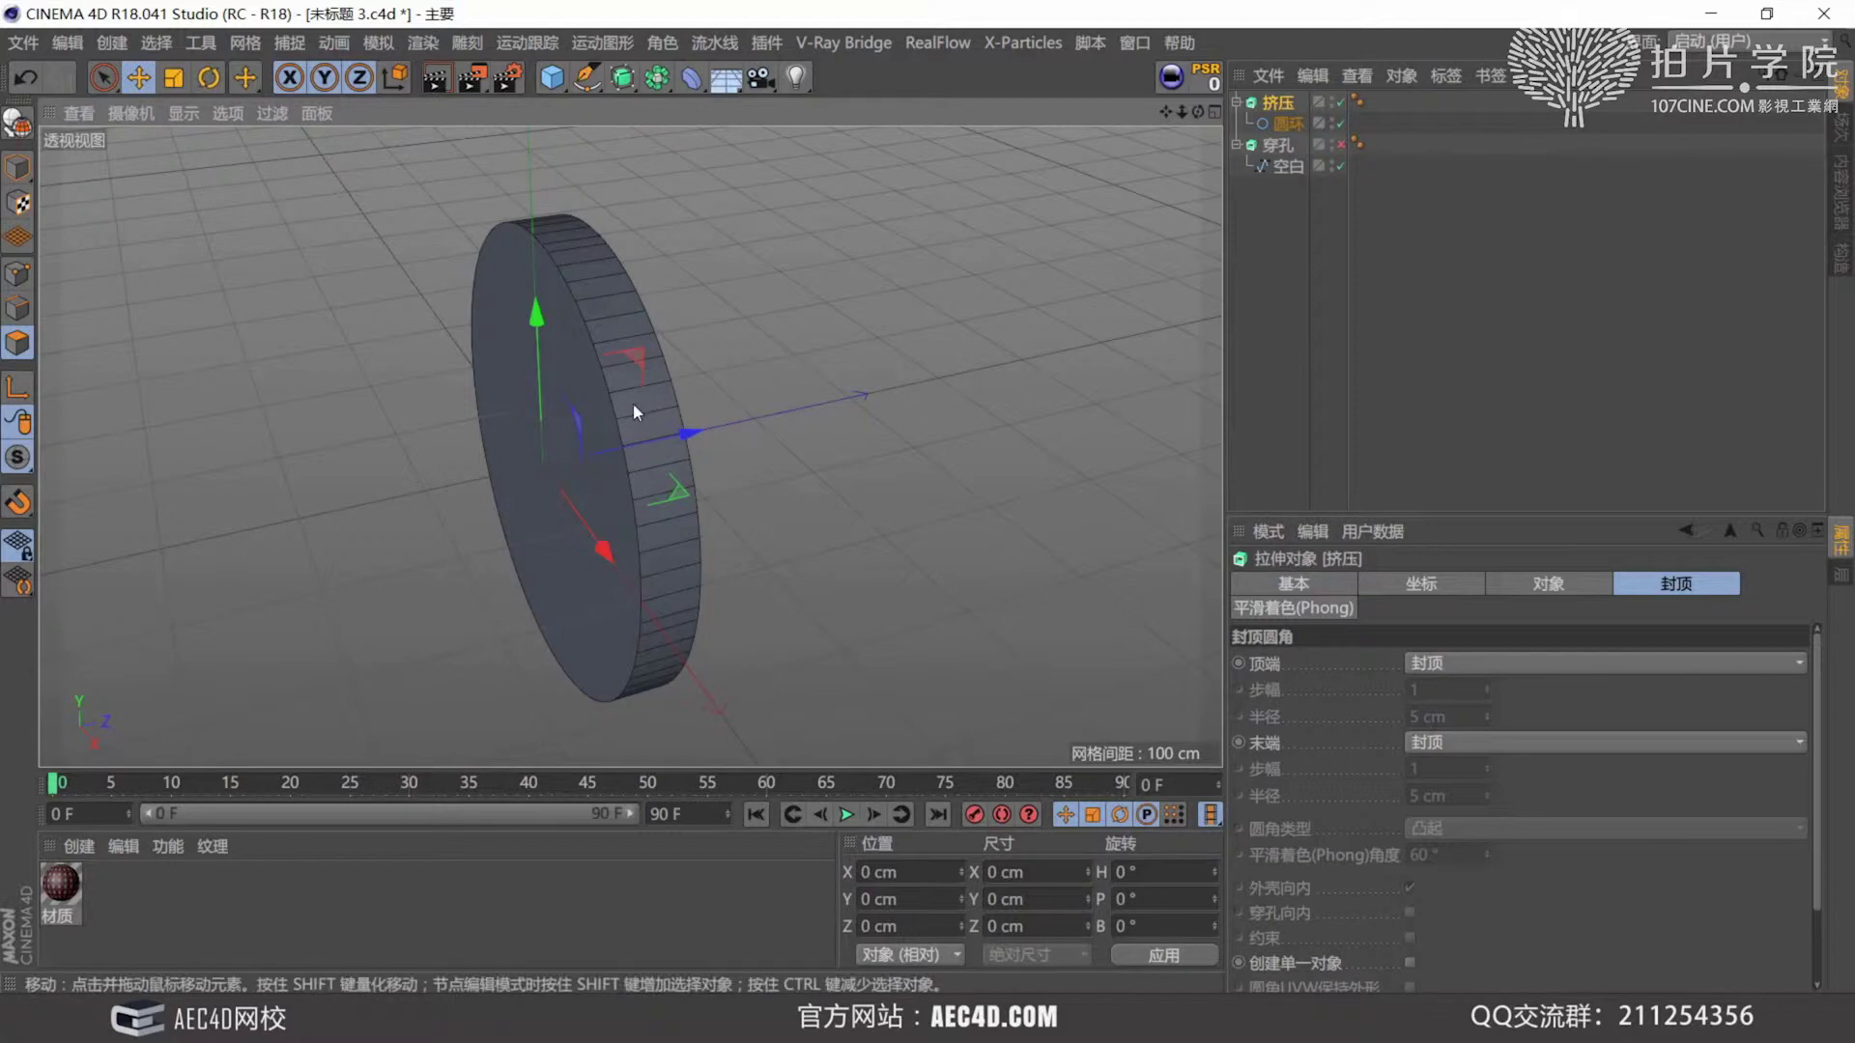
left_click_drag(594, 399, 737, 362, "alt")
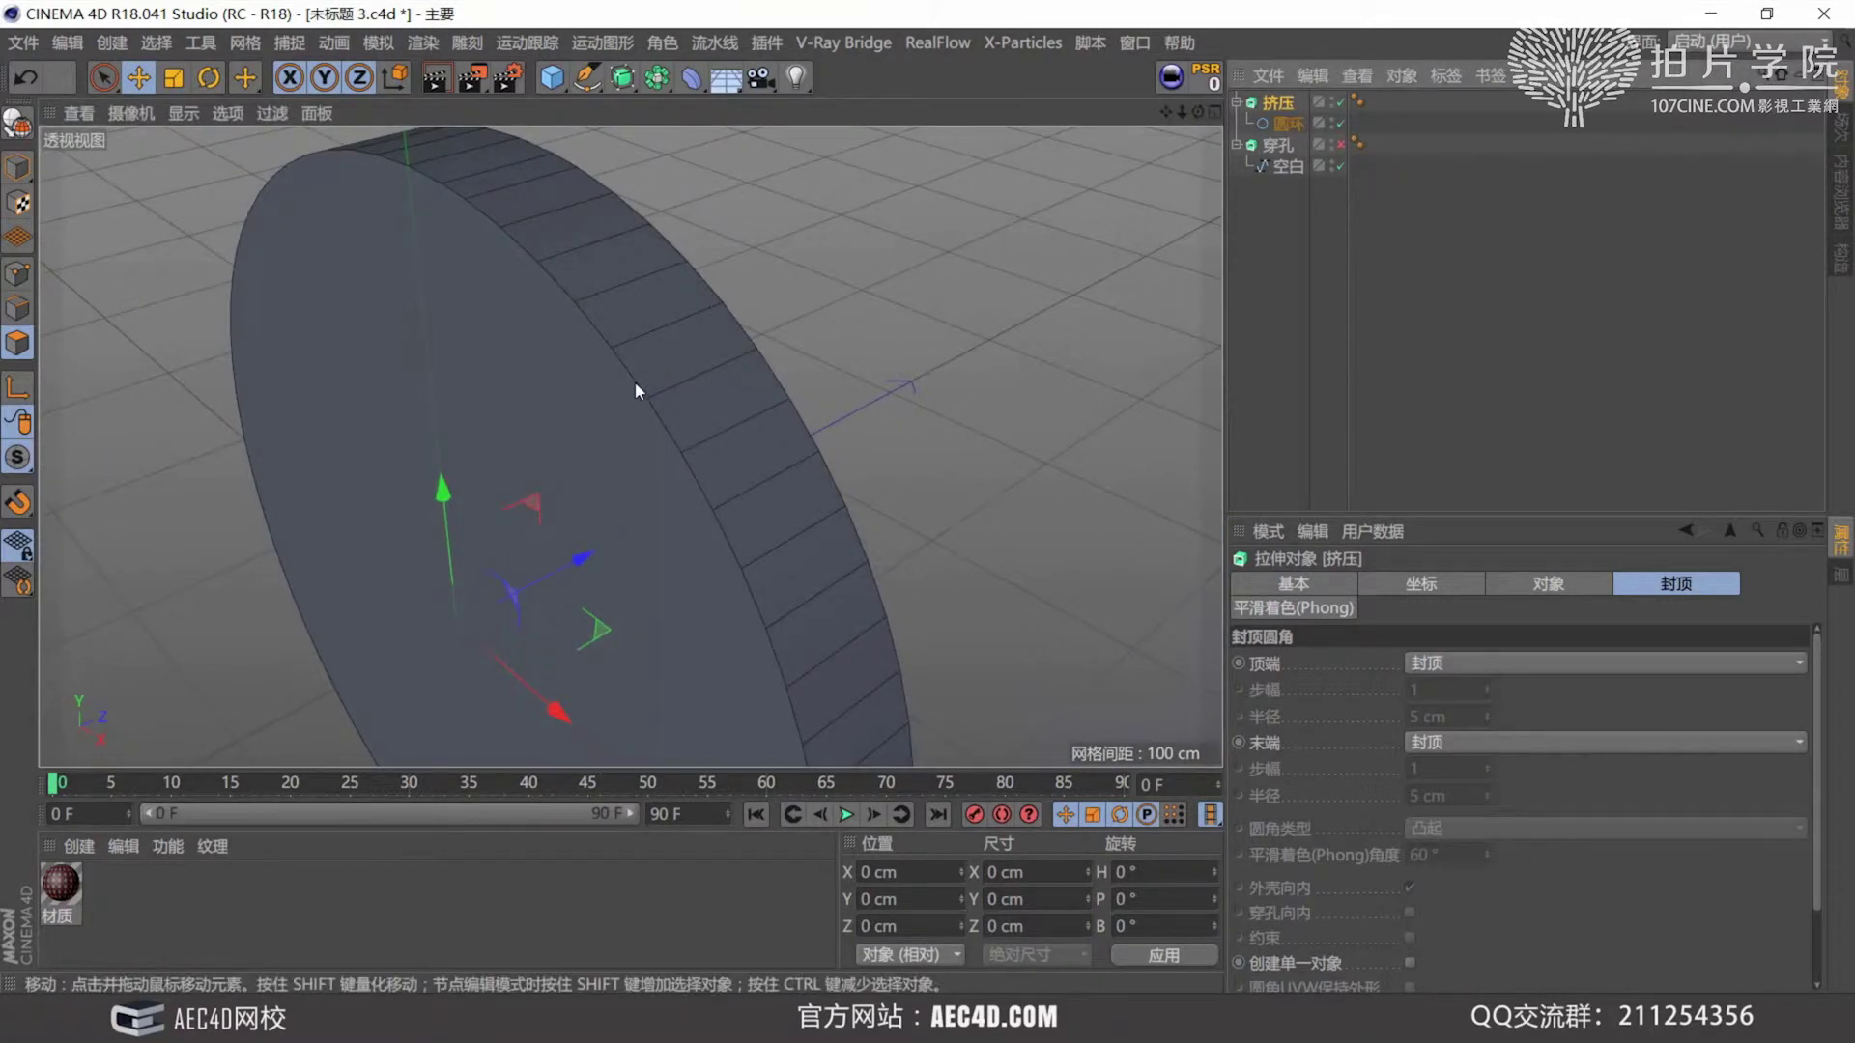
left_click(1452, 661)
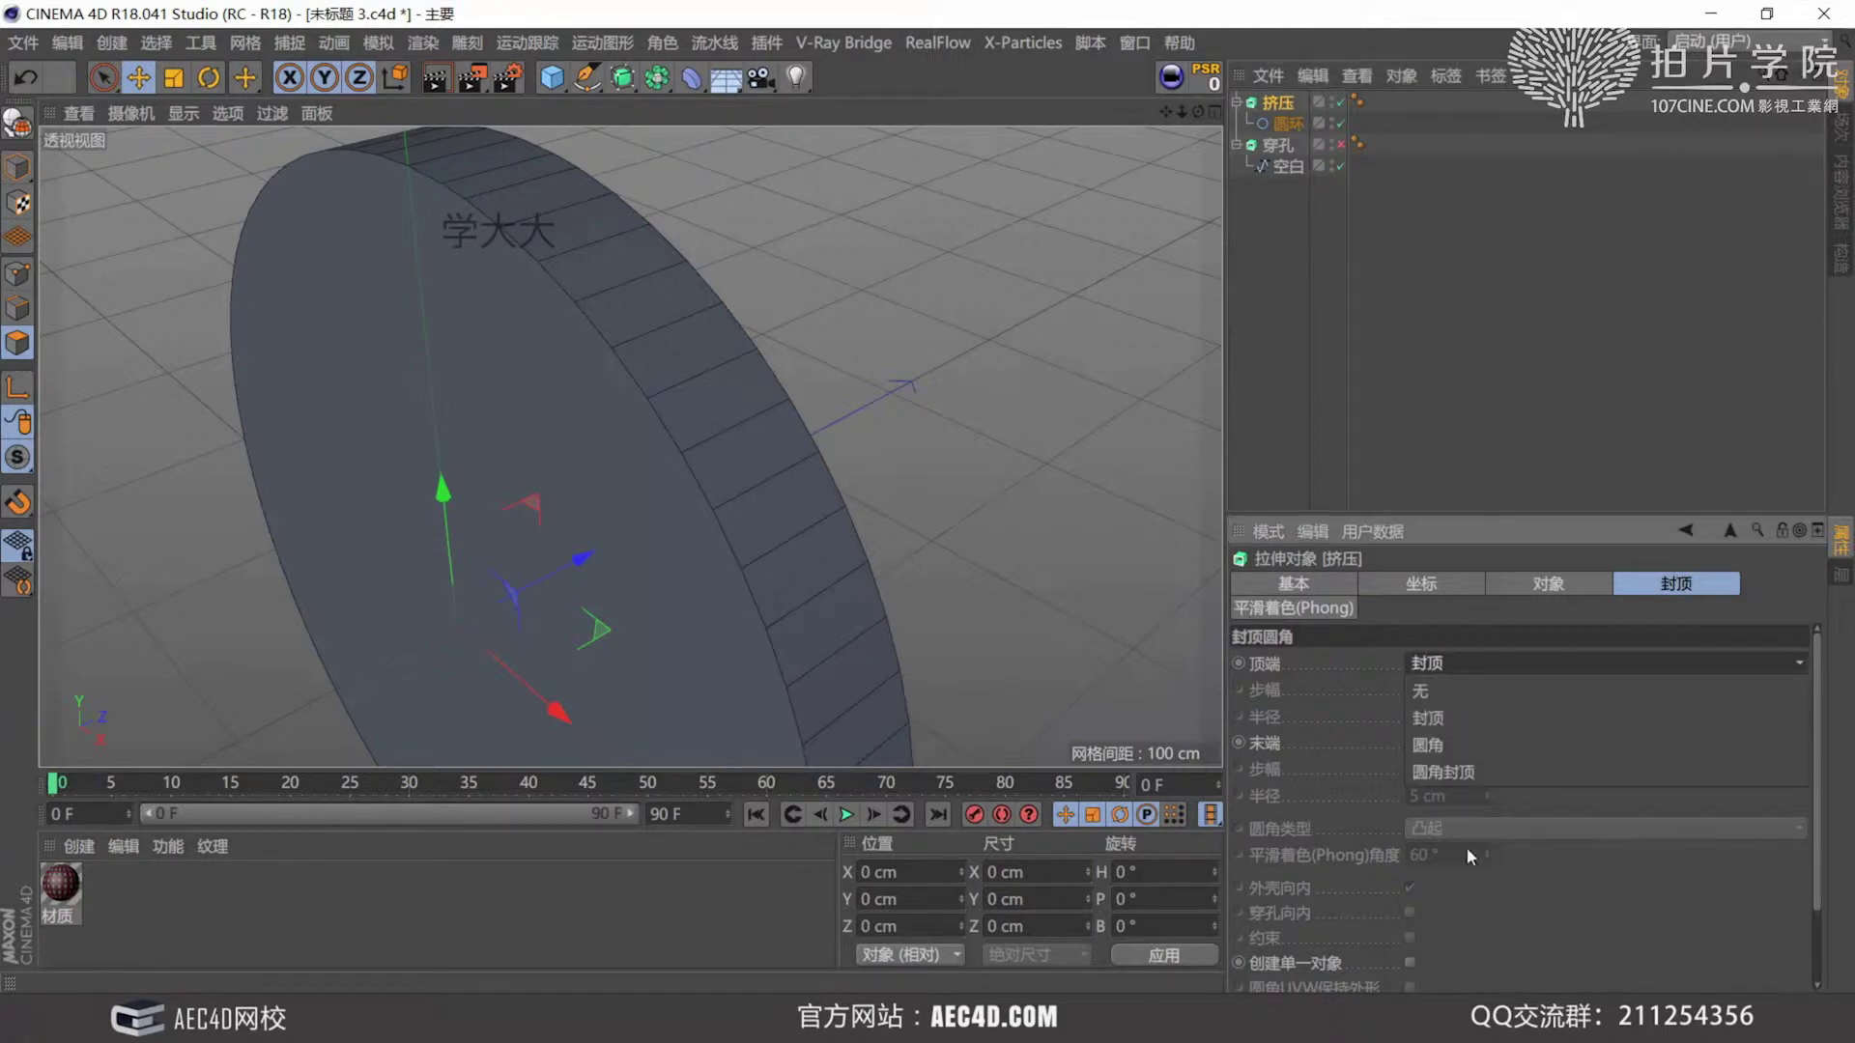
left_click(1454, 773)
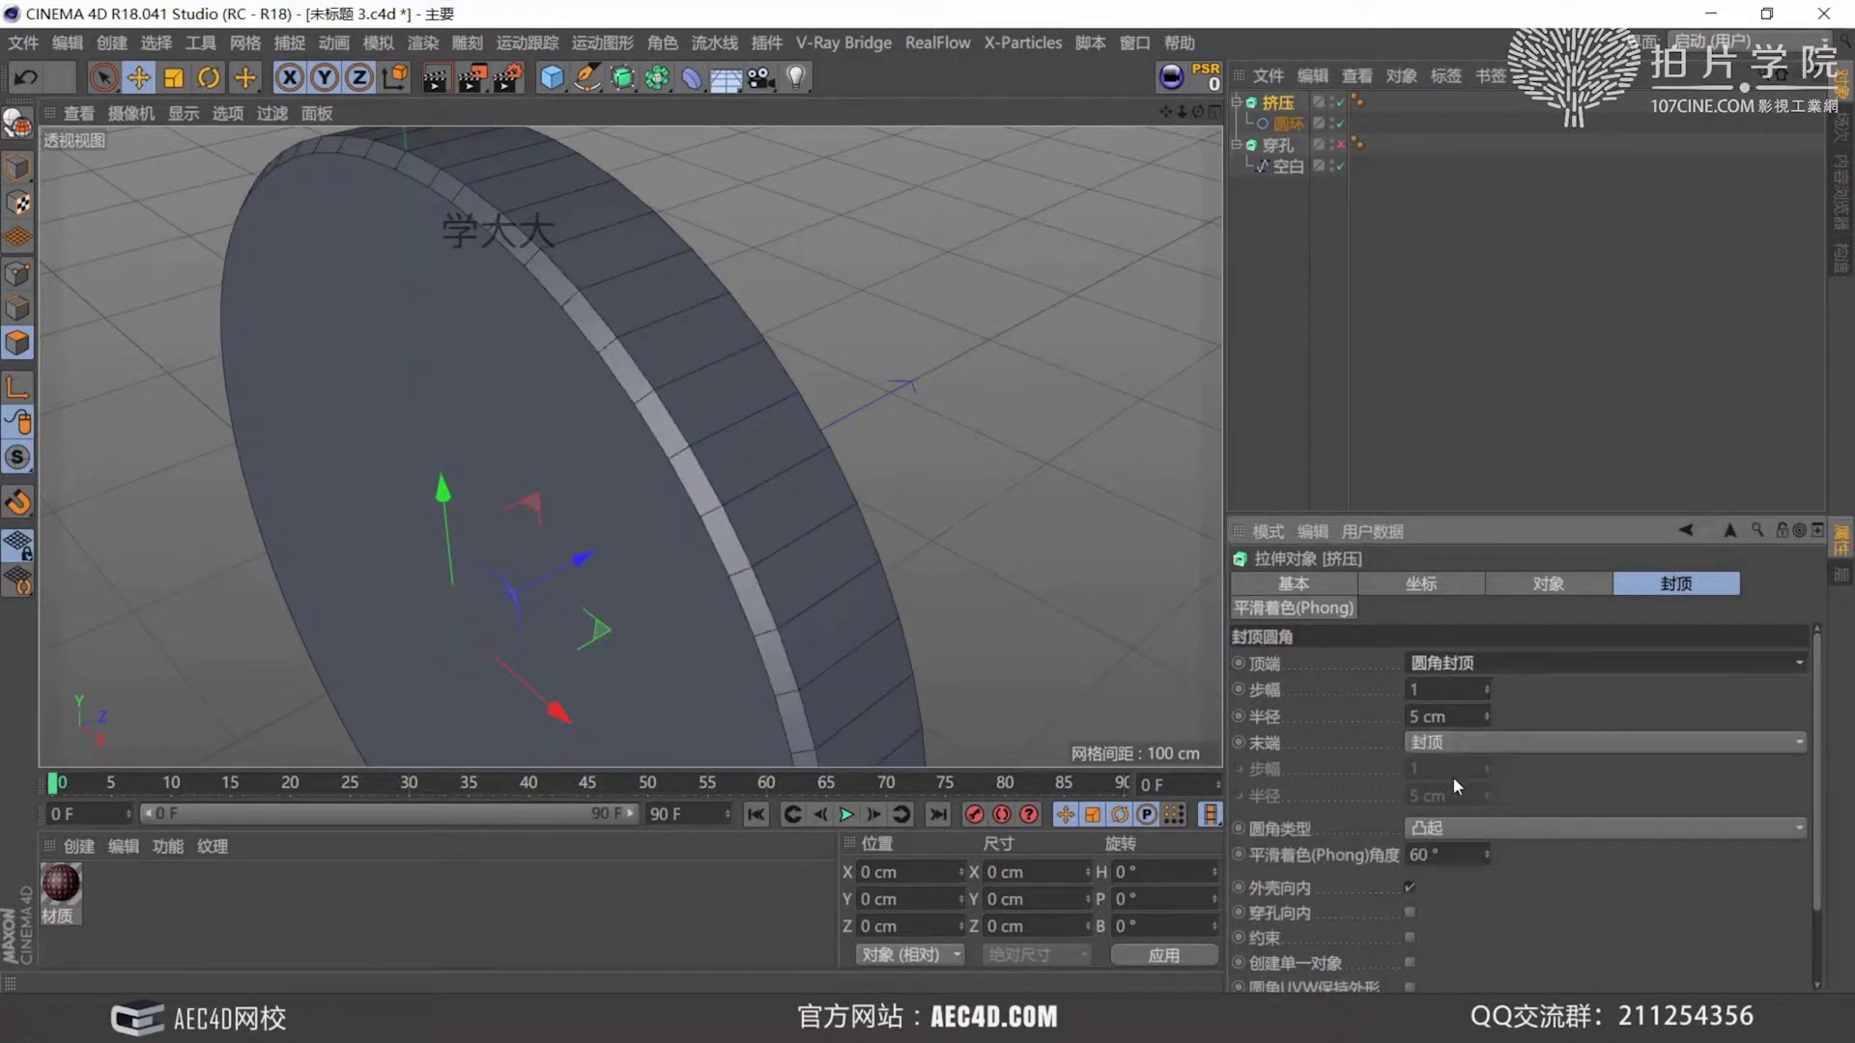
scroll(692, 449, "up", 2)
mouse_move(693, 449)
left_mouse_down("alt")
mouse_move(703, 415)
mouse_move(666, 471)
left_mouse_up("alt")
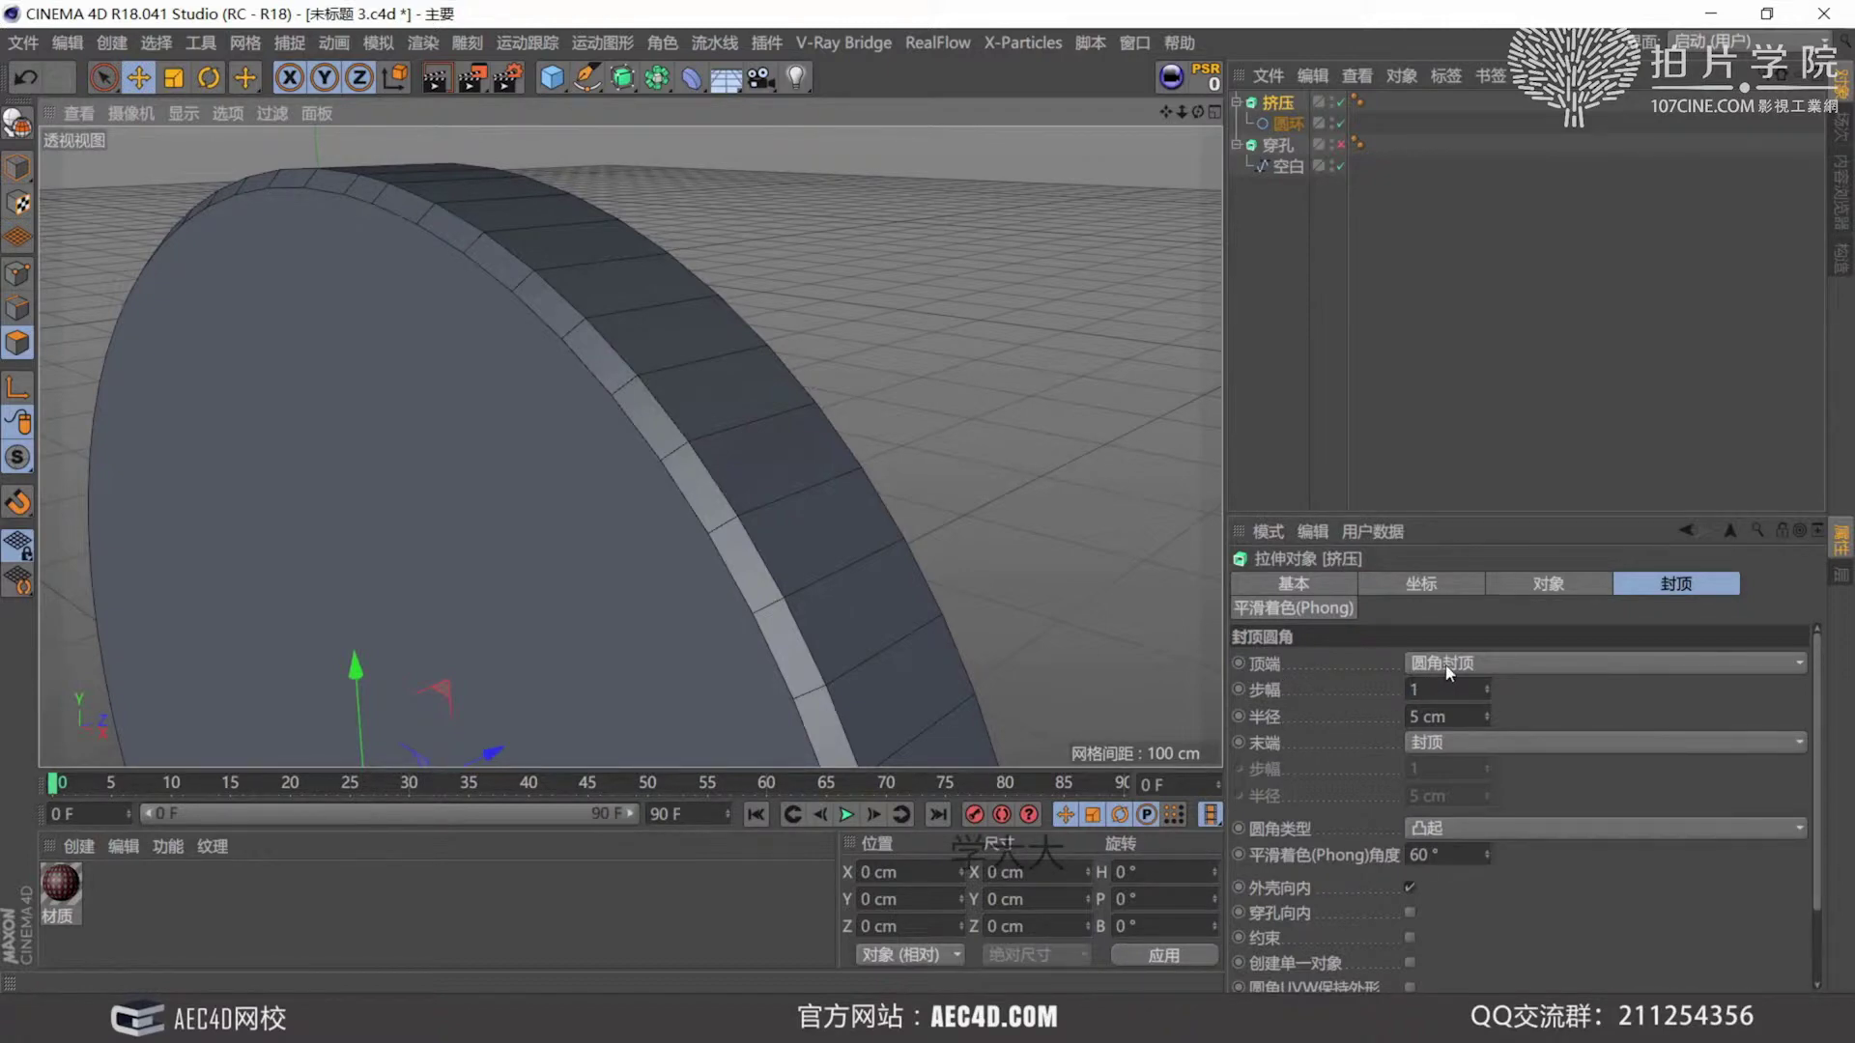
mouse_move(861, 541)
left_mouse_down("alt")
mouse_move(514, 517)
mouse_move(664, 547)
mouse_move(646, 542)
mouse_move(869, 550)
left_mouse_up("alt")
Set the Extrude's end cap (末端) to 圆角封顶 and inspect the back edge of the disc.
left_click(1420, 742)
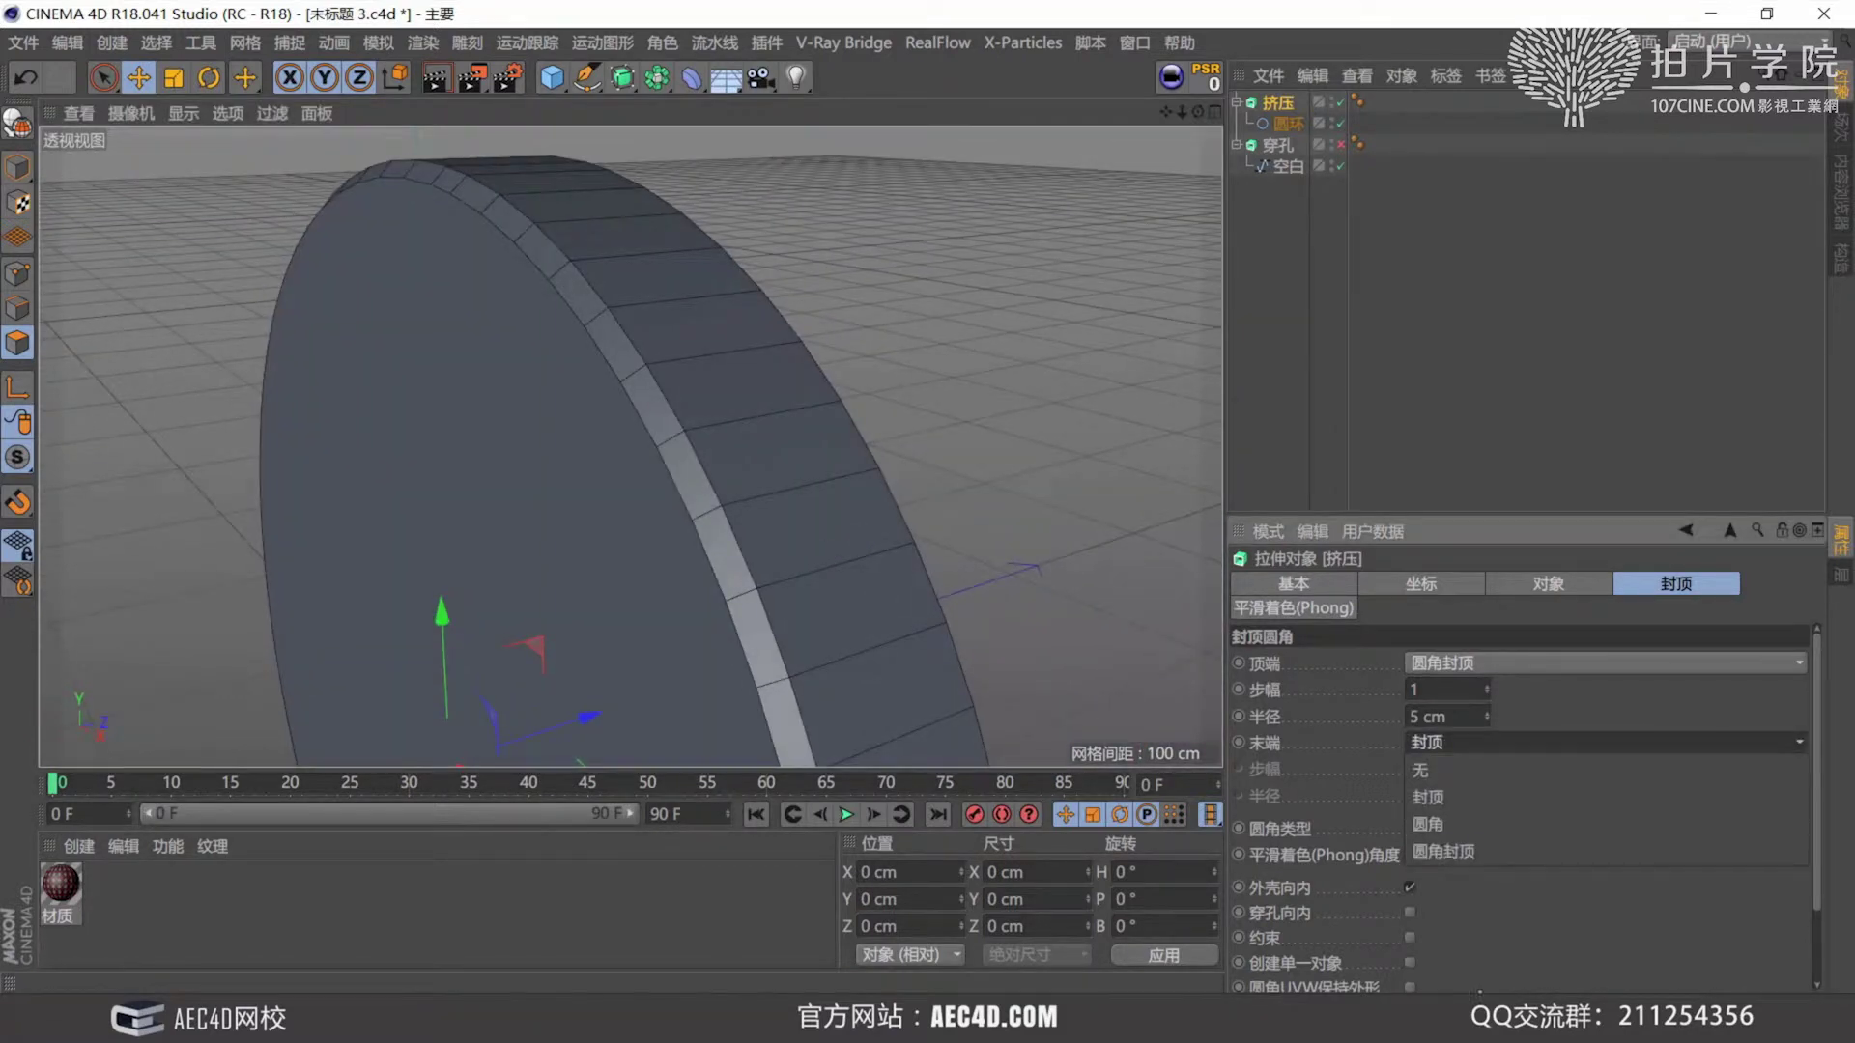
left_click(1478, 848)
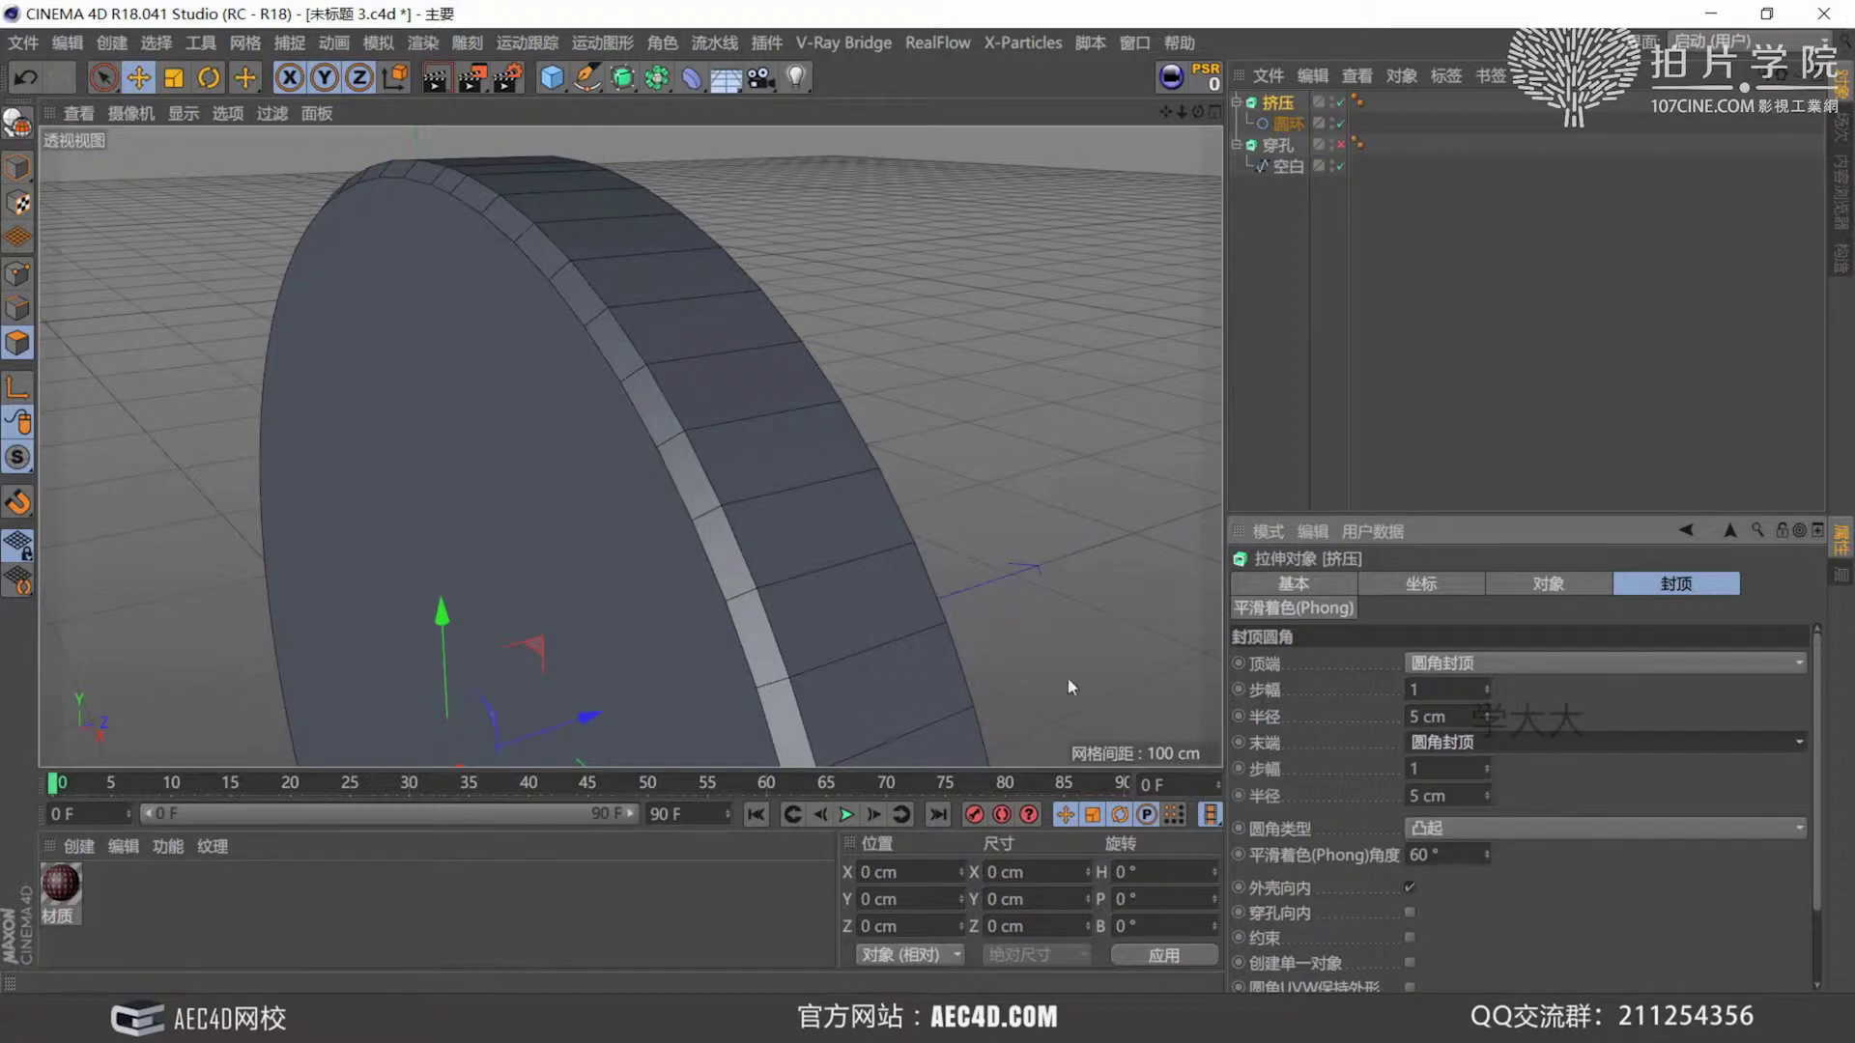
left_click_drag(957, 619, 597, 537, "alt")
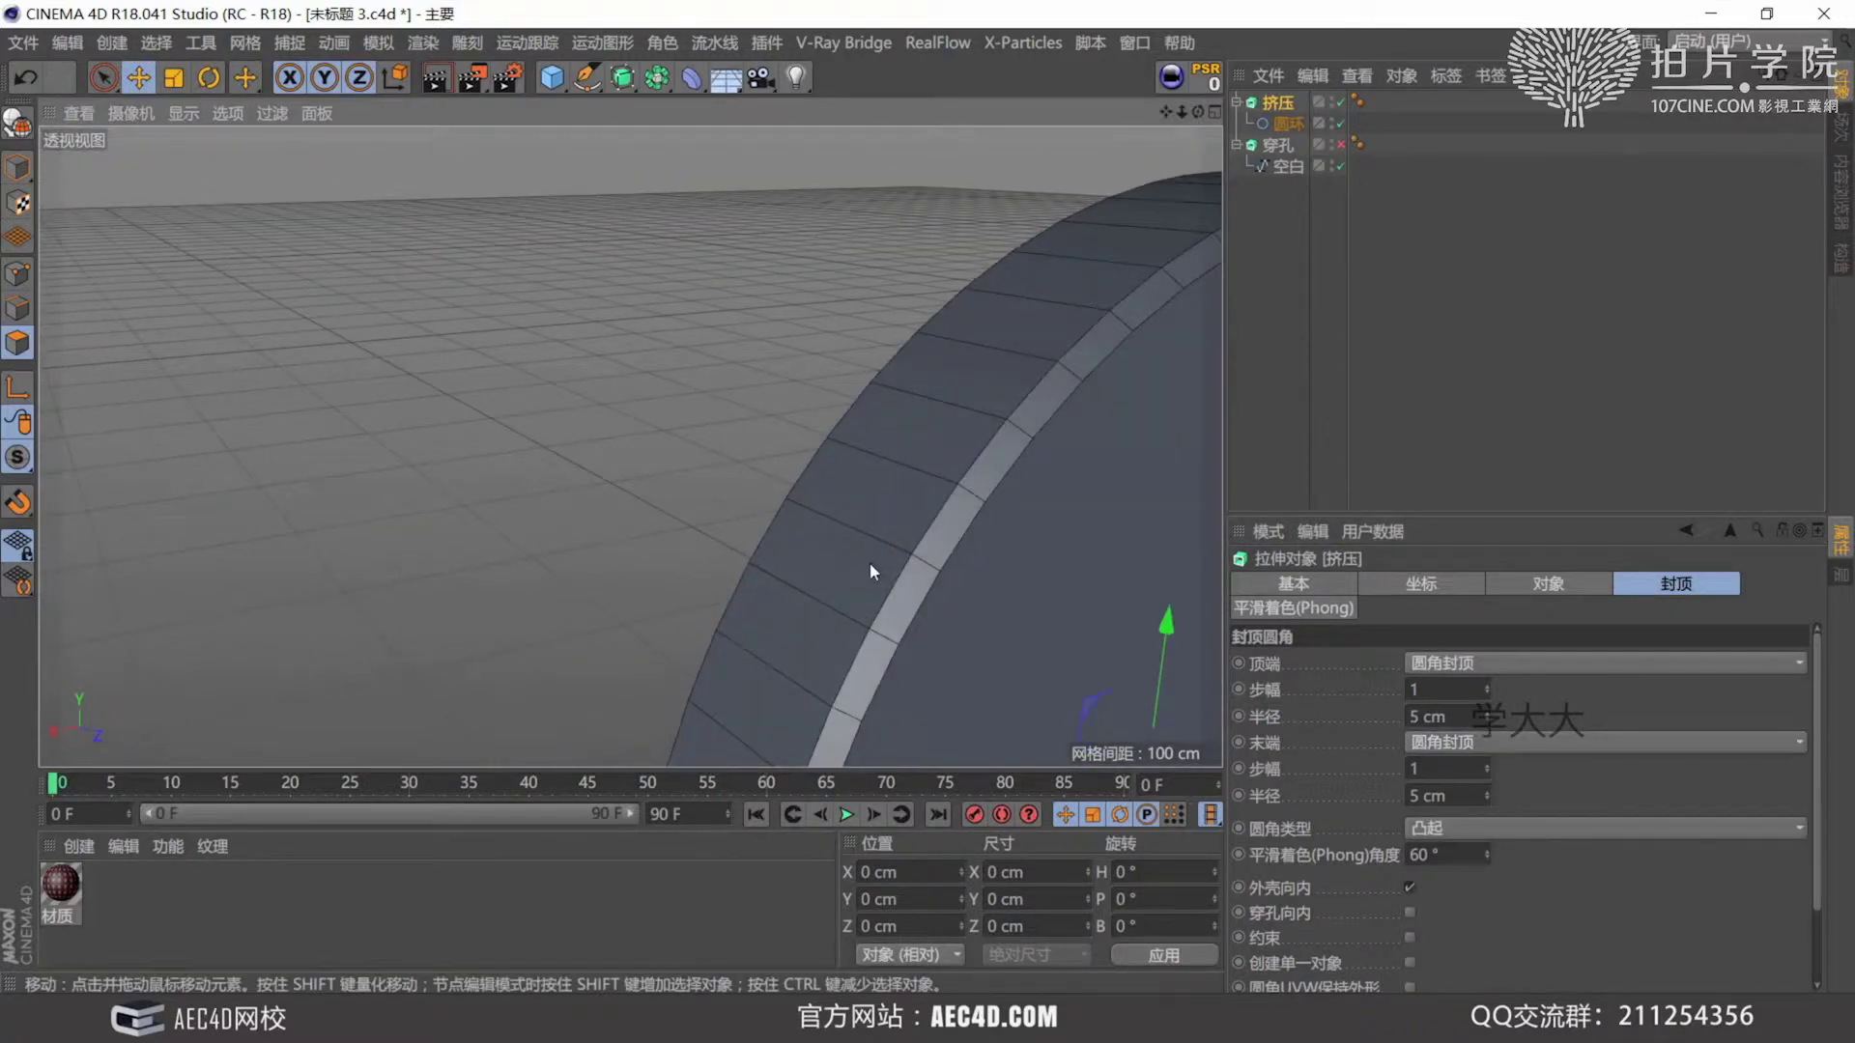
left_click_drag(869, 571, 1371, 676, "alt")
Set the start cap (顶端) to 无 and look into the open front of the disc.
left_click(1460, 667)
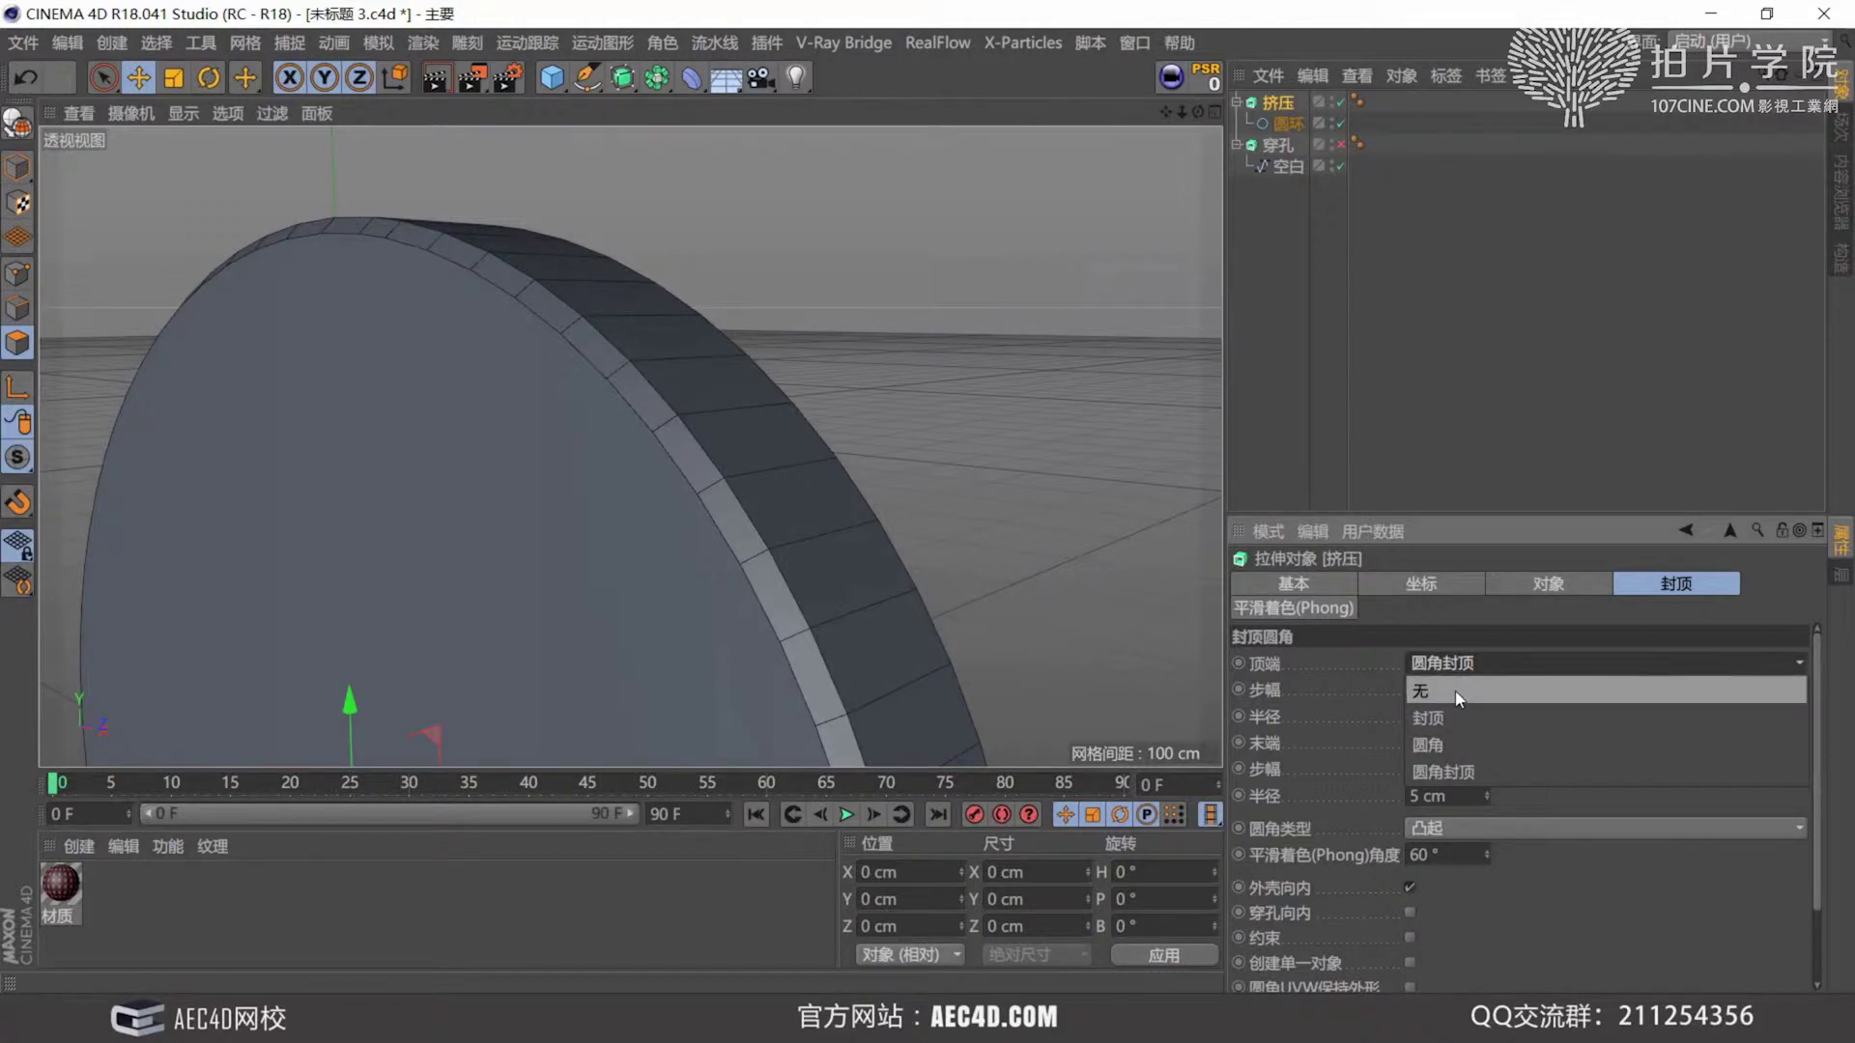
left_click(1458, 692)
left_click_drag(512, 383, 773, 554, "alt")
Set the start cap (顶端) to the plain cap 封顶 and inspect the front edge.
left_click(1458, 662)
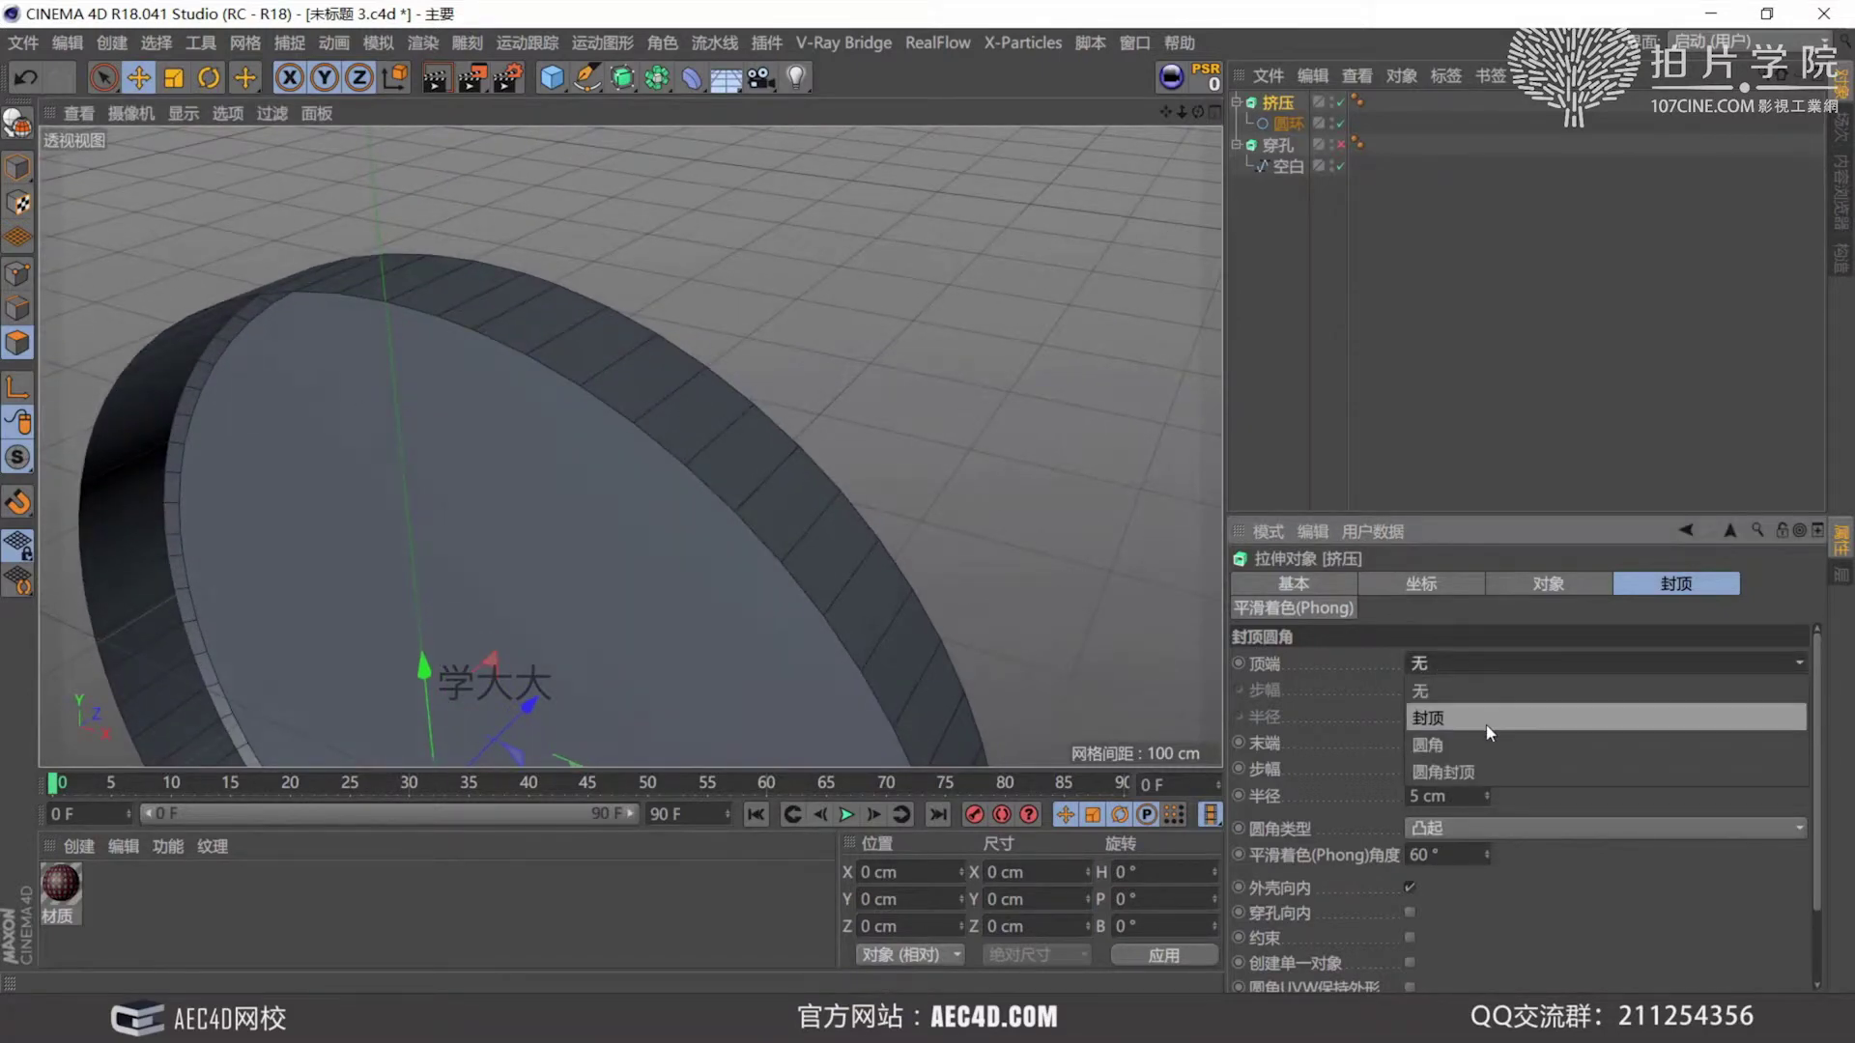
left_click(1485, 718)
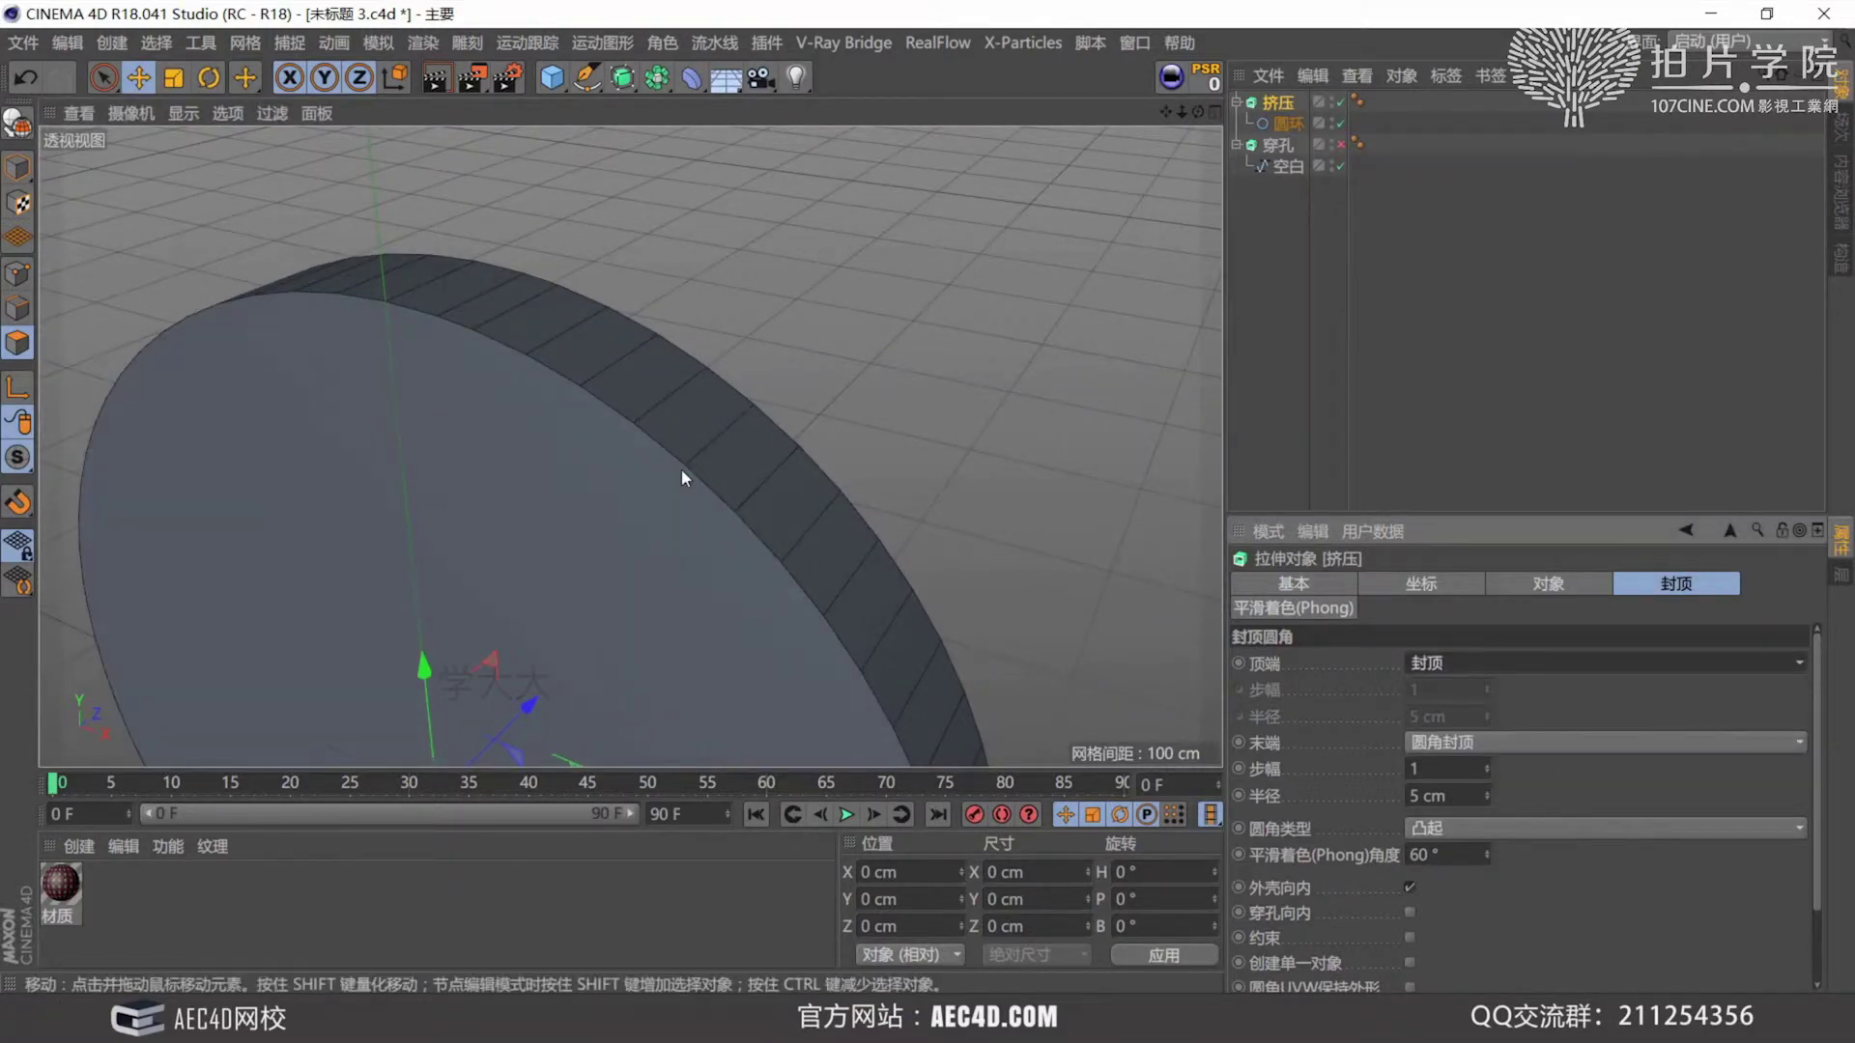
mouse_move(681, 469)
left_mouse_down("alt")
mouse_move(530, 444)
mouse_move(668, 452)
mouse_move(757, 417)
mouse_move(689, 479)
left_mouse_up("alt")
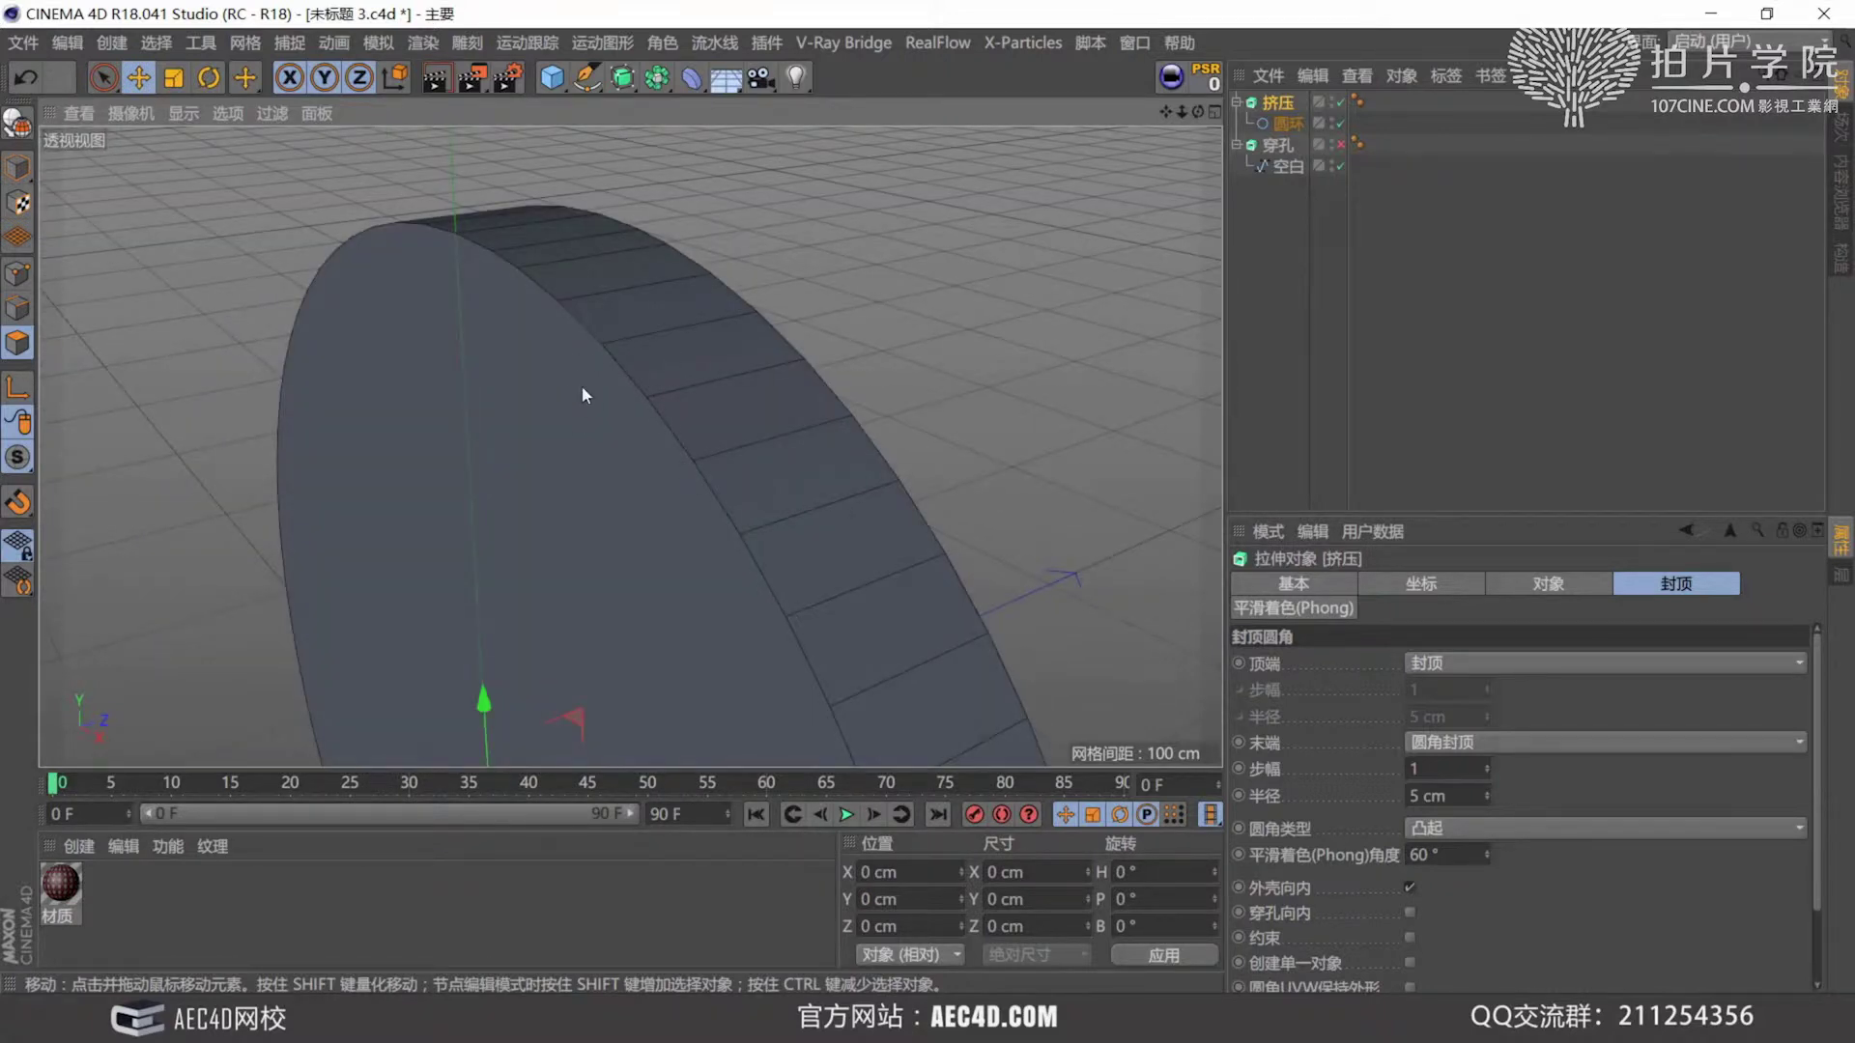
Set the start cap (顶端) to the fillet-only option 圆角 and inspect the bevelled rim.
left_click(1470, 744)
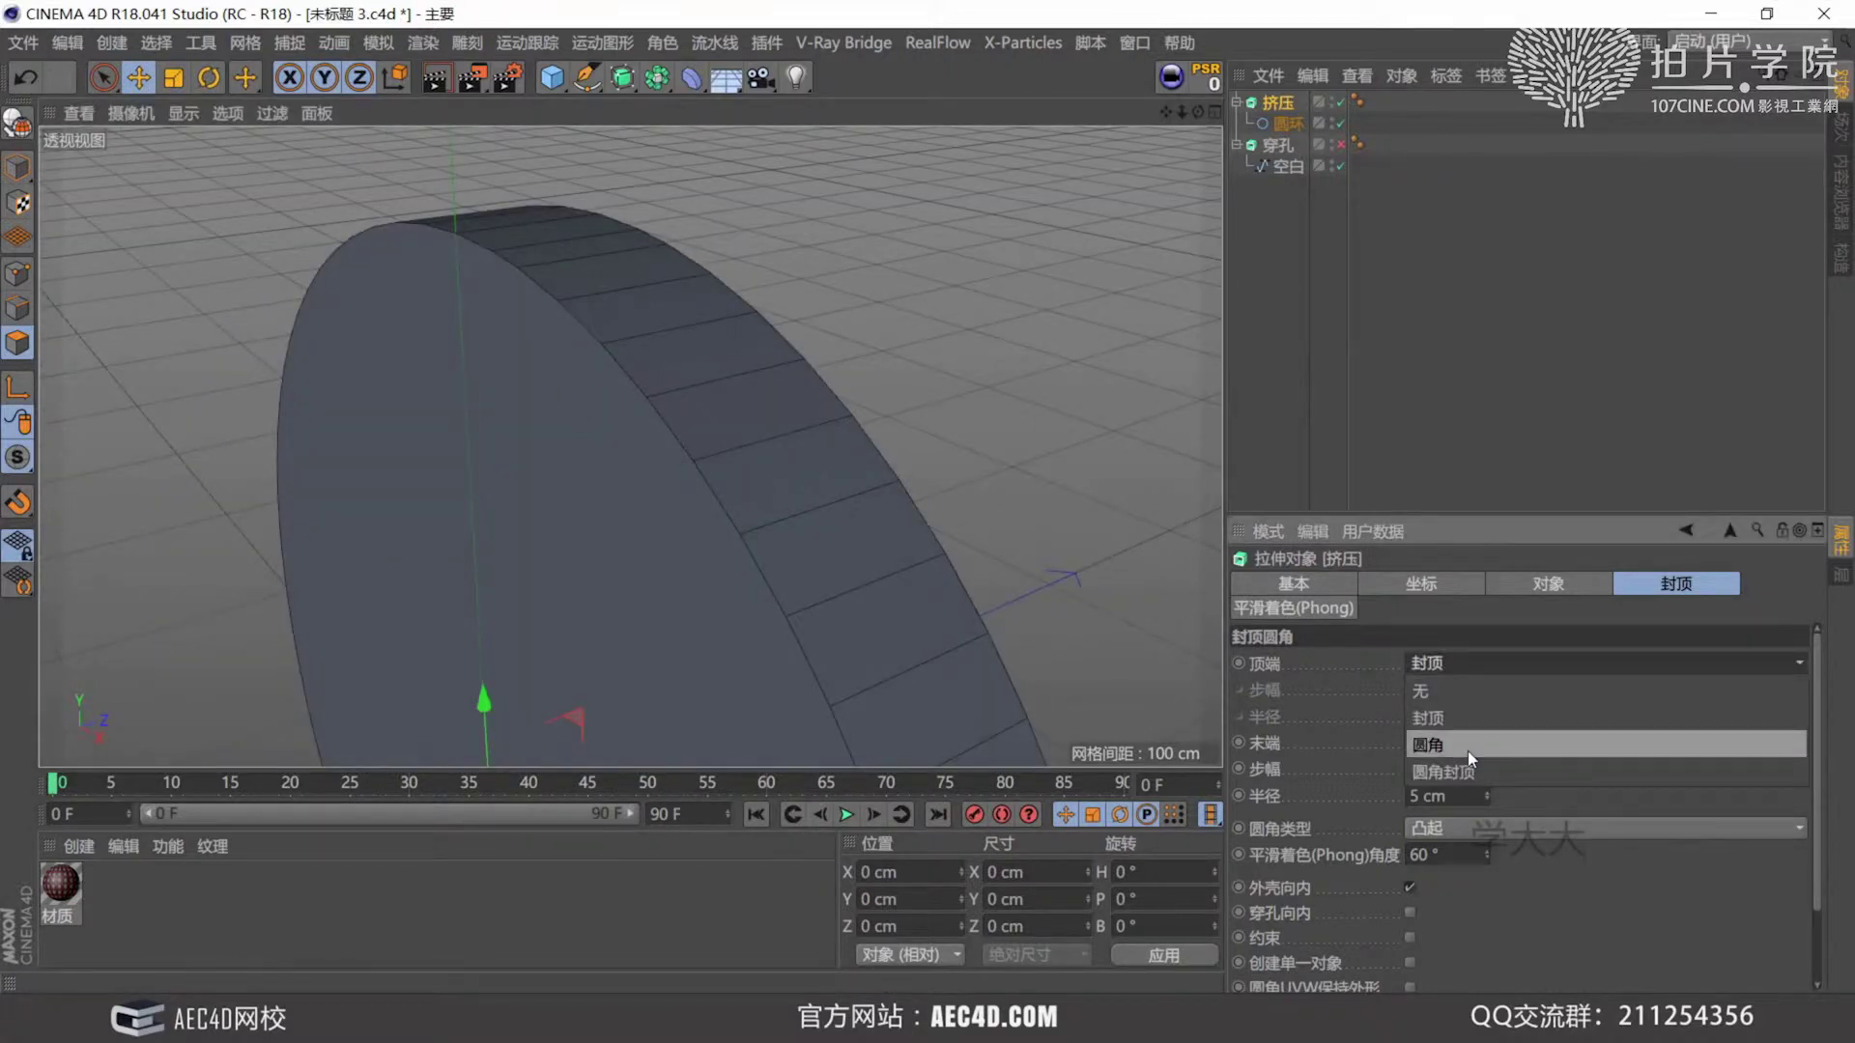
left_click(1461, 749)
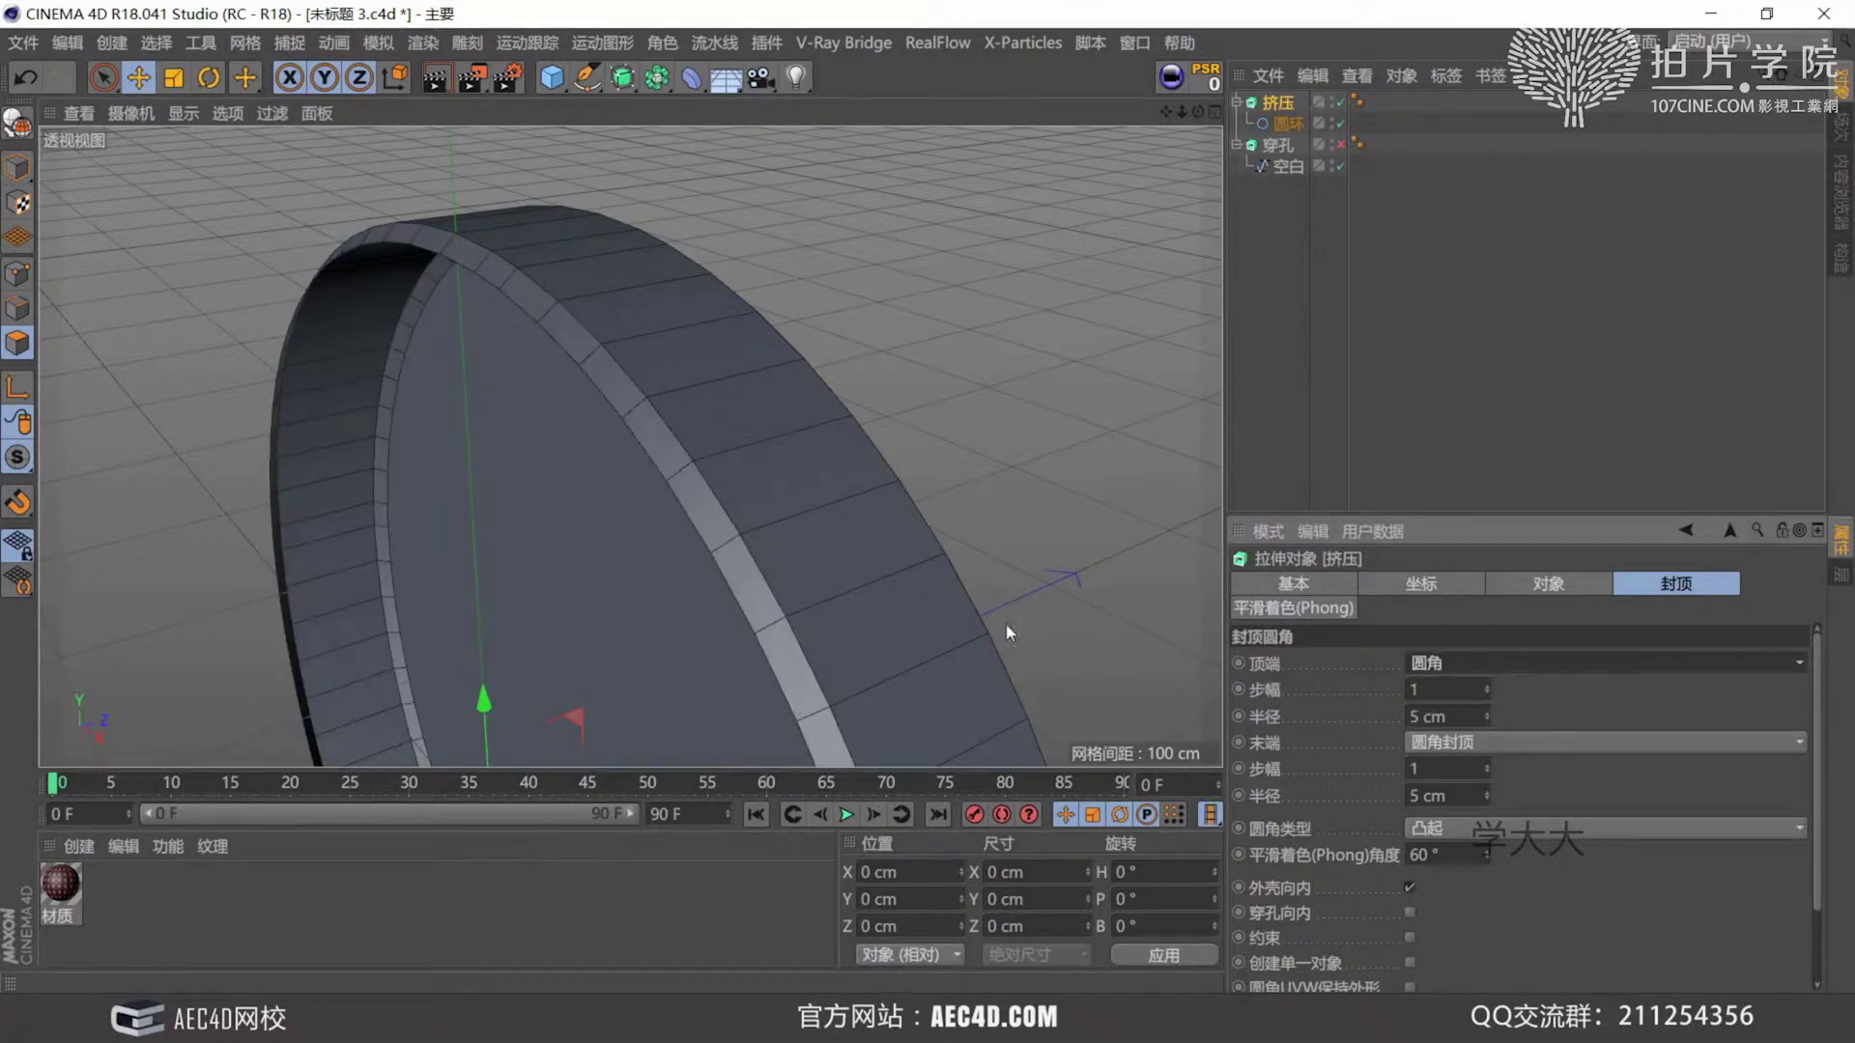
left_click_drag(1006, 633, 645, 456, "alt")
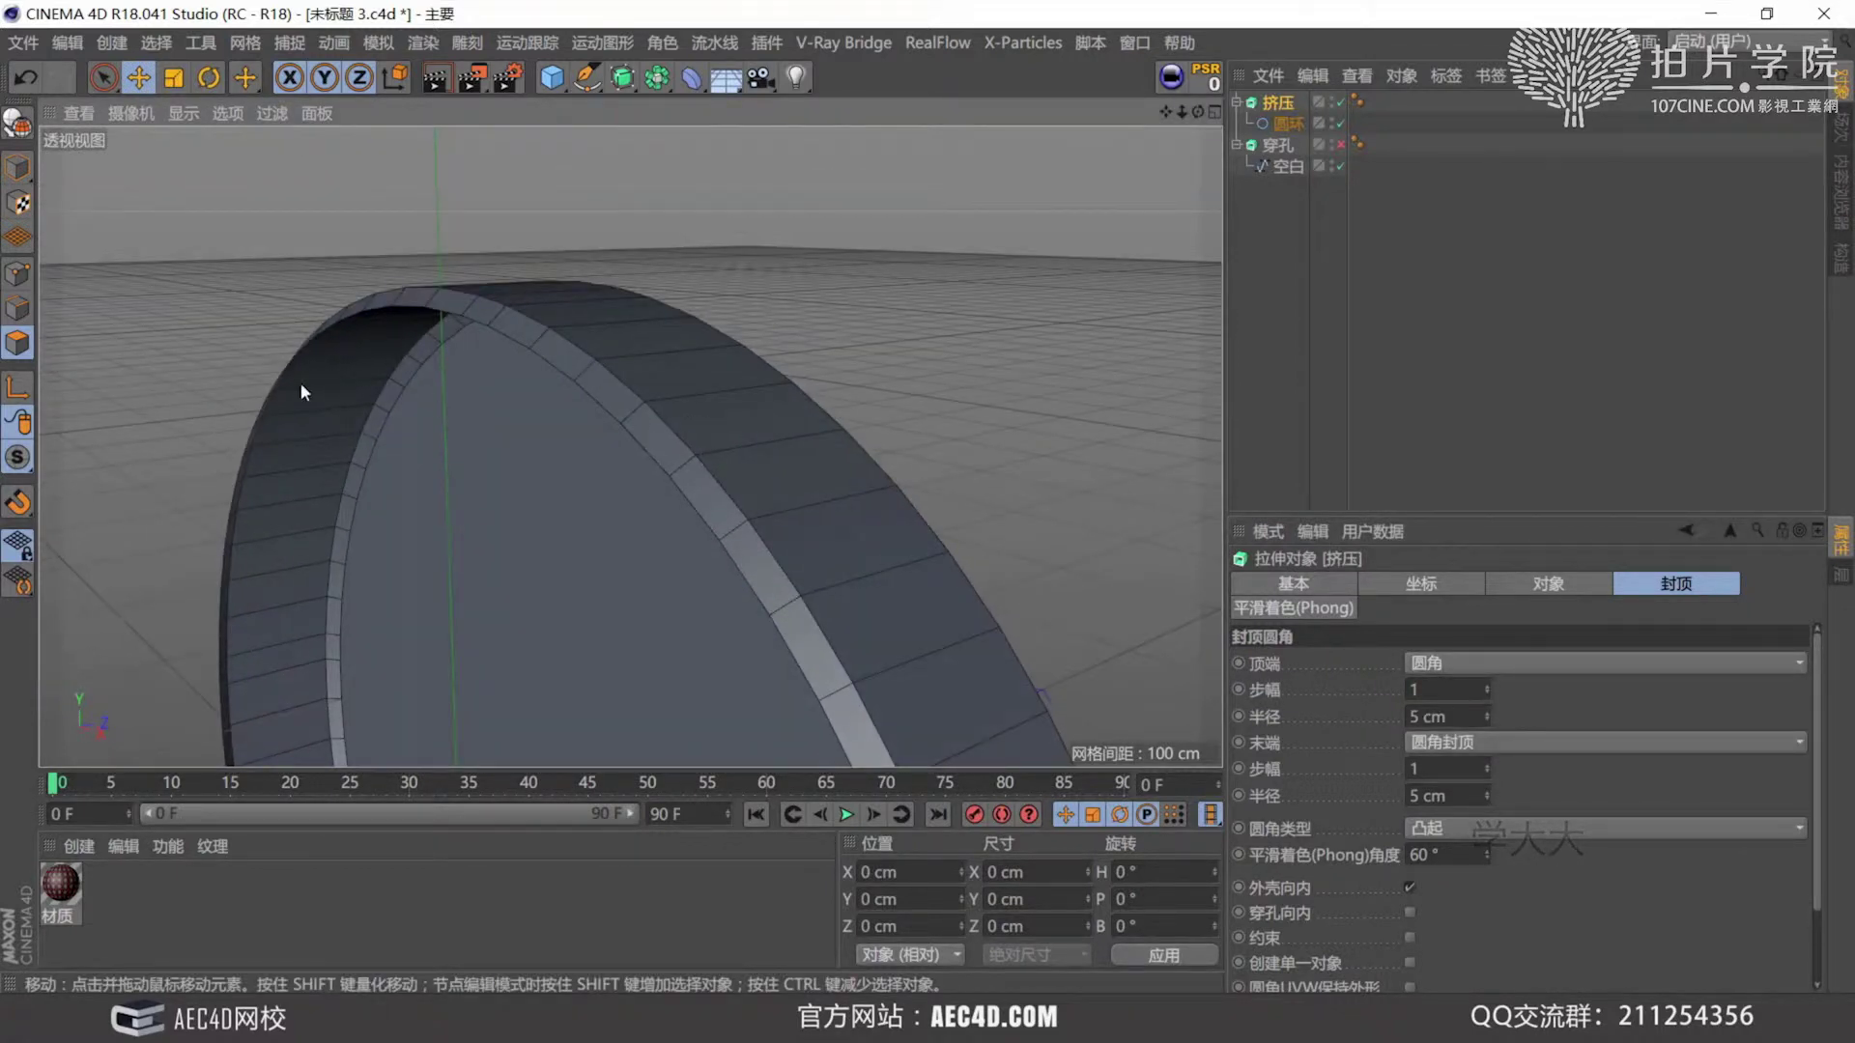
Return the start cap (顶端) to the fillet cap 圆角封顶.
left_click(1459, 666)
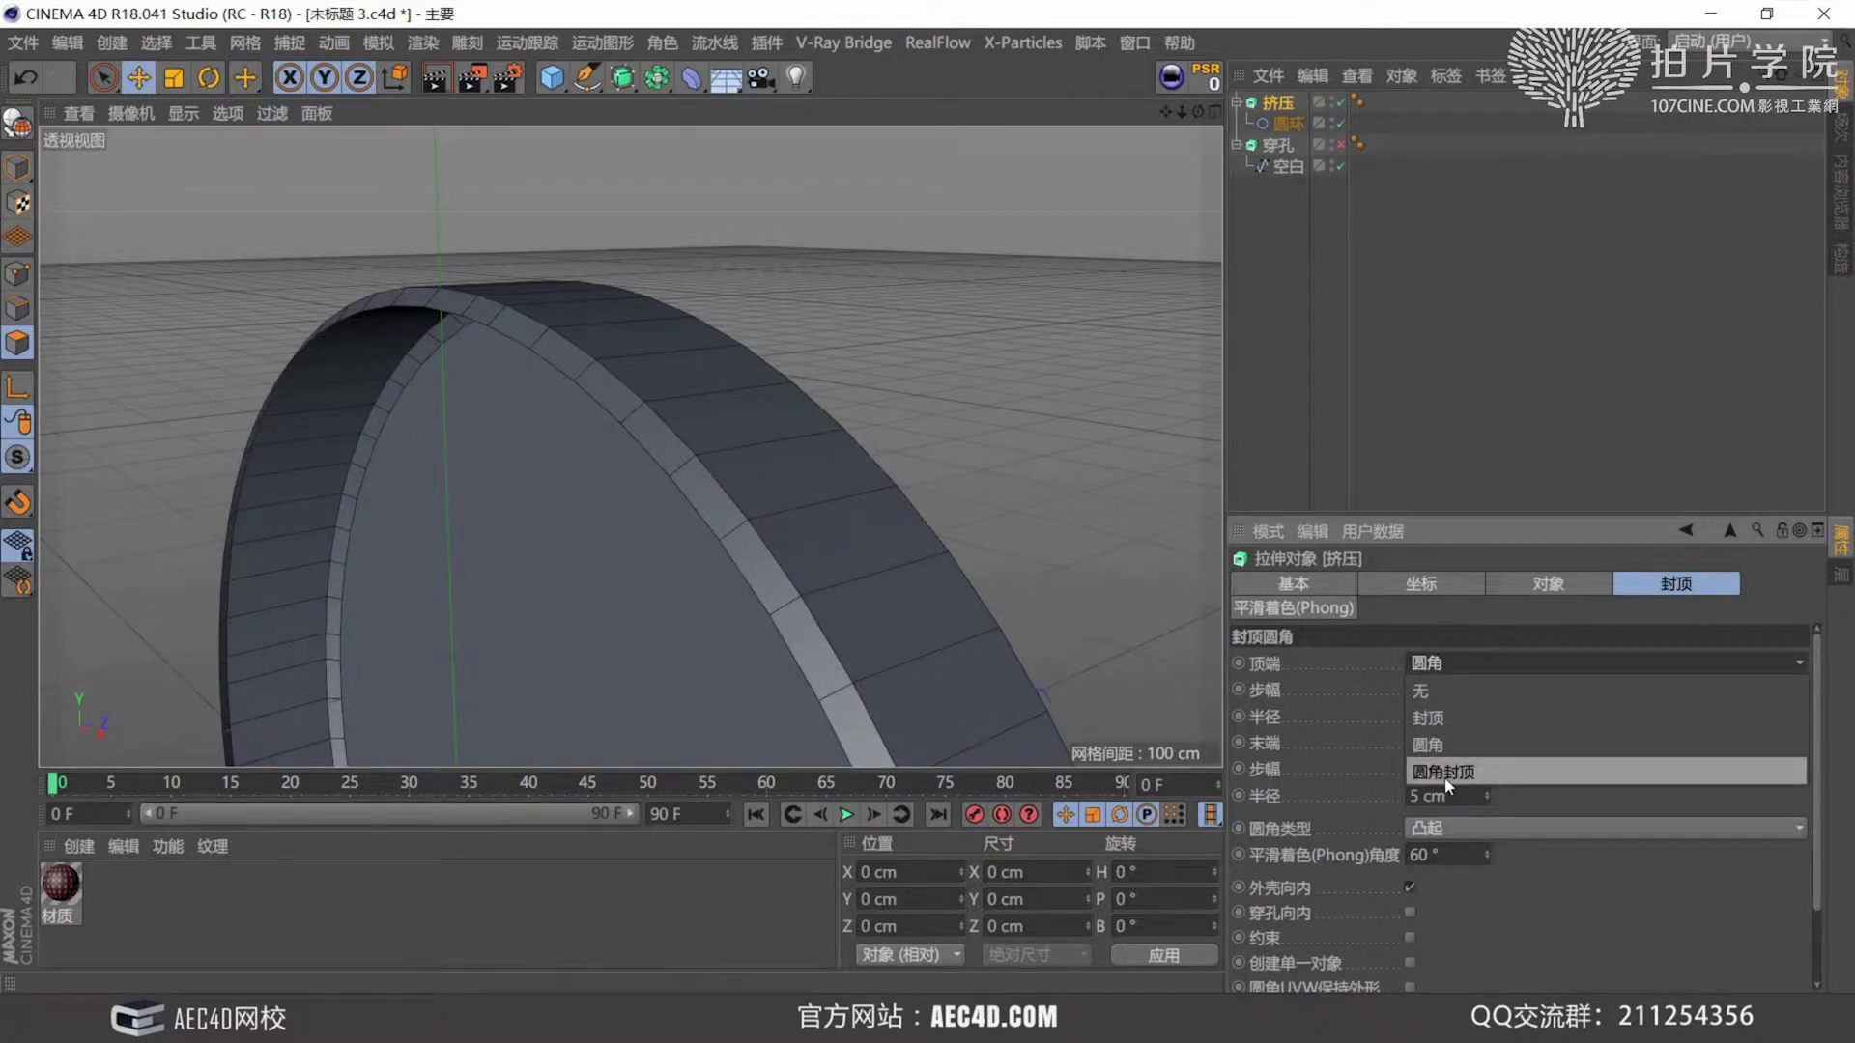
left_click(1446, 772)
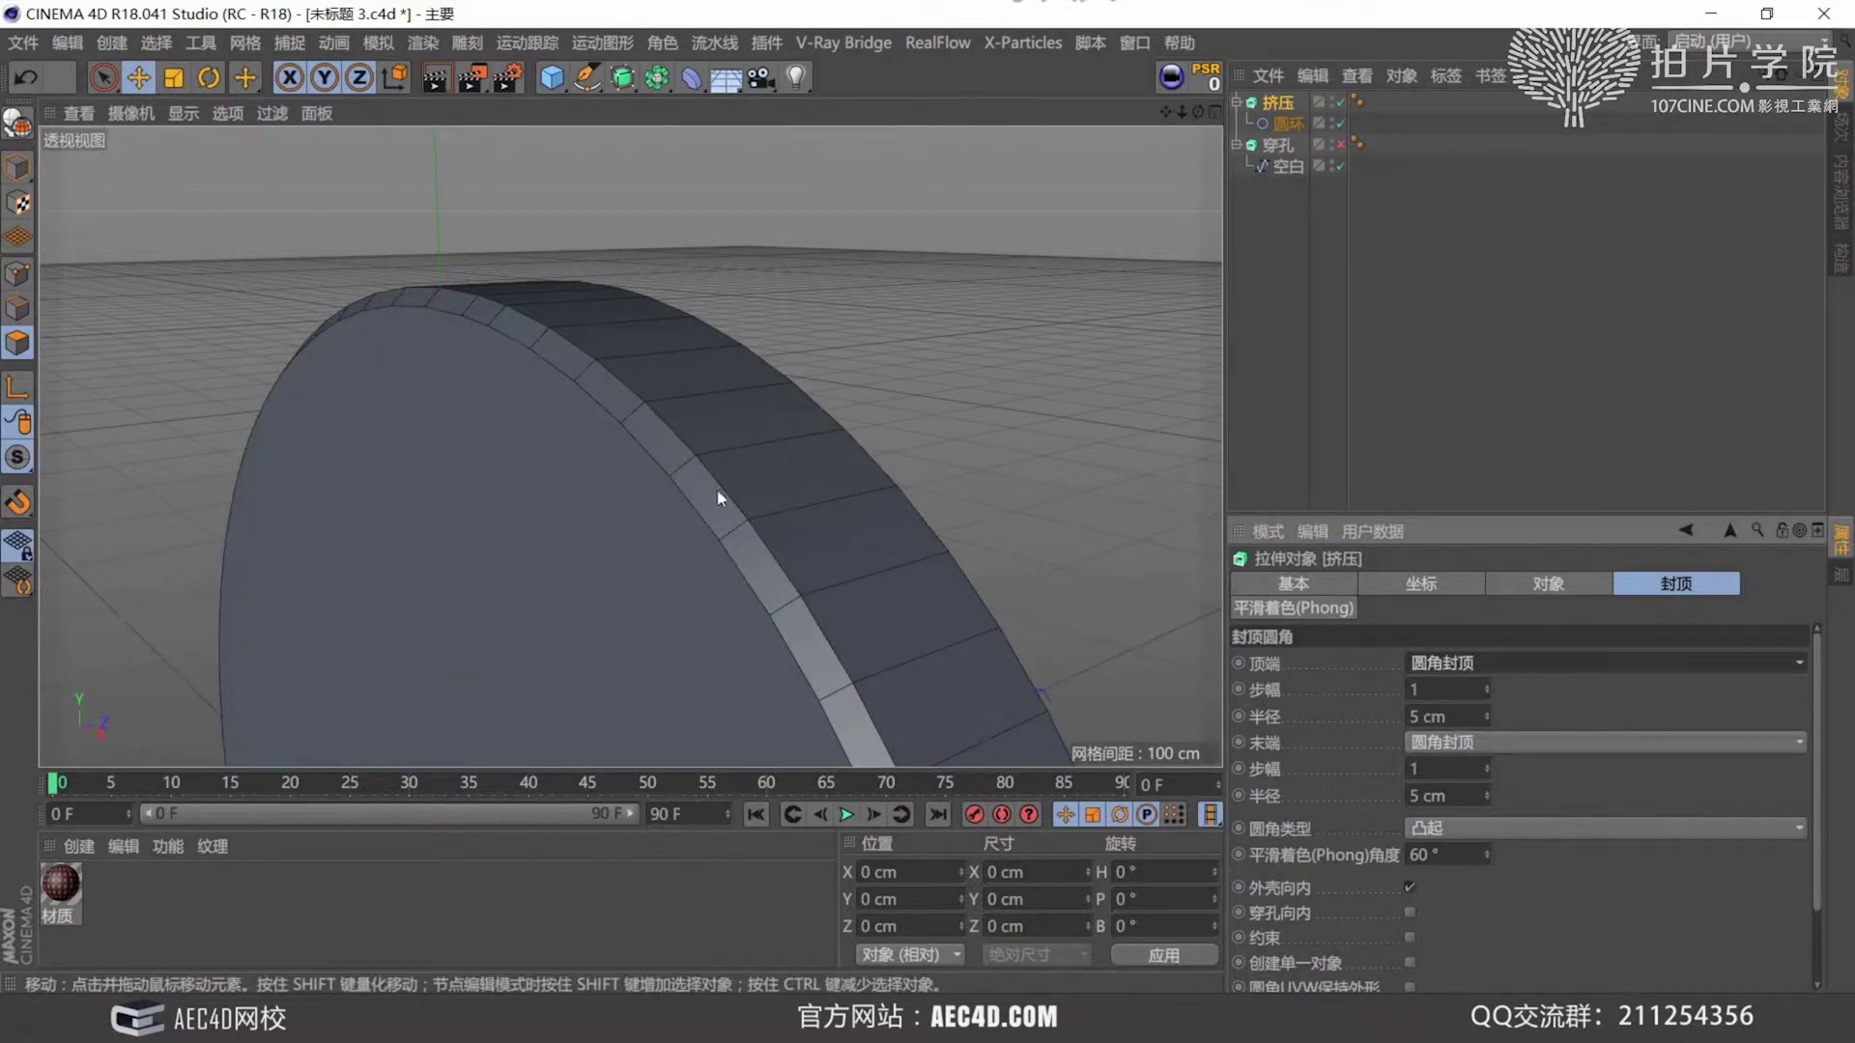
middle_click_drag(700, 506, 745, 471, "alt")
scroll(745, 471, "down", 1)
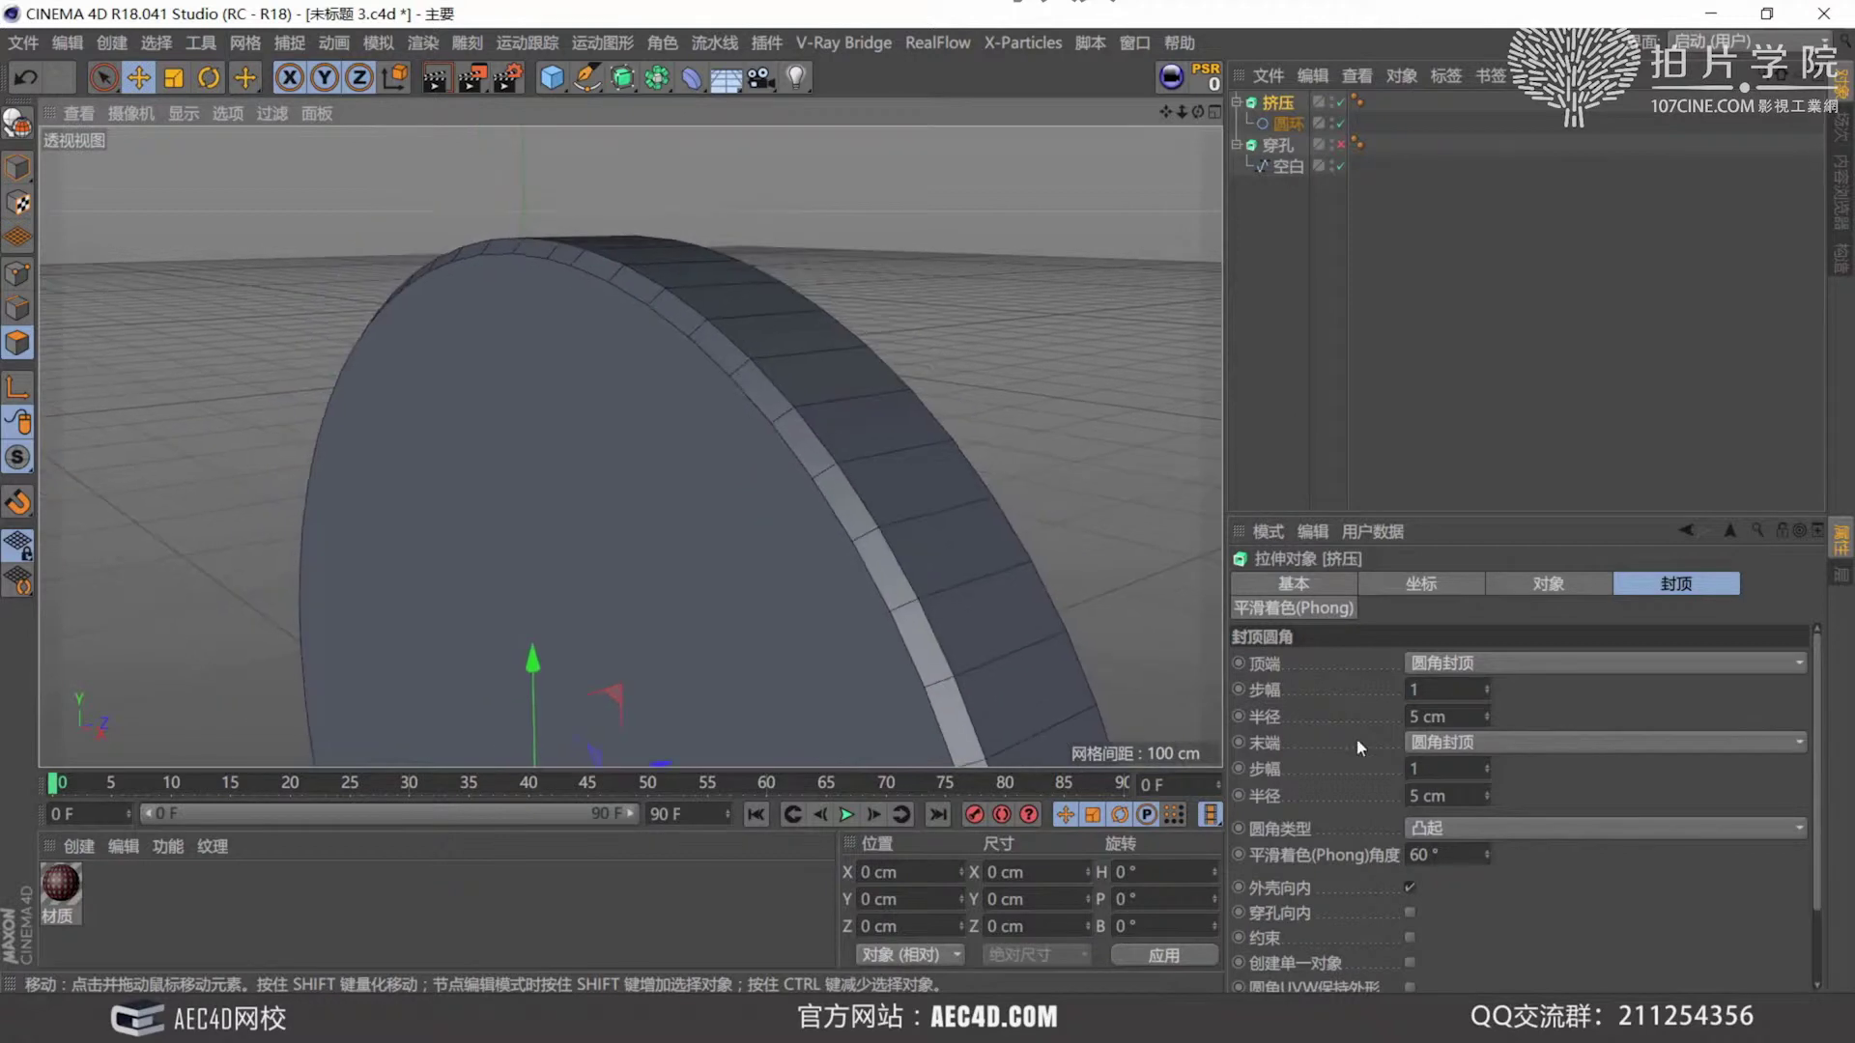
Raise the start cap's fillet steps (步幅) to 5 and inspect the smoother rounded edge.
left_click(1279, 695)
scroll(903, 466, "up", 5)
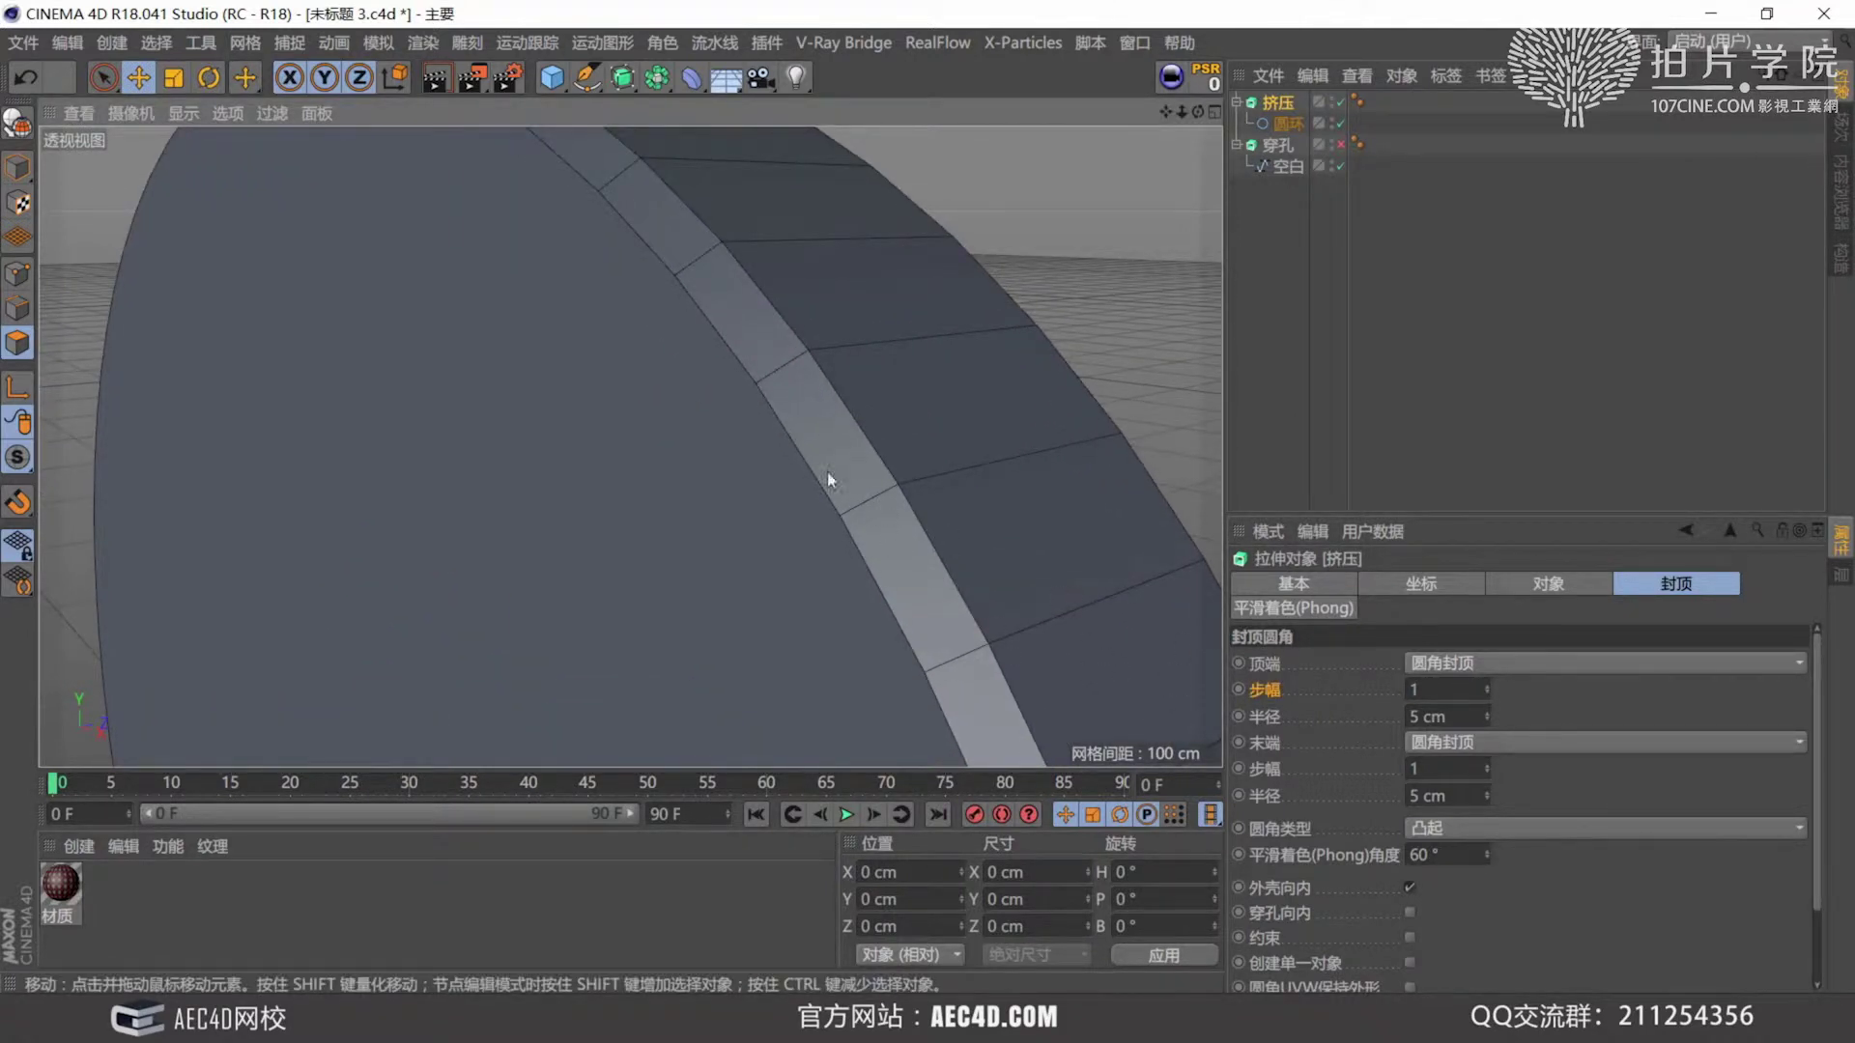
left_click_drag(854, 442, 803, 433, "alt")
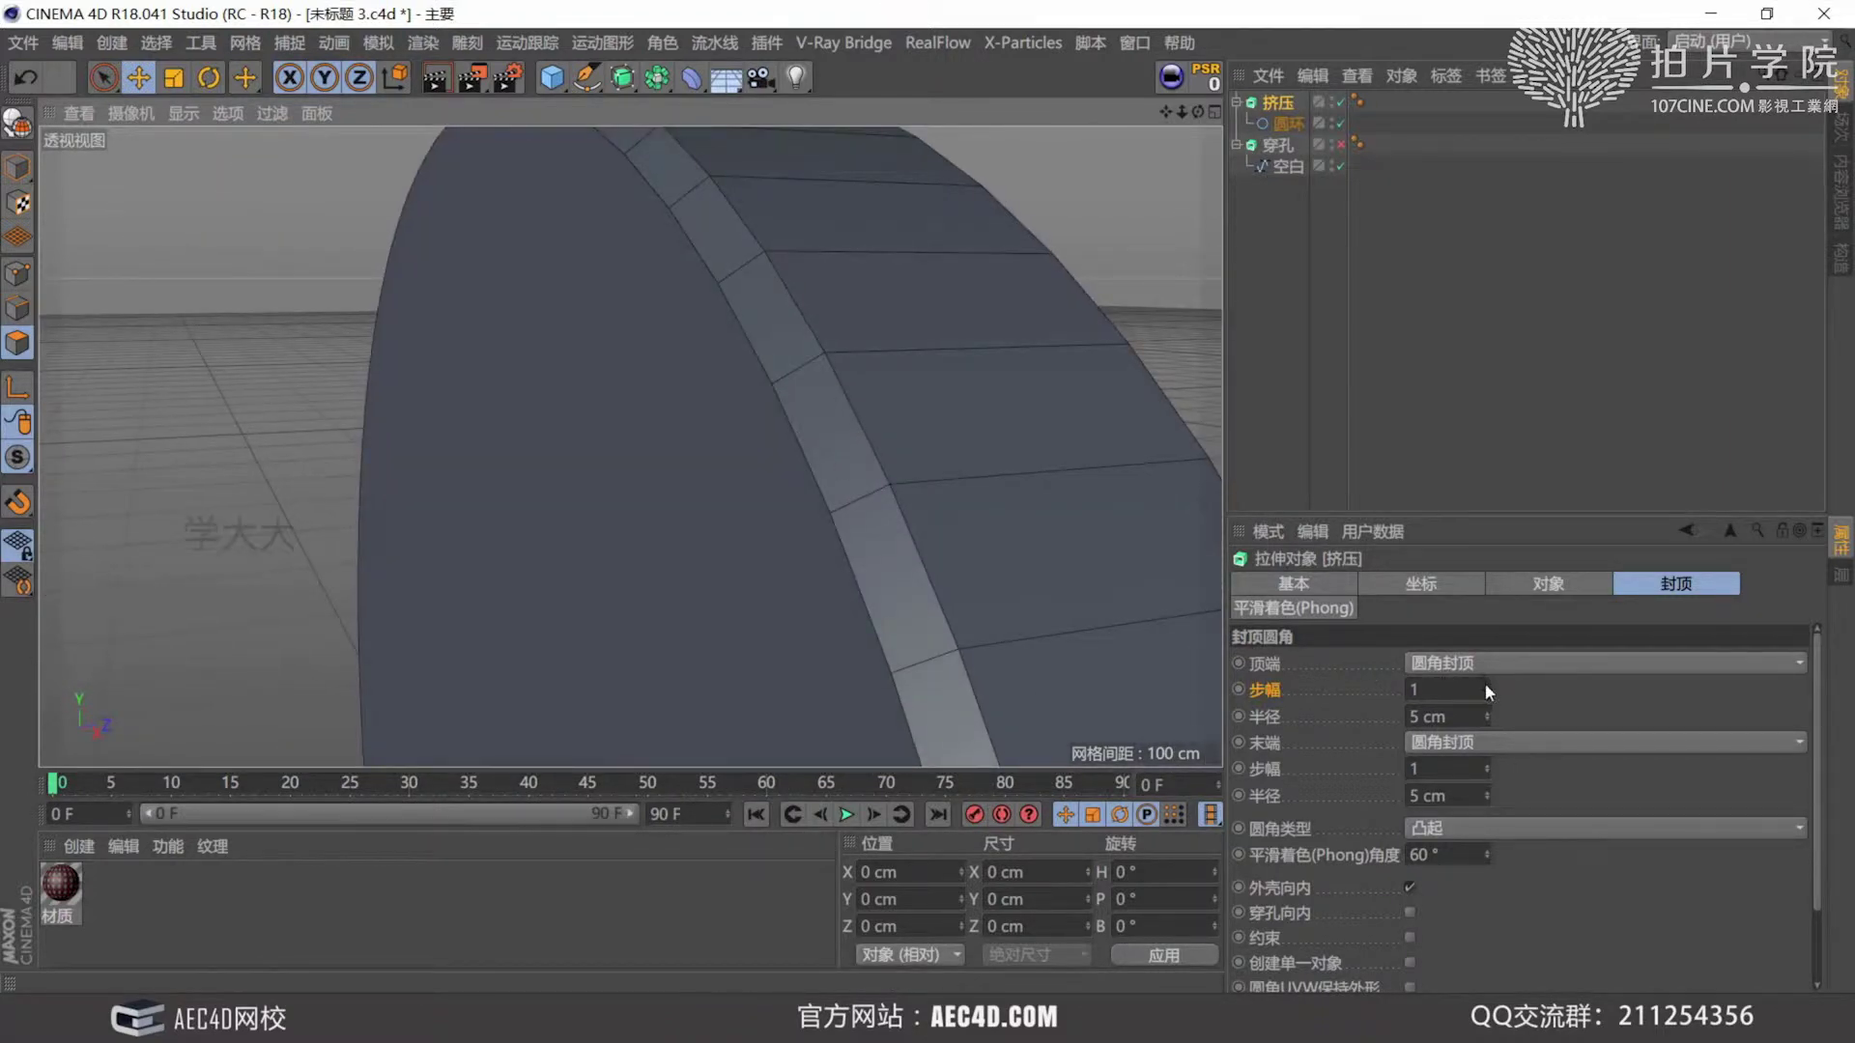
left_click(1486, 685)
left_click(1485, 685)
left_click(1485, 685)
left_click(1486, 685)
left_click_drag(892, 551, 900, 480, "alt")
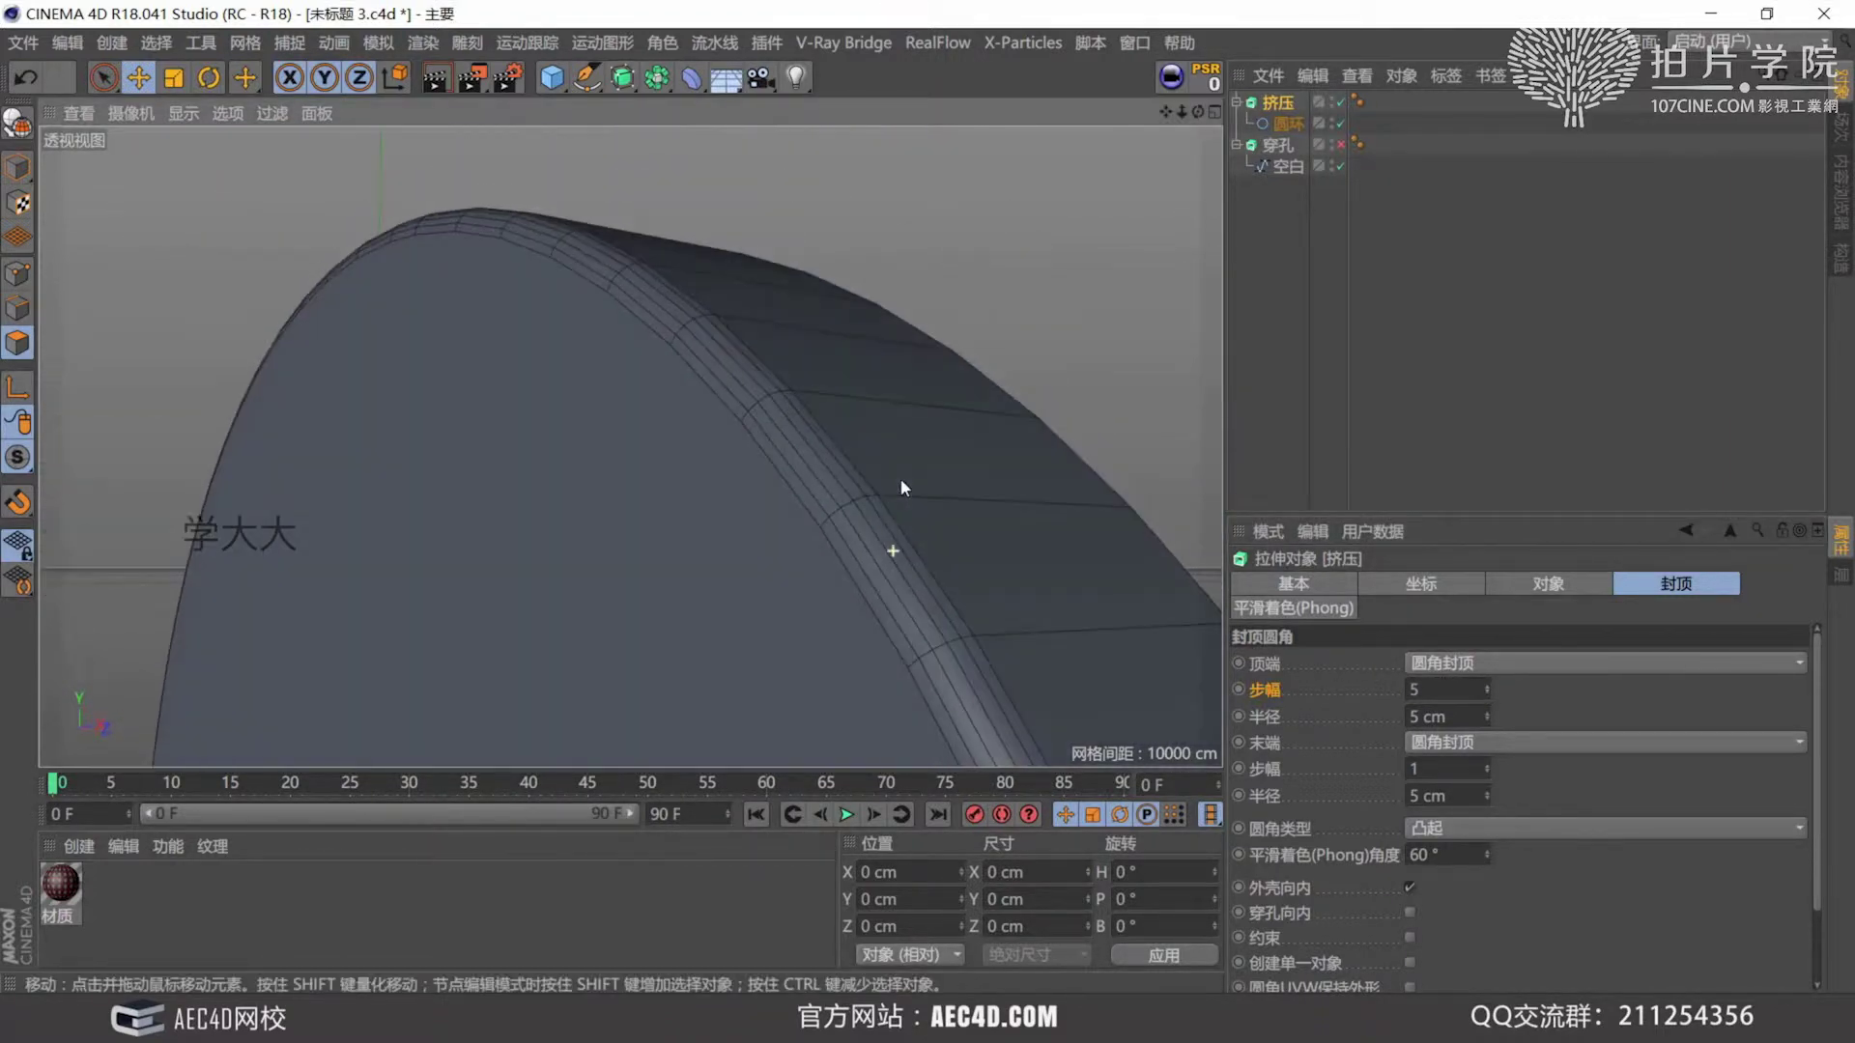
right_click_drag(869, 501, 811, 724, "alt")
left_click_drag(861, 600, 895, 628, "alt")
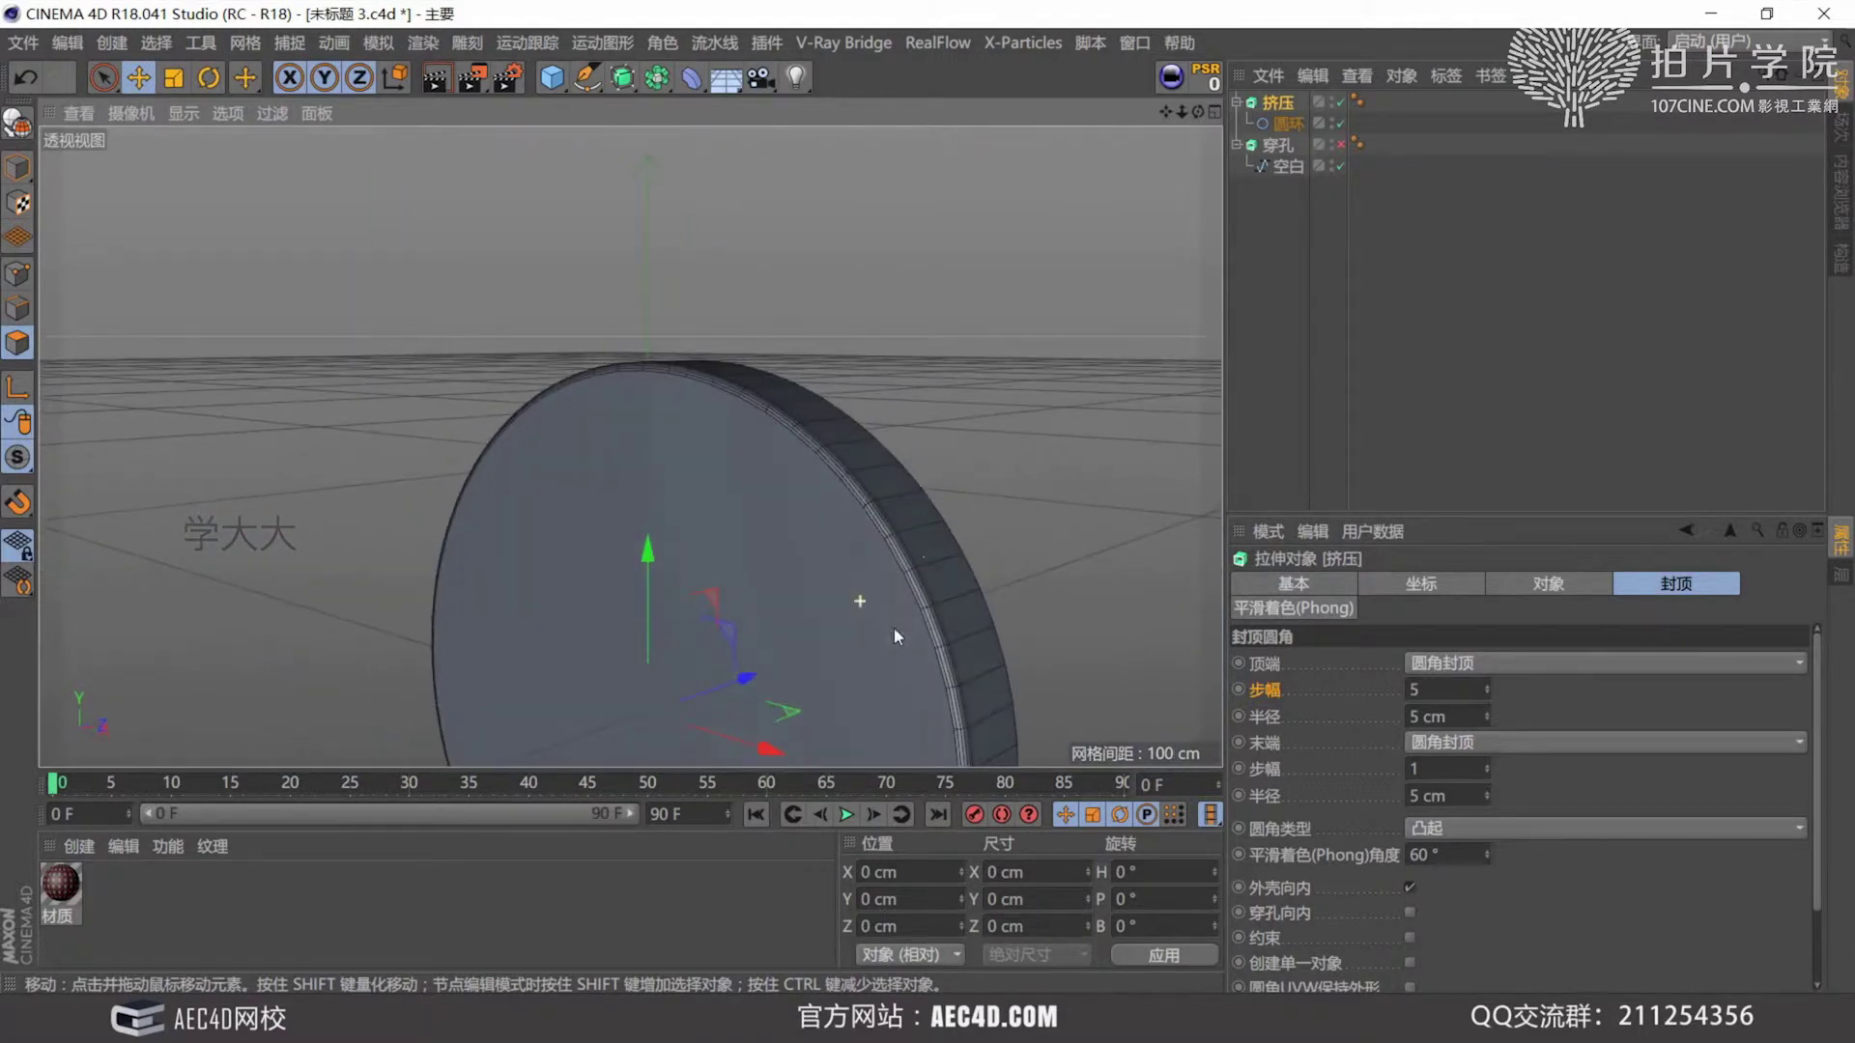
Lower the start cap's fillet radius (半径) to 4 cm while viewing the front rim.
right_click_drag(908, 590, 936, 473, "alt")
left_click_drag(936, 472, 929, 516, "alt")
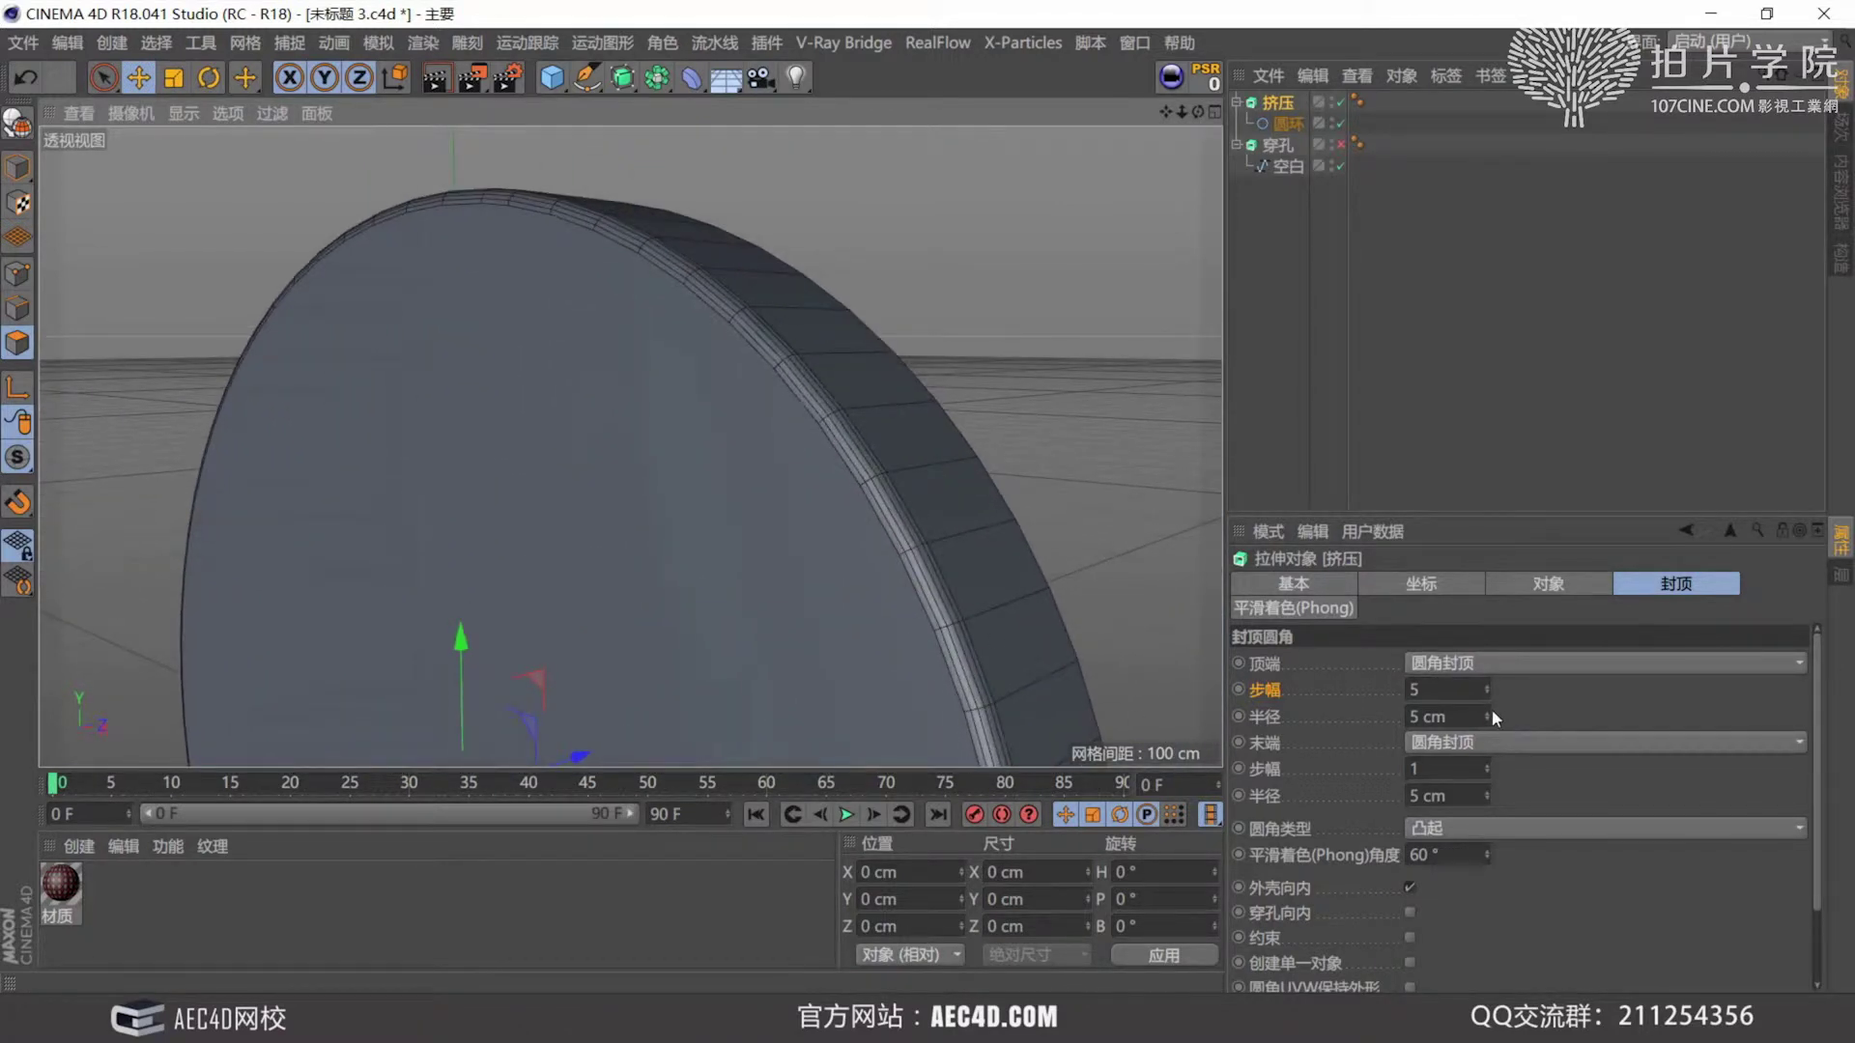
mouse_move(1487, 716)
left_mouse_down()
mouse_move(1488, 734)
mouse_move(1487, 691)
mouse_move(1488, 720)
left_mouse_up()
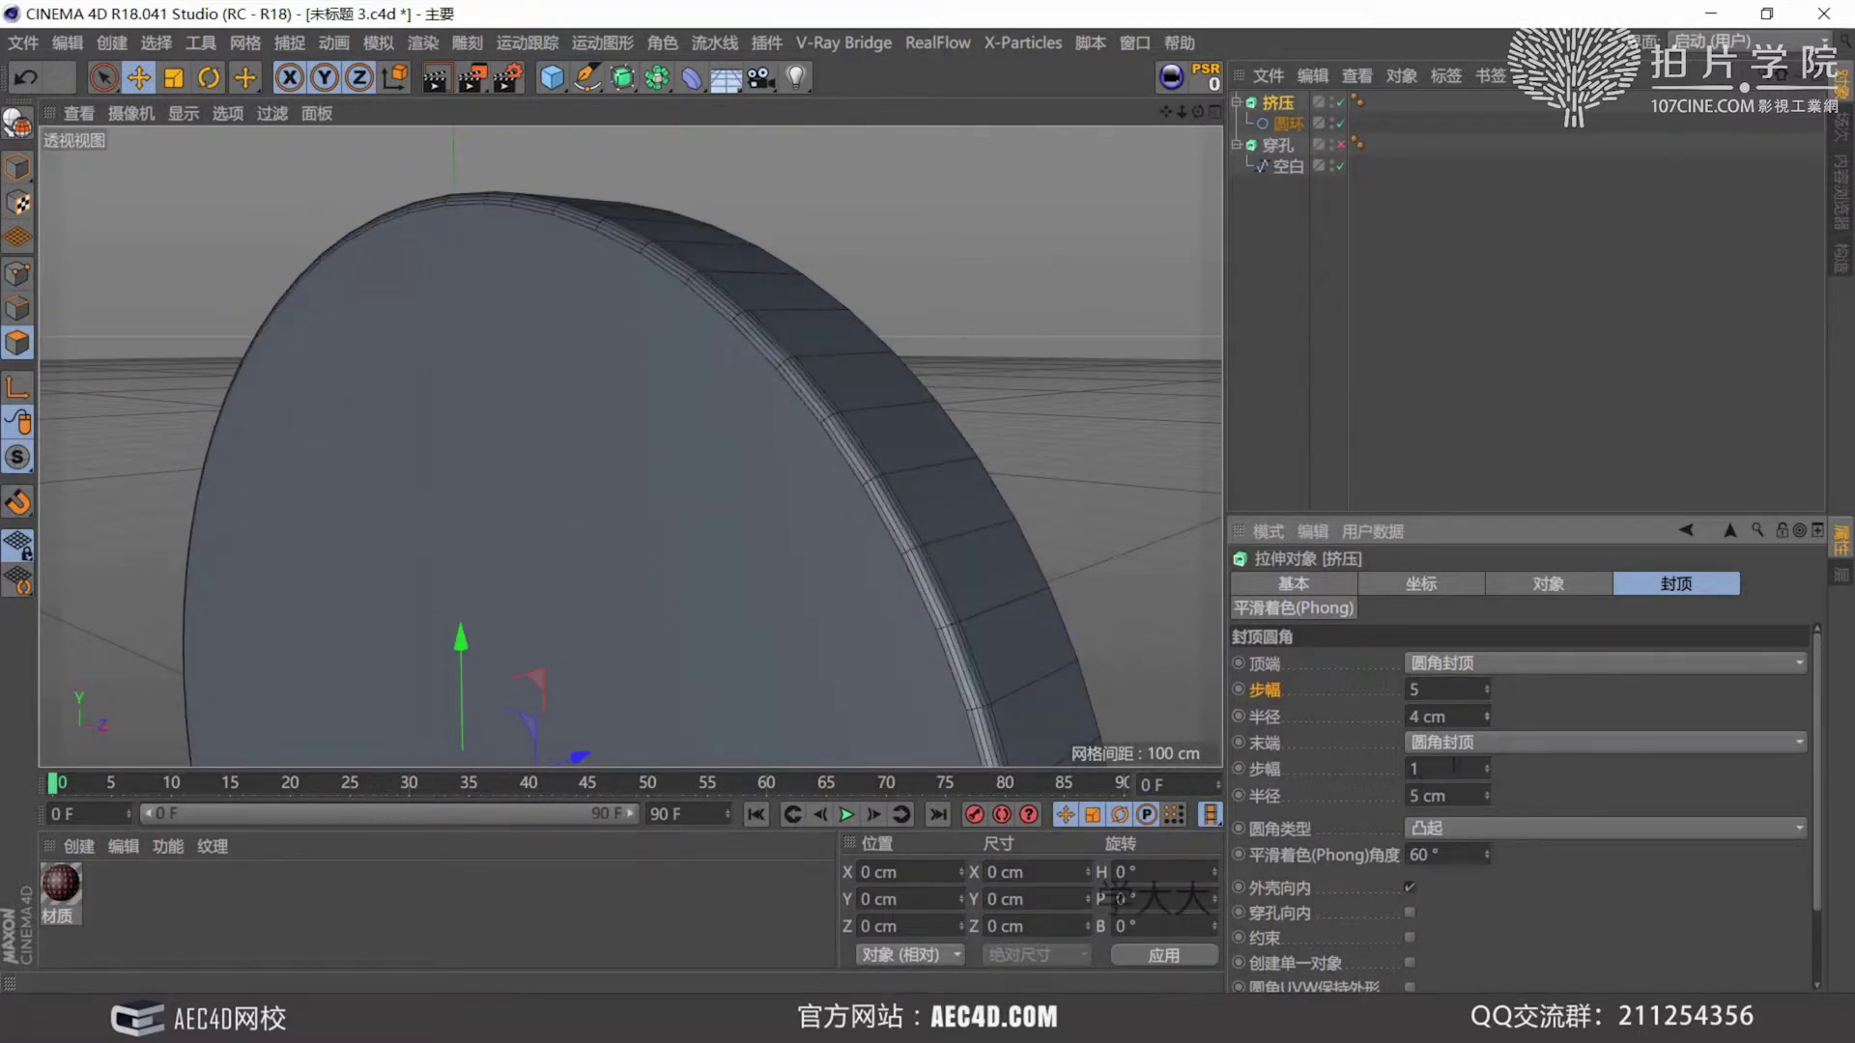
Set the end cap's fillet steps (步幅) to 5 and its radius (半径) to 4 cm, and inspect the rounded rim.
left_click_drag(1000, 601, 812, 616, "alt")
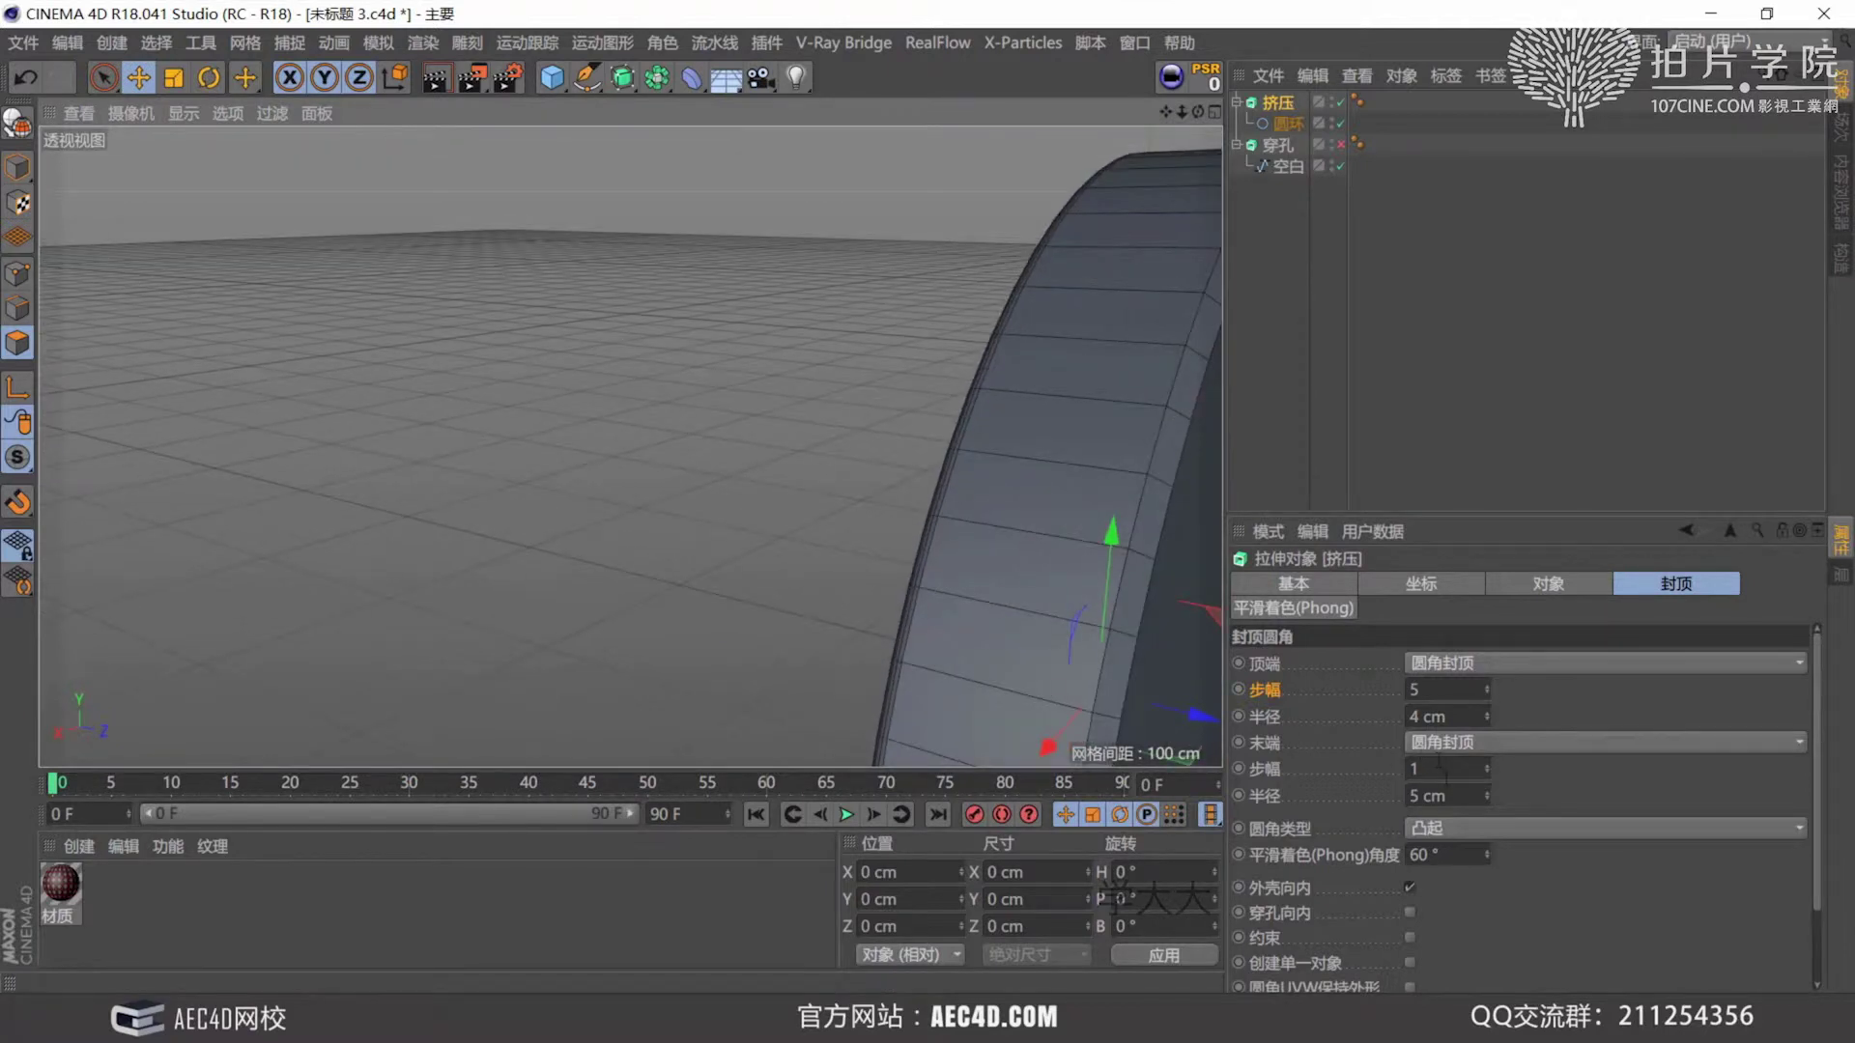
left_click(1413, 769)
type("5")
key("Return")
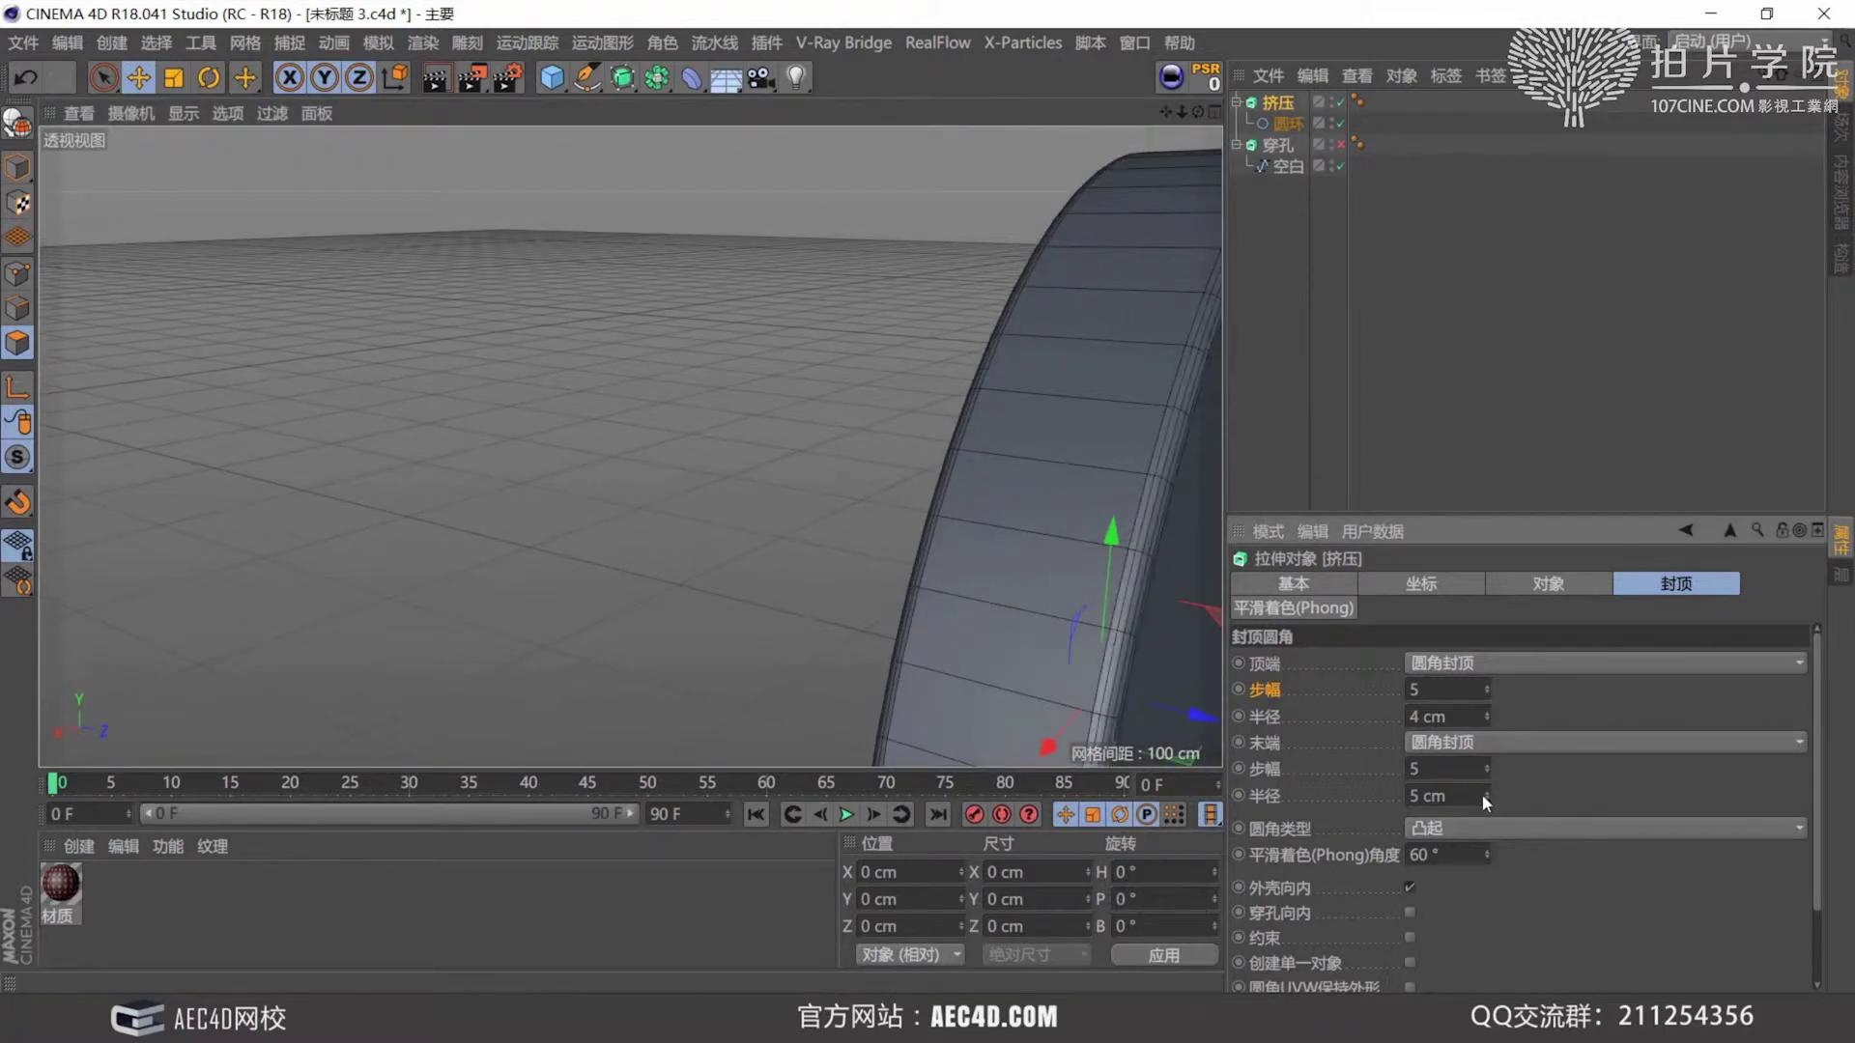
left_click(1487, 799)
left_click_drag(993, 559, 879, 409, "alt")
right_click_drag(853, 460, 929, 464, "alt")
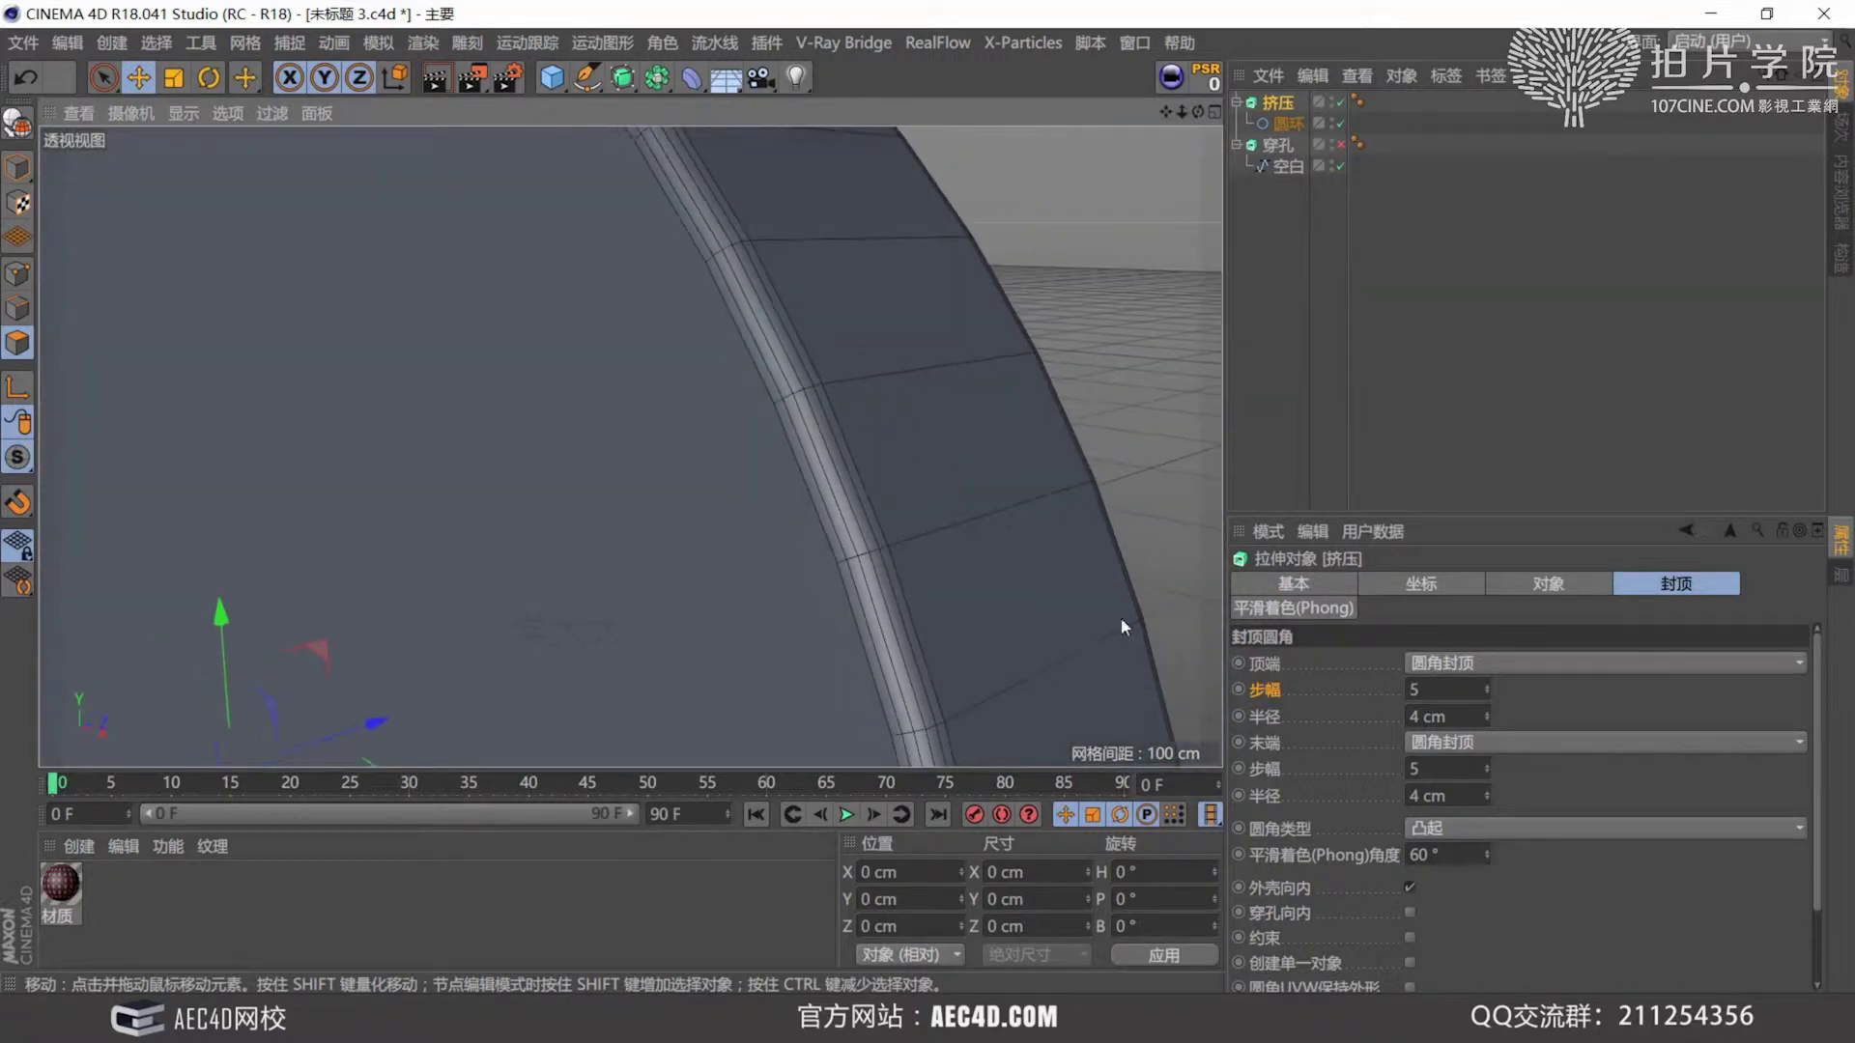
Set the fillet type (圆角类型) to linear (线性) and inspect the rim up close and as a whole.
left_click(1307, 827)
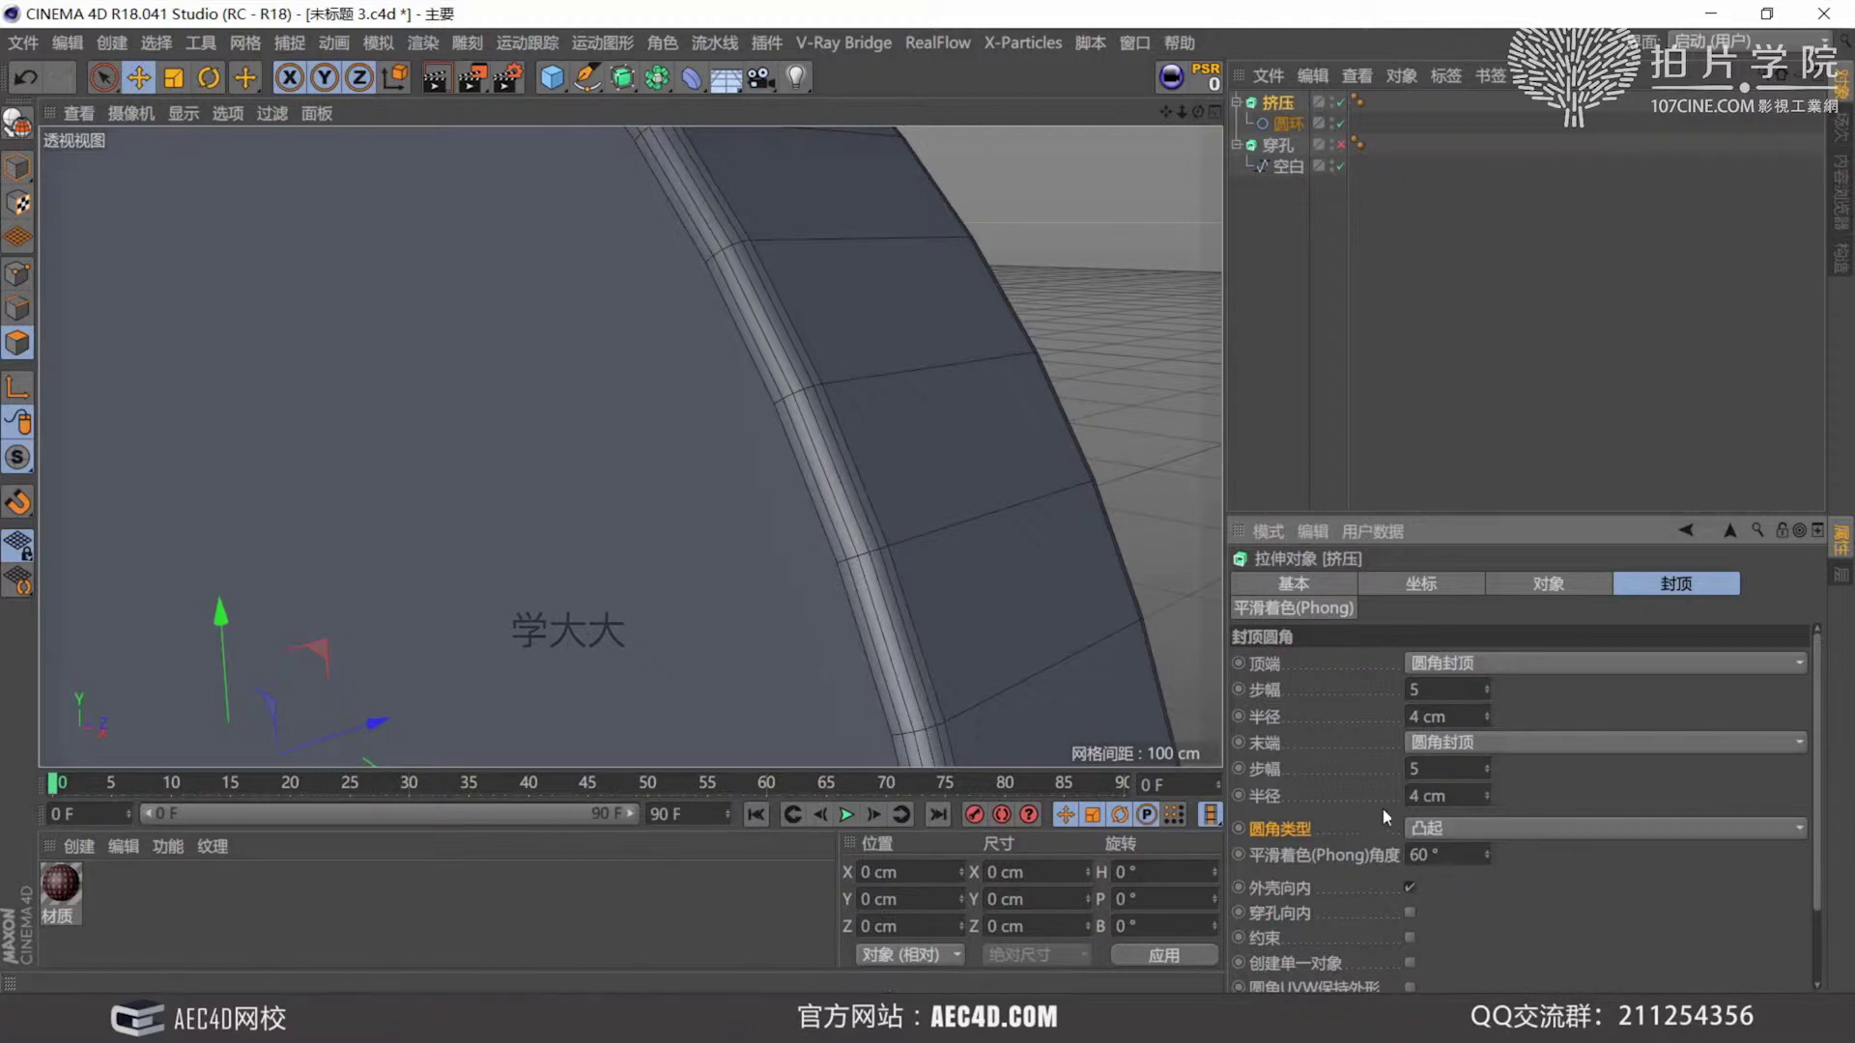
left_click(1434, 828)
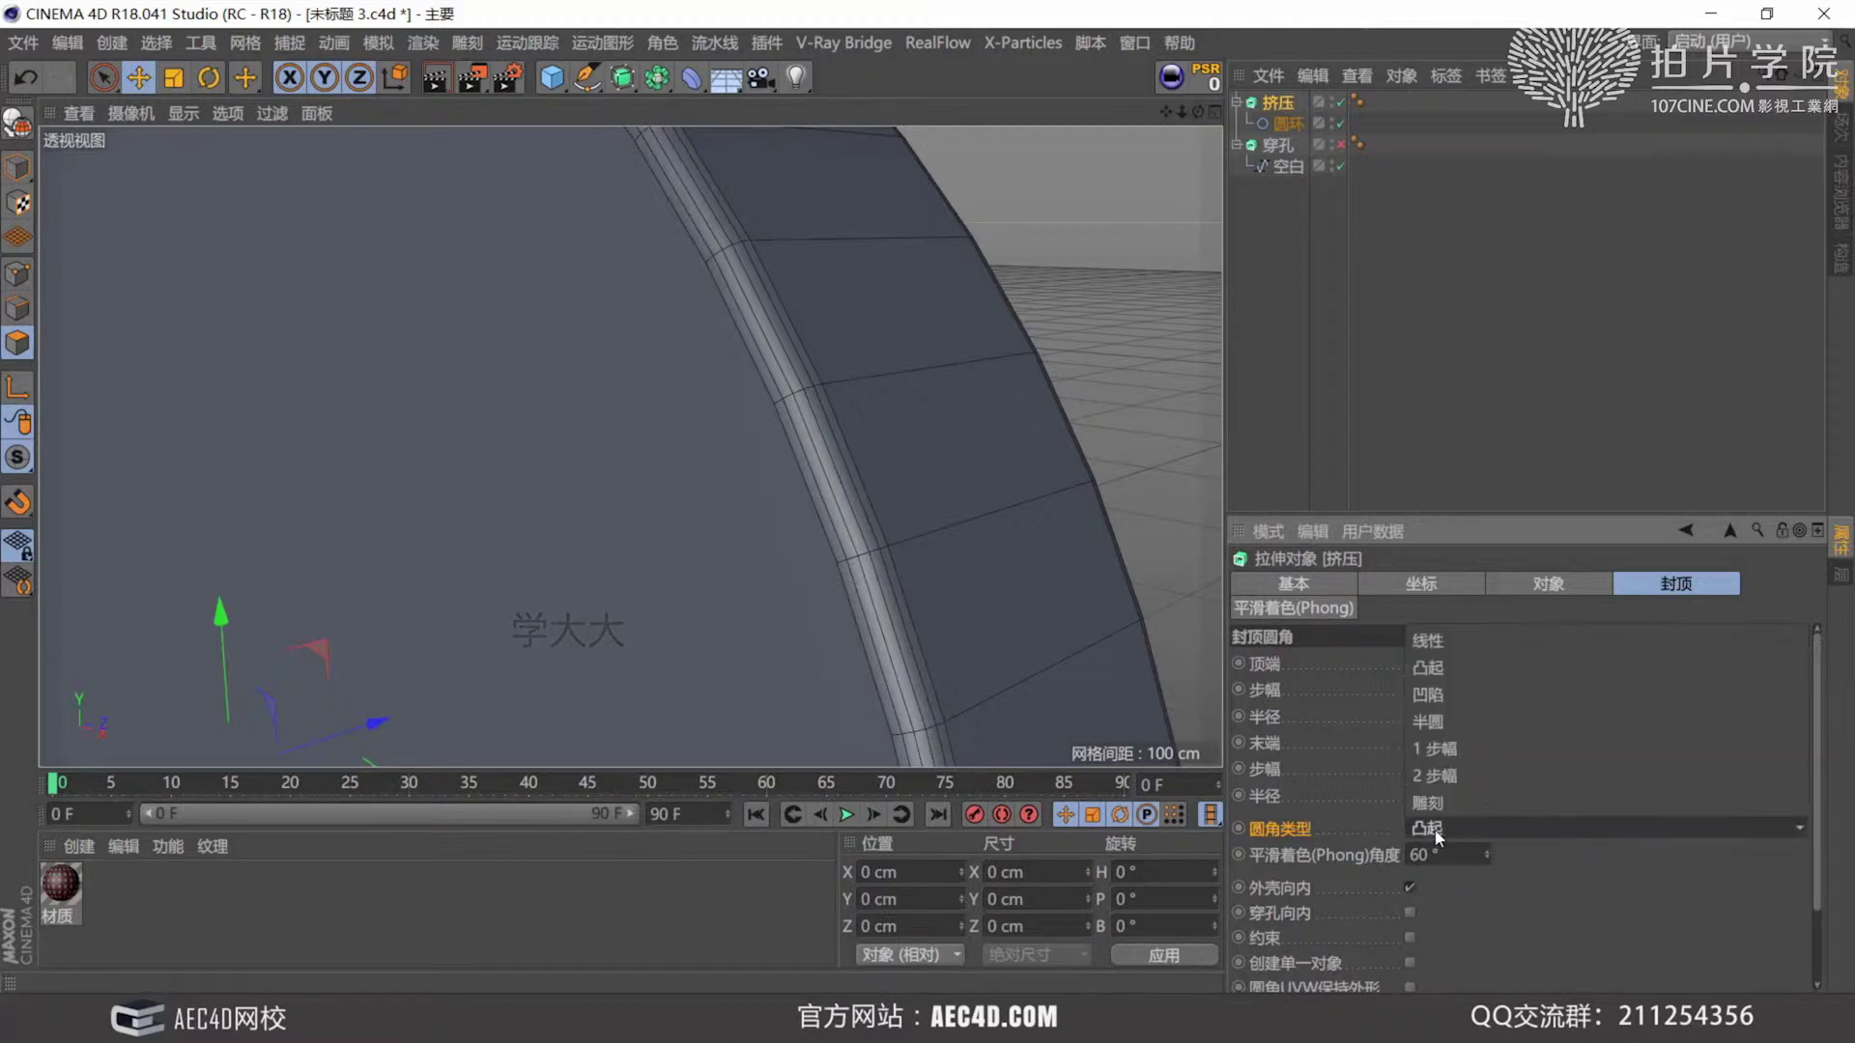
left_click(1440, 650)
scroll(907, 486, "up", 2)
left_click_drag(907, 486, 830, 448, "alt")
scroll(795, 444, "down", 5)
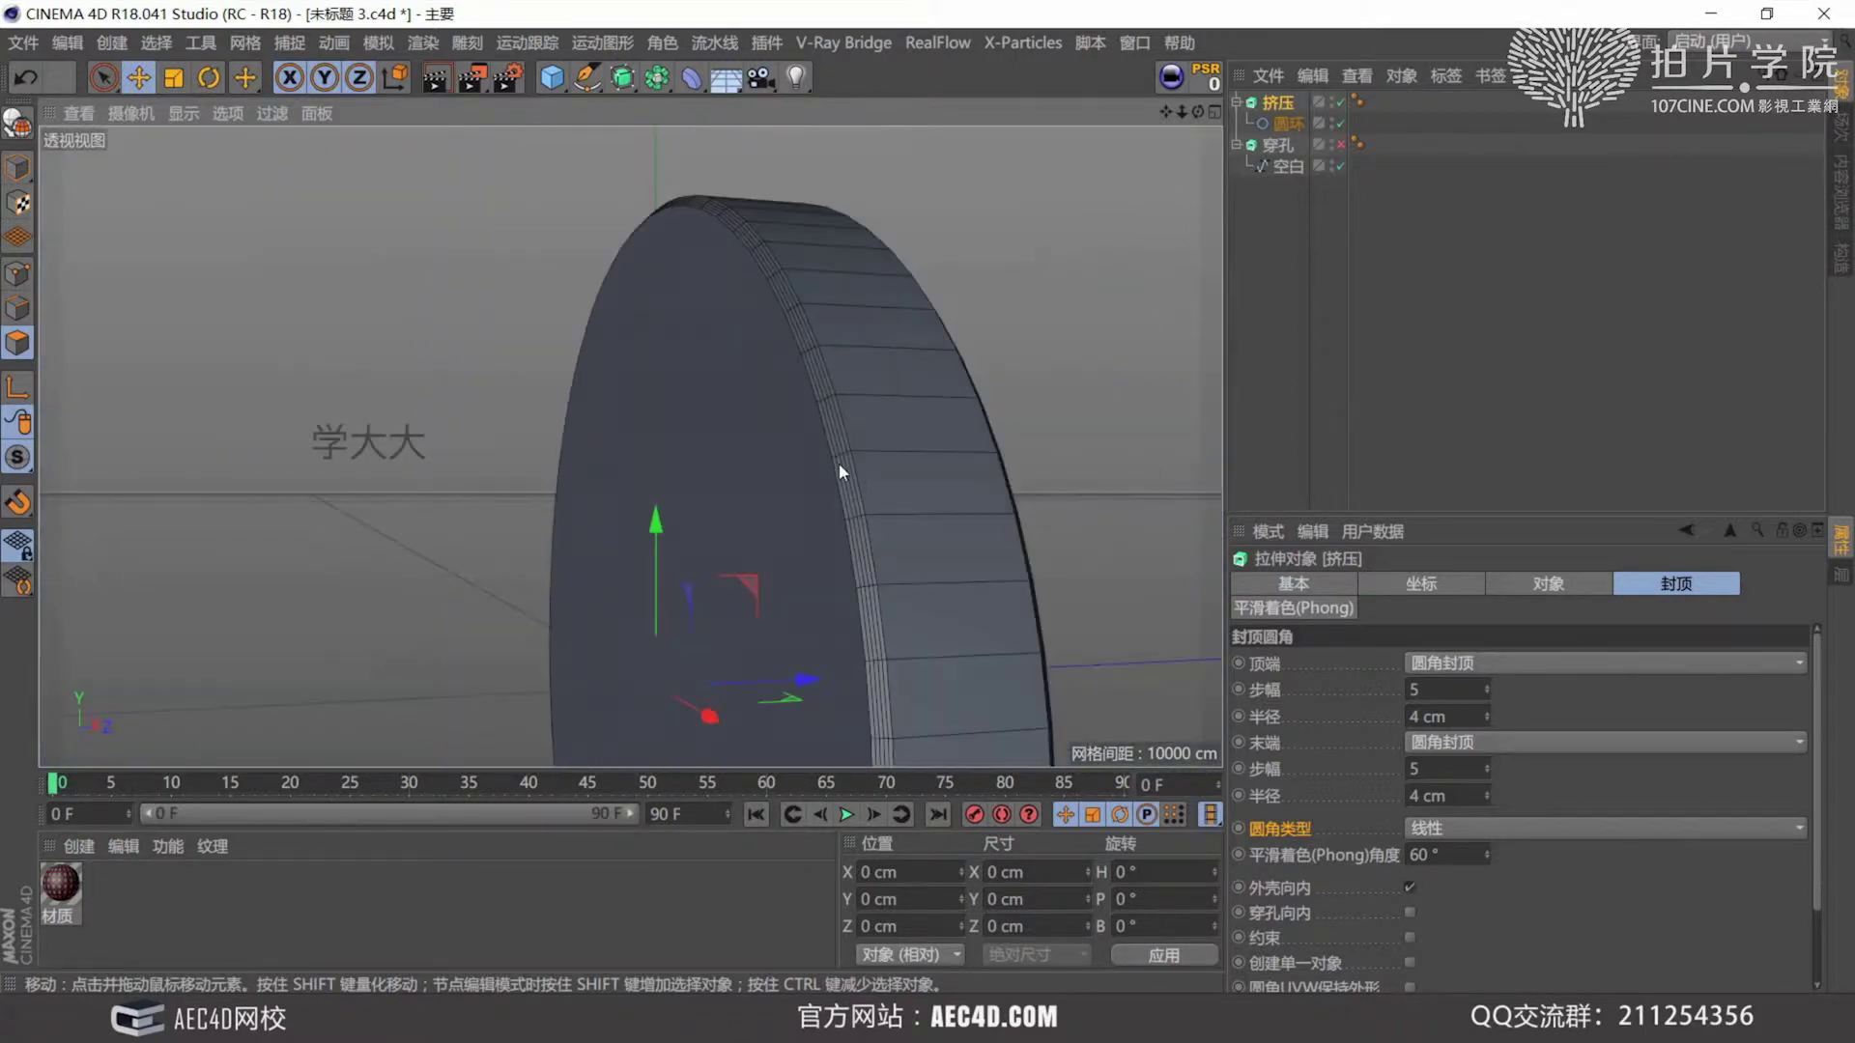
left_click_drag(840, 471, 1005, 570, "alt")
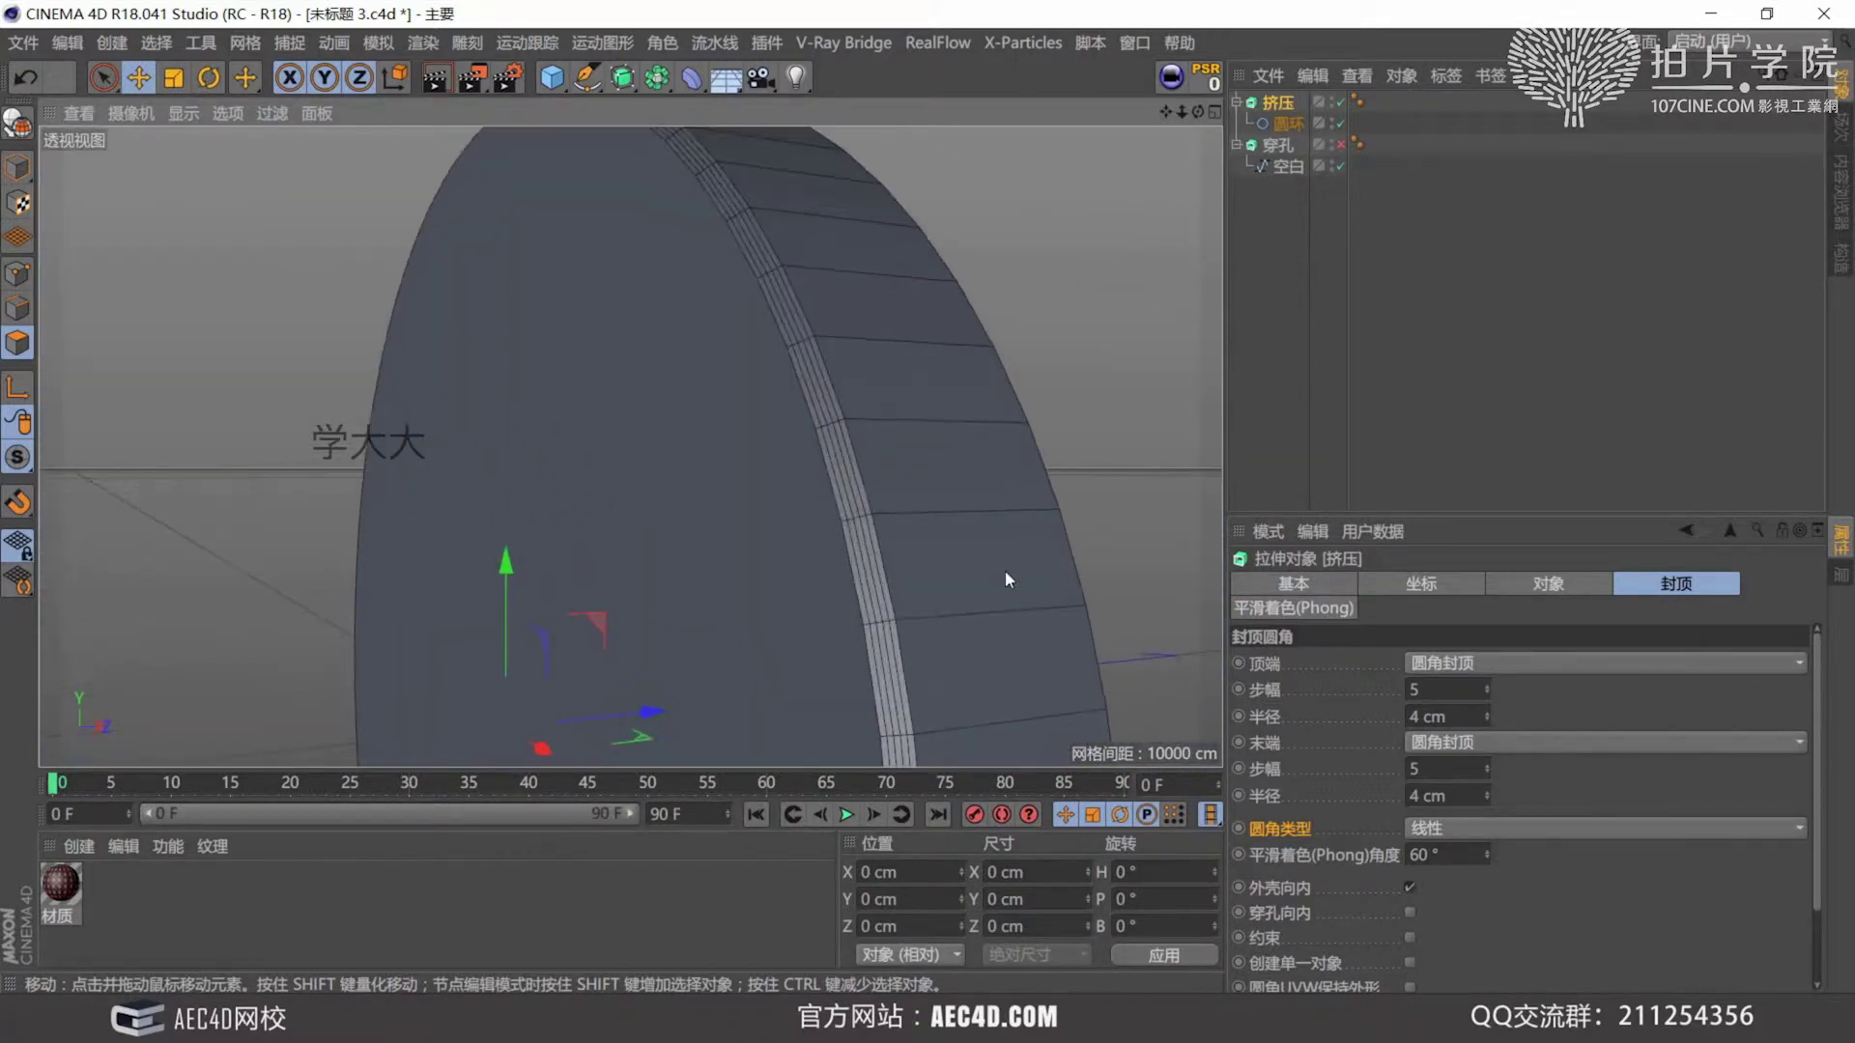
Set the fillet type (圆角类型) to concave (凹陷) and inspect the rim close up.
left_click(1444, 828)
left_click(1441, 692)
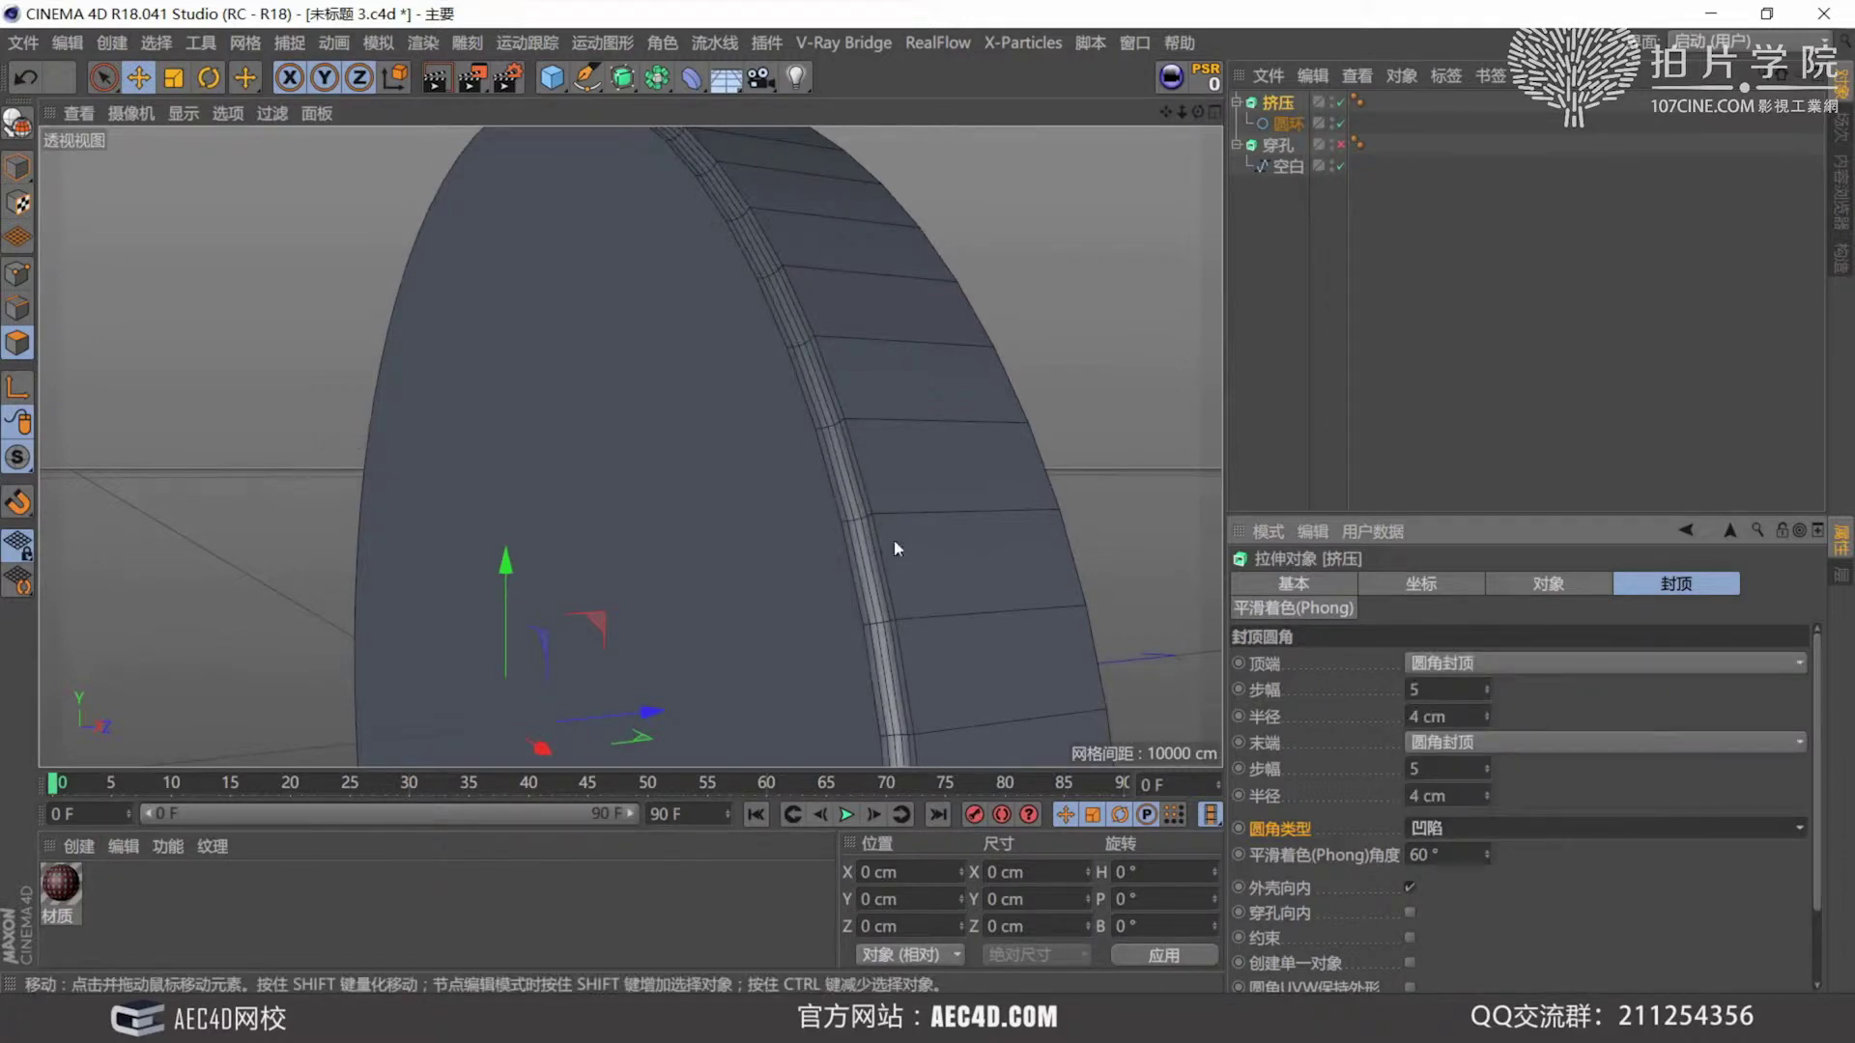
scroll(865, 518, "up", 8)
left_click_drag(738, 525, 835, 691, "alt")
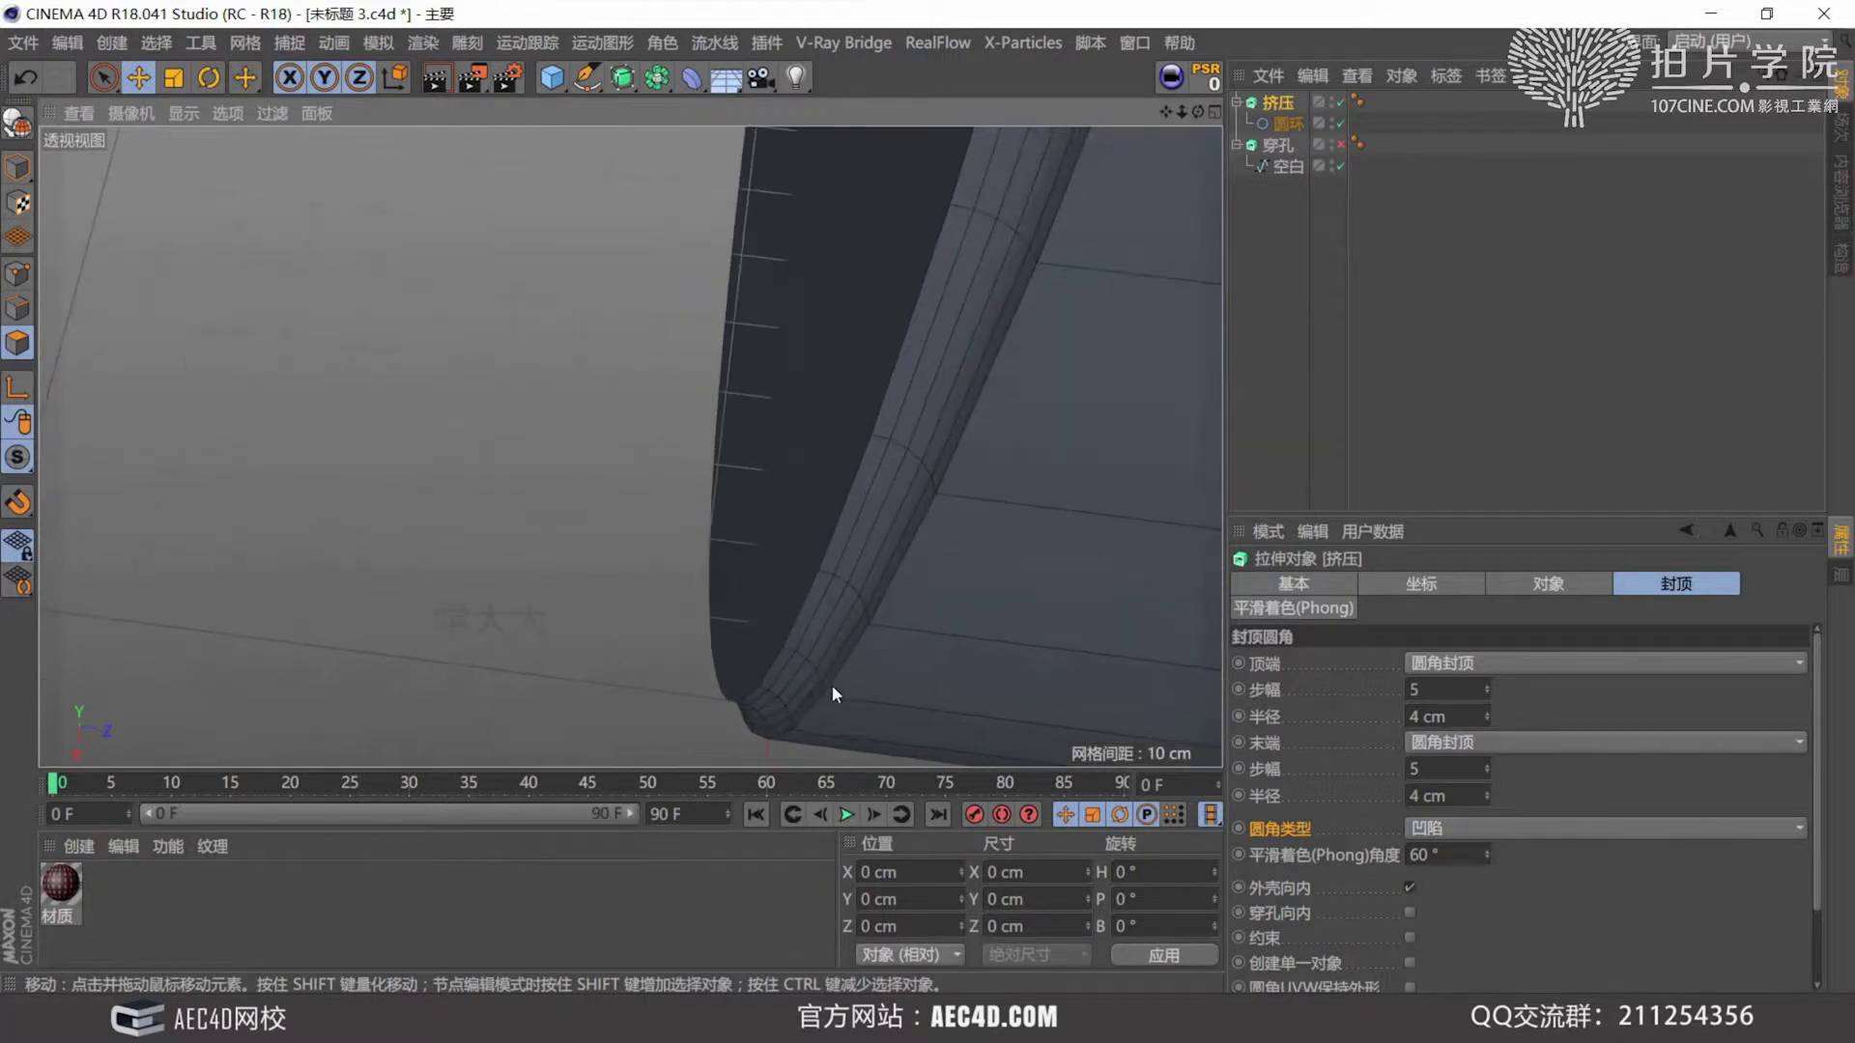
Set the fillet type (圆角类型) to half circle (半圆) and inspect the rim from the front.
left_click(1470, 831)
left_click(1480, 719)
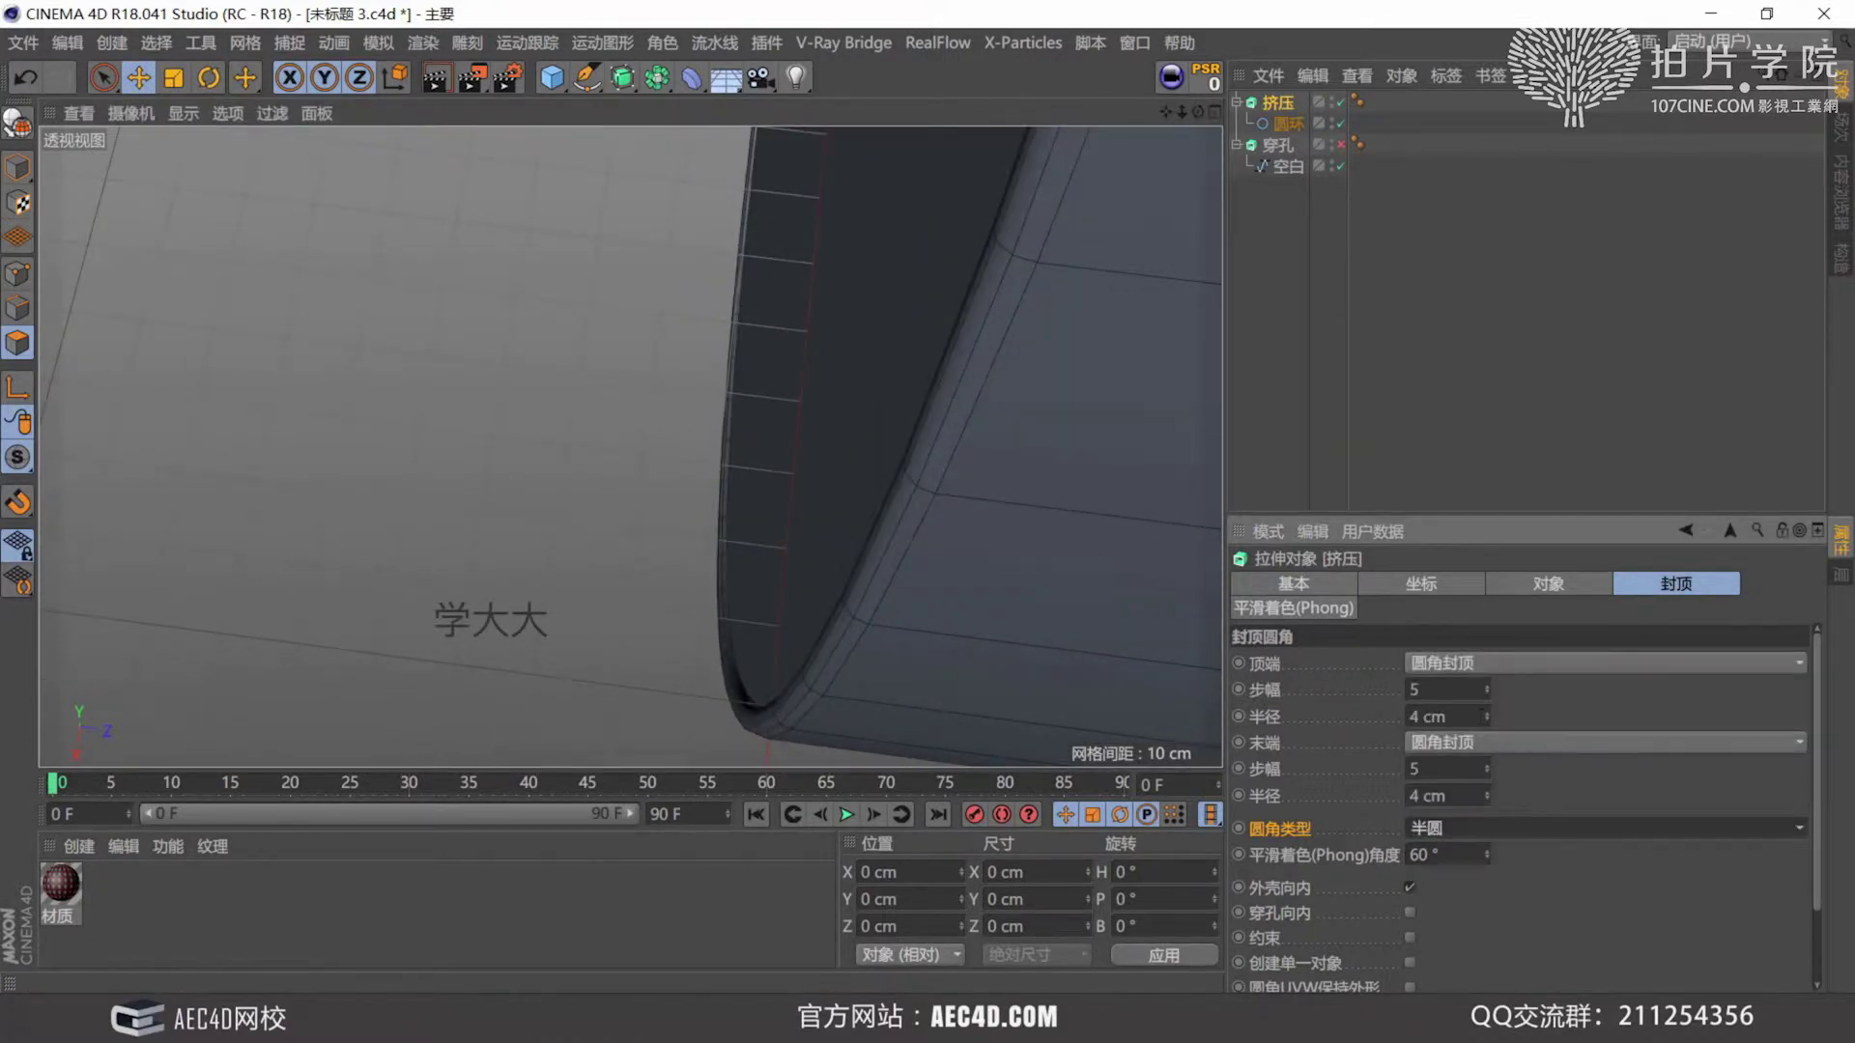
left_click_drag(881, 596, 845, 489, "alt")
right_click_drag(843, 483, 663, 646, "alt")
scroll(653, 553, "down", 4)
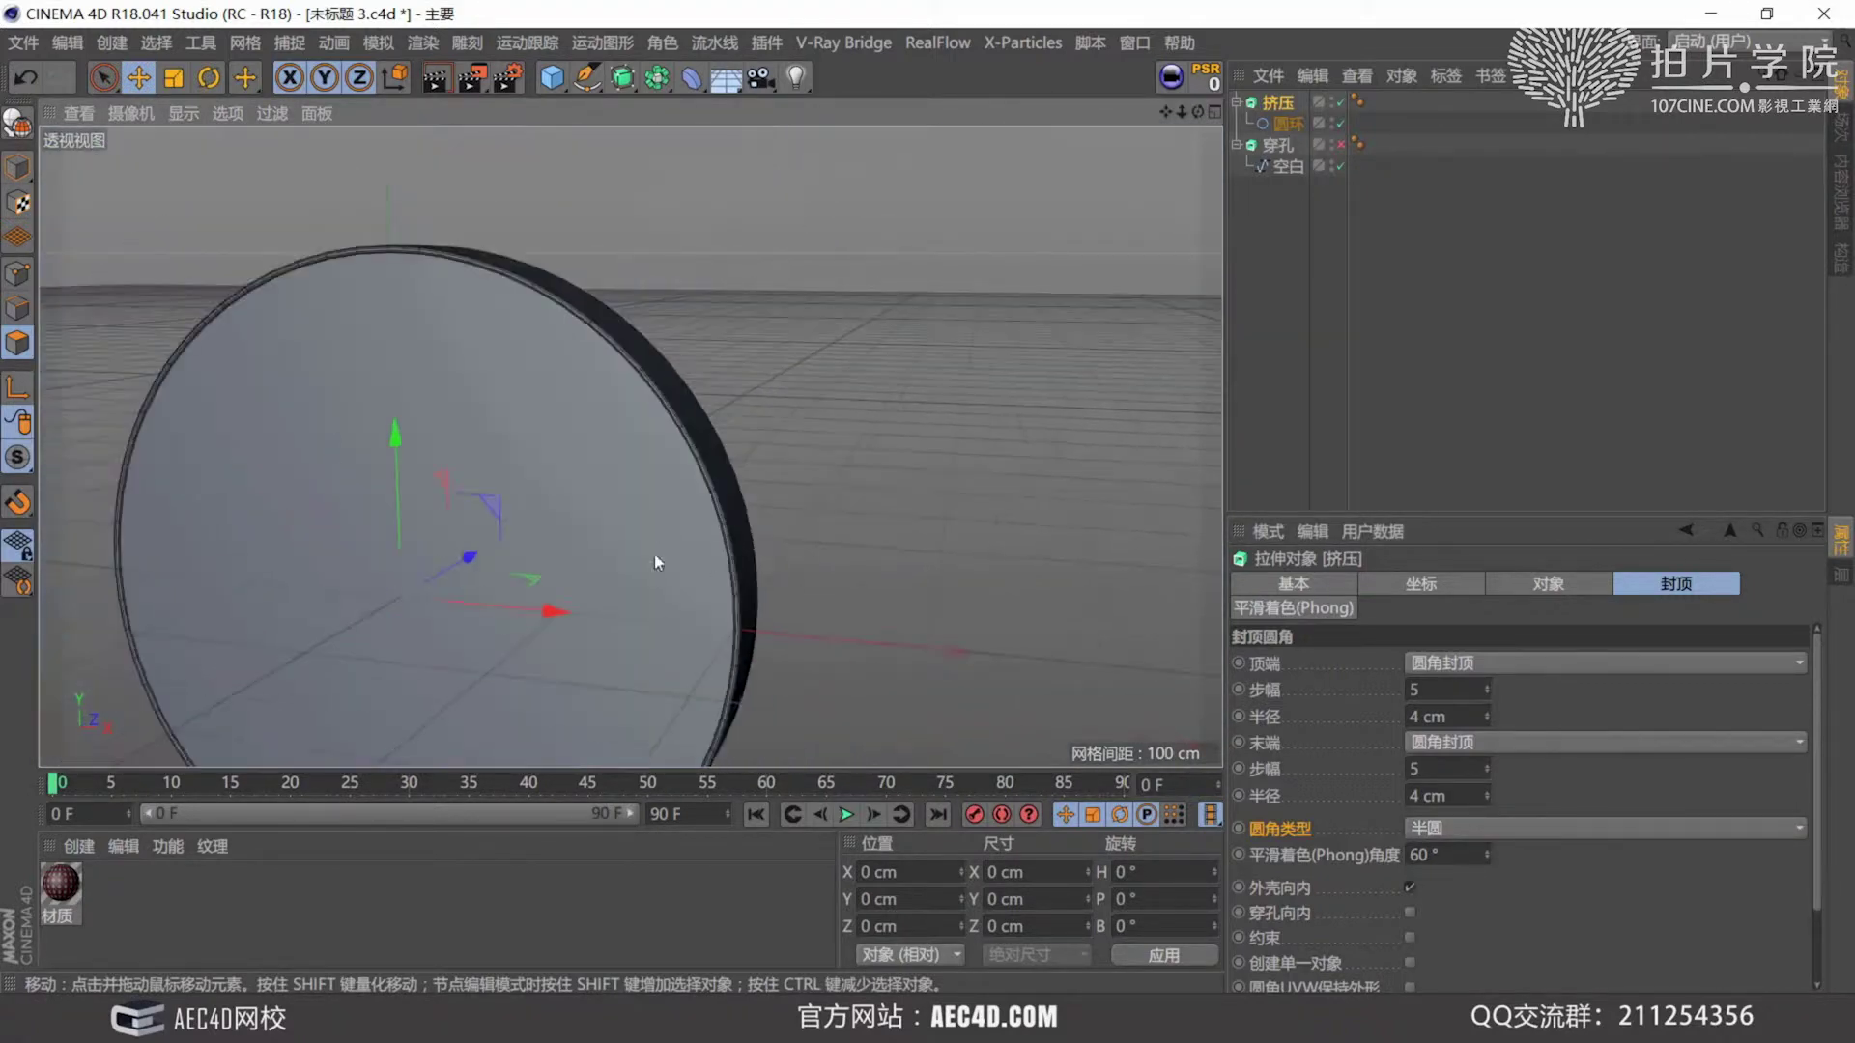
scroll(728, 400, "up", 5)
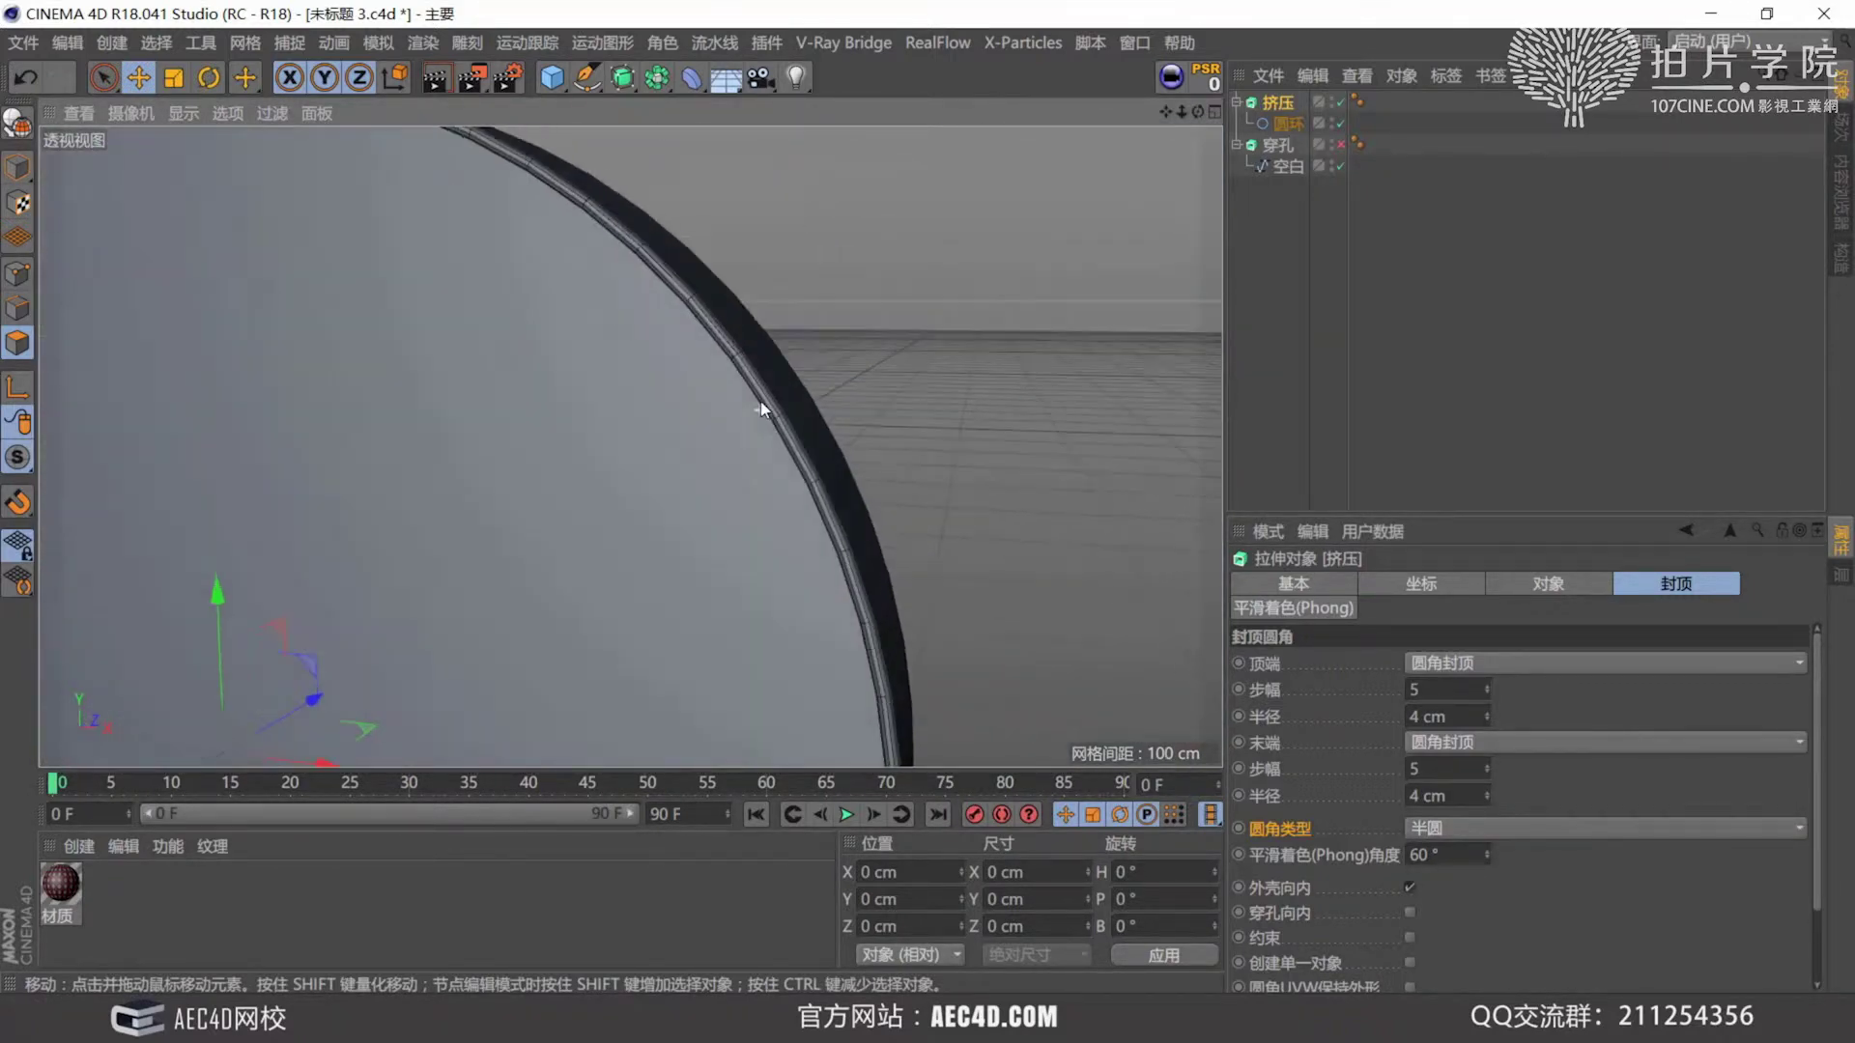
Set the fillet type (圆角类型) to 1 步幅 and inspect the single-stepped rim from the side.
left_click(1480, 825)
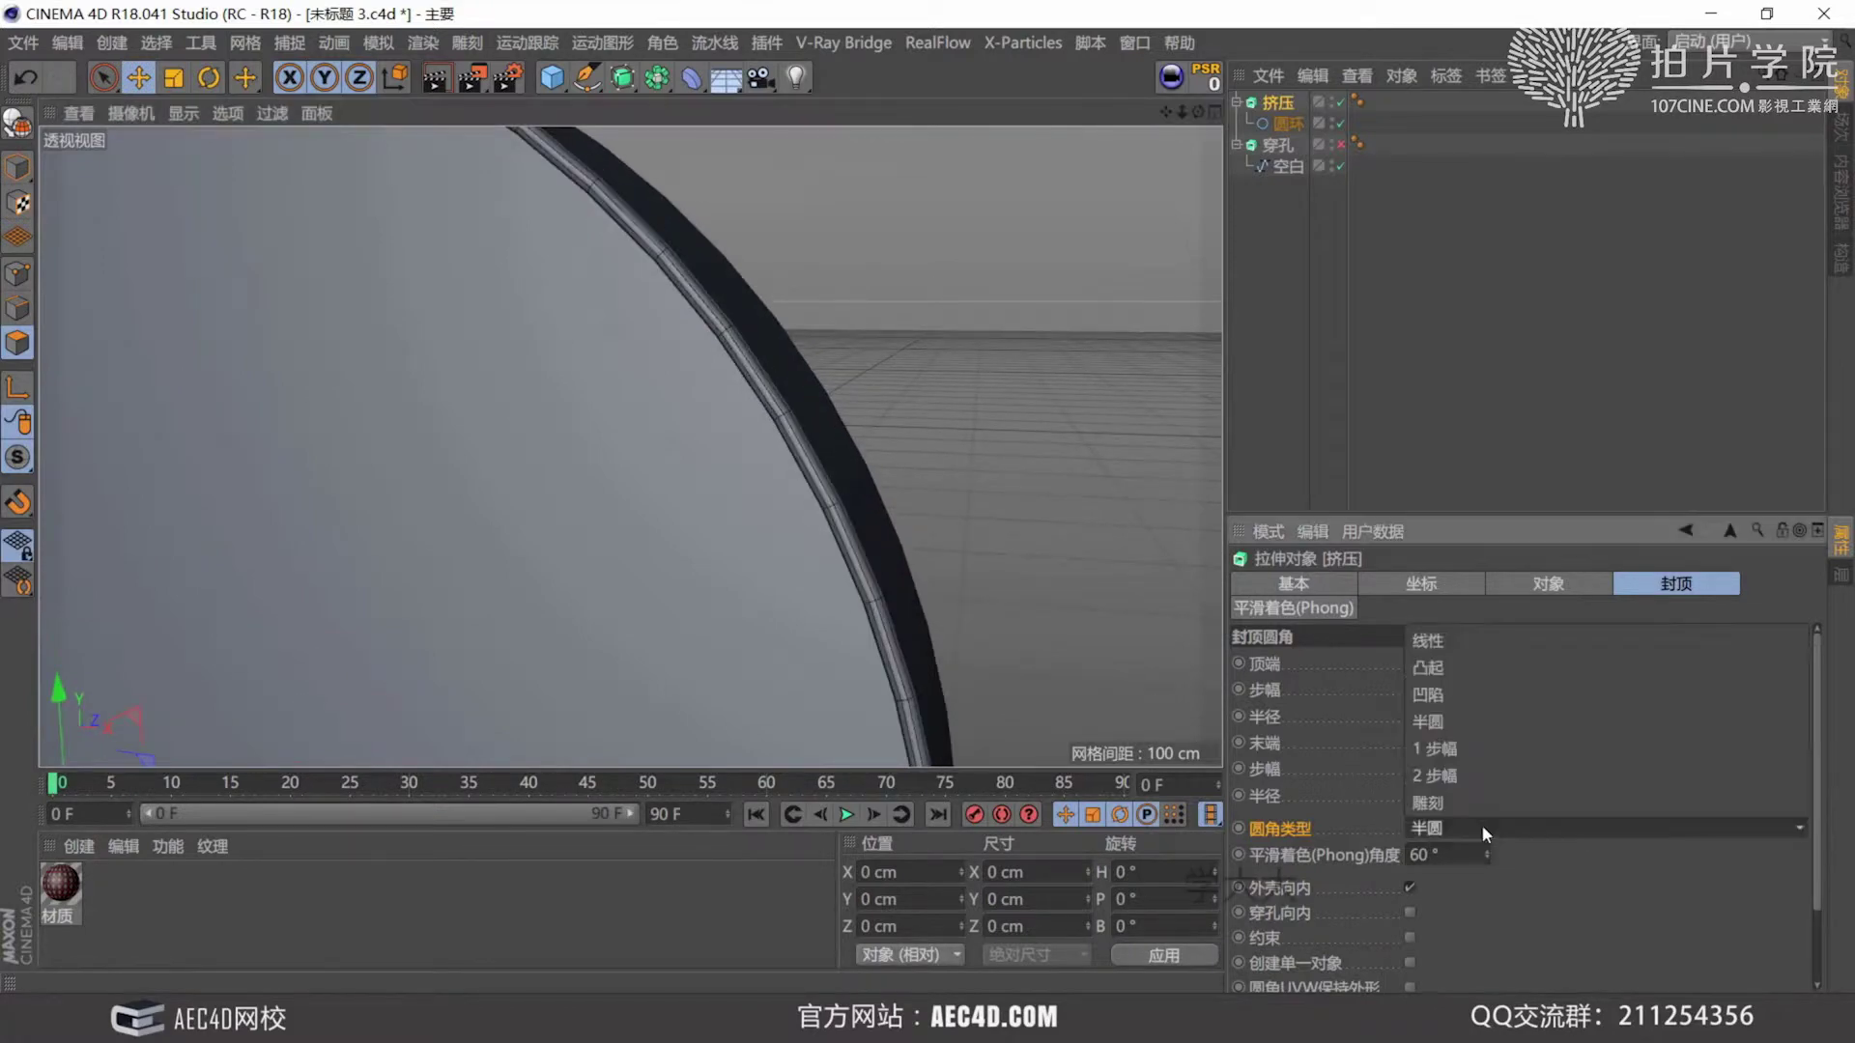
left_click(1463, 746)
left_click_drag(860, 618, 870, 414, "alt")
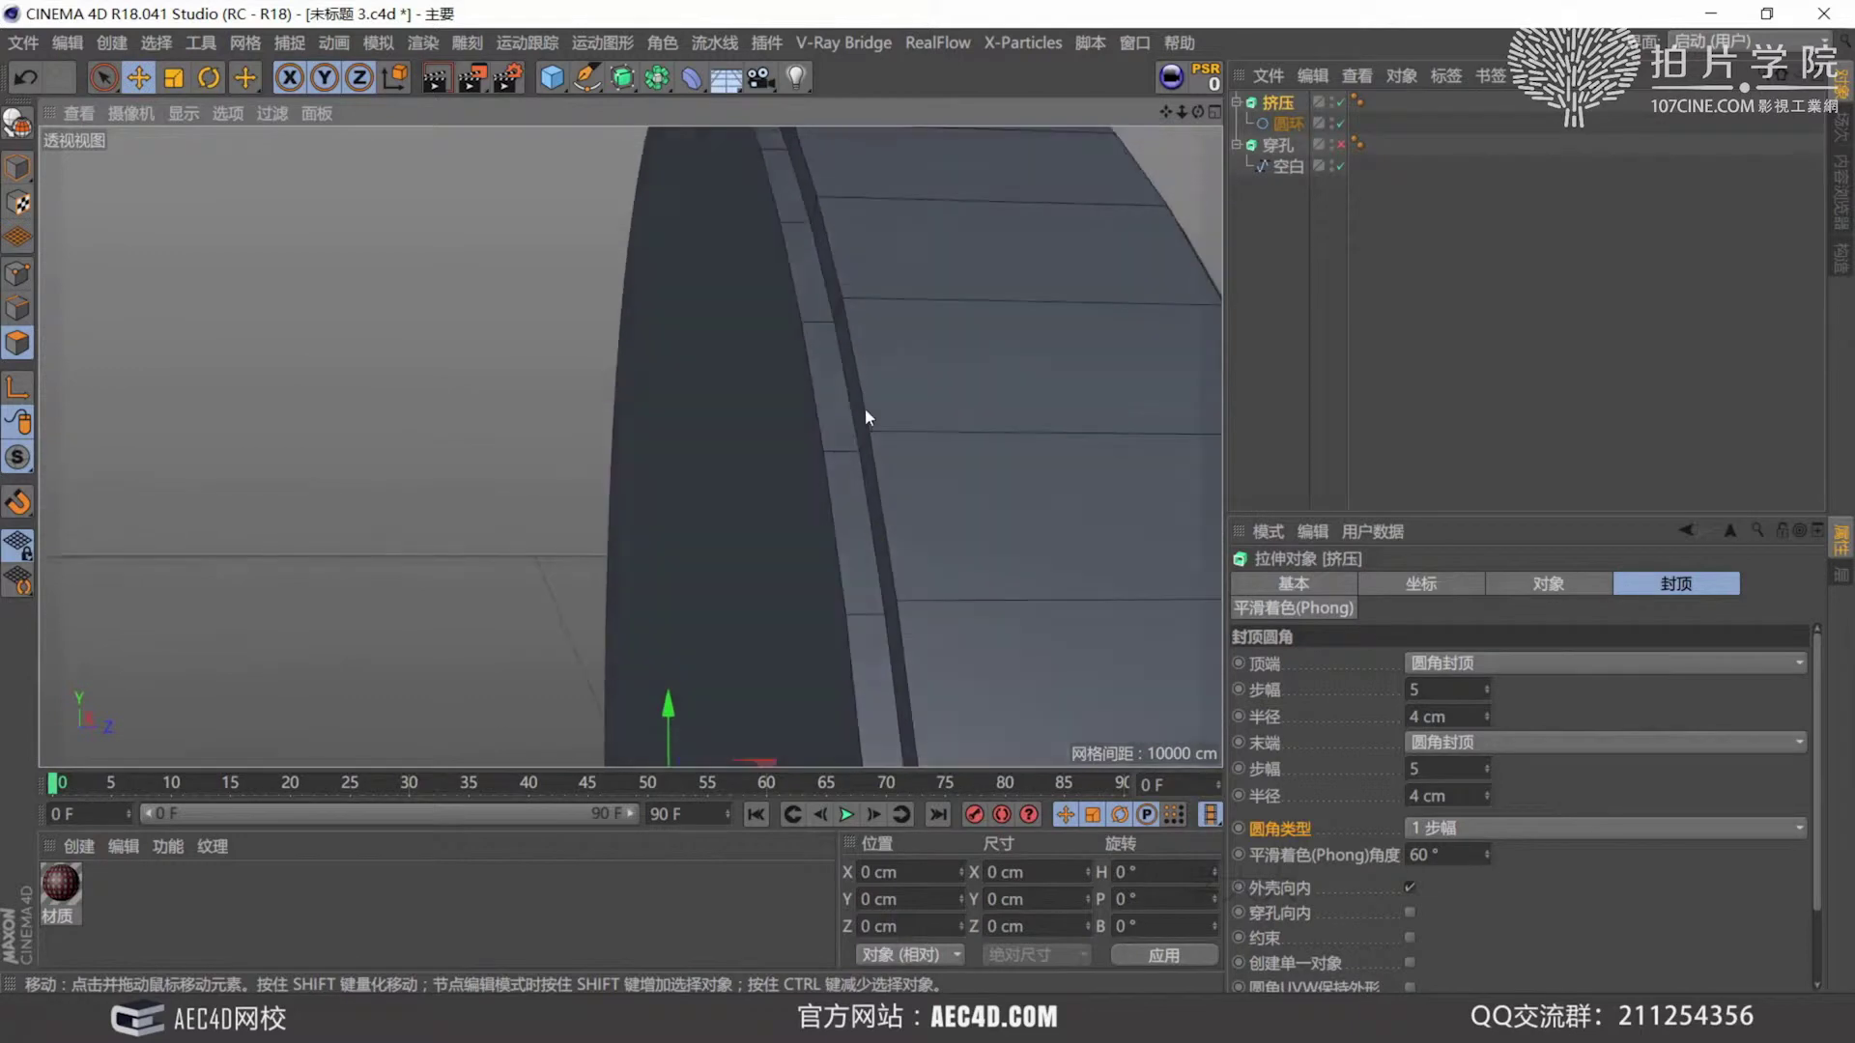
Set the fillet type (圆角类型) to 2 步幅 and inspect the double-stepped rim.
left_click(1464, 829)
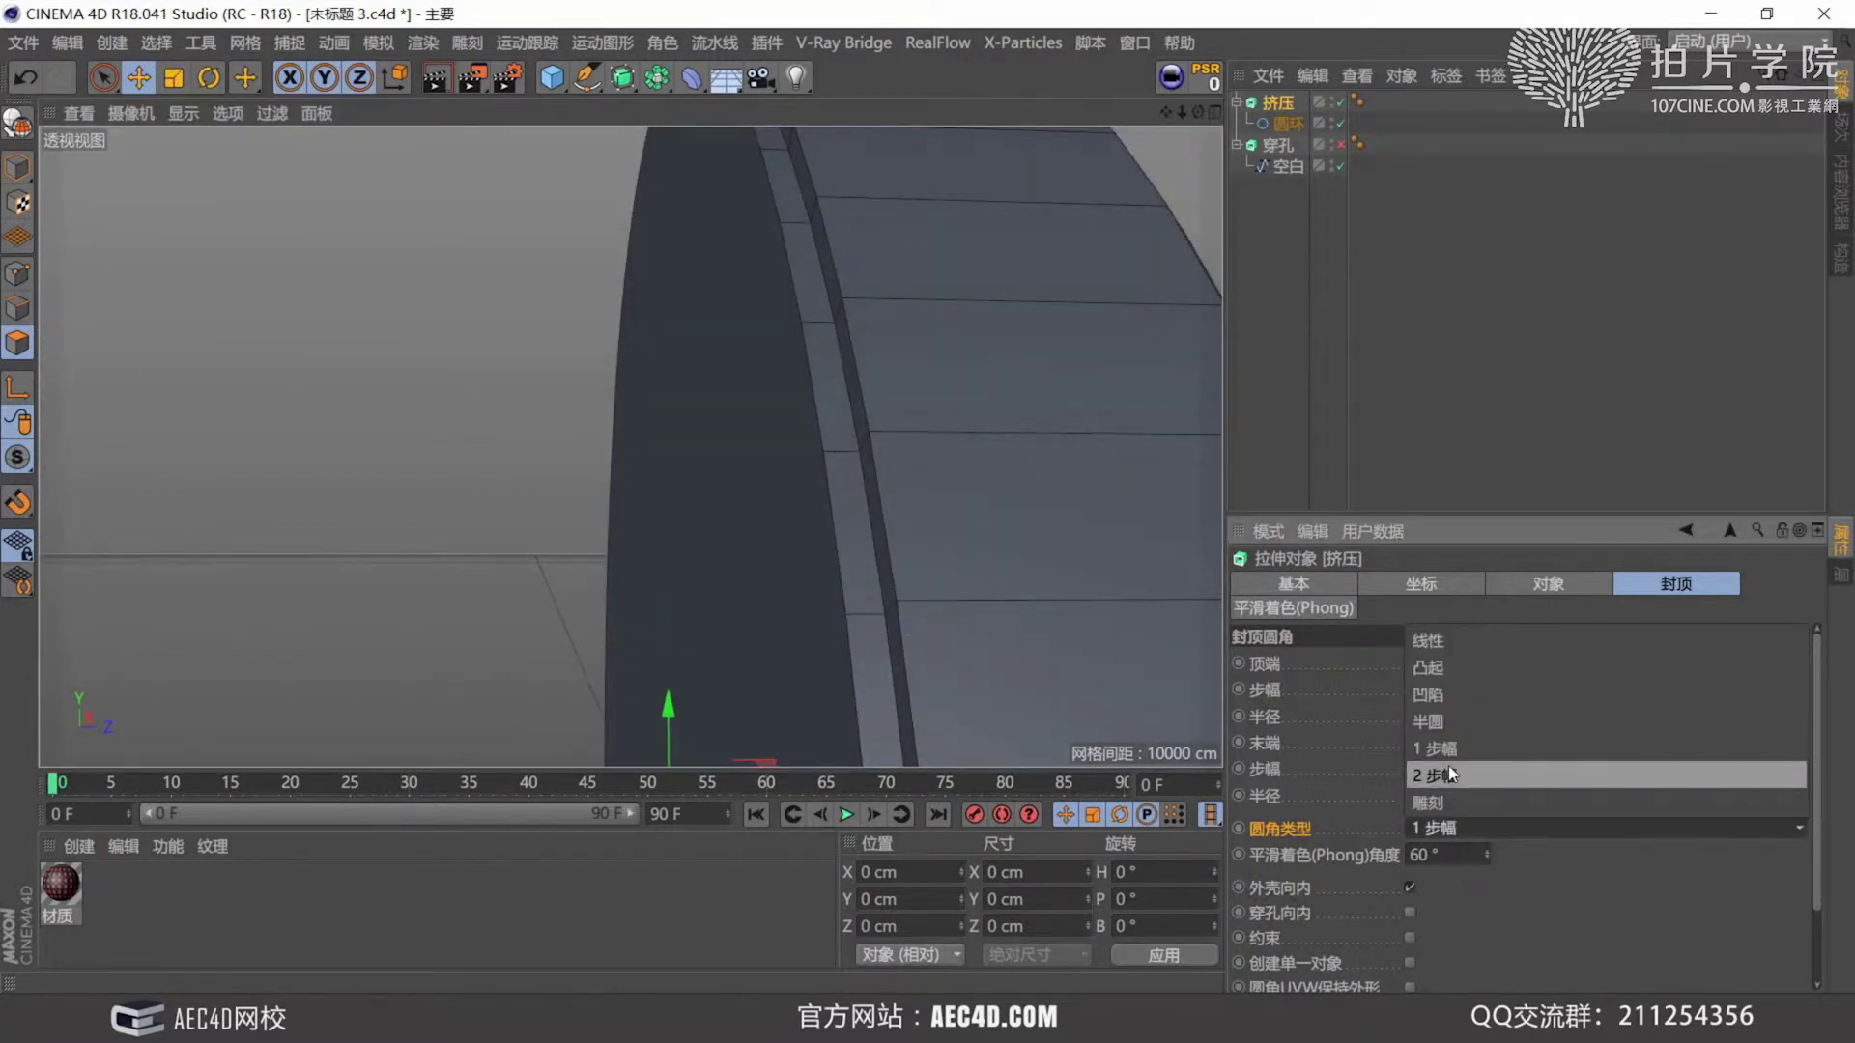
left_click(1449, 775)
left_click_drag(894, 511, 953, 485, "alt")
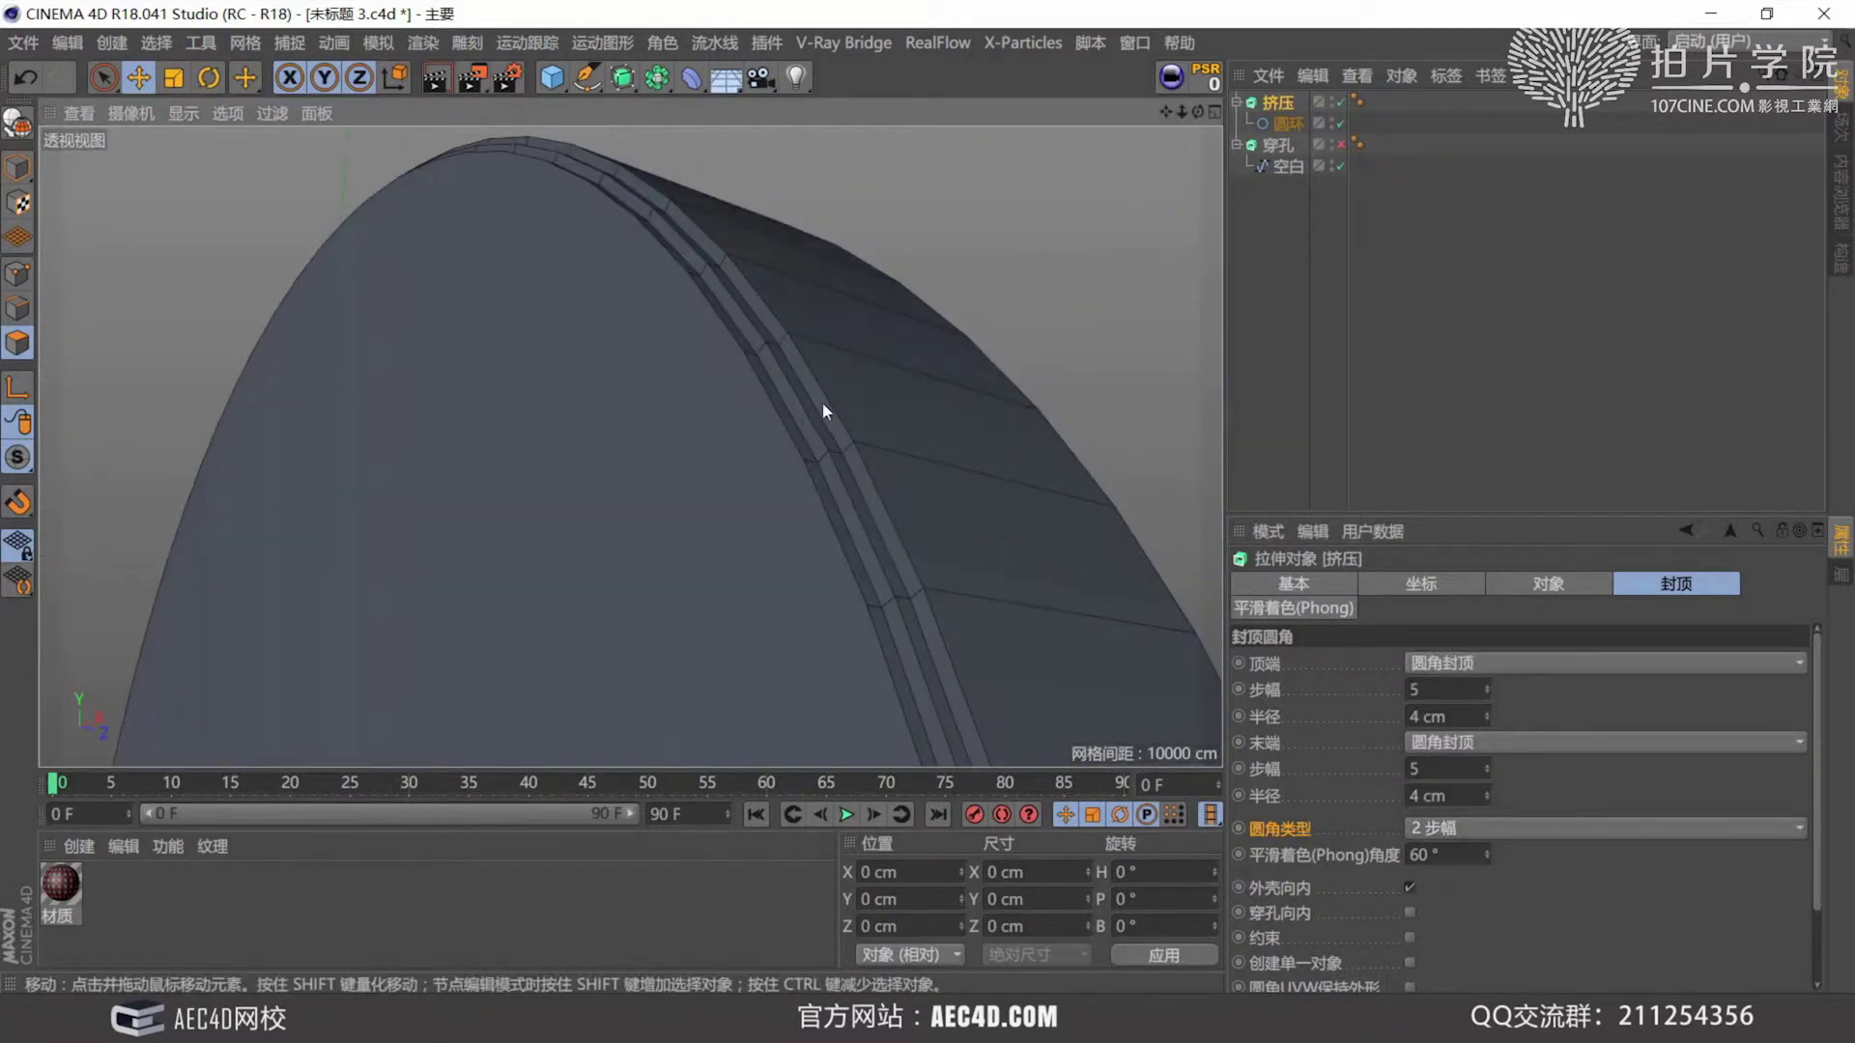
Set the fillet type (圆角类型) to engraved (雕刻) and inspect the front face and rim.
left_click(1449, 828)
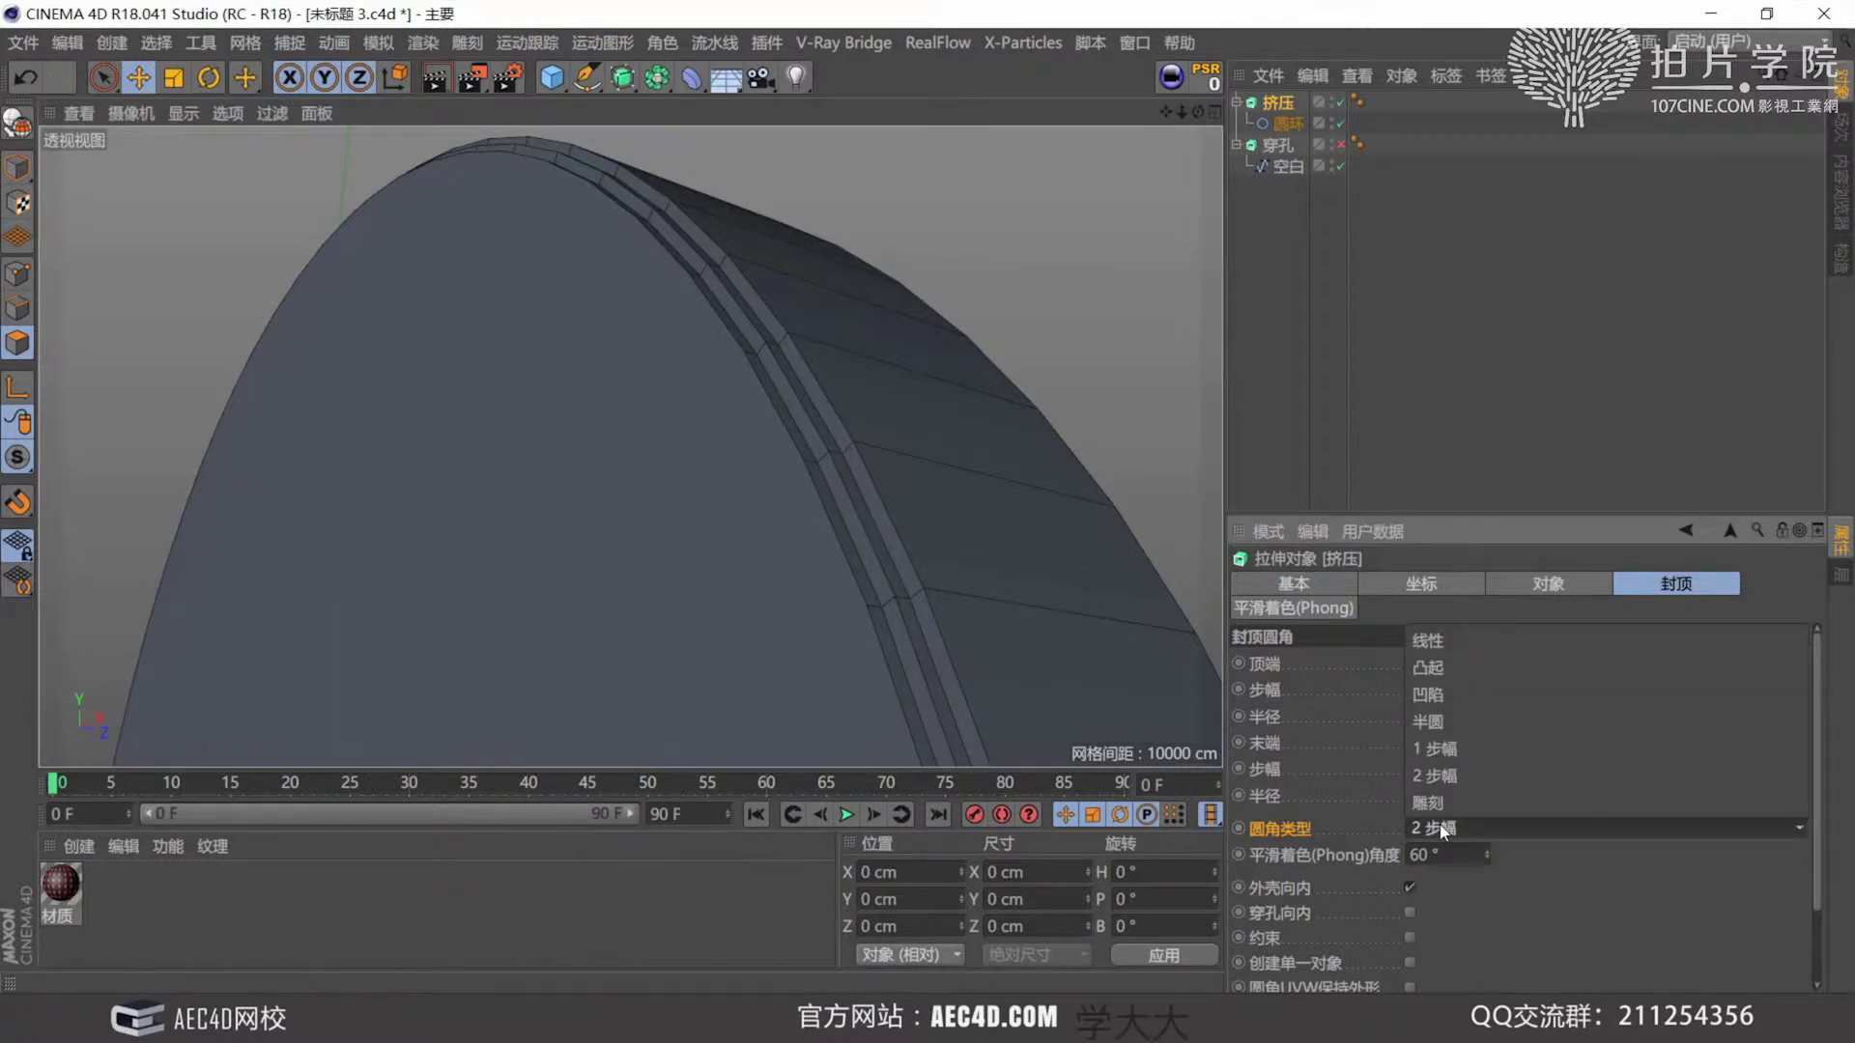
left_click(1468, 794)
left_click_drag(824, 534, 906, 558, "alt")
scroll(869, 618, "up", 6)
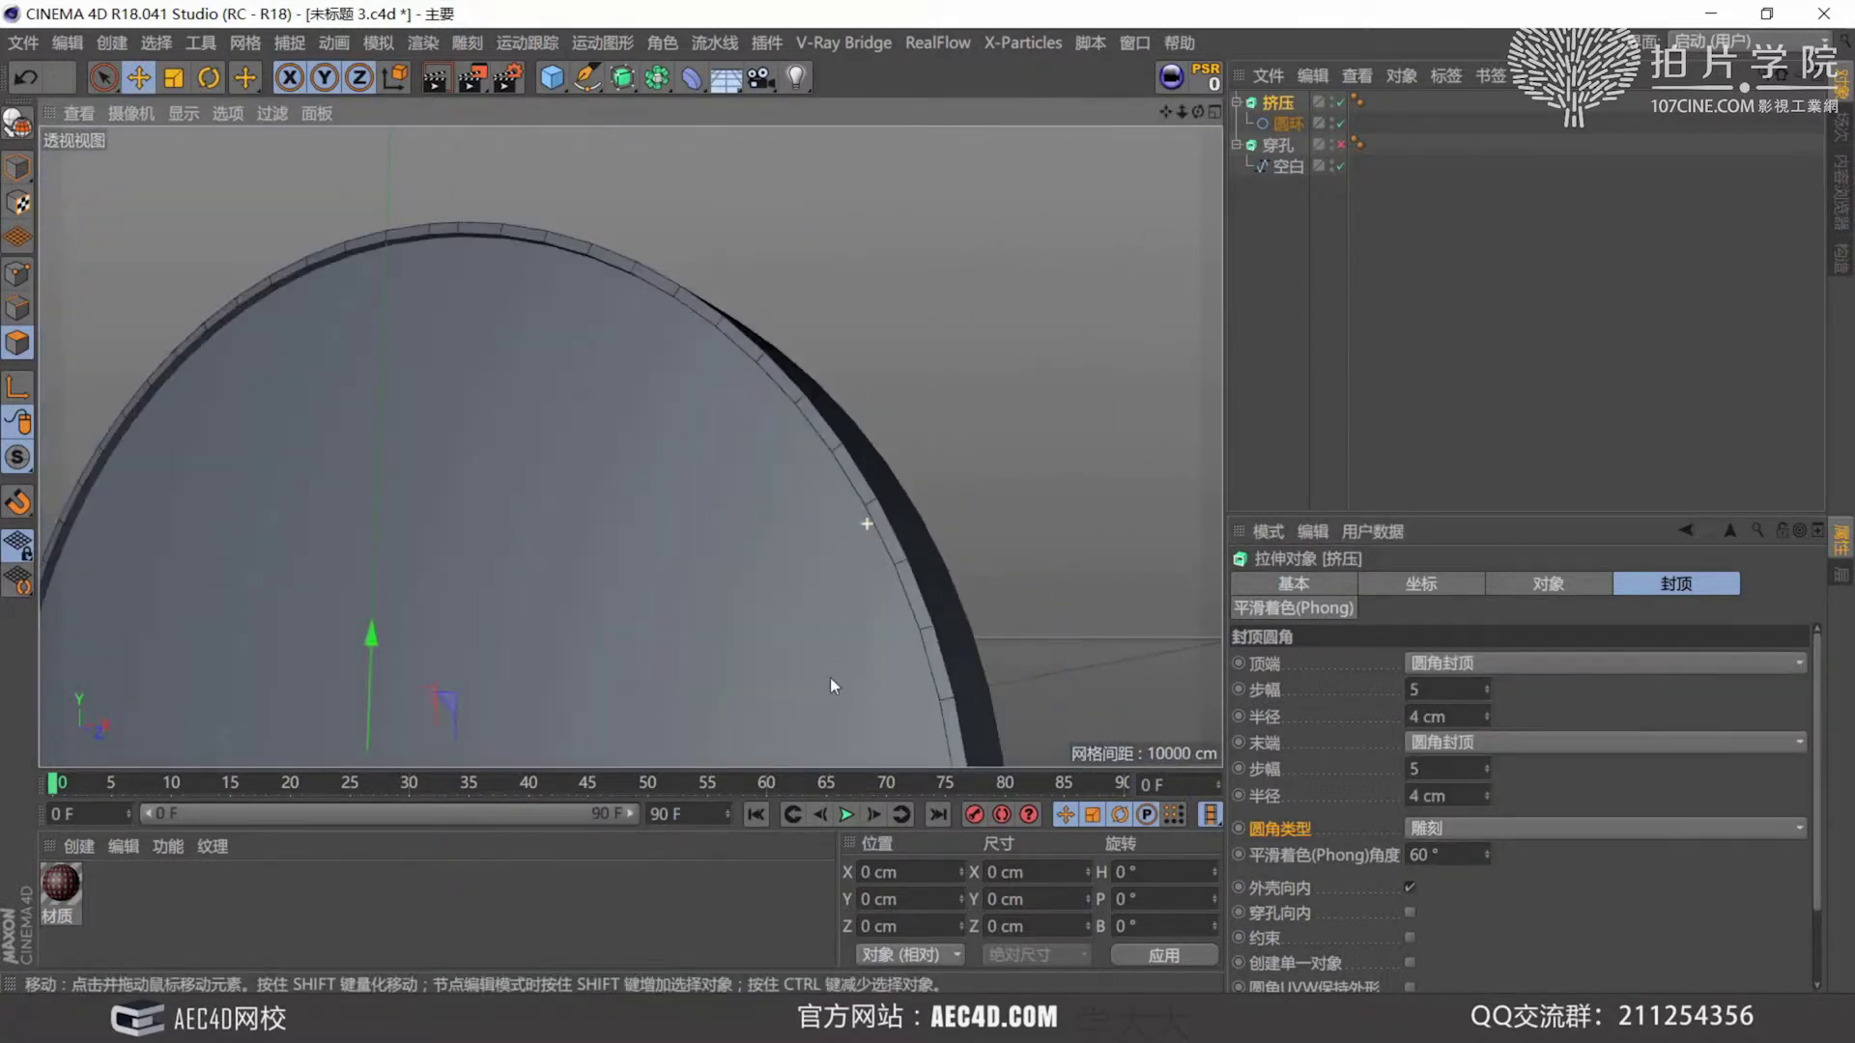
Return the fillet type (圆角类型) to convex (凸起) and inspect the rounded edge.
left_click(1449, 828)
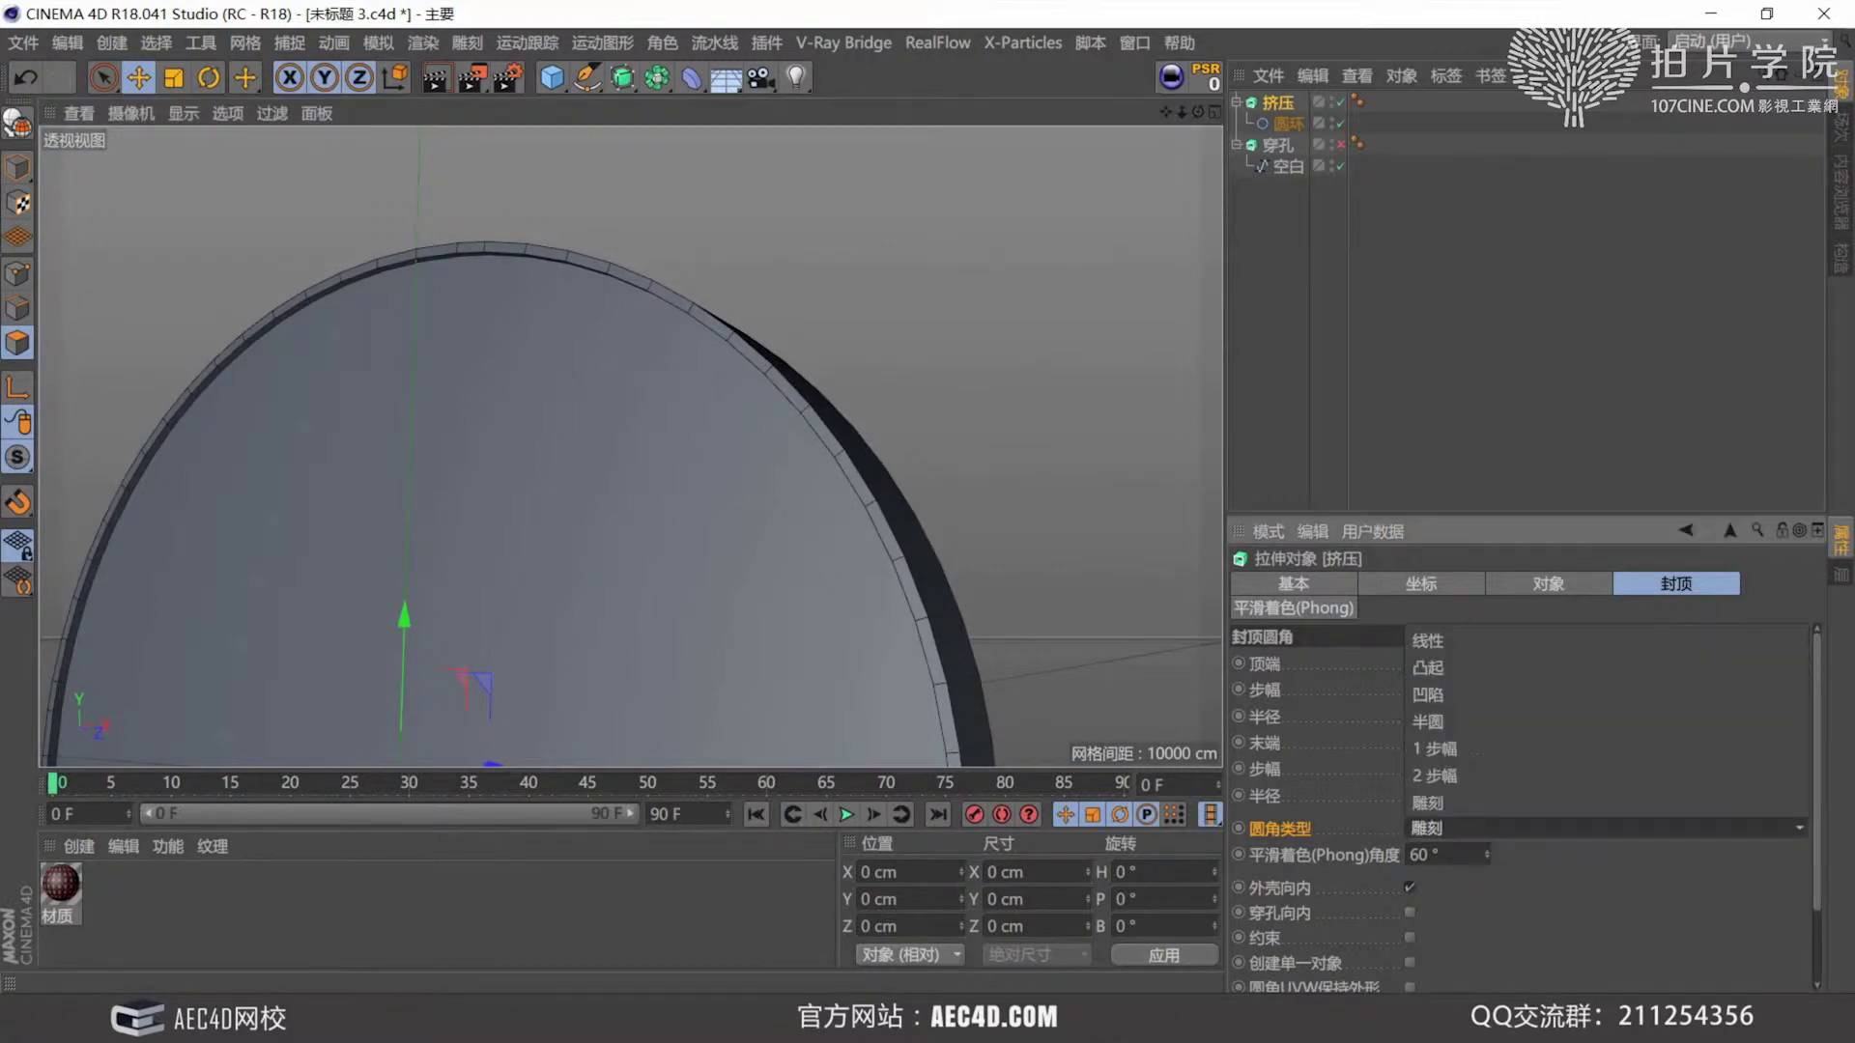
left_click(1429, 667)
mouse_move(918, 612)
left_mouse_down("alt")
mouse_move(918, 578)
mouse_move(900, 605)
left_mouse_up("alt")
scroll(900, 606, "down", 5)
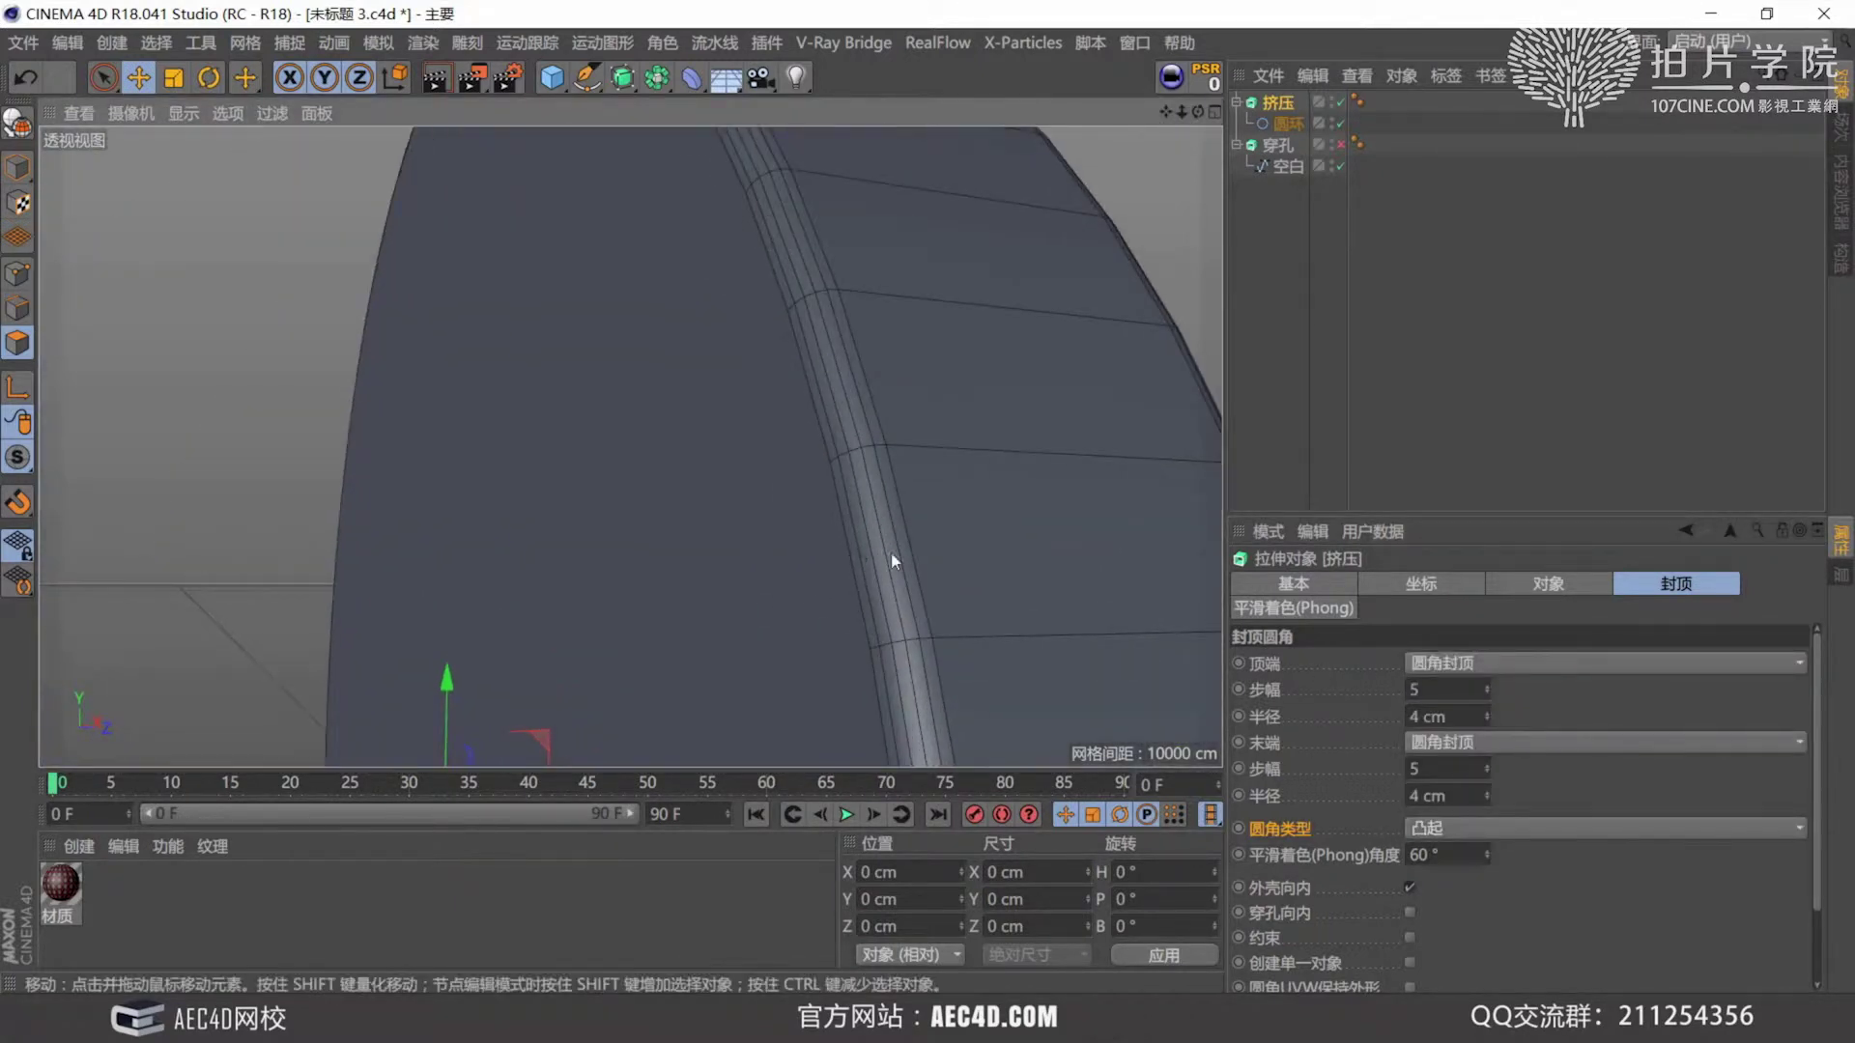
left_click_drag(874, 439, 857, 489, "alt")
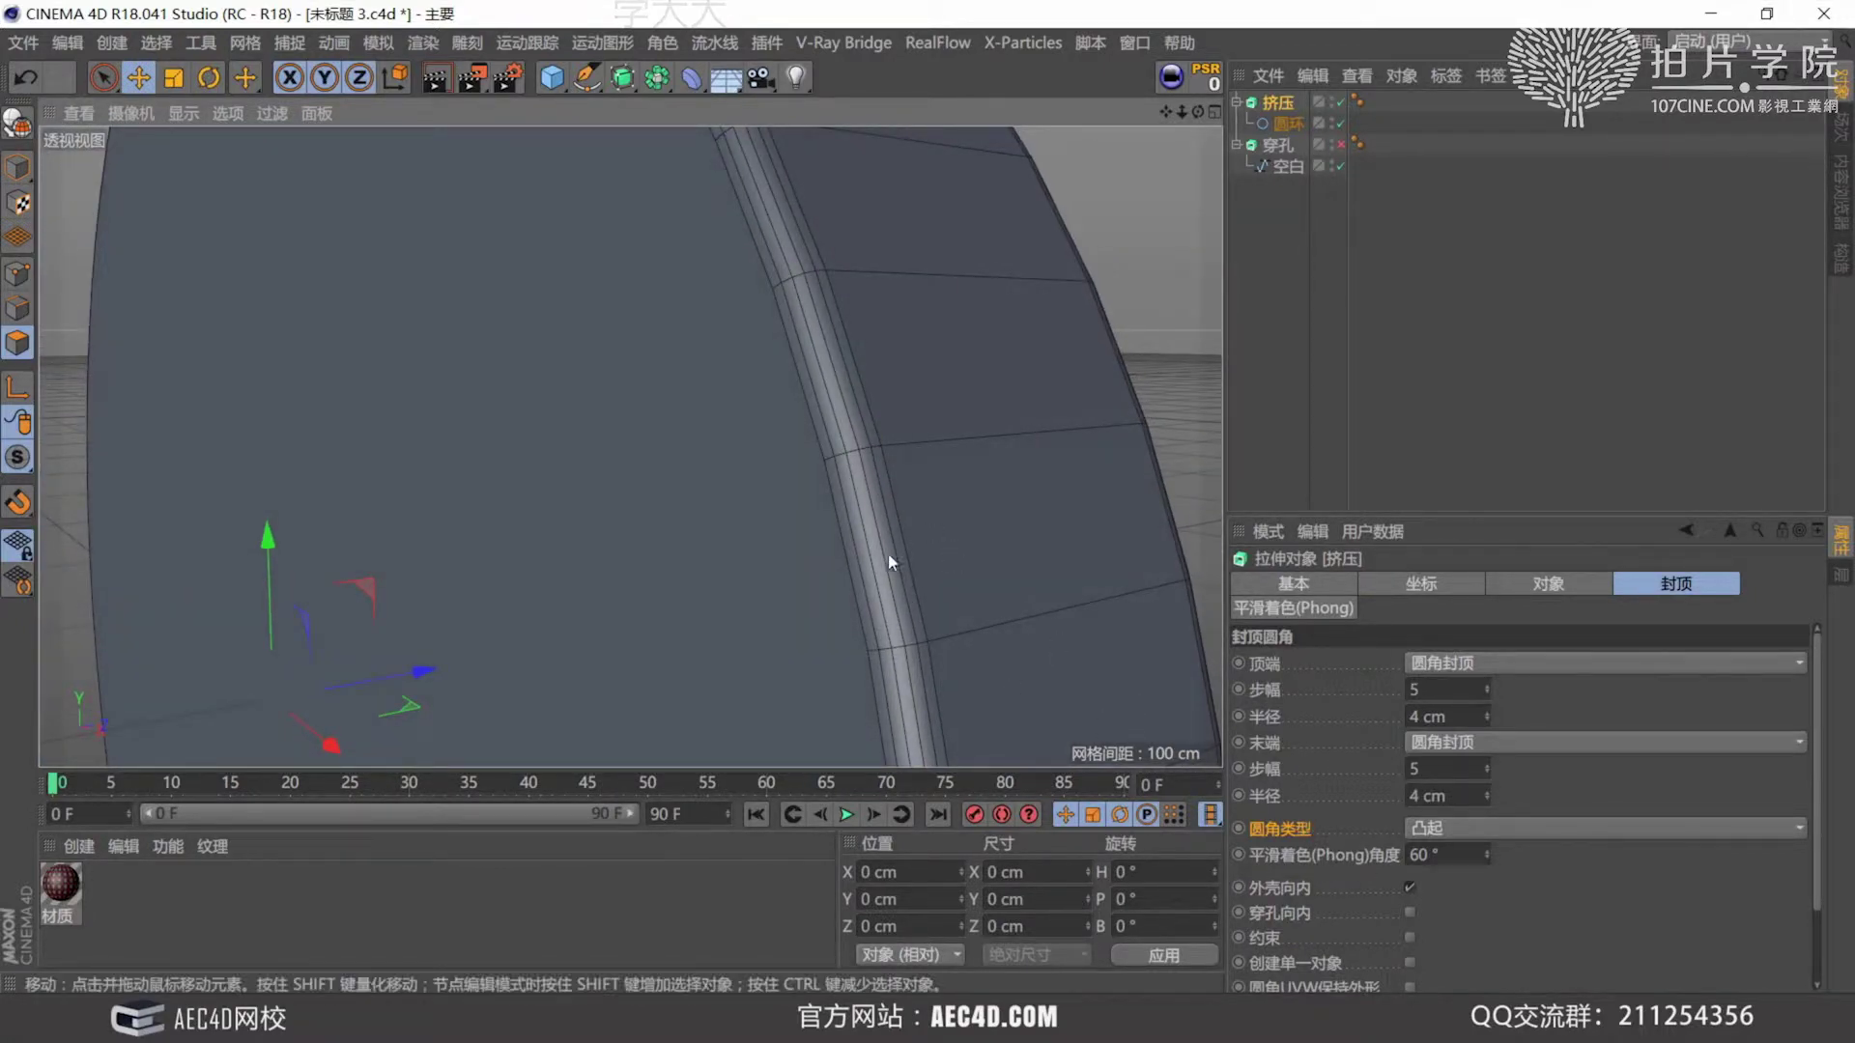
left_click_drag(889, 553, 918, 666, "alt")
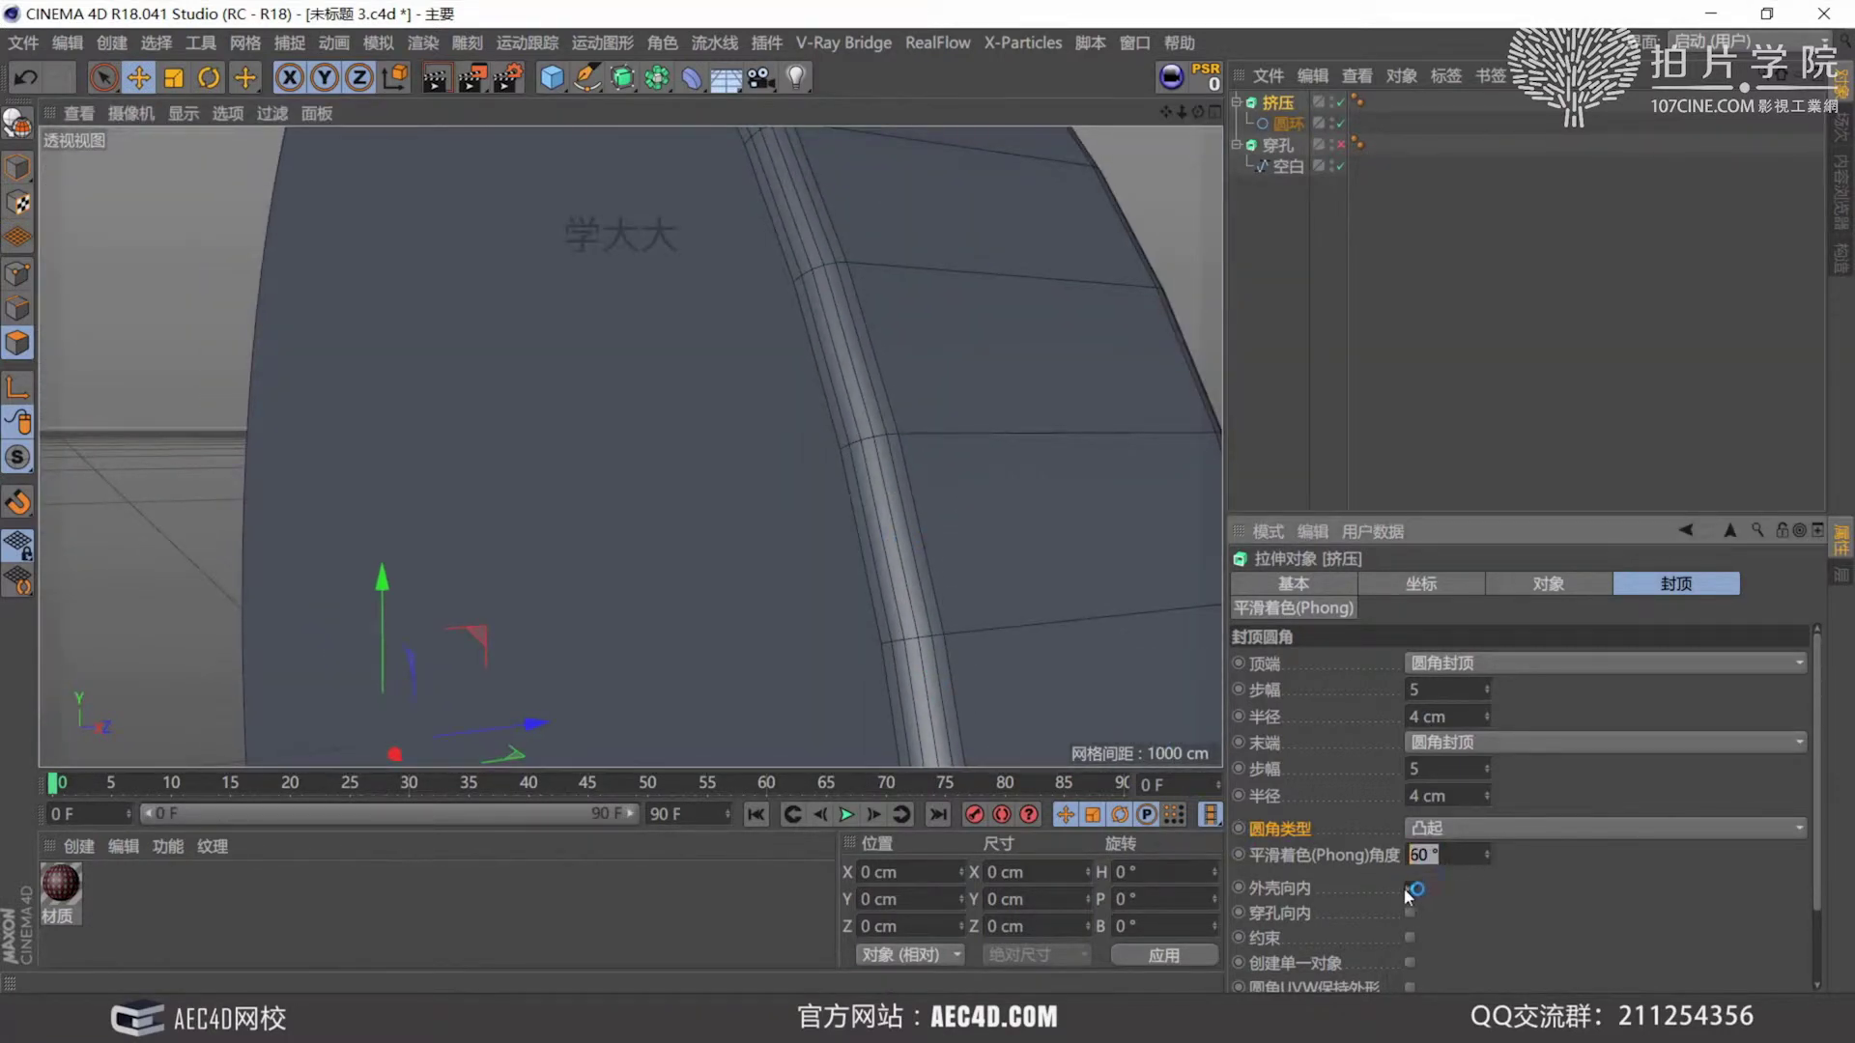
Set the caps' Phong angle (平滑着色角度) to 2° and render the view to check the edge shading.
type("2")
key("Return")
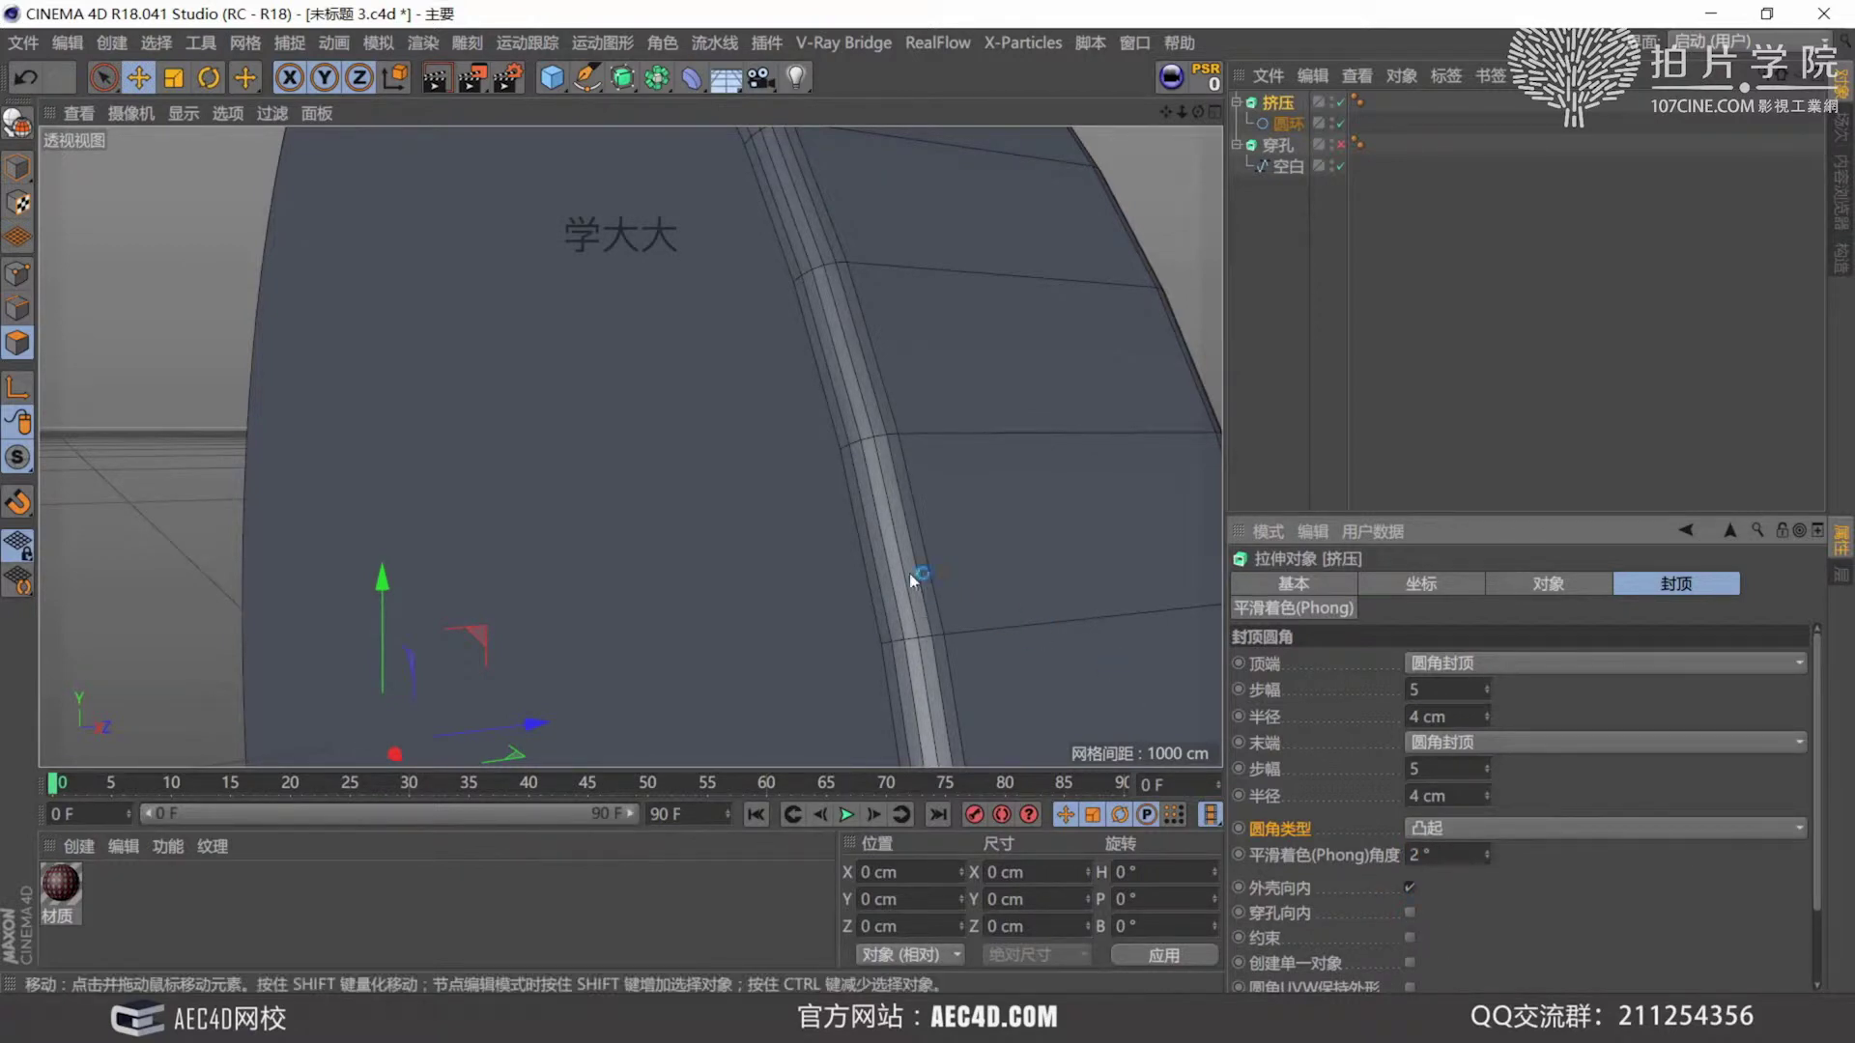
mouse_move(908, 572)
left_mouse_down("alt")
mouse_move(928, 471)
mouse_move(929, 576)
left_mouse_up("alt")
scroll(918, 535, "up", 4)
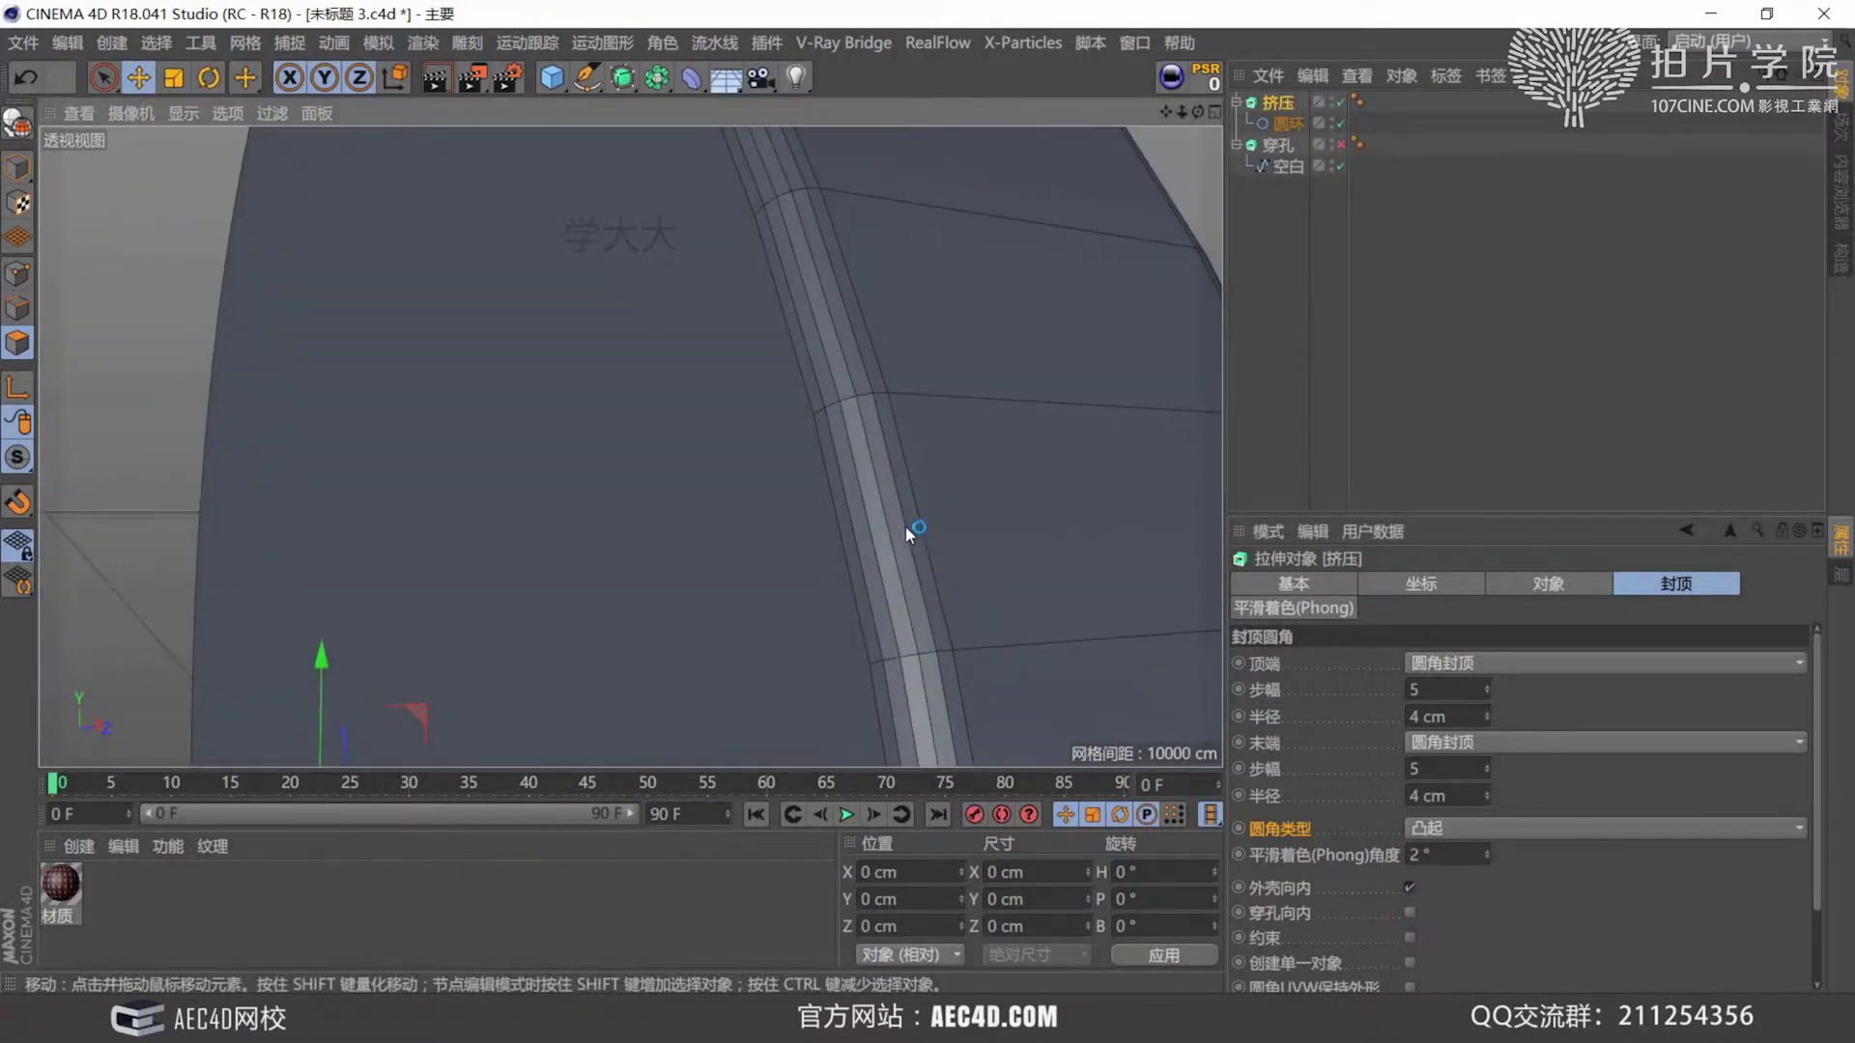
key("ctrl+r")
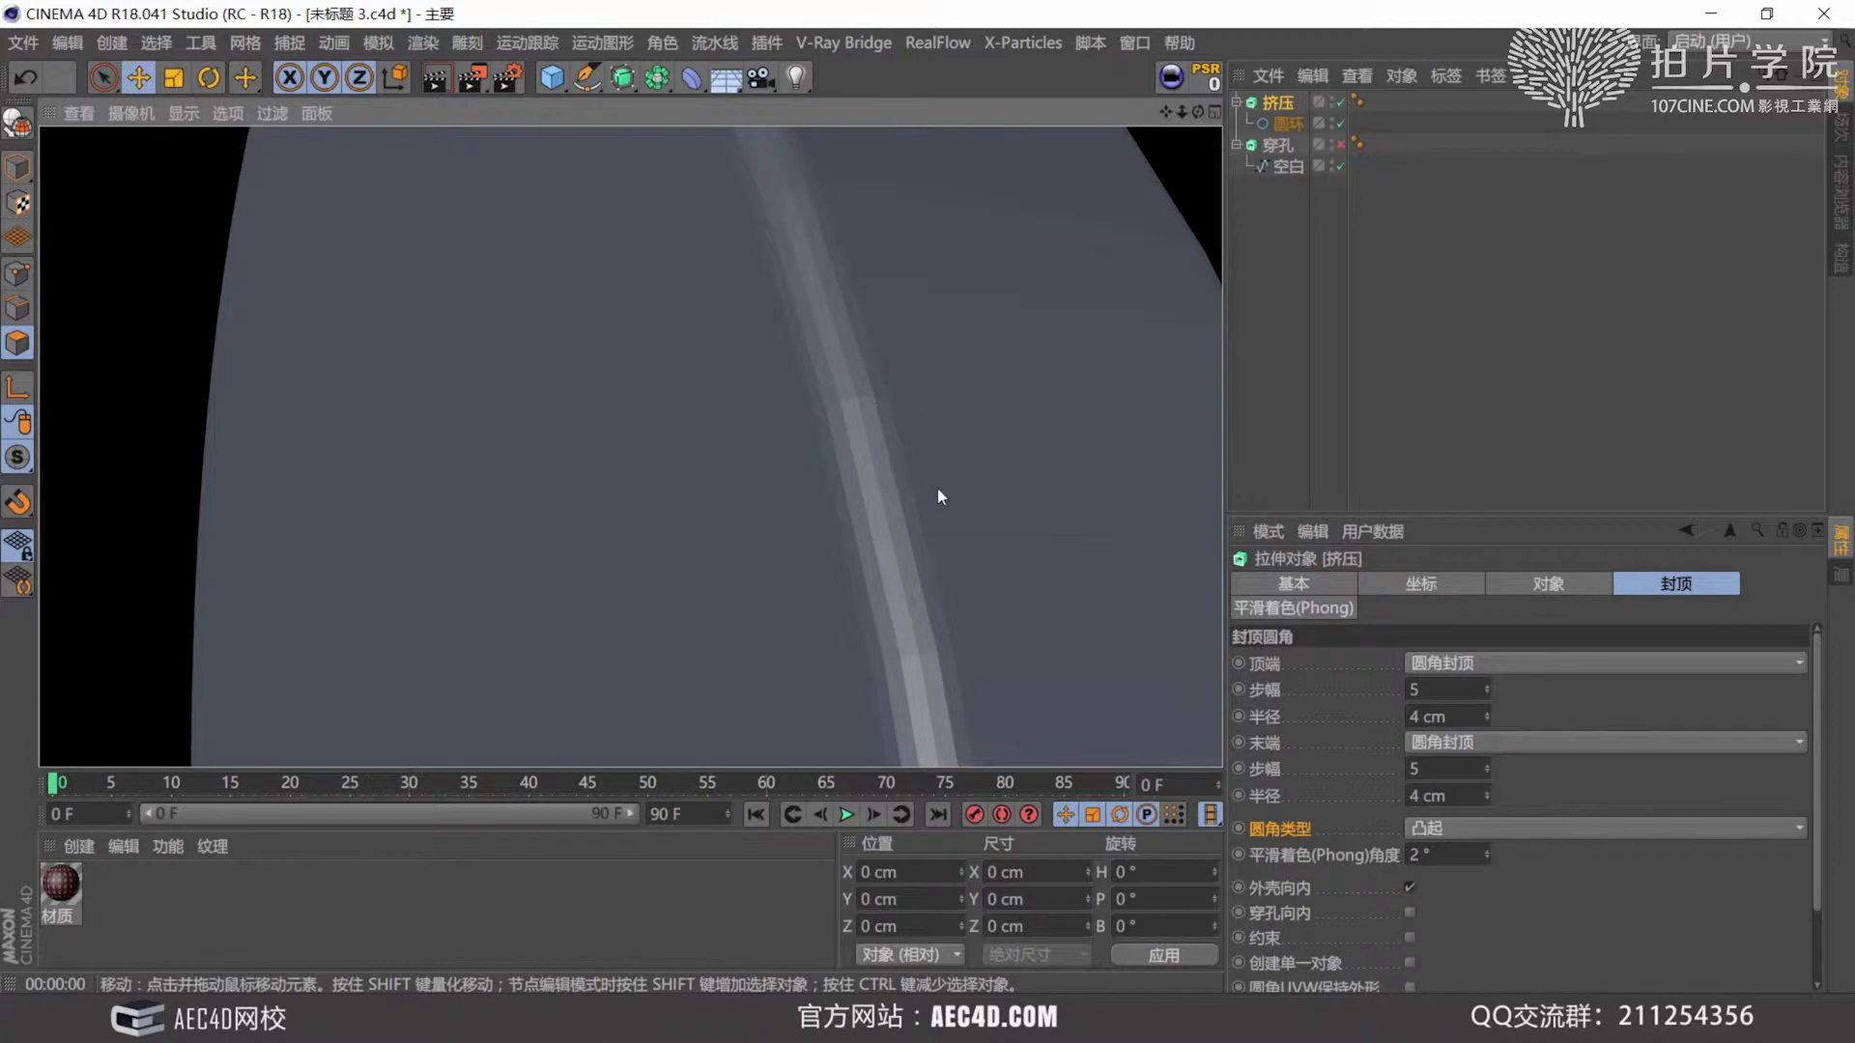
mouse_move(878, 498)
left_mouse_down("alt")
mouse_move(878, 531)
mouse_move(909, 522)
mouse_move(894, 499)
left_mouse_up("alt")
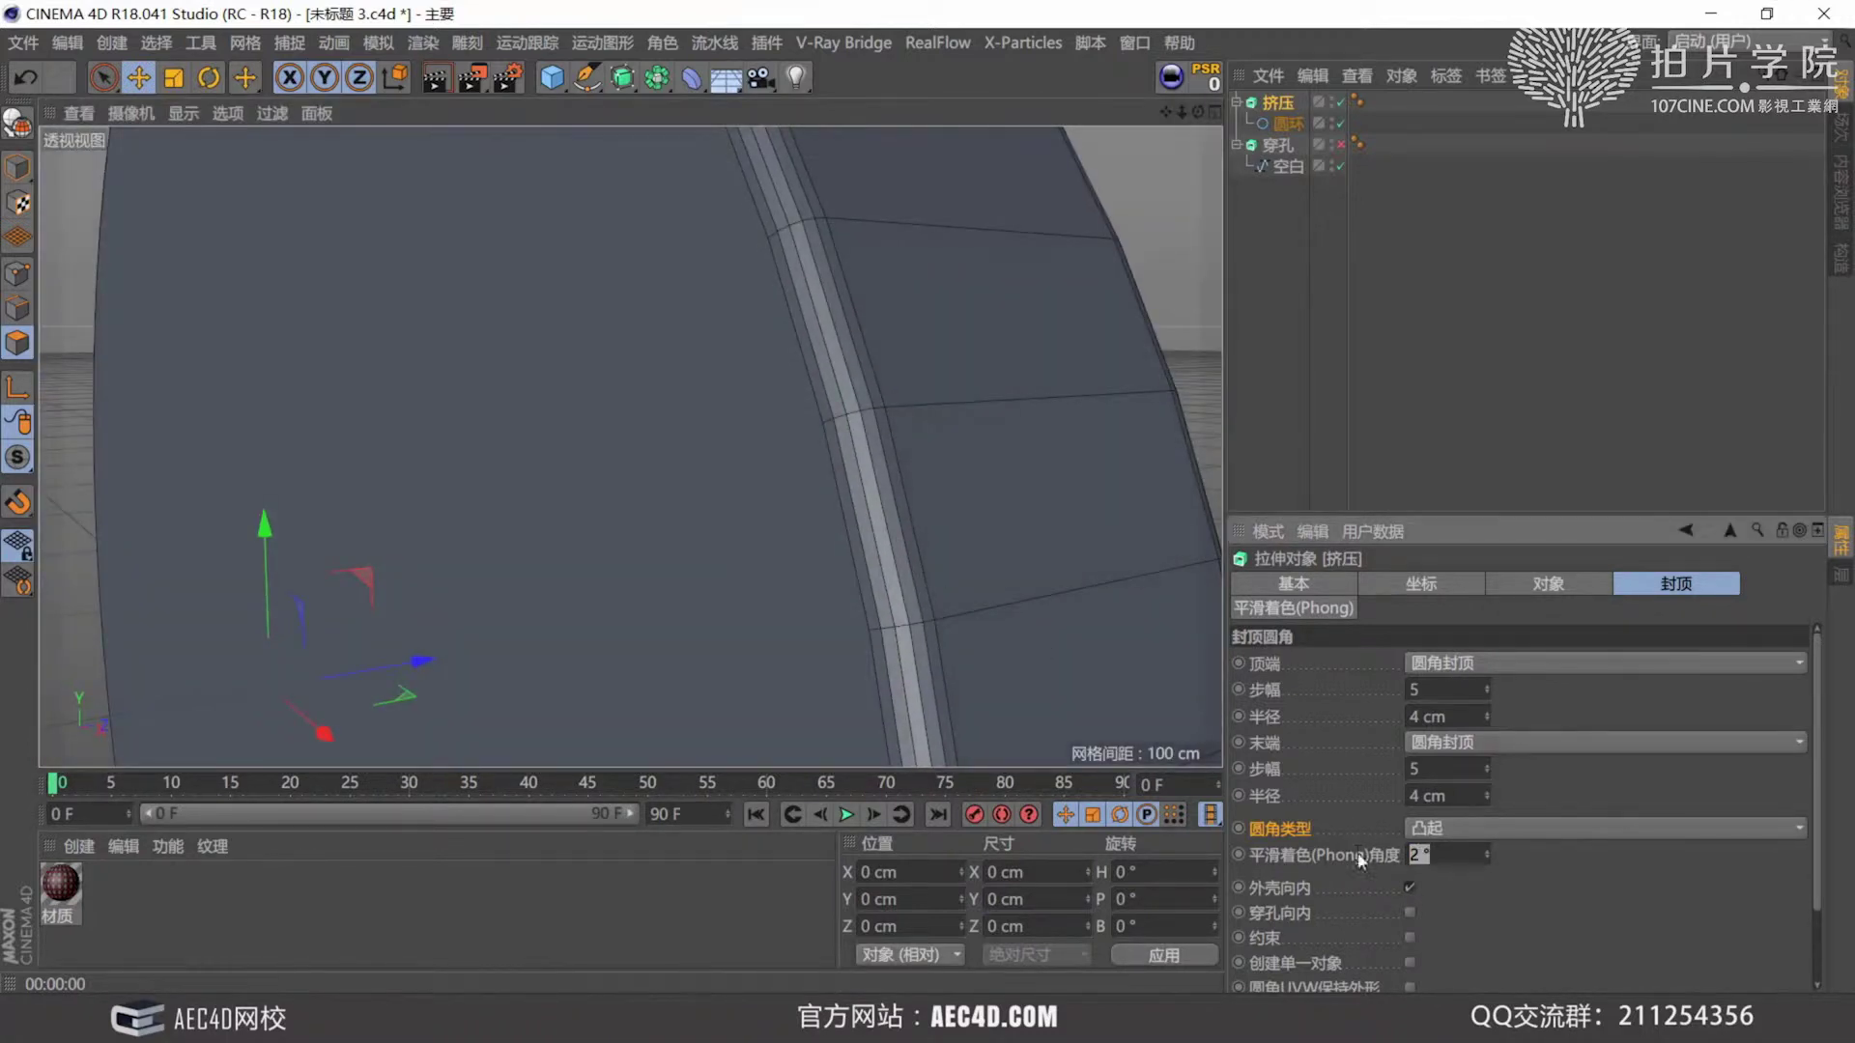
Restore the caps' Phong angle (平滑着色角度) to 60° and render the view to check the edge shading.
double_click(1434, 854)
type("60")
key("Return")
key("ctrl+r")
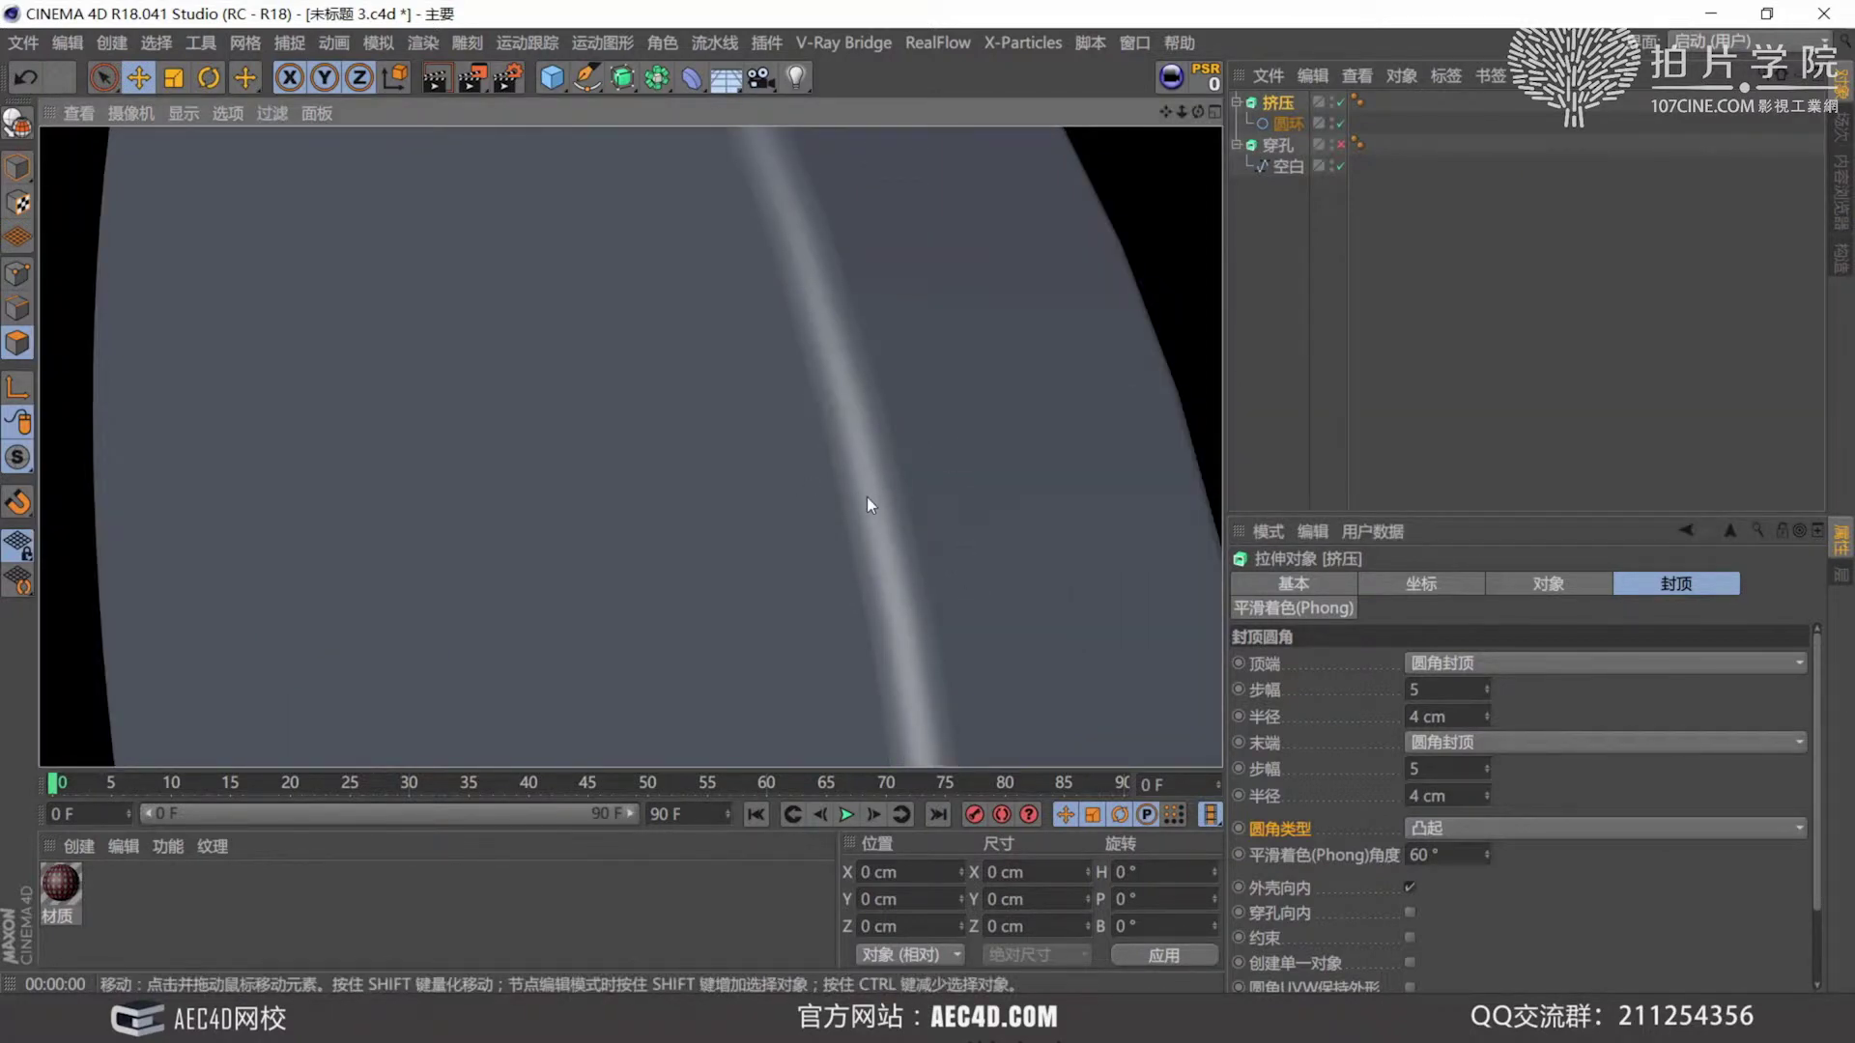
left_click_drag(890, 476, 885, 503, "alt")
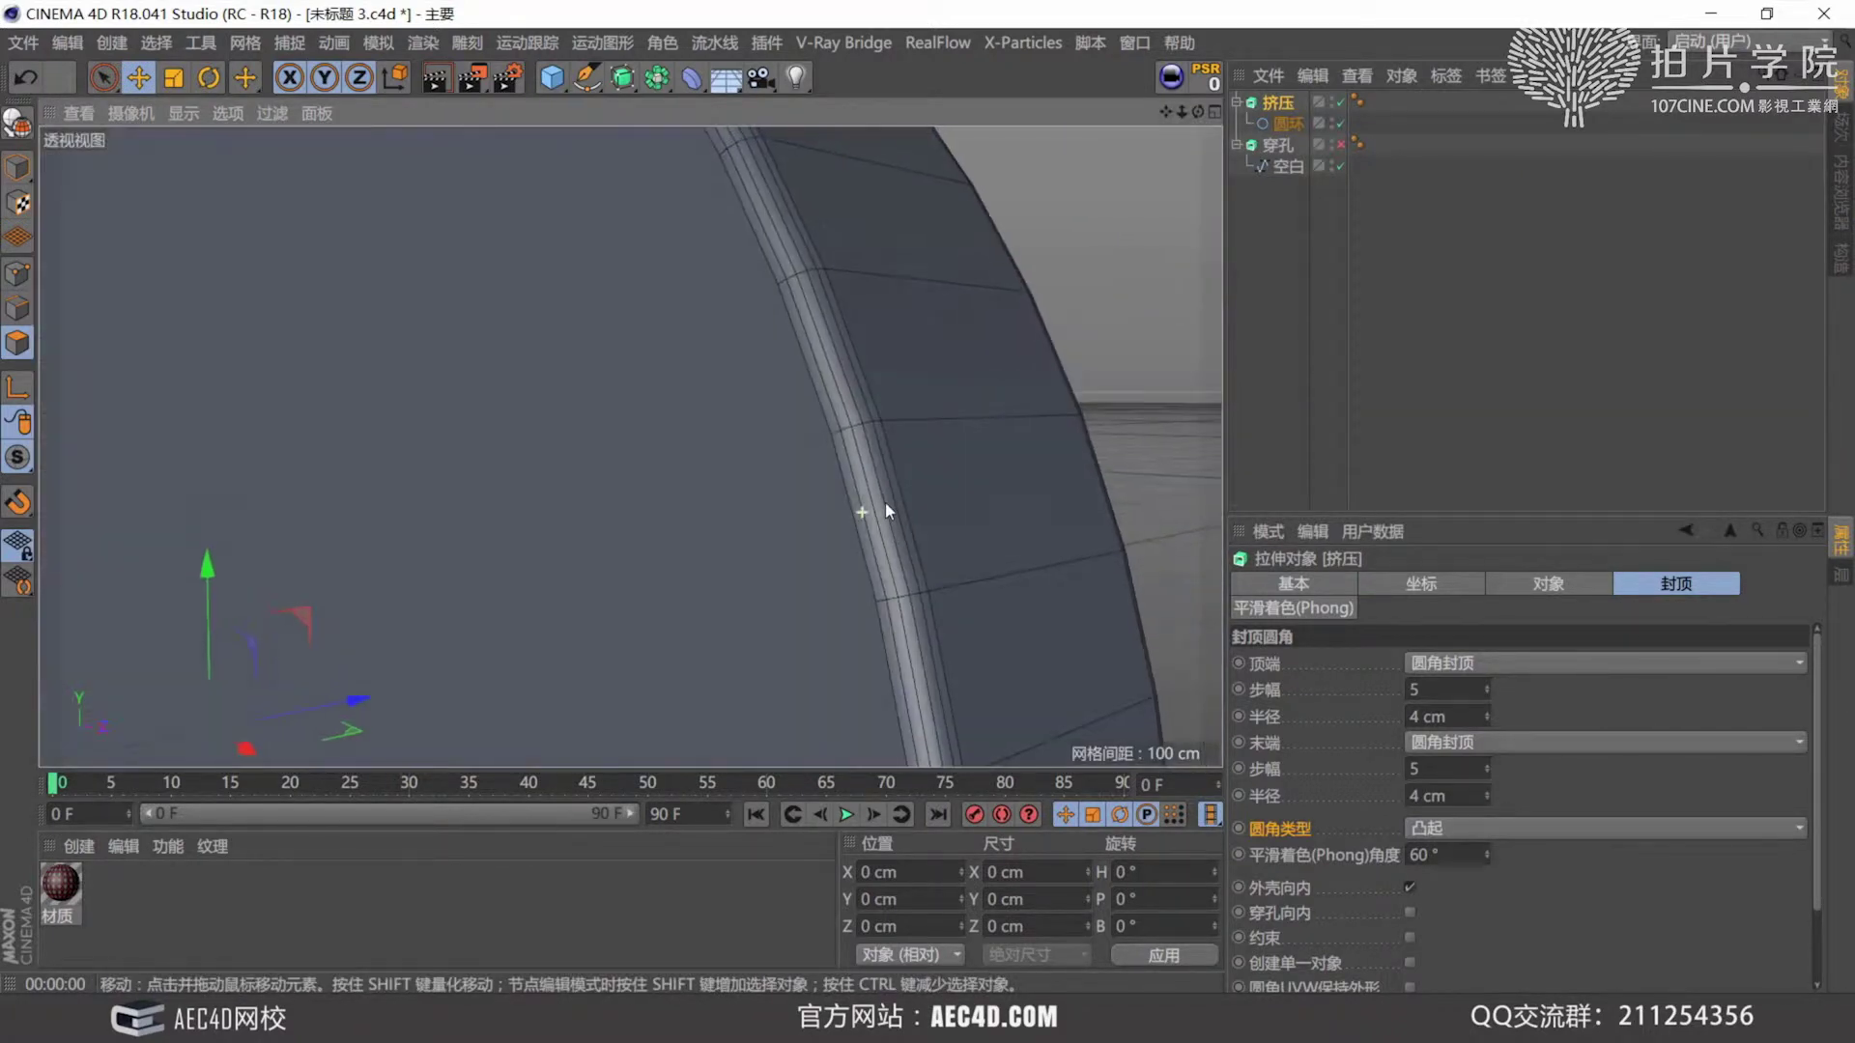
Look over the whole extruded disc and bring the closed outline containing the flower-shaped spline into view.
right_click_drag(873, 481, 874, 541, "alt")
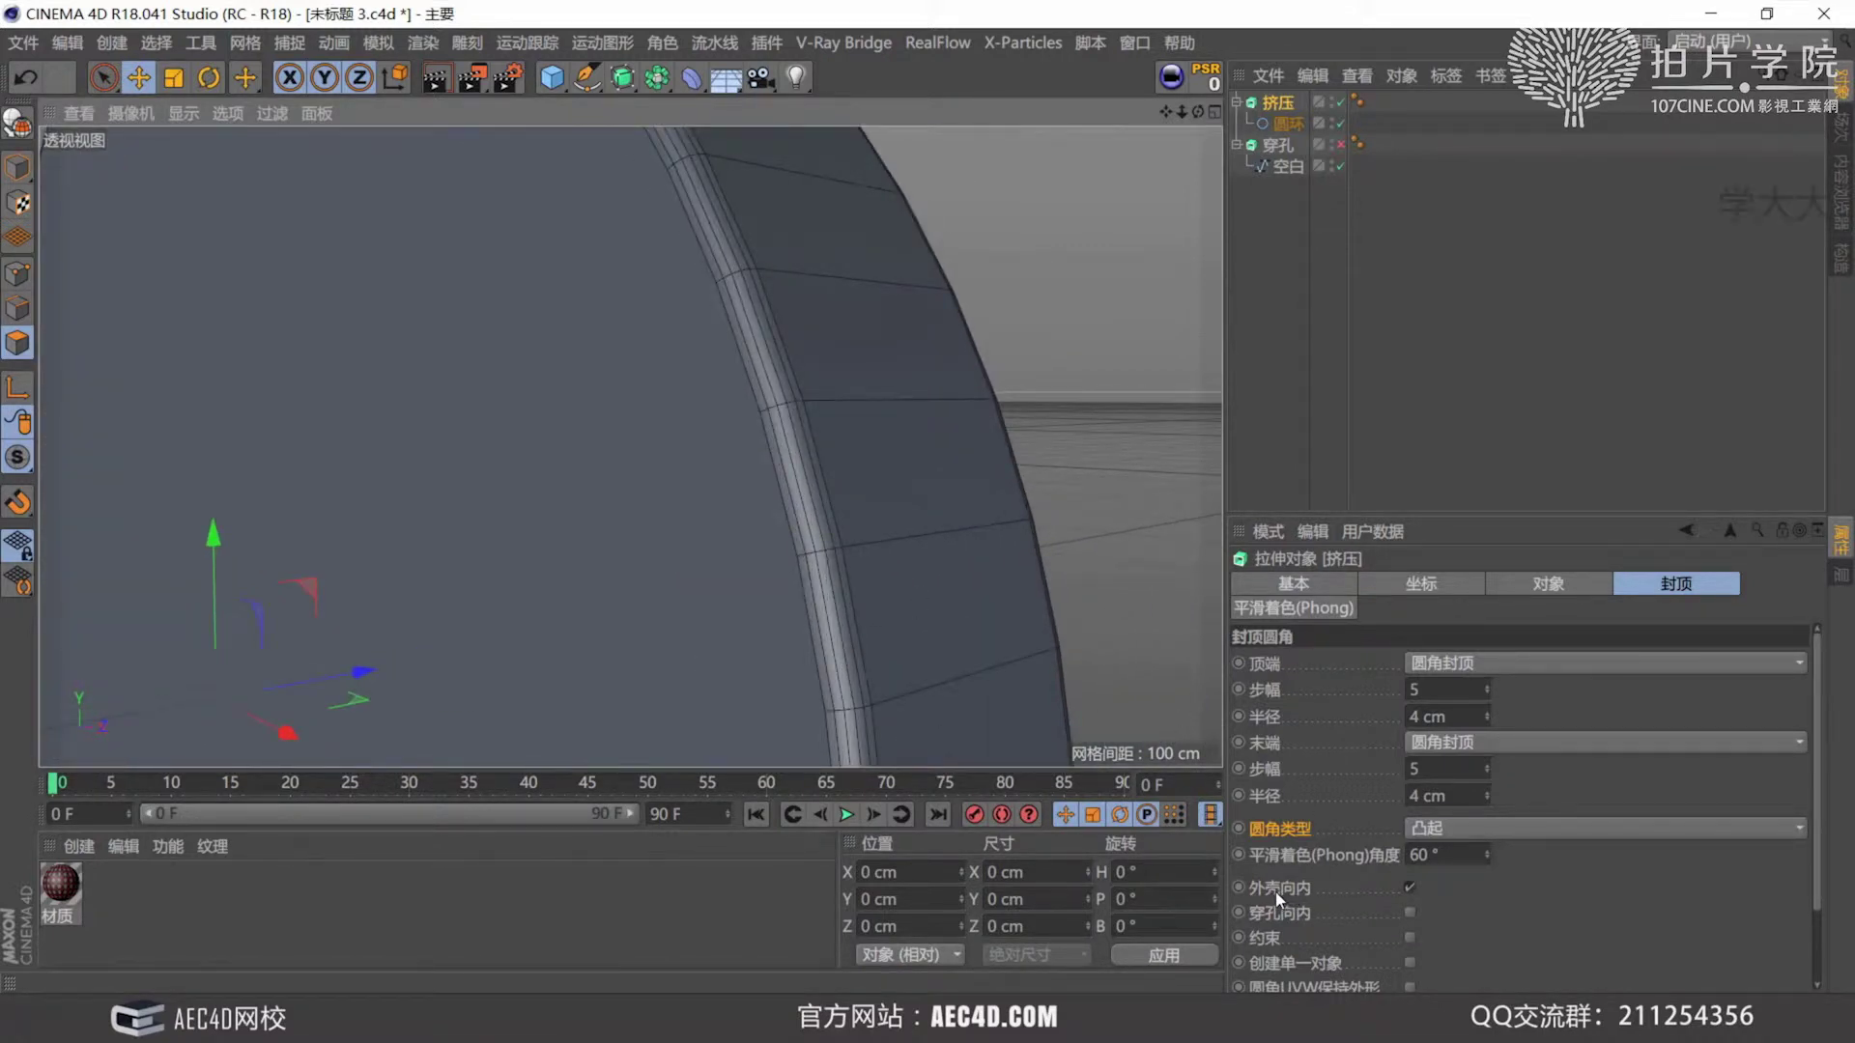
left_click_drag(883, 571, 877, 549, "alt")
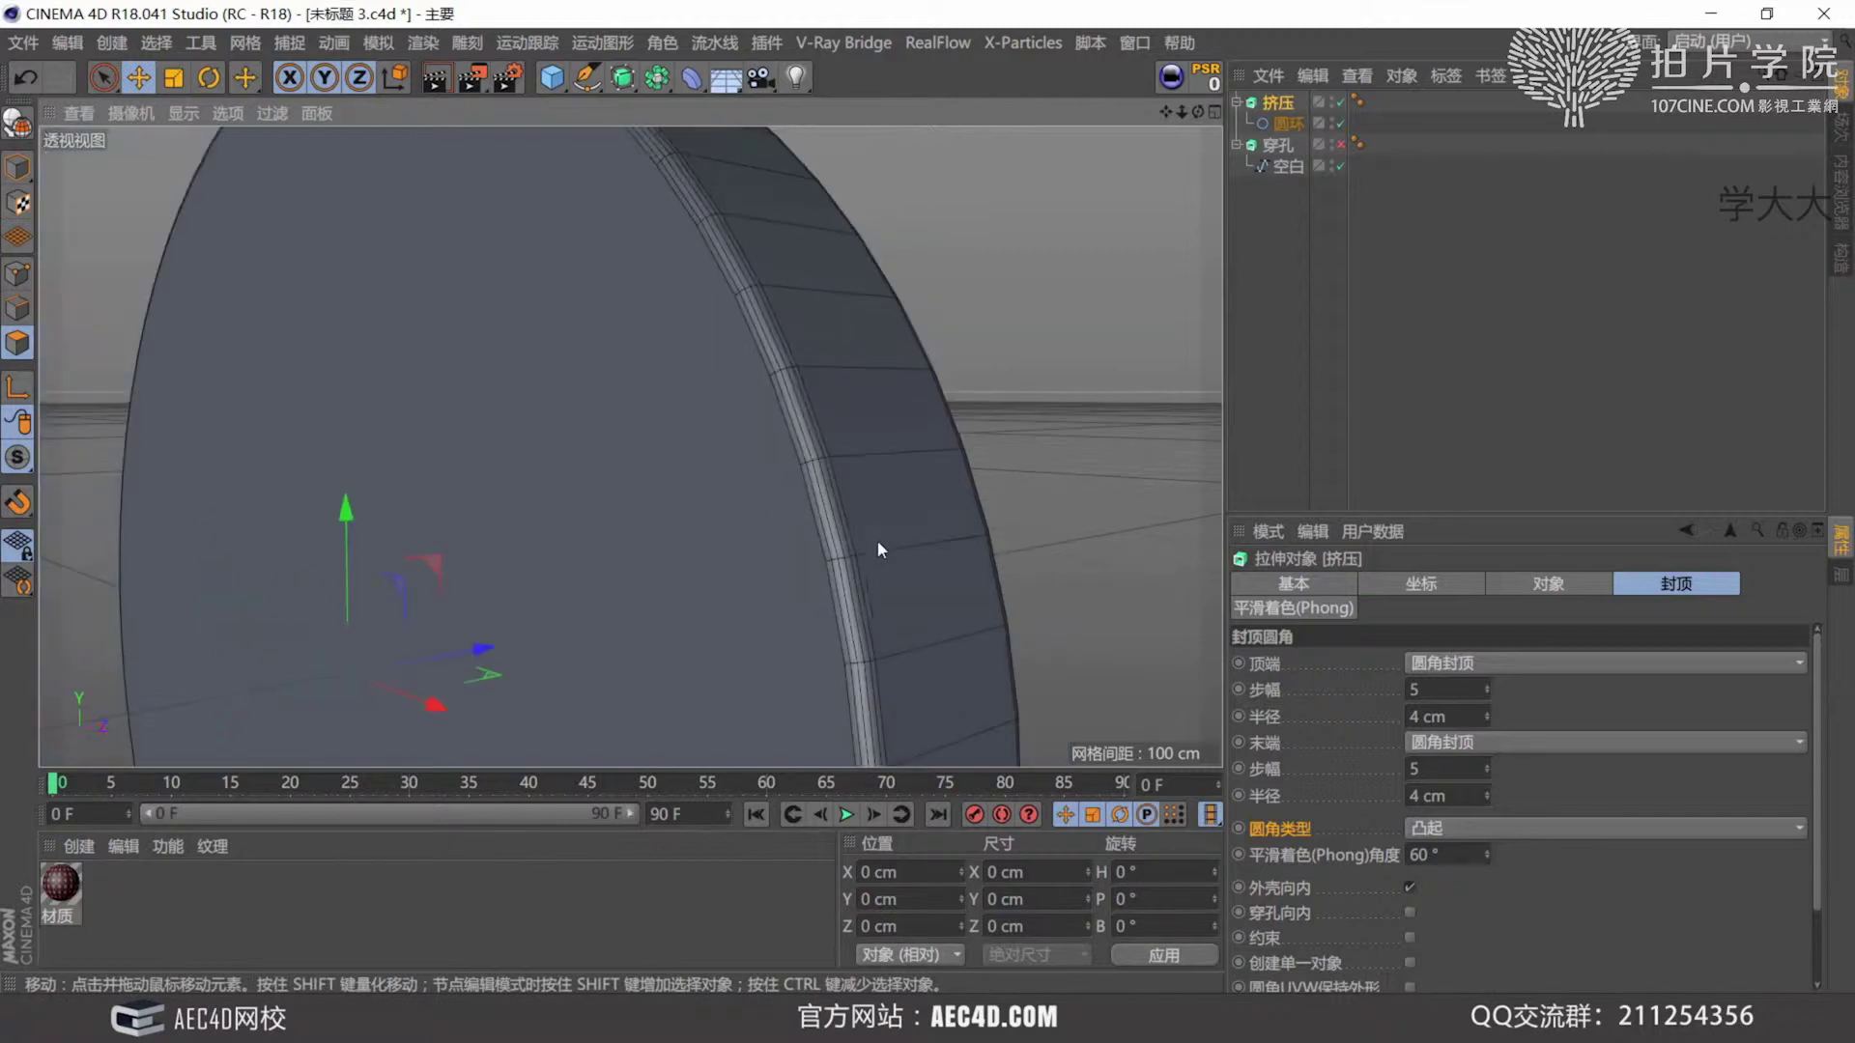
right_click_drag(837, 441, 775, 613, "alt")
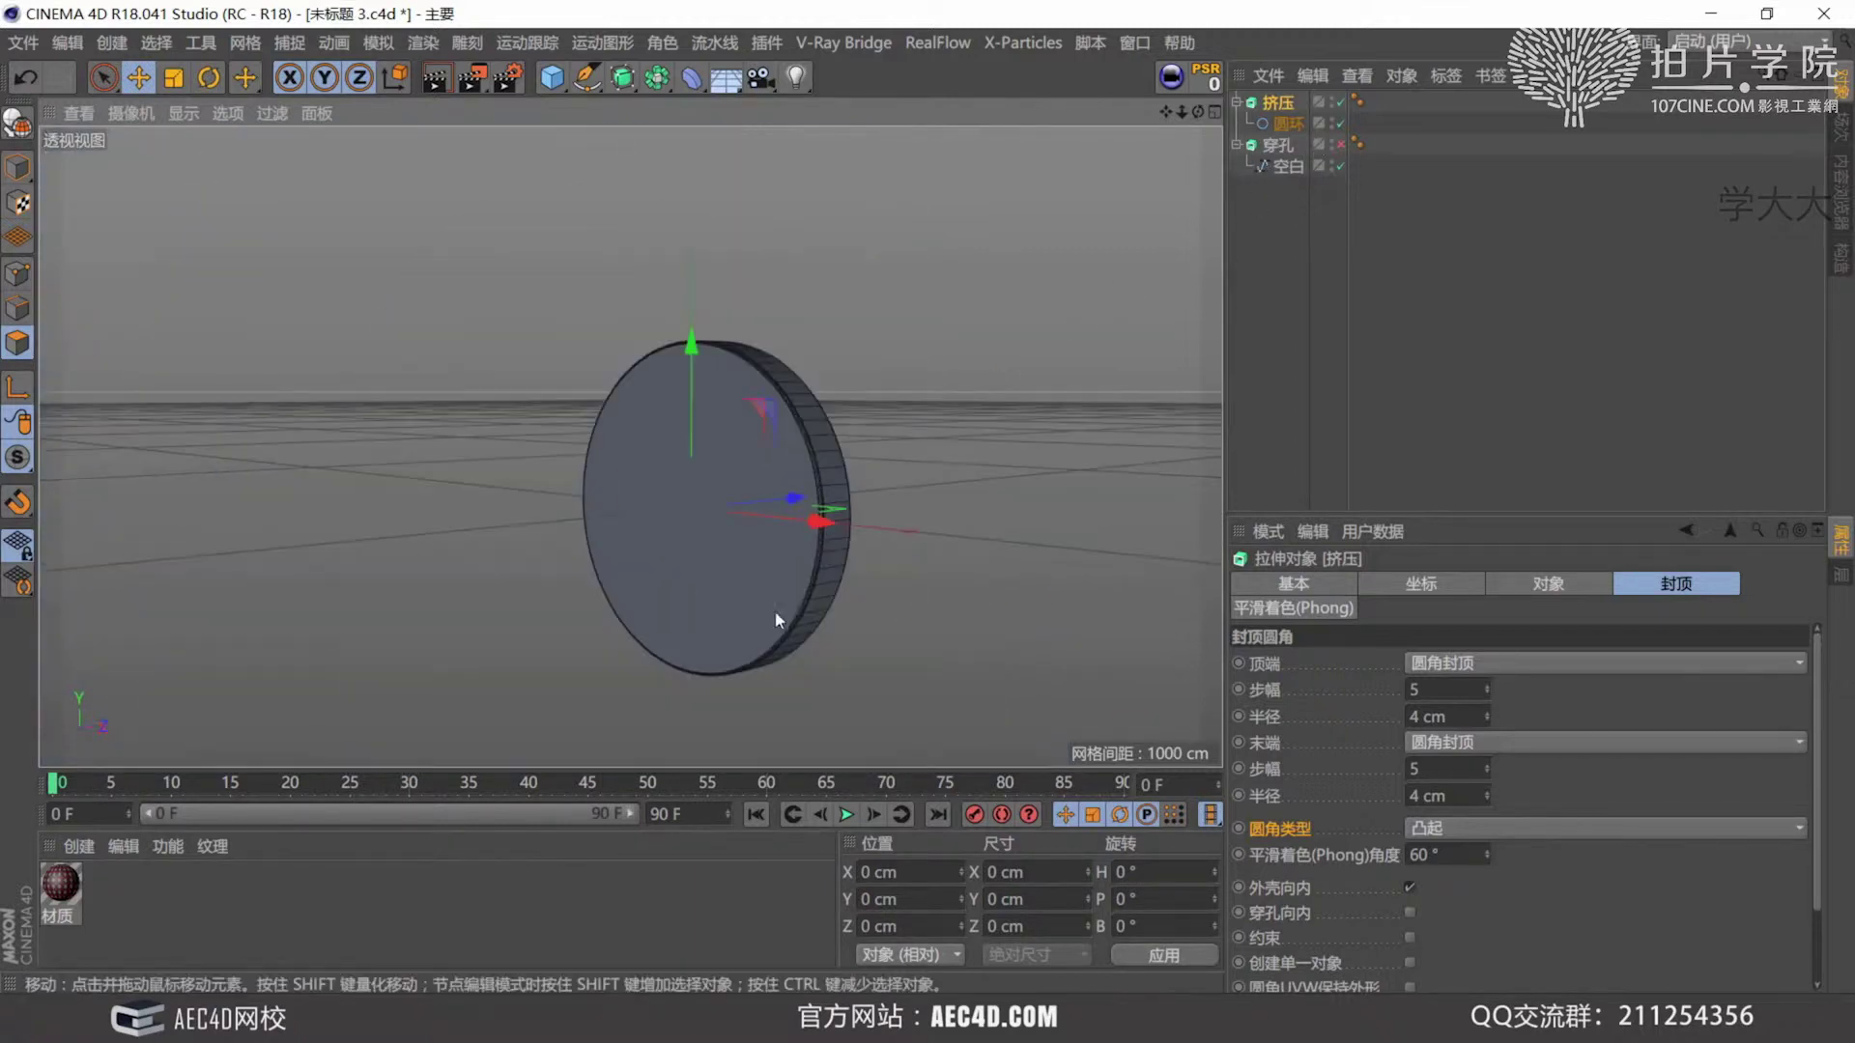
left_click_drag(778, 620, 624, 522, "alt")
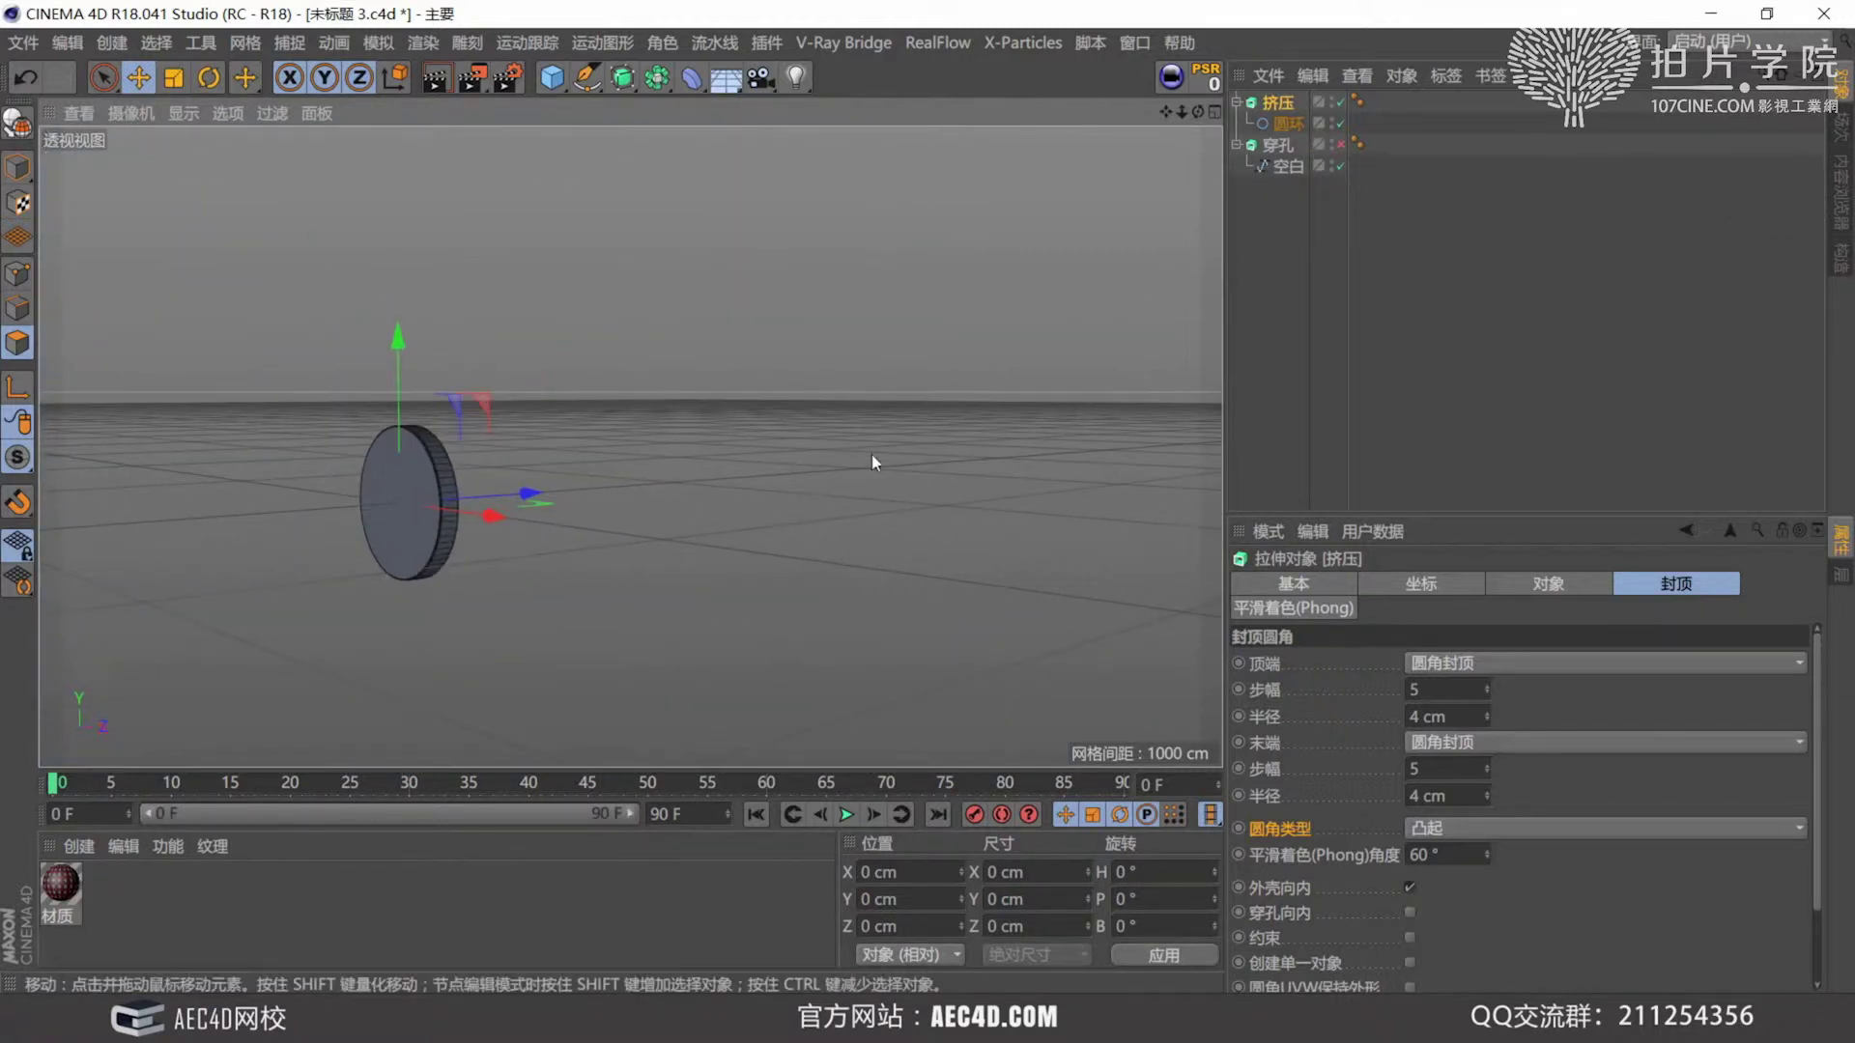
left_click_drag(871, 454, 933, 418, "alt")
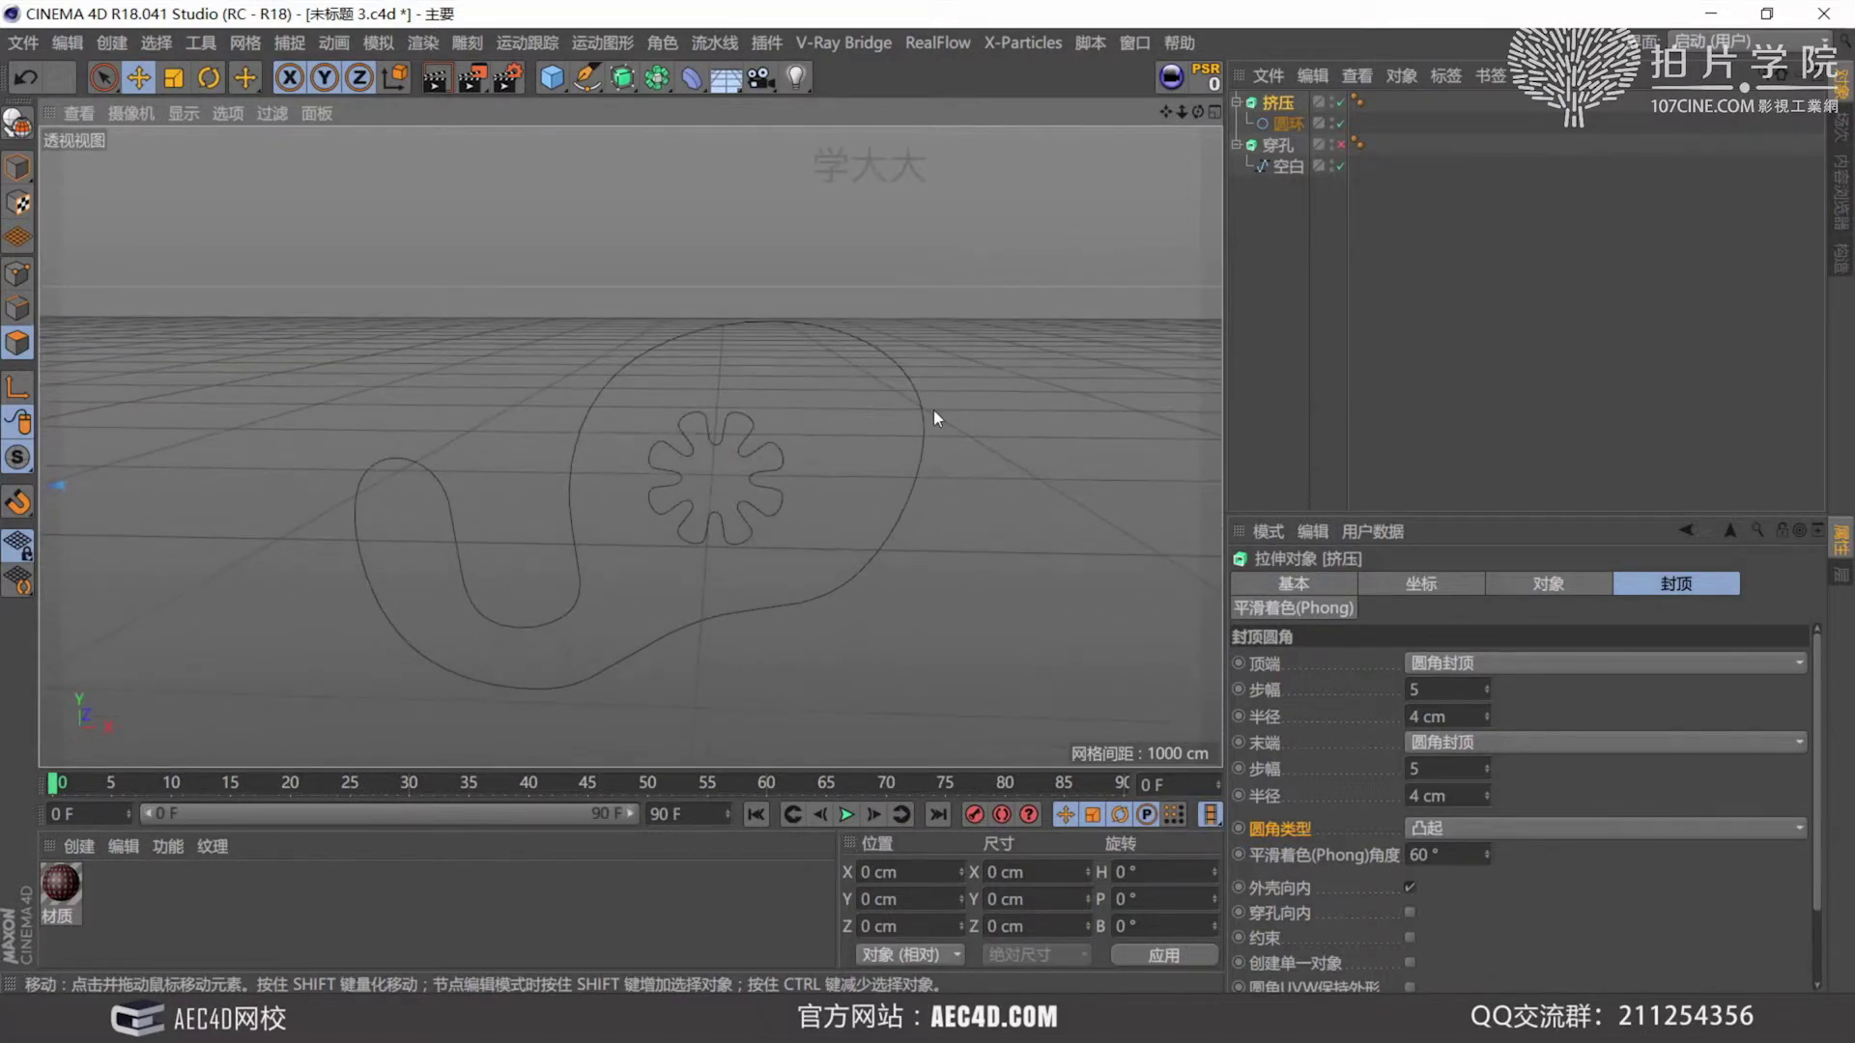
Enable the 穿孔 extrude generator, look at the holed shape from an angle and select the generator.
left_click(1339, 145)
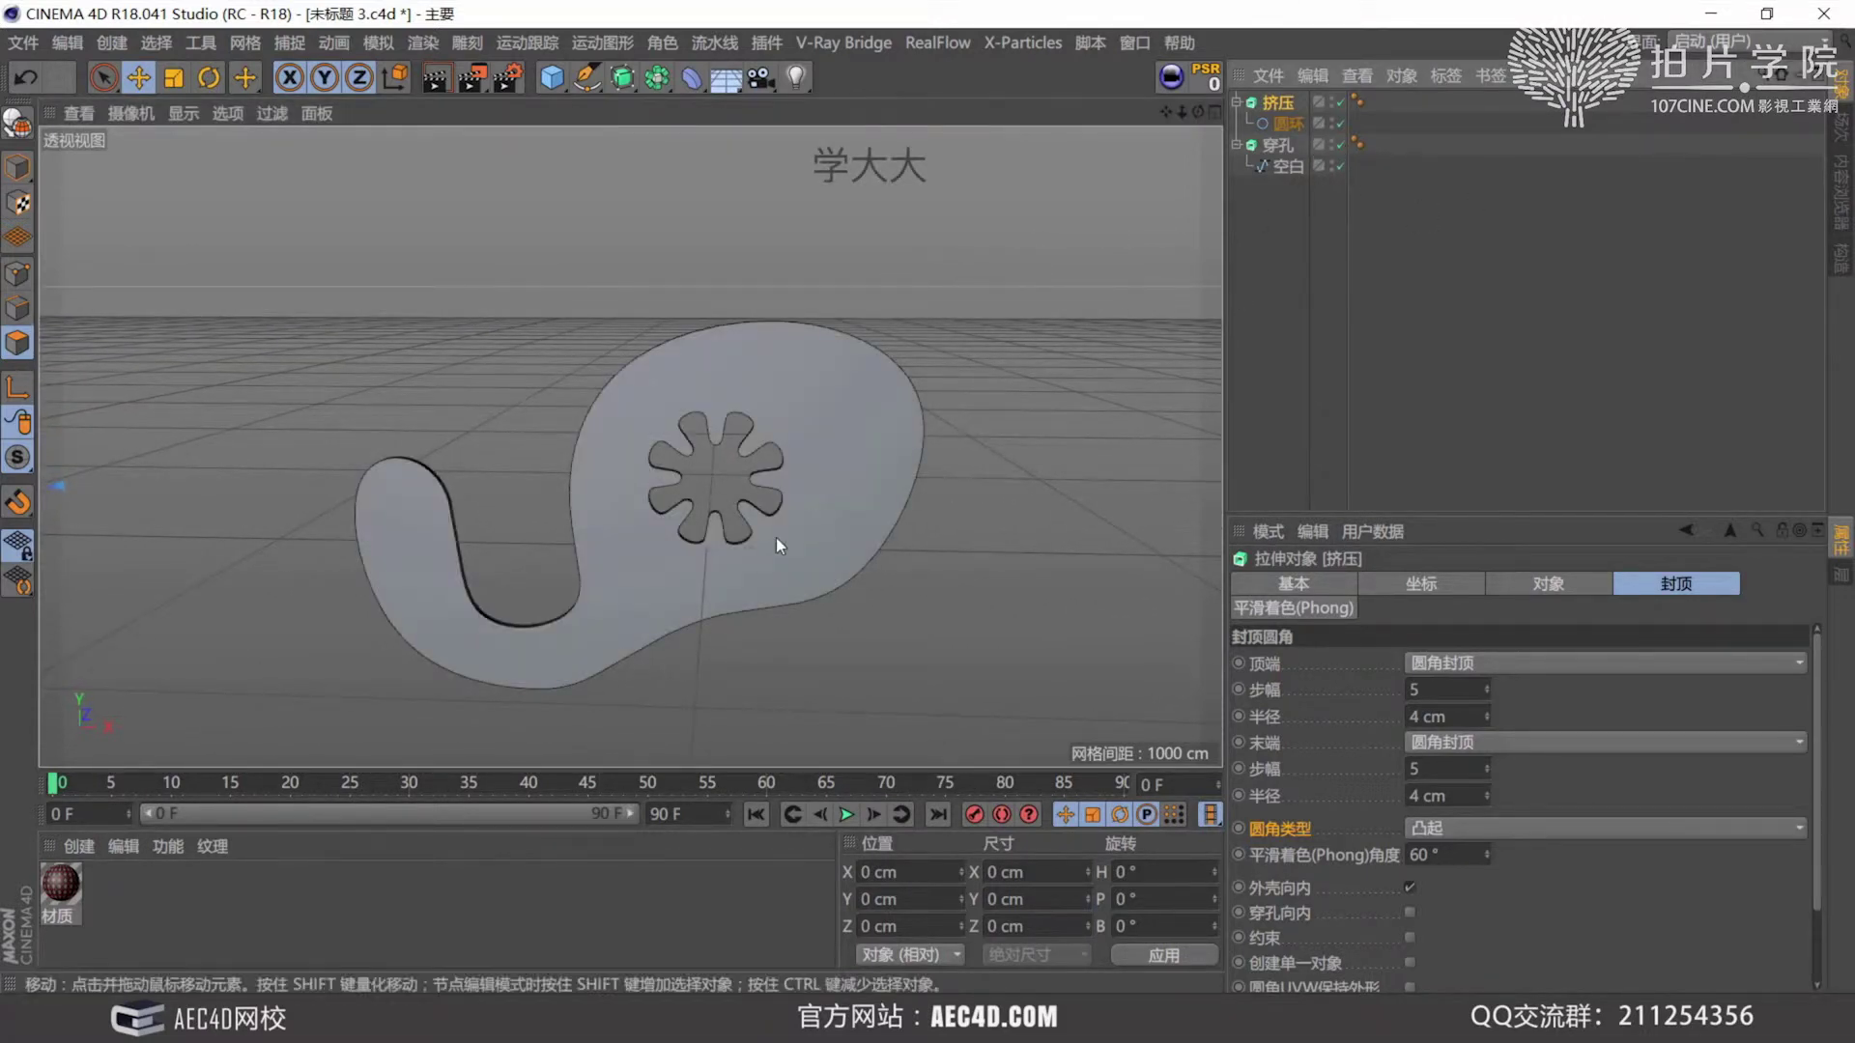
right_click_drag(793, 504, 805, 426, "alt")
left_click_drag(805, 426, 867, 390, "alt")
middle_click_drag(867, 390, 761, 492, "alt")
right_click_drag(720, 524, 759, 485, "alt")
left_click_drag(760, 485, 715, 517, "alt")
left_click(1280, 146)
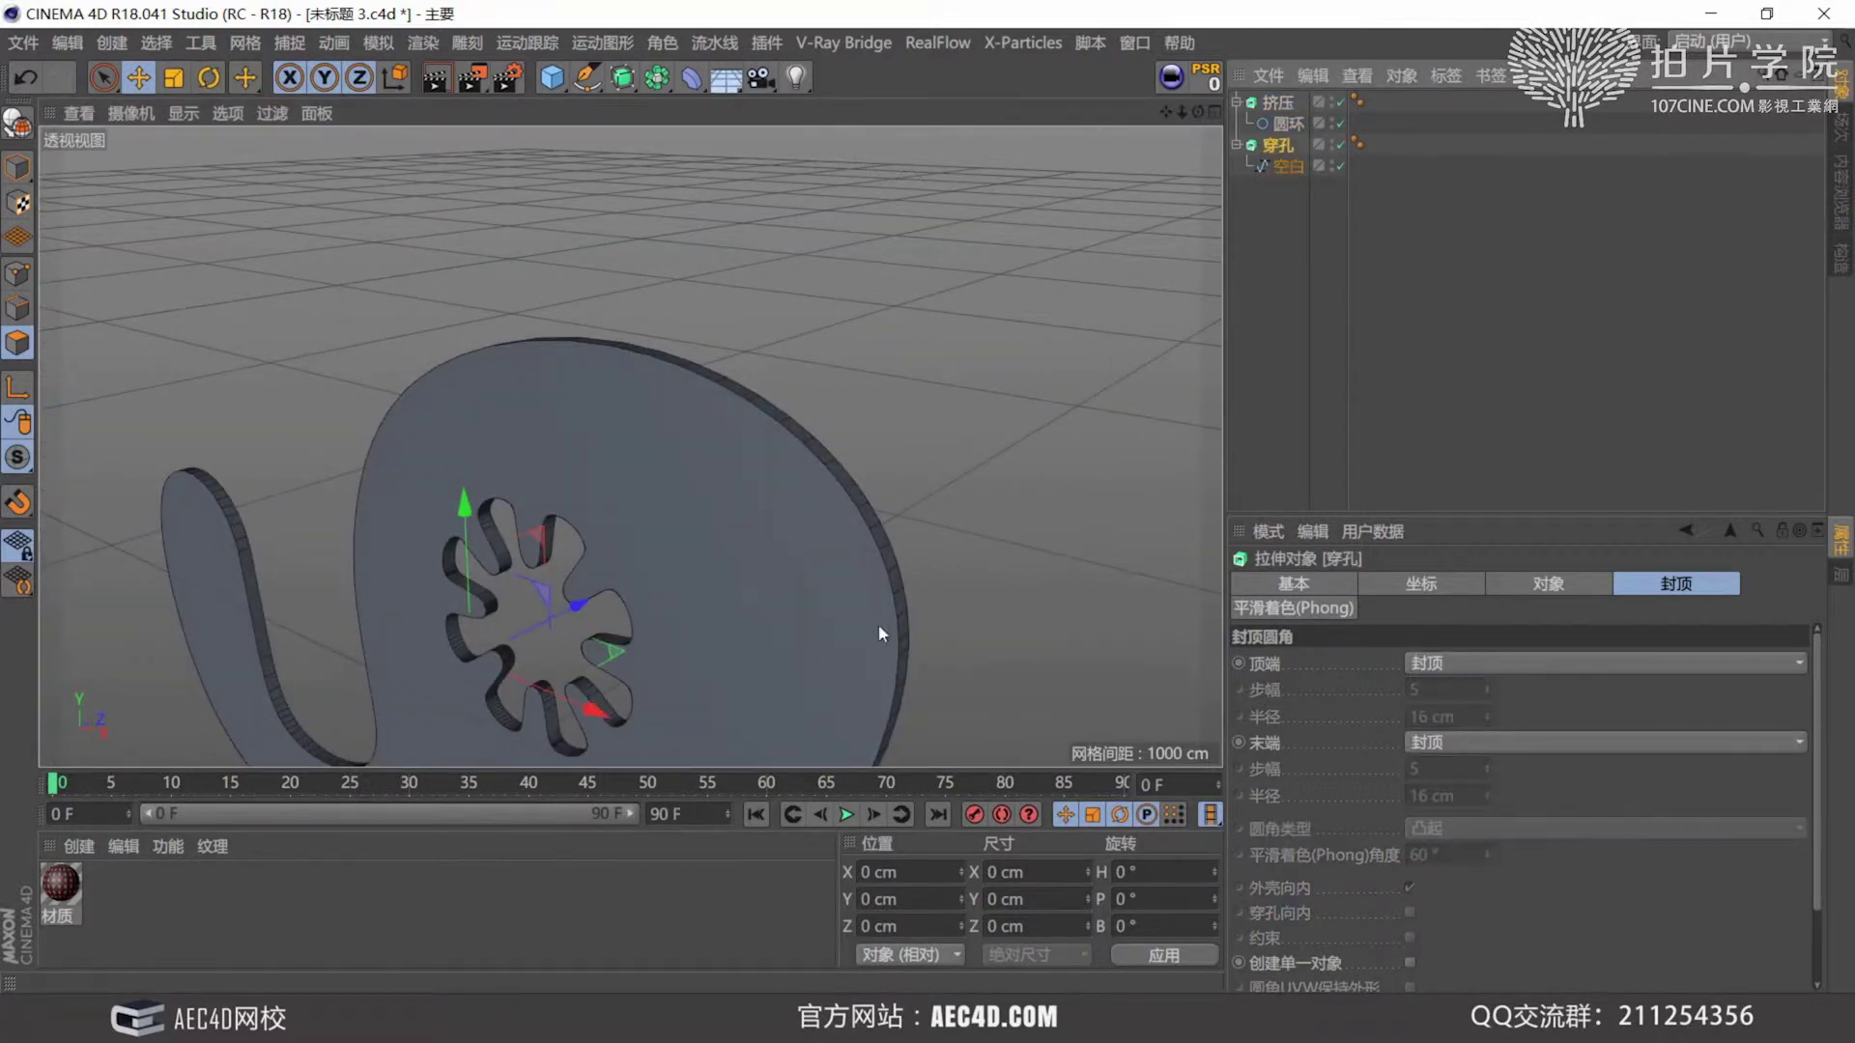
Set both the start (顶端) and end (末端) caps of 穿孔 to fillet cap (圆角封顶).
left_click_drag(878, 634, 791, 481, "alt")
left_click(1545, 663)
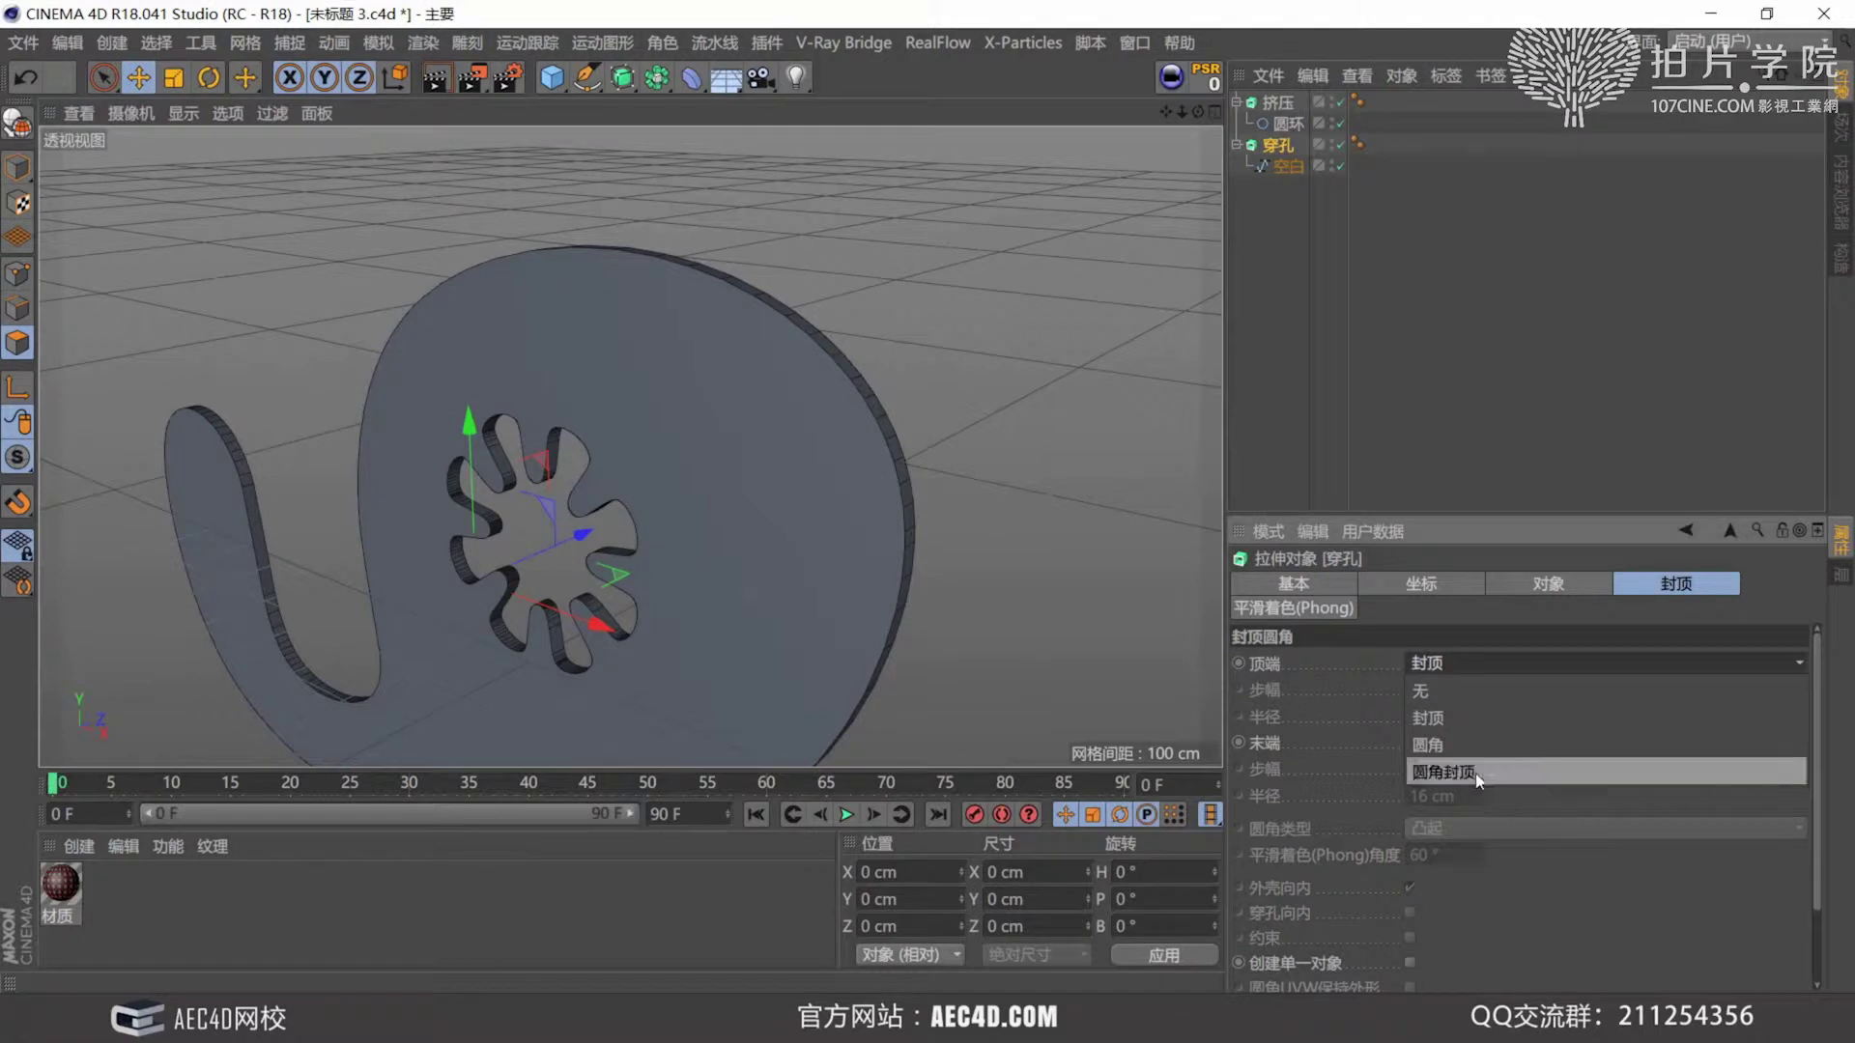
left_click(1475, 772)
left_click(1475, 742)
left_click(1482, 844)
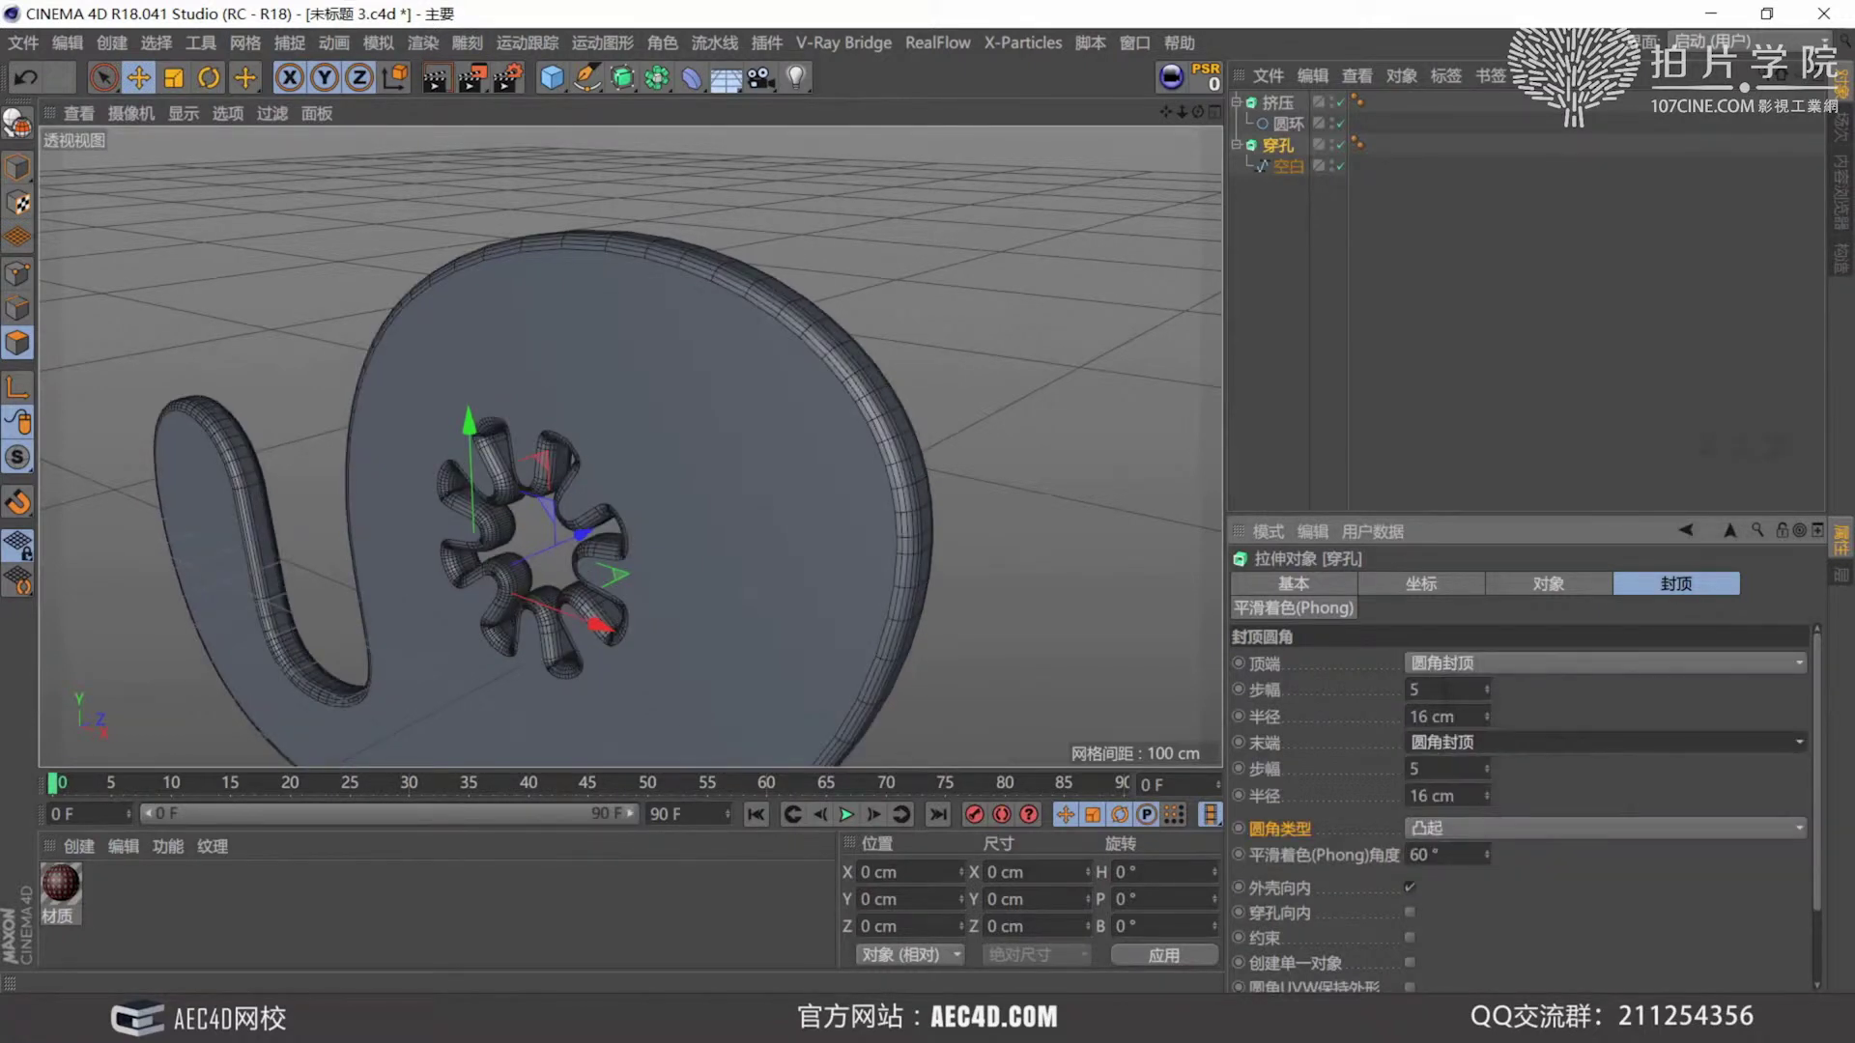
Set the fillet radius (半径) of both the start and end caps of 穿孔 to 8 cm.
left_click(1449, 690)
left_click(1459, 715)
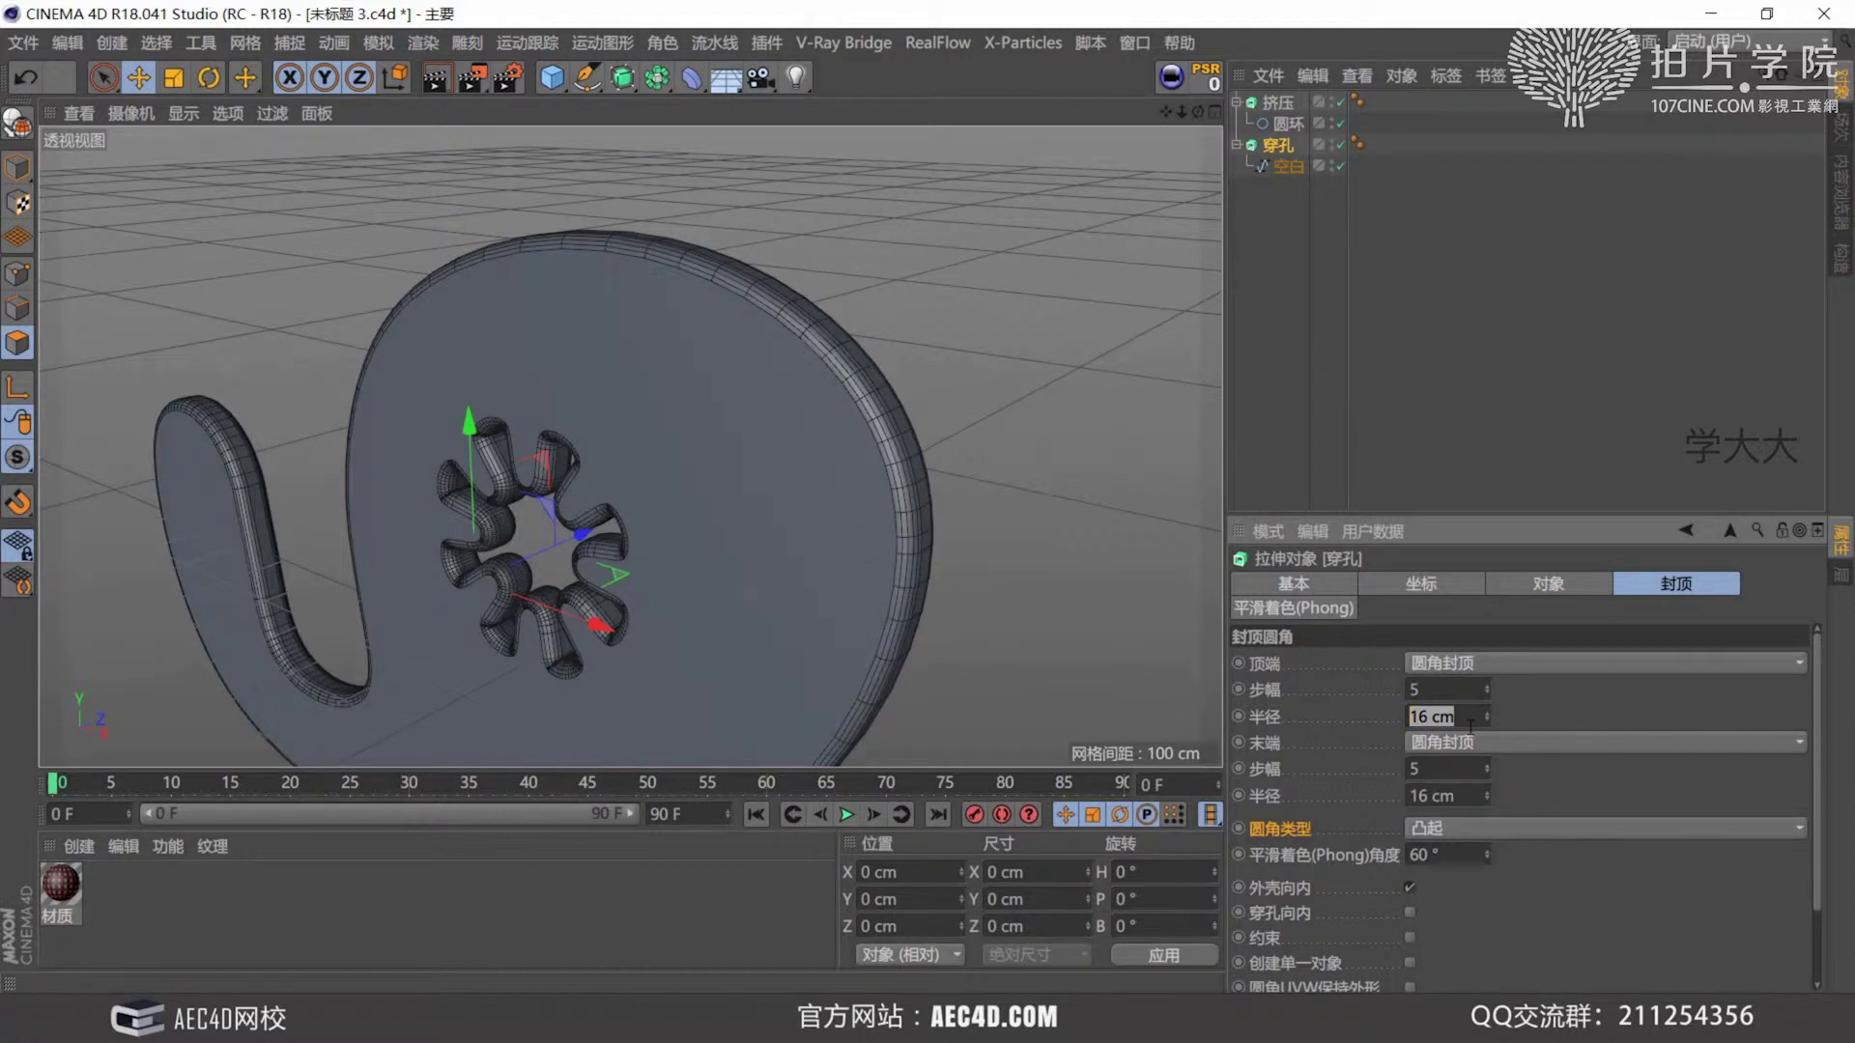
type("8")
key("Return")
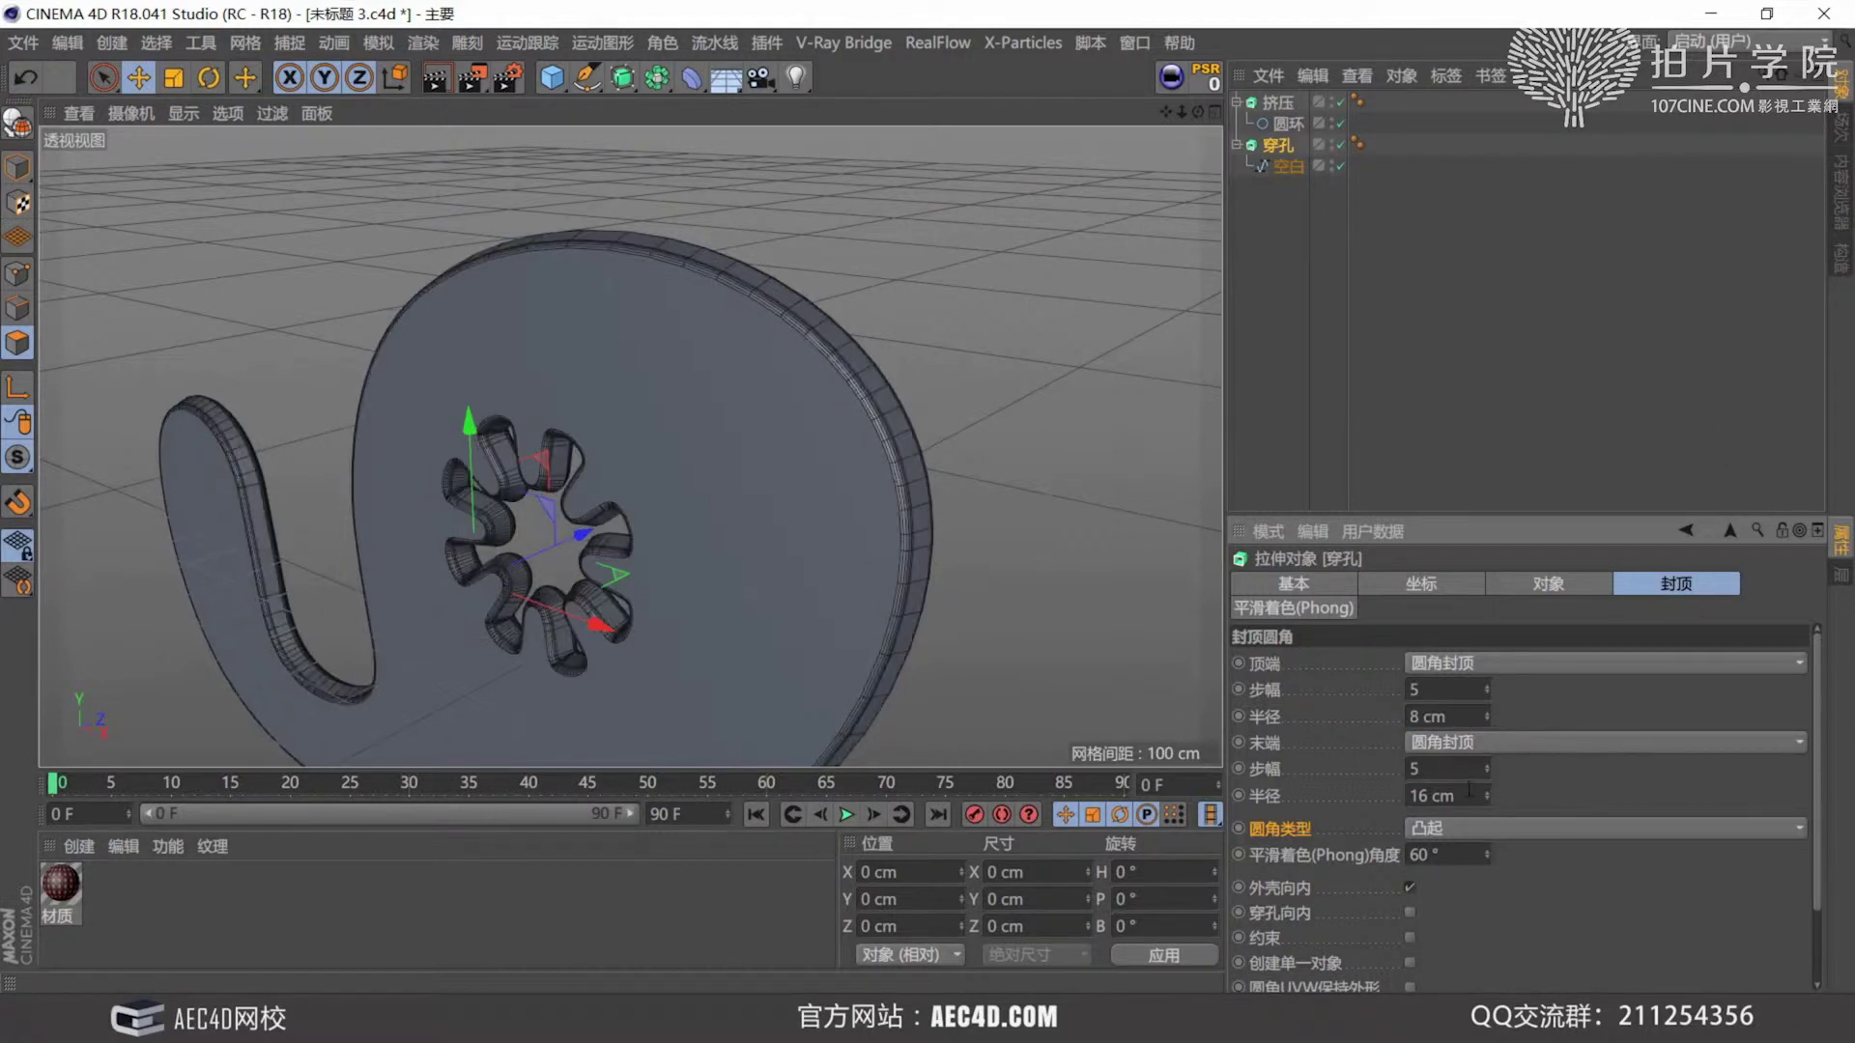
double_click(1454, 796)
type("8")
key("Return")
Turn off hull inwards (外壳向内) for 穿孔 and inspect the fillet along the outer edge.
left_click_drag(873, 549, 866, 502, "alt")
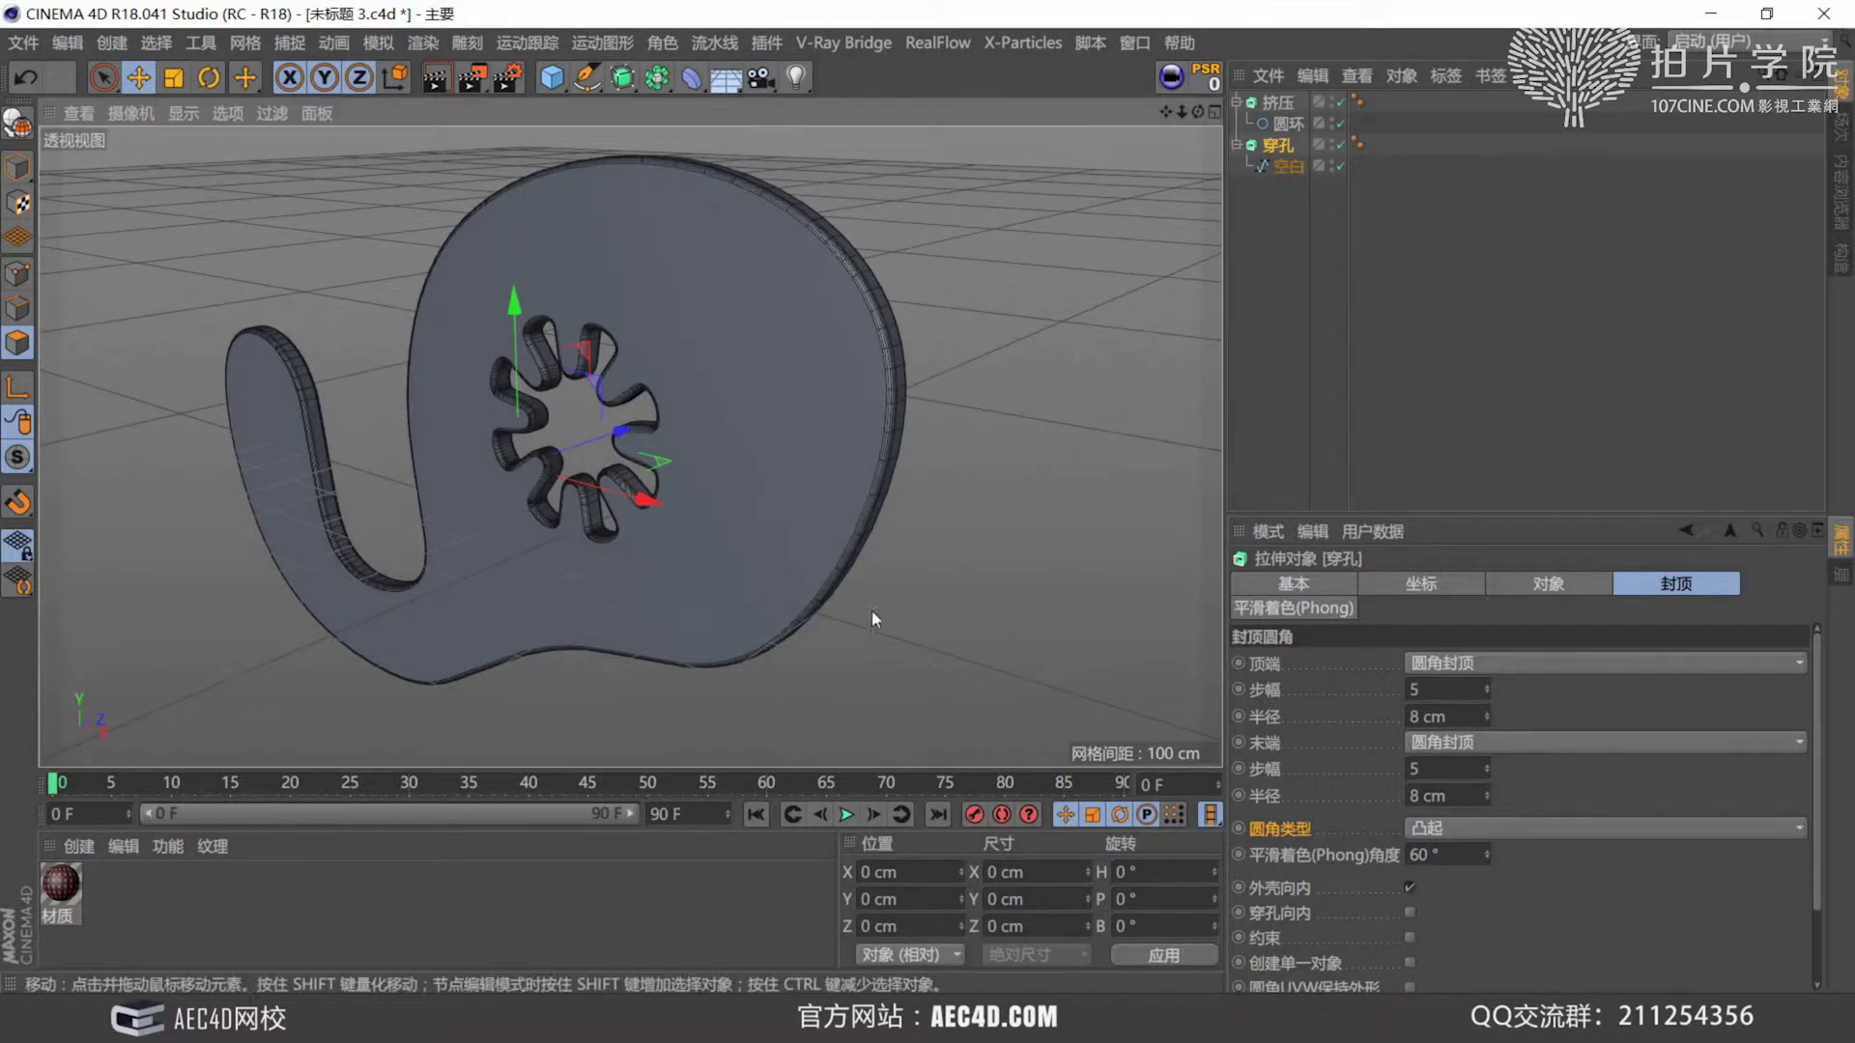
left_click_drag(787, 385, 743, 456, "alt")
scroll(740, 448, "up", 5)
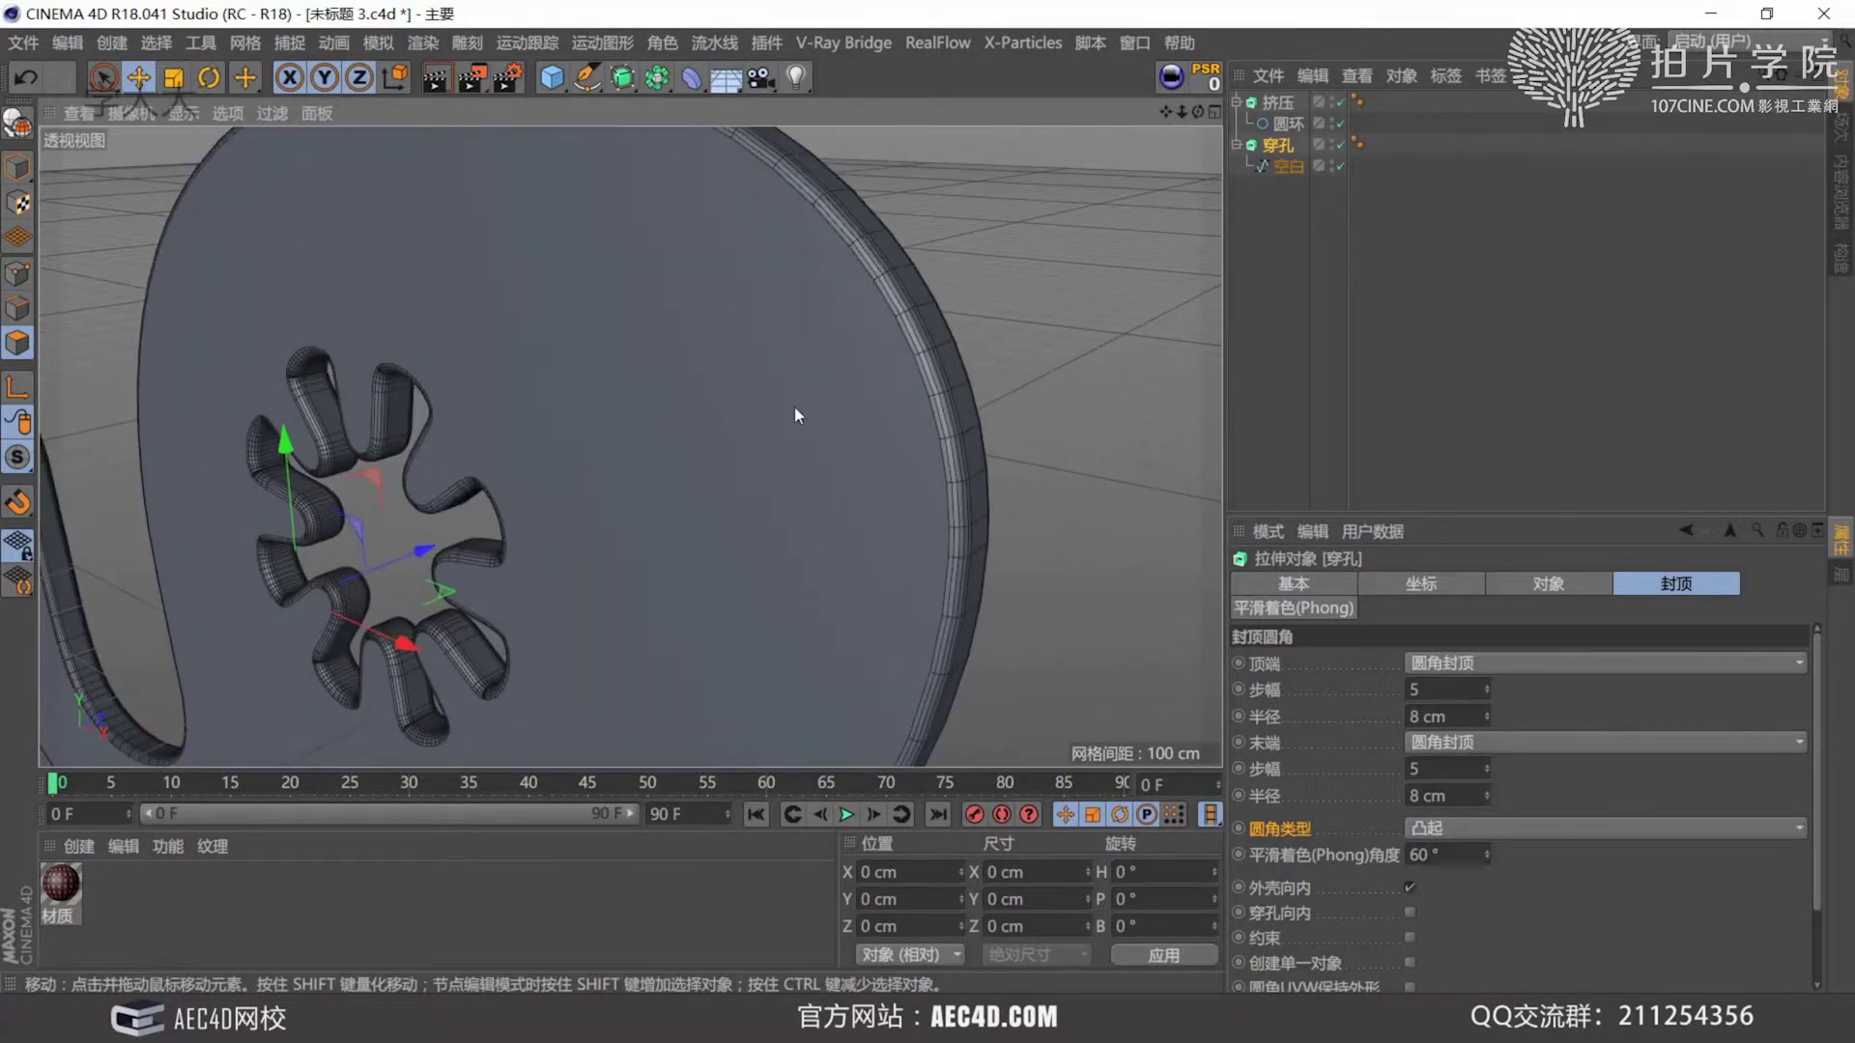
left_click(1410, 887)
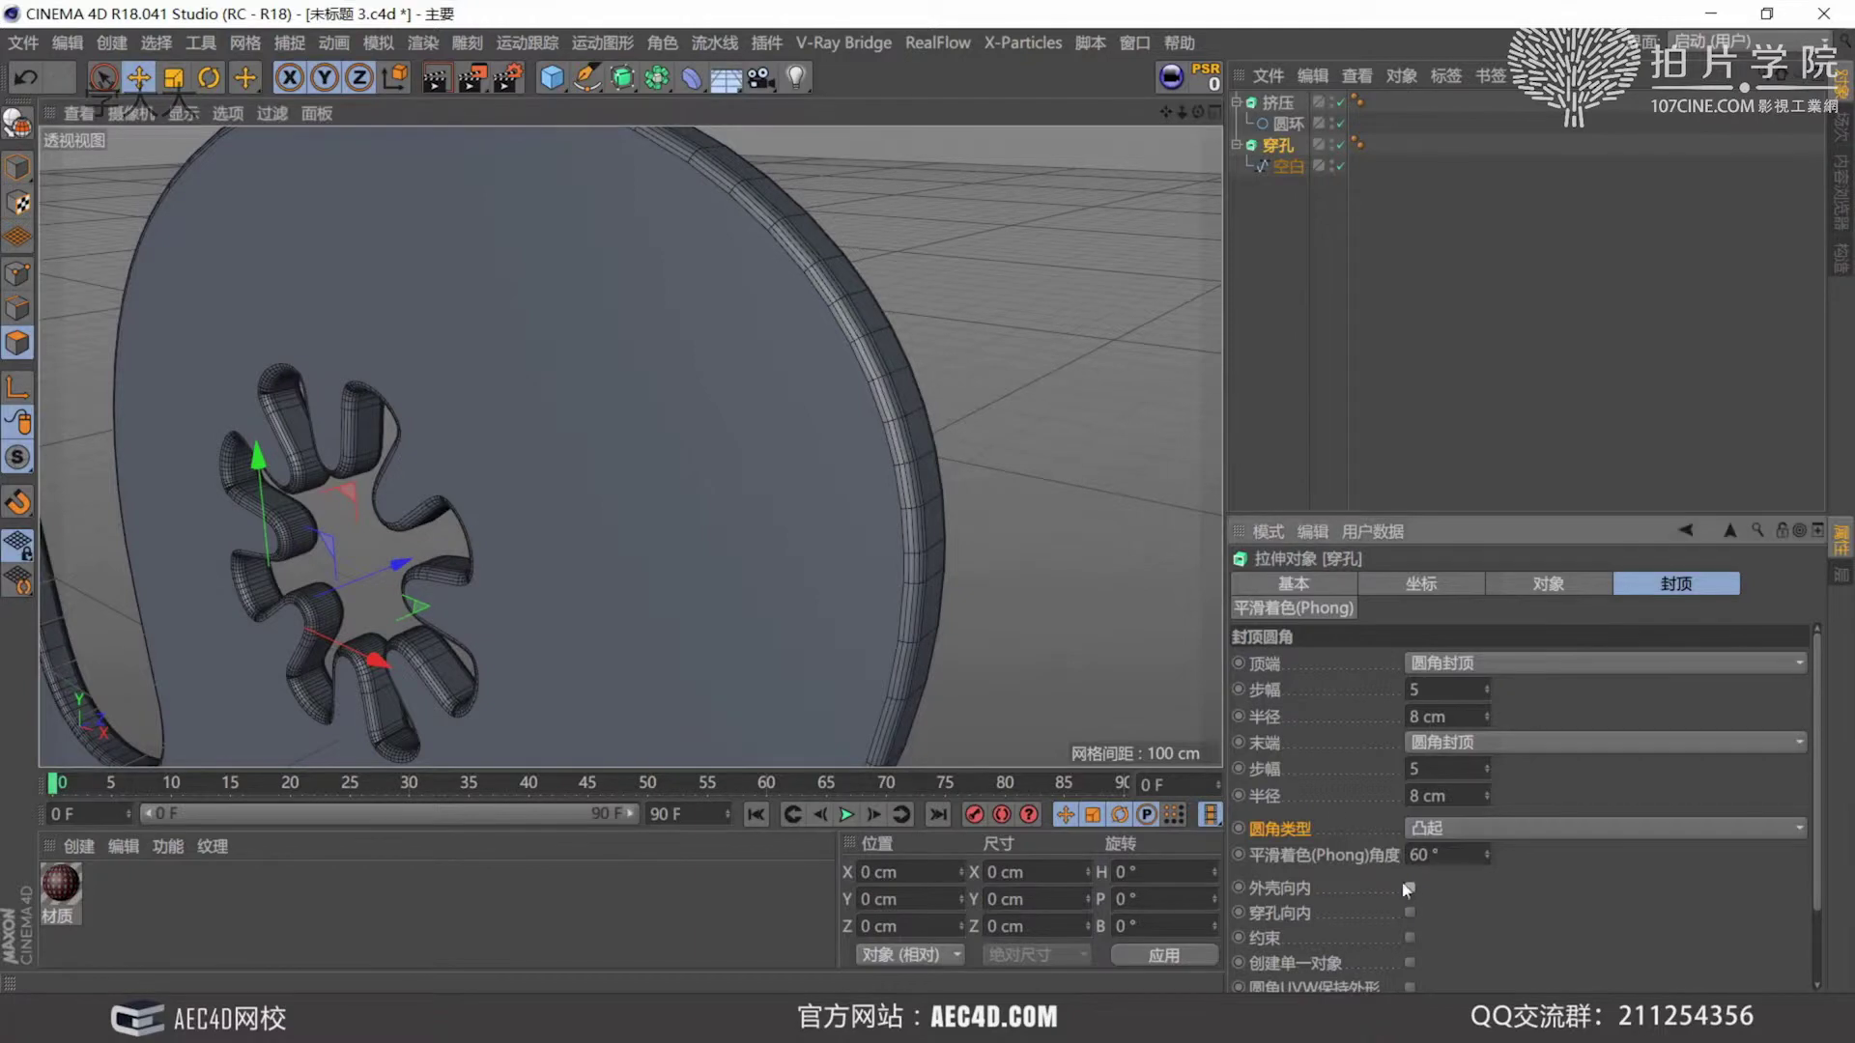
scroll(815, 506, "up", 6)
left_click_drag(756, 404, 630, 406, "alt")
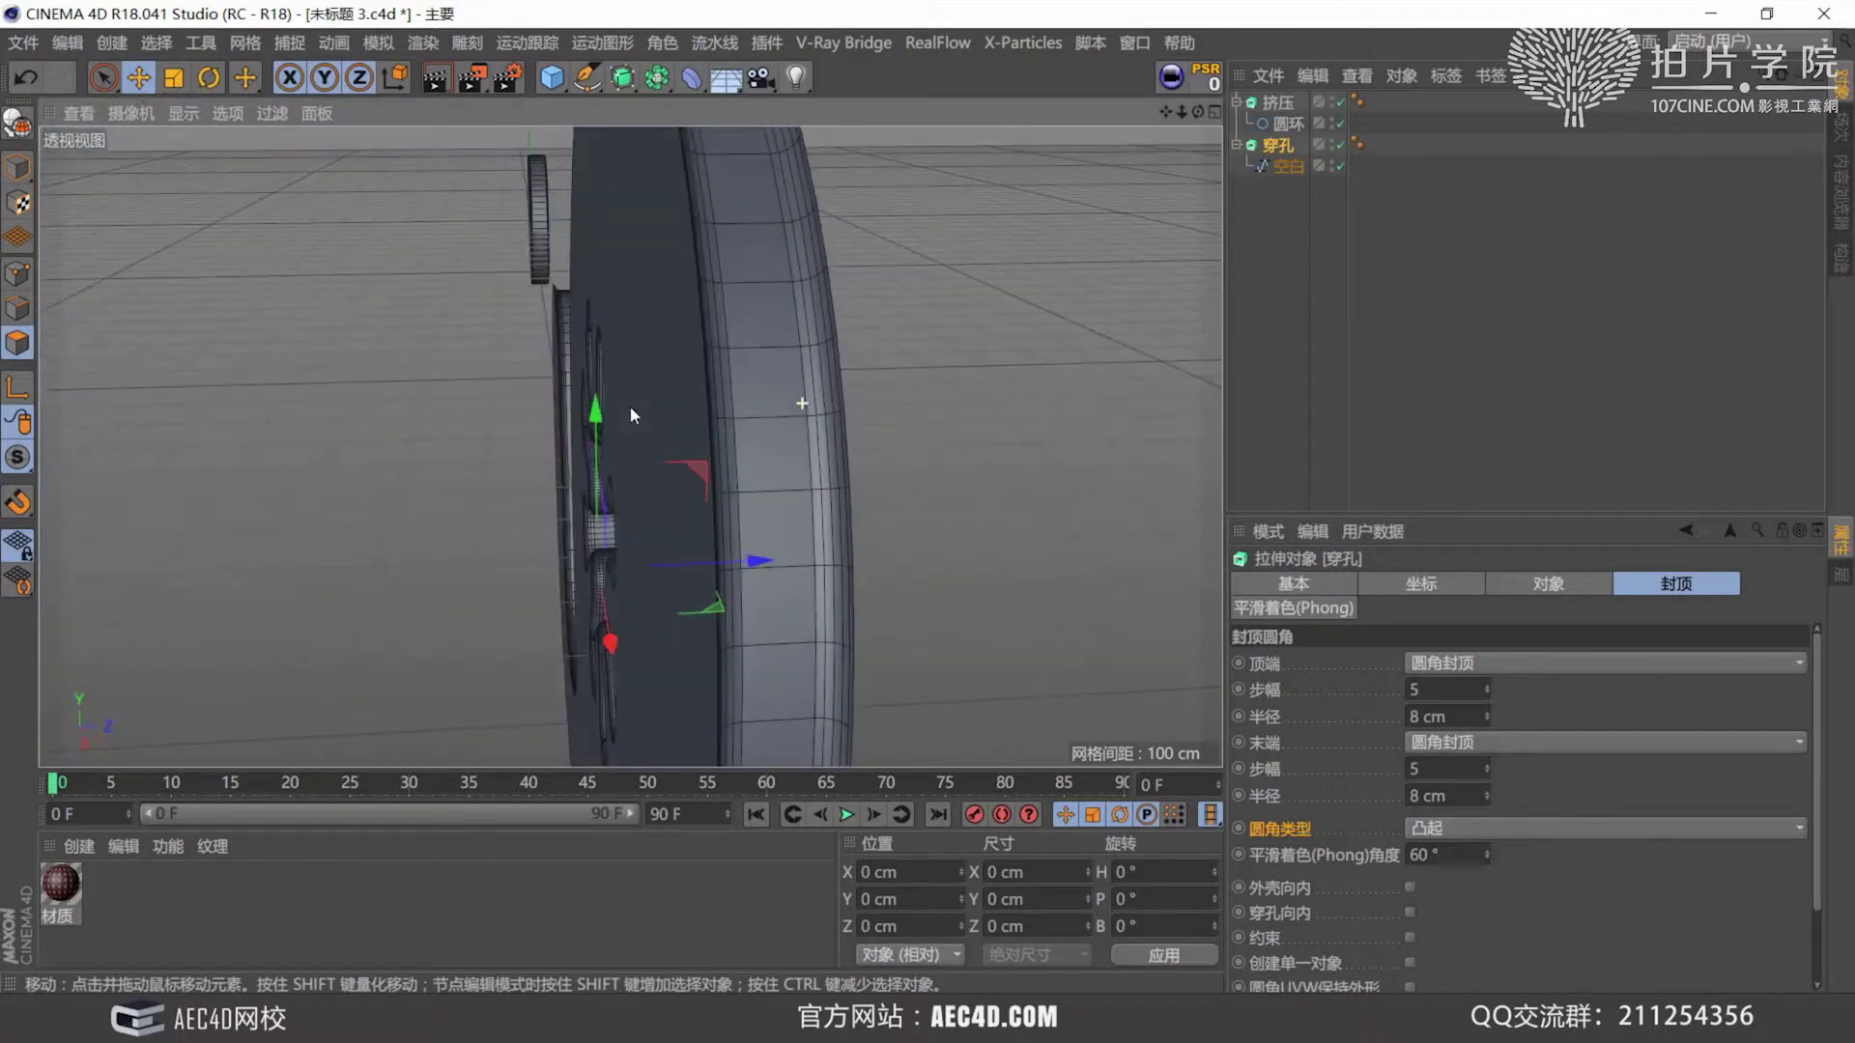
mouse_move(749, 402)
left_mouse_down("alt")
mouse_move(547, 392)
mouse_move(684, 379)
mouse_move(1014, 417)
left_mouse_up("alt")
scroll(733, 515, "down", 6)
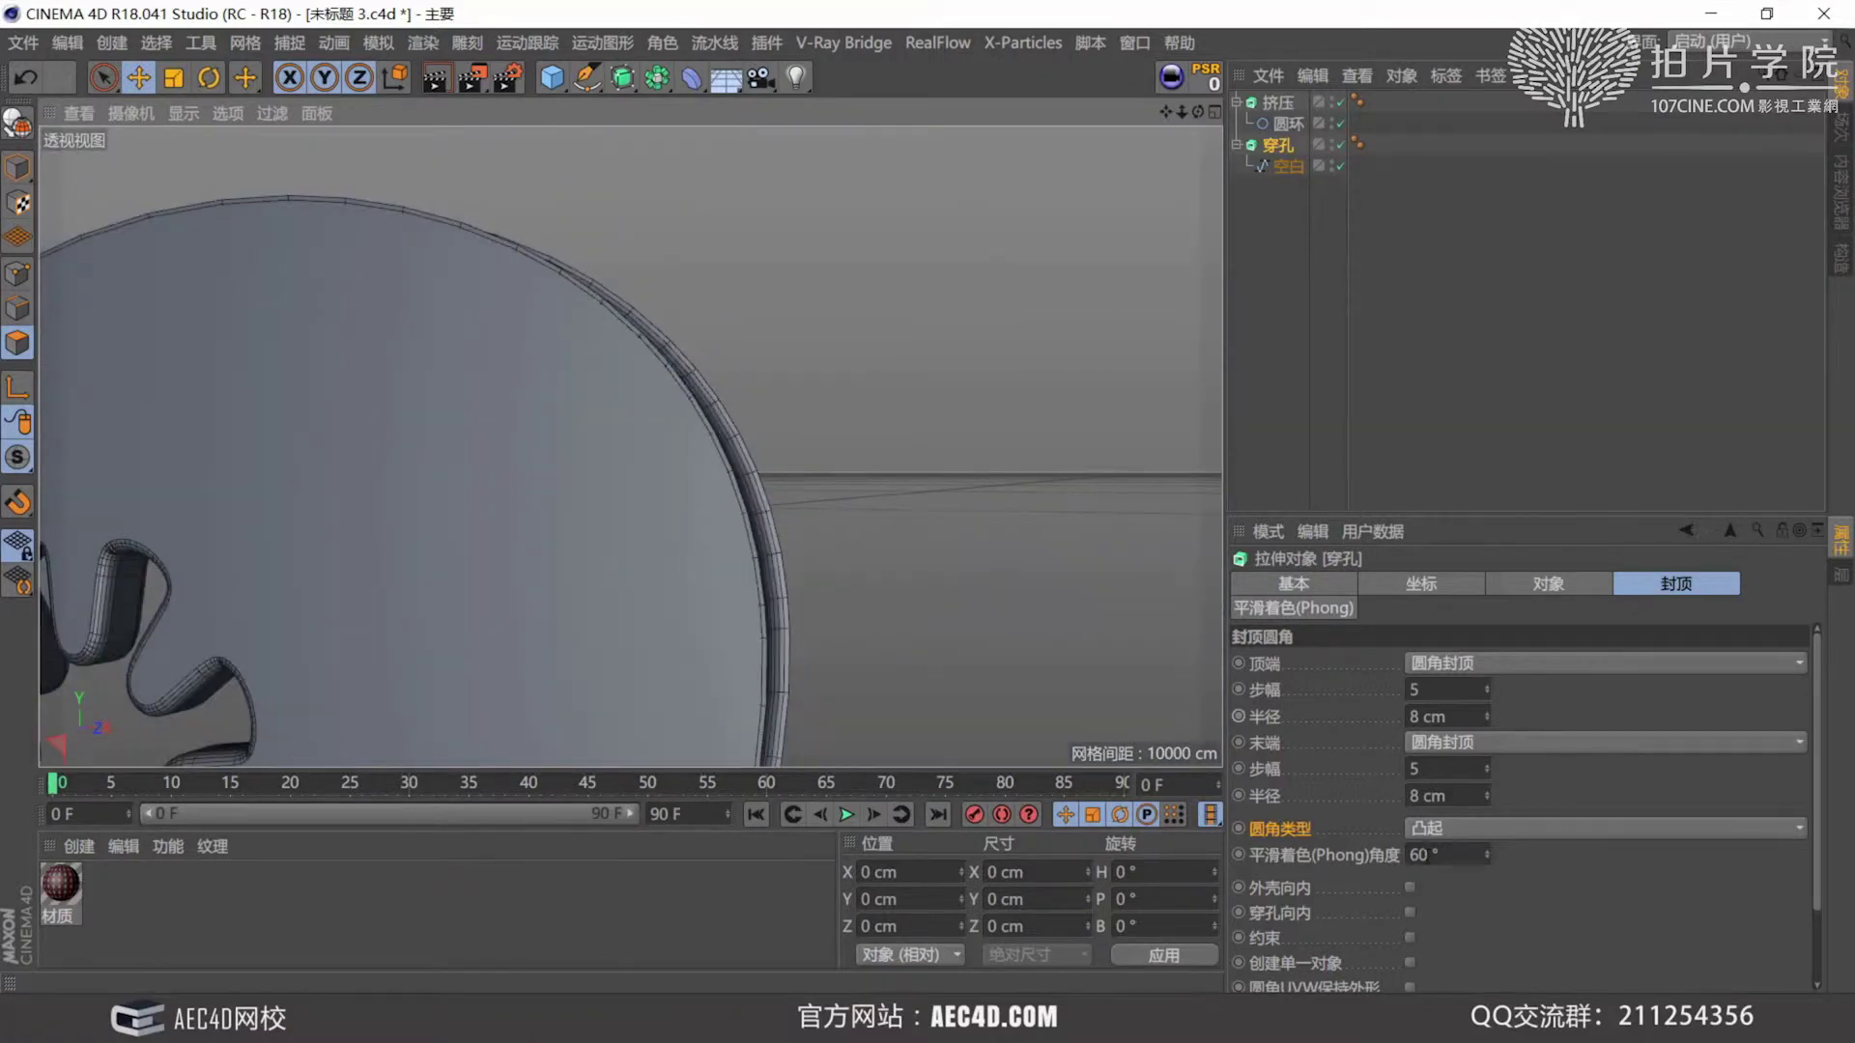
Turn hull inwards (外壳向内) back on and examine the fillet around the flower-shaped hole up close.
left_click(1410, 887)
middle_click_drag(608, 632, 759, 543, "alt")
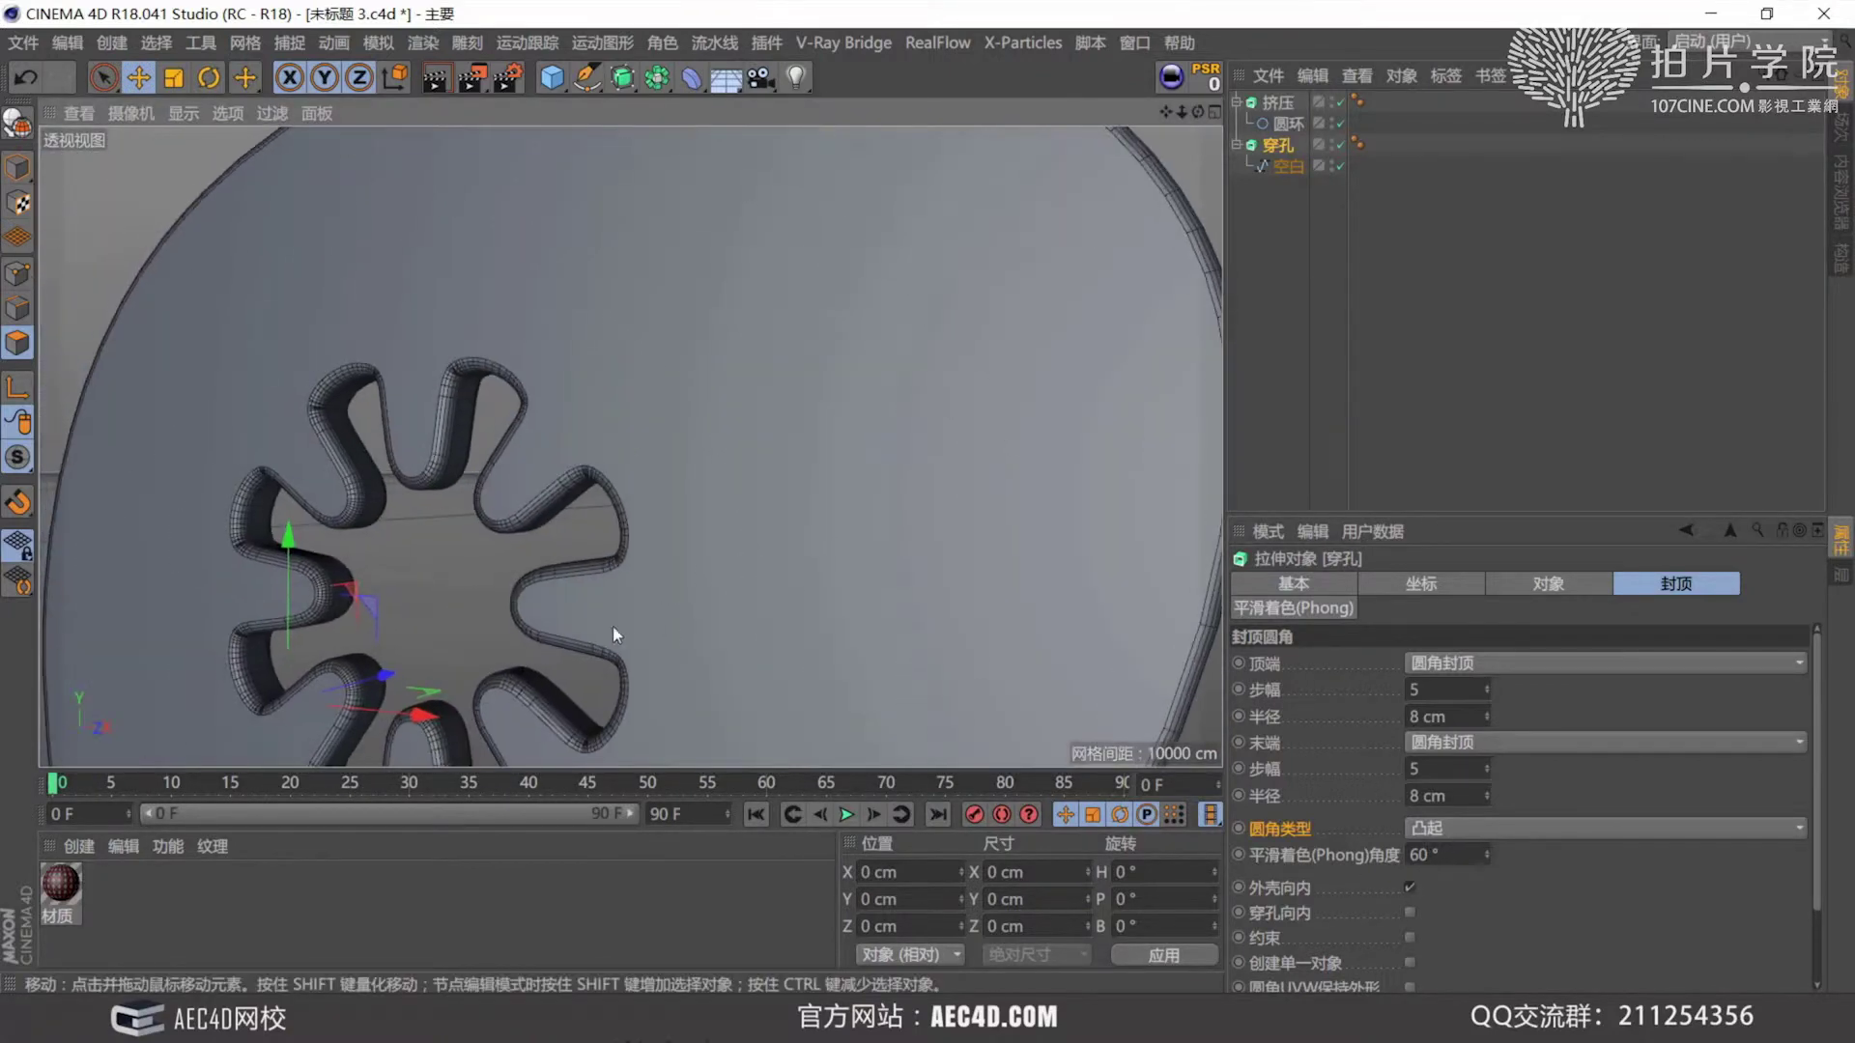
scroll(775, 565, "down", 5)
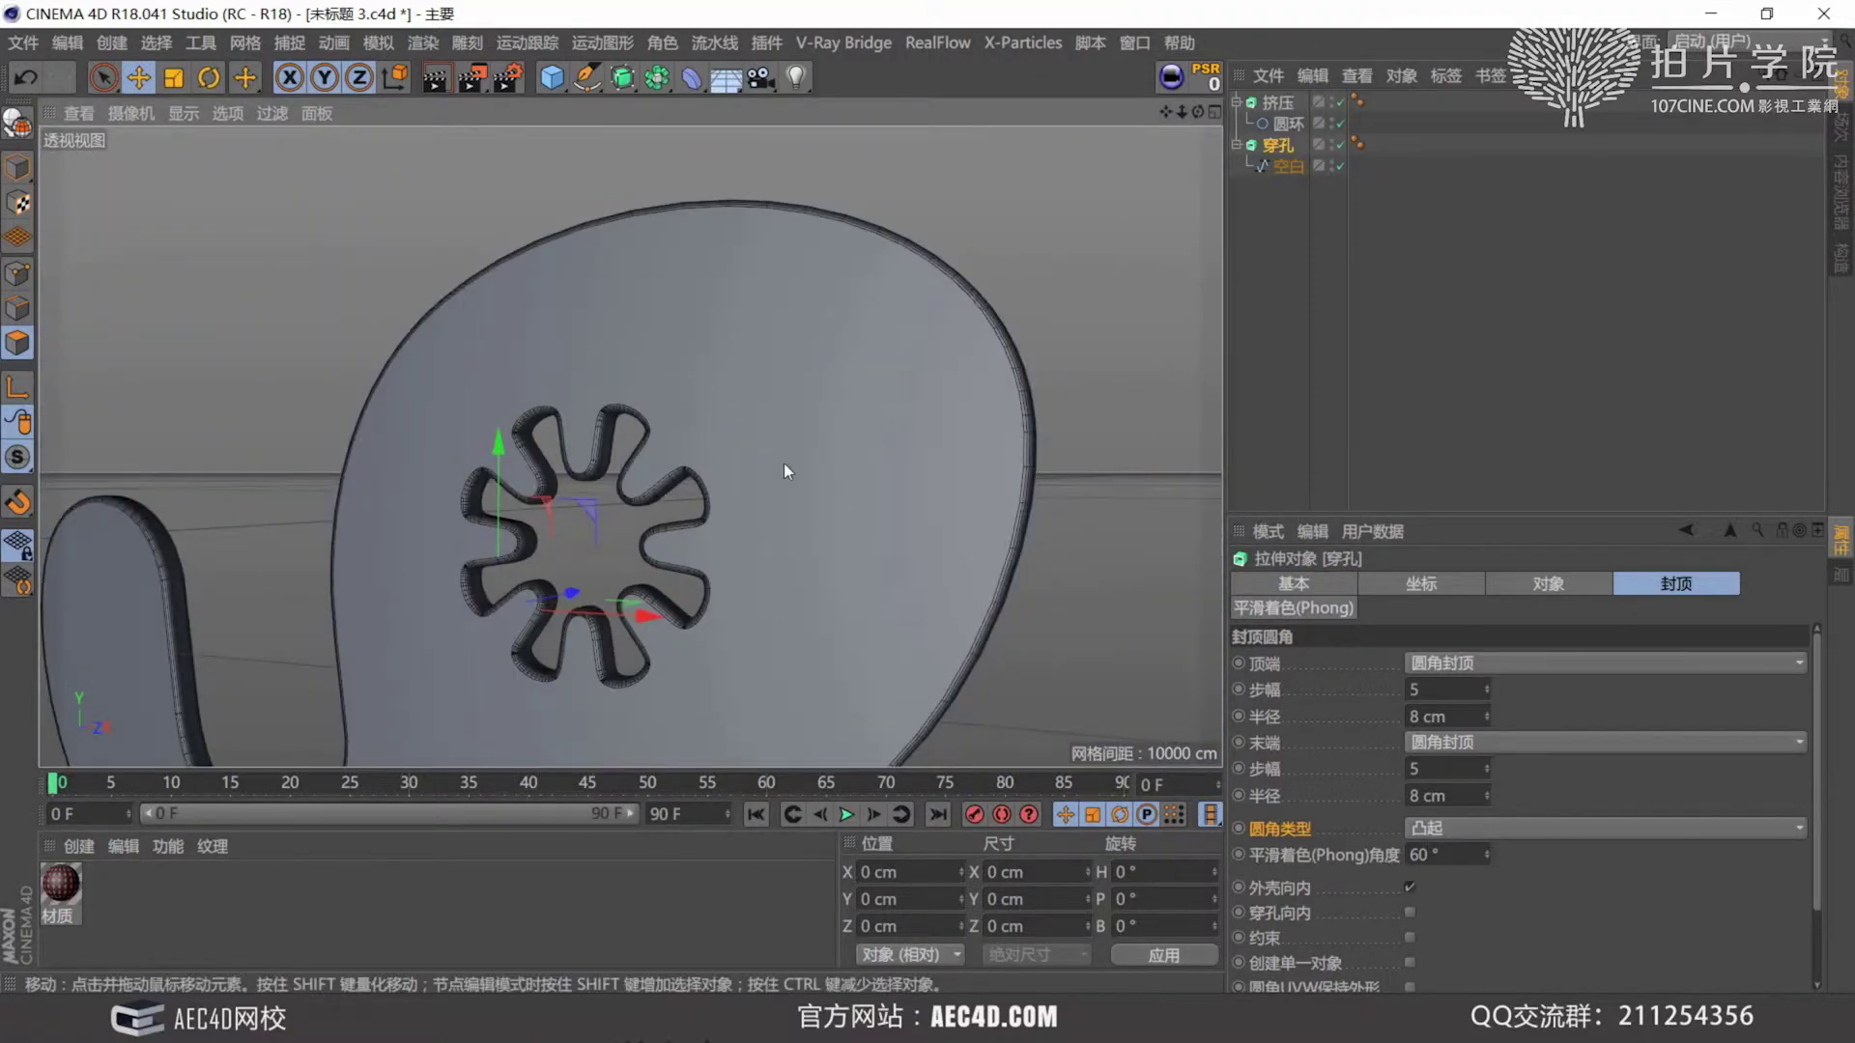
middle_click_drag(593, 623, 687, 554, "alt")
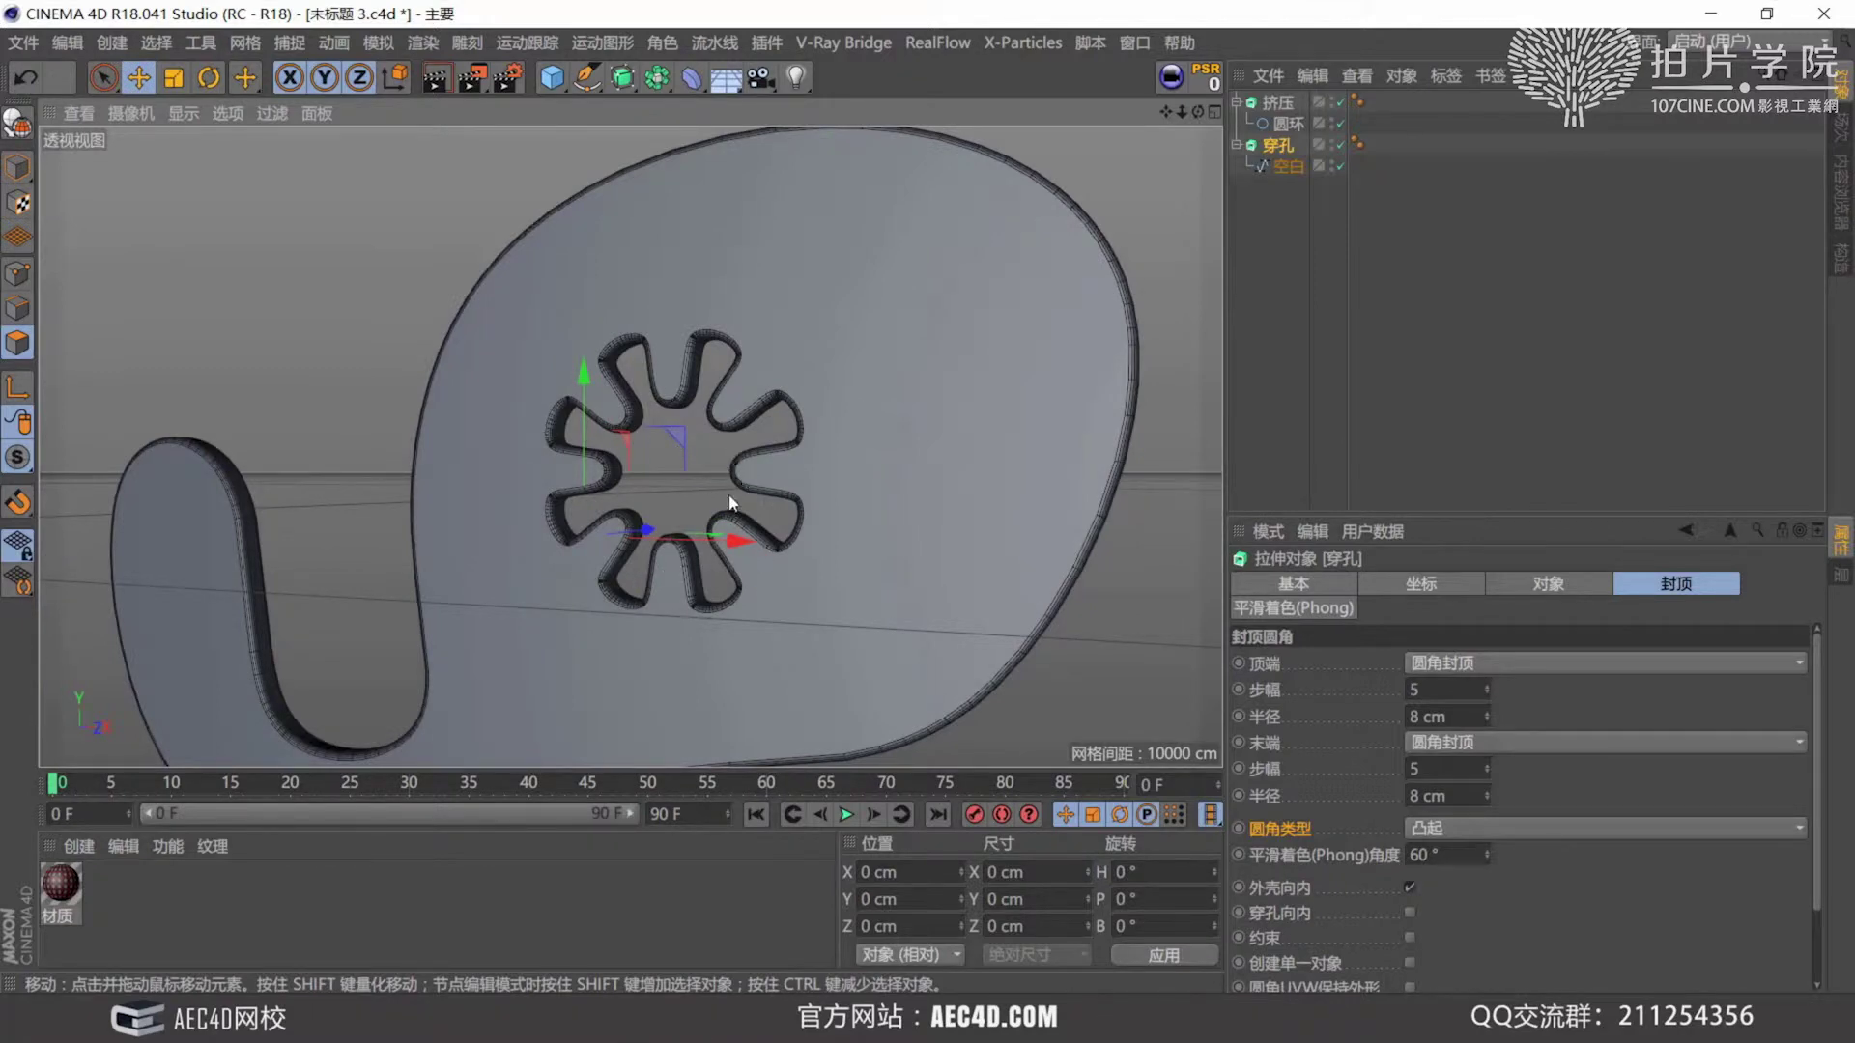
scroll(665, 479, "up", 5)
left_click_drag(753, 436, 1004, 526, "alt")
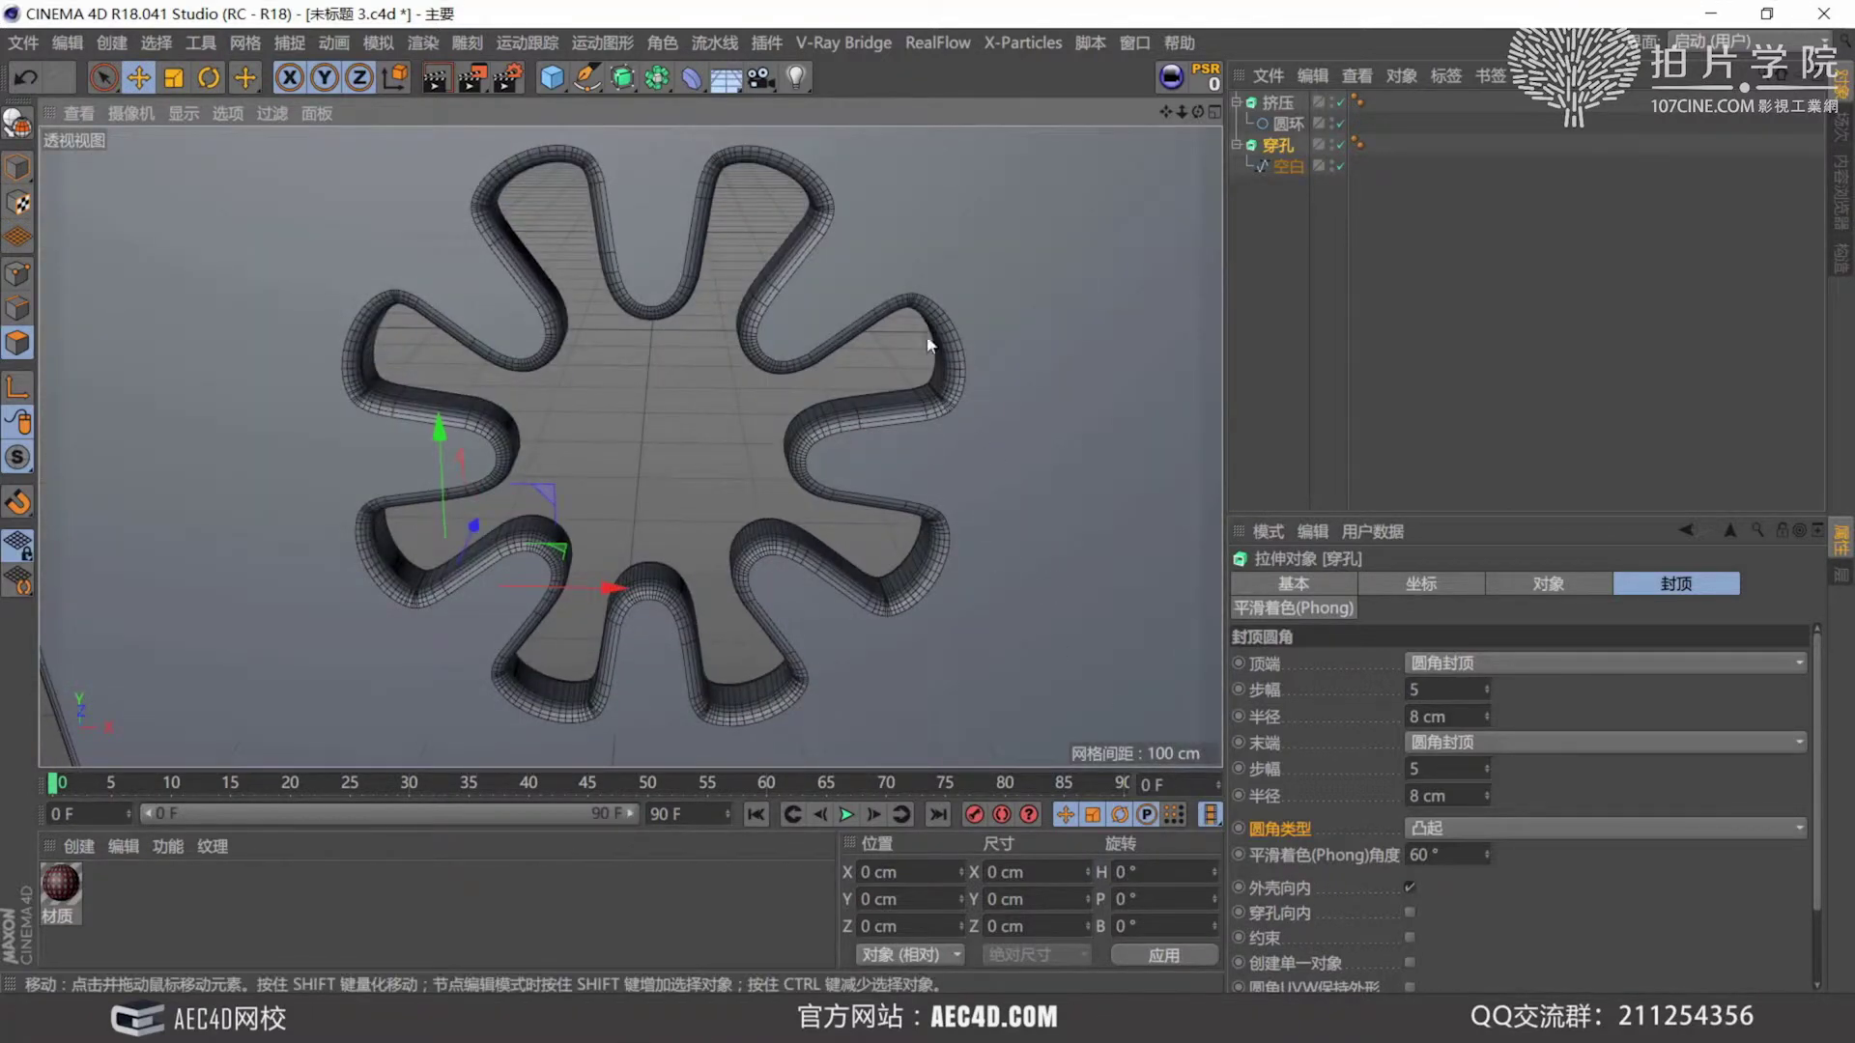
scroll(958, 322, "up", 2)
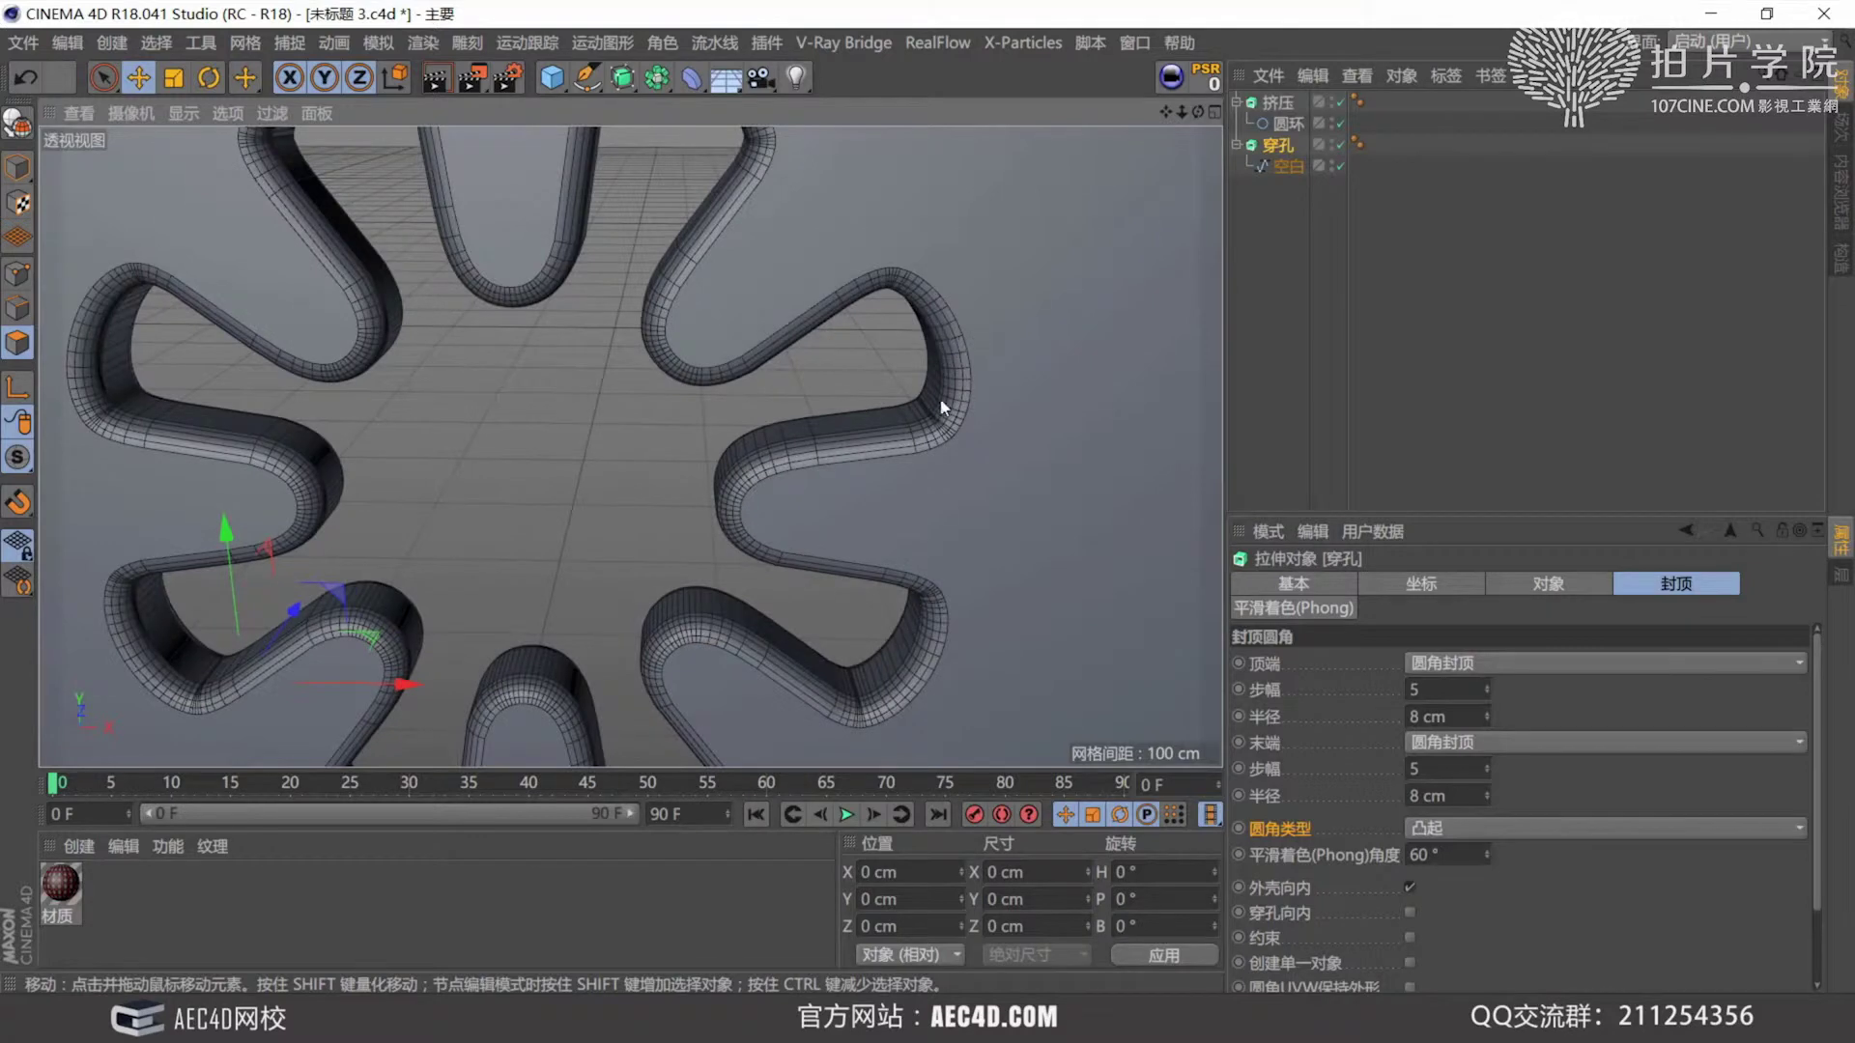
scroll(954, 391, "up", 2)
Turn on hole inwards (穿孔向内) and inspect the fillet inside the flower-shaped hole.
left_click(1409, 911)
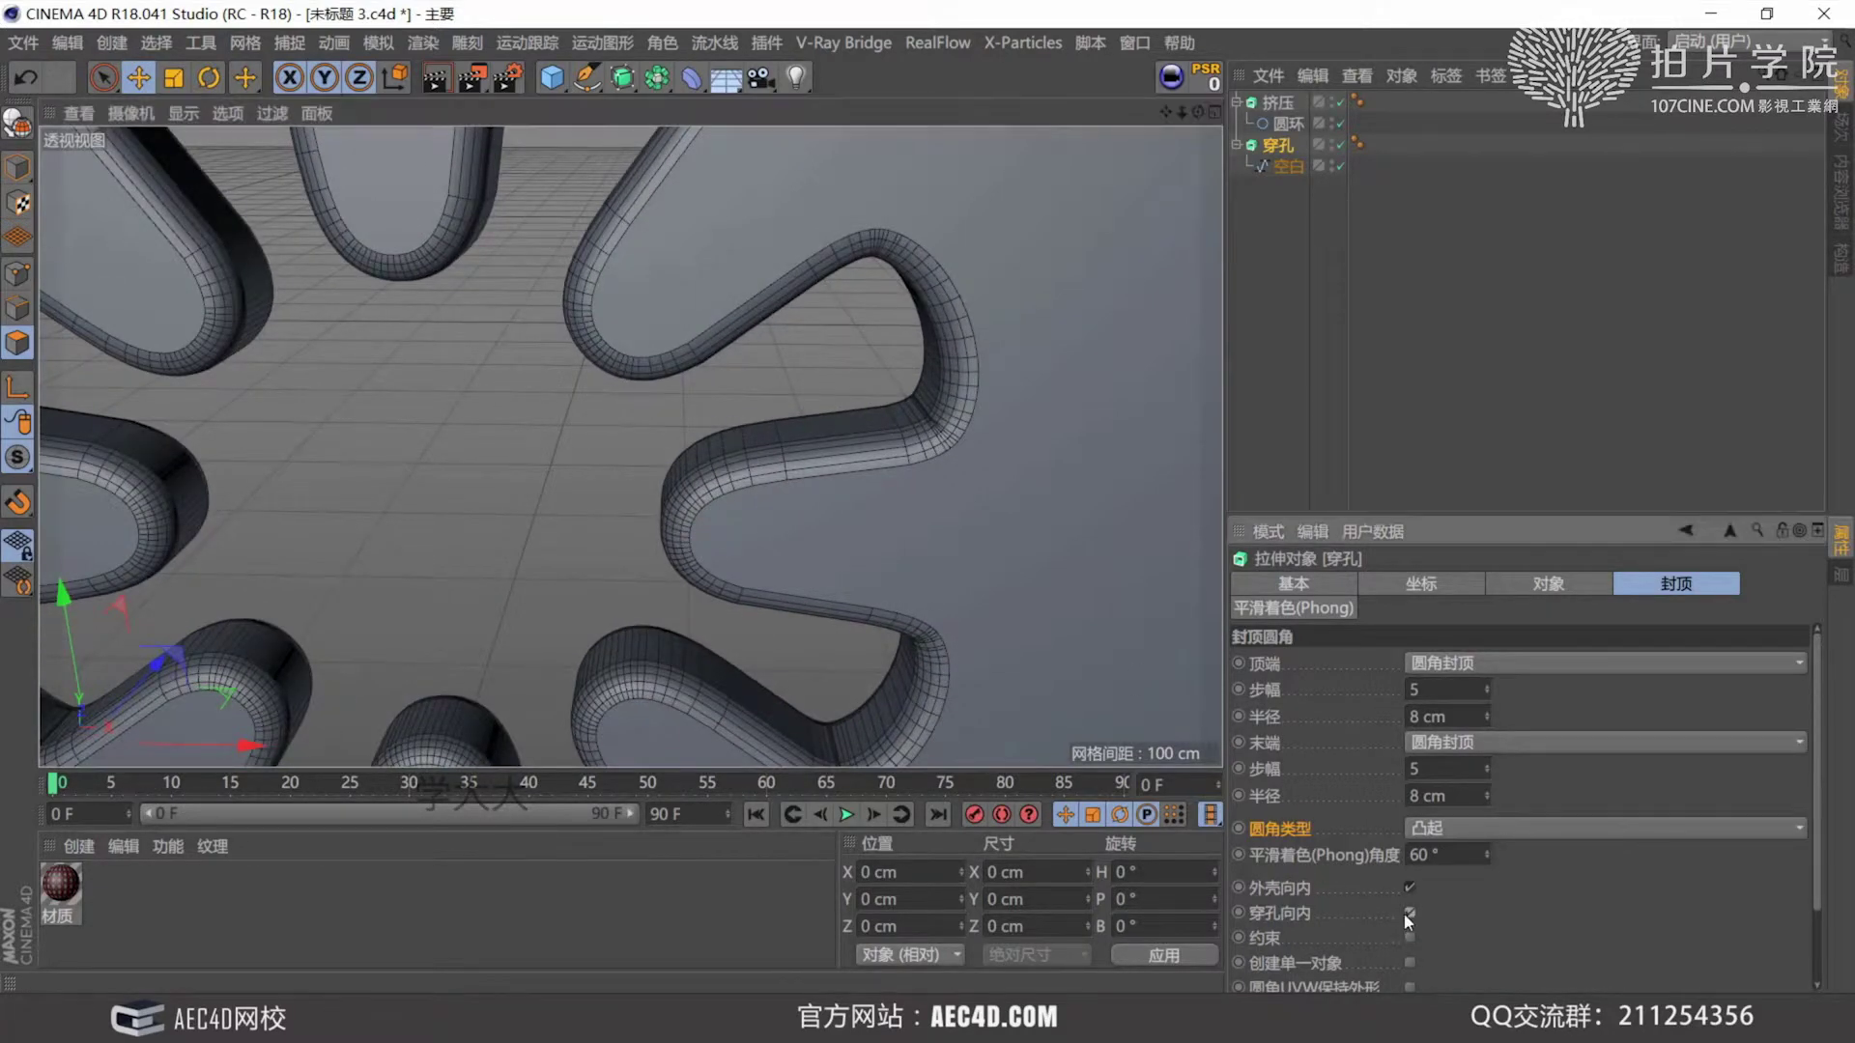
scroll(959, 465, "up", 3)
left_click_drag(1026, 450, 942, 291, "alt")
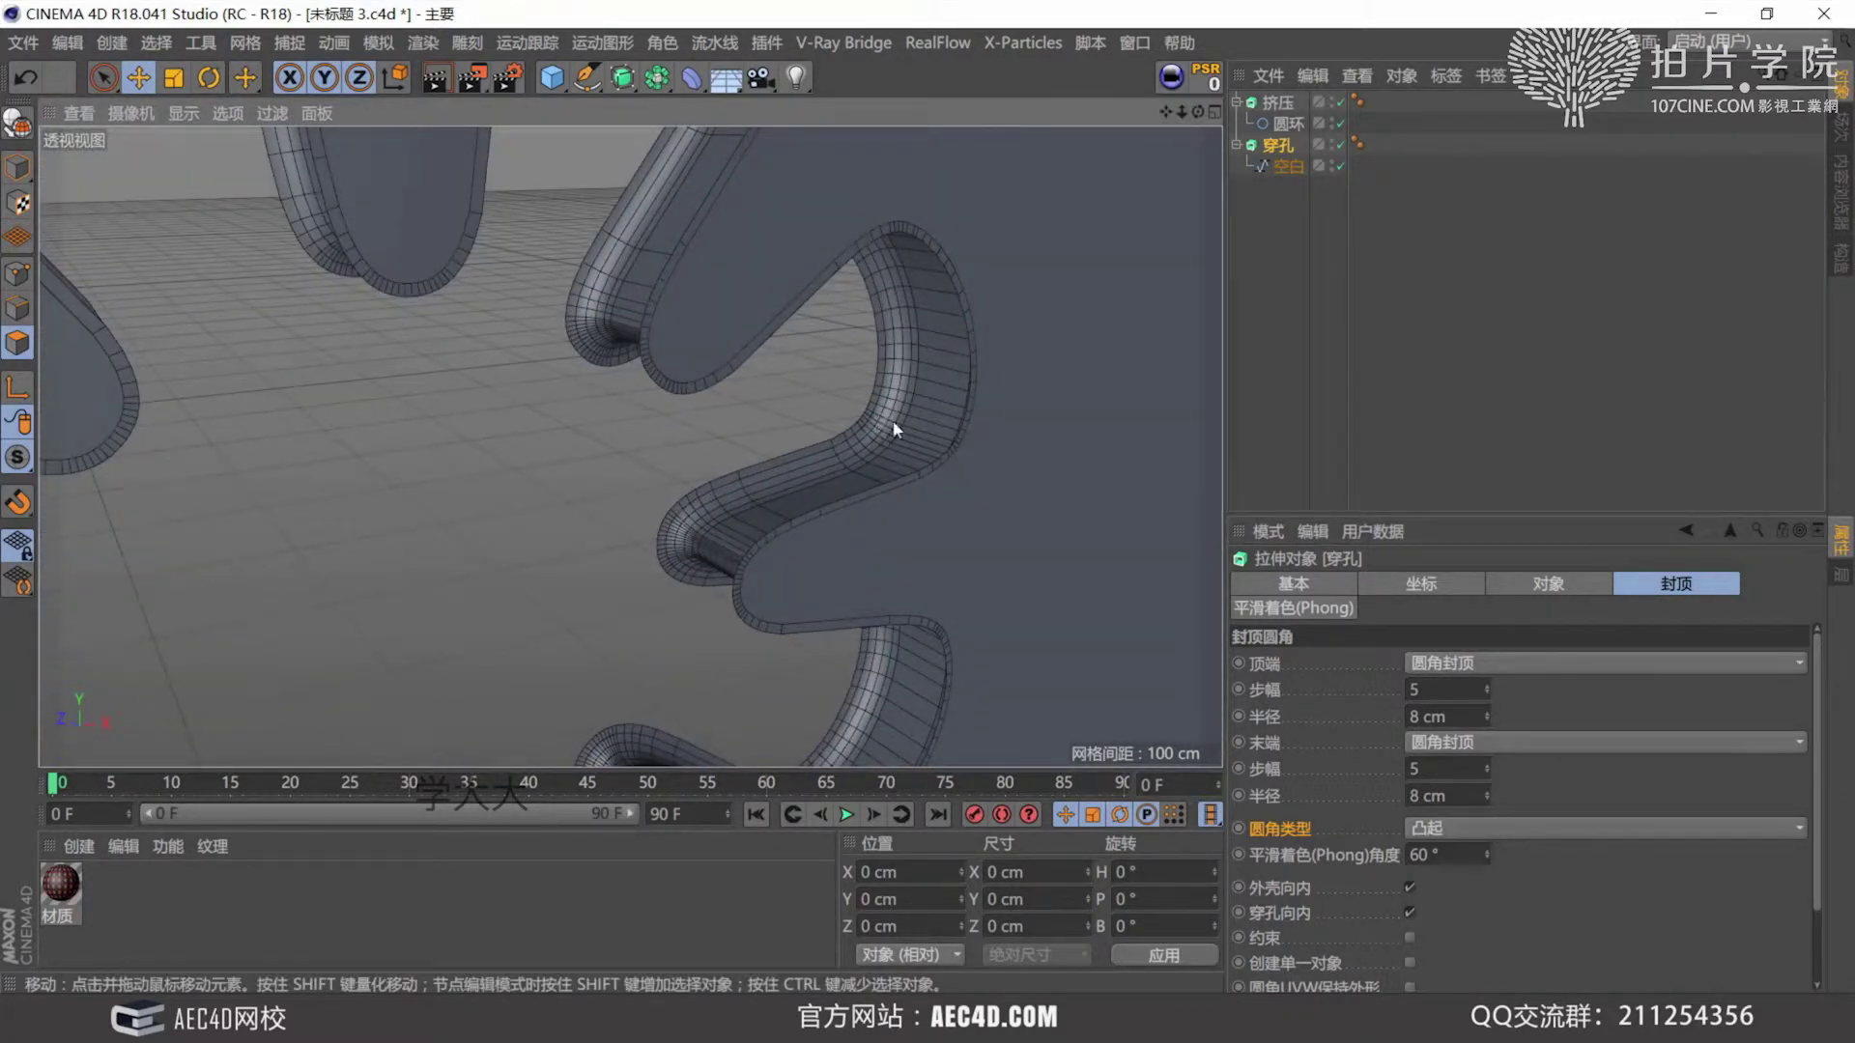
Turn hole inwards (穿孔向内) back off and look over the whole shape and the remaining cap options.
left_click(1410, 912)
scroll(933, 570, "down", 5)
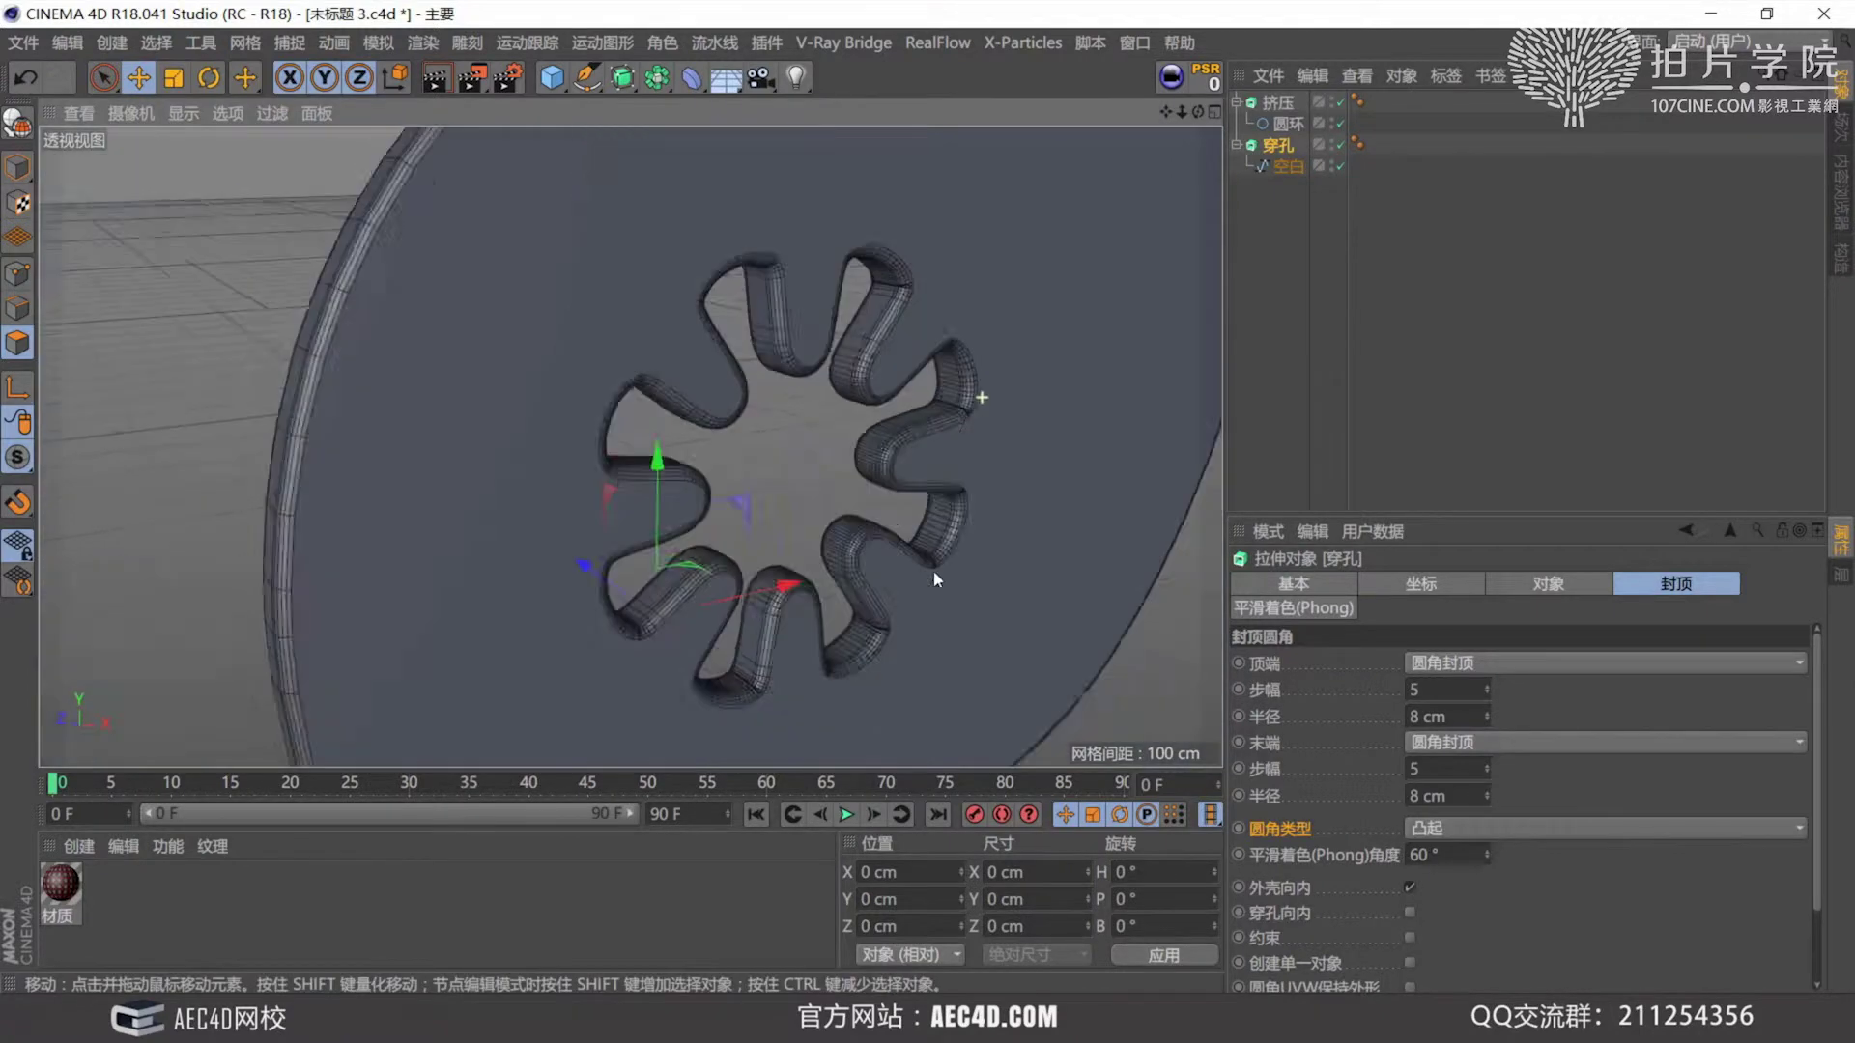
scroll(957, 348, "down", 5)
scroll(1298, 906, "down", 3)
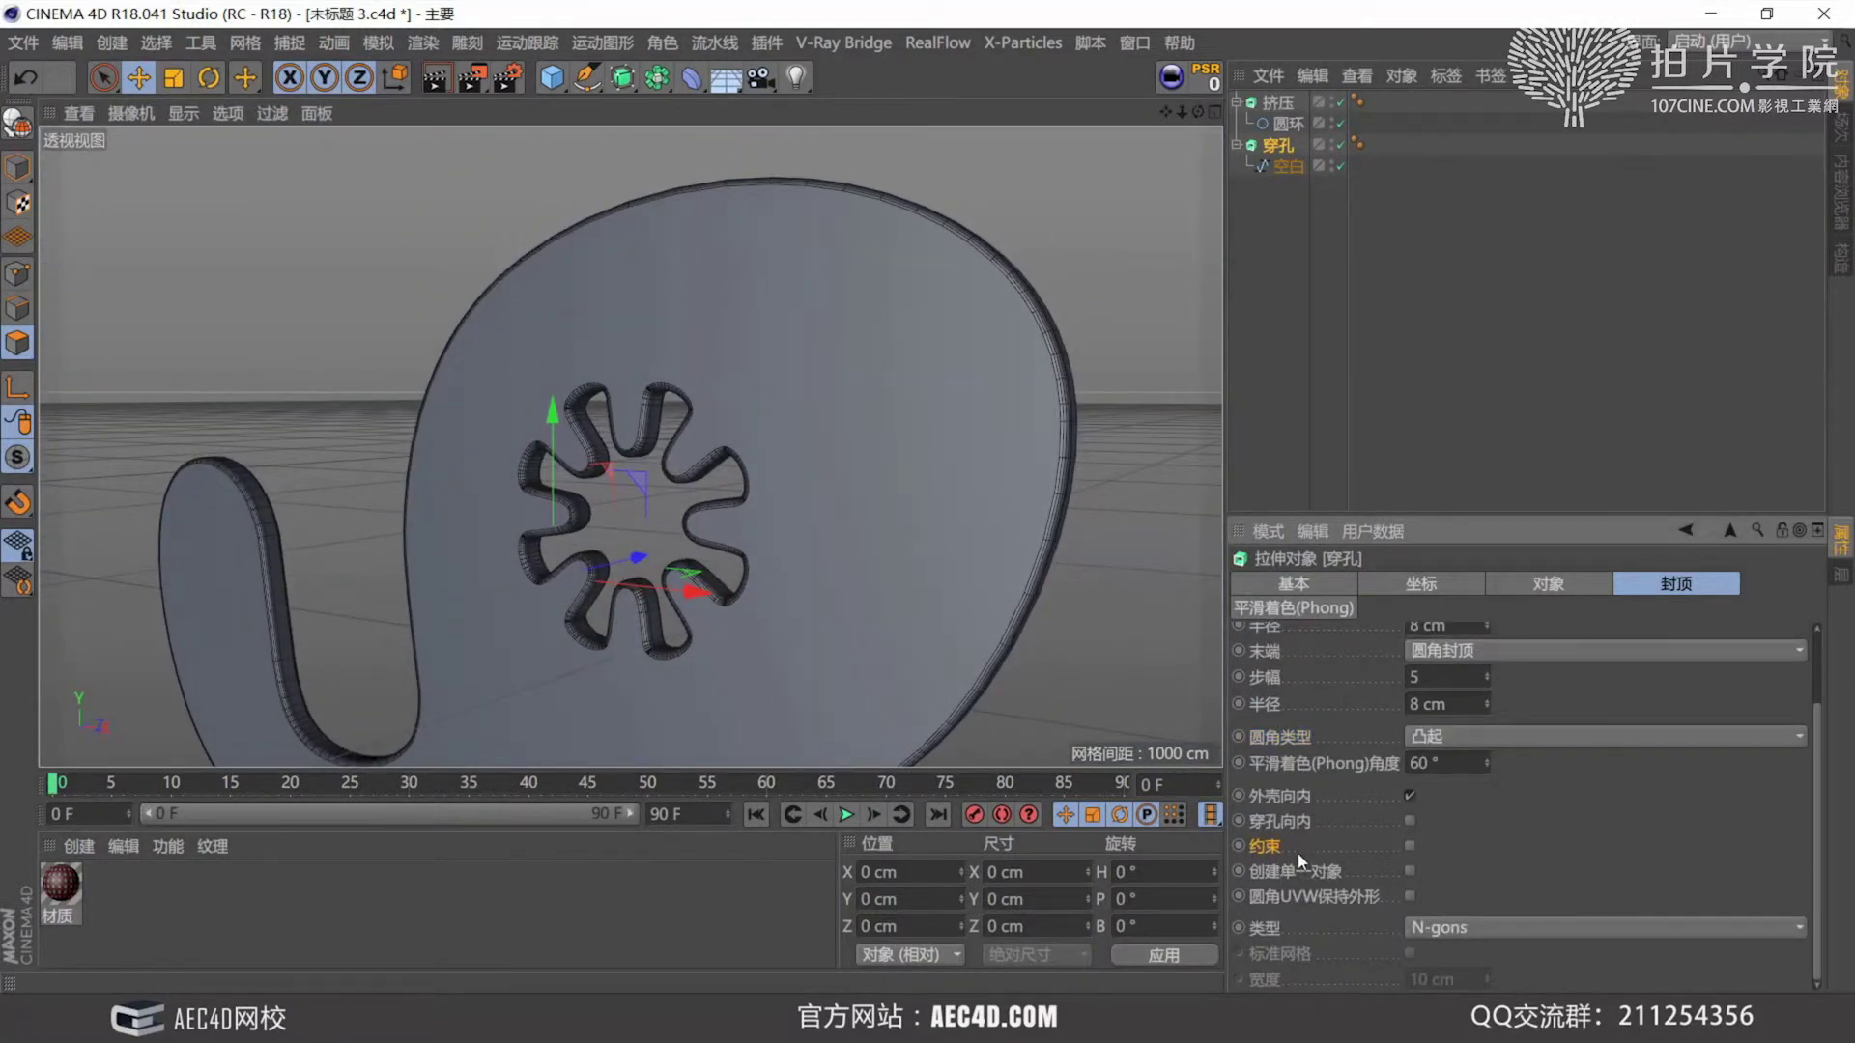
scroll(917, 422, "up", 5)
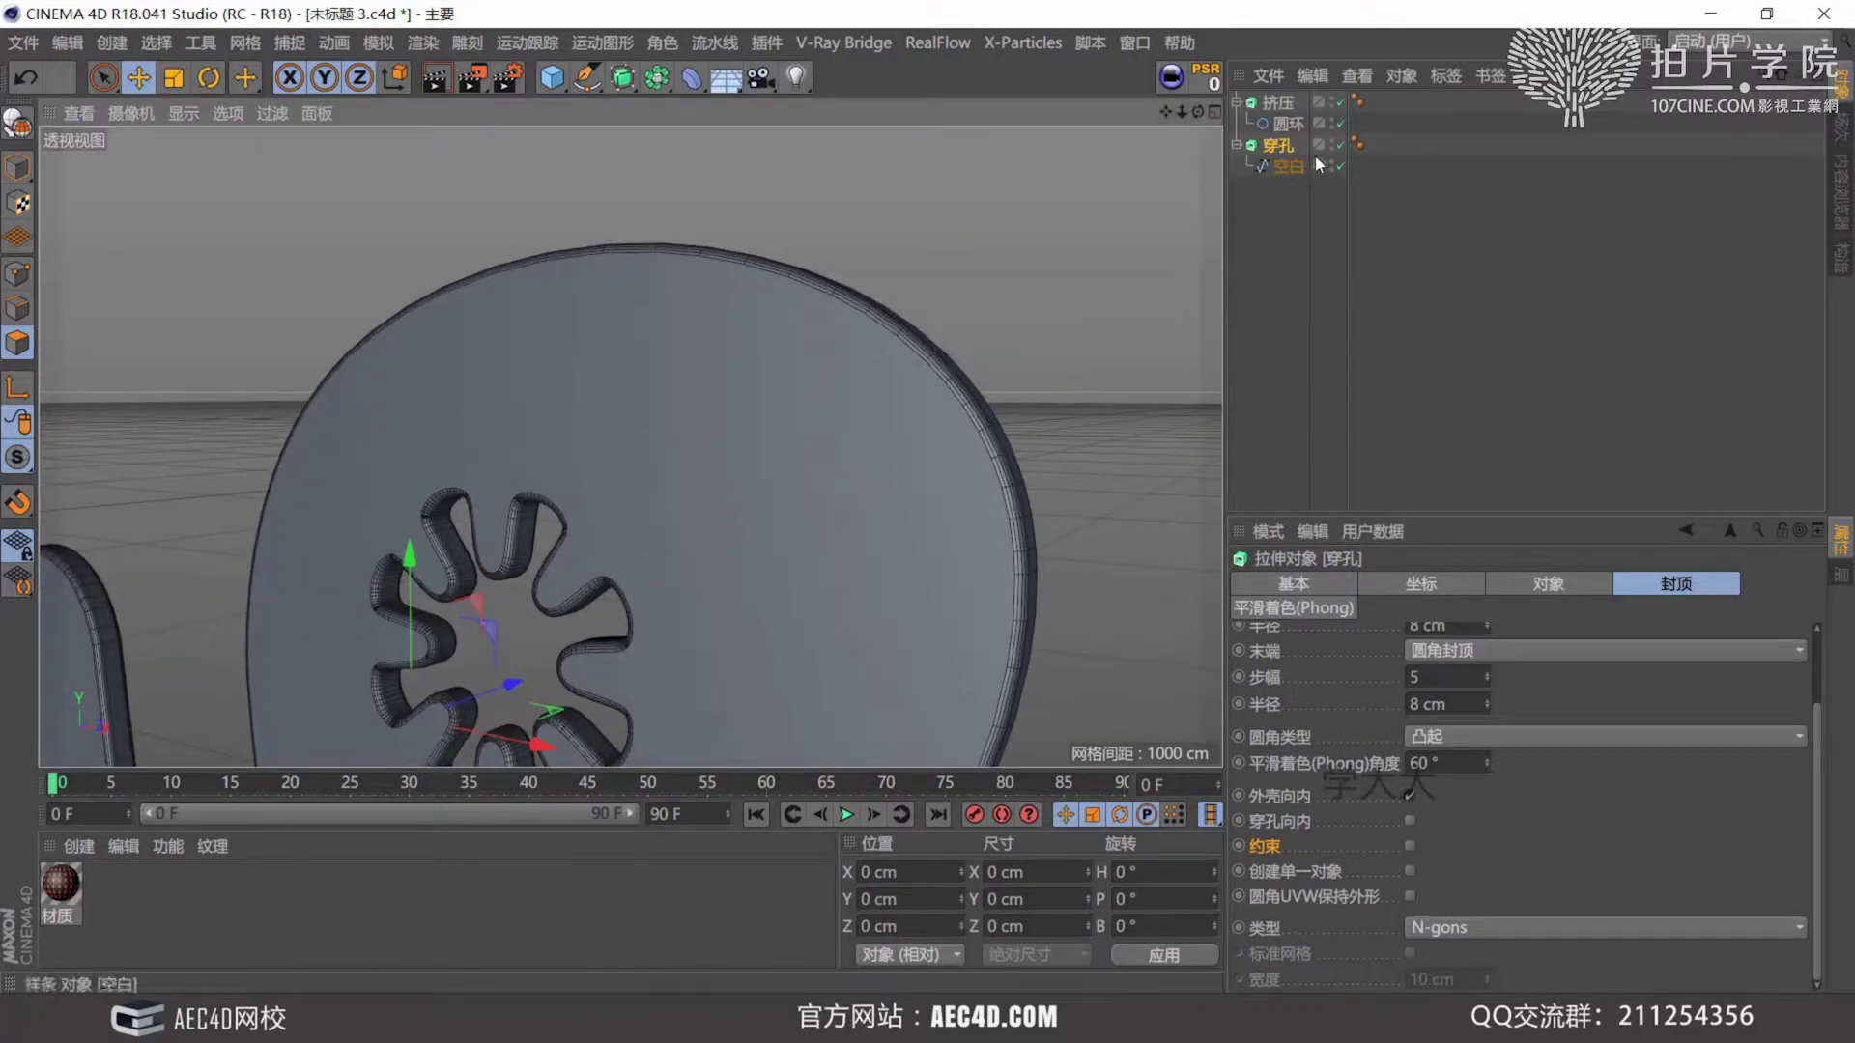
Switch the 穿孔 generator off and on to compare the original spline outline with the filleted extrusion.
left_click(1339, 144)
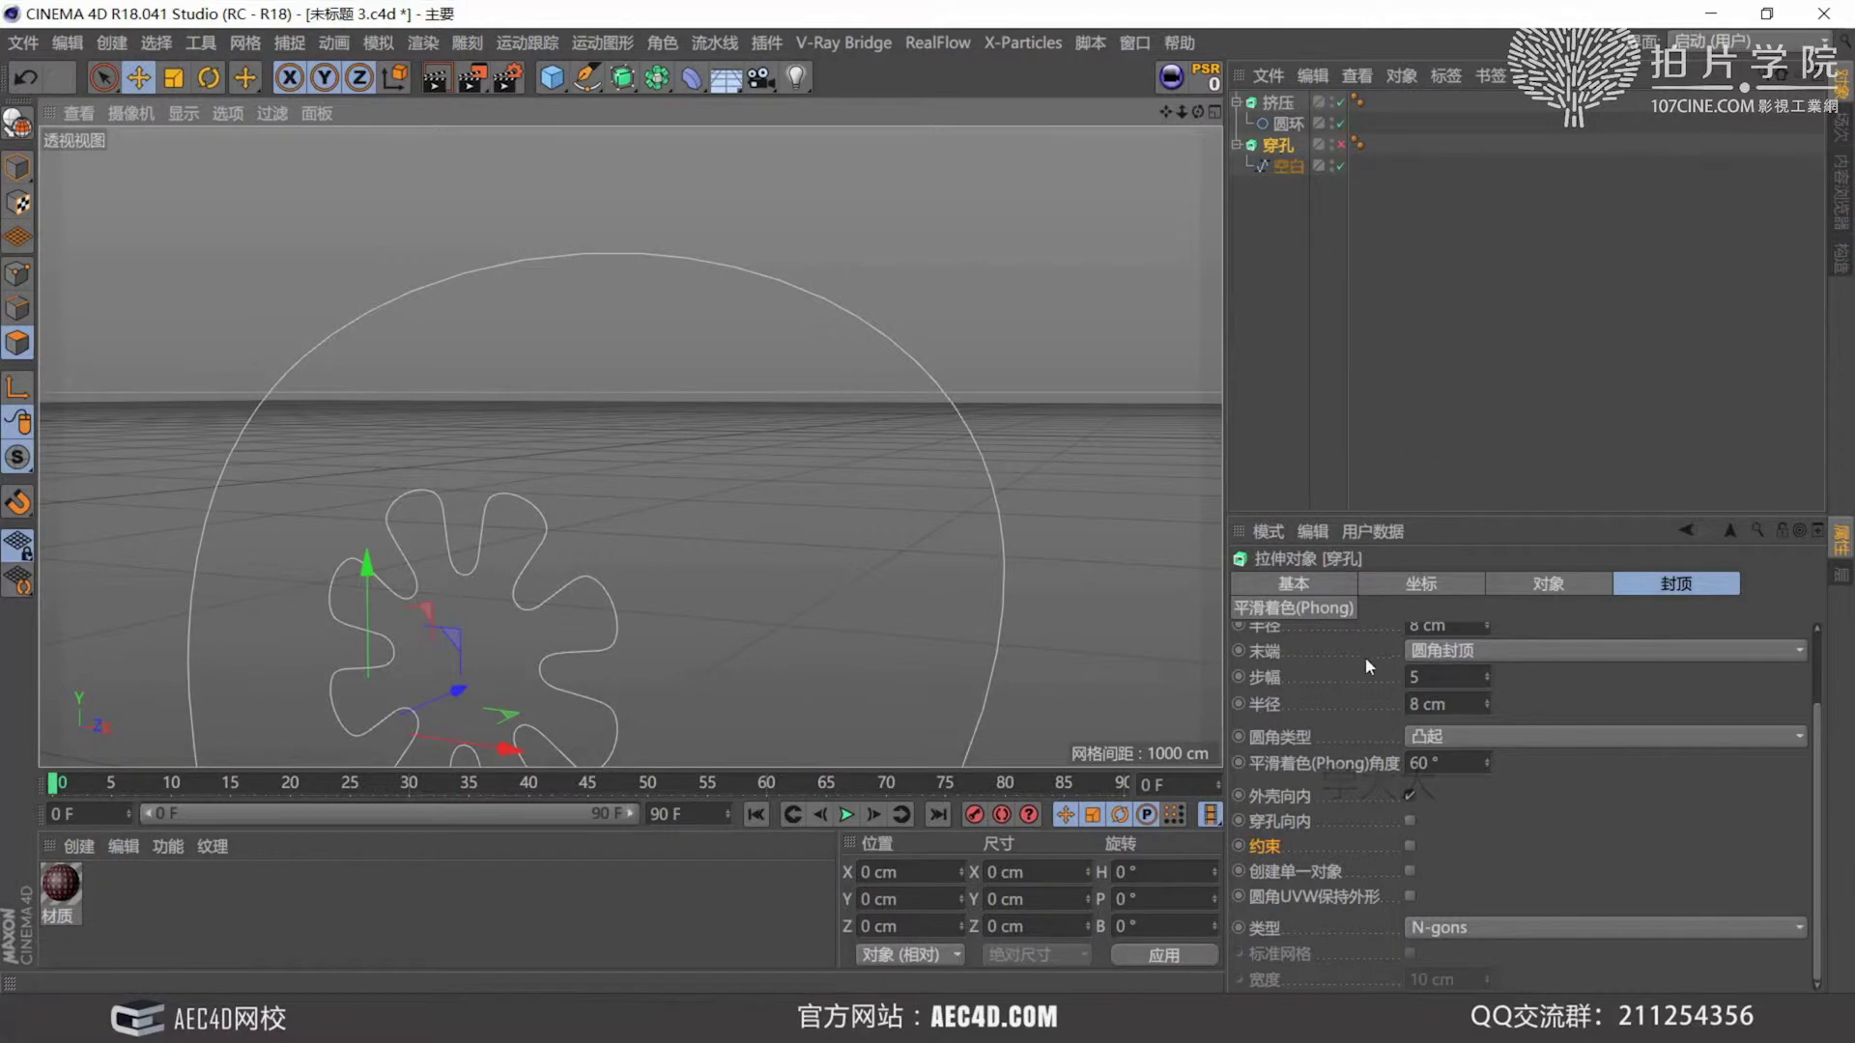
scroll(1345, 670, "up", 2)
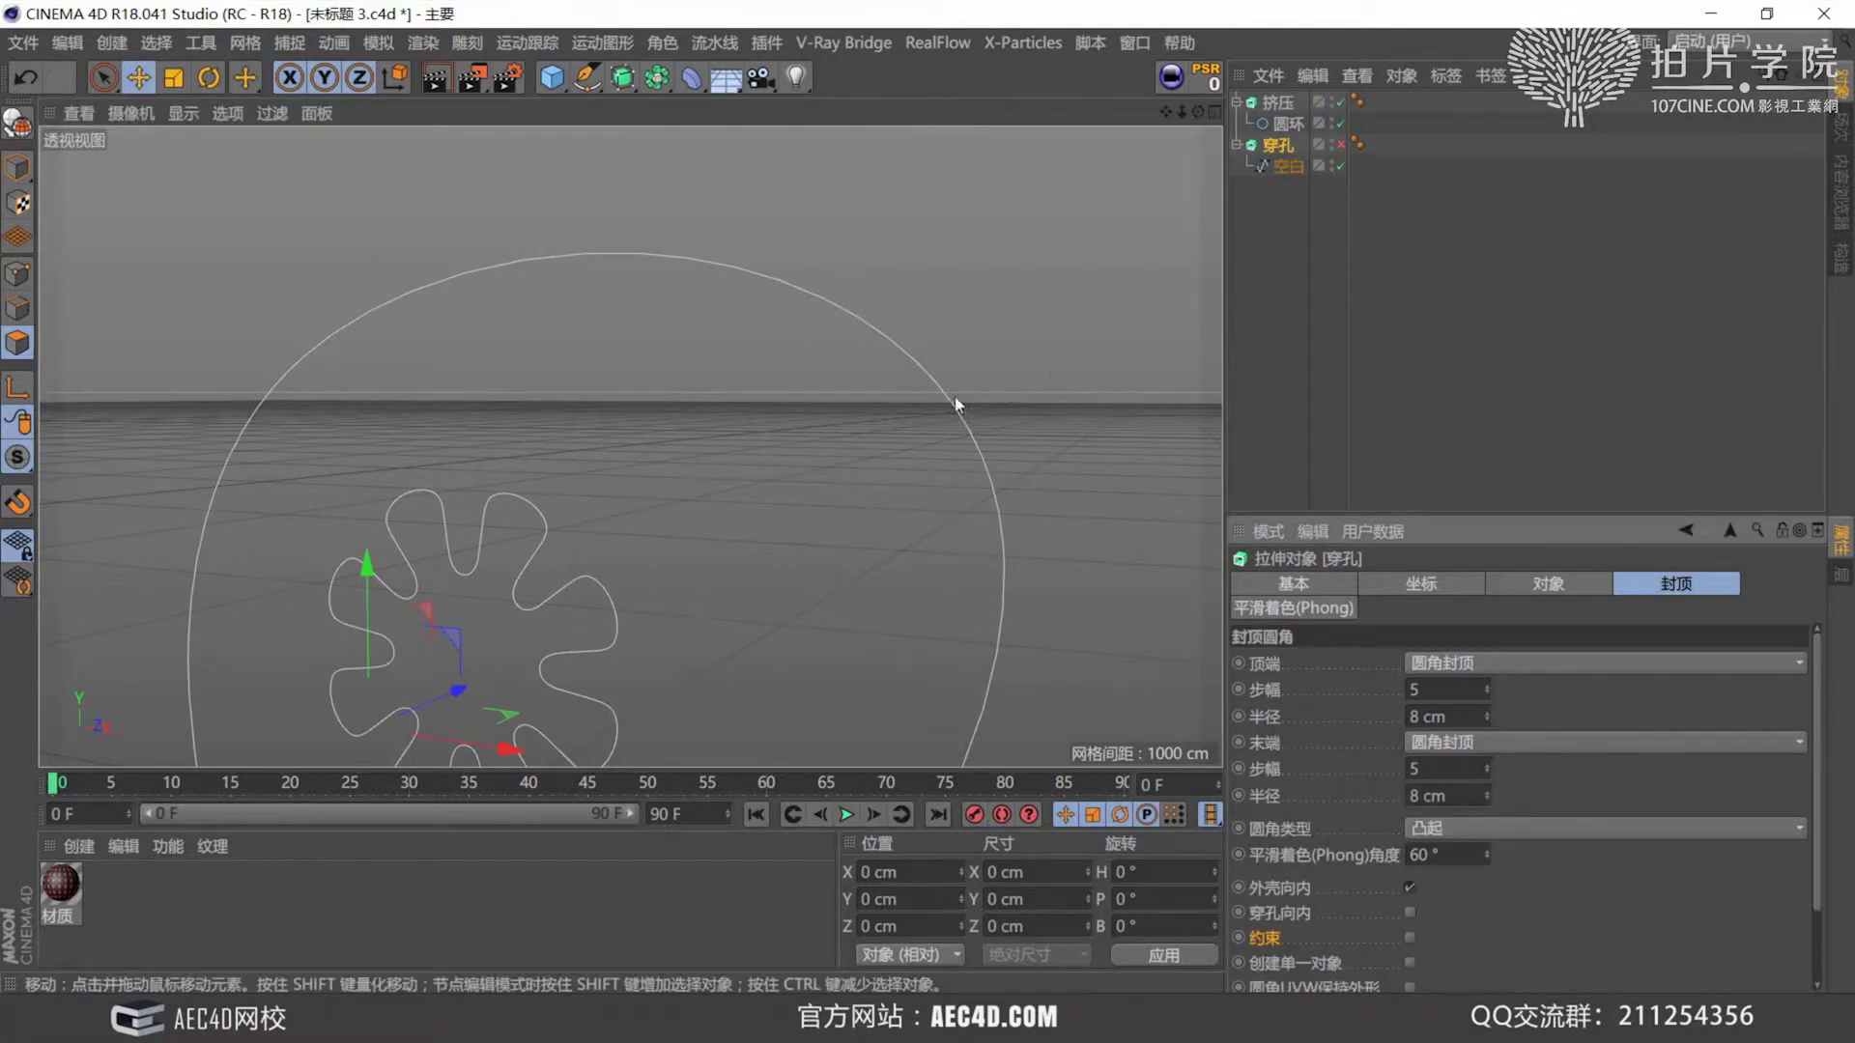
left_click(1338, 144)
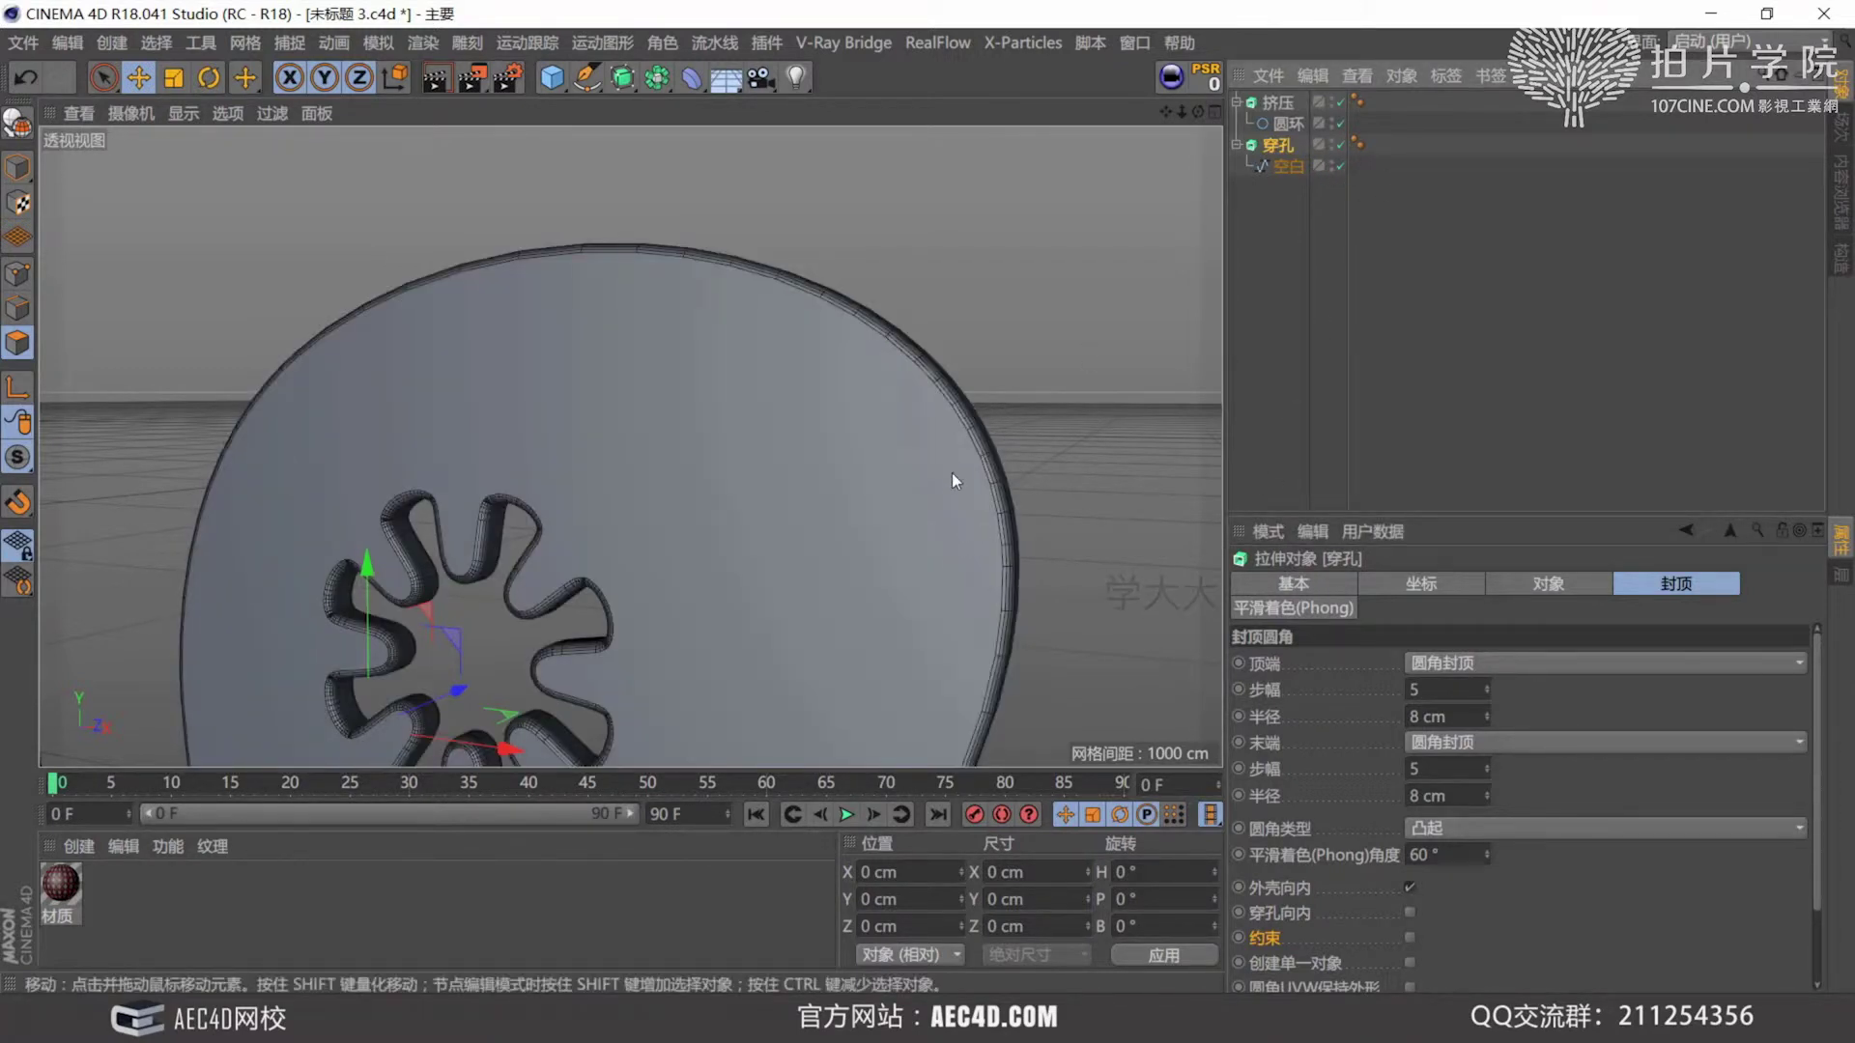
left_click(1340, 145)
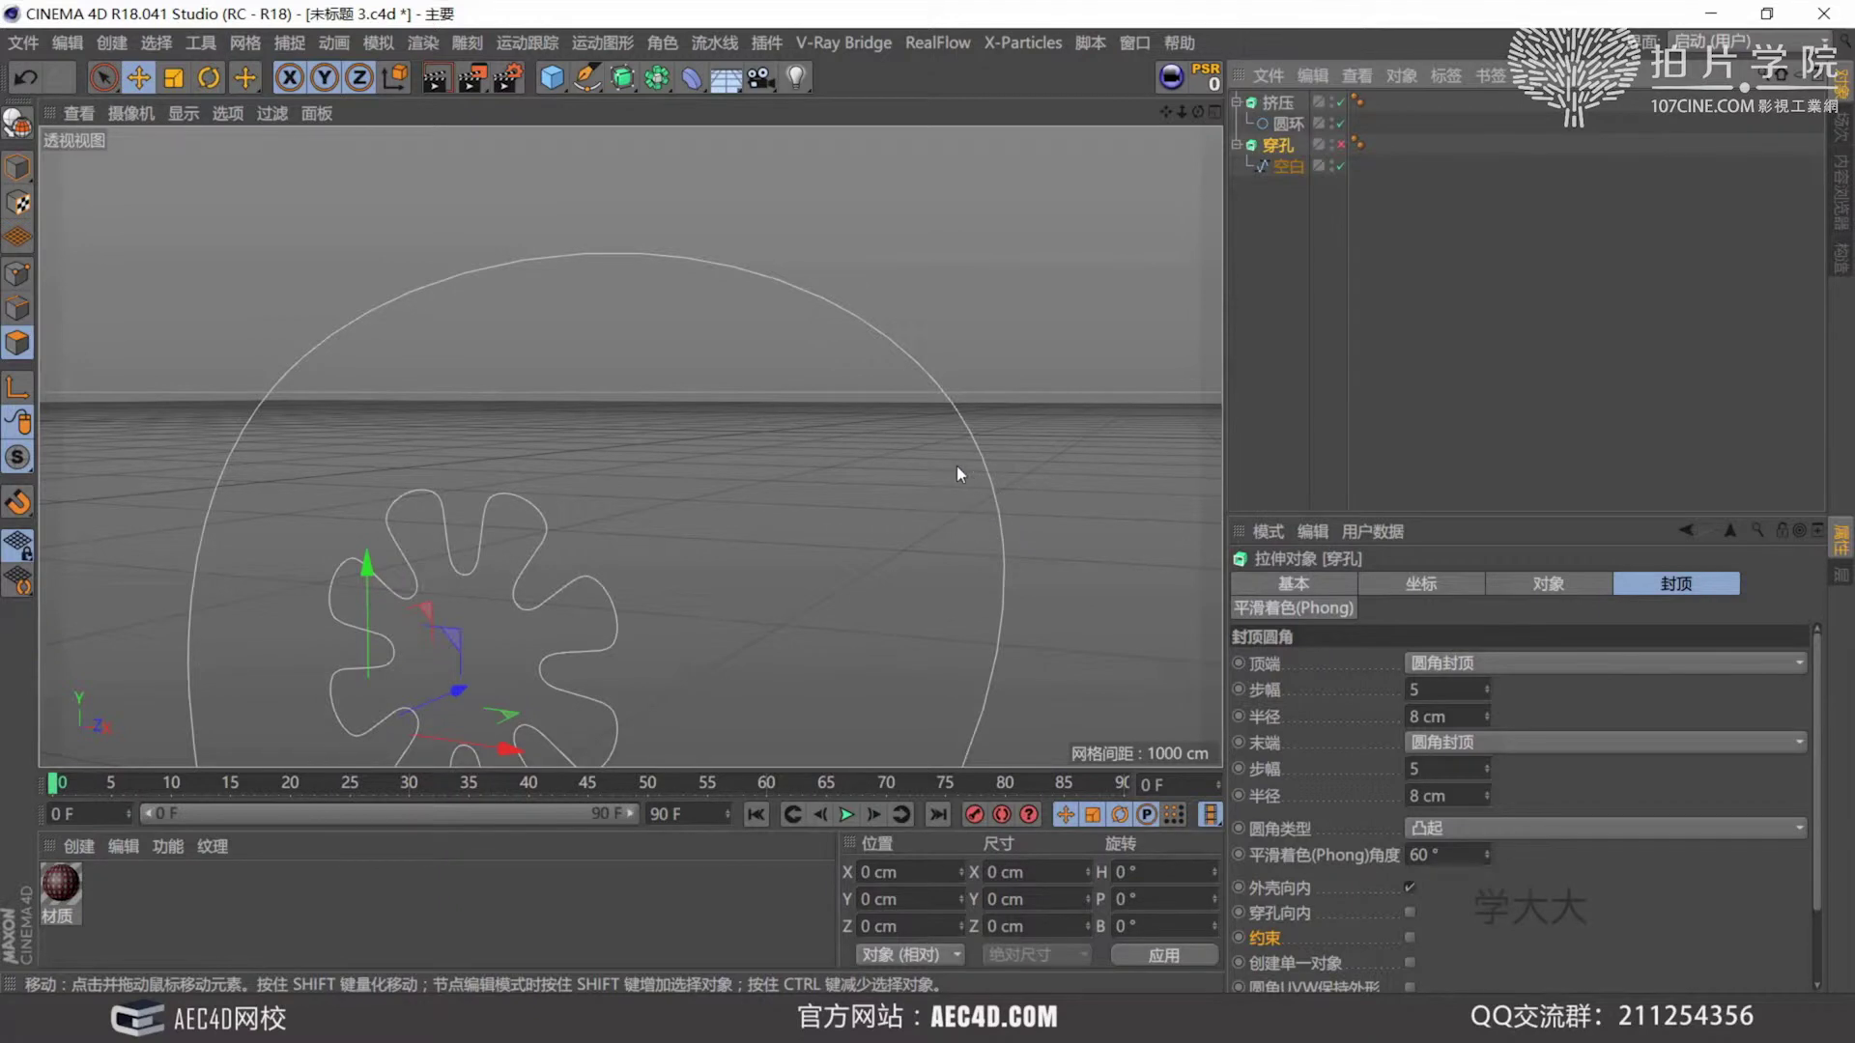
left_click_drag(956, 466, 948, 416, "alt")
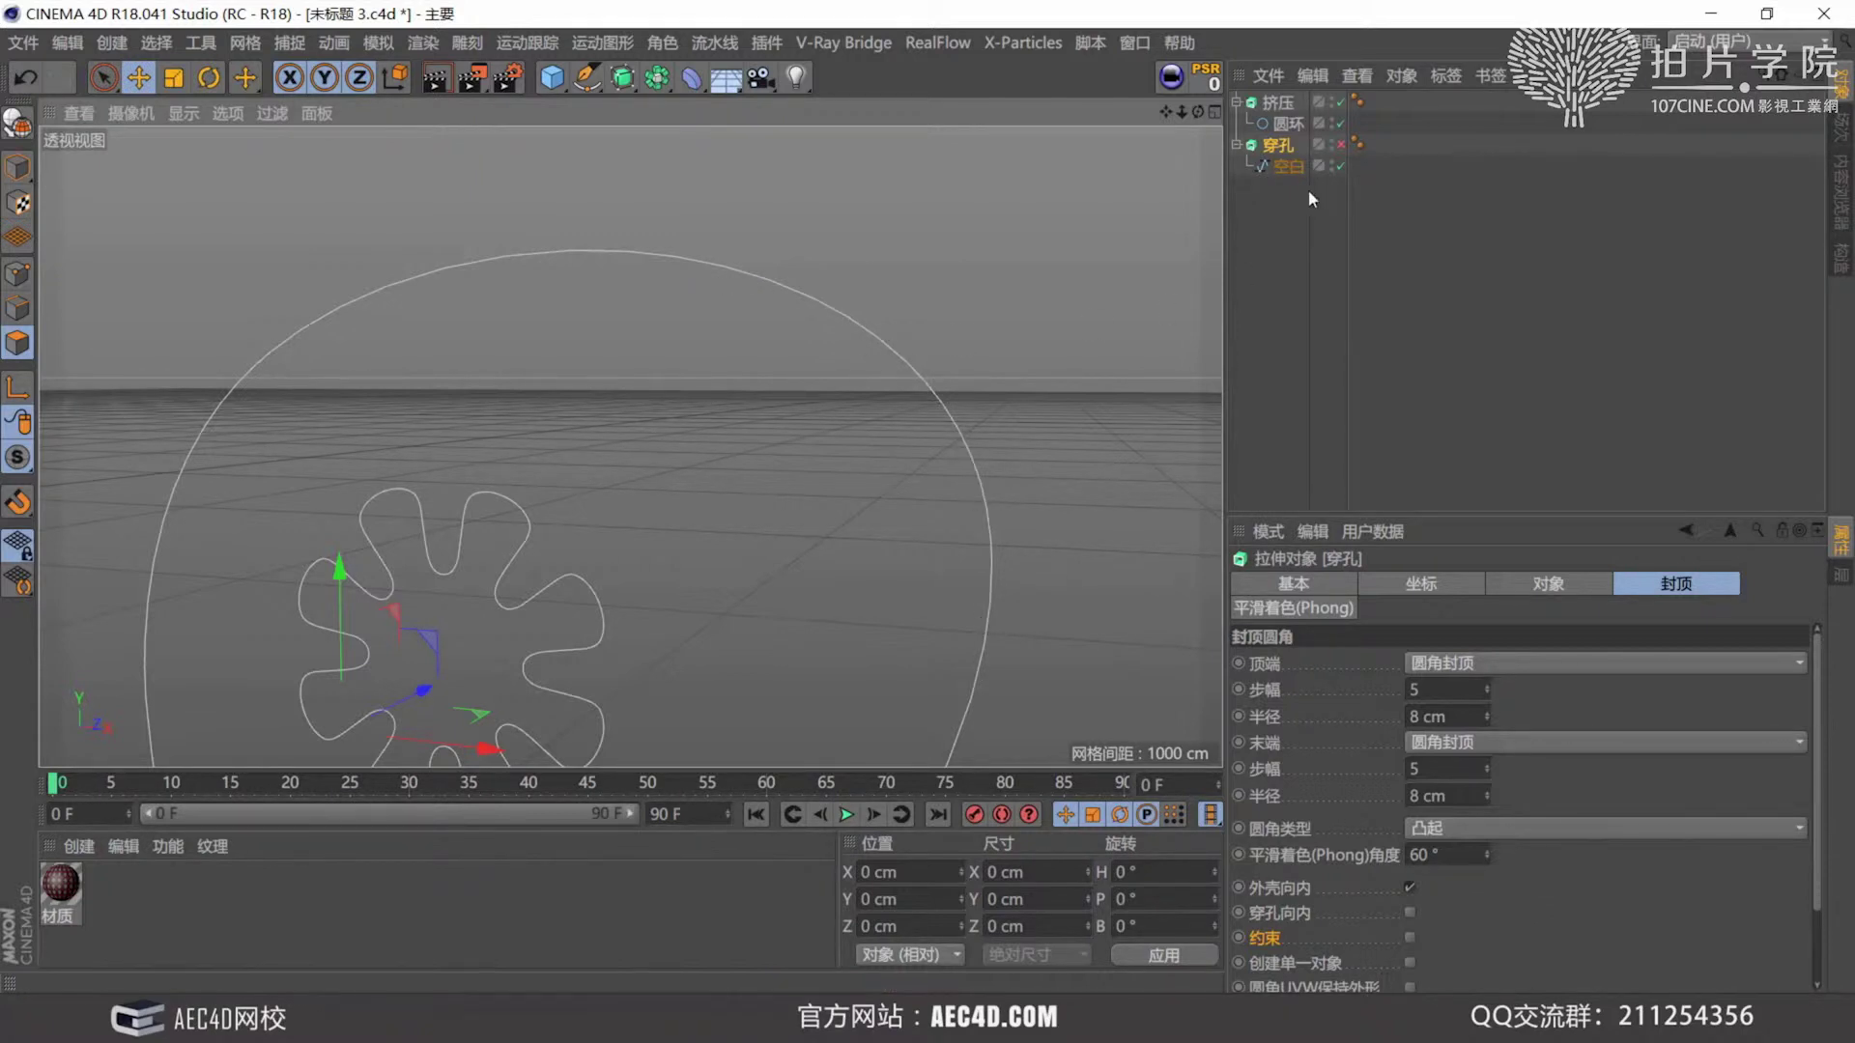
left_click(1340, 144)
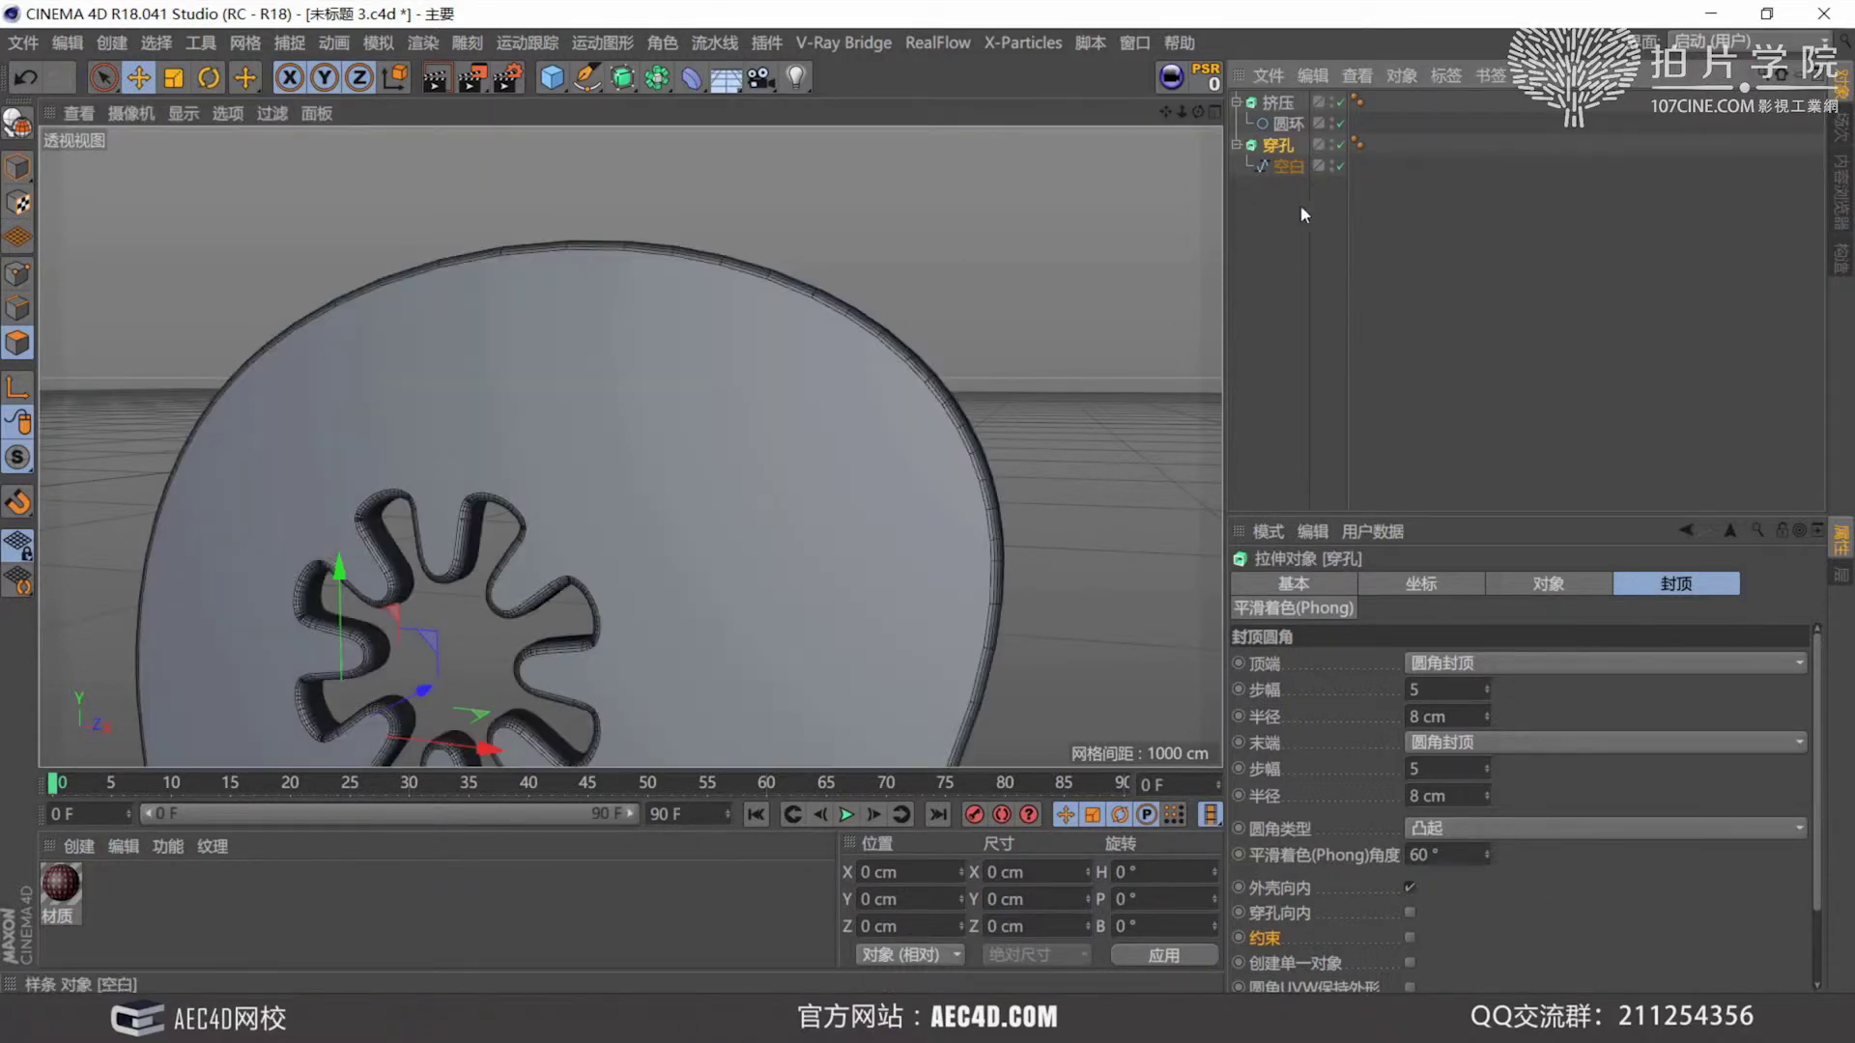
Turn on constrain (约束) and toggle the 穿孔 generator to compare the extrusion with its spline outline.
left_click(1410, 937)
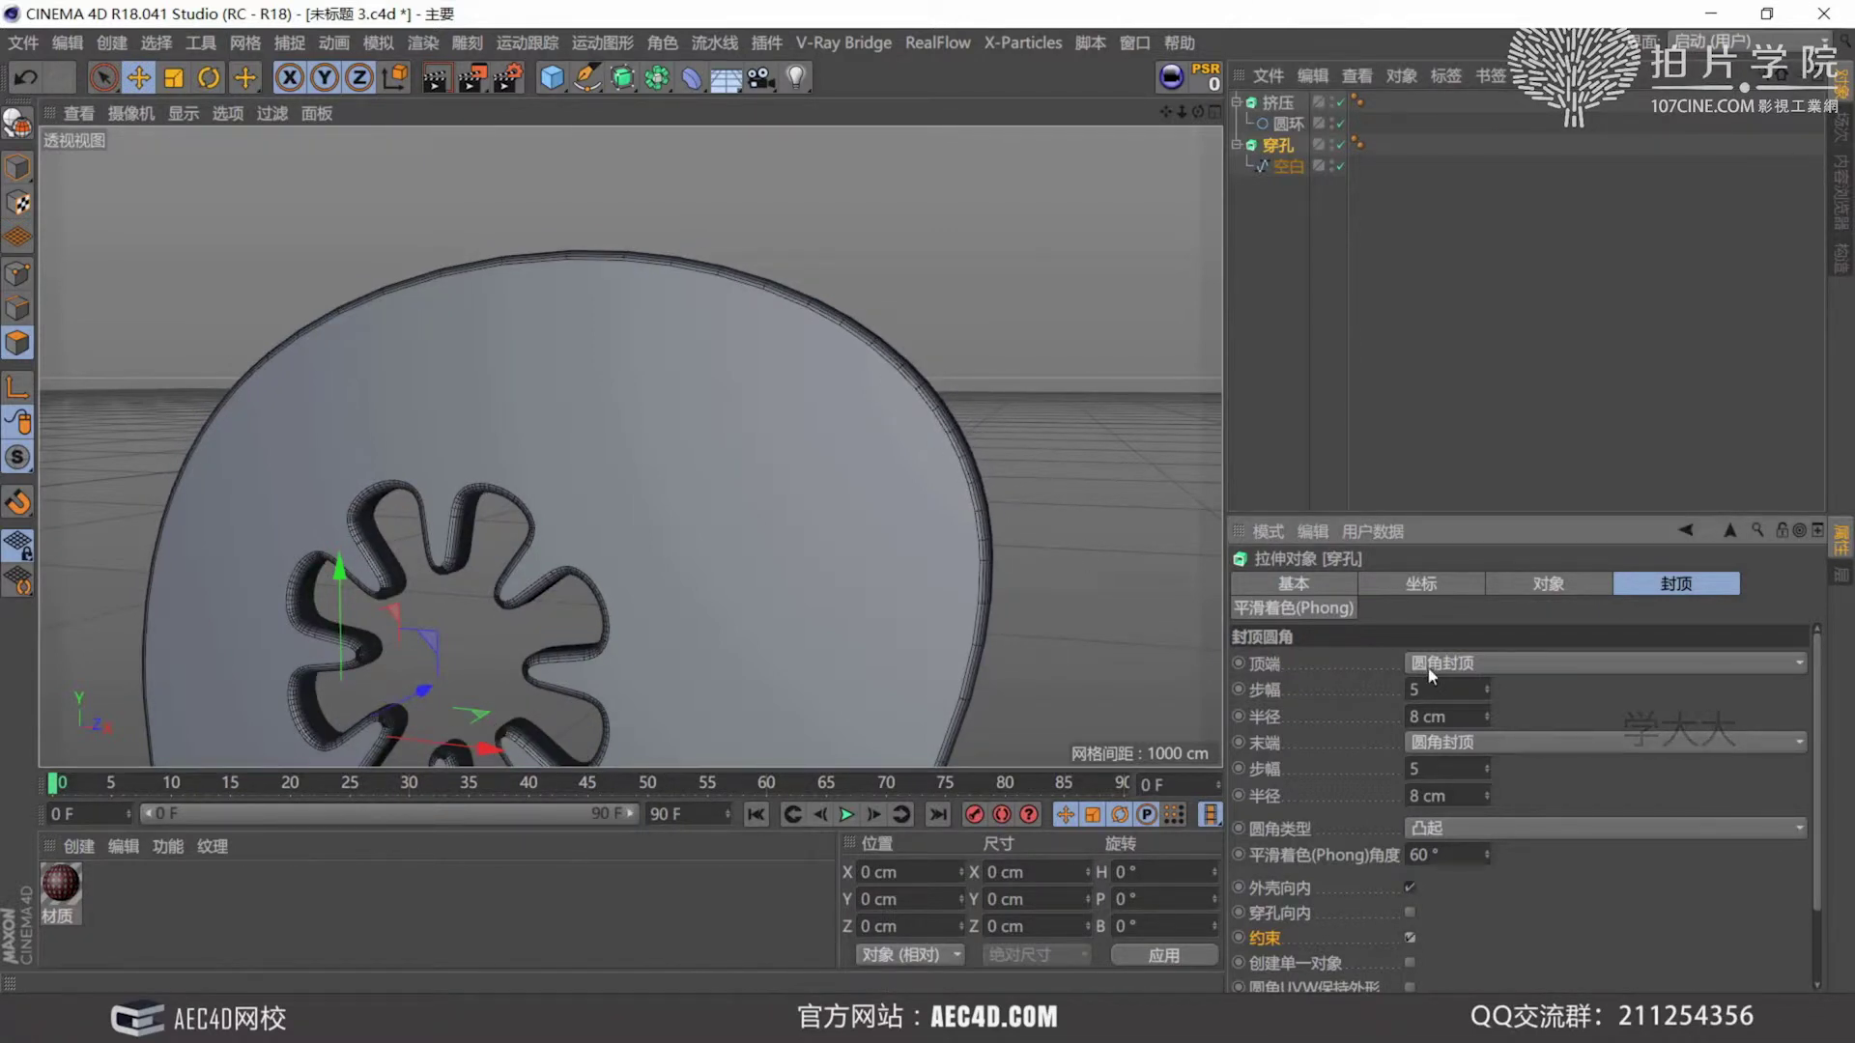
left_click(1339, 144)
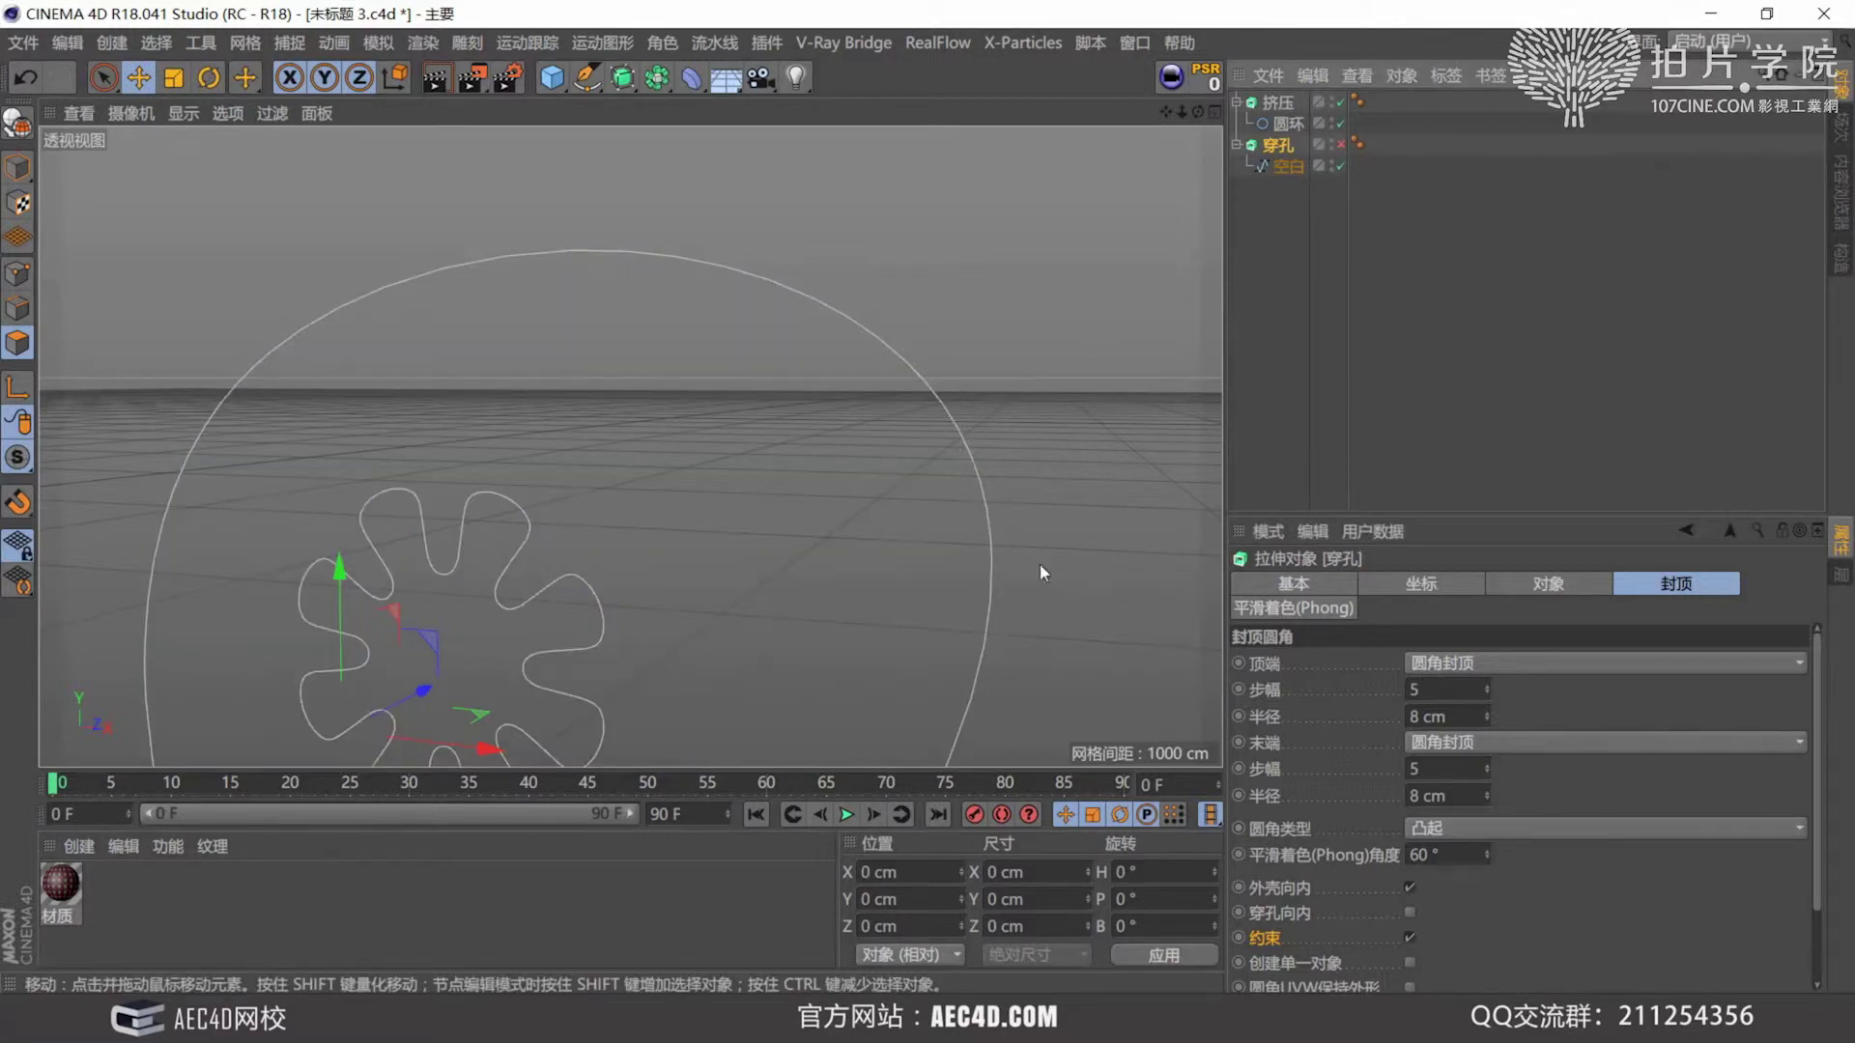
left_click(1339, 145)
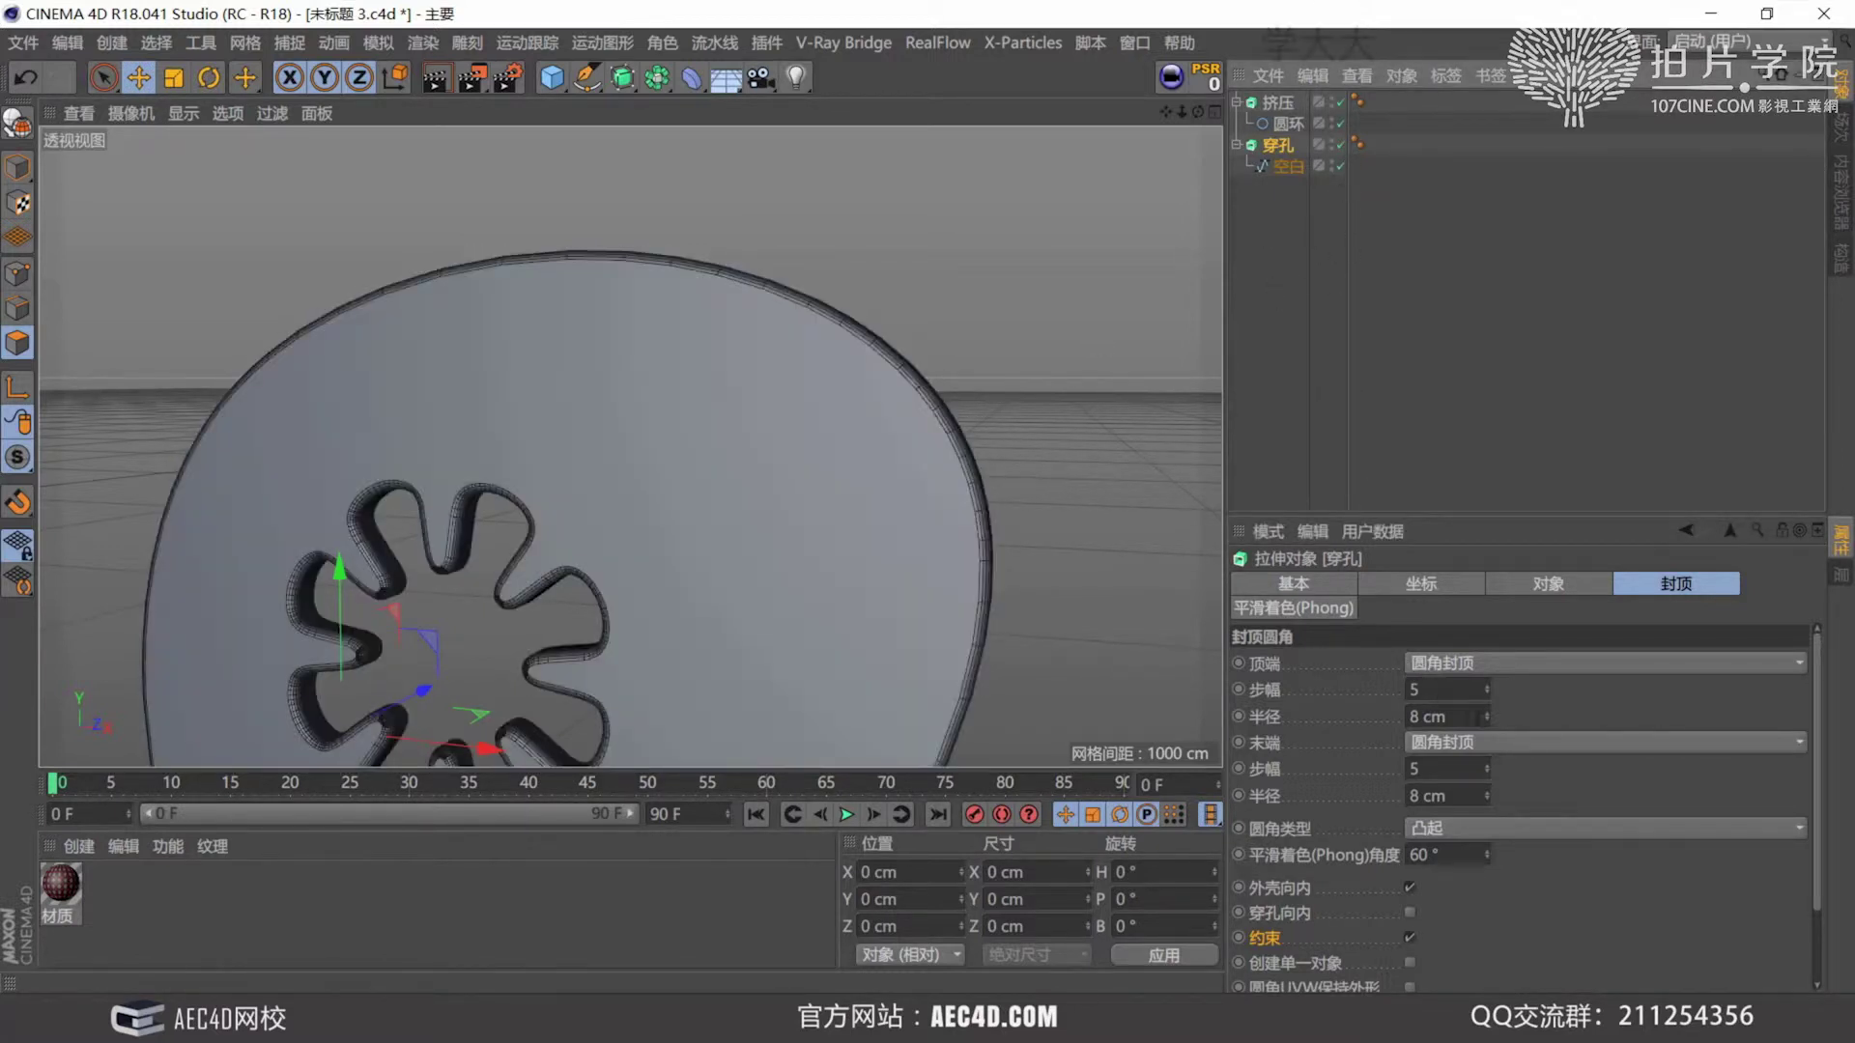
Try a start cap radius of 24 cm, undo it, and turn constrain (约束) off.
left_click_drag(1489, 726, 1489, 698)
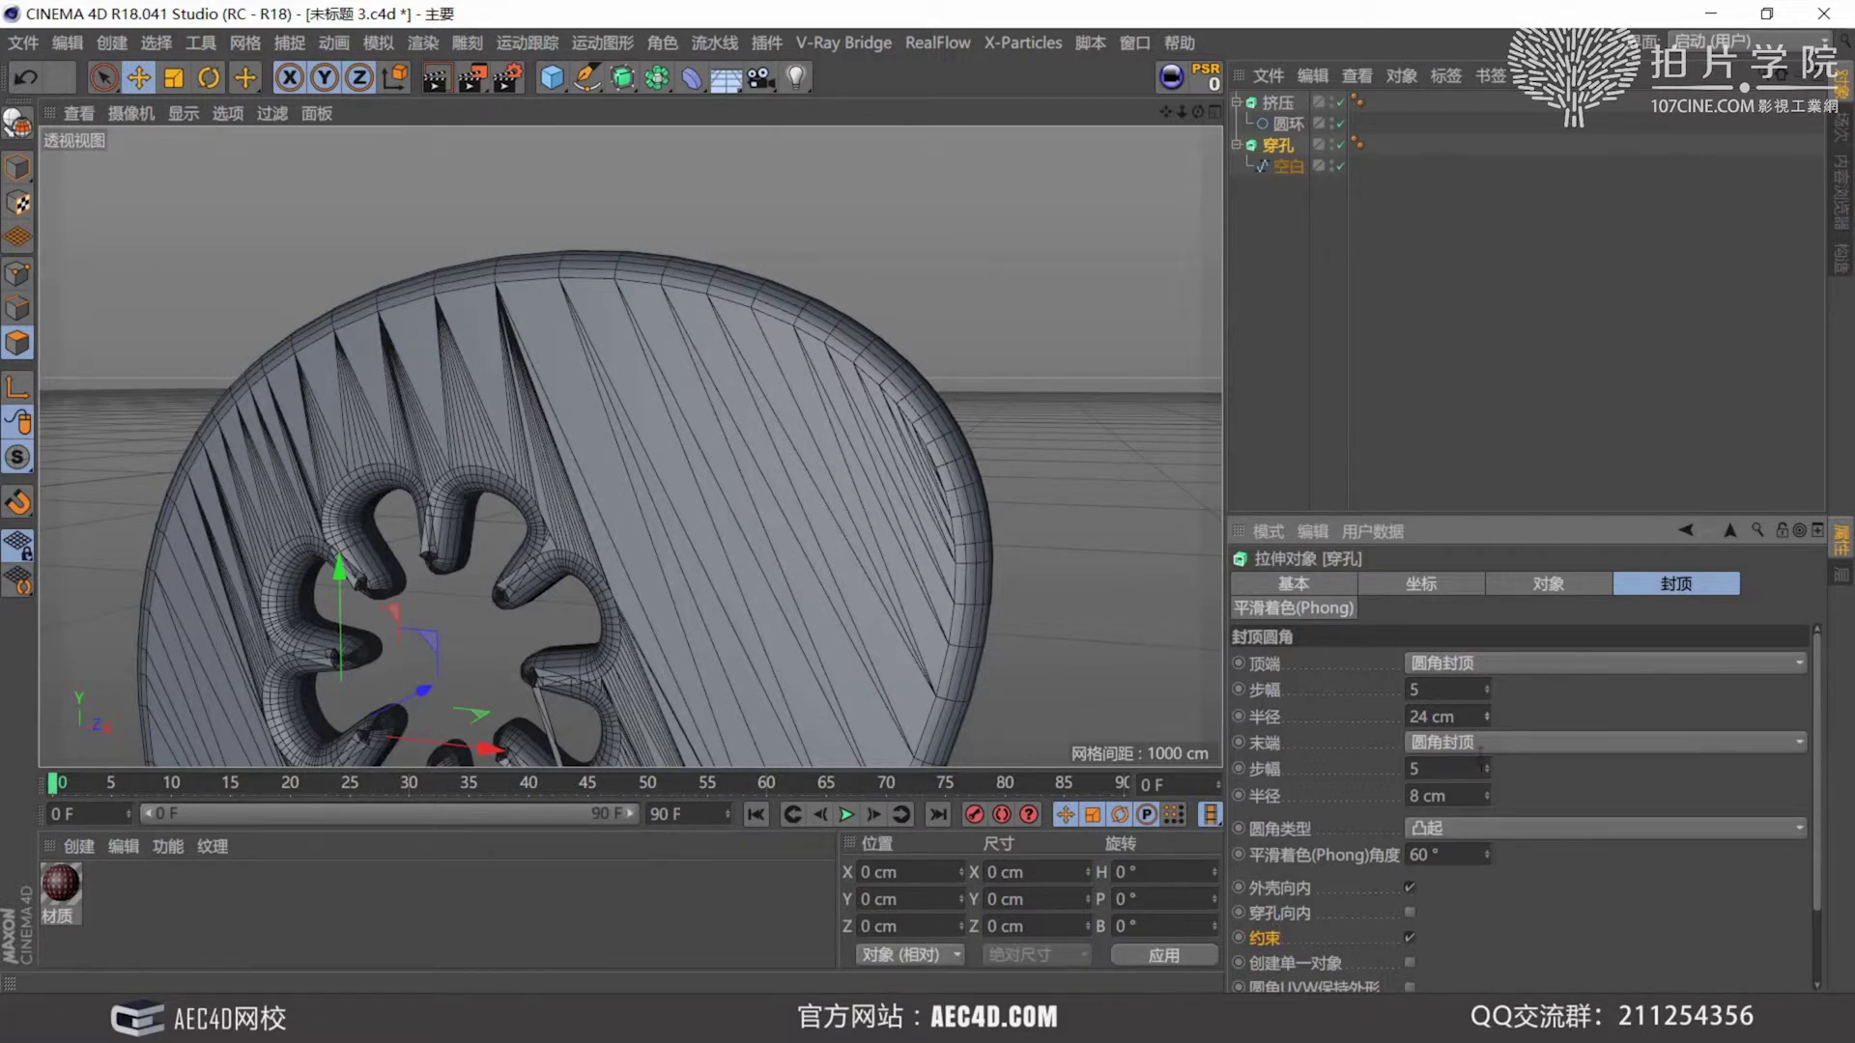
key("ctrl+z")
left_click(1409, 937)
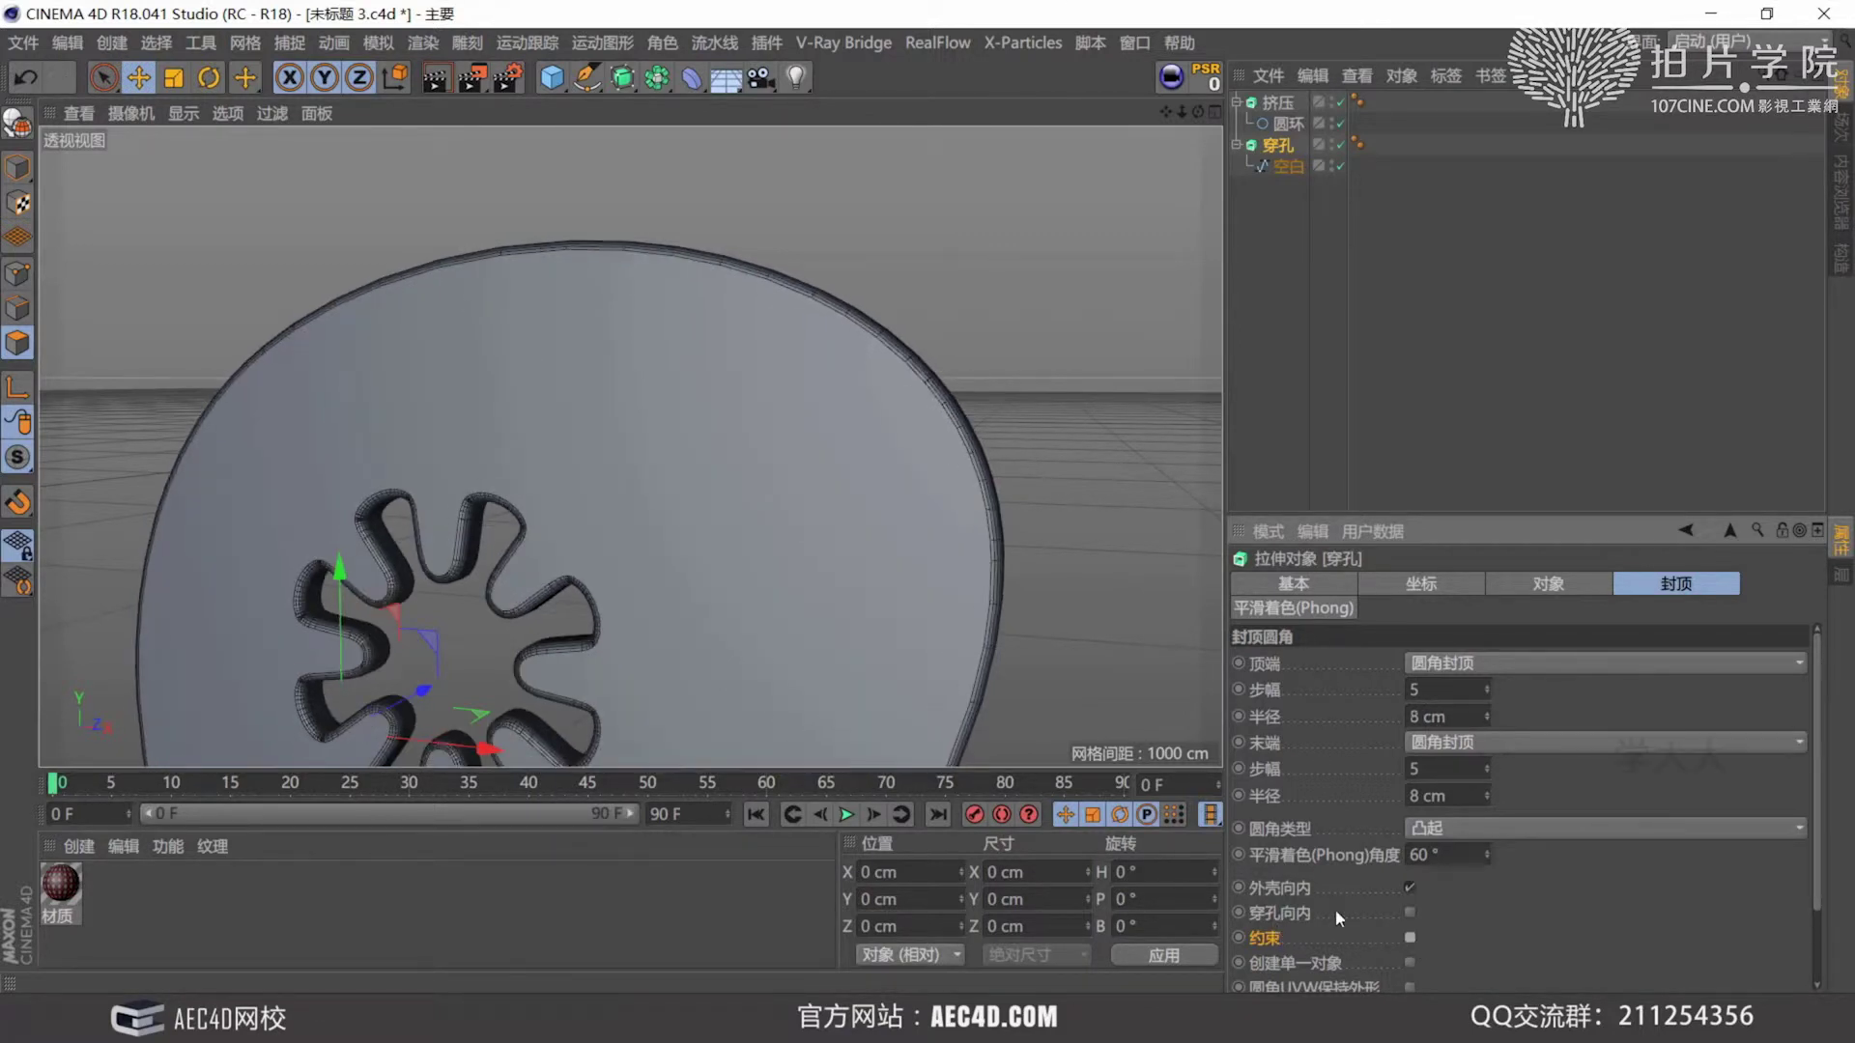
Convert the 穿孔 extrude into editable polygon objects with create single object (创建单一对象) left off.
scroll(1296, 903, "down", 2)
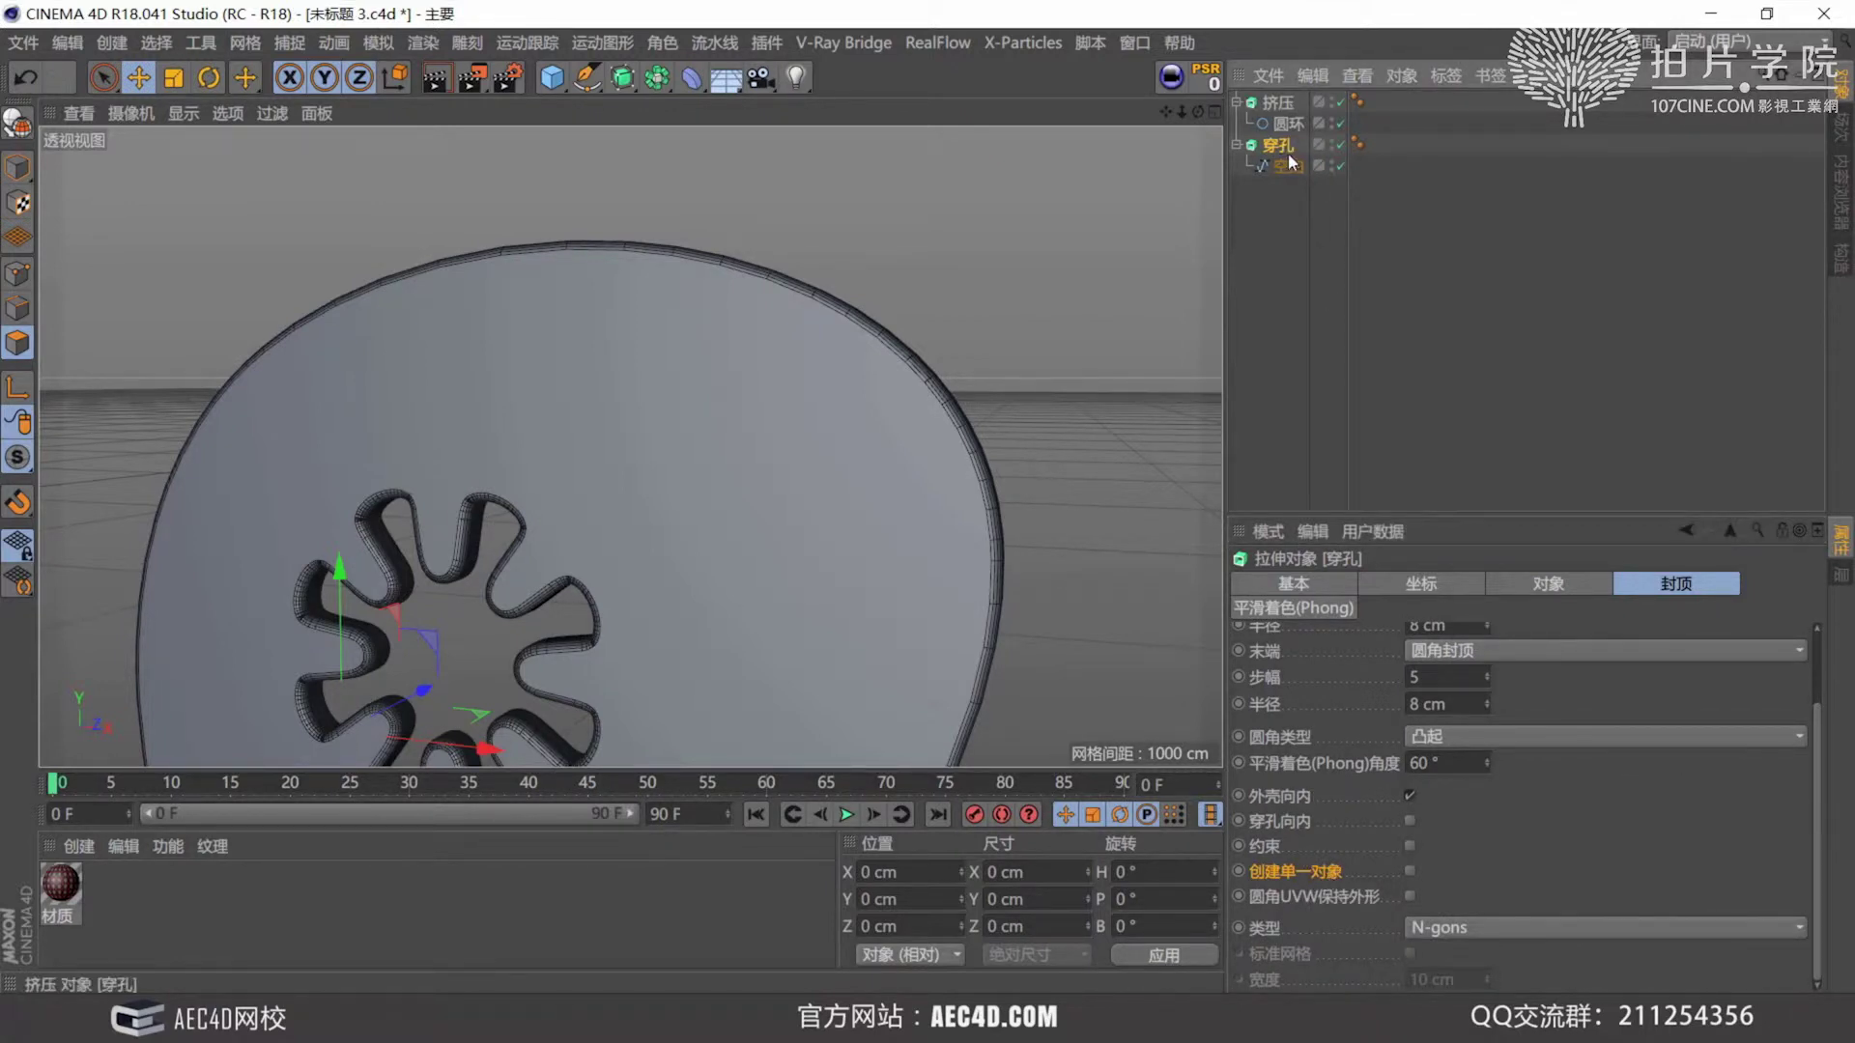
scroll(775, 460, "down", 5)
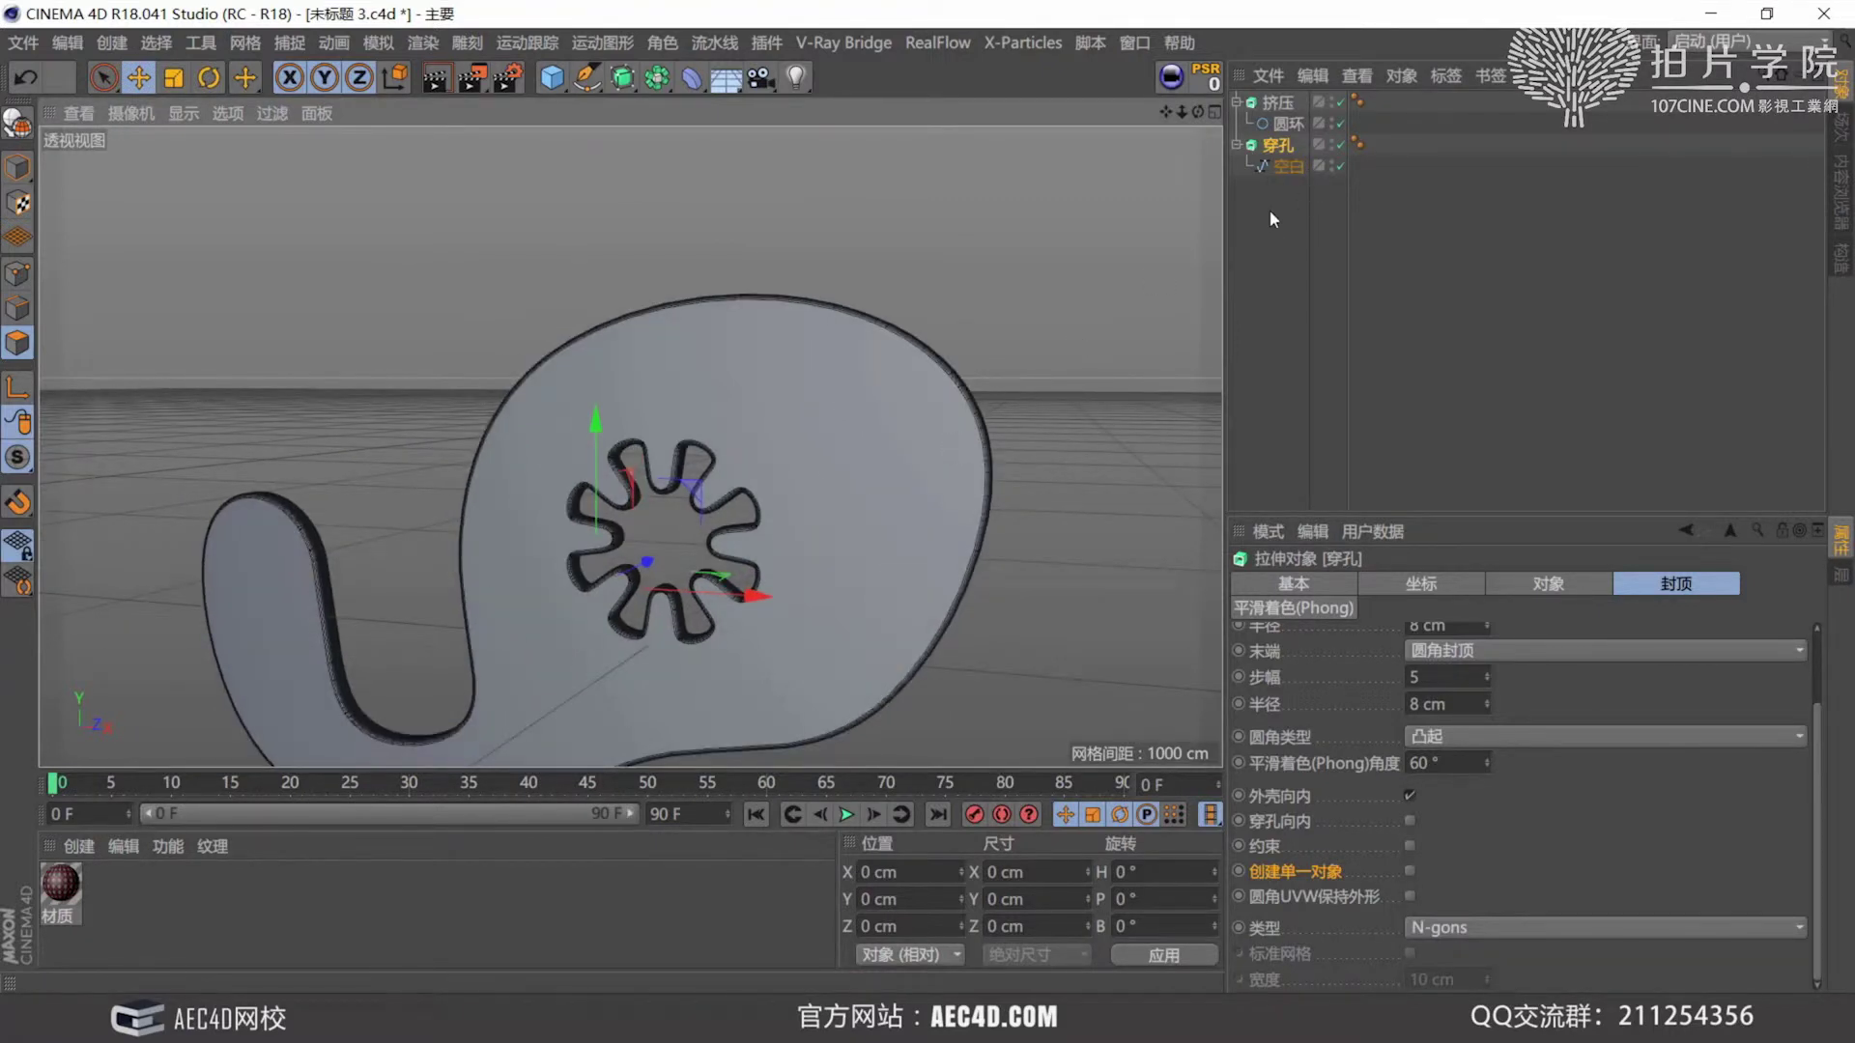
key("c")
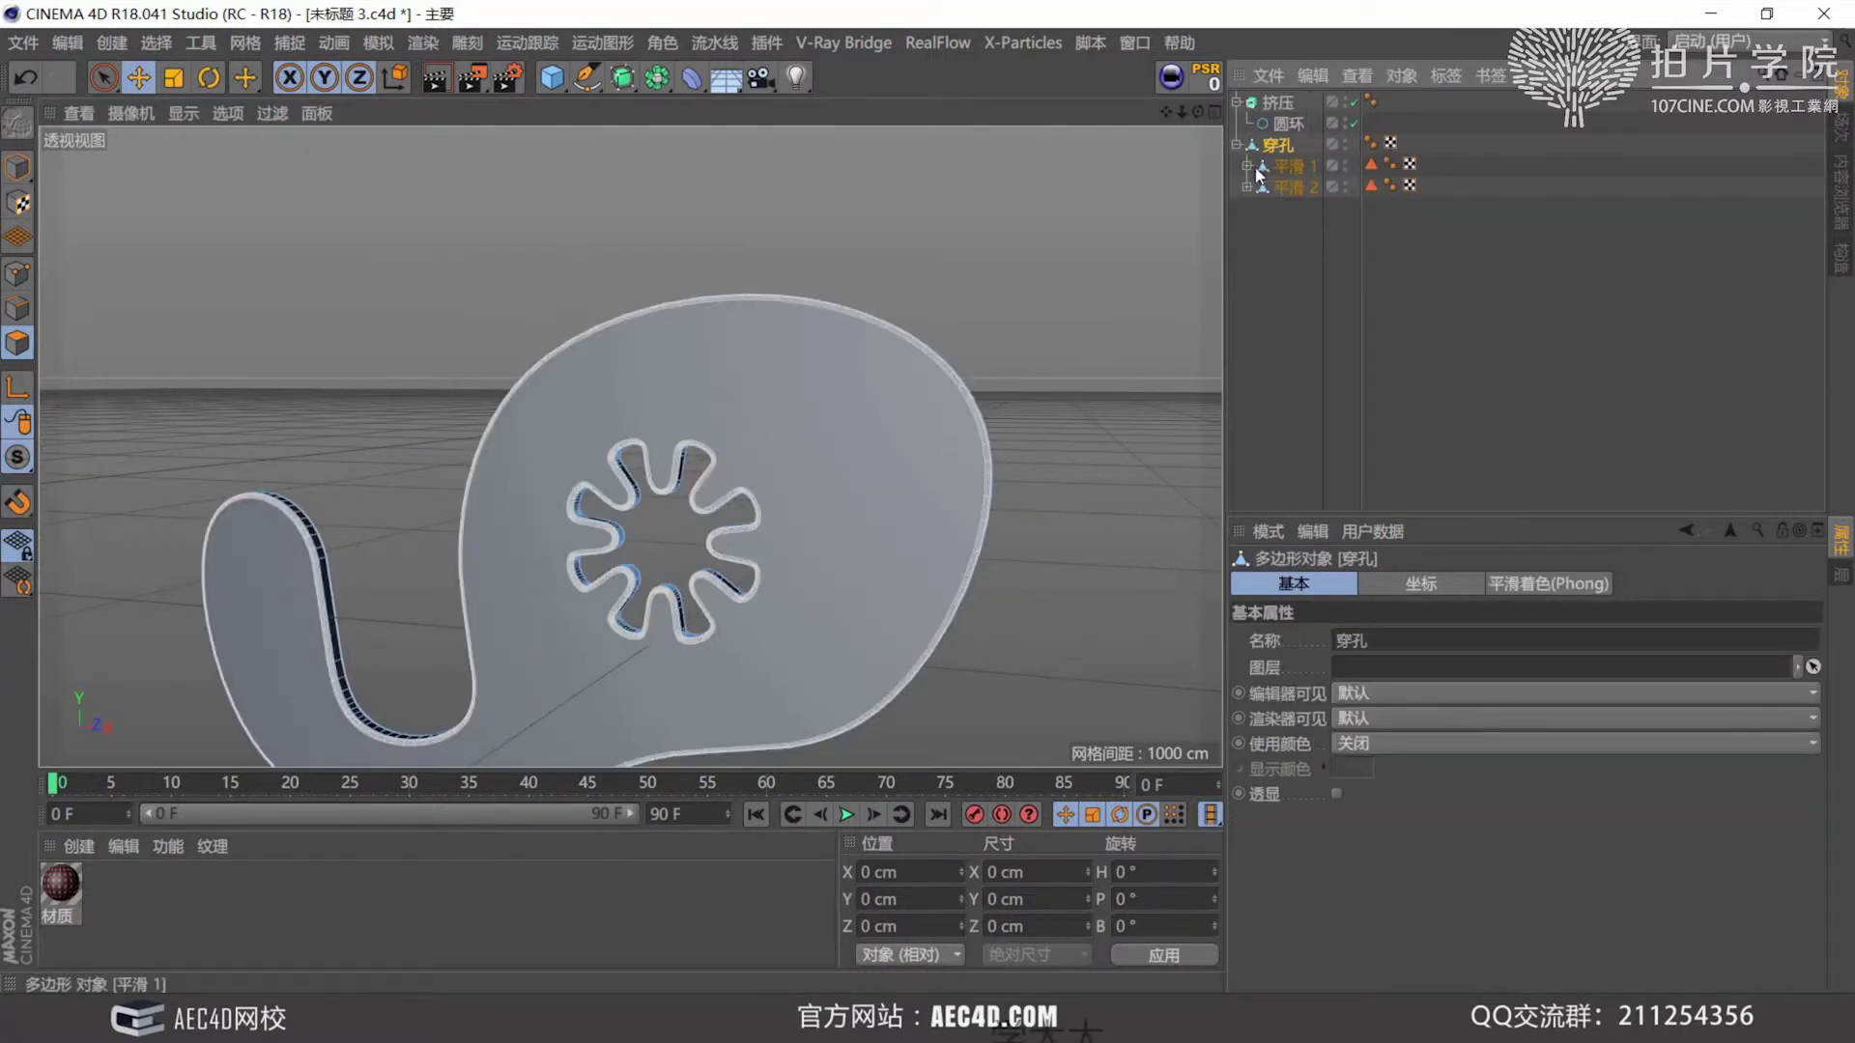
Expand 平滑 1 and 平滑 2 under the converted 穿孔 object, isolate 平滑 1 to inspect it, and undo the conversion.
left_click(1247, 166)
left_click(1247, 208)
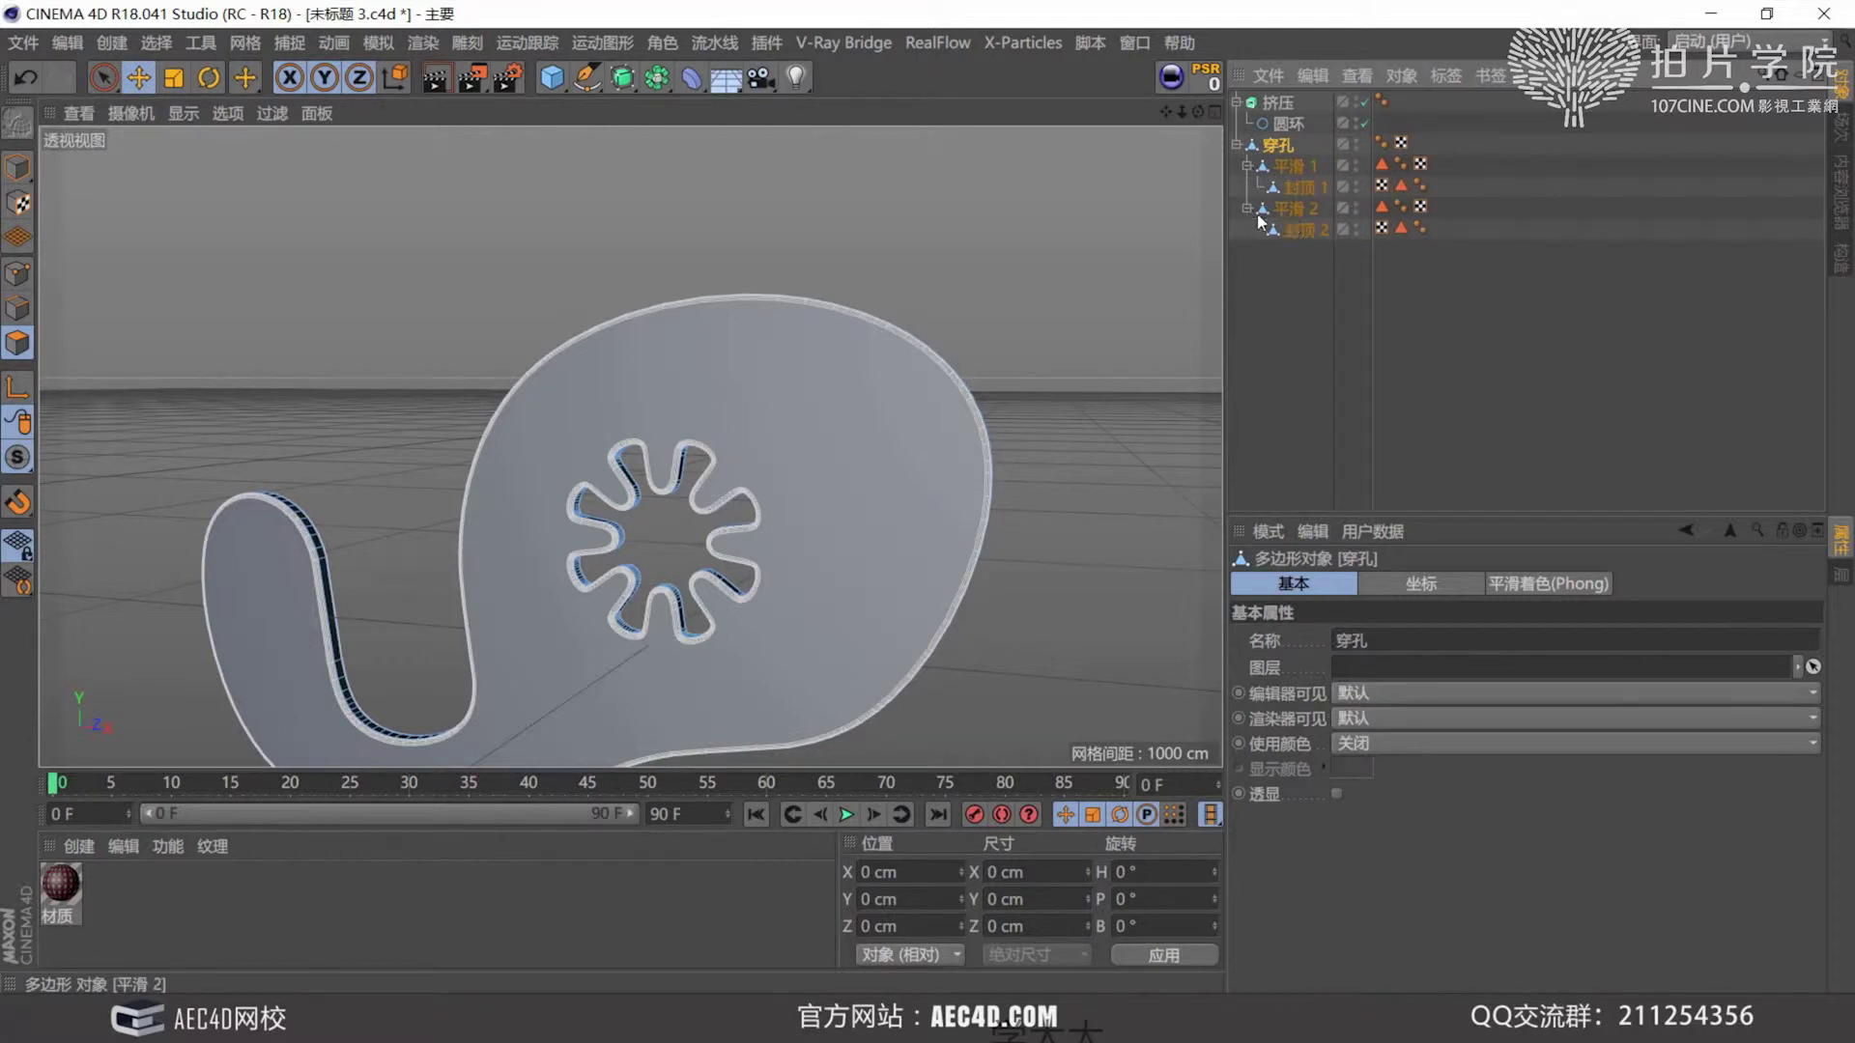
left_click(1300, 166)
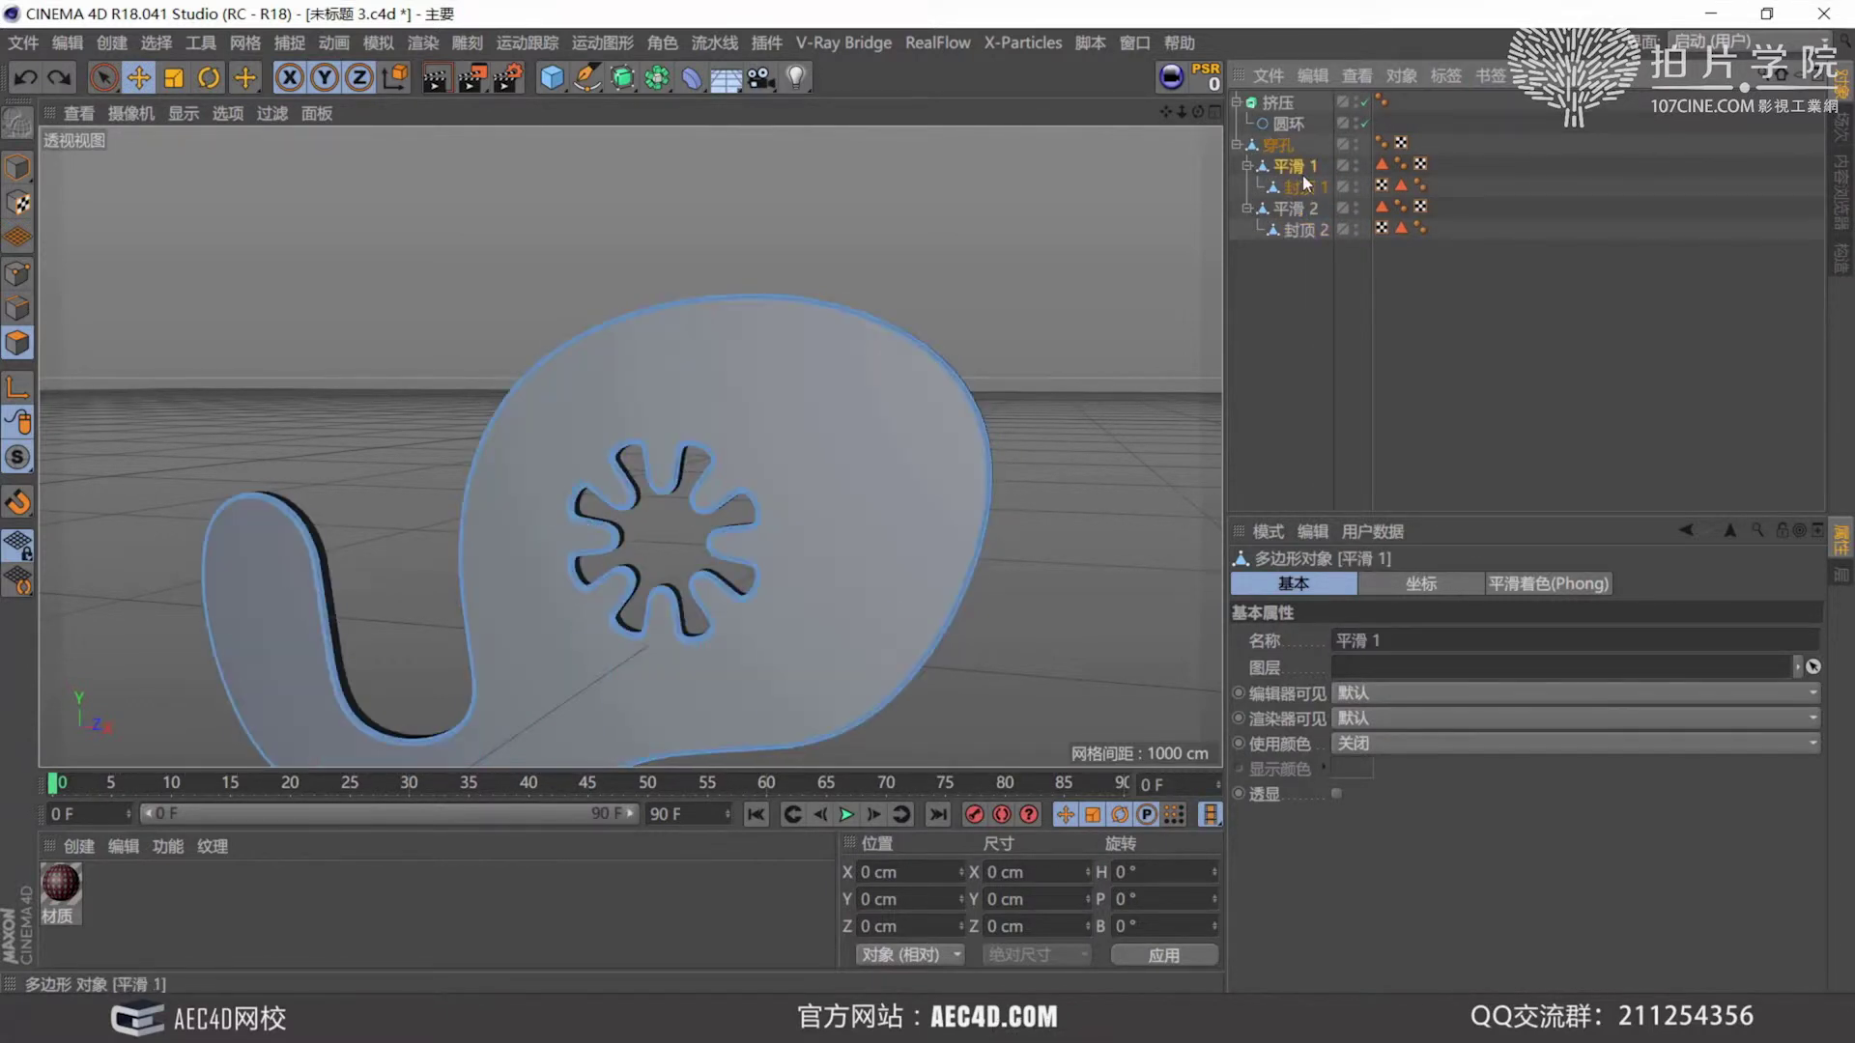
key("ctrl+z")
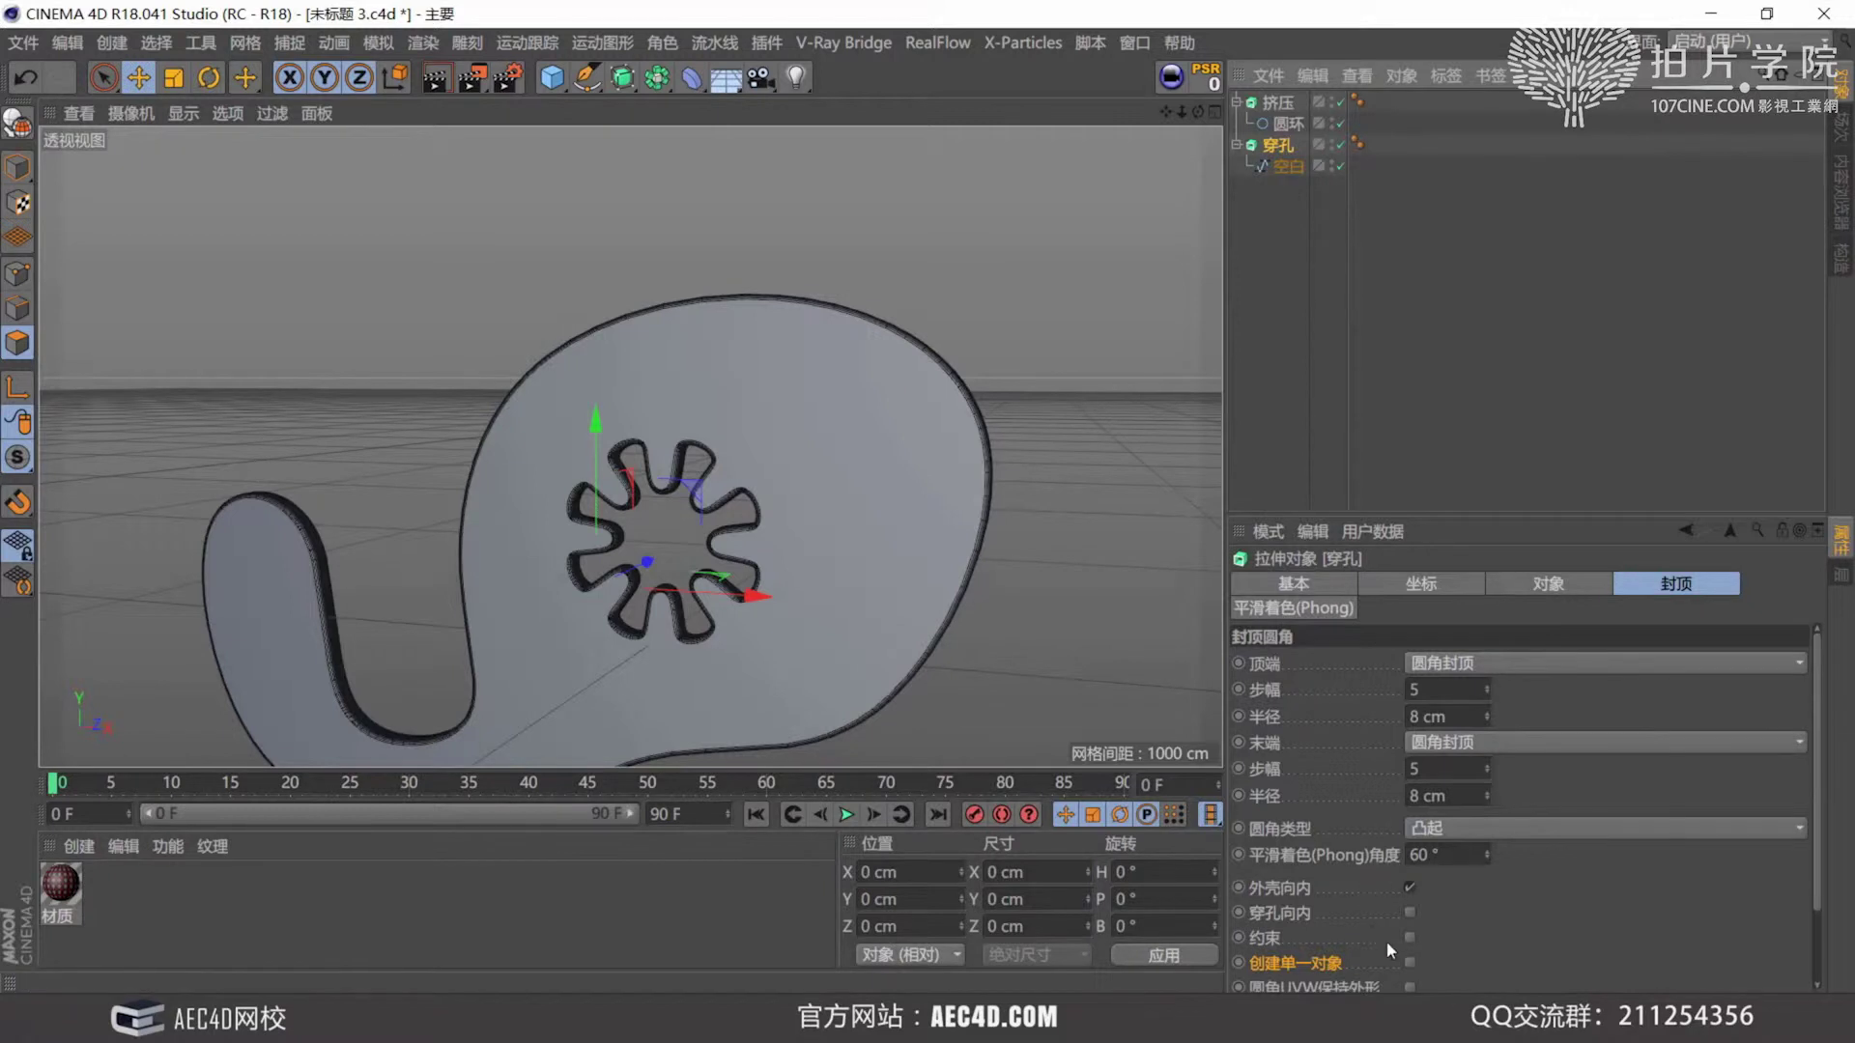
Turn on create single object (创建单一对象) for 穿孔, convert it into an editable polygon object, and undo the conversion.
left_click(1411, 962)
key("c")
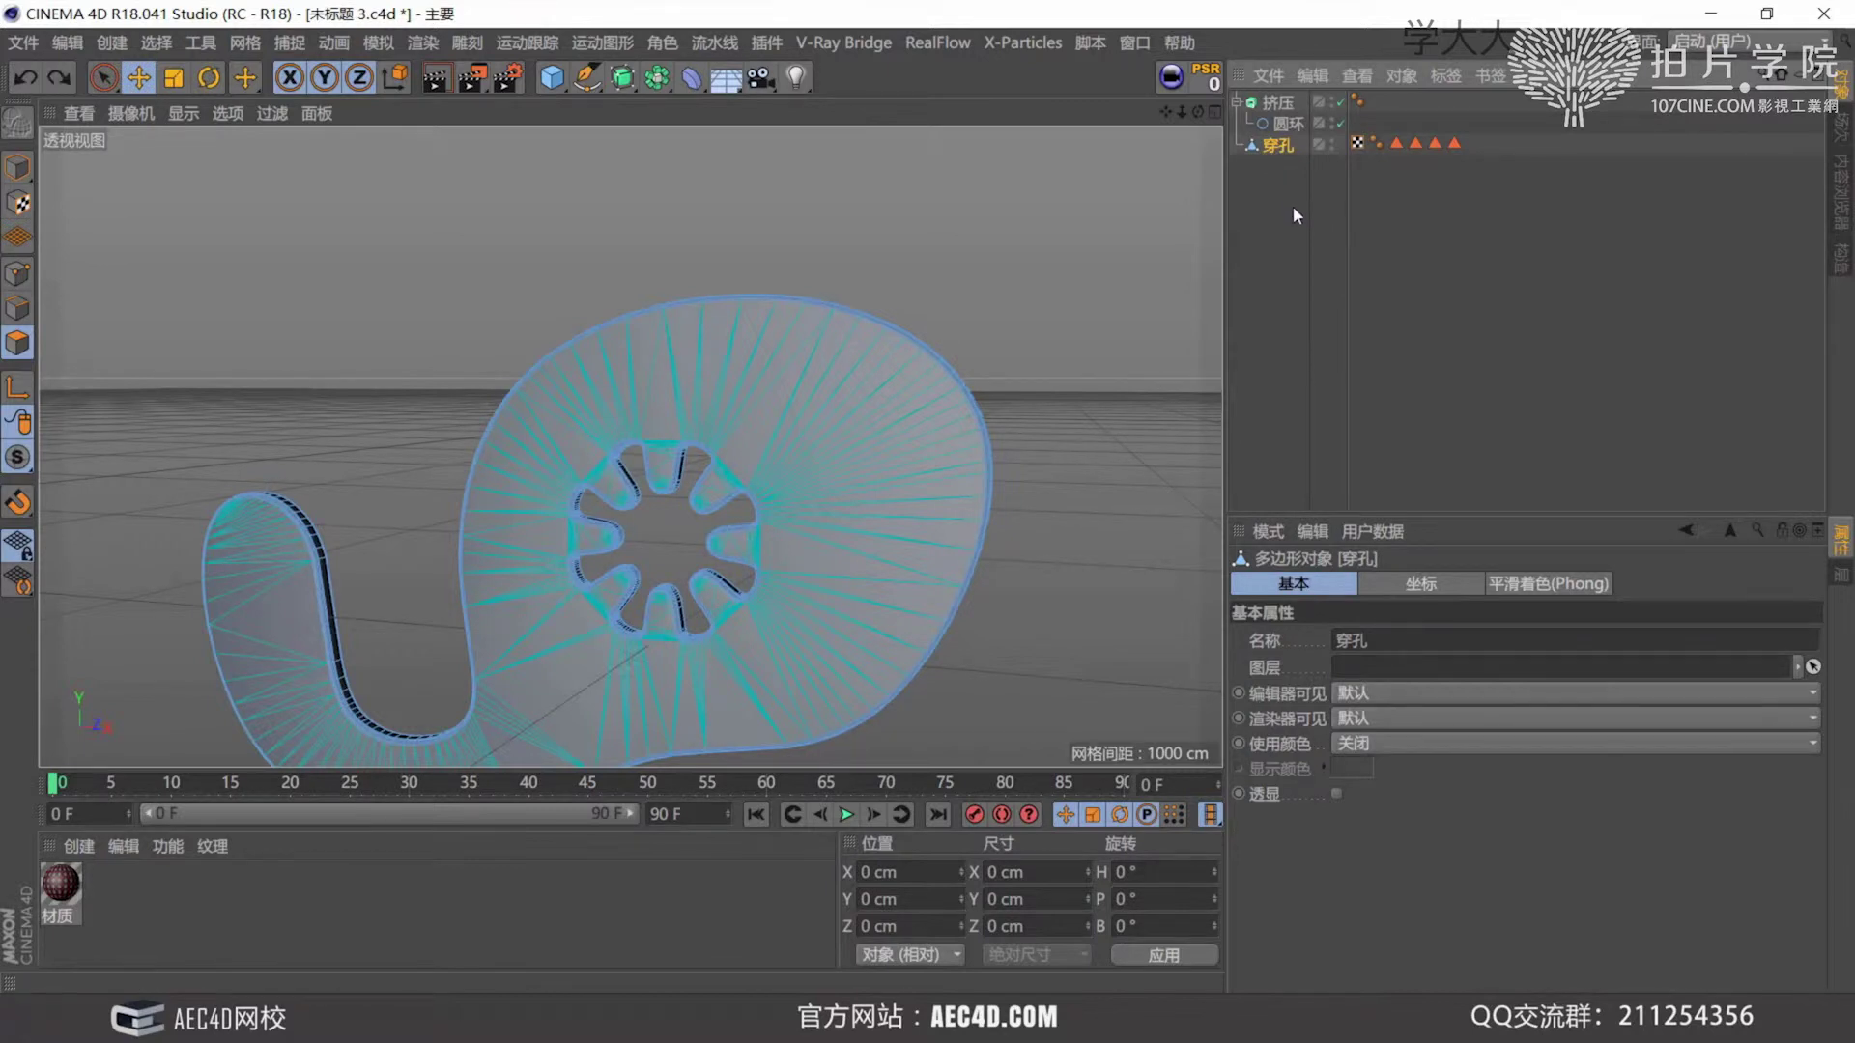
key("ctrl+z")
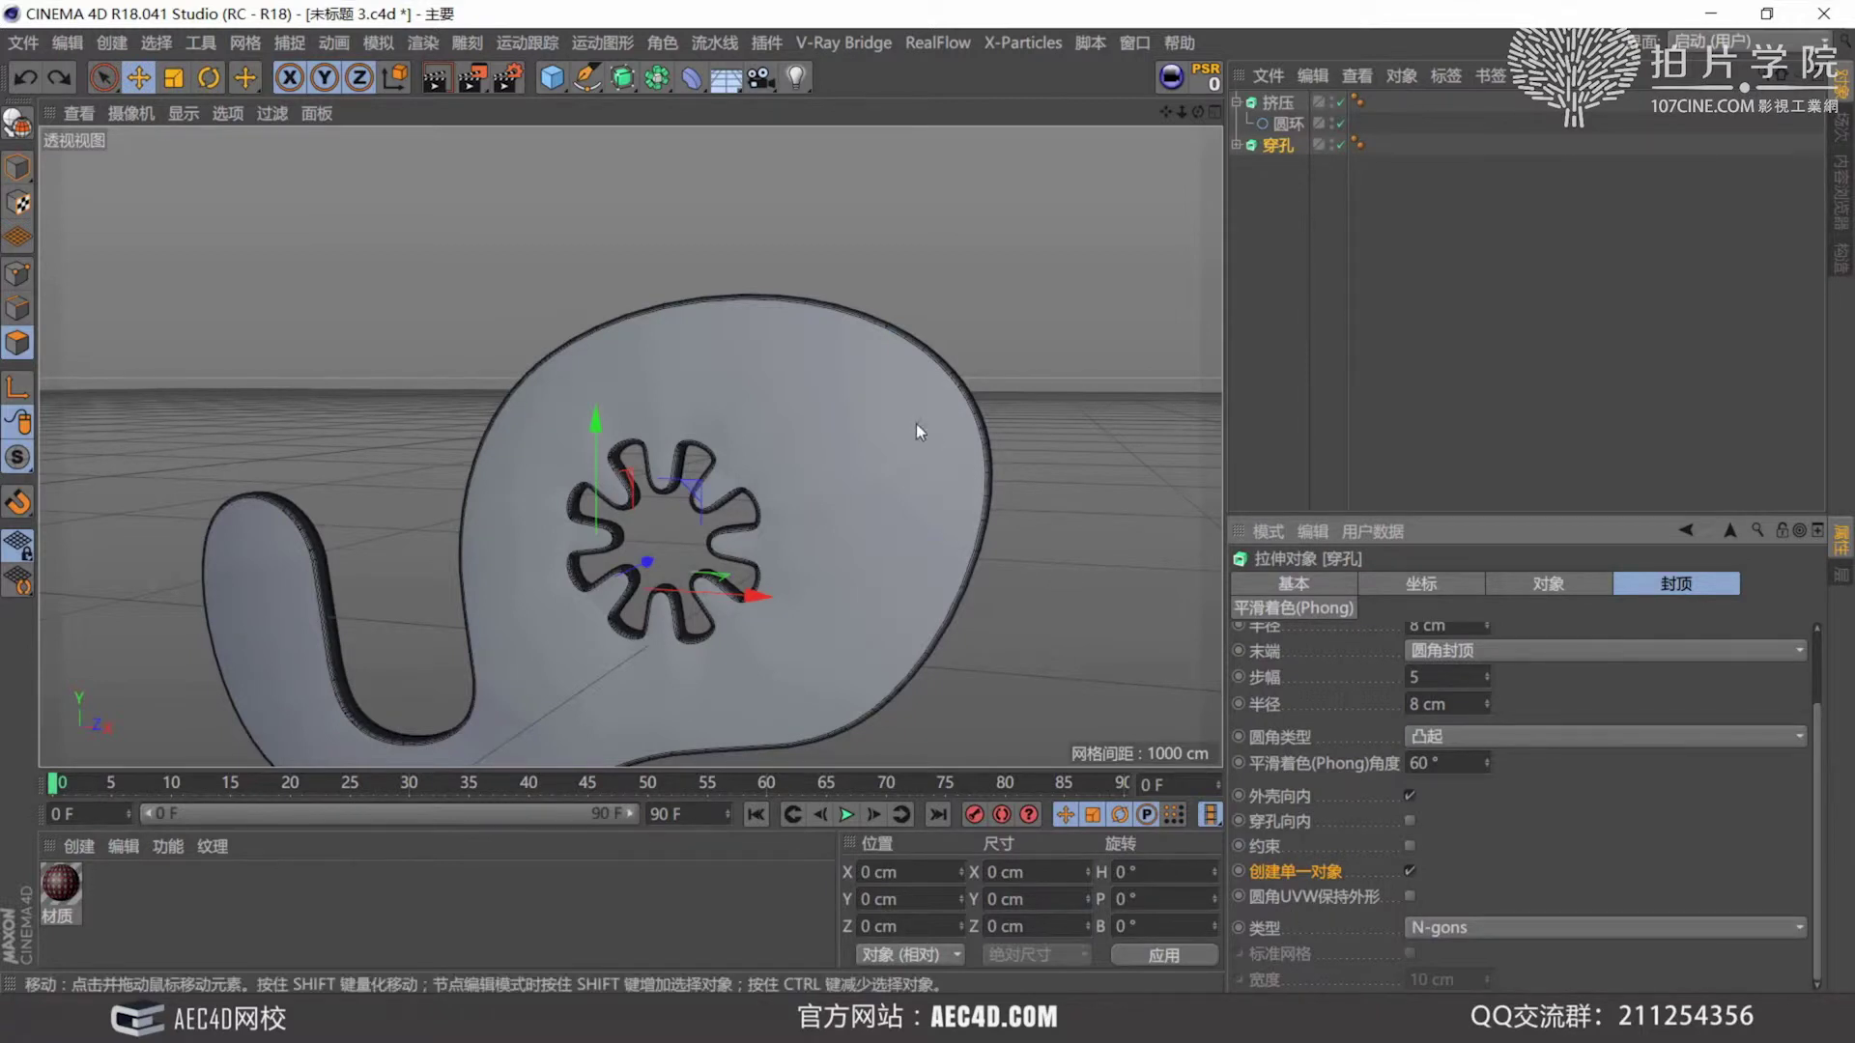
Apply the 材质 material to the 穿孔 extrude and examine the texture where the cap meets the rounded edge.
scroll(879, 473, "down", 3)
middle_click_drag(869, 484, 817, 492, "alt")
left_click_drag(66, 880, 1277, 143)
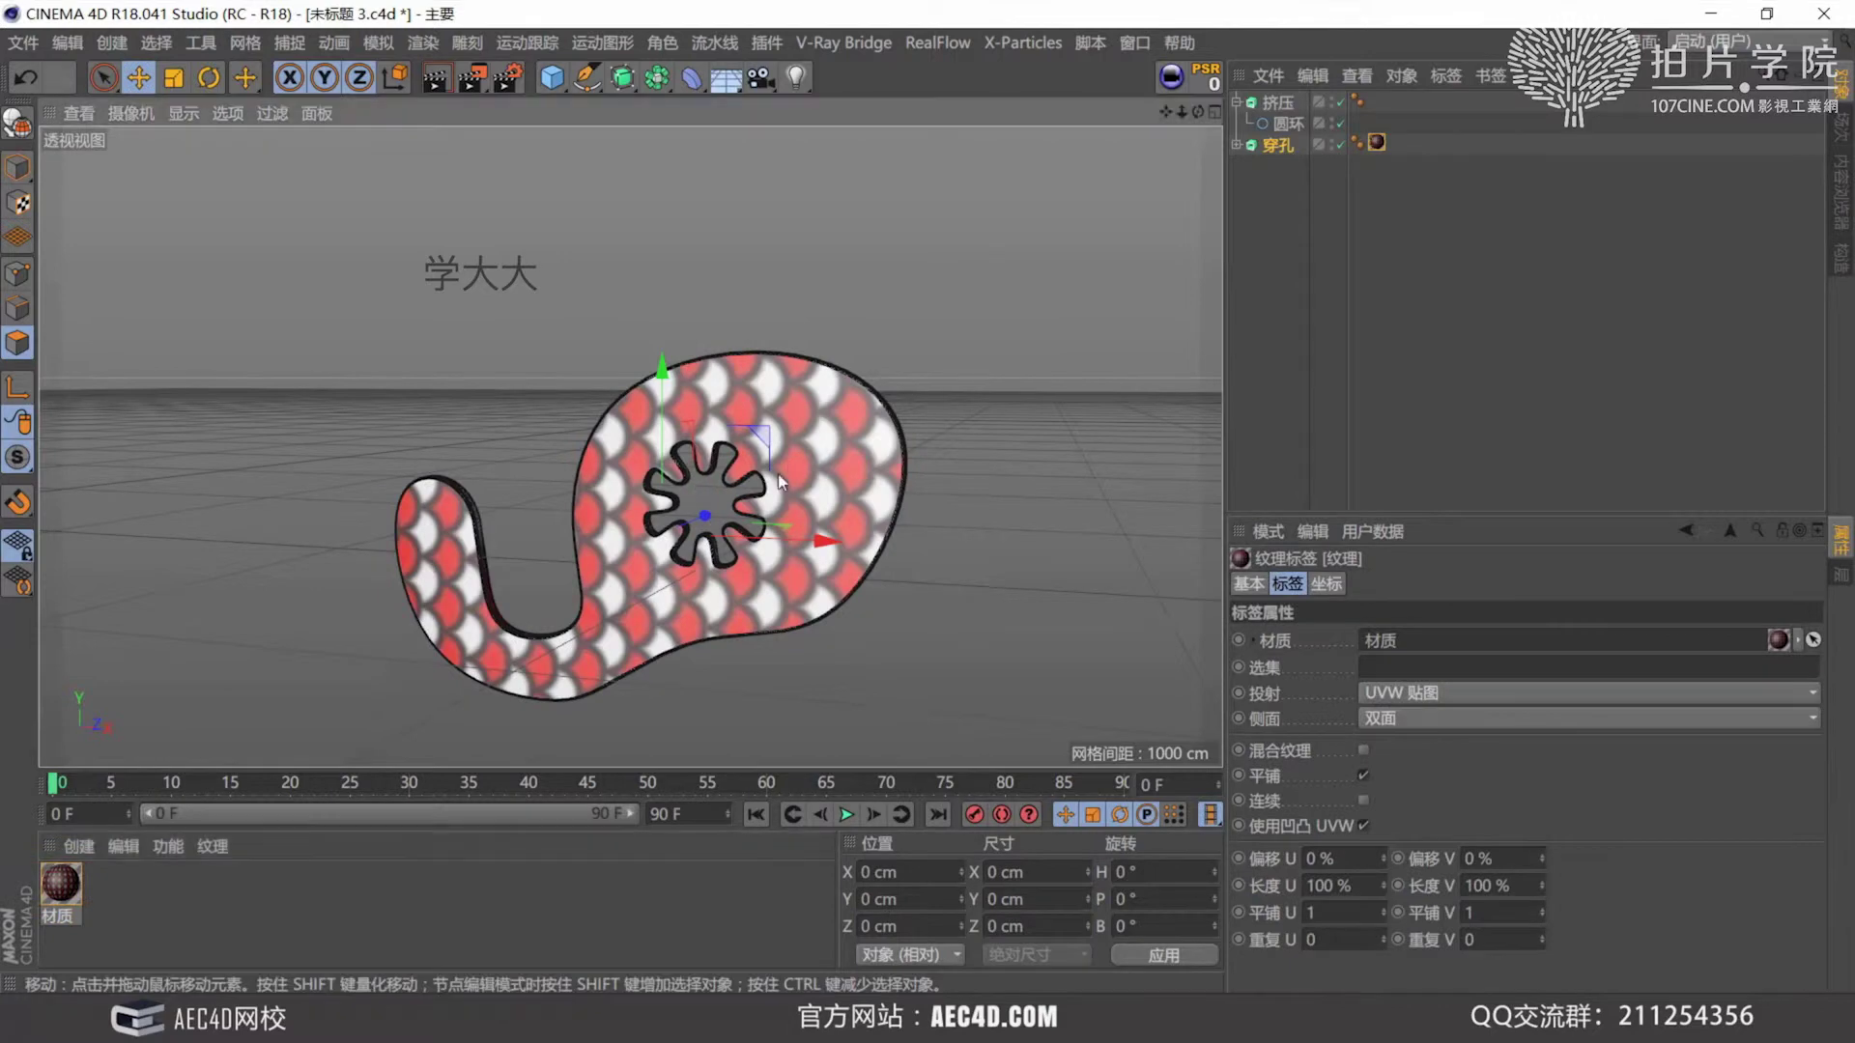
scroll(825, 444, "up", 2)
scroll(788, 454, "up", 2)
left_click_drag(750, 461, 773, 507, "alt")
scroll(850, 473, "up", 5)
left_click_drag(879, 458, 947, 398, "alt")
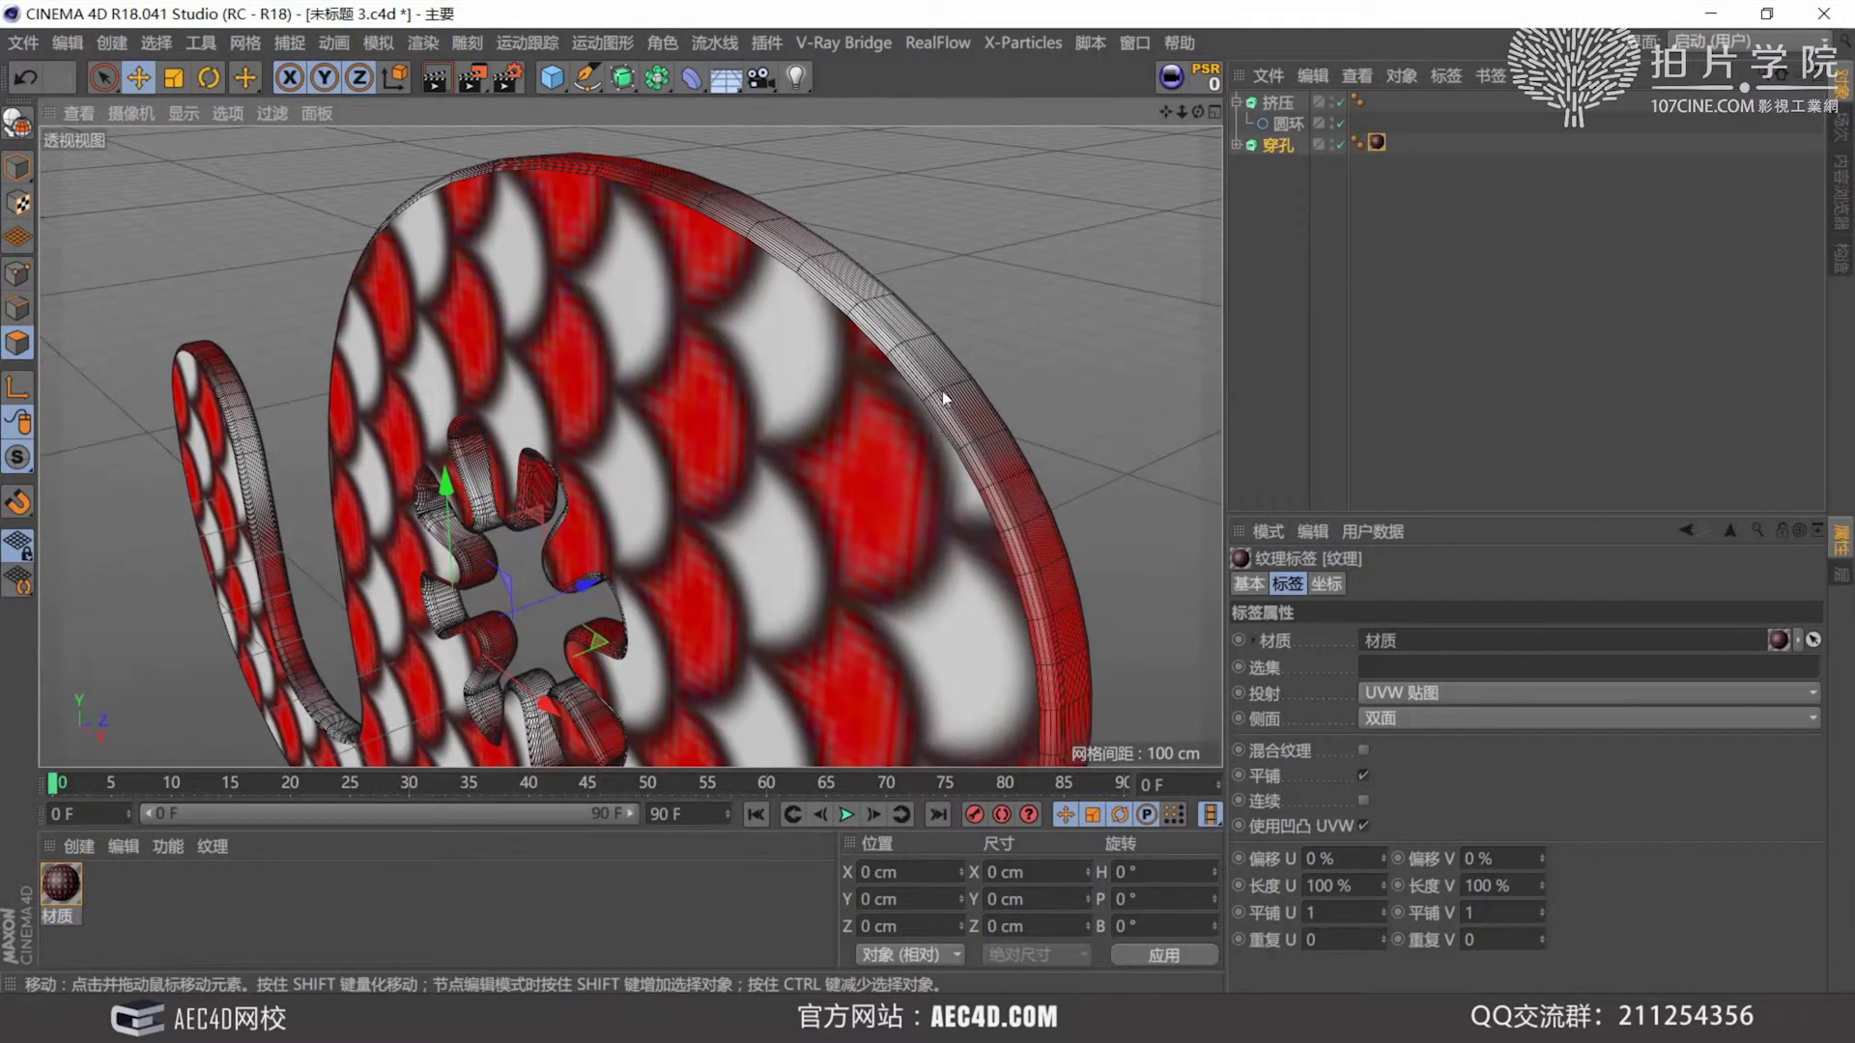
scroll(1001, 495, "up", 6)
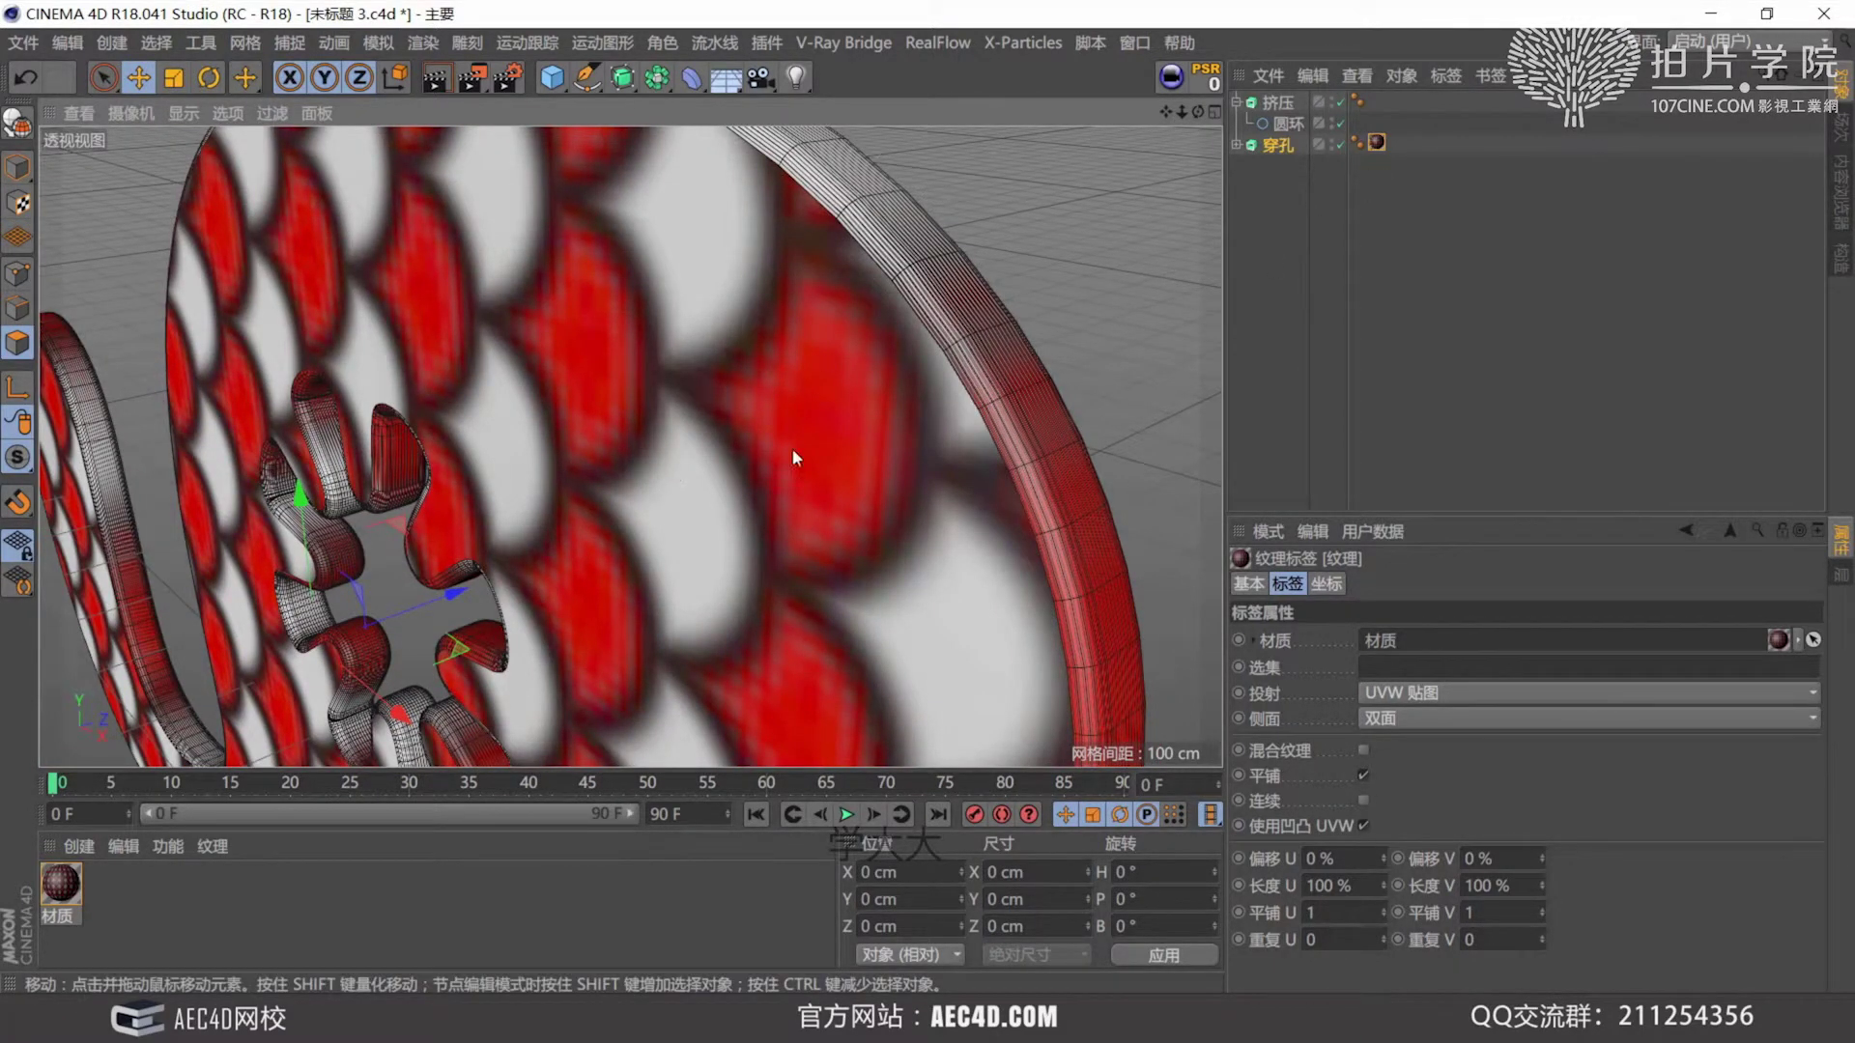
Turn on 圆角UVW保持外形 for the 穿孔 extrude and examine how the texture lies across the fillet.
left_click(1281, 143)
scroll(1336, 923, "down", 3)
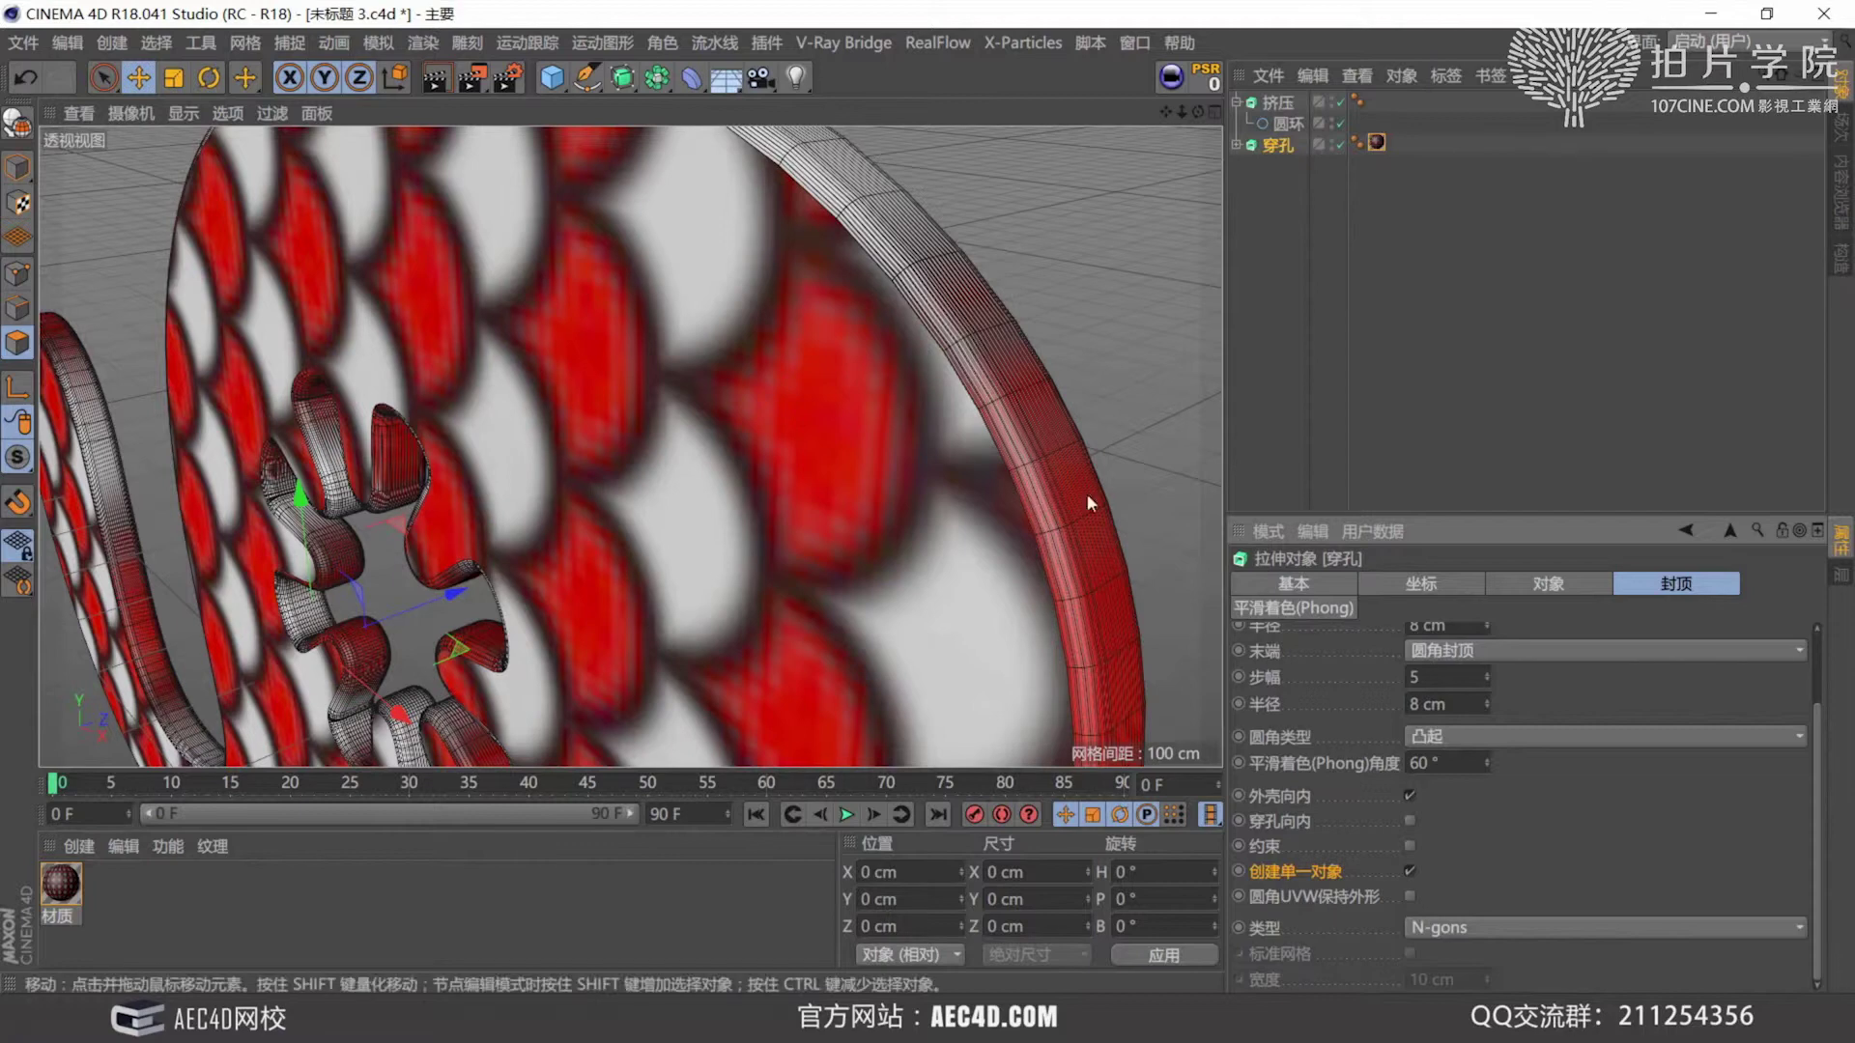
left_click(1409, 897)
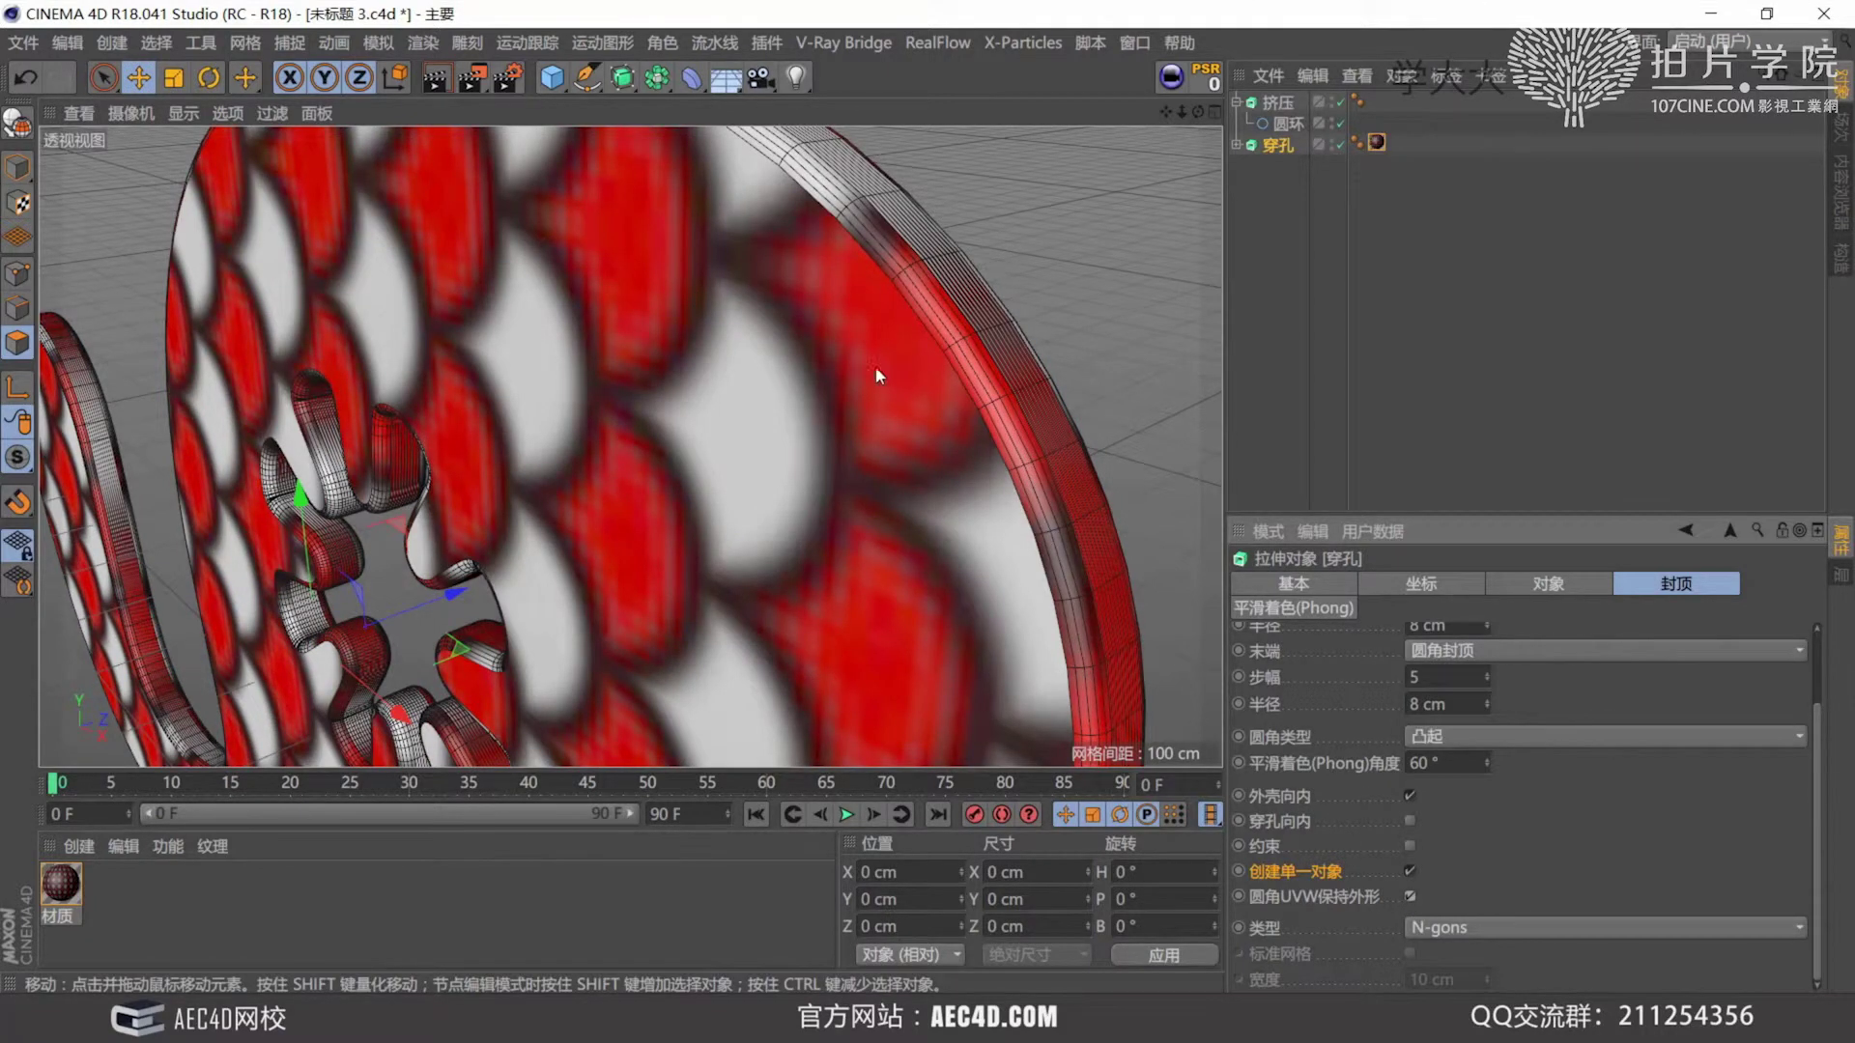
scroll(843, 404, "down", 2)
mouse_move(713, 430)
left_mouse_down("alt")
mouse_move(753, 414)
mouse_move(864, 427)
left_mouse_up("alt")
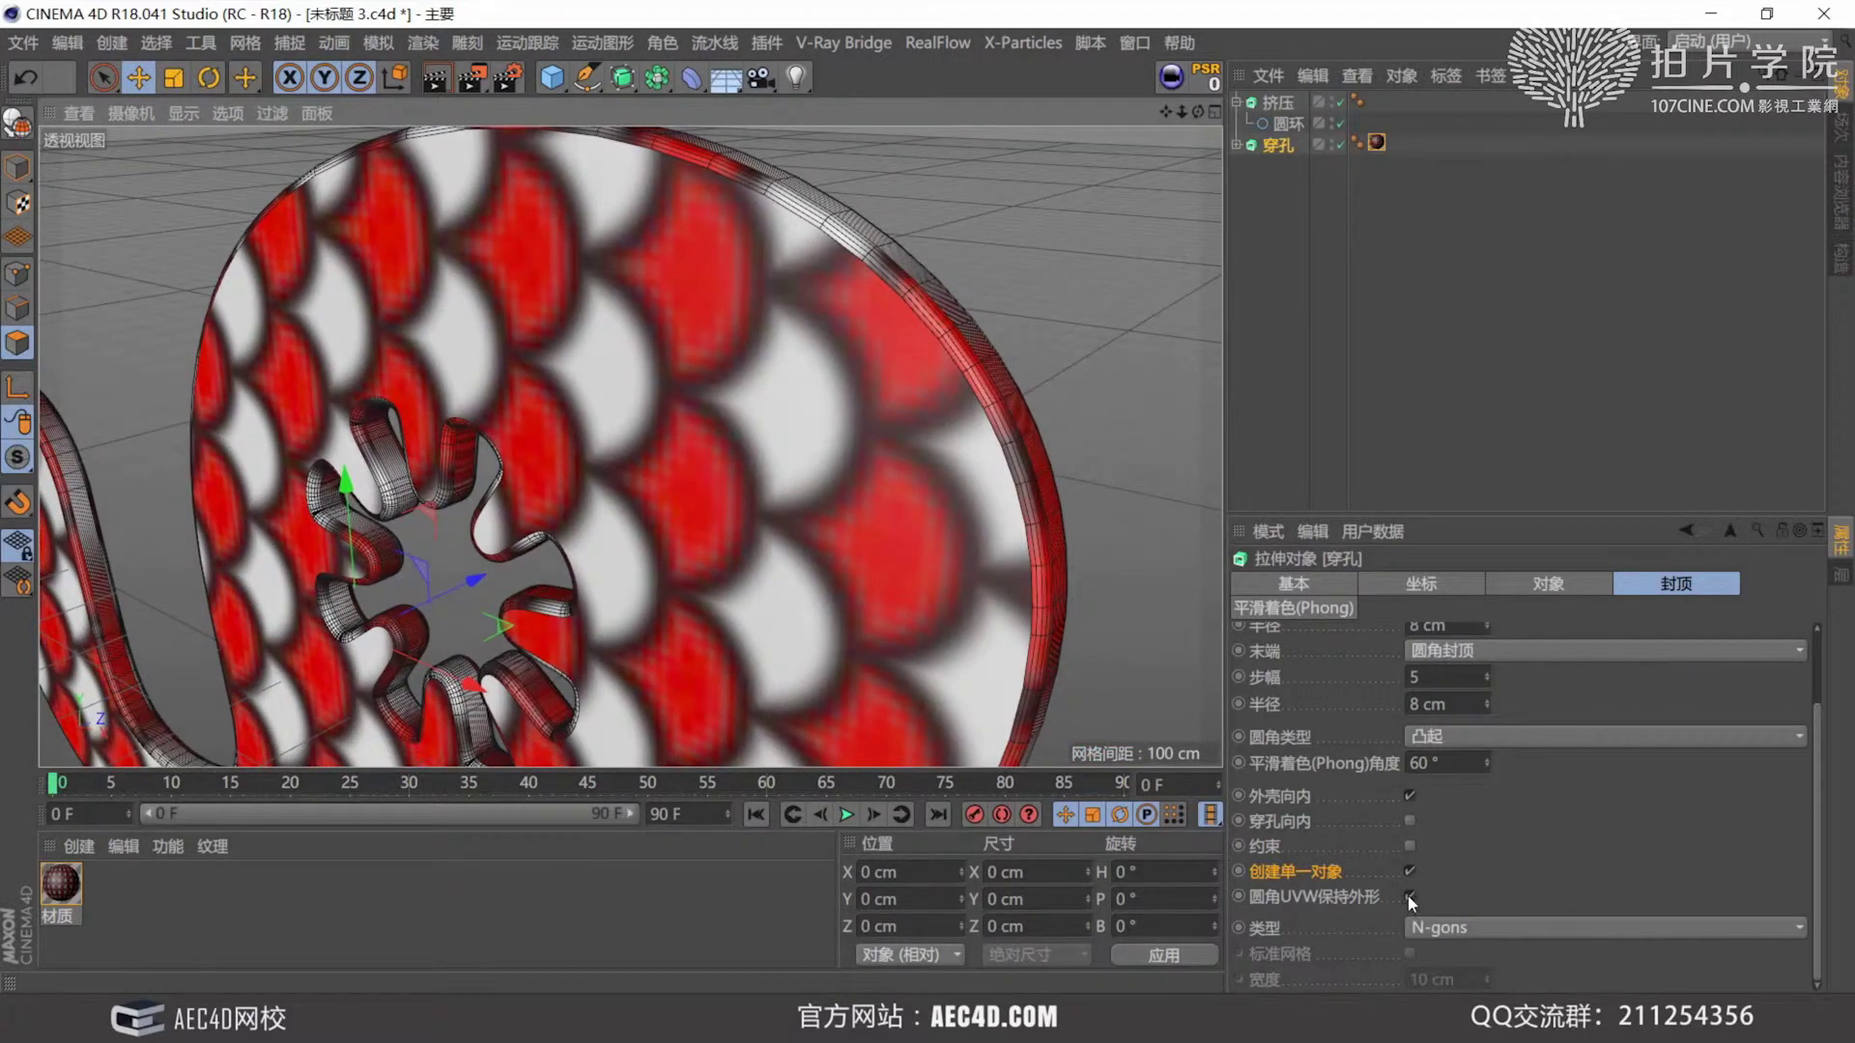
Turn 圆角UVW保持外形 back off and delete the texture tag from the 穿孔 extrude.
scroll(820, 537, "down", 4)
left_click(1379, 143)
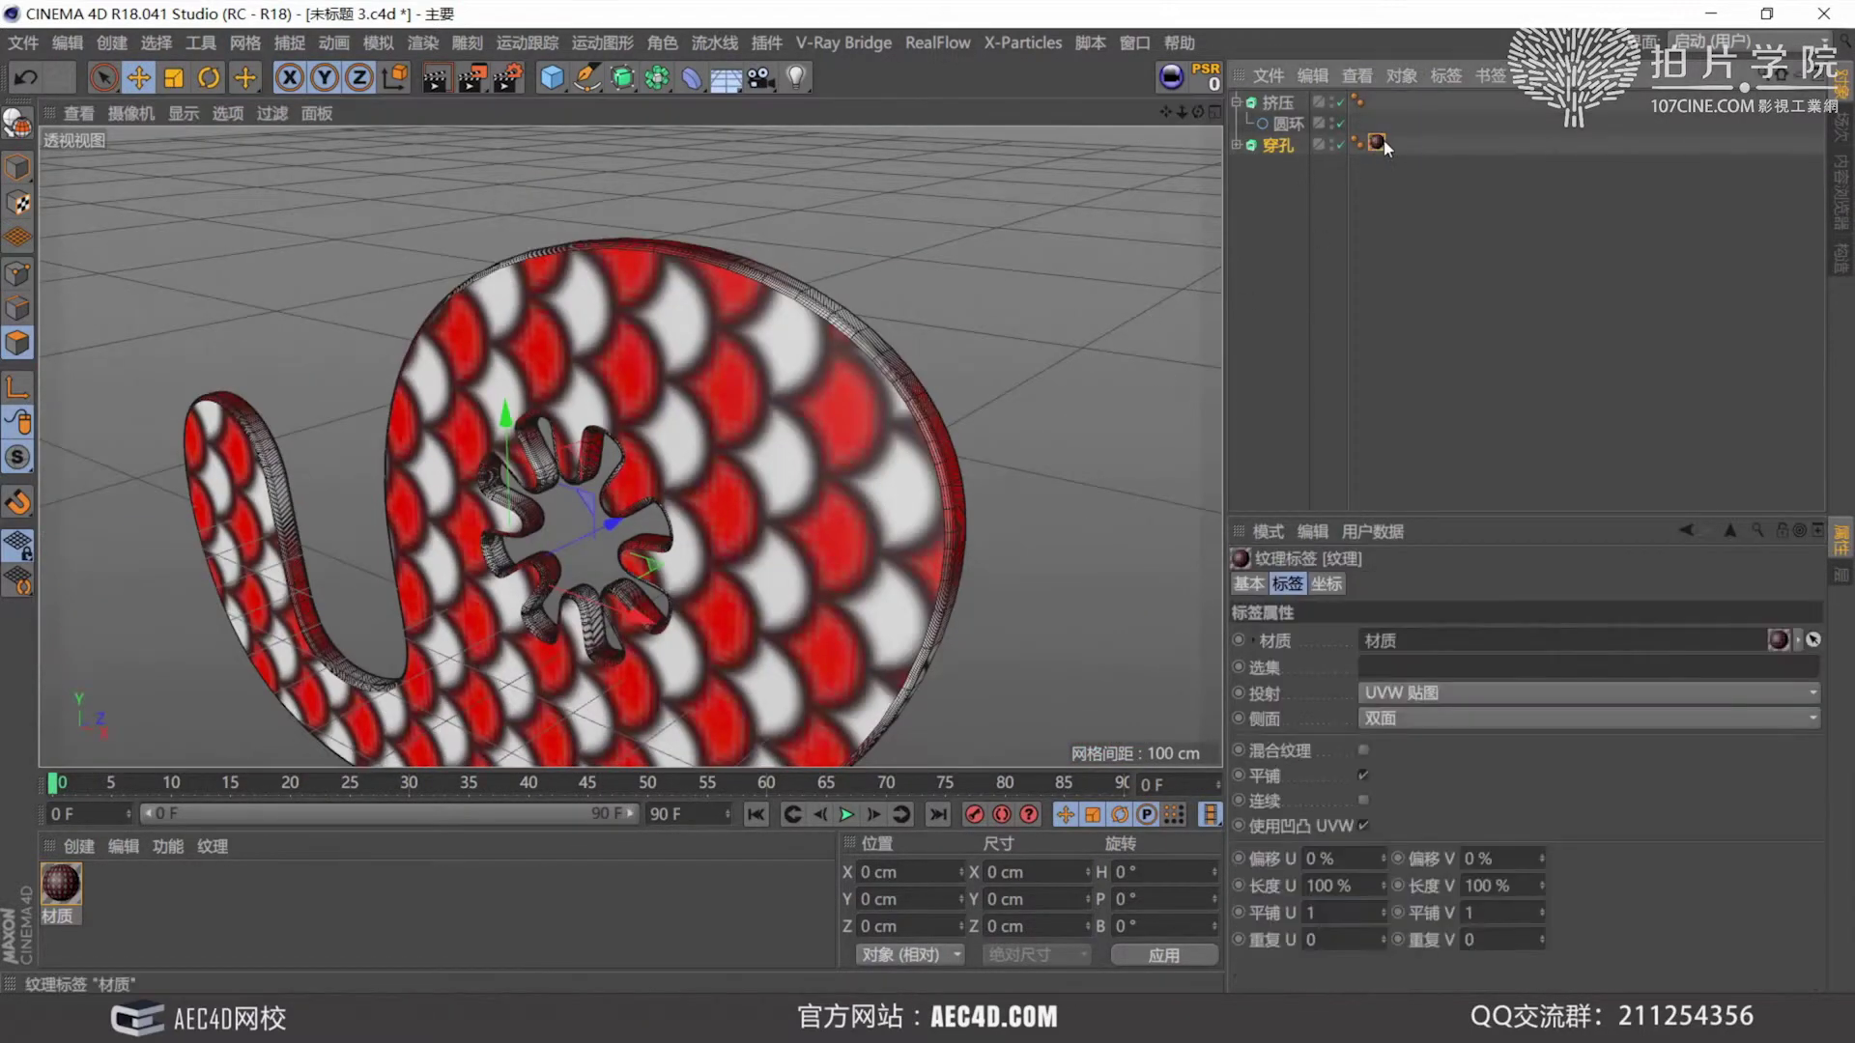
key("Delete")
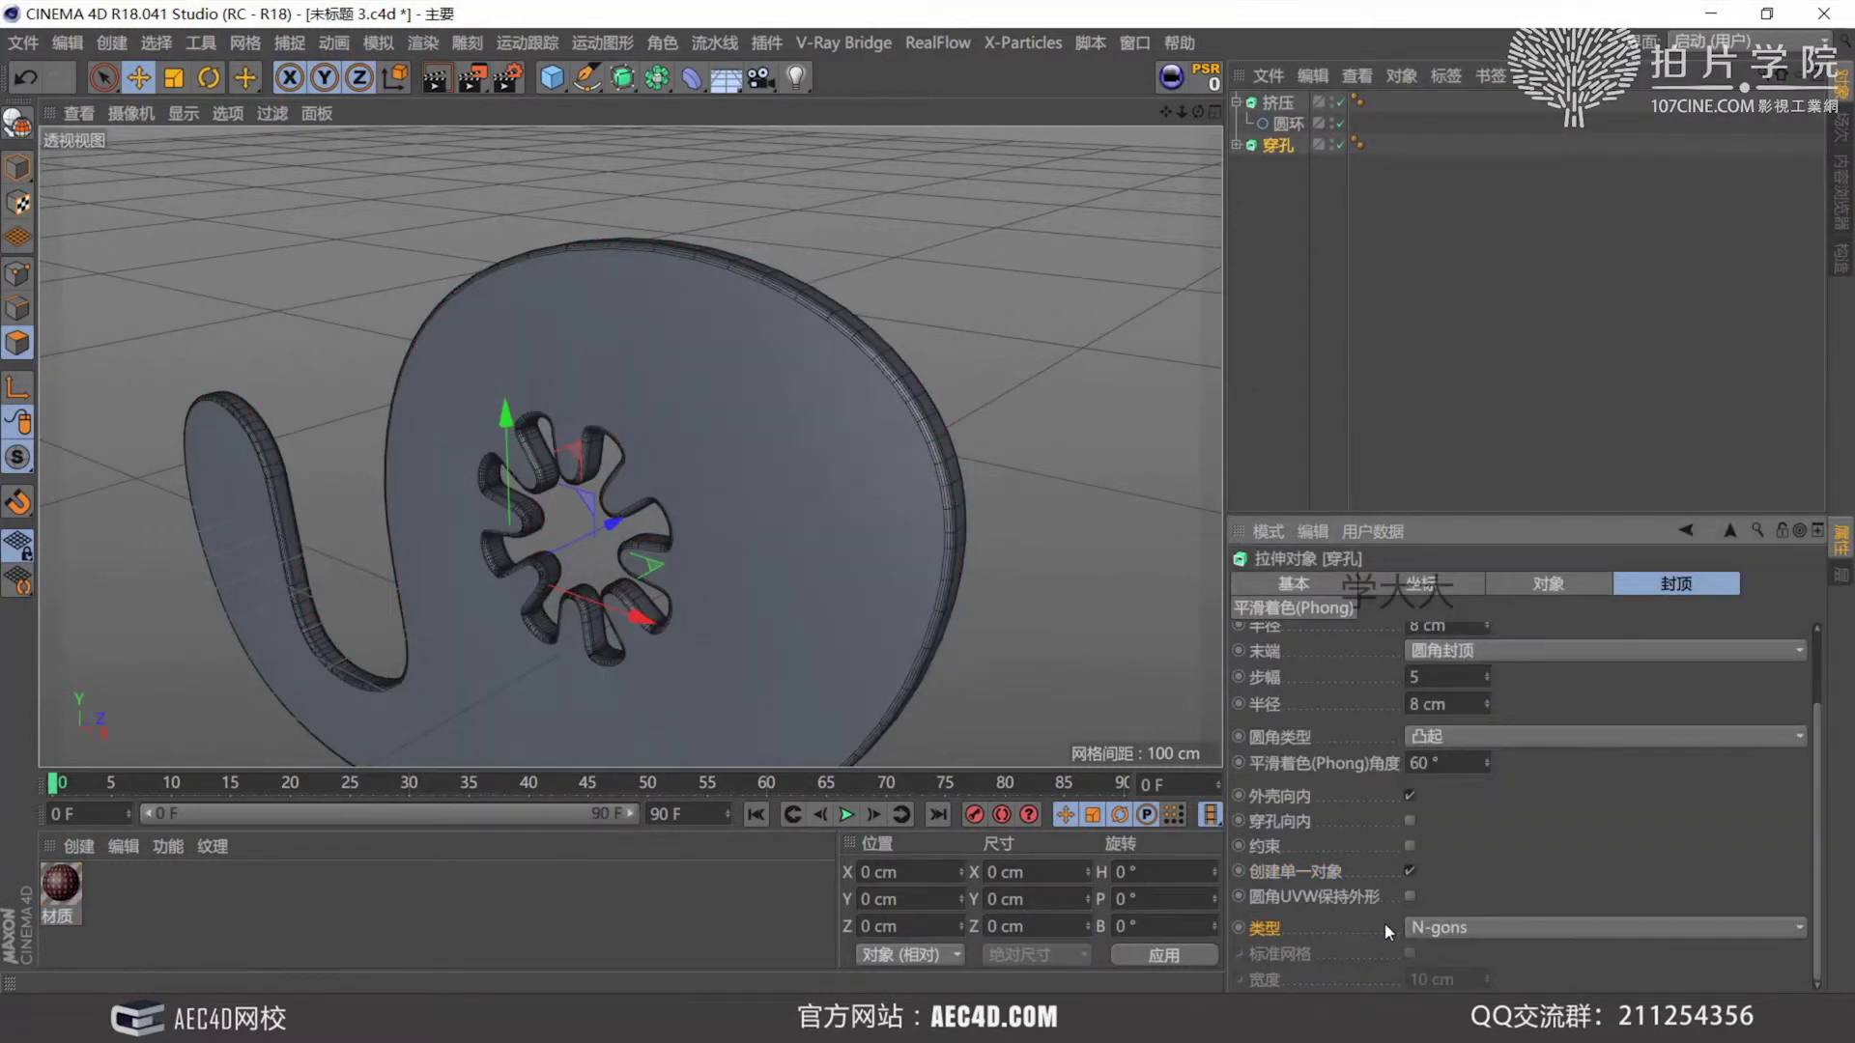
Examine the 穿孔 extrude's cap surface from several angles with the cap type (类型) at N-gons.
scroll(717, 431, "up", 1)
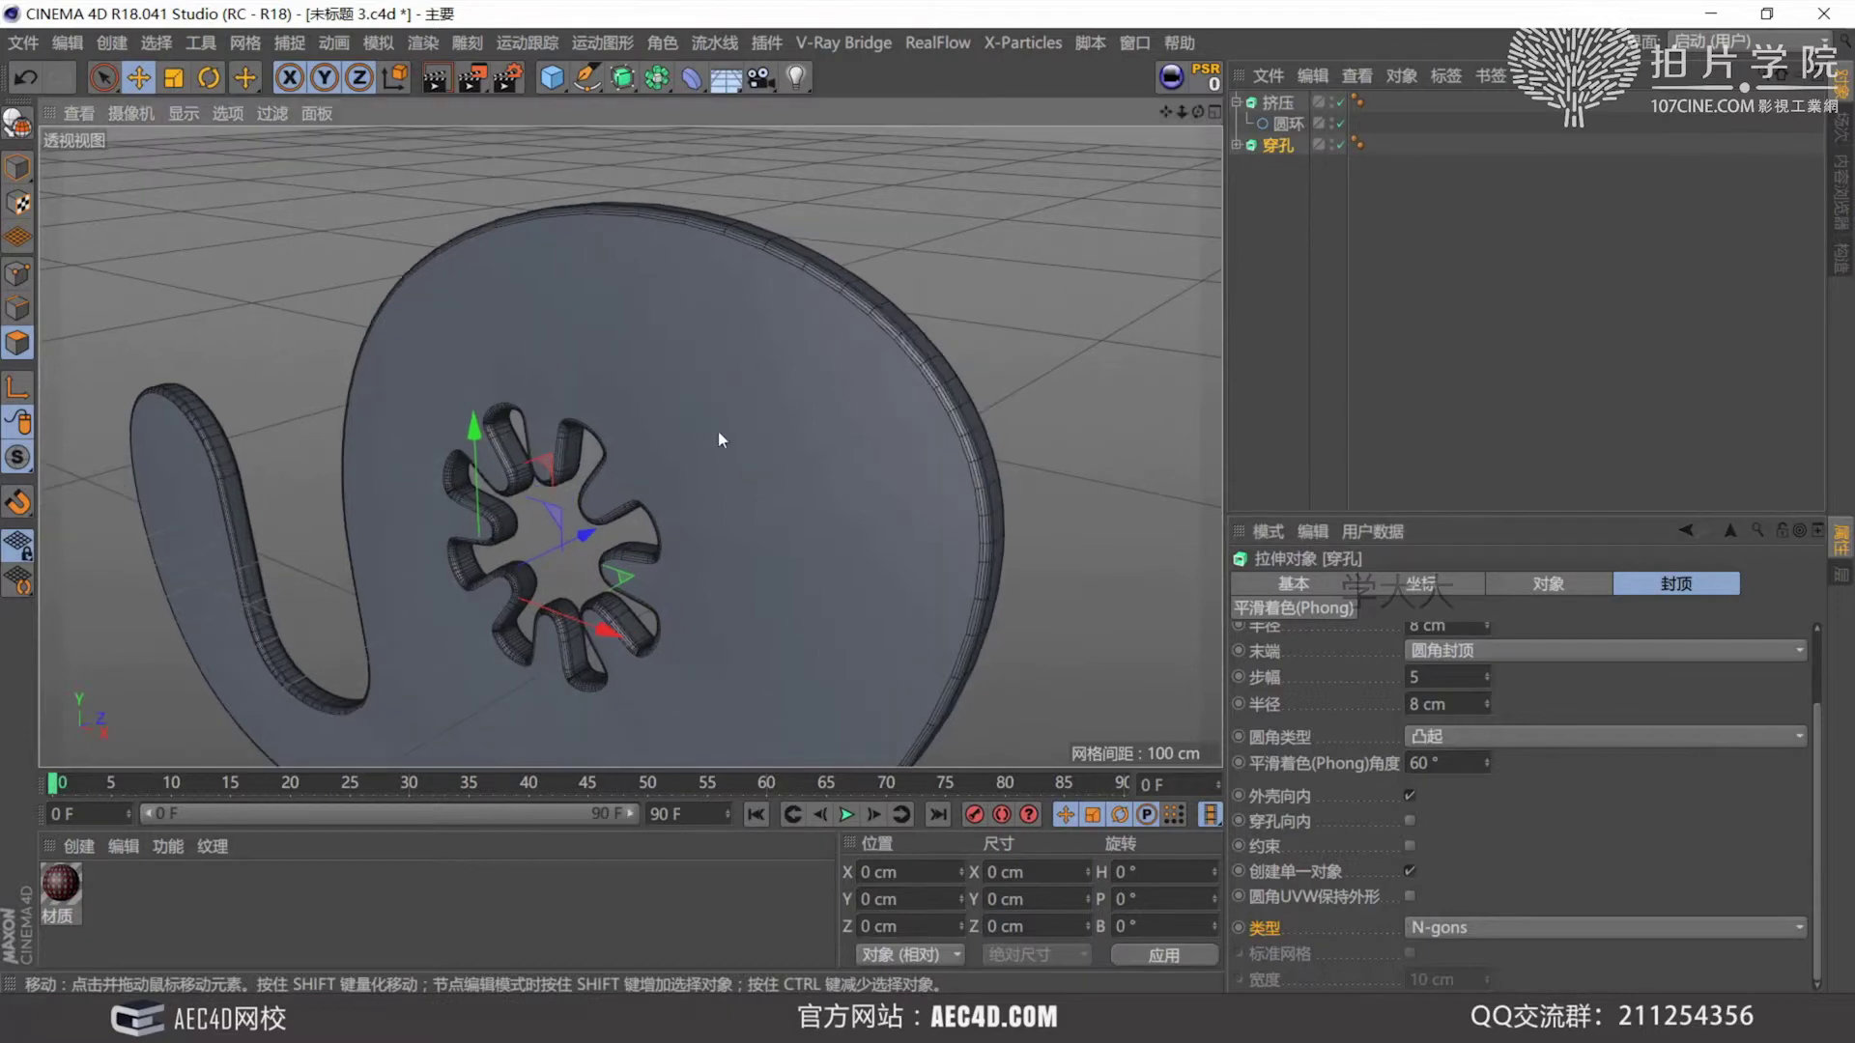
left_click_drag(718, 432, 640, 300, "alt")
scroll(708, 406, "down", 2)
left_click_drag(708, 404, 684, 521, "alt")
scroll(725, 459, "down", 3)
left_click_drag(724, 459, 802, 427, "alt")
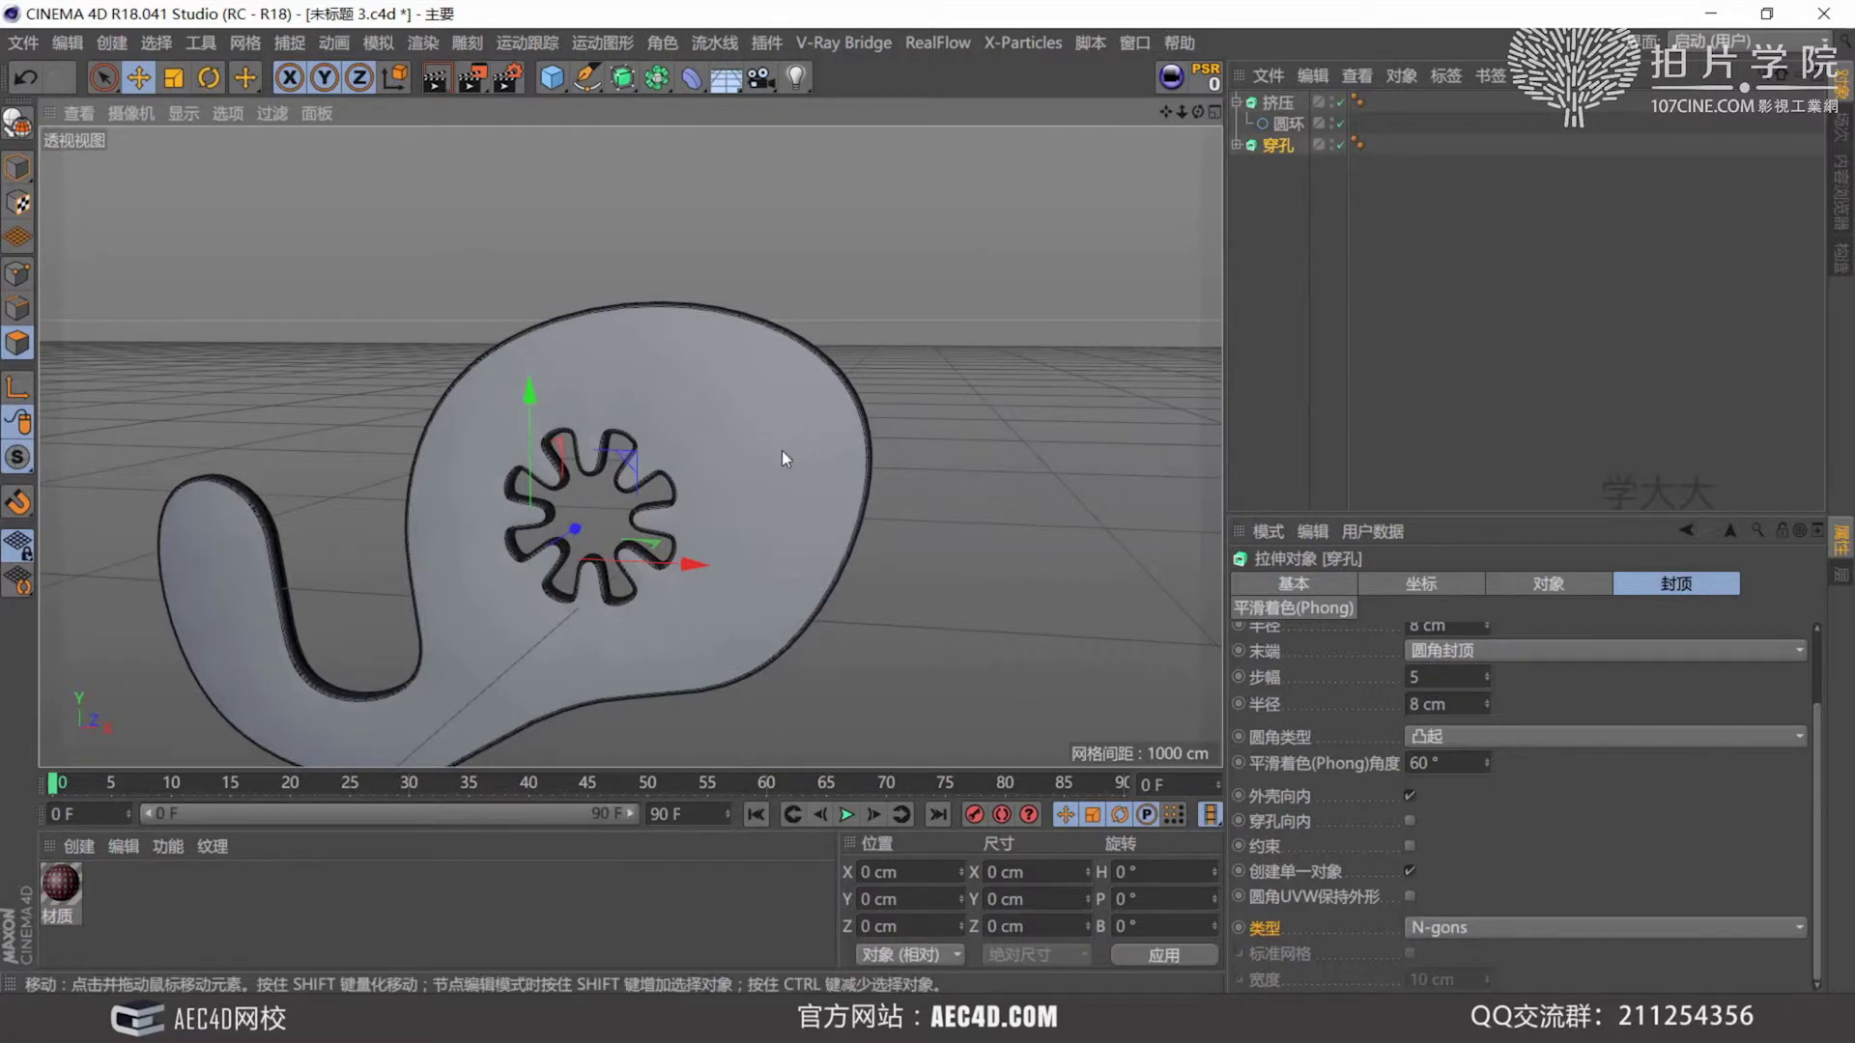
scroll(780, 450, "down", 2)
scroll(763, 464, "down", 3)
Add a plane (平面) primitive and delete the 挤压 extrude together with its circle spline.
left_click(552, 78)
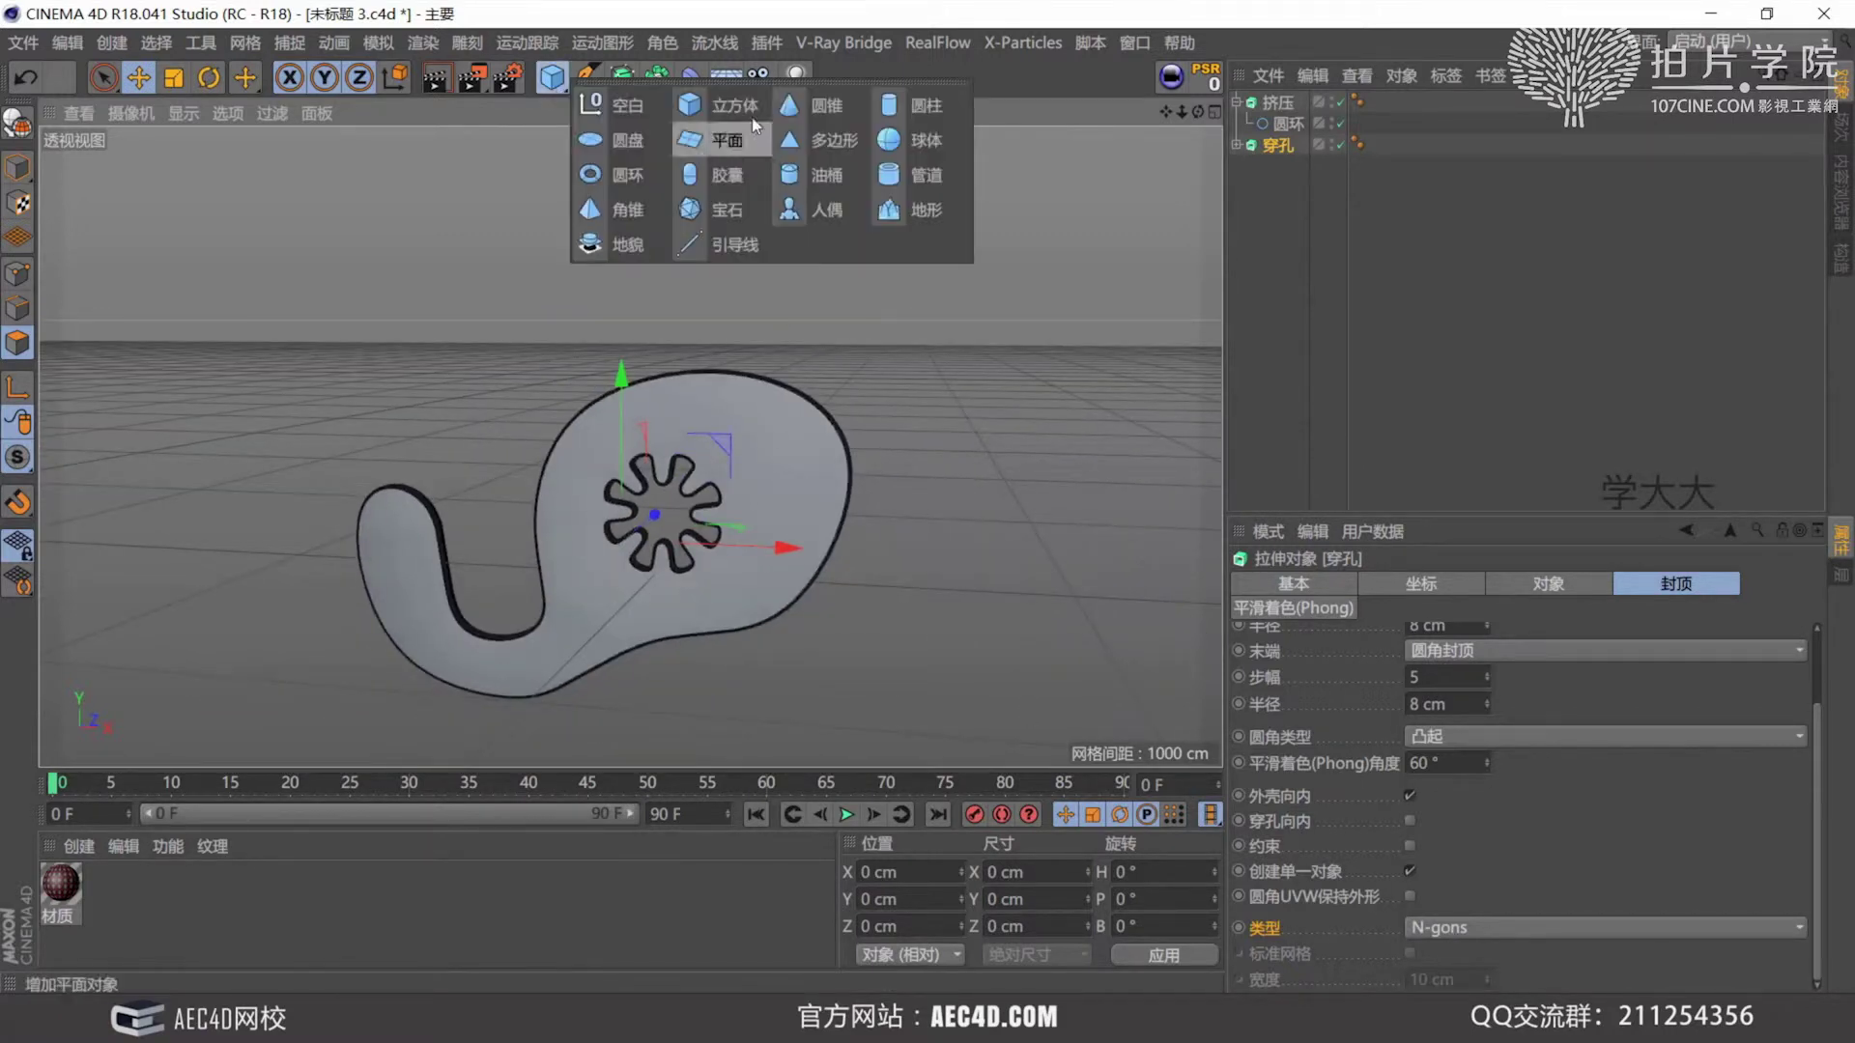
left_click(713, 136)
scroll(351, 419, "down", 3)
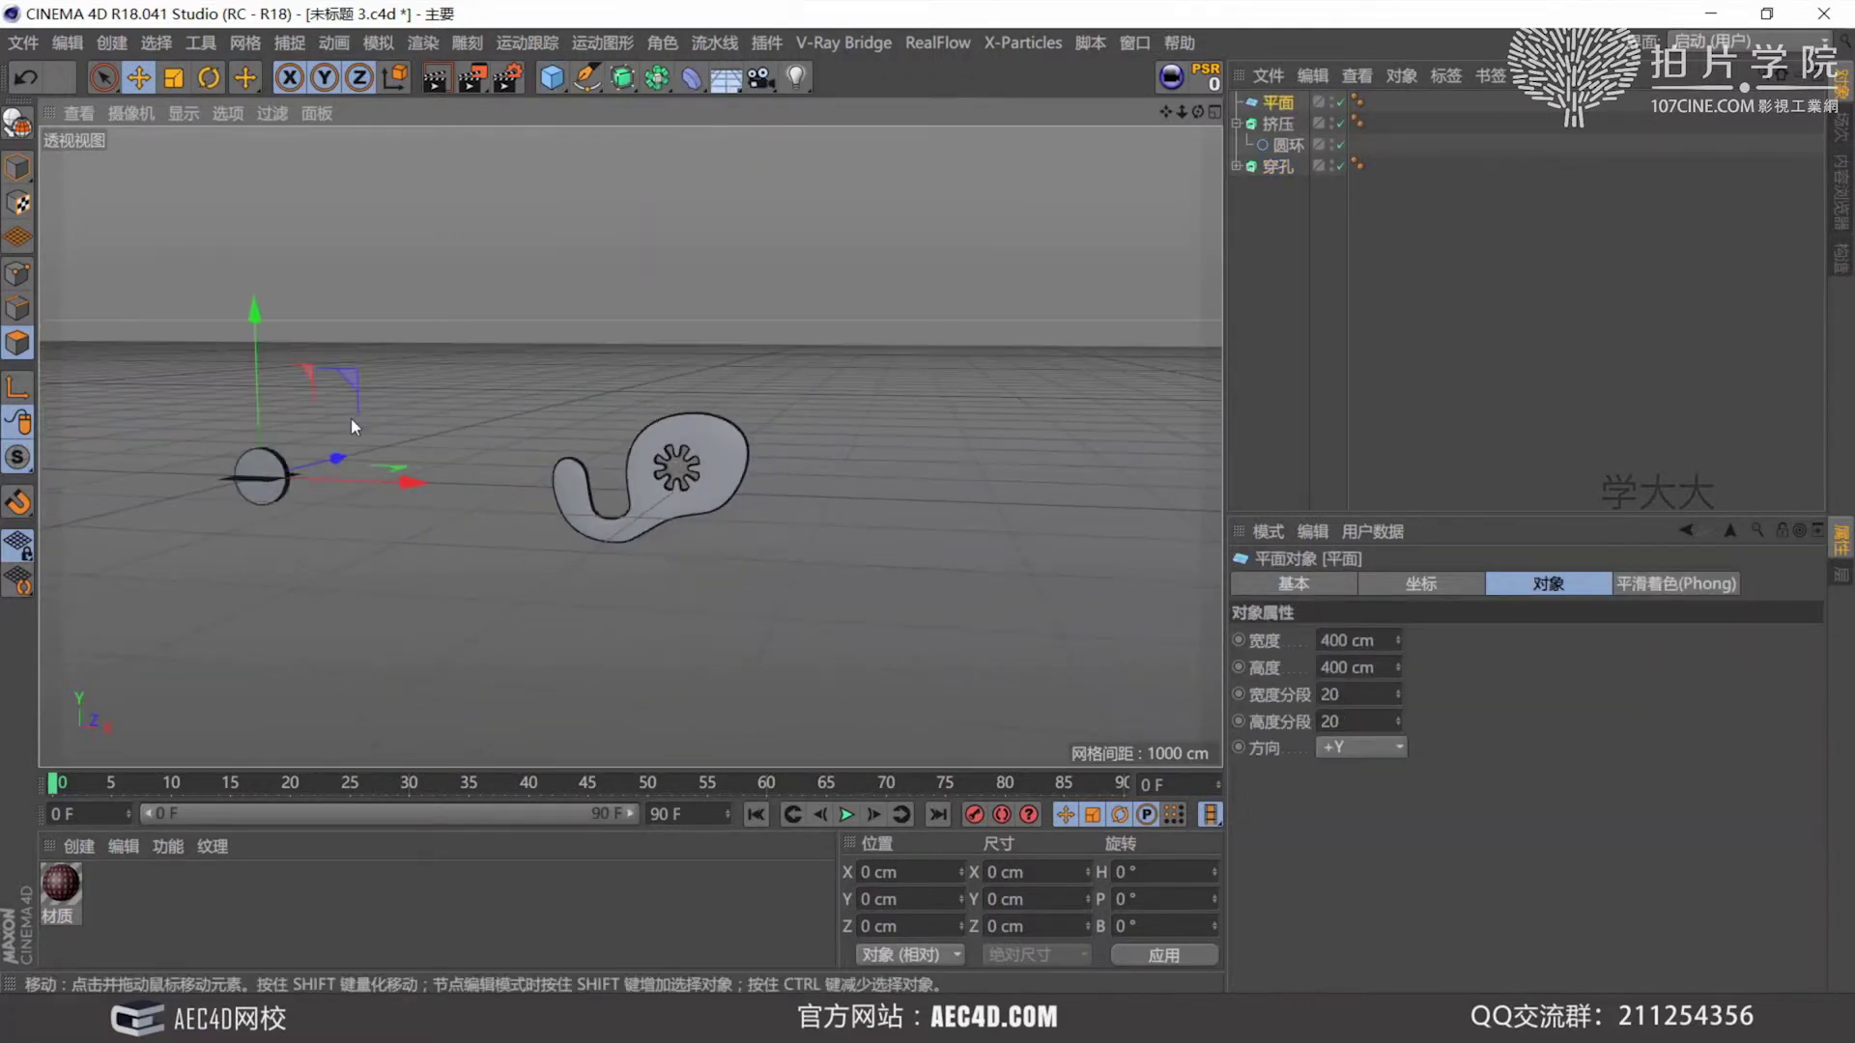
scroll(566, 548, "up", 3)
left_click(1280, 125)
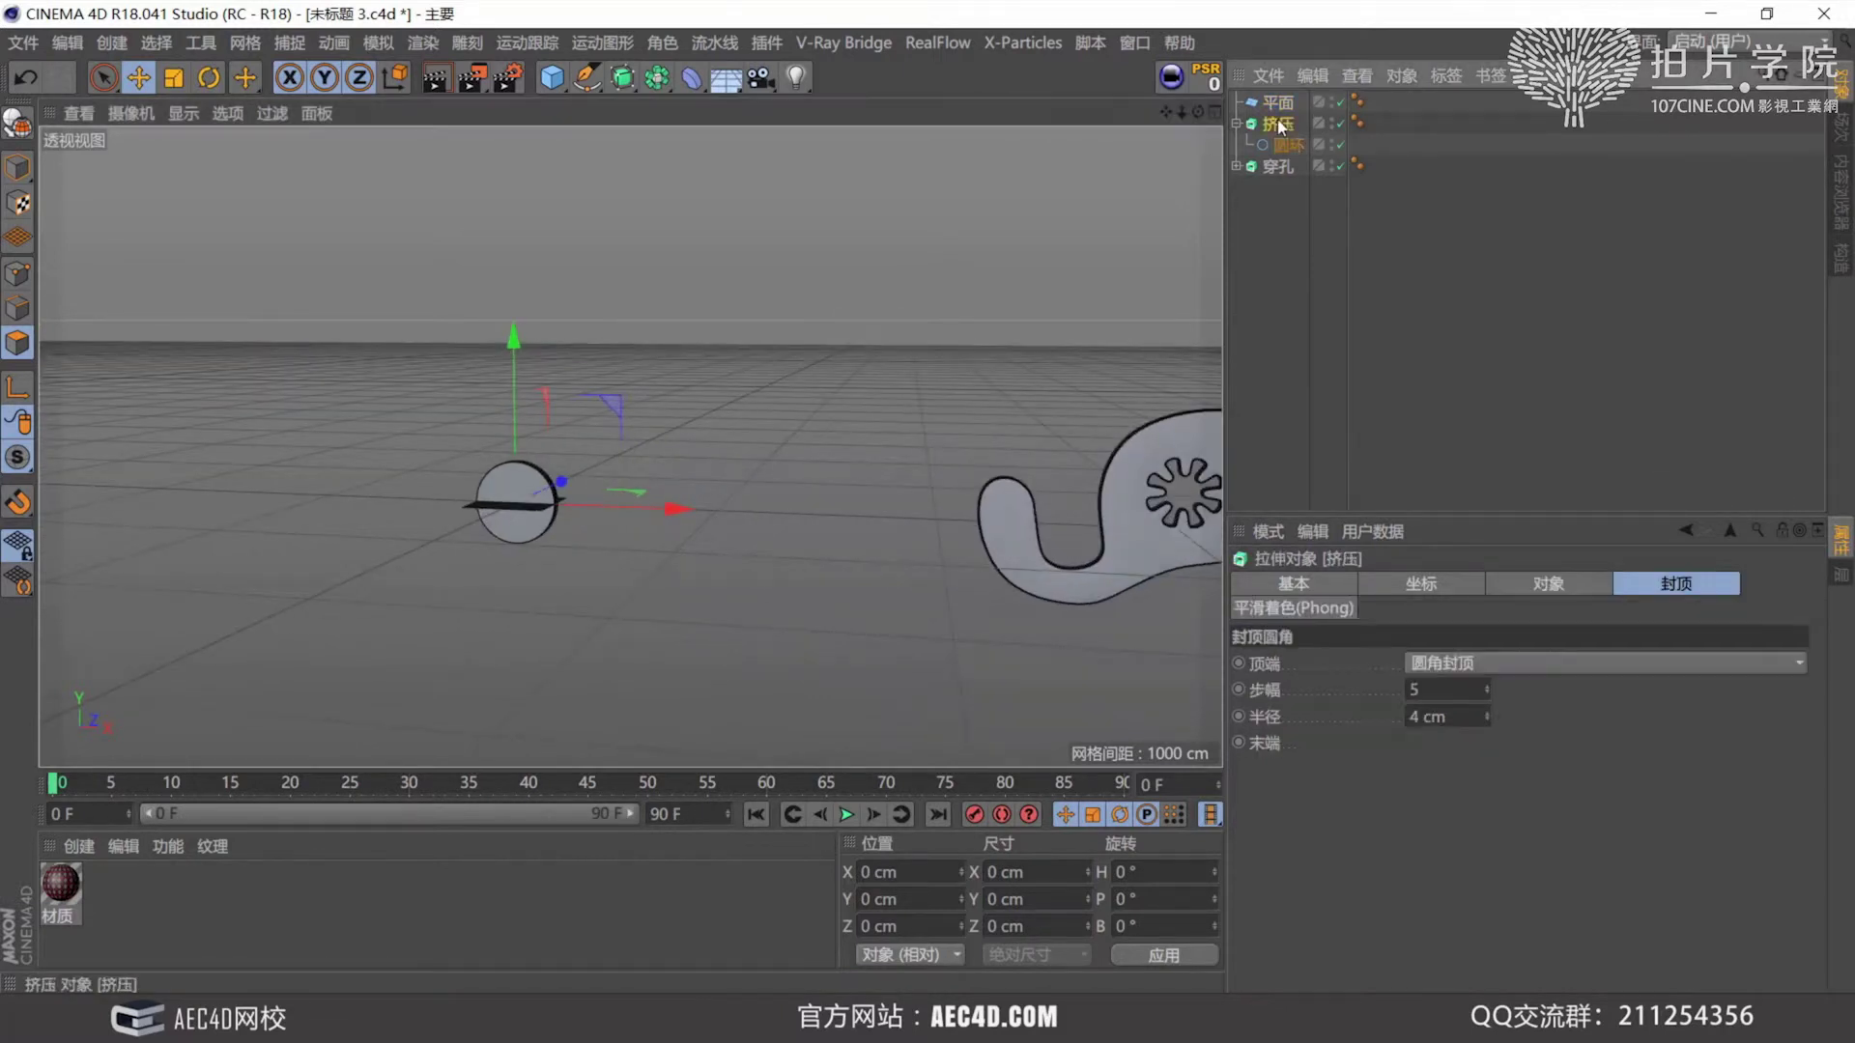
key("Delete")
Rotate the plane upright so that its grid faces the view.
left_click(494, 498)
key("r")
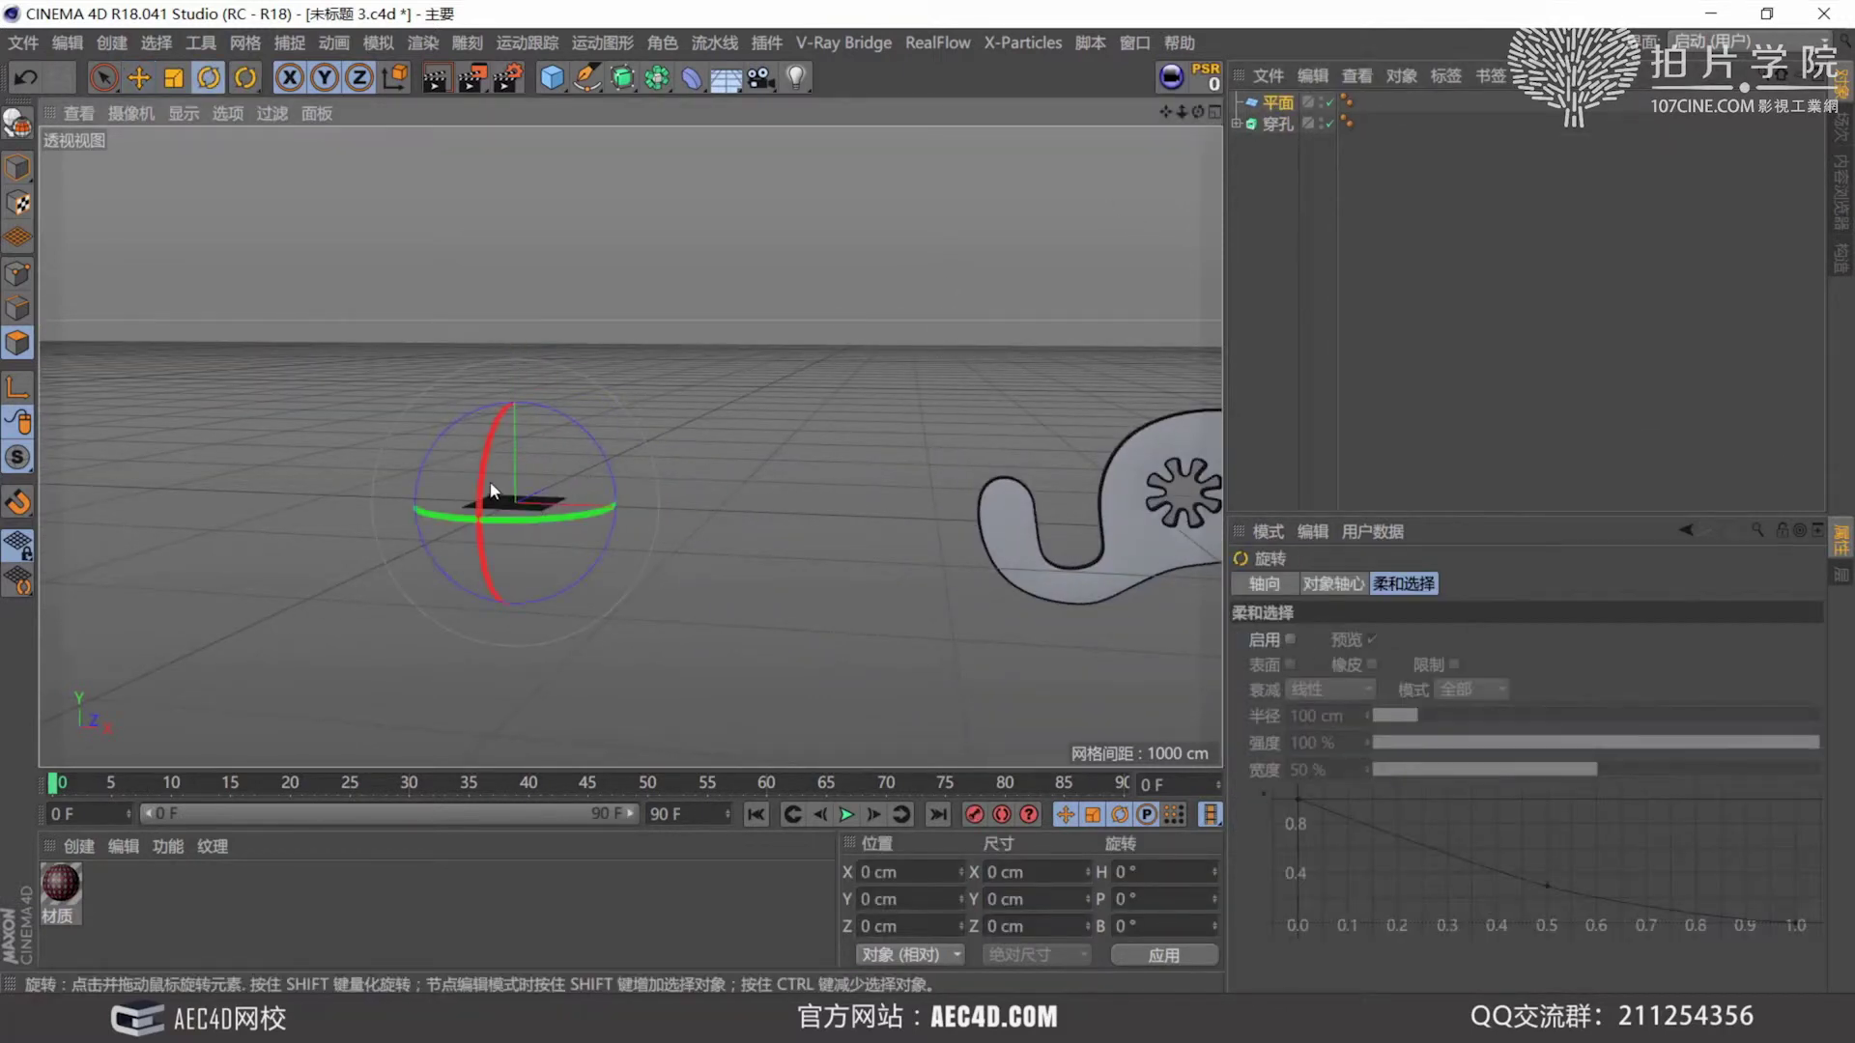
left_click_drag(491, 490, 507, 629)
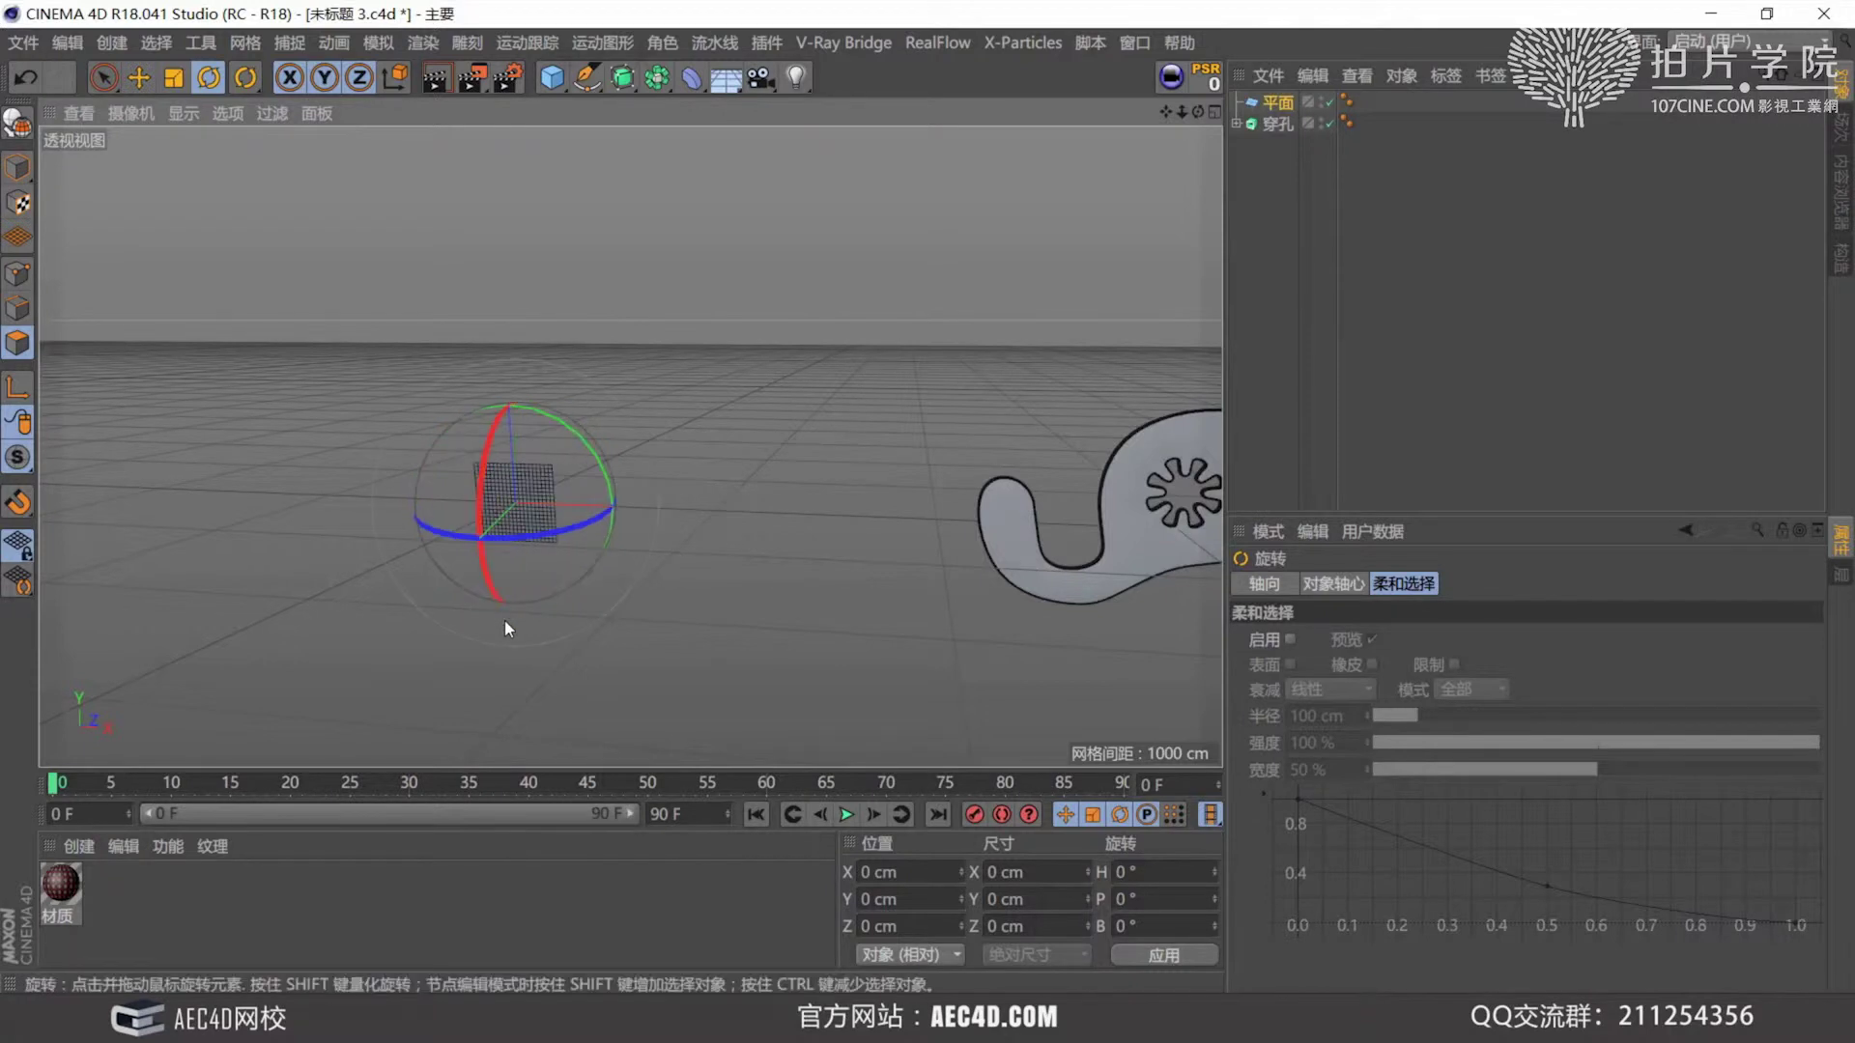
left_click_drag(481, 517, 491, 504)
scroll(541, 483, "up", 5)
scroll(567, 469, "up", 3)
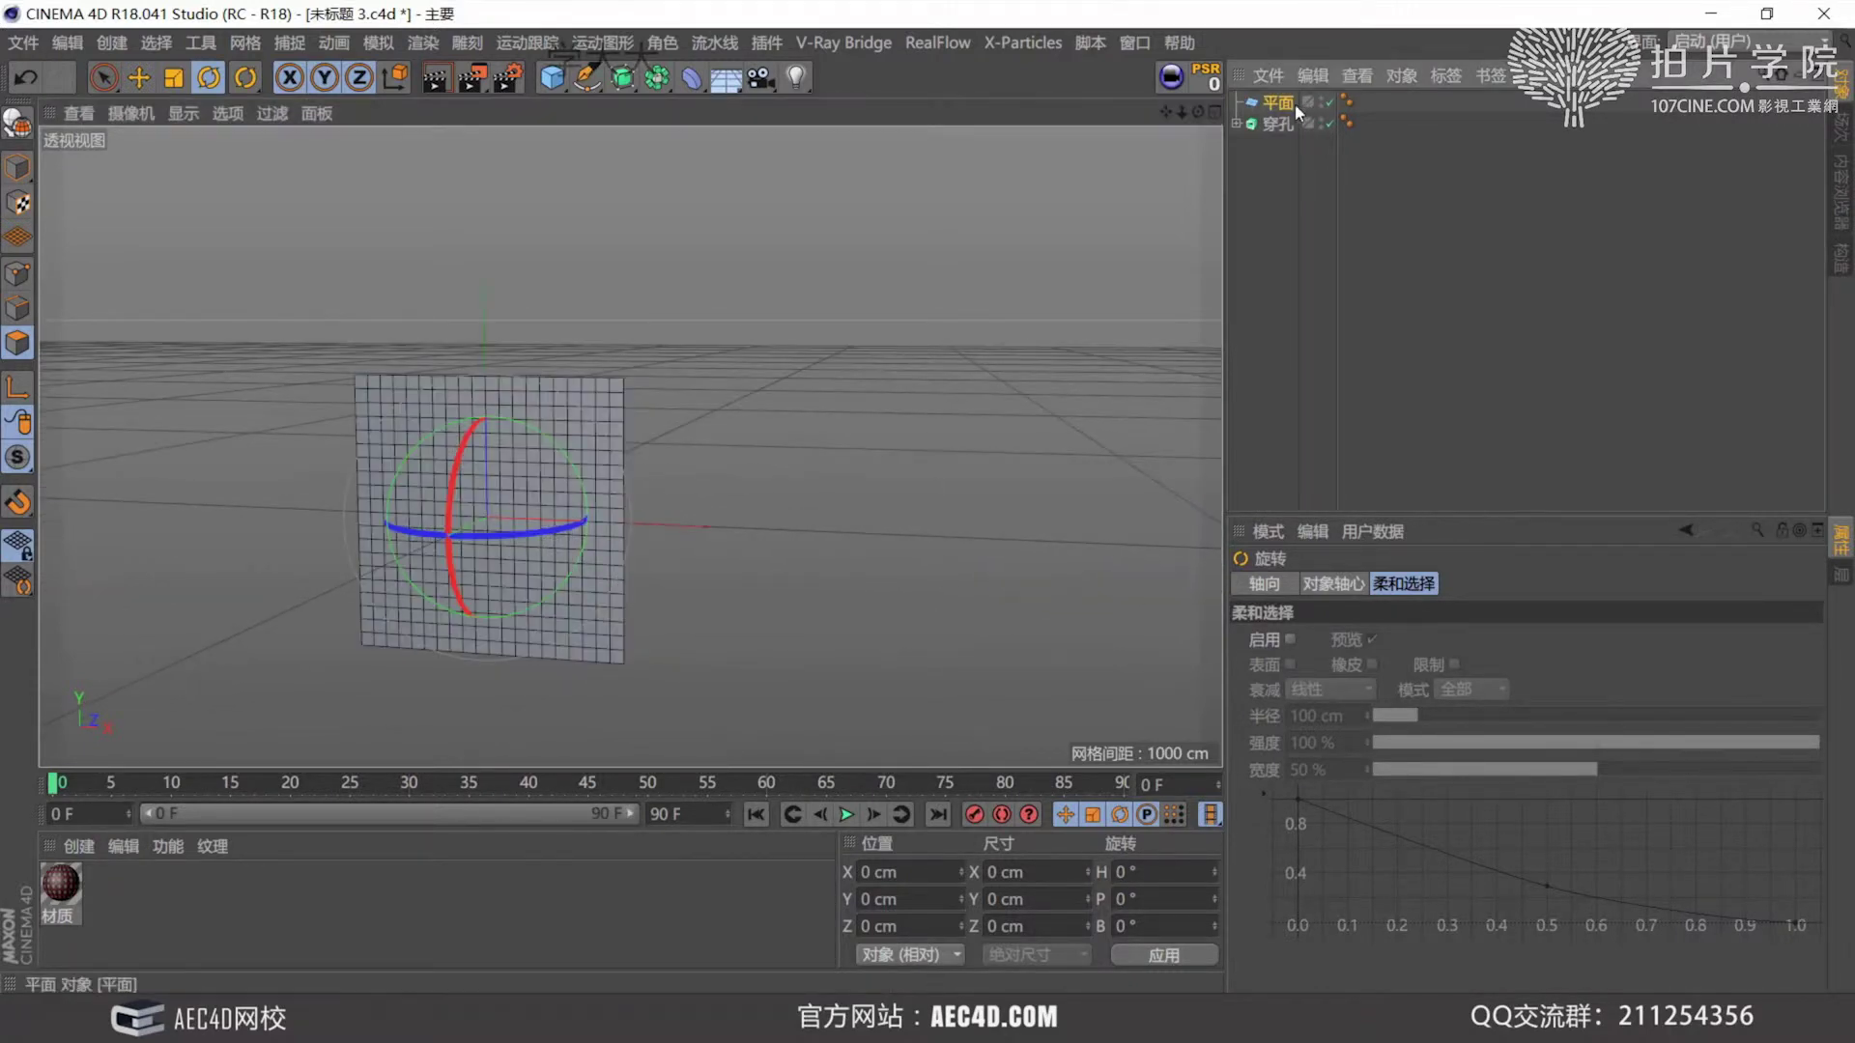
Examine the plane's object properties and its segment grid of four-sided polygons up close and from a distance.
left_click(1311, 444)
left_click(1276, 107)
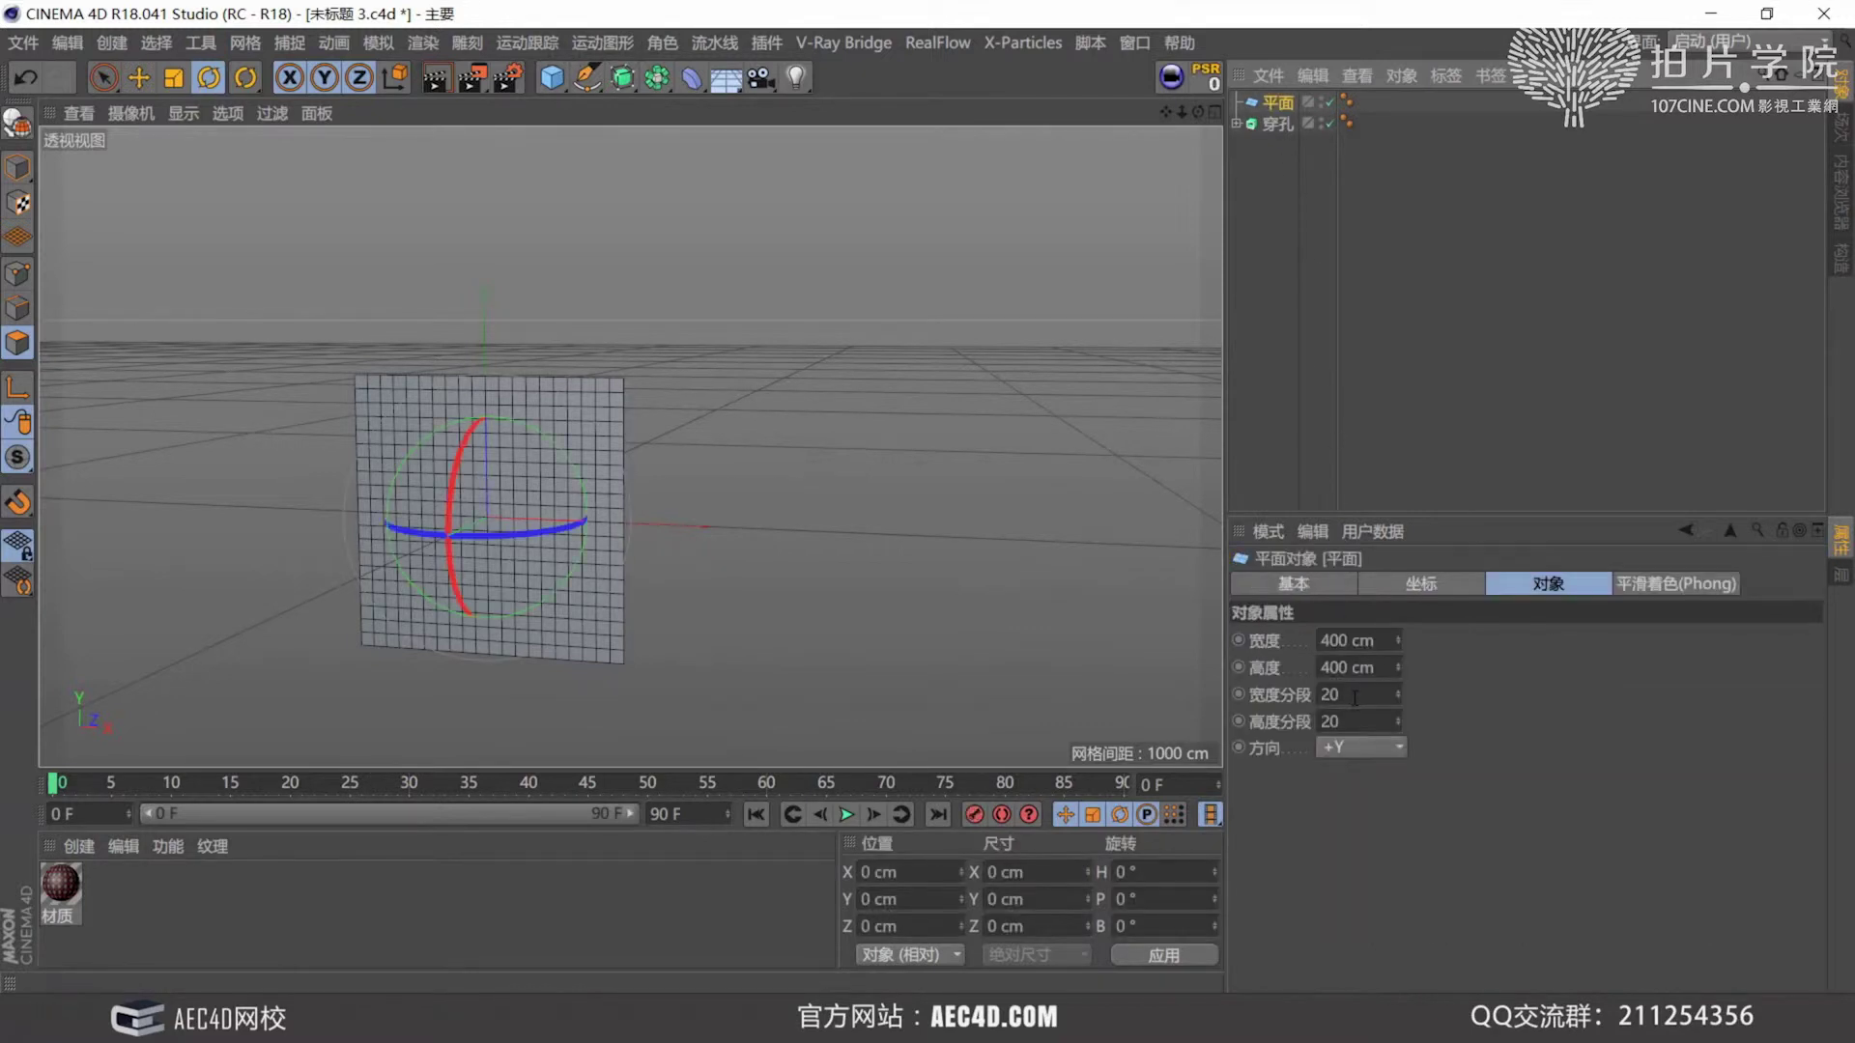
scroll(554, 423, "up", 6)
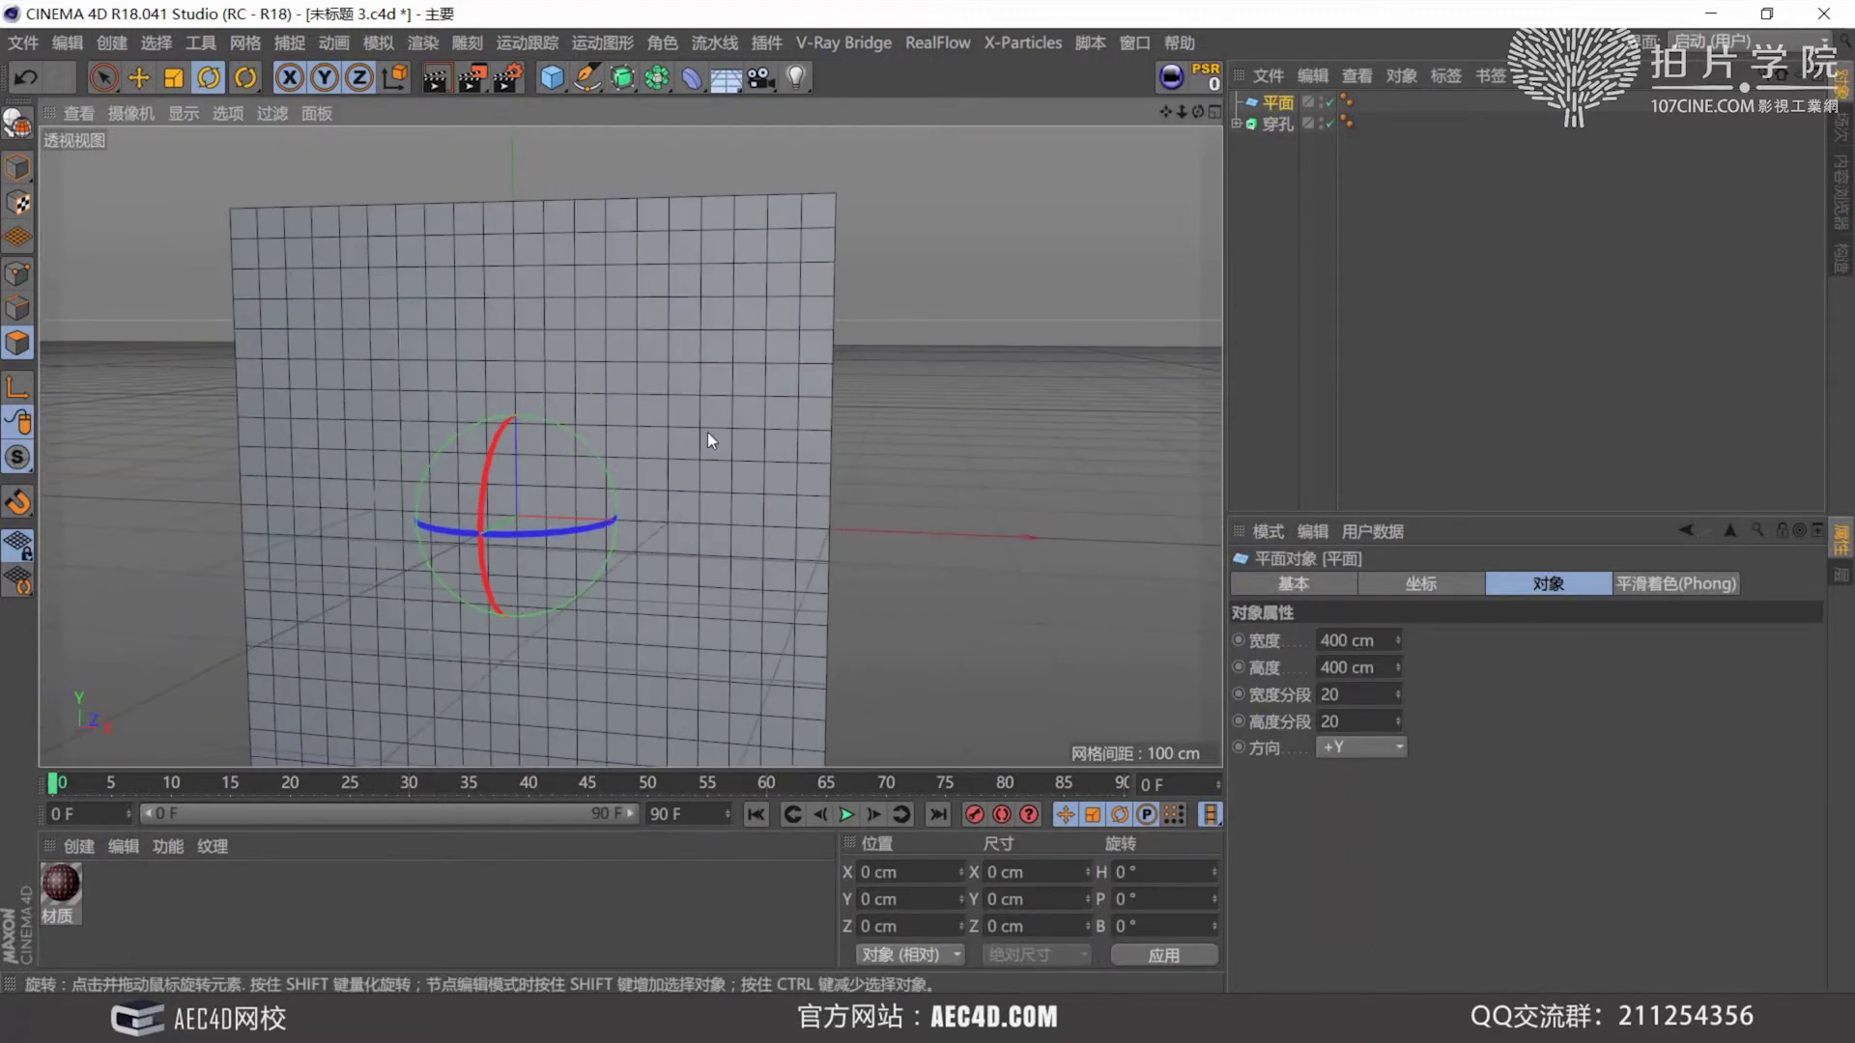
left_click_drag(631, 445, 681, 406, "alt")
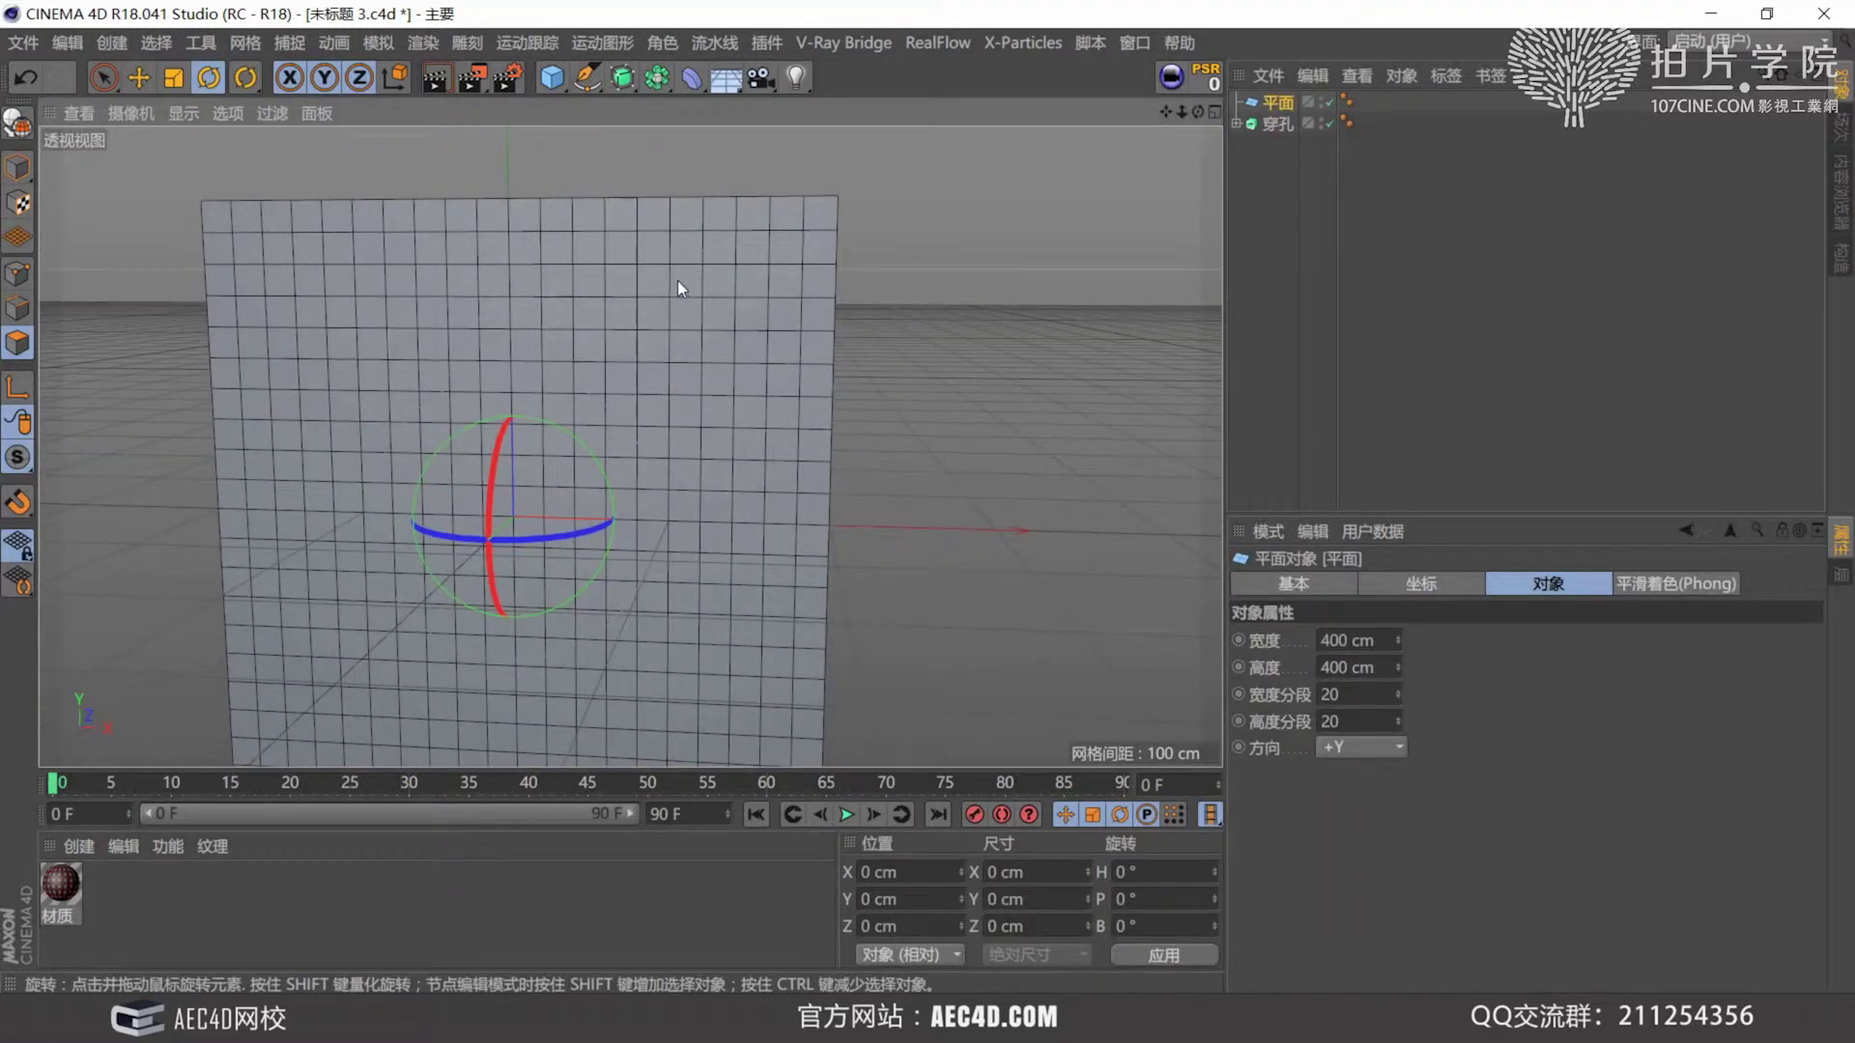
scroll(694, 298, "up", 4)
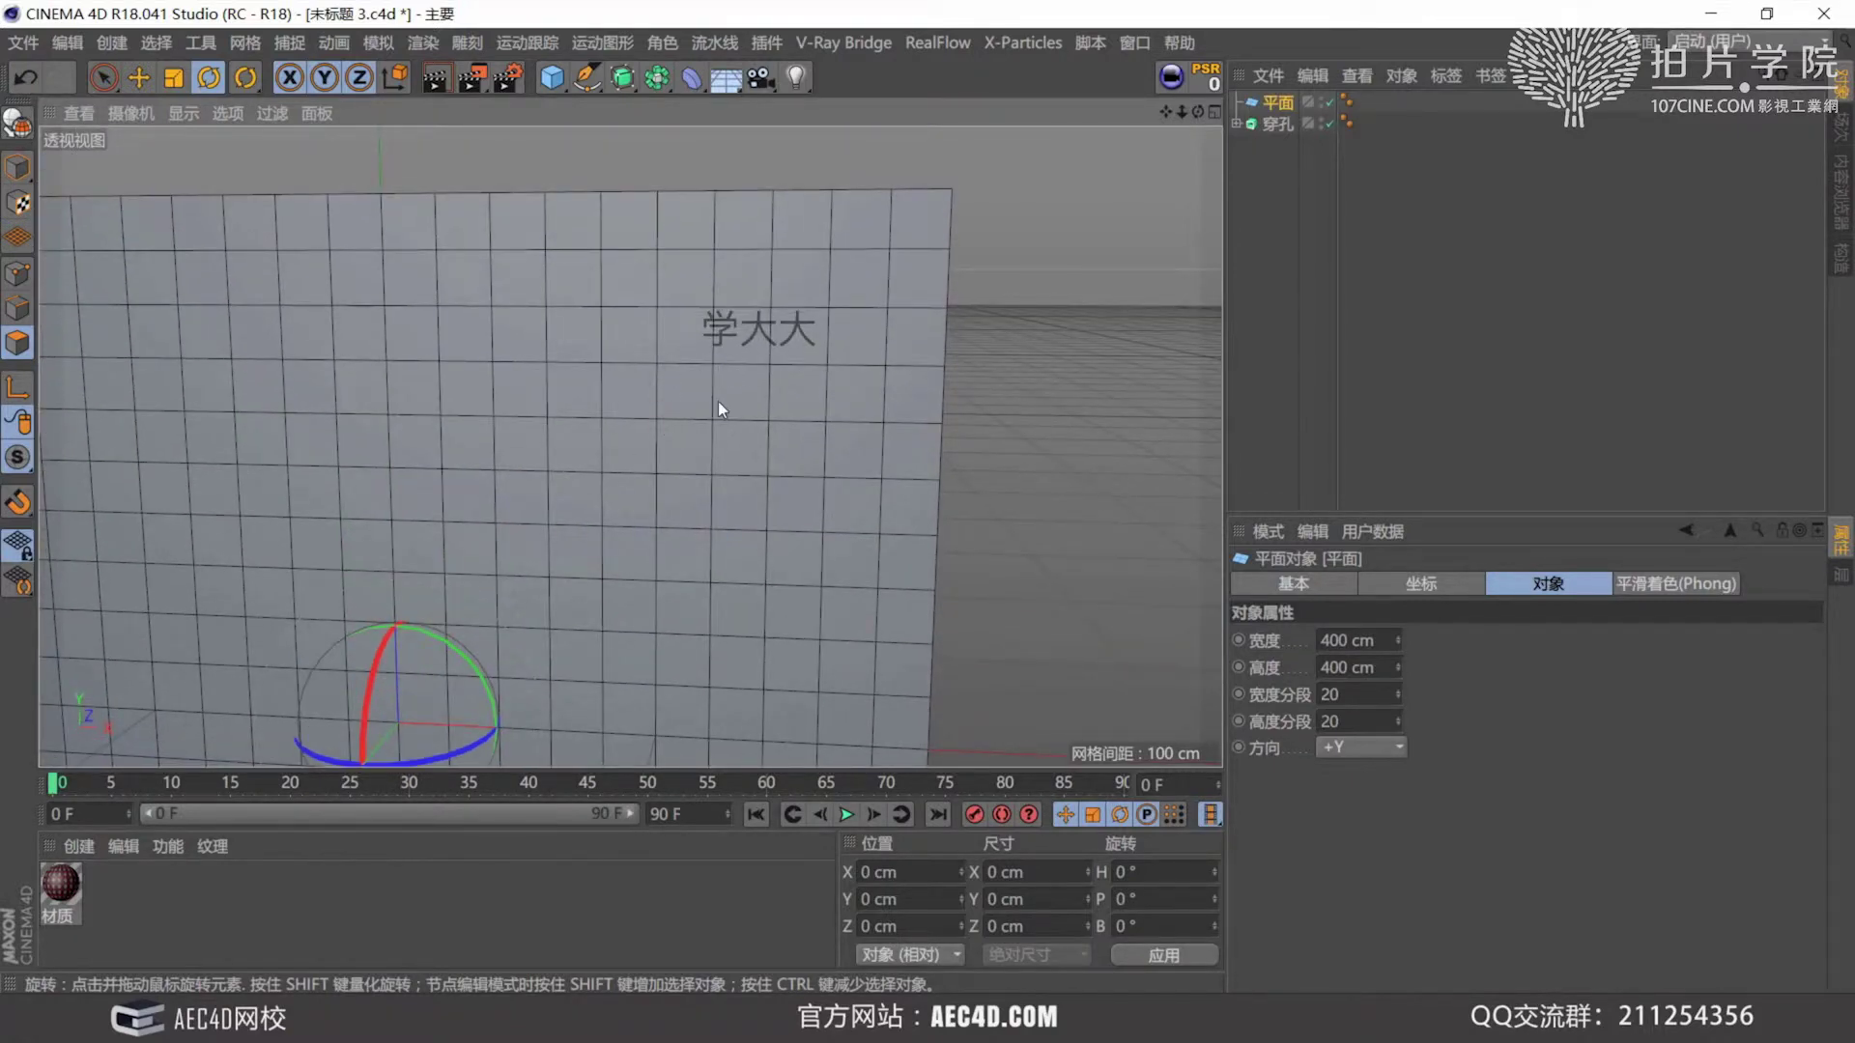
scroll(721, 404, "down", 4)
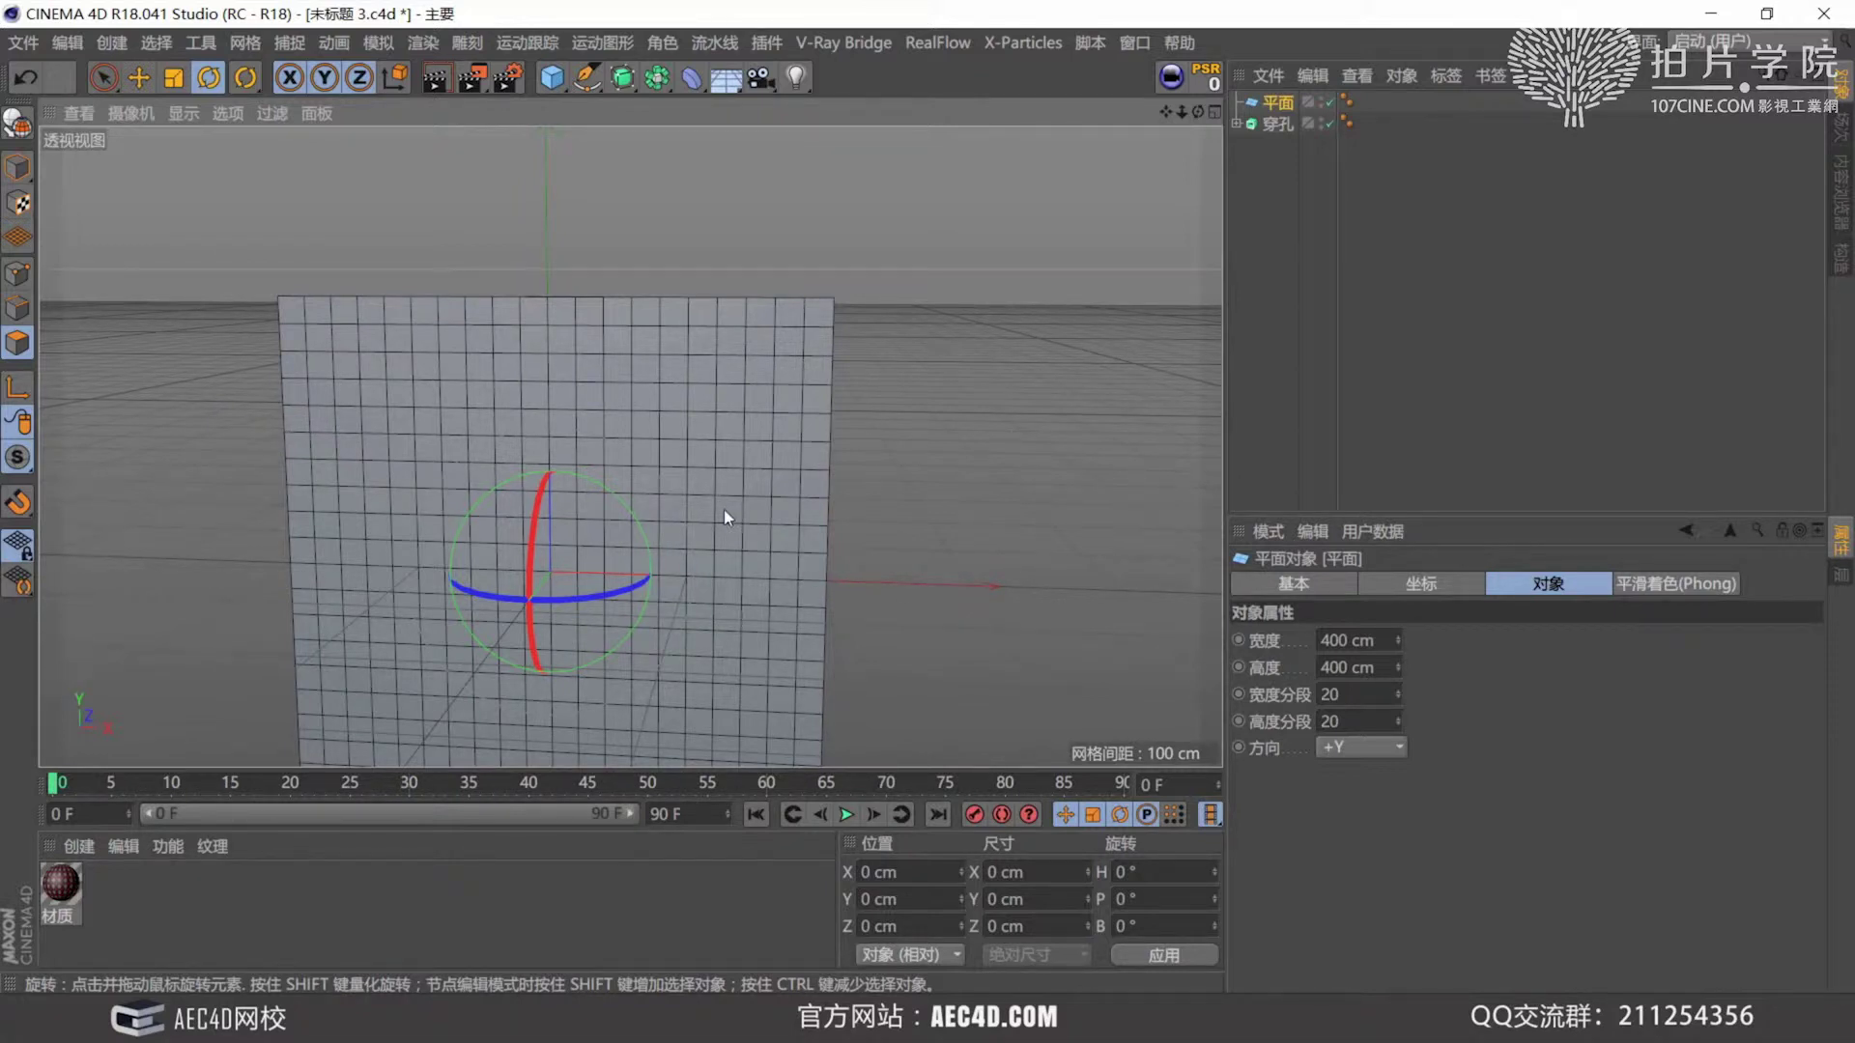
scroll(723, 508, "up", 3)
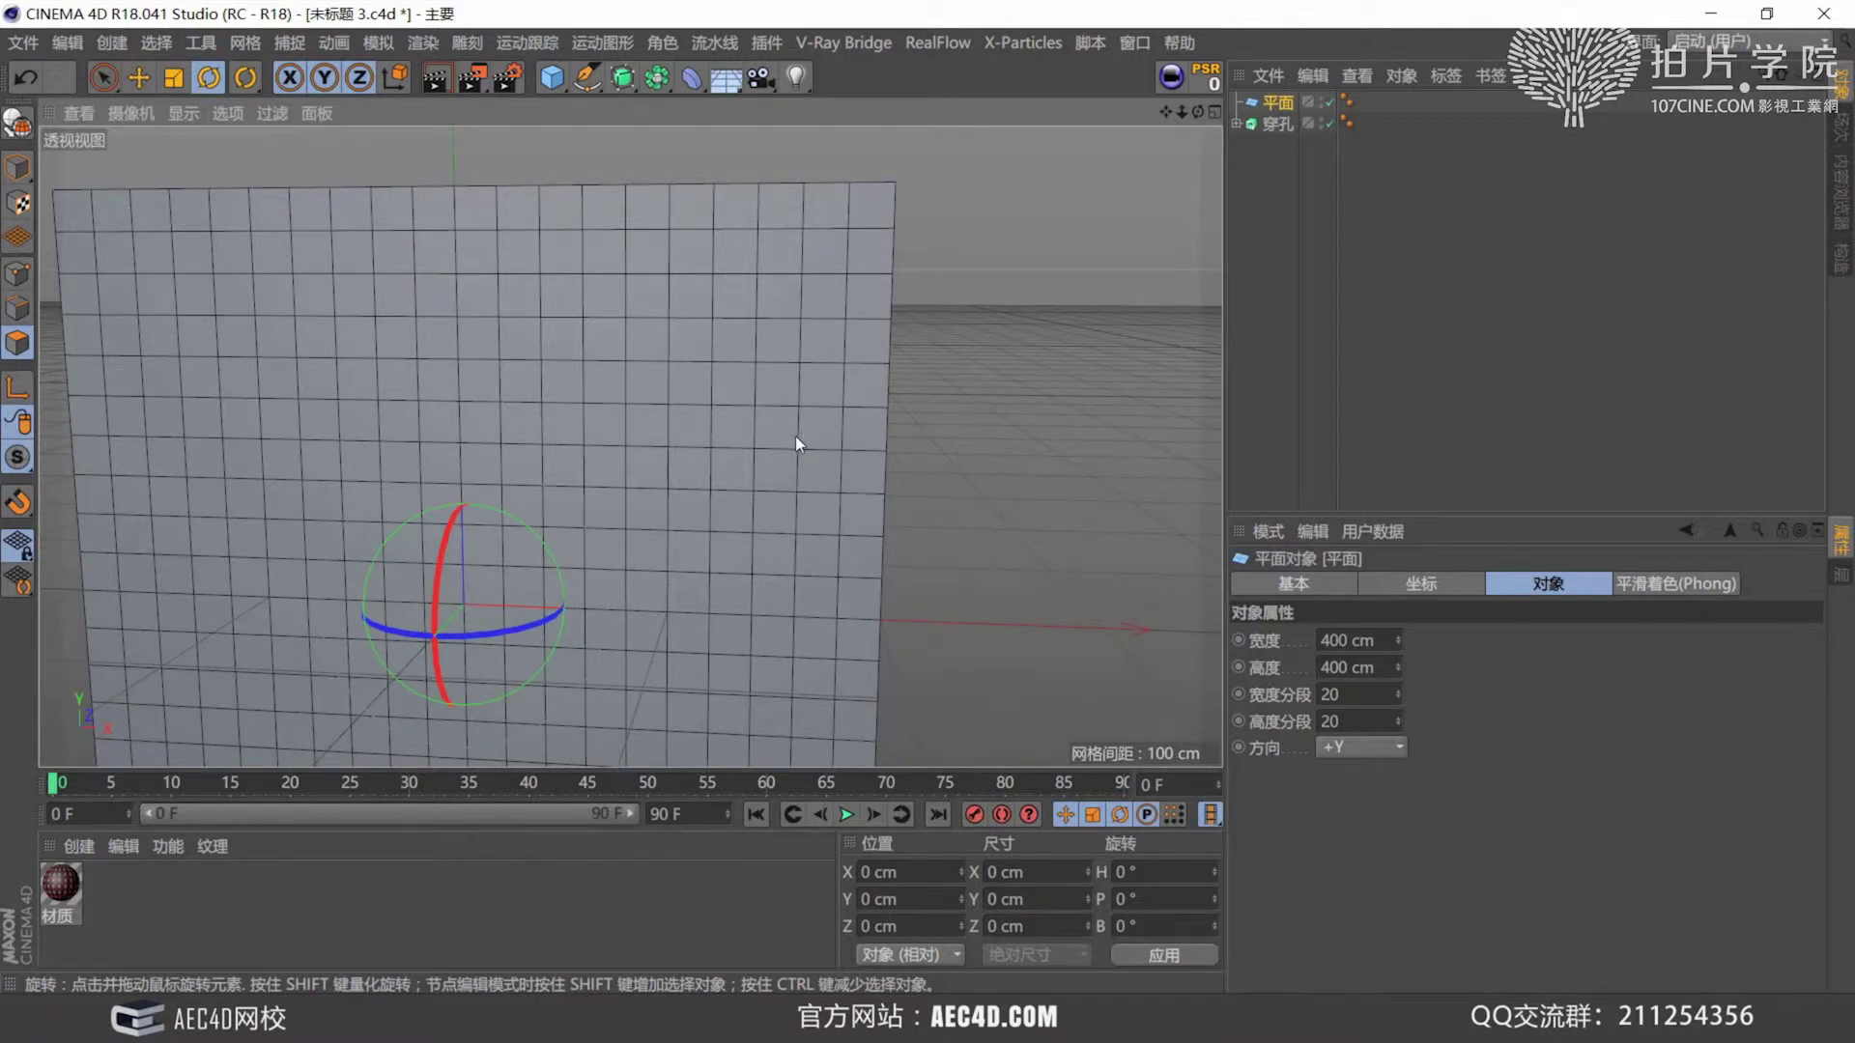
right_click_drag(797, 437, 739, 604, "alt")
middle_click_drag(629, 443, 174, 457, "alt")
right_click_drag(898, 411, 750, 537, "alt")
middle_click_drag(678, 446, 688, 527, "alt")
right_click_drag(740, 472, 824, 322, "alt")
scroll(763, 386, "up", 3)
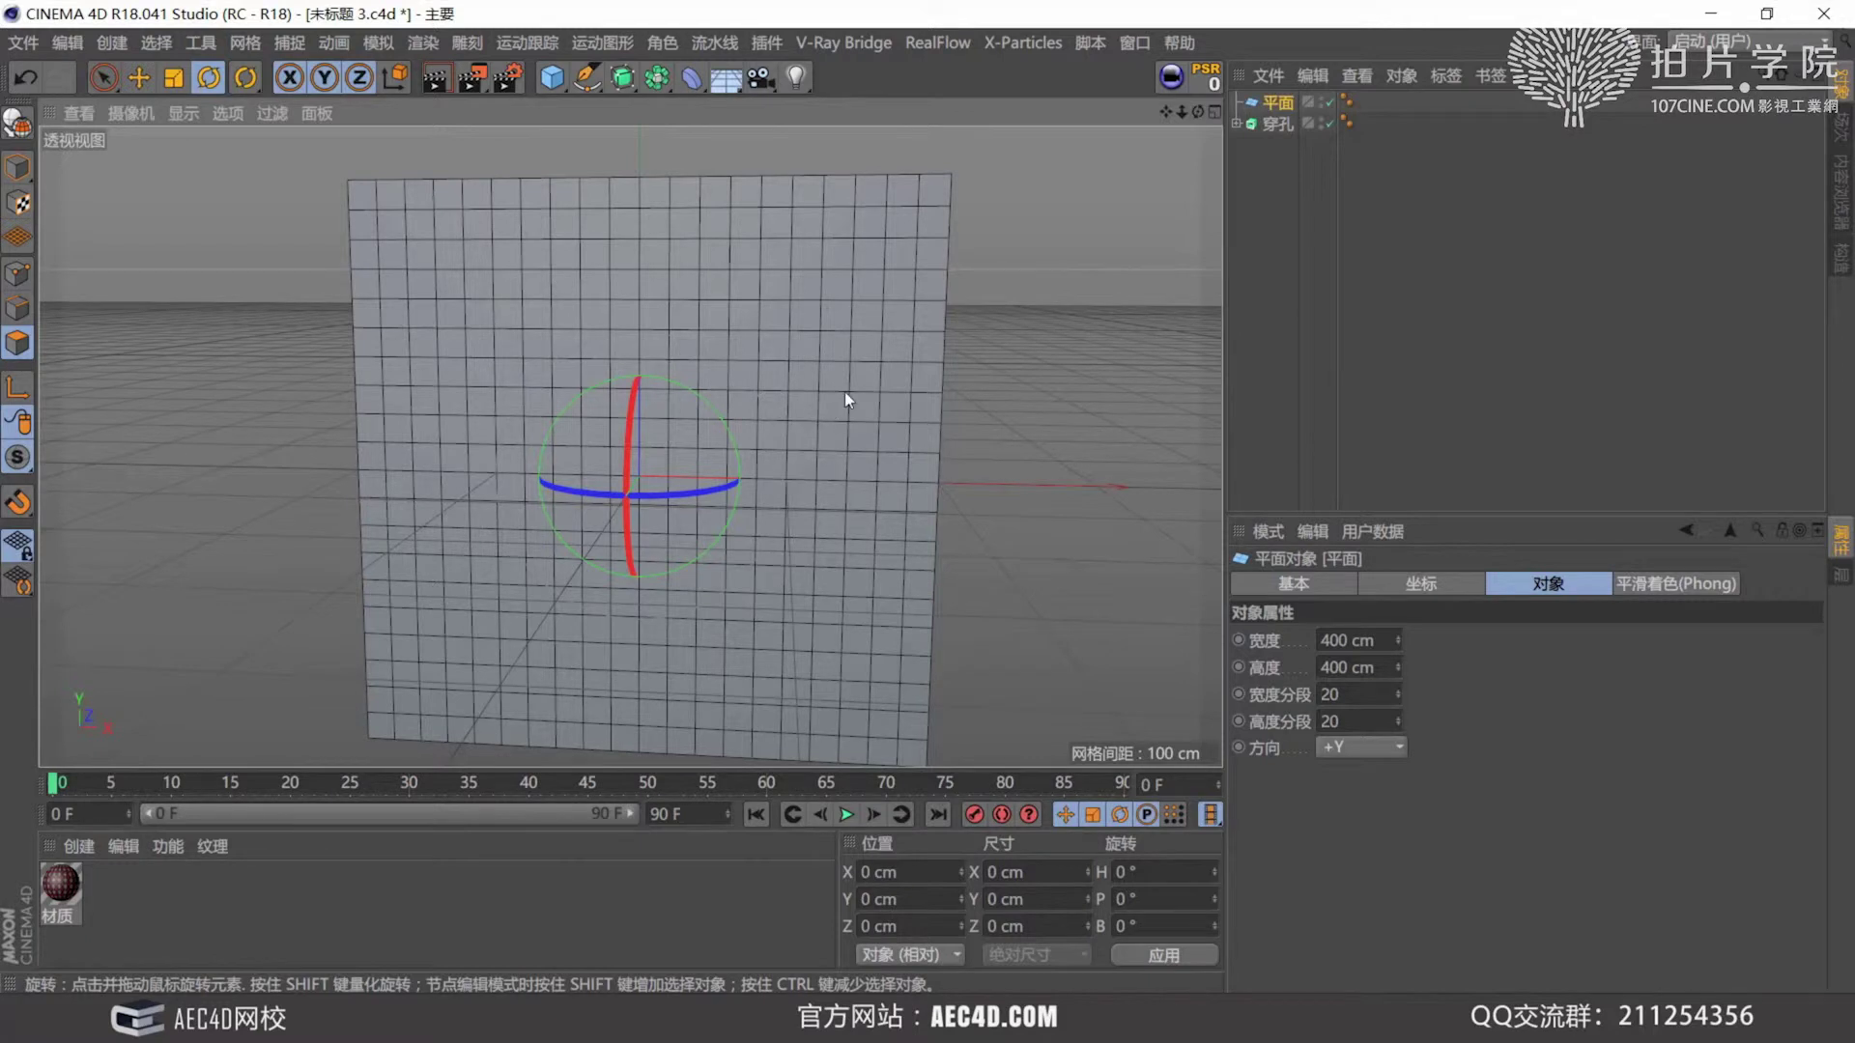
Add a polygon (多边形) primitive and rotate it upright, parallel to the plane.
left_click(552, 79)
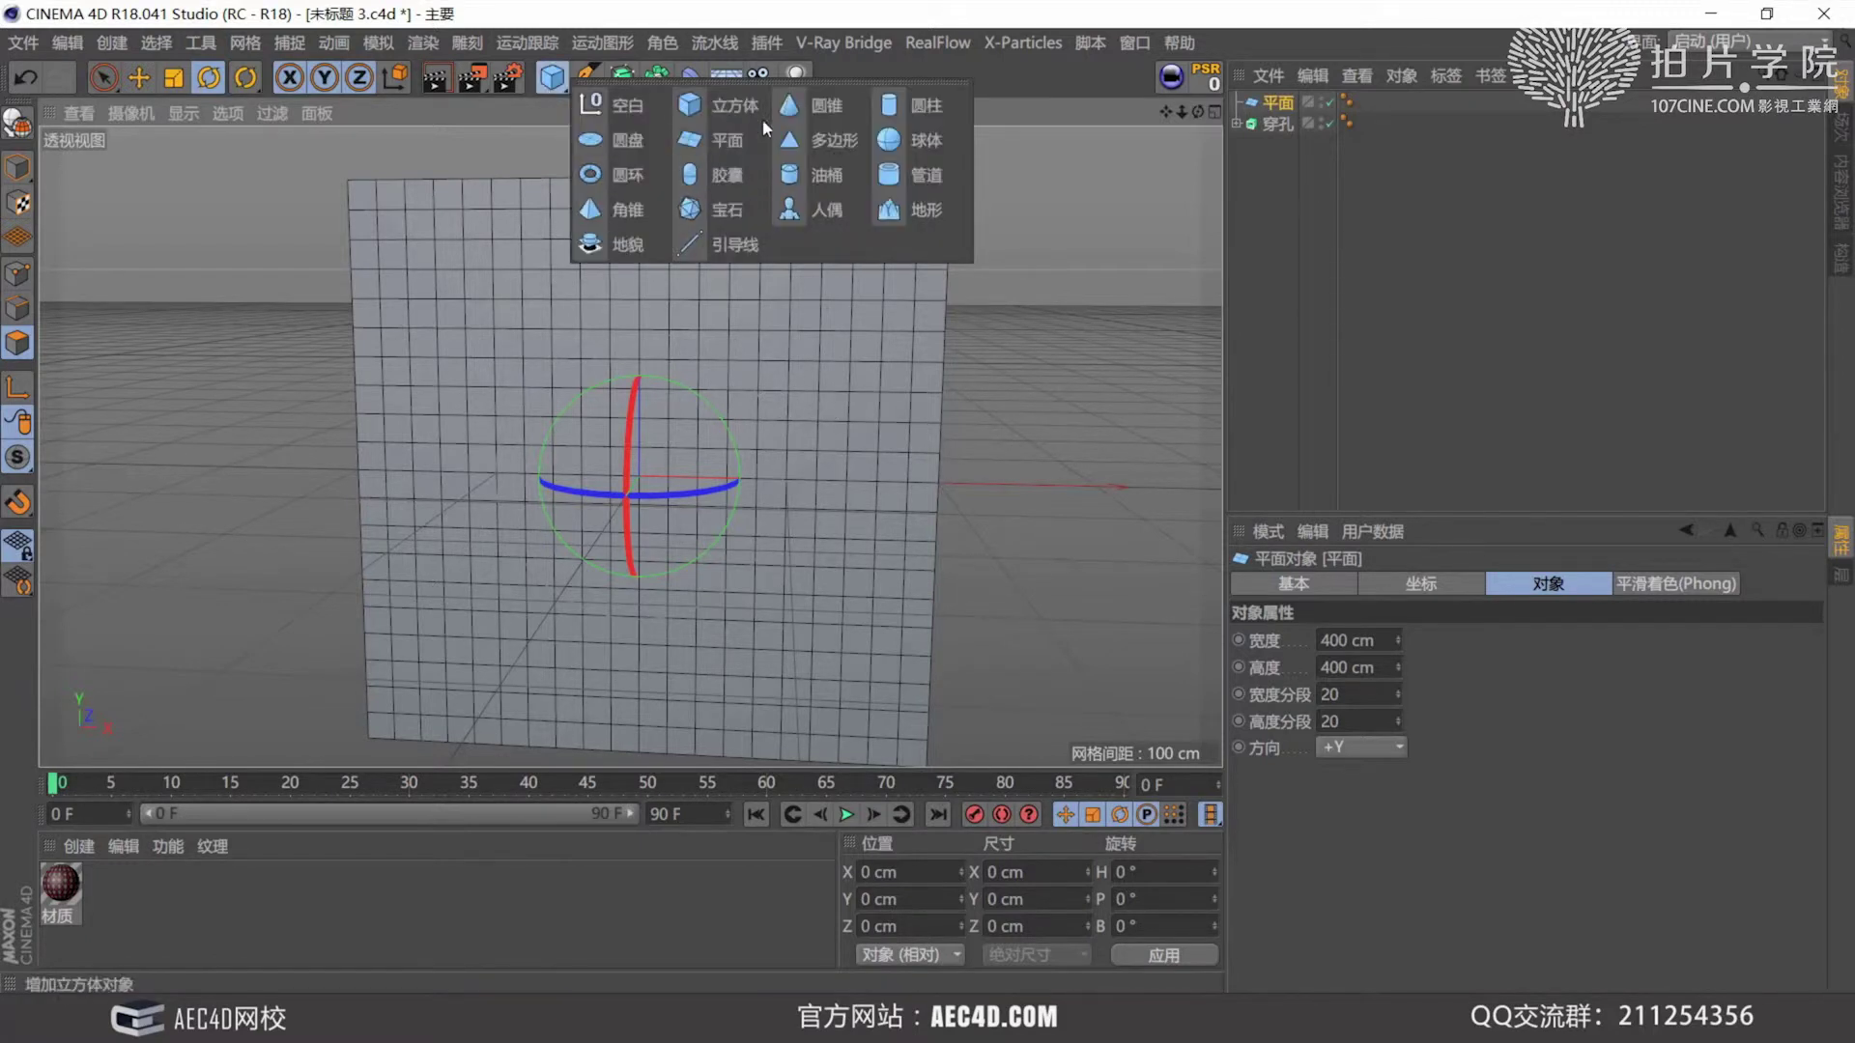
left_click(797, 136)
left_click_drag(628, 478, 677, 676)
key("e")
key("shift")
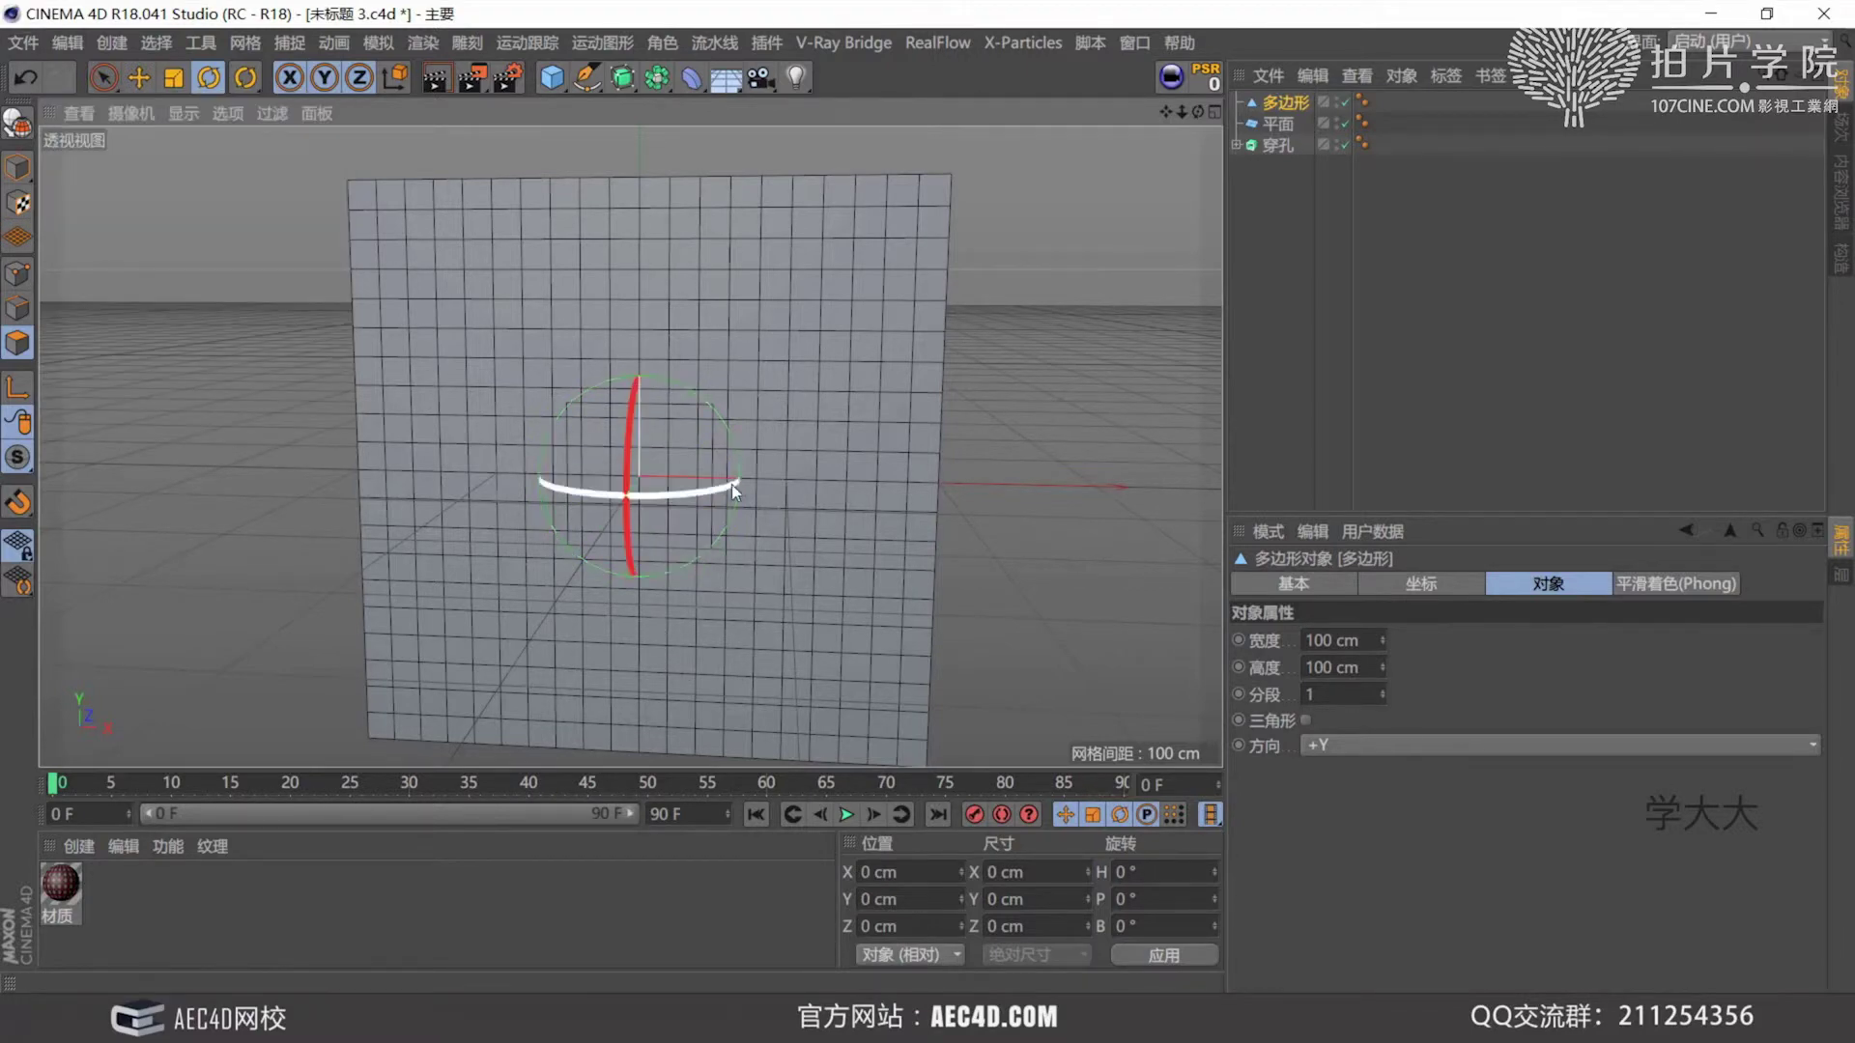
Move the polygon primitive along its X axis until it stands clear beside the plane.
key("e")
left_click_drag(748, 475, 340, 479)
middle_click_drag(537, 389, 869, 414, "alt")
scroll(593, 467, "up", 4)
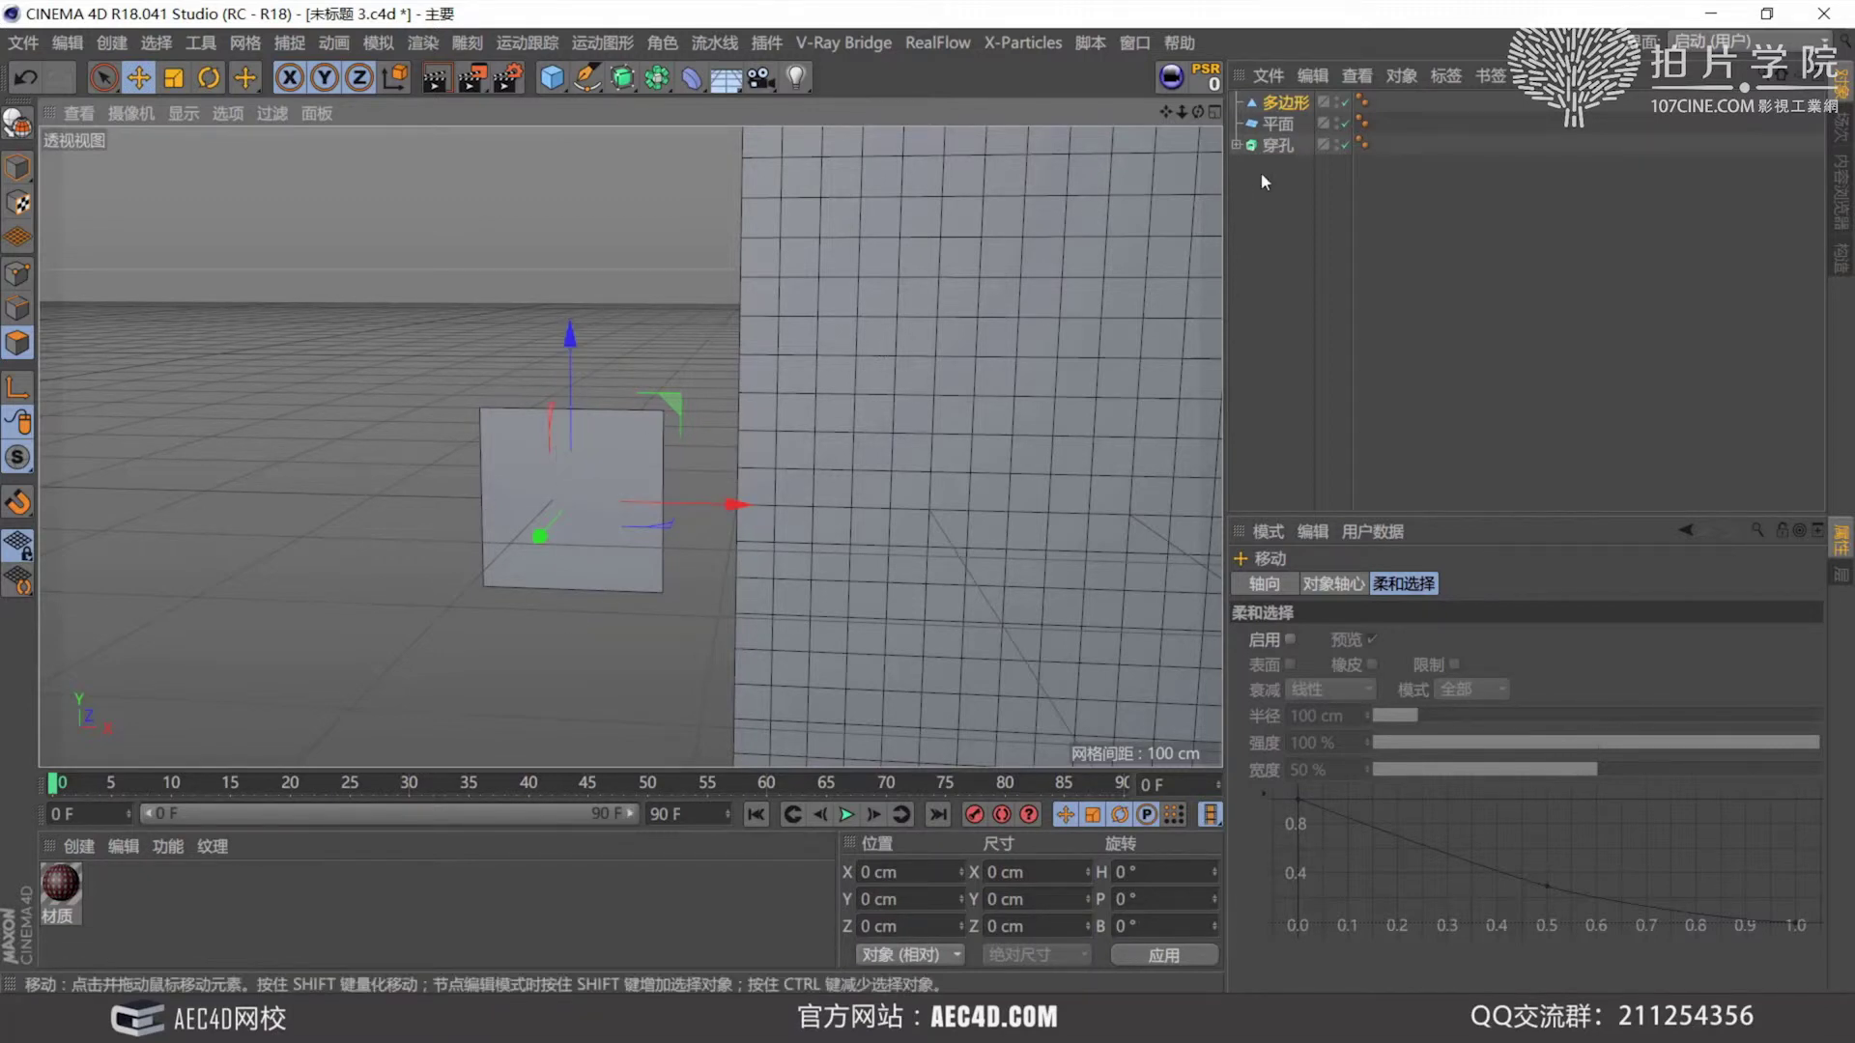
Turn on the triangle (三角形) option for the polygon primitive and compare its shape with the plane's quads.
left_click(1279, 123)
left_click(1291, 102)
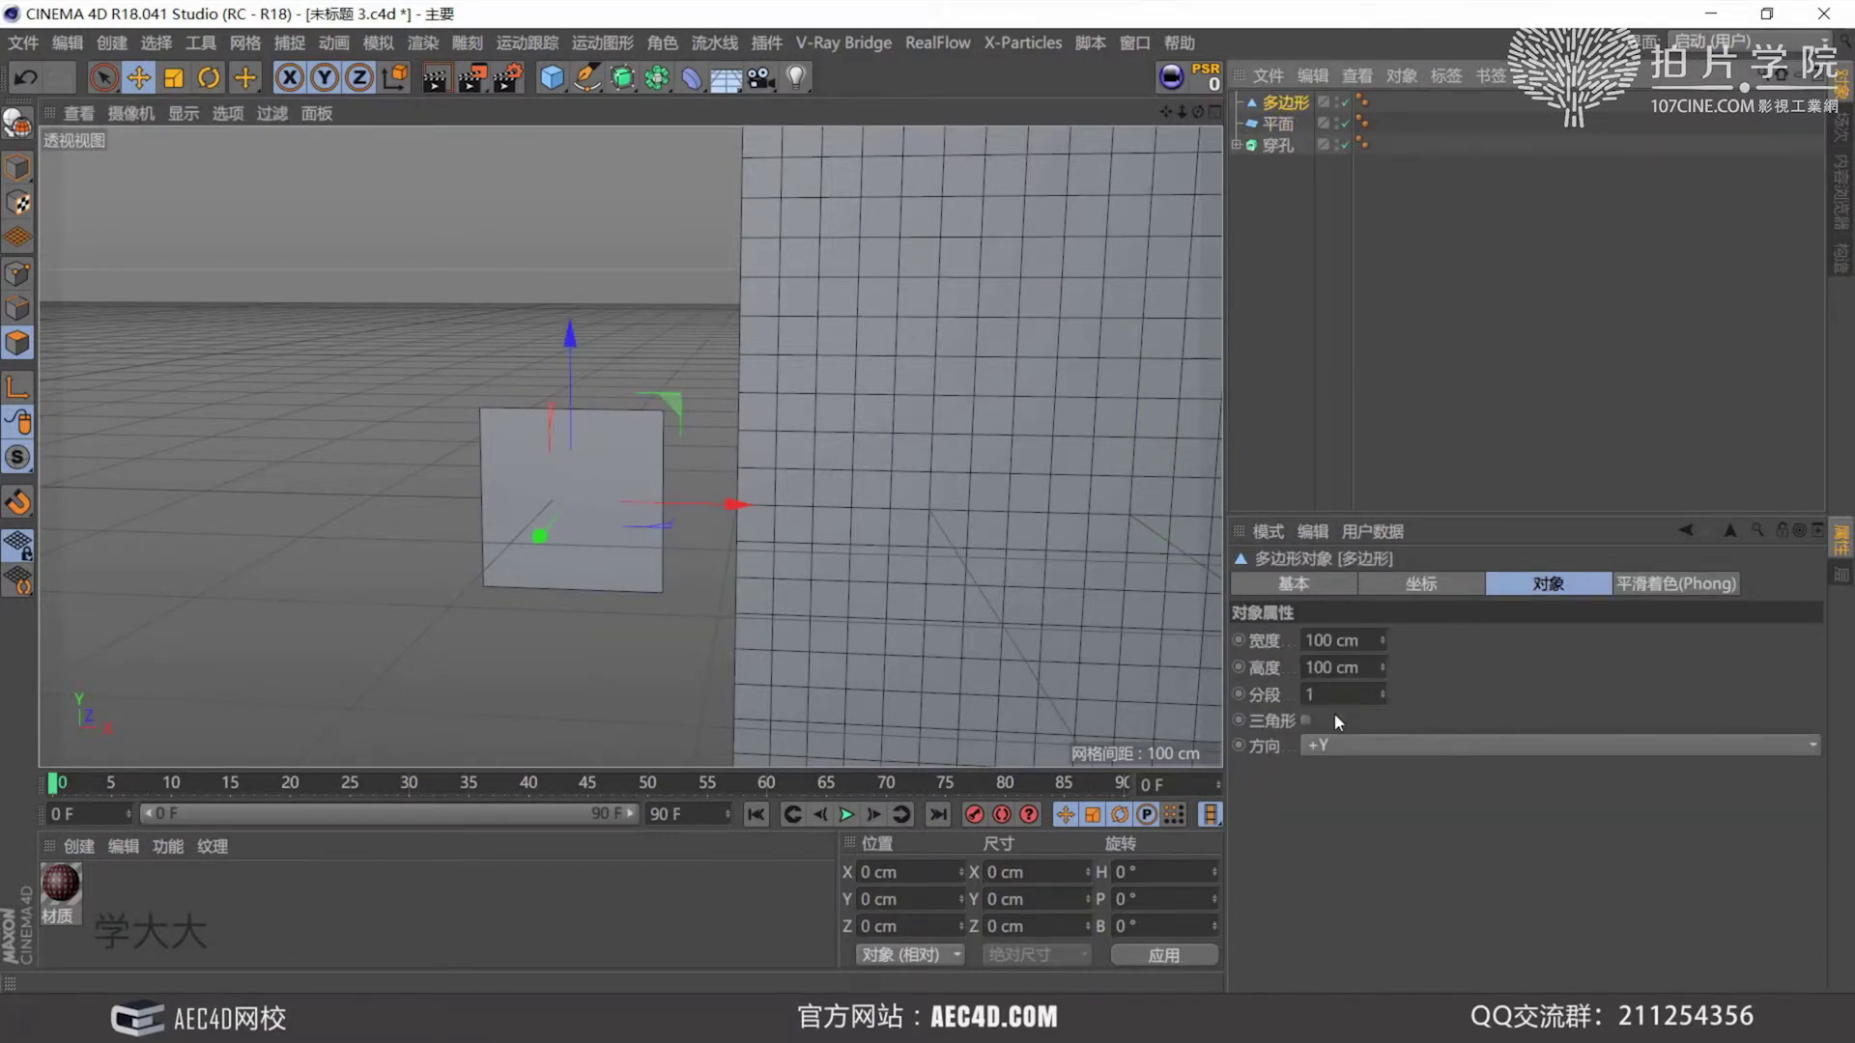
left_click(1306, 720)
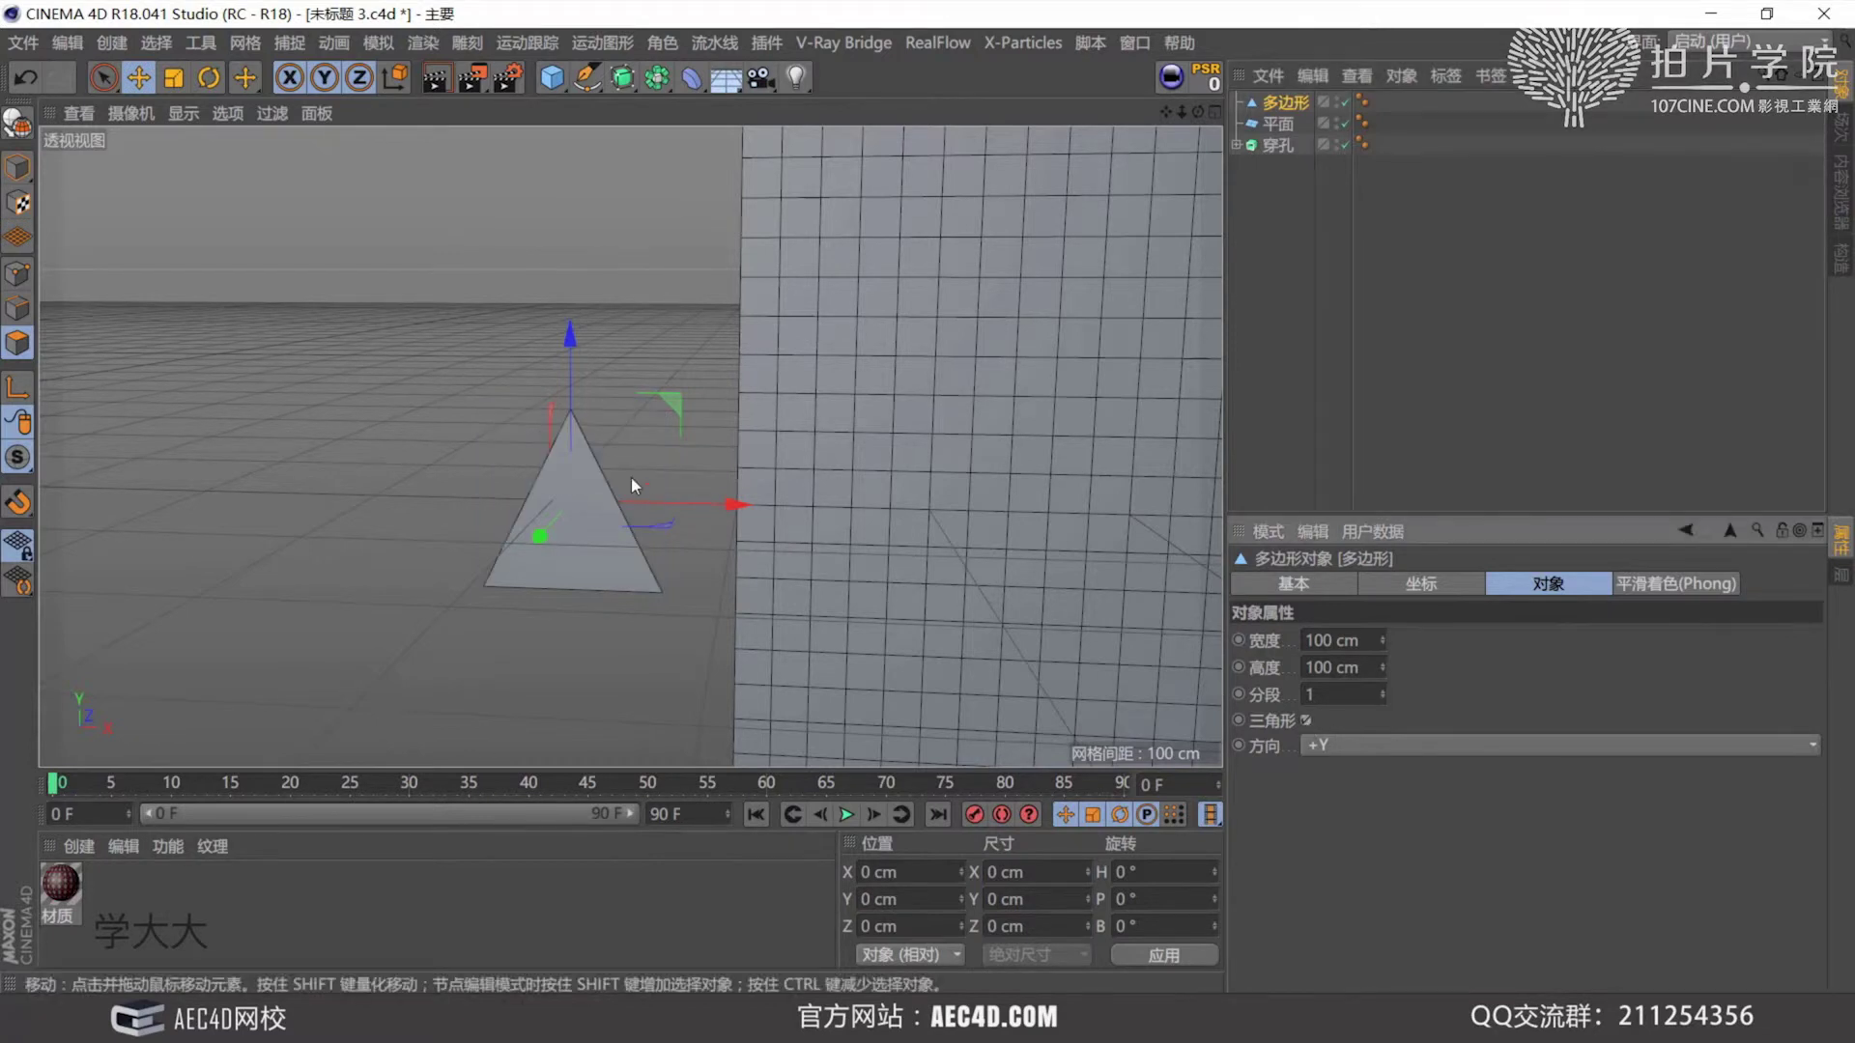
middle_click_drag(629, 478, 486, 532, "alt")
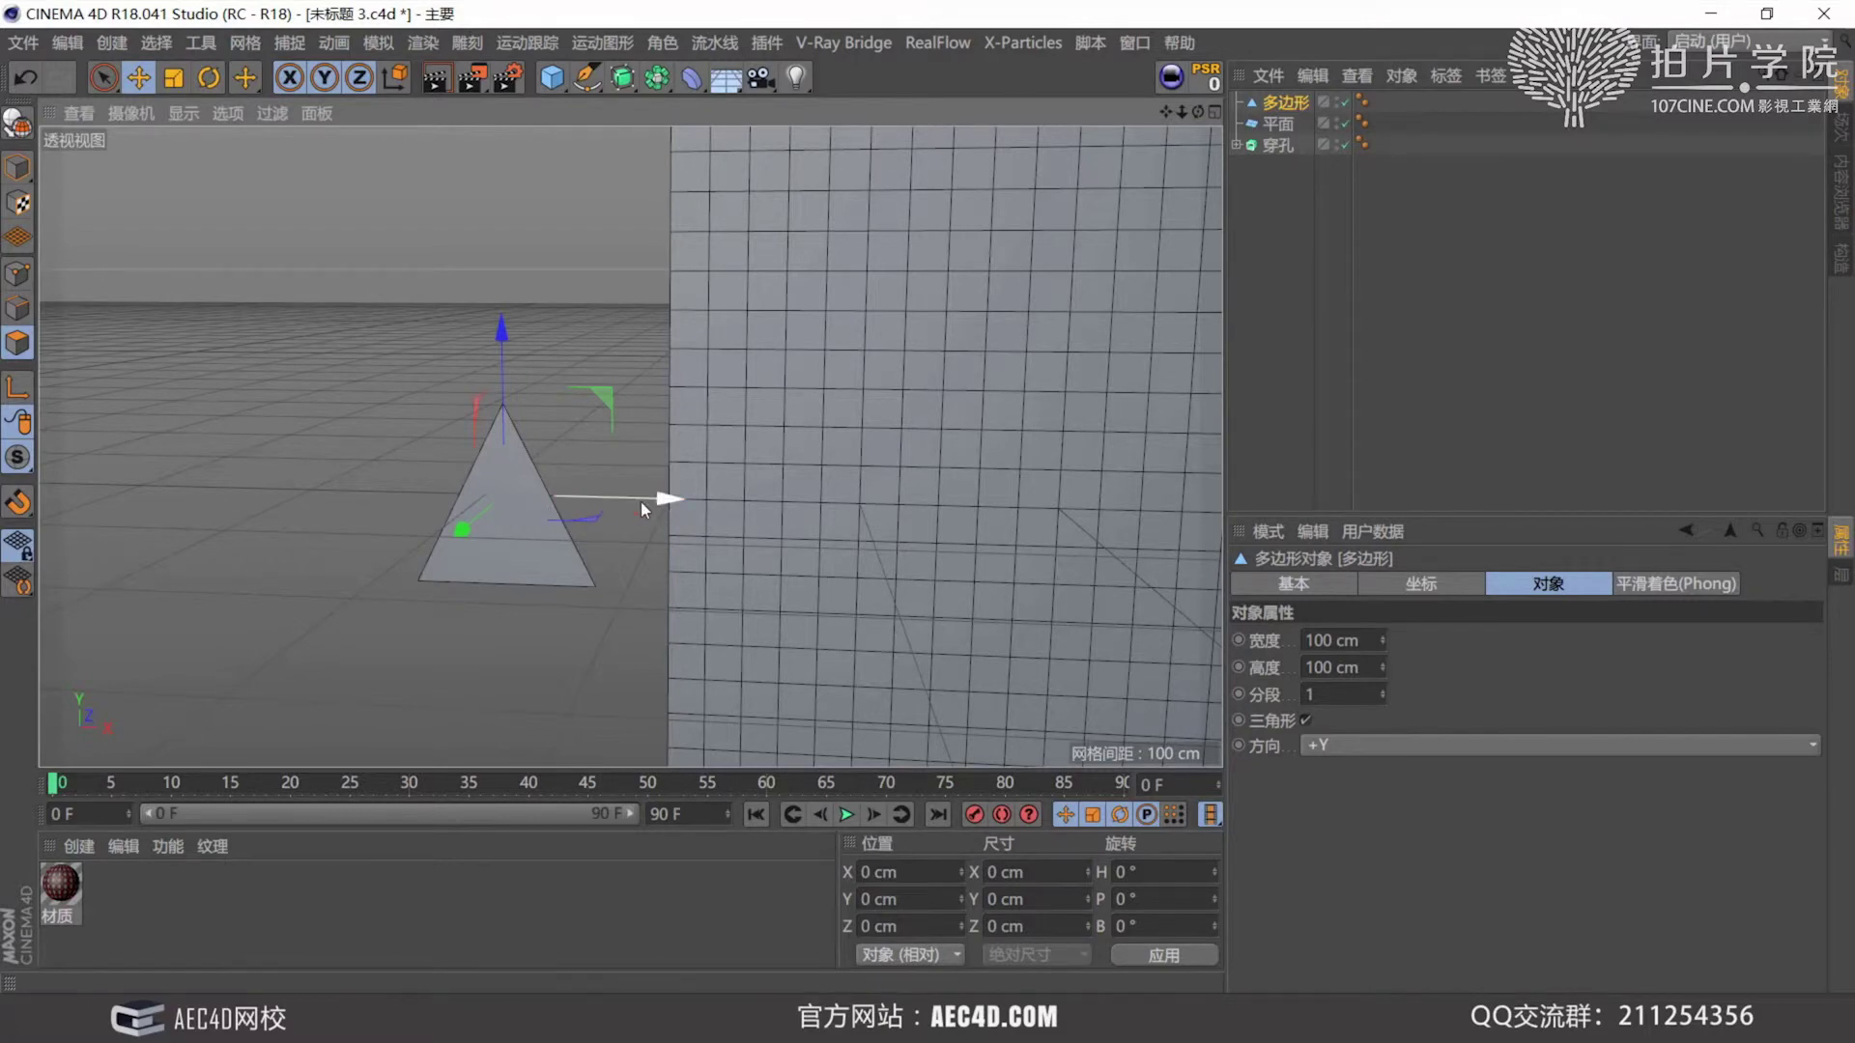
Try converting the 穿孔 extrude into an editable polygon object, select its front cap face, and undo the conversion.
middle_click_drag(1167, 401, 949, 427, "alt")
right_click_drag(949, 427, 536, 481, "alt")
middle_click_drag(536, 481, 186, 471, "alt")
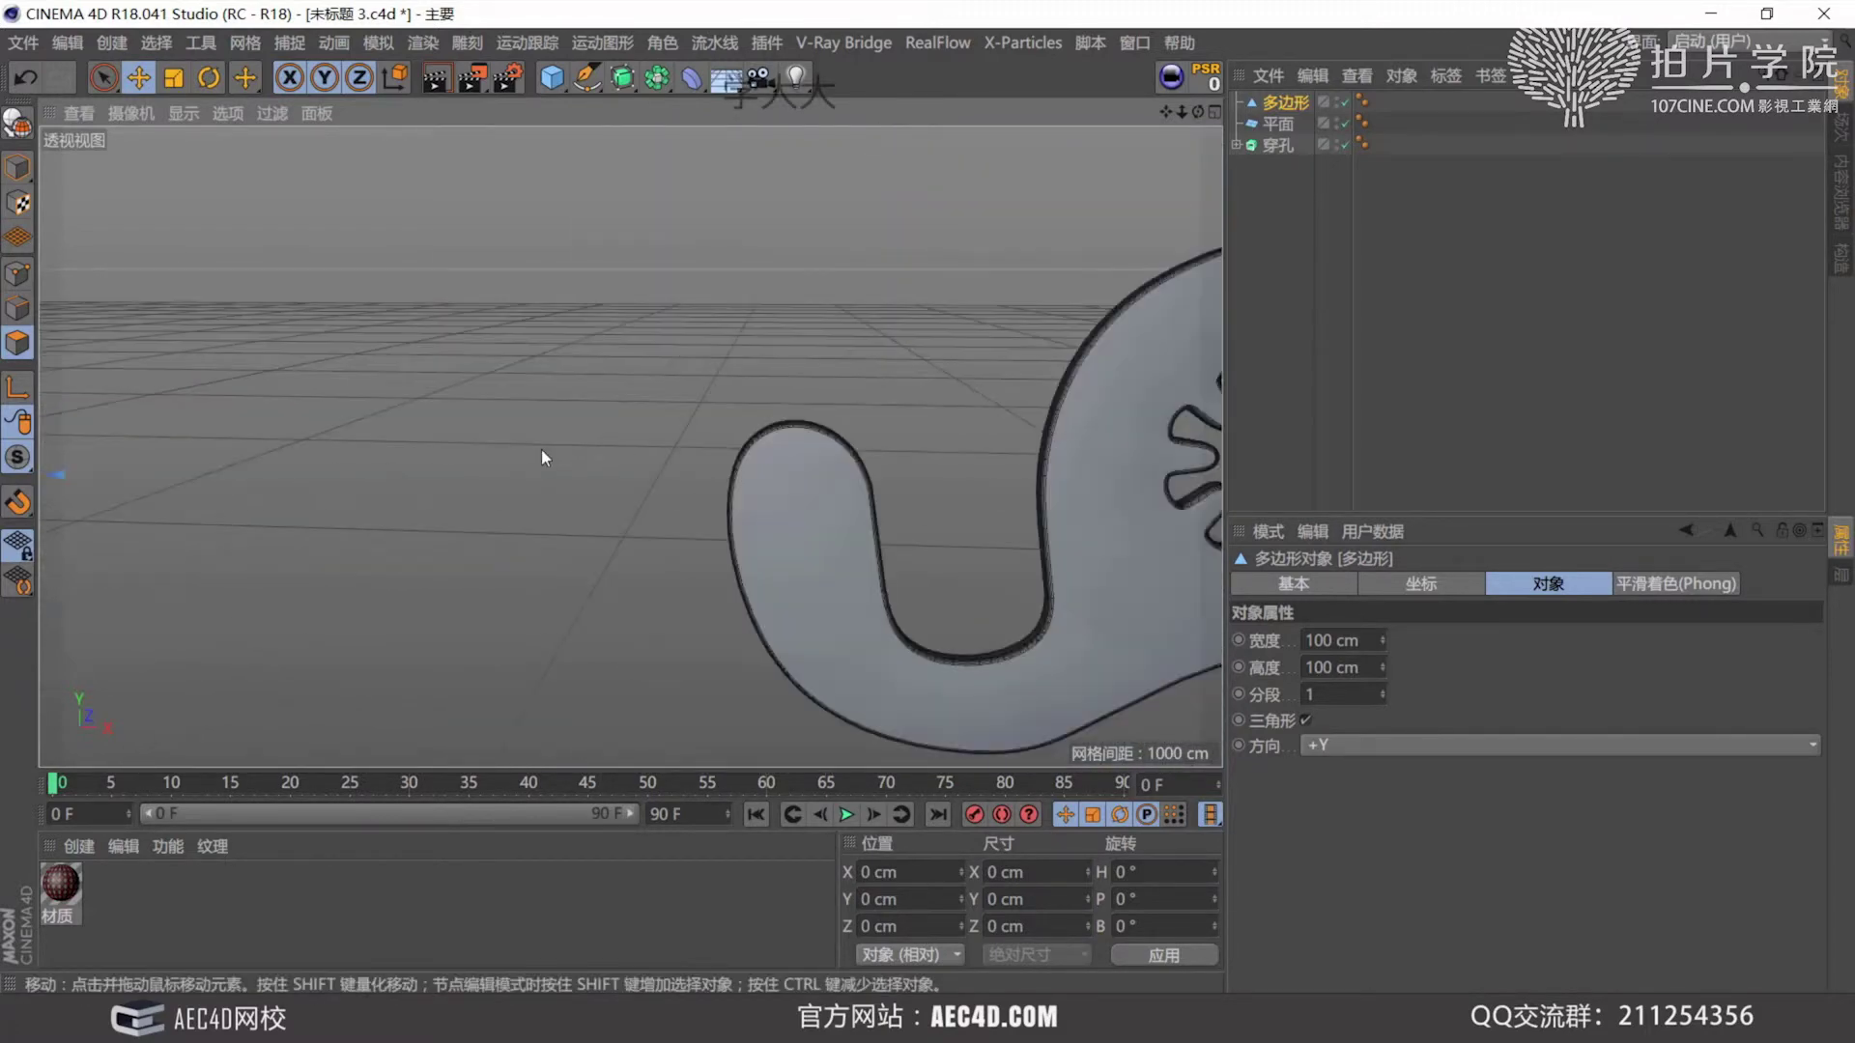
left_click_drag(541, 449, 887, 287, "alt")
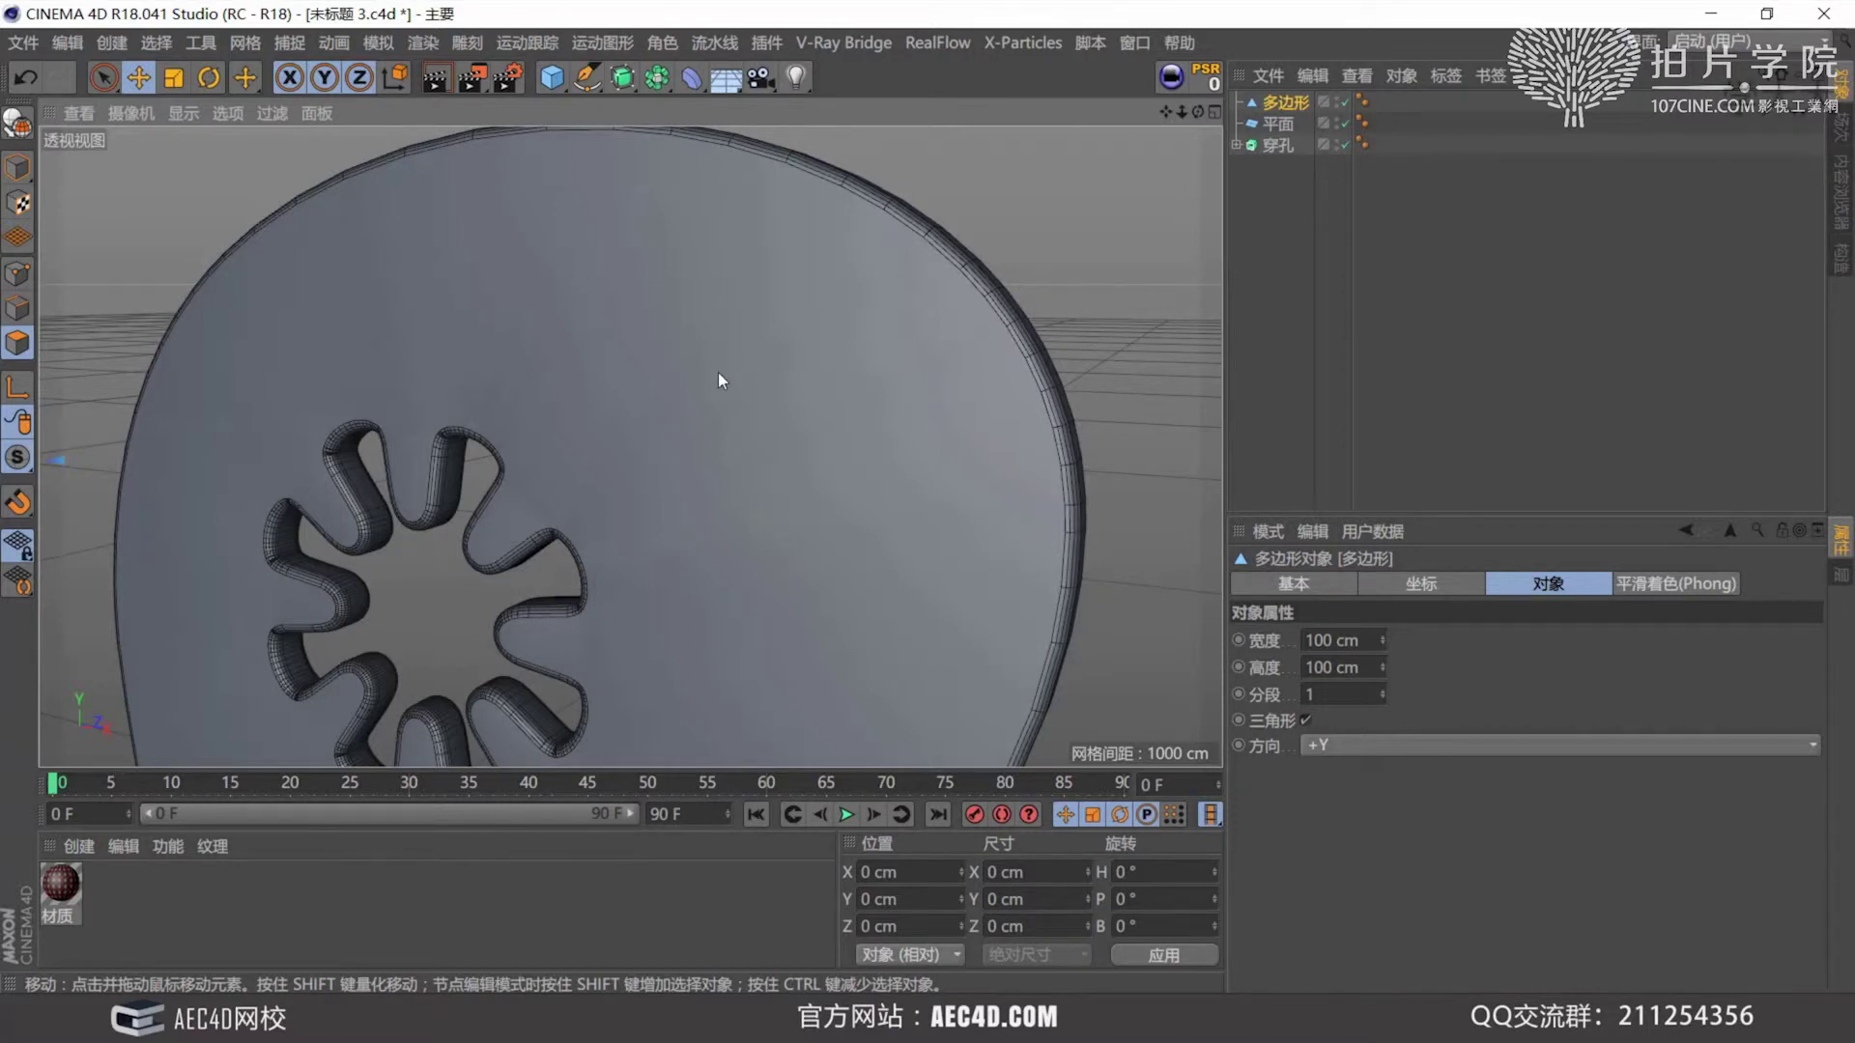
right_click_drag(717, 373, 686, 472, "alt")
middle_click_drag(686, 472, 707, 427, "alt")
mouse_move(756, 386)
right_mouse_down("alt")
mouse_move(779, 367)
mouse_move(783, 391)
right_mouse_up("alt")
left_click(1277, 145)
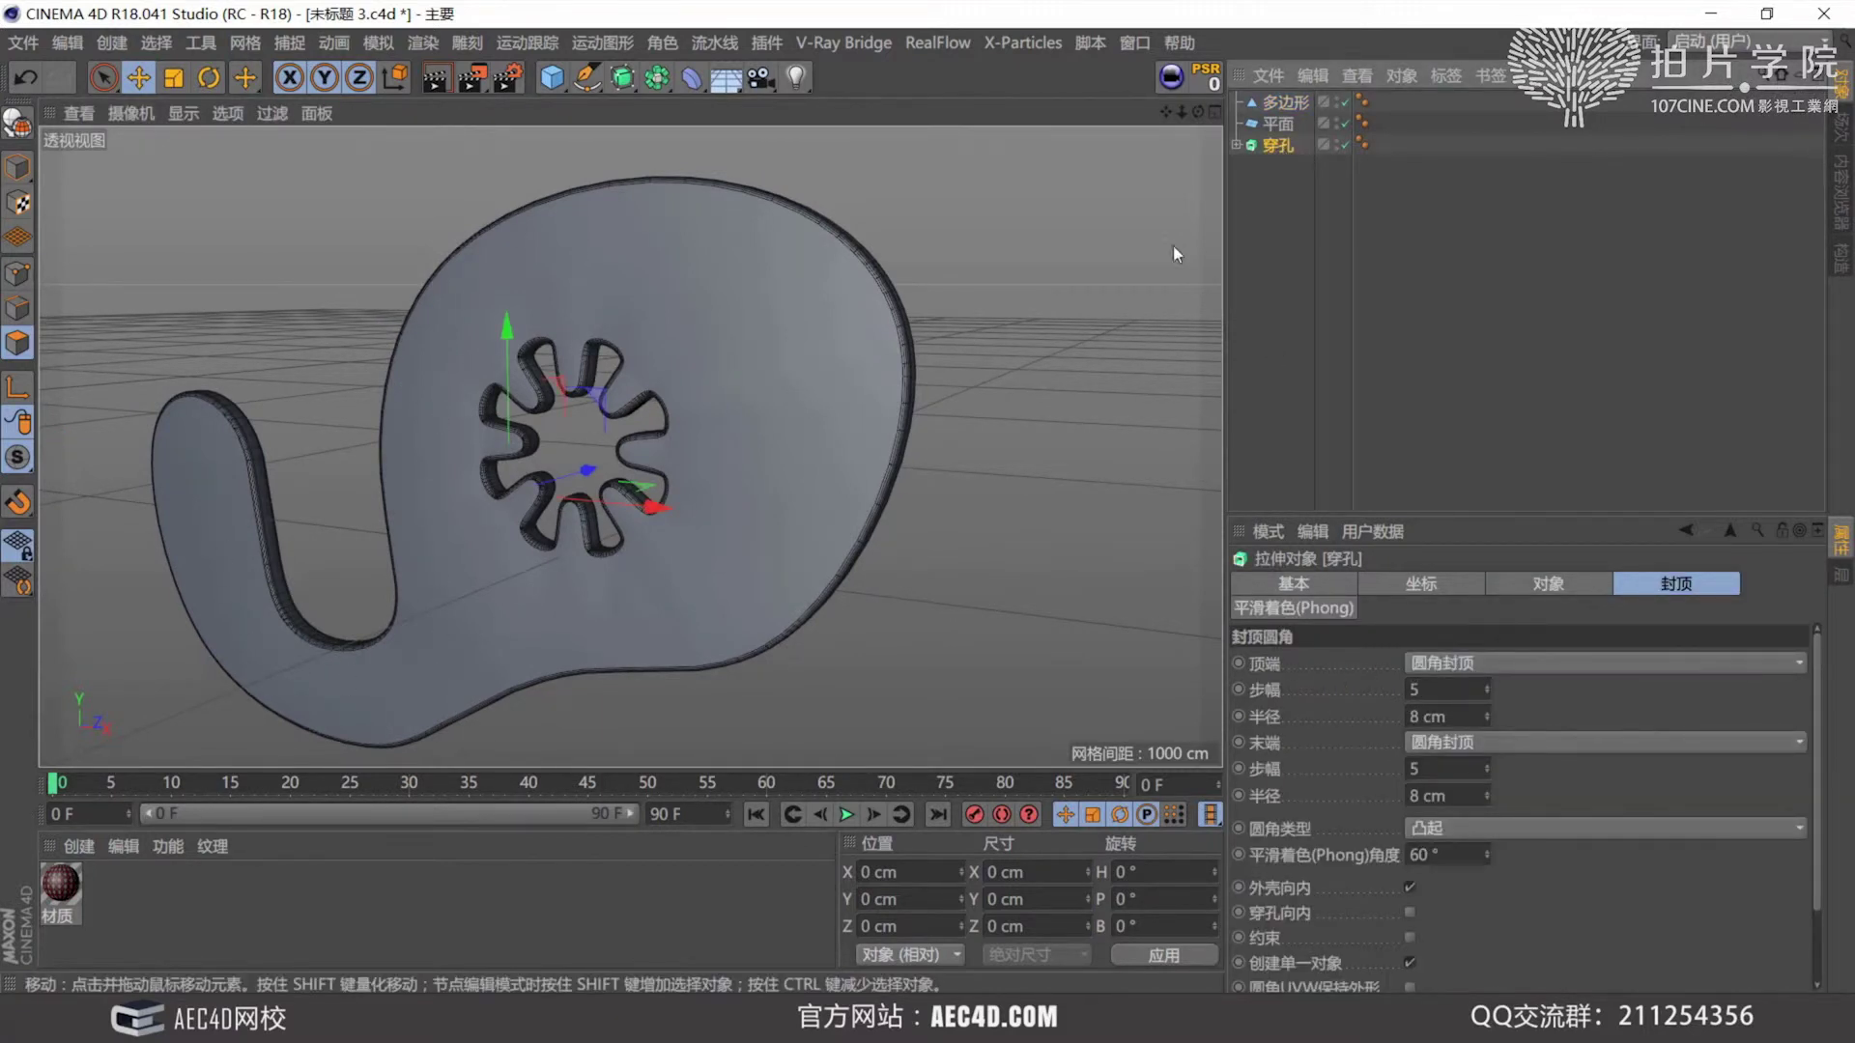
key("c")
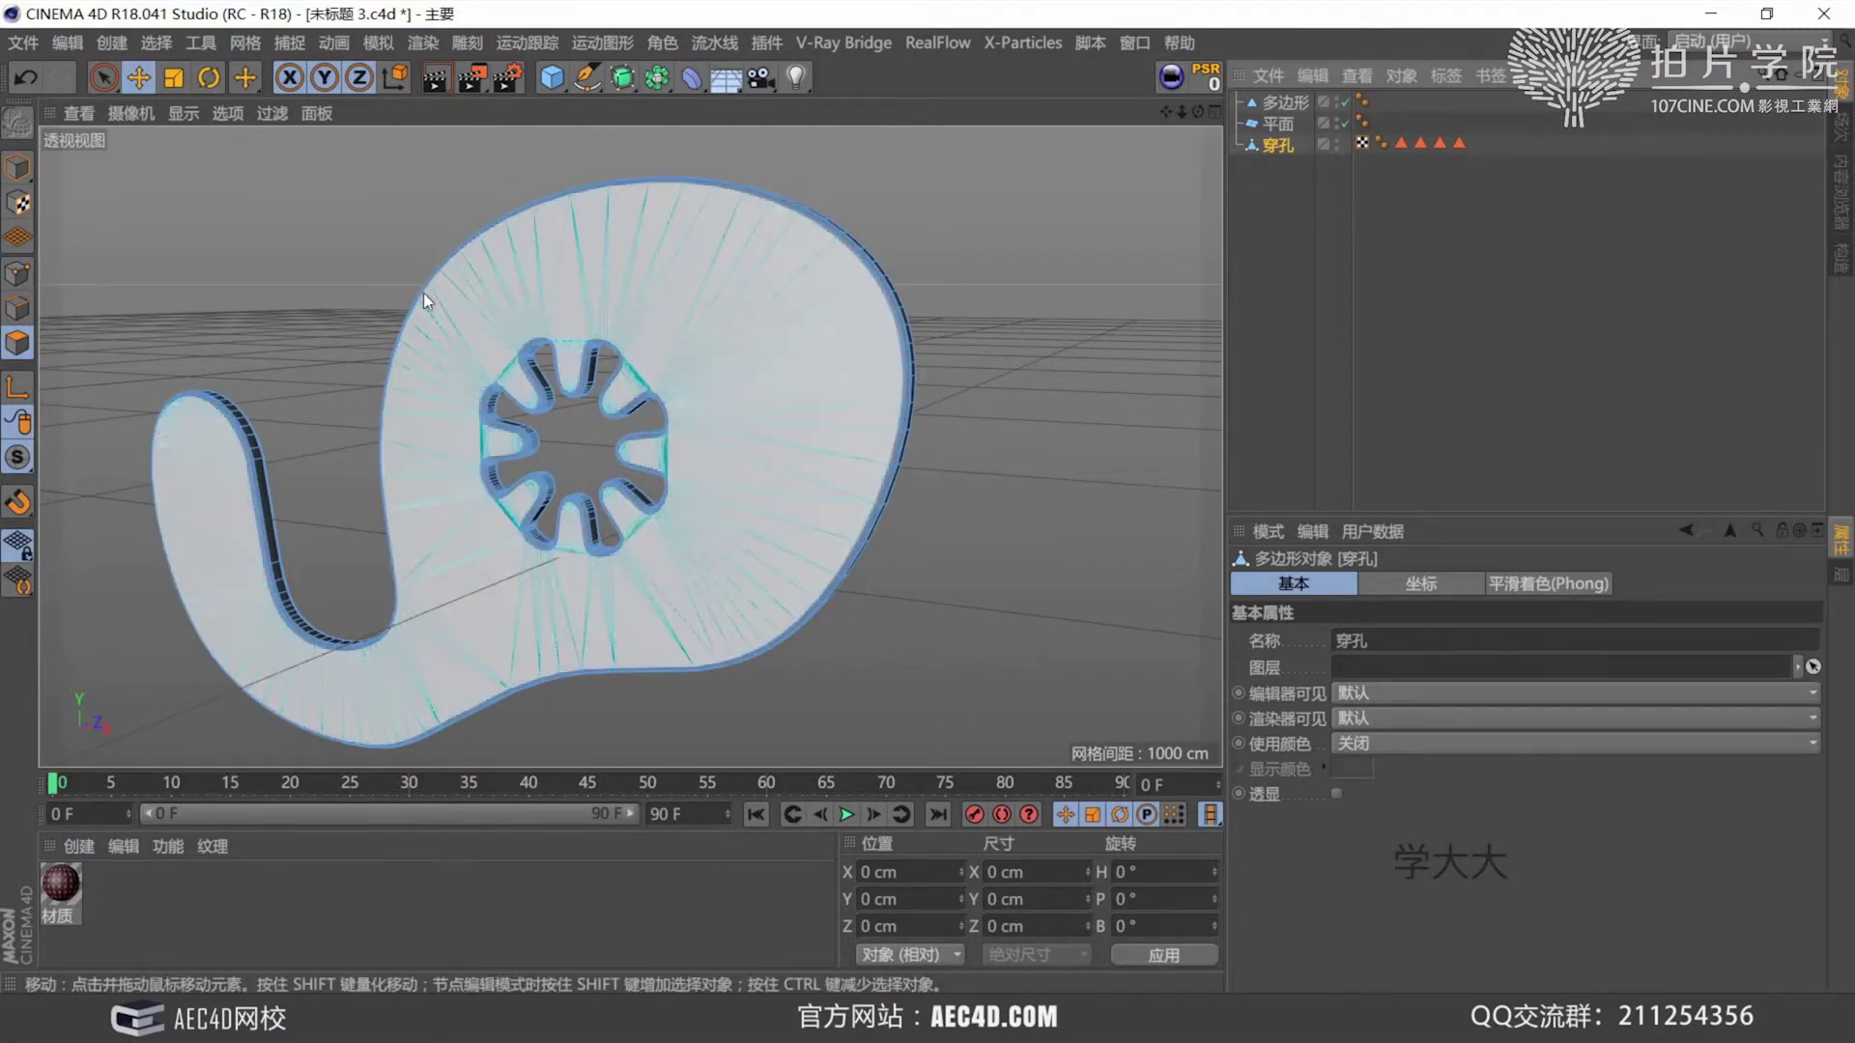
left_click(206, 534)
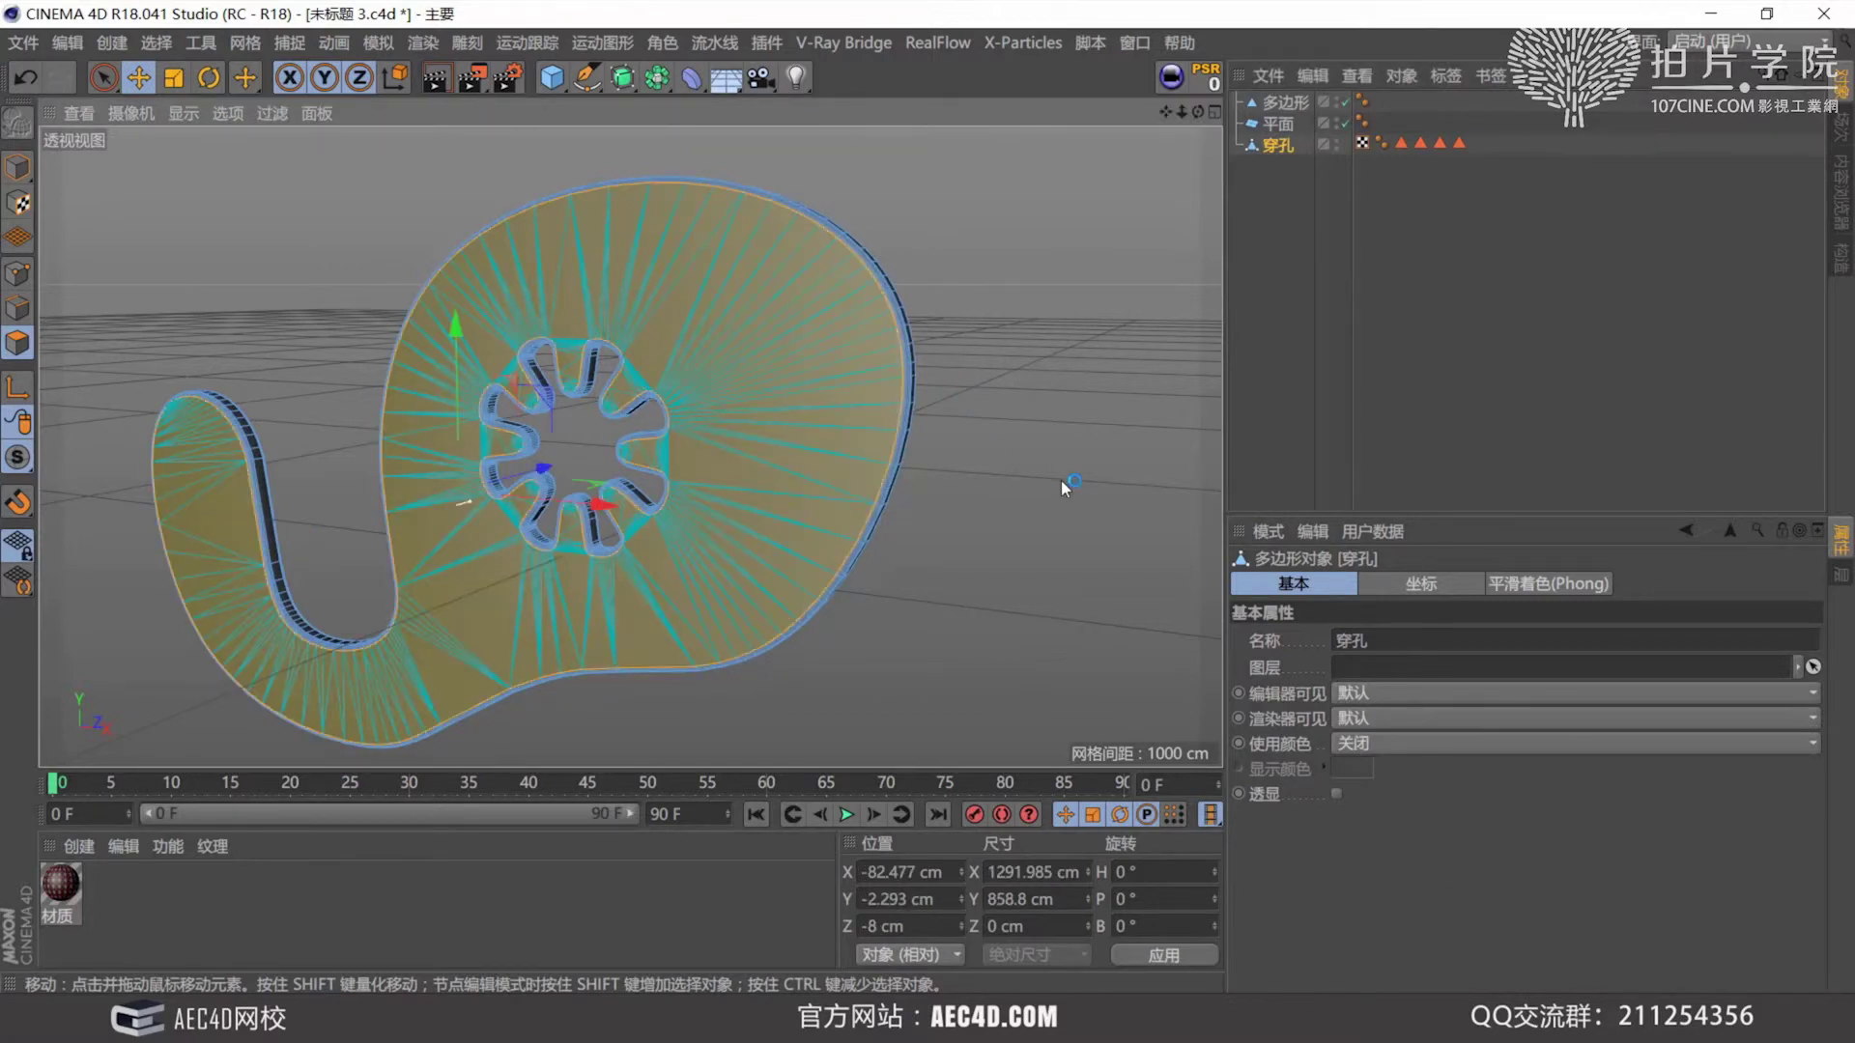
key("ctrl+z")
key("ctrl+z")
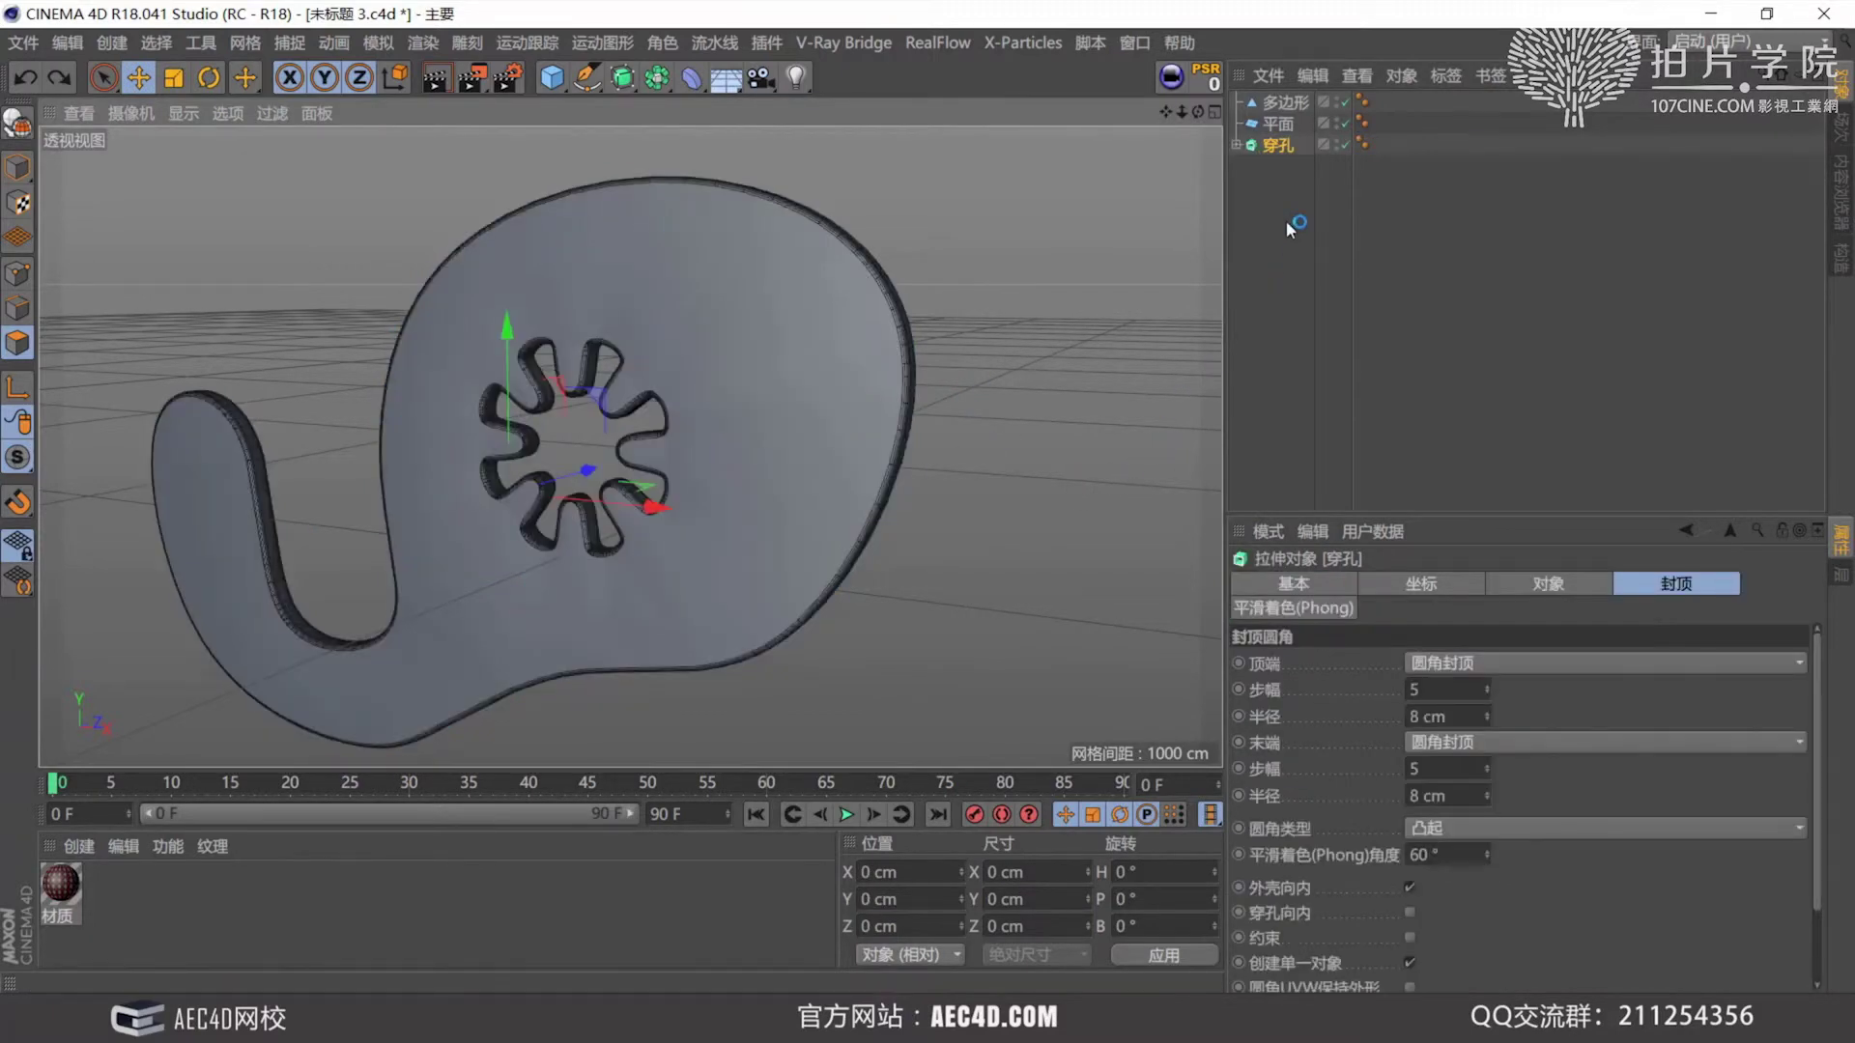
Set the cap type (类型) of the 穿孔 extrude to quadrangles (四边形).
left_click(1279, 146)
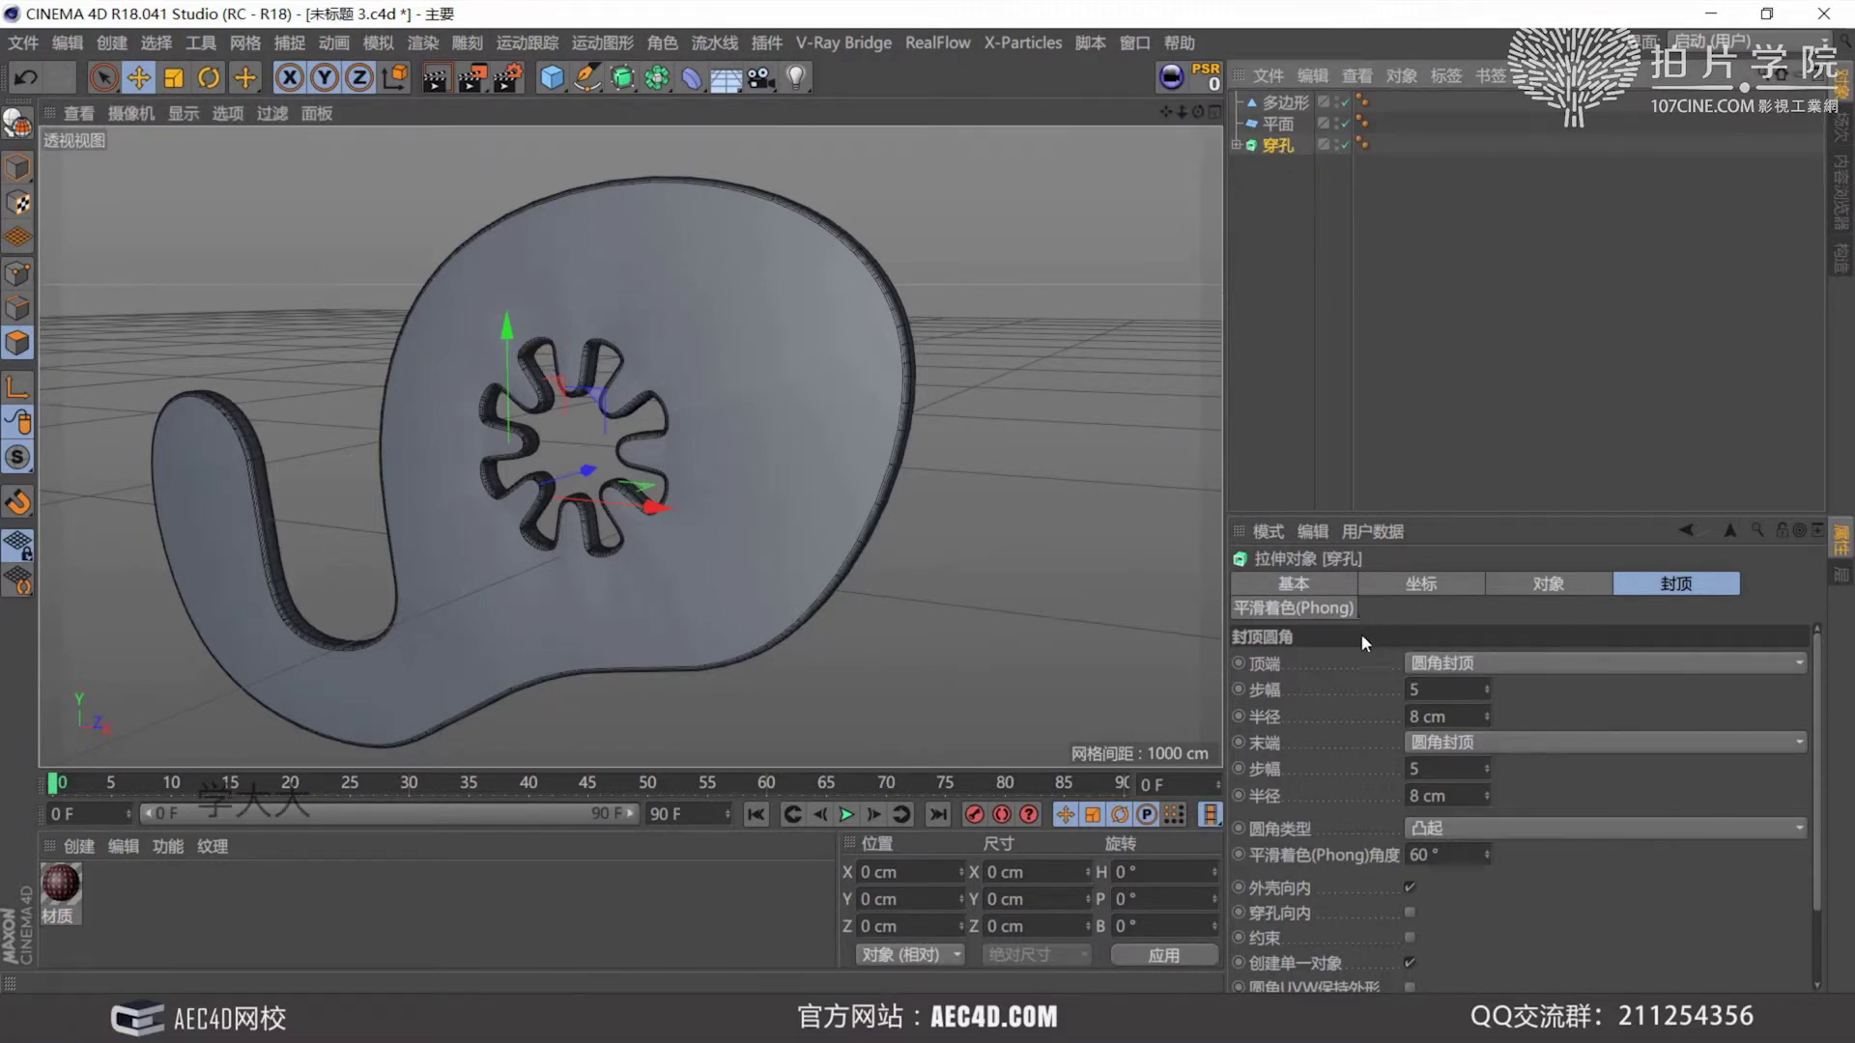
scroll(1360, 676, "down", 3)
left_click(1448, 927)
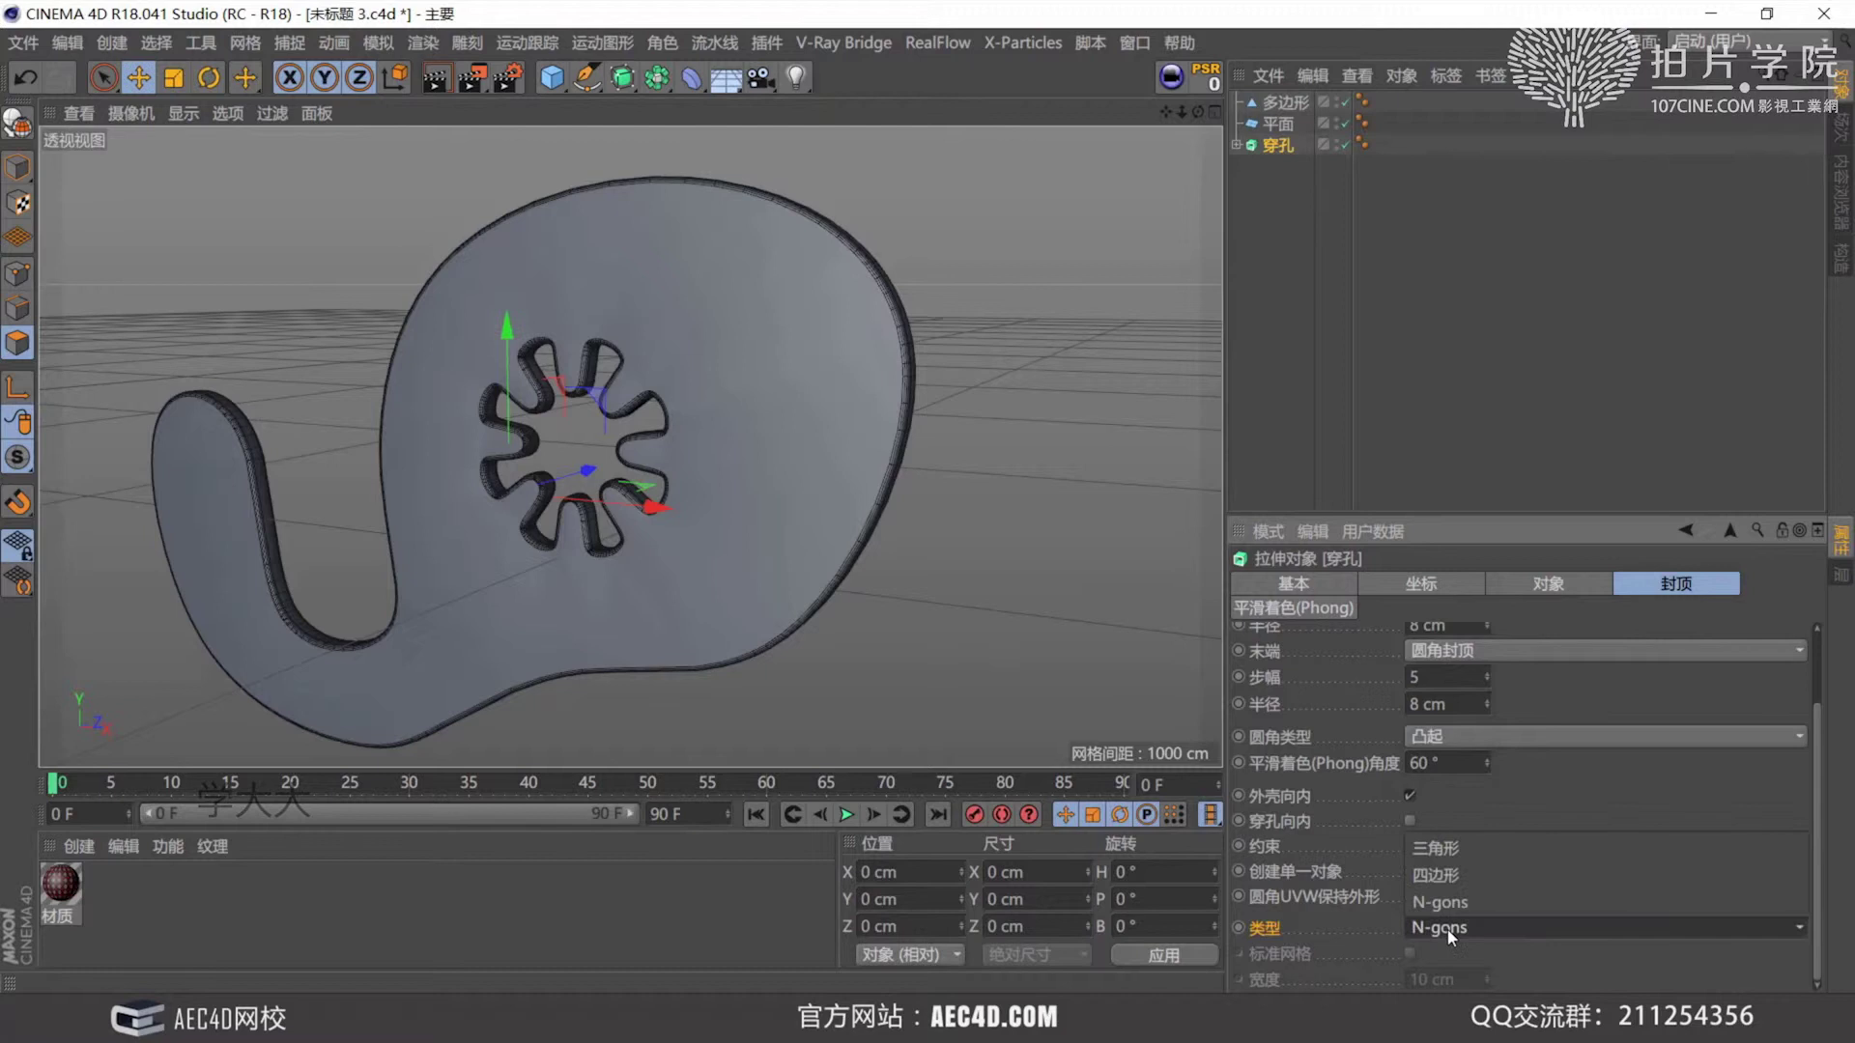
left_click(1452, 876)
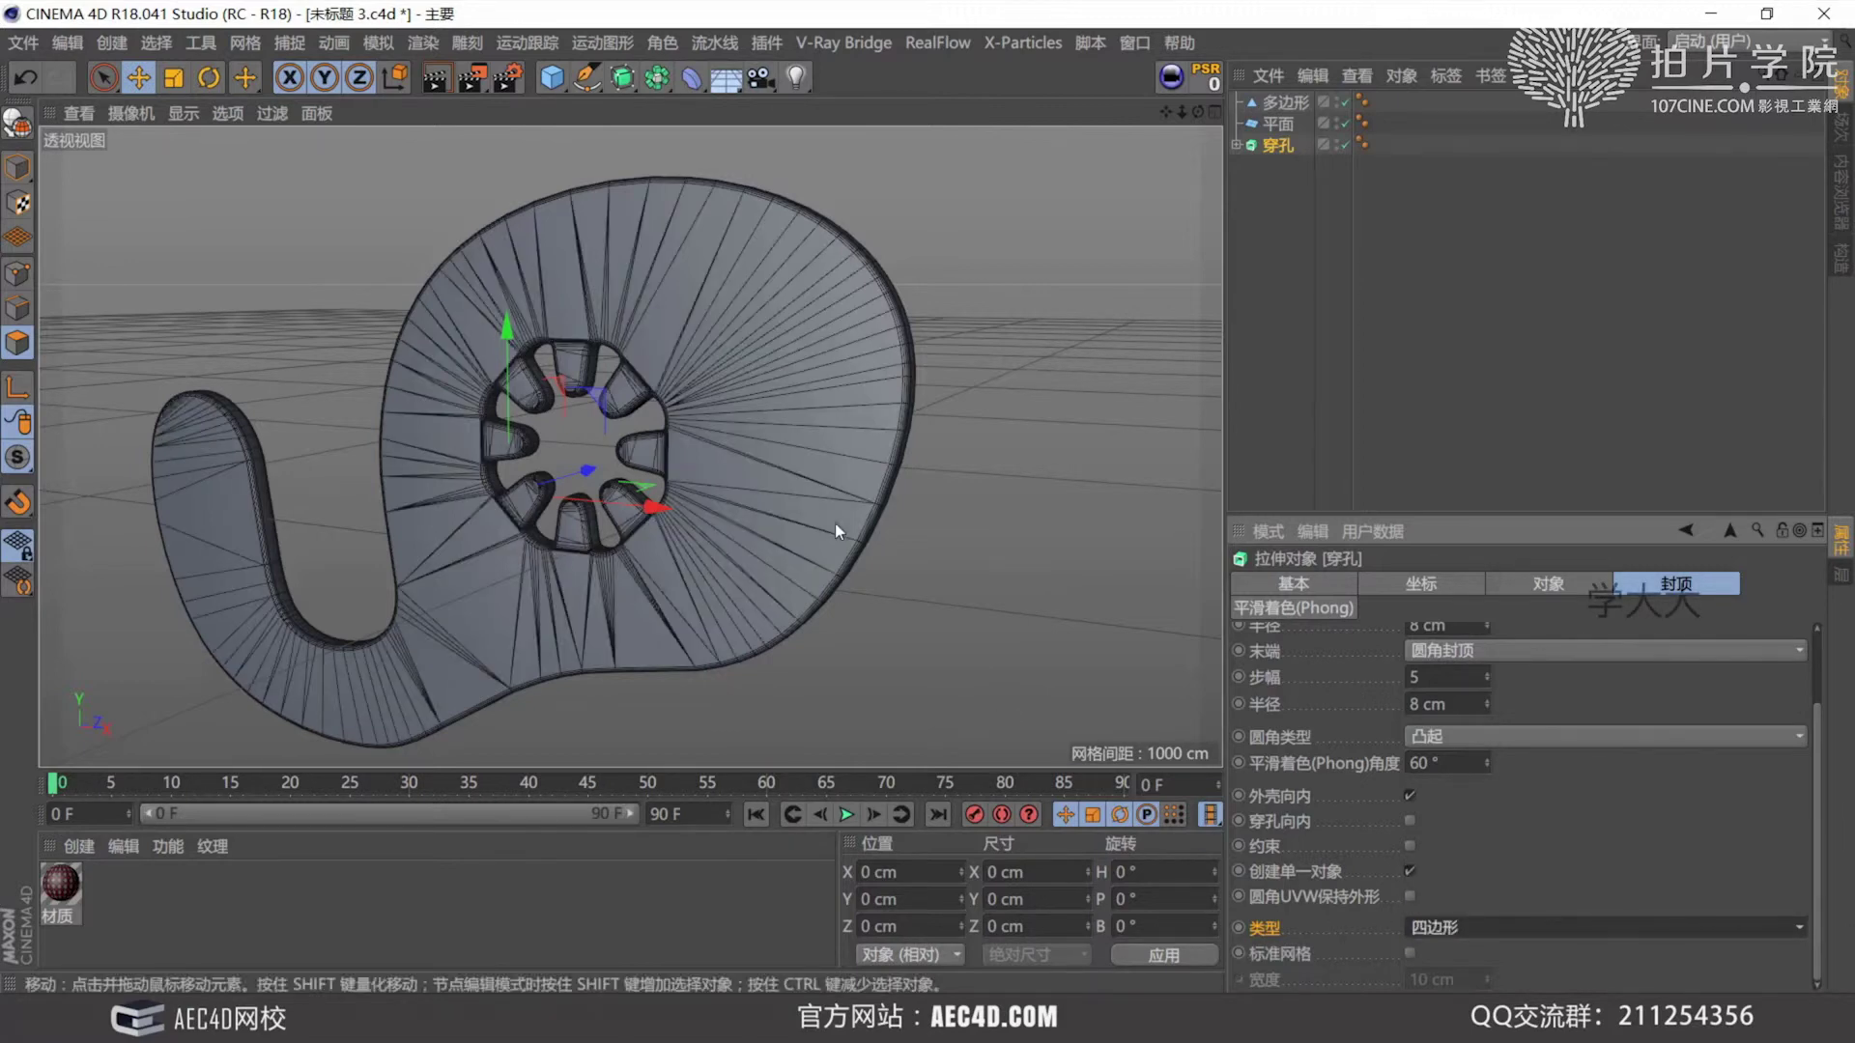
Examine how the cap's edges run between the flower-shaped hole and the outer contour, up close and over the whole shape.
scroll(831, 352, "up", 5)
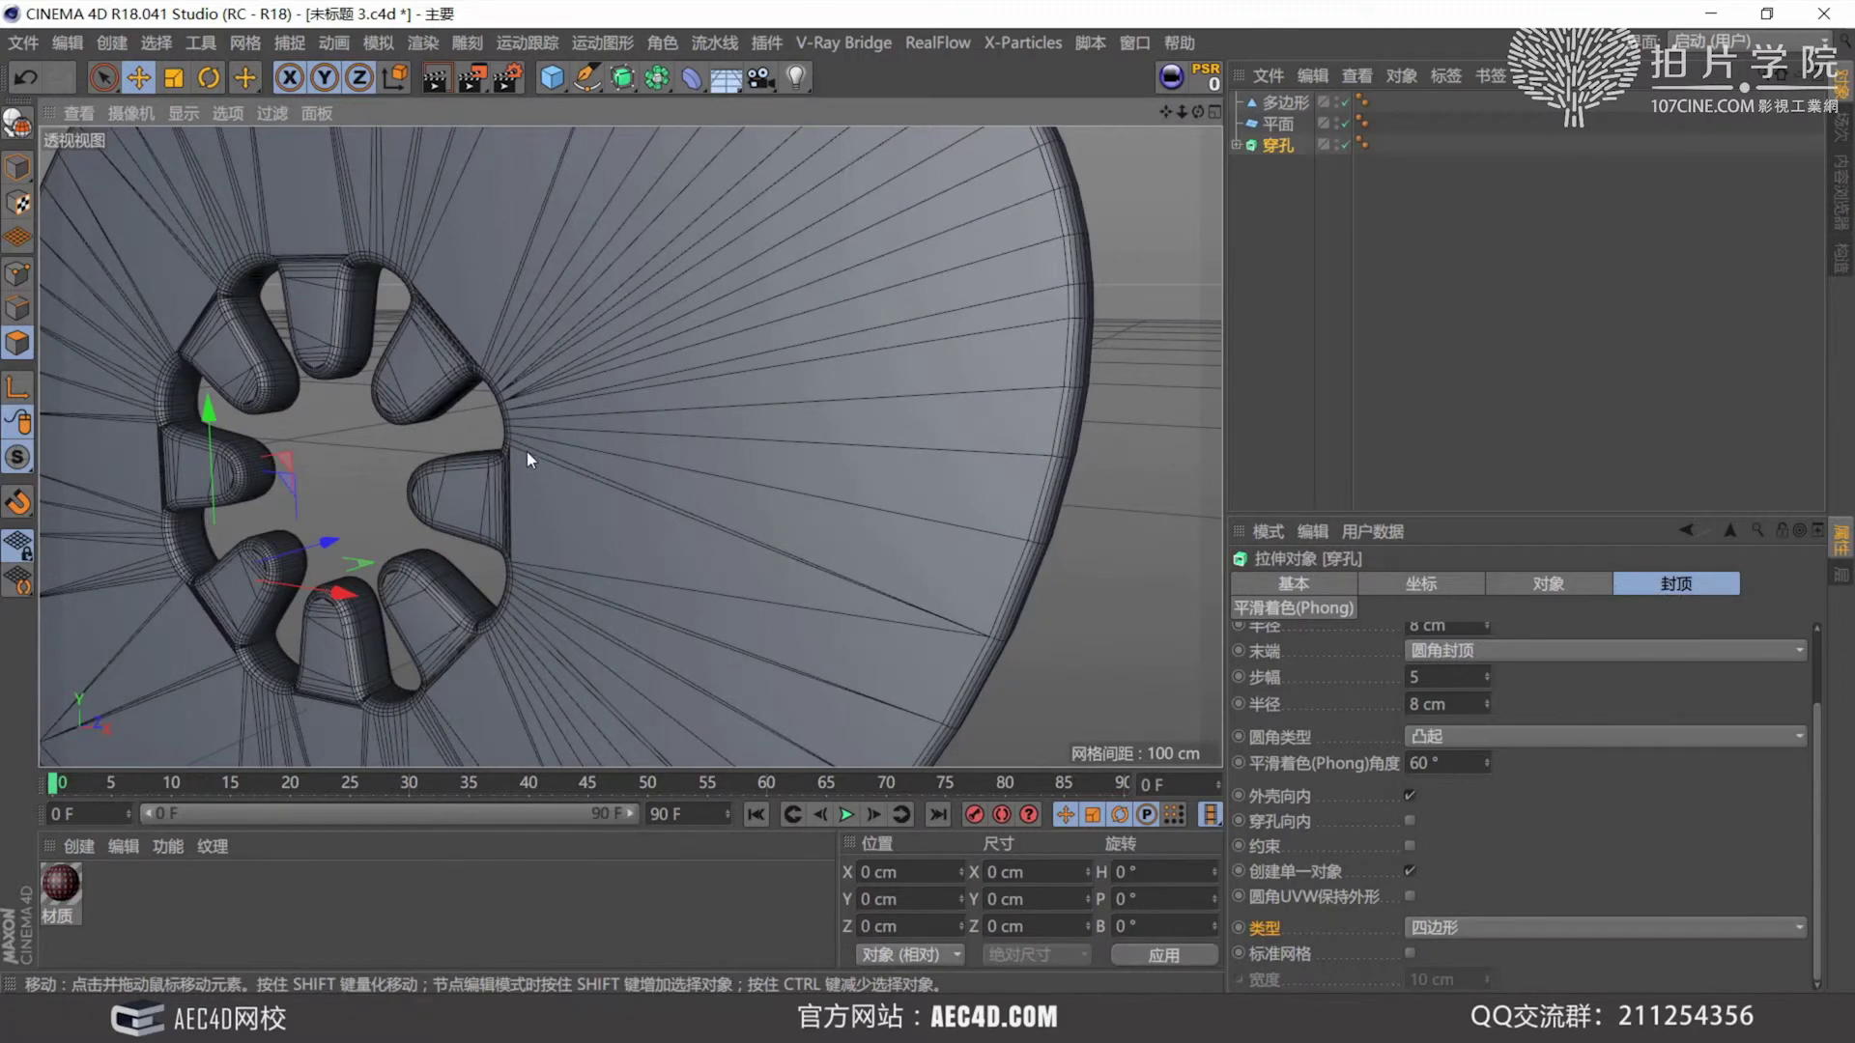
scroll(850, 532, "up", 1)
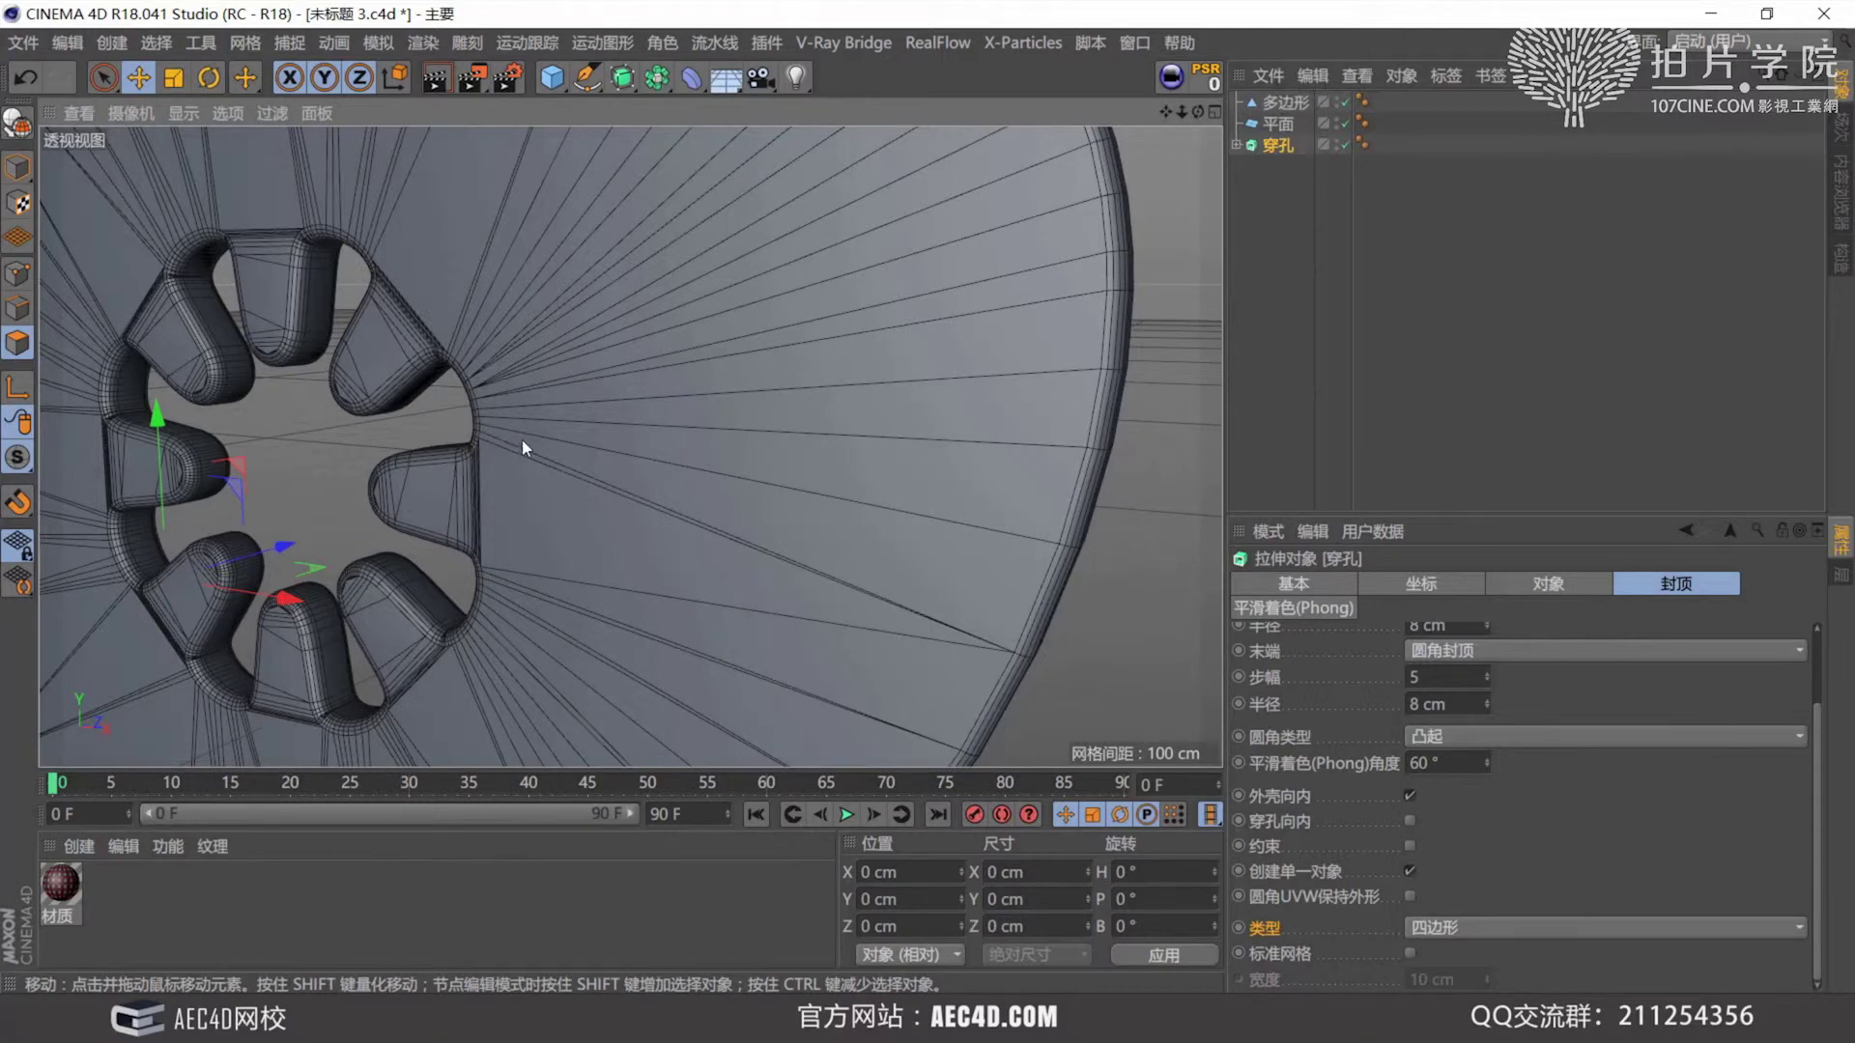
scroll(857, 340, "down", 5)
left_click_drag(717, 282, 842, 241, "alt")
left_click_drag(631, 447, 468, 344, "alt")
middle_click_drag(468, 344, 707, 267, "alt")
scroll(537, 506, "up", 10)
middle_click_drag(584, 368, 542, 377, "alt")
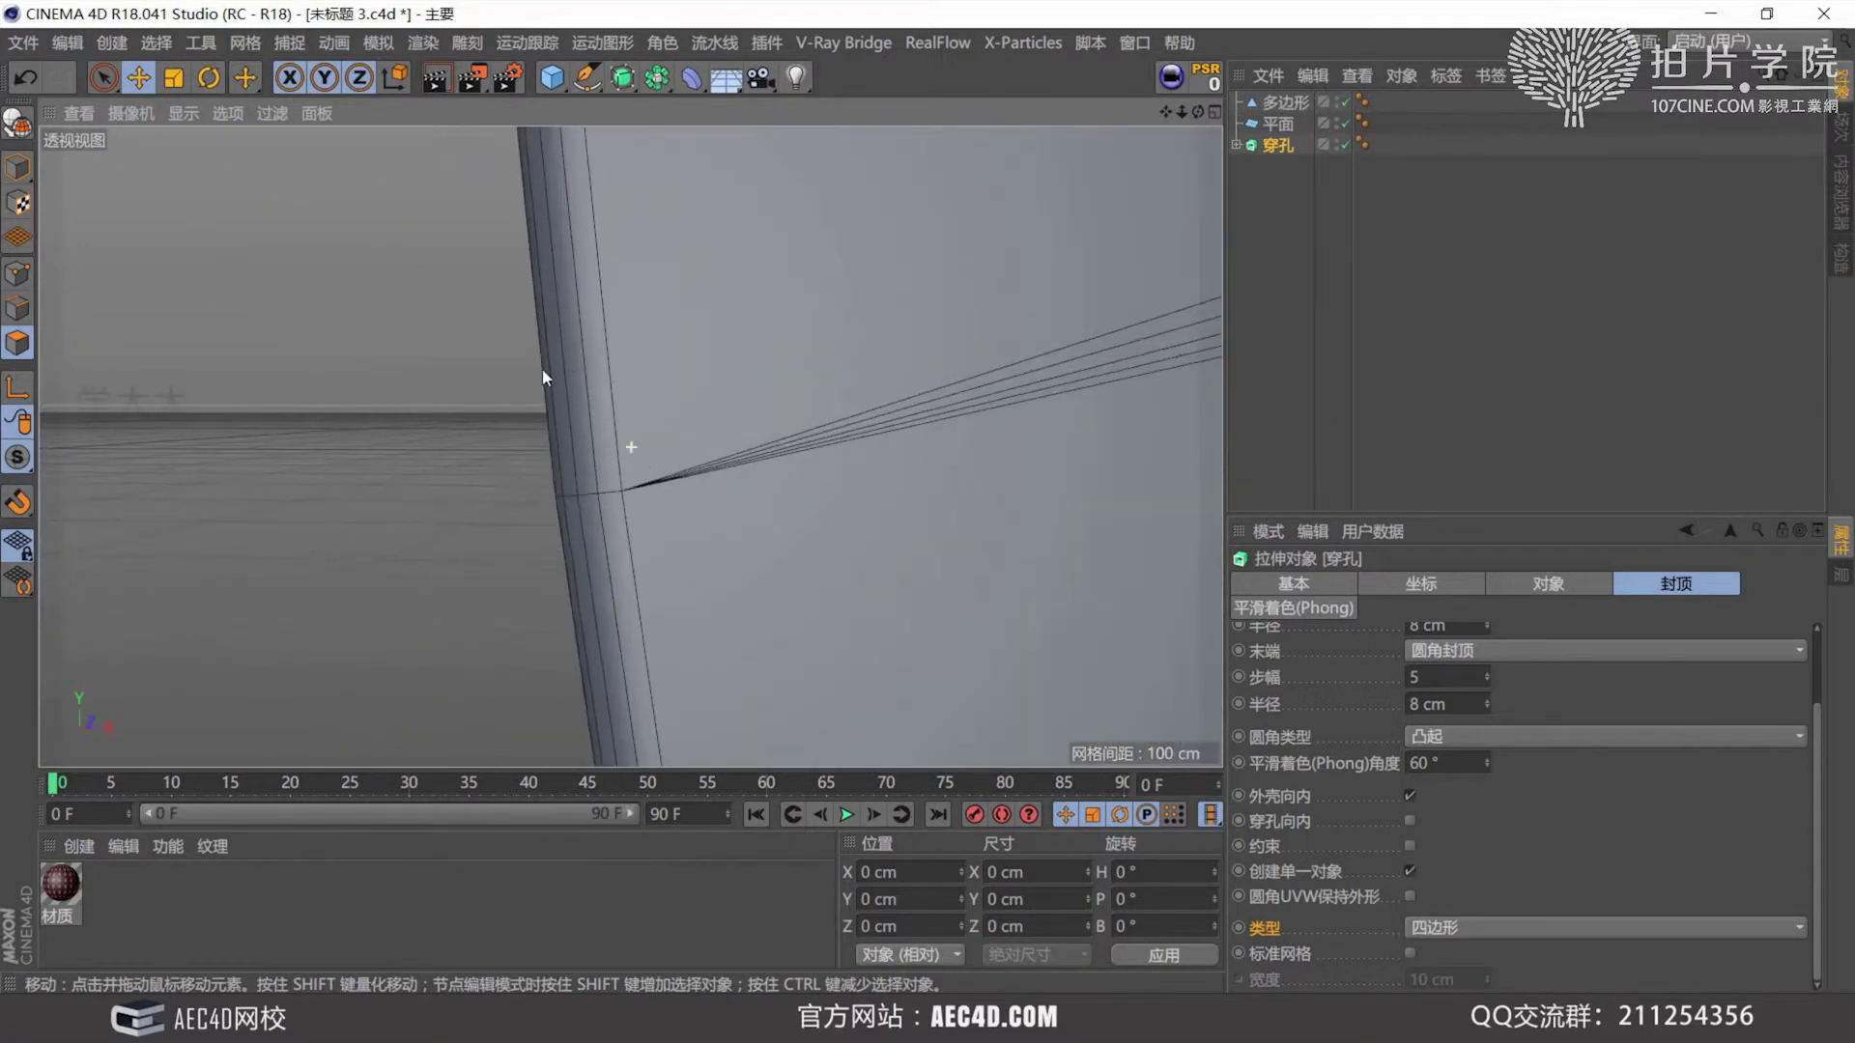
scroll(821, 458, "down", 4)
middle_click_drag(821, 458, 804, 355, "alt")
scroll(831, 381, "down", 2)
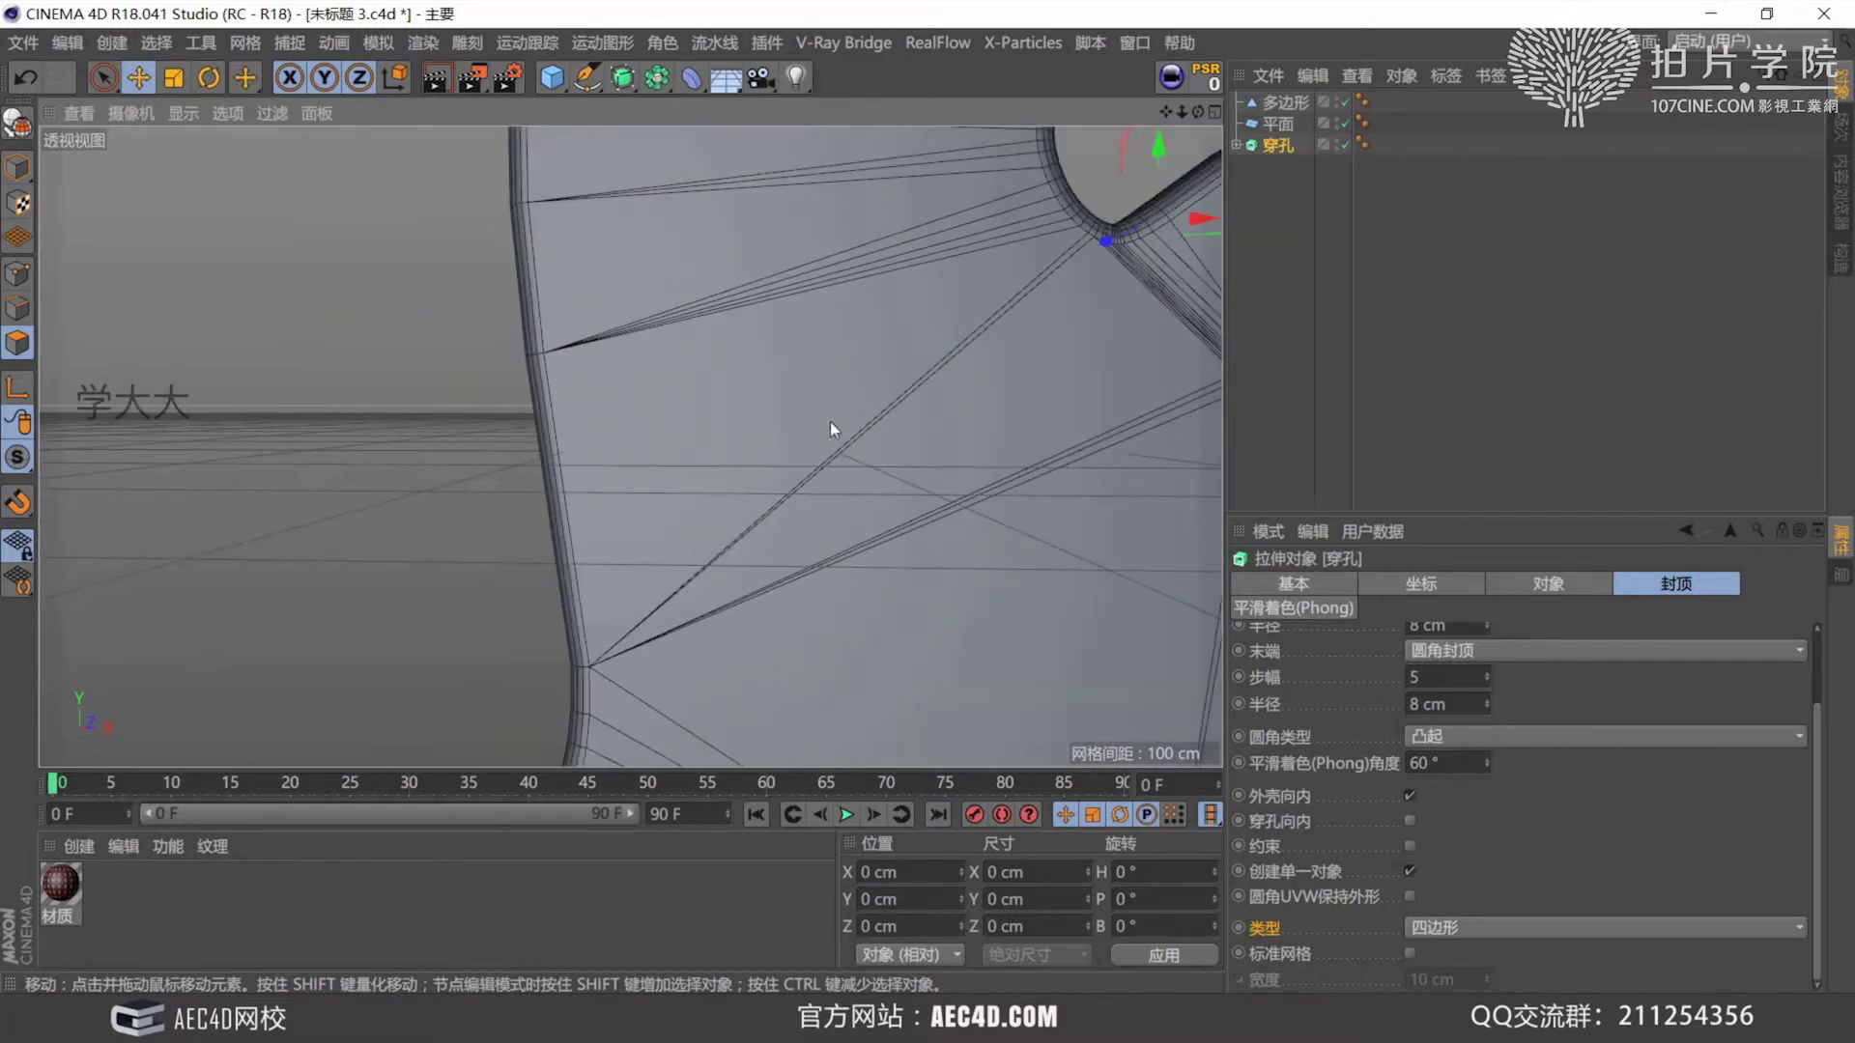
scroll(970, 390, "down", 6)
middle_click_drag(773, 430, 396, 467, "alt")
left_click_drag(843, 497, 968, 487, "alt")
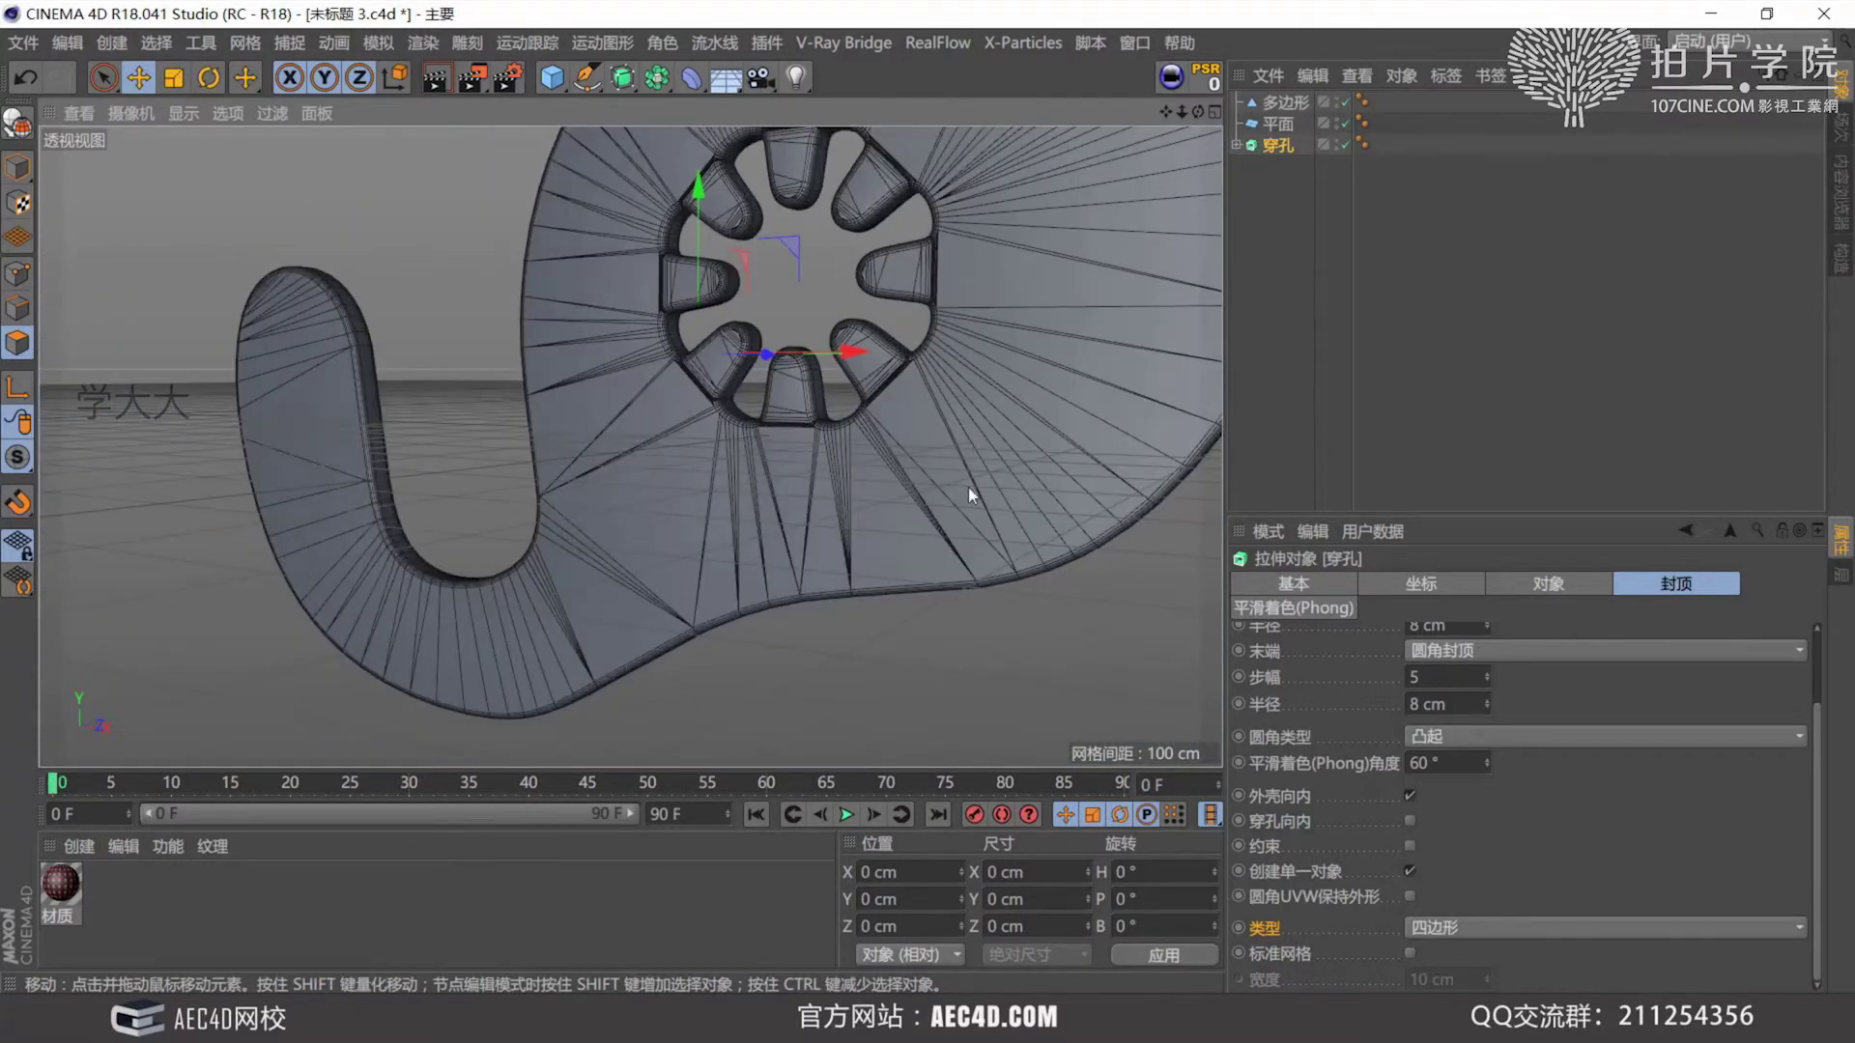
middle_click_drag(1004, 377, 906, 502, "alt")
scroll(906, 503, "down", 2)
left_click_drag(907, 506, 926, 451, "alt")
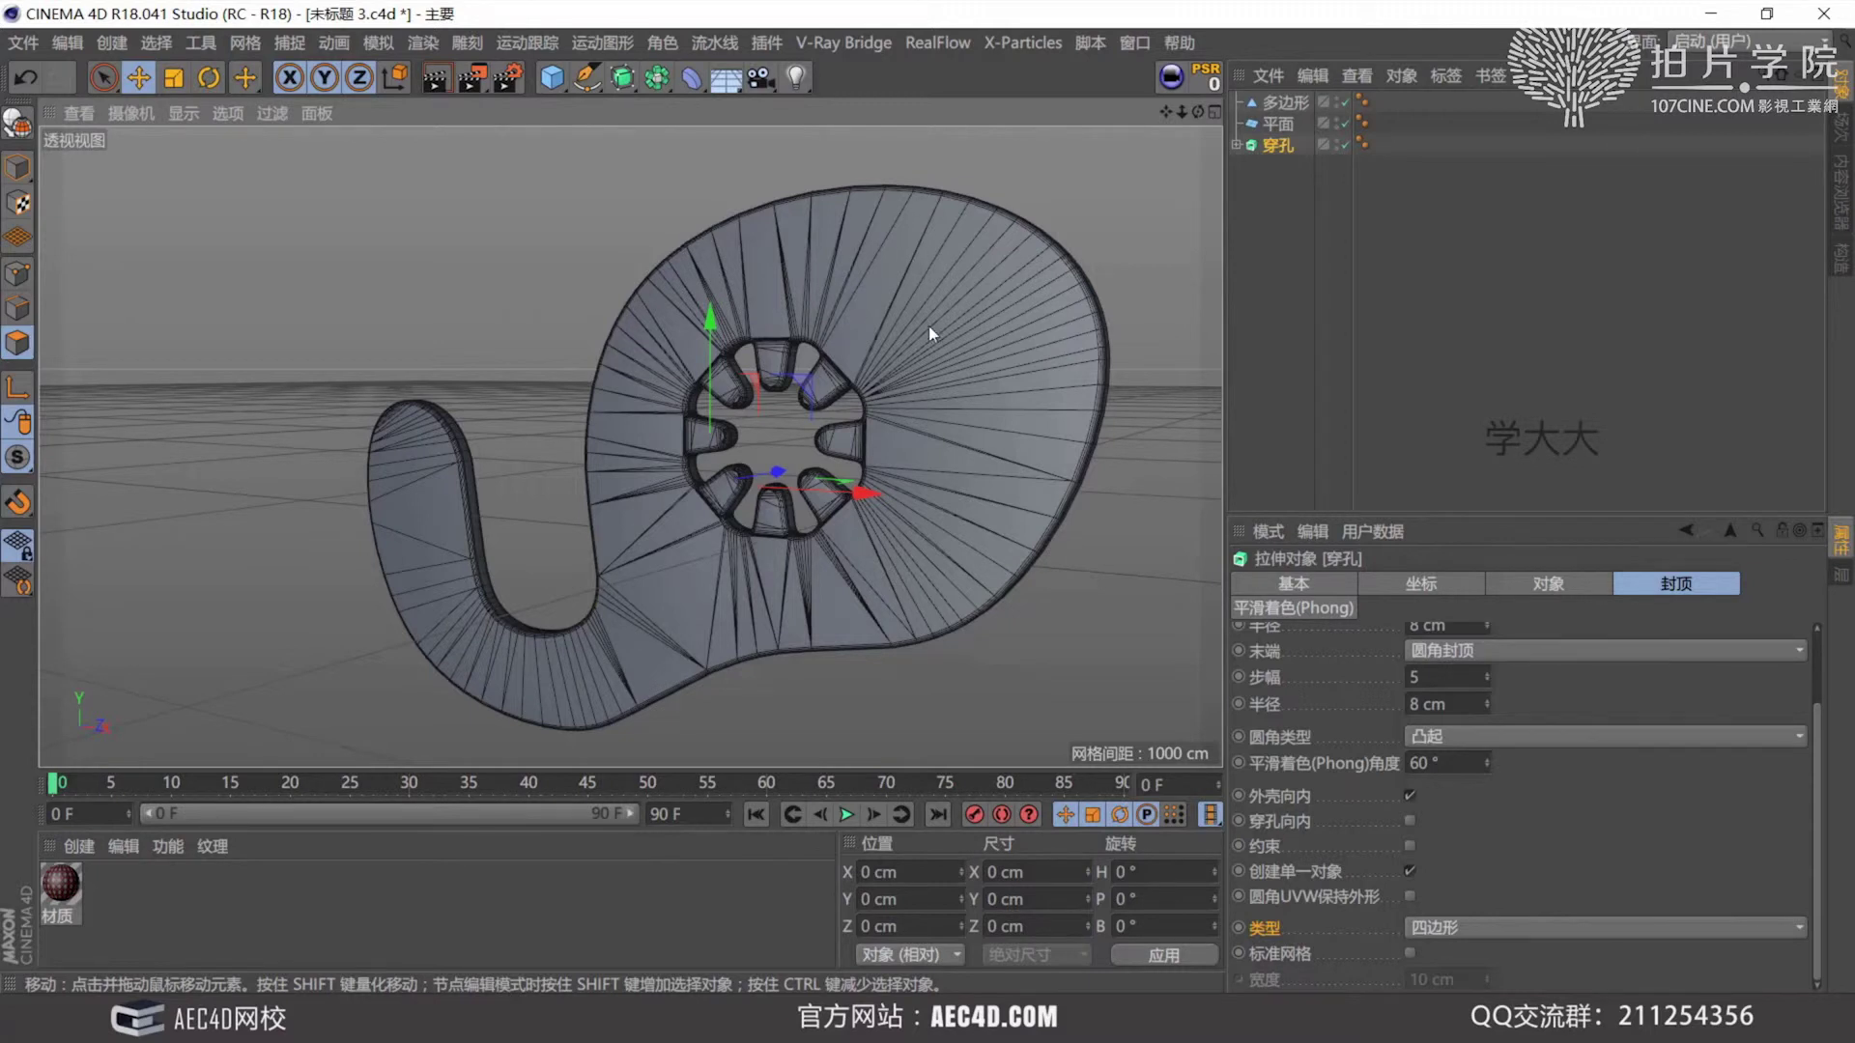
Turn on the regular grid (标准网格) option for the extrude's caps and check the mesh around the shape.
left_click(1411, 953)
scroll(936, 413, "up", 4)
left_click_drag(999, 294, 867, 449, "alt")
scroll(867, 293, "down", 3)
scroll(917, 363, "down", 3)
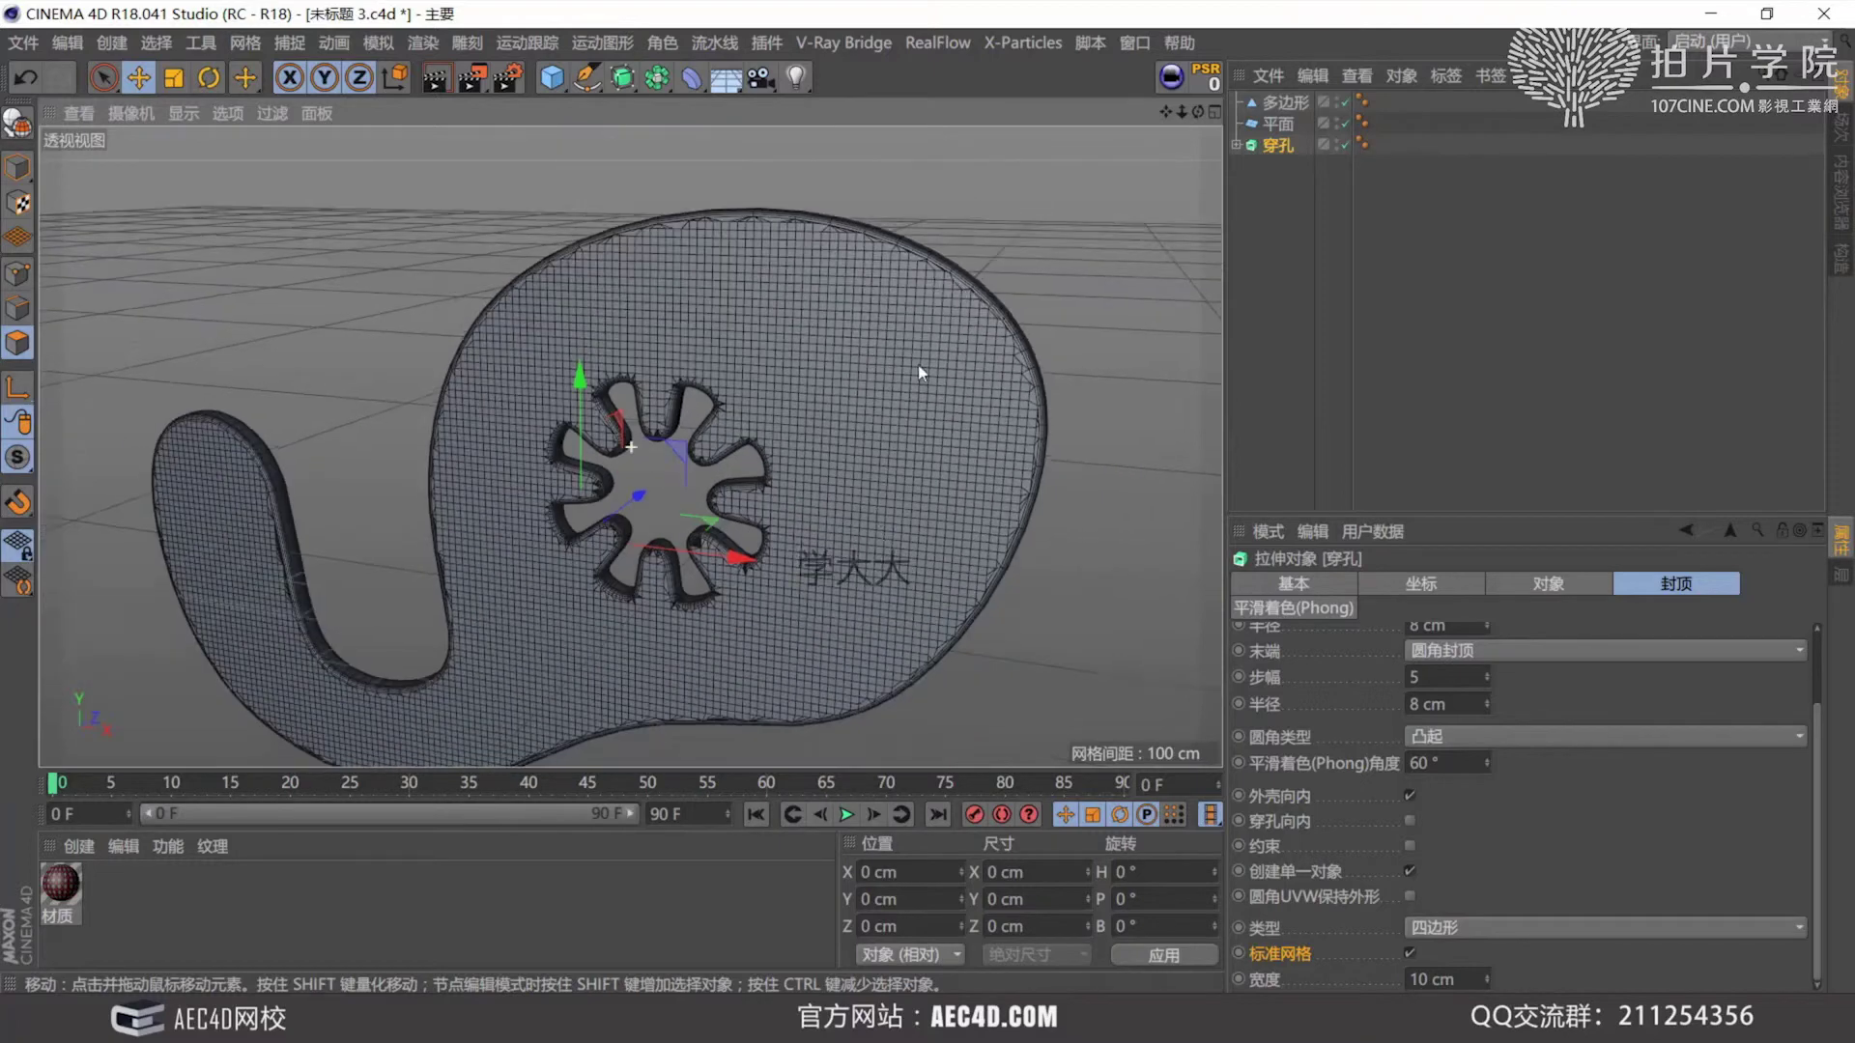
left_click_drag(919, 361, 941, 391, "alt")
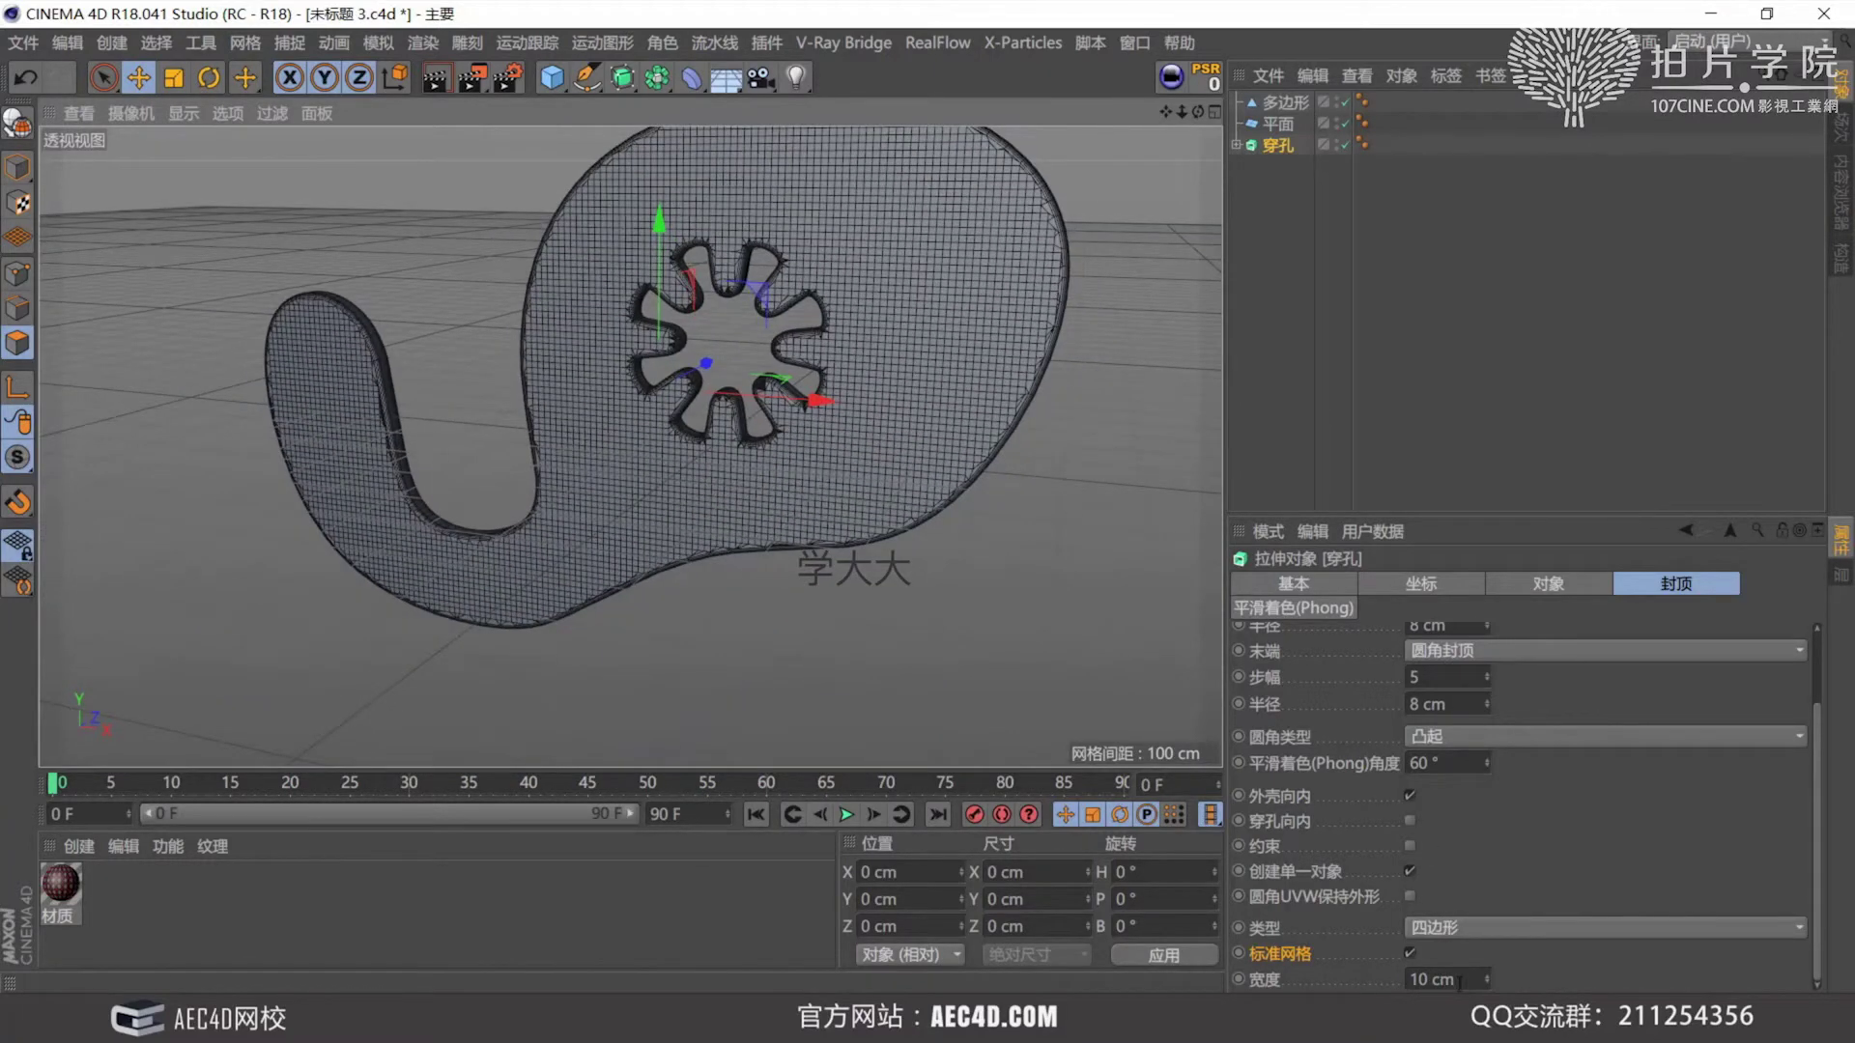
Set the cap grid width (宽度) to 20 cm and compare the mesh density.
left_click_drag(1460, 982, 1397, 978)
middle_click_drag(897, 410, 820, 550, "alt")
scroll(834, 349, "up", 4)
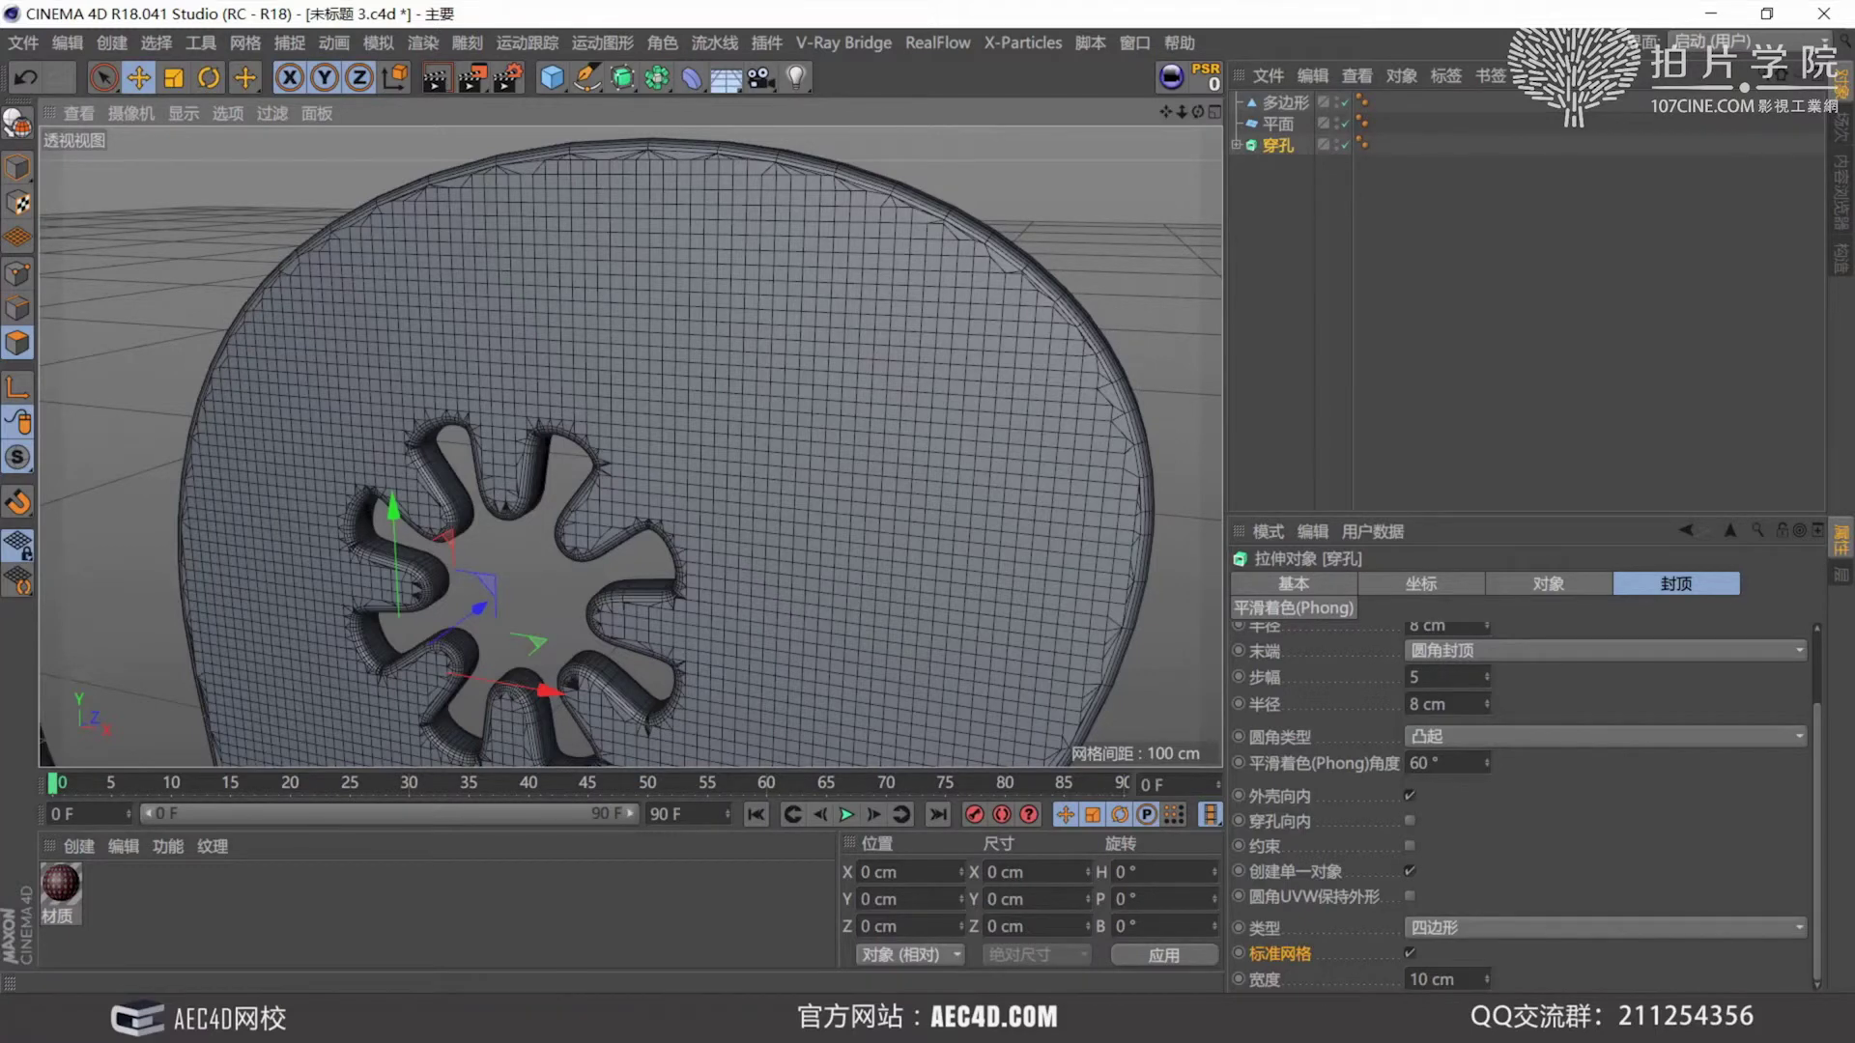
left_click_drag(1458, 980, 1293, 972)
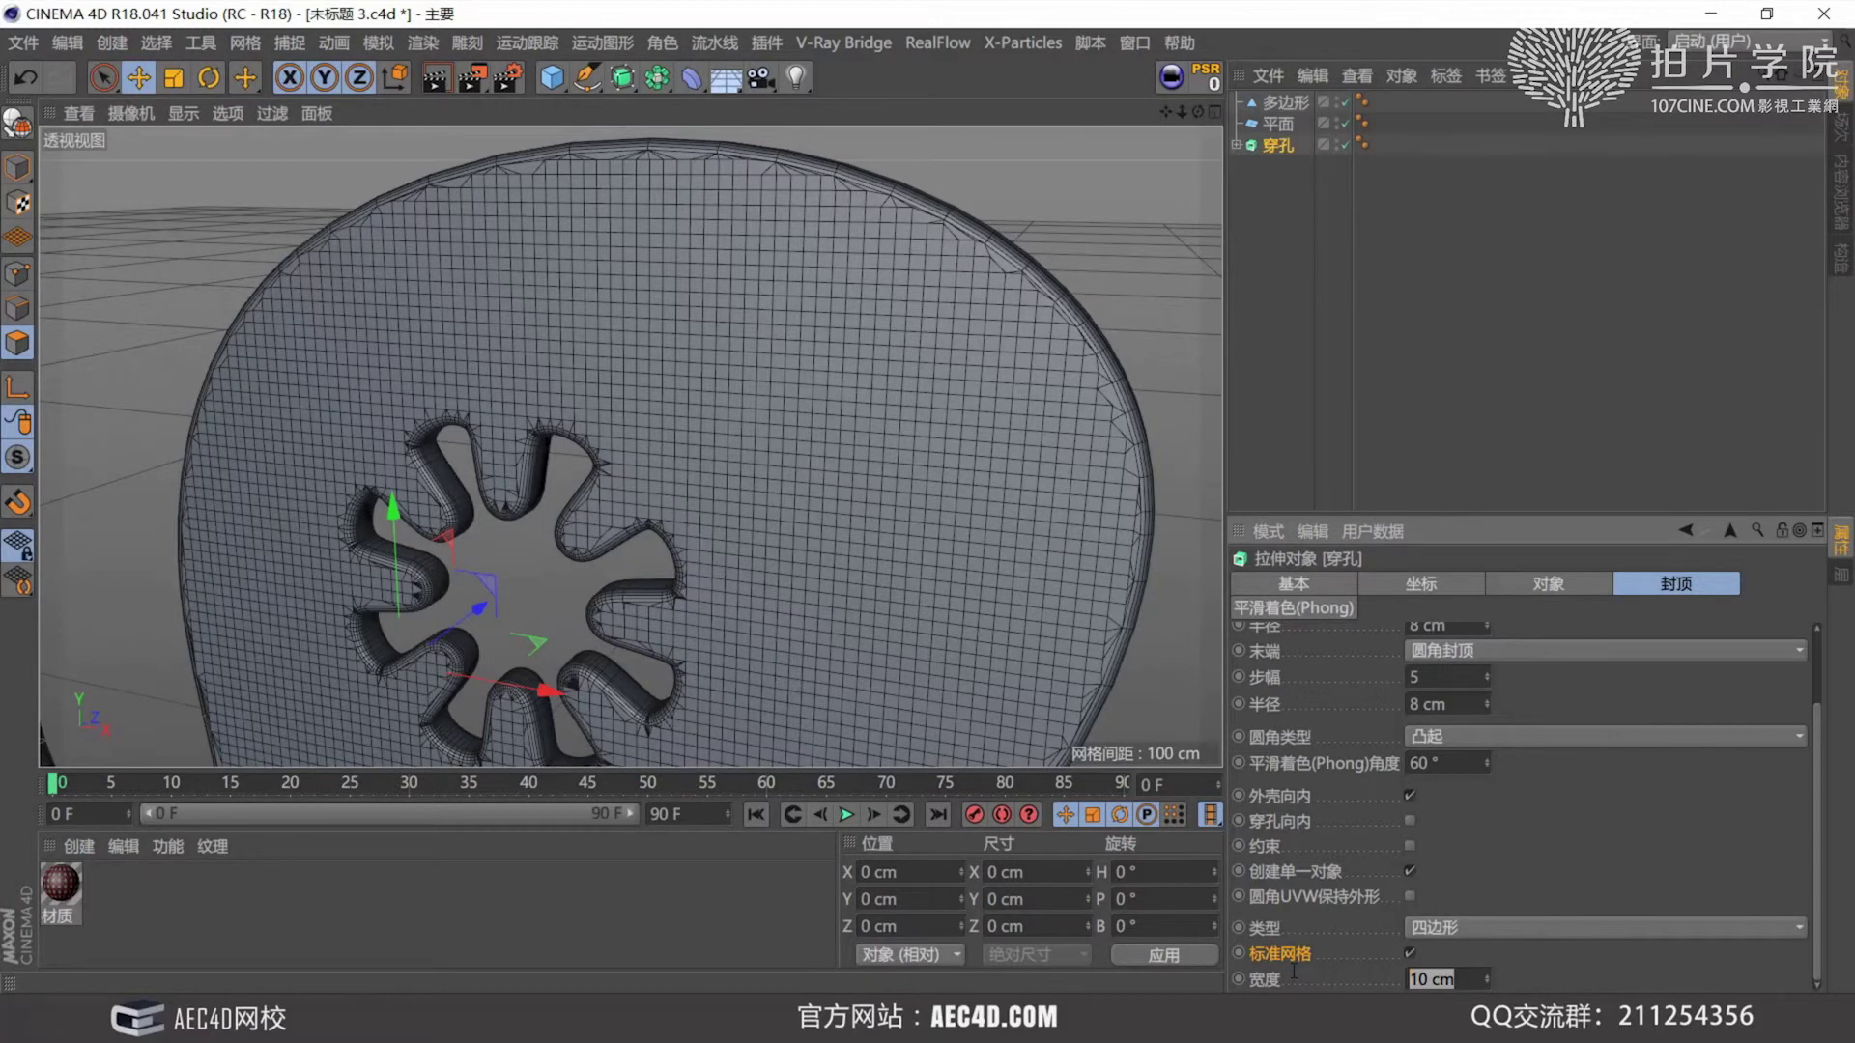
type("20")
key("Return")
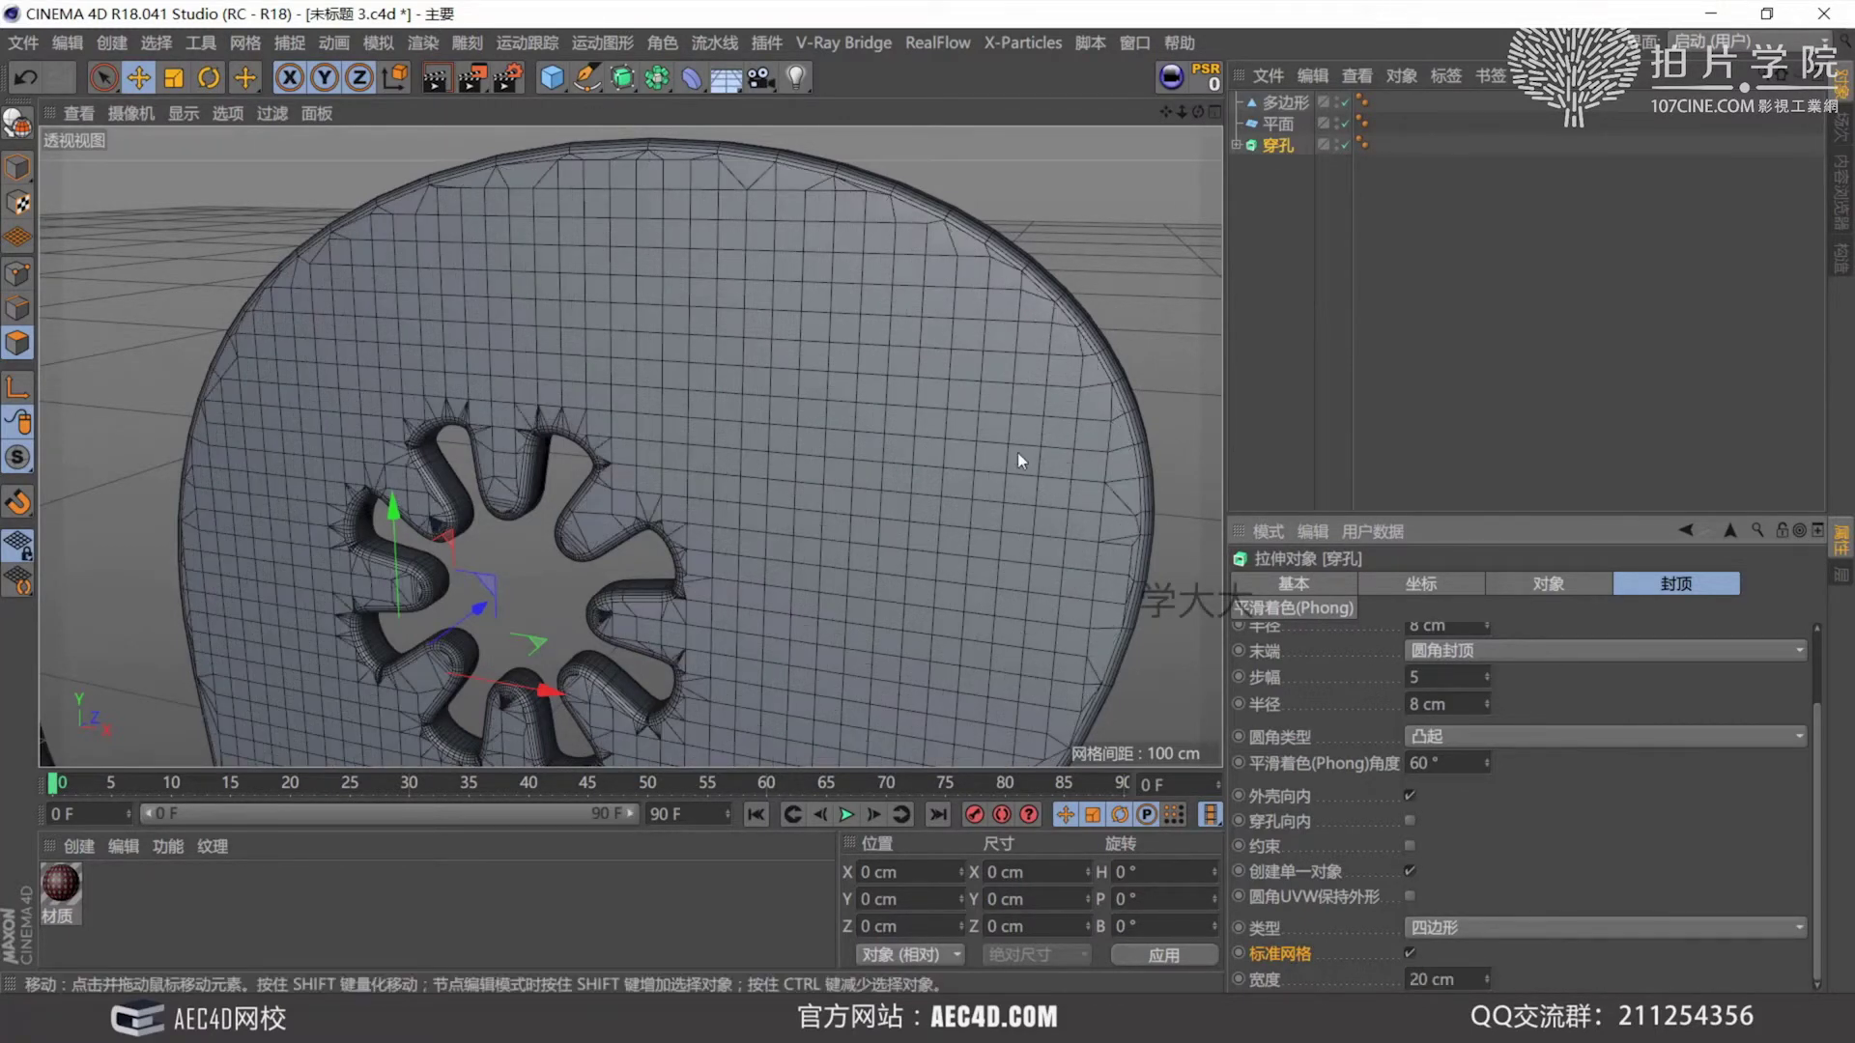
scroll(911, 558, "down", 3)
scroll(912, 559, "up", 3)
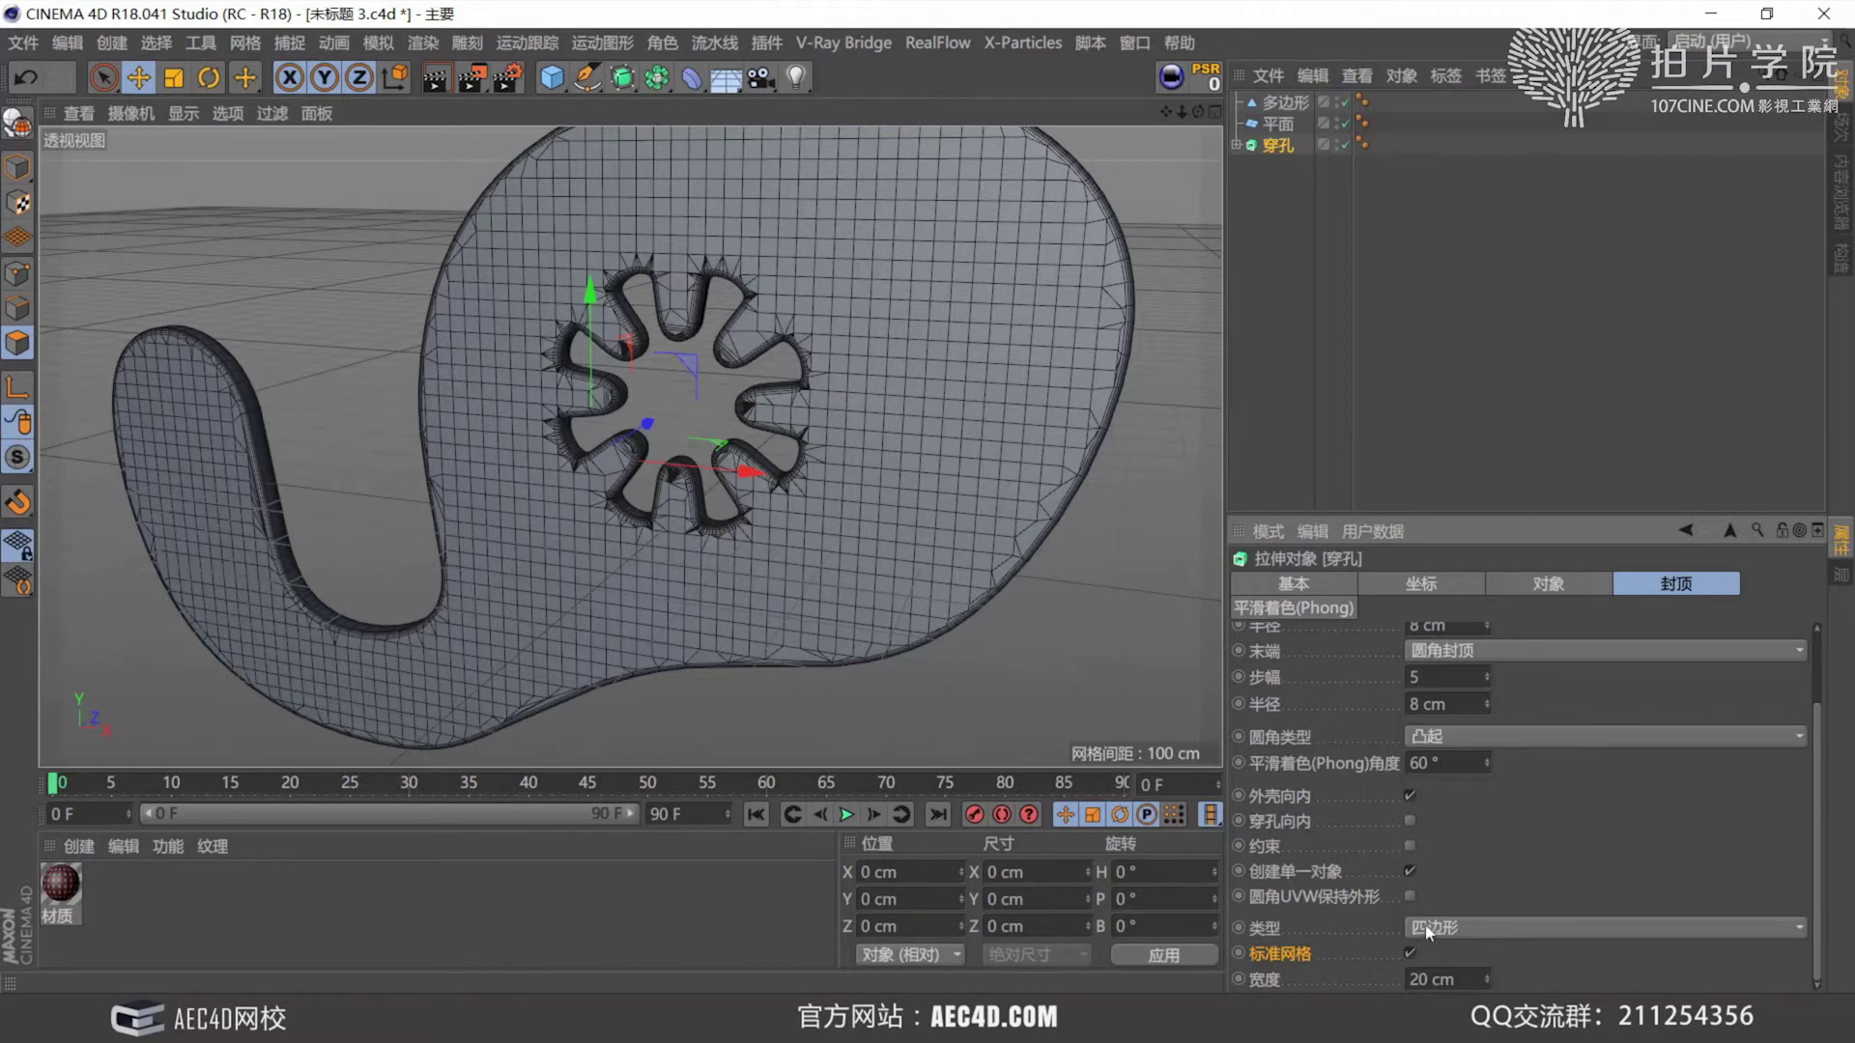
Switch the extrude's cap type to N-gons and view the whole object.
left_click(1449, 929)
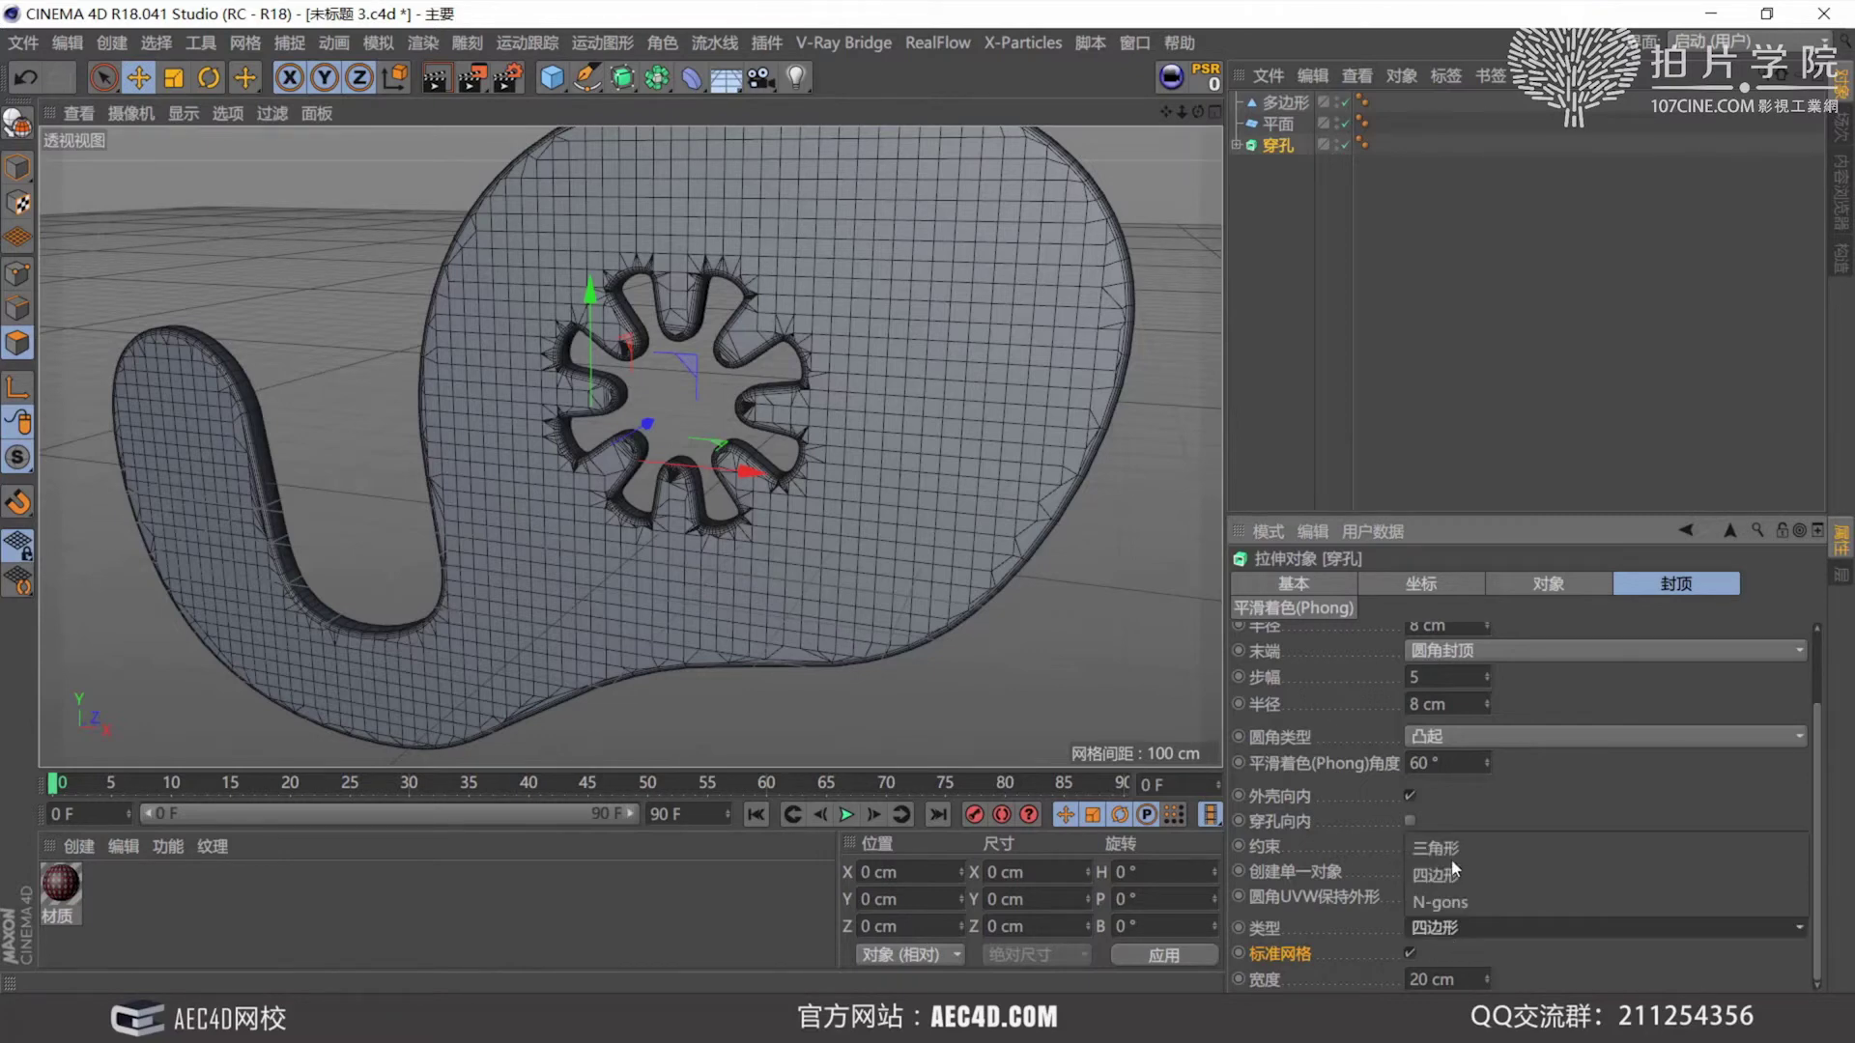
left_click(1463, 898)
scroll(884, 398, "down", 5)
middle_click_drag(906, 333, 857, 427, "alt")
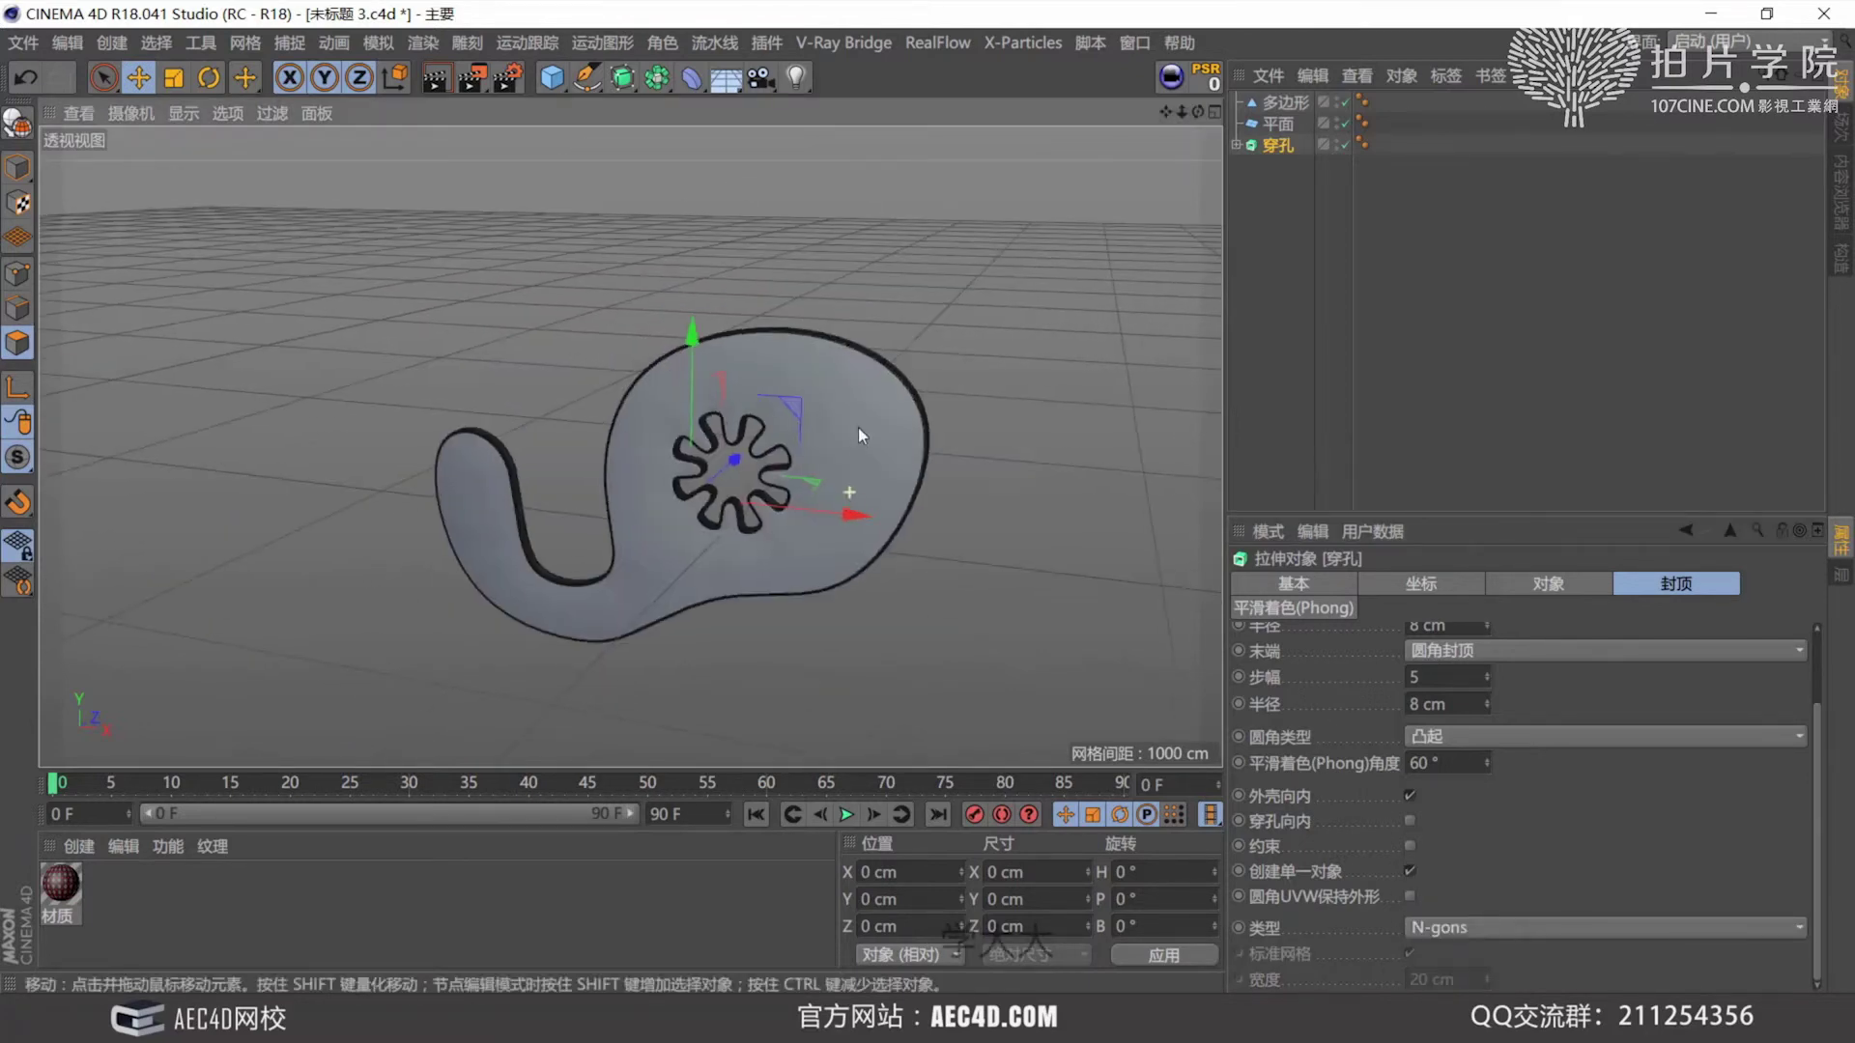
scroll(858, 427, "up", 3)
Group the 穿孔 extrude under a new null object.
left_click(1236, 144)
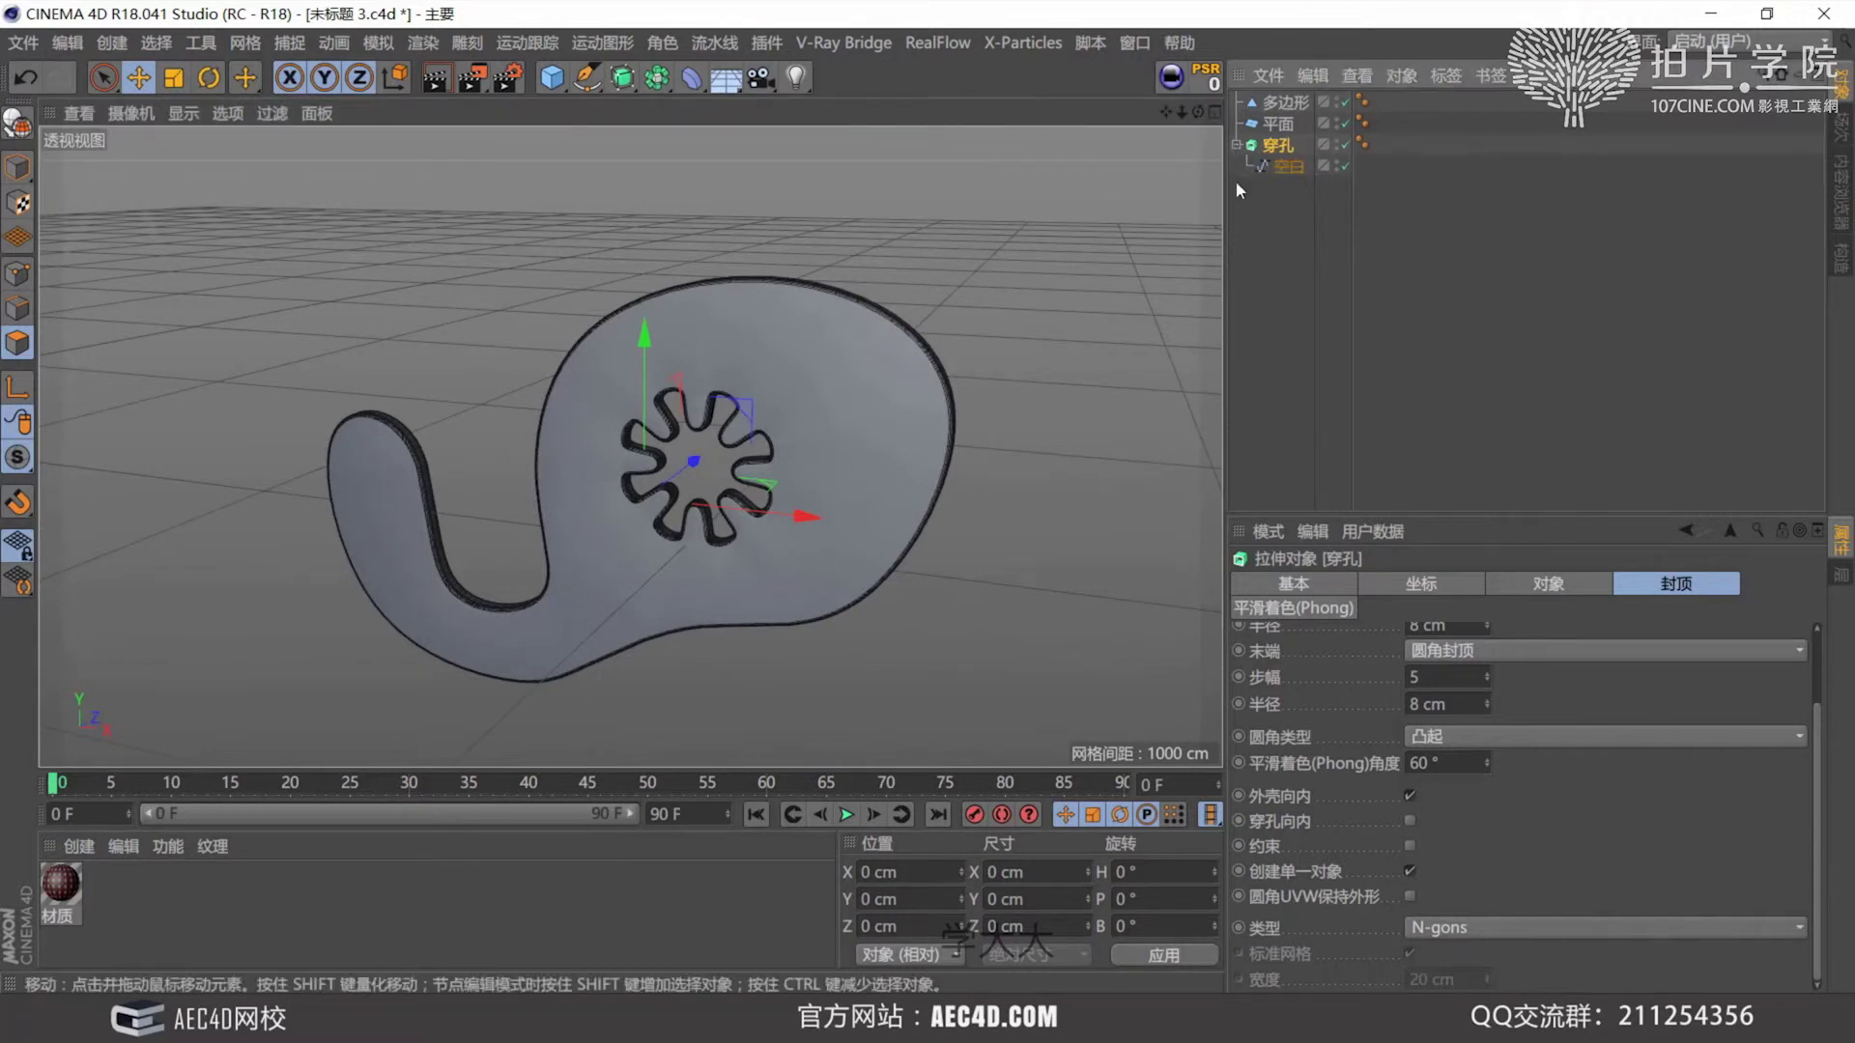
left_click_drag(1271, 212, 1274, 145)
key("alt+g")
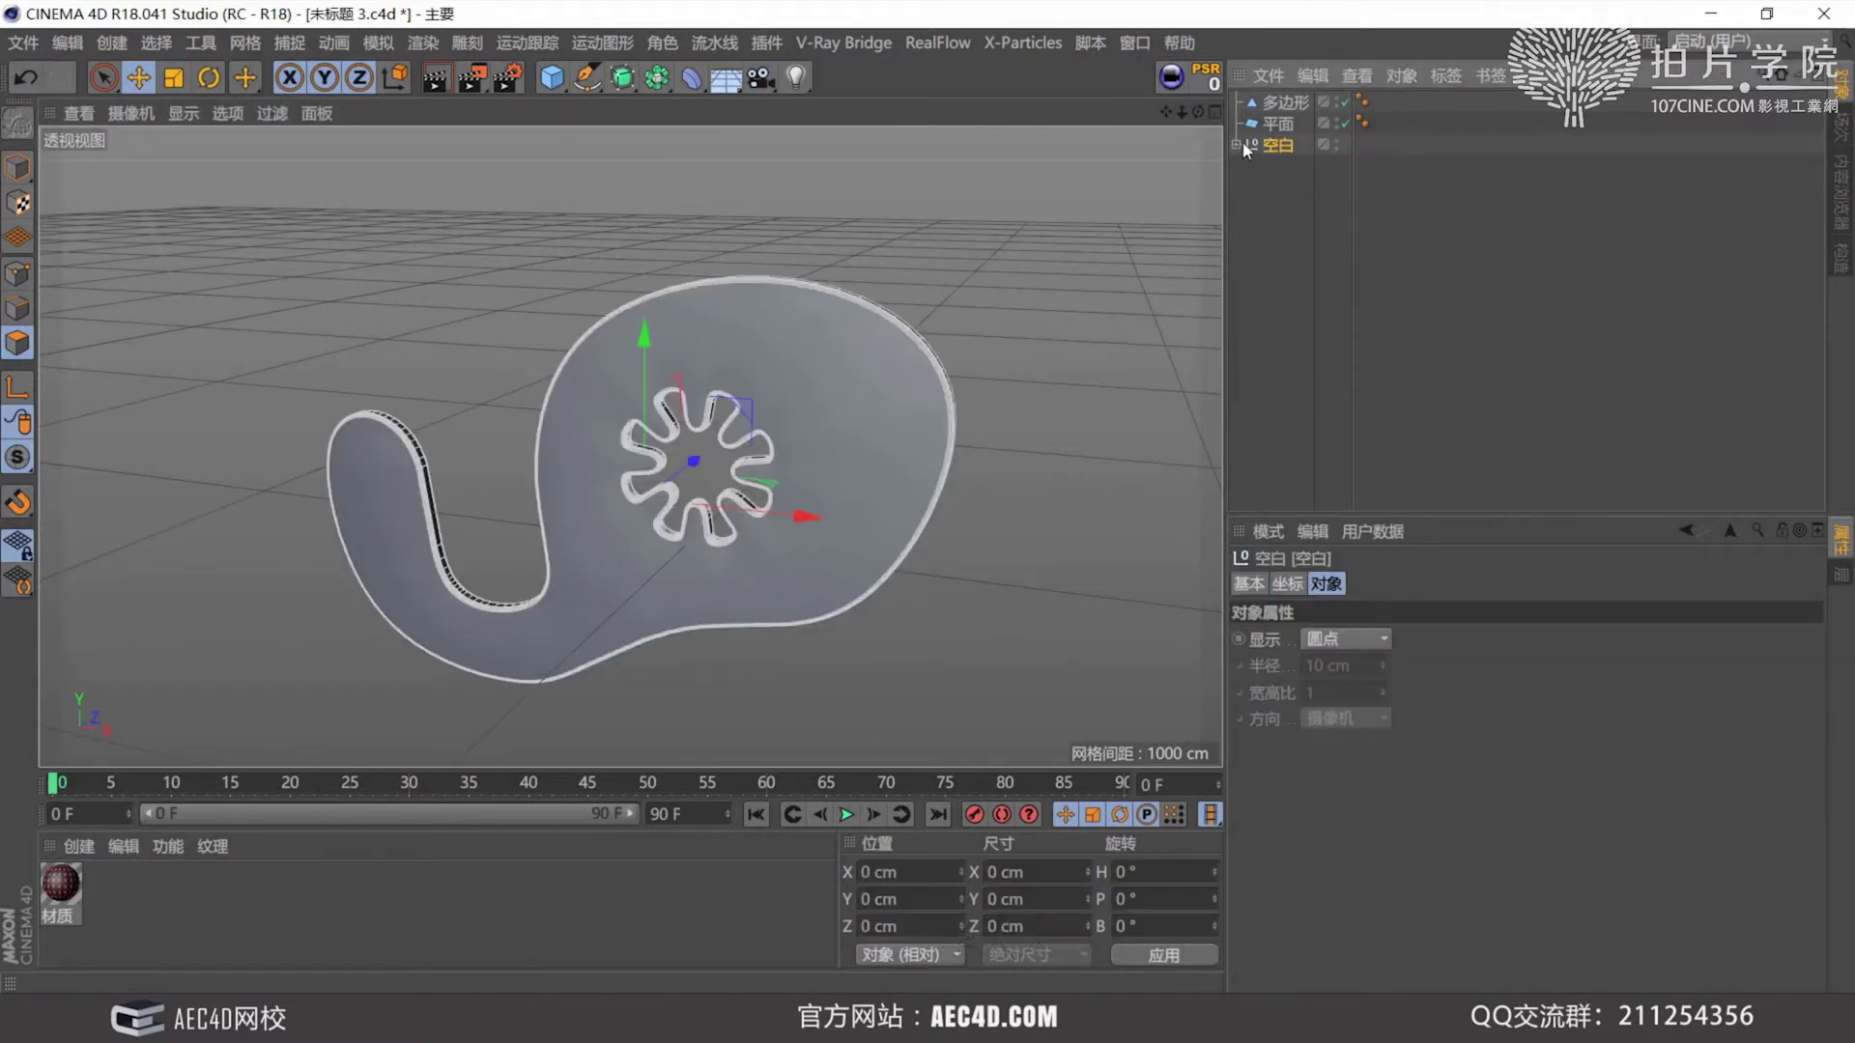
Add a bend (扭曲) deformer inside the null above the 穿孔 extrude.
left_click(692, 79)
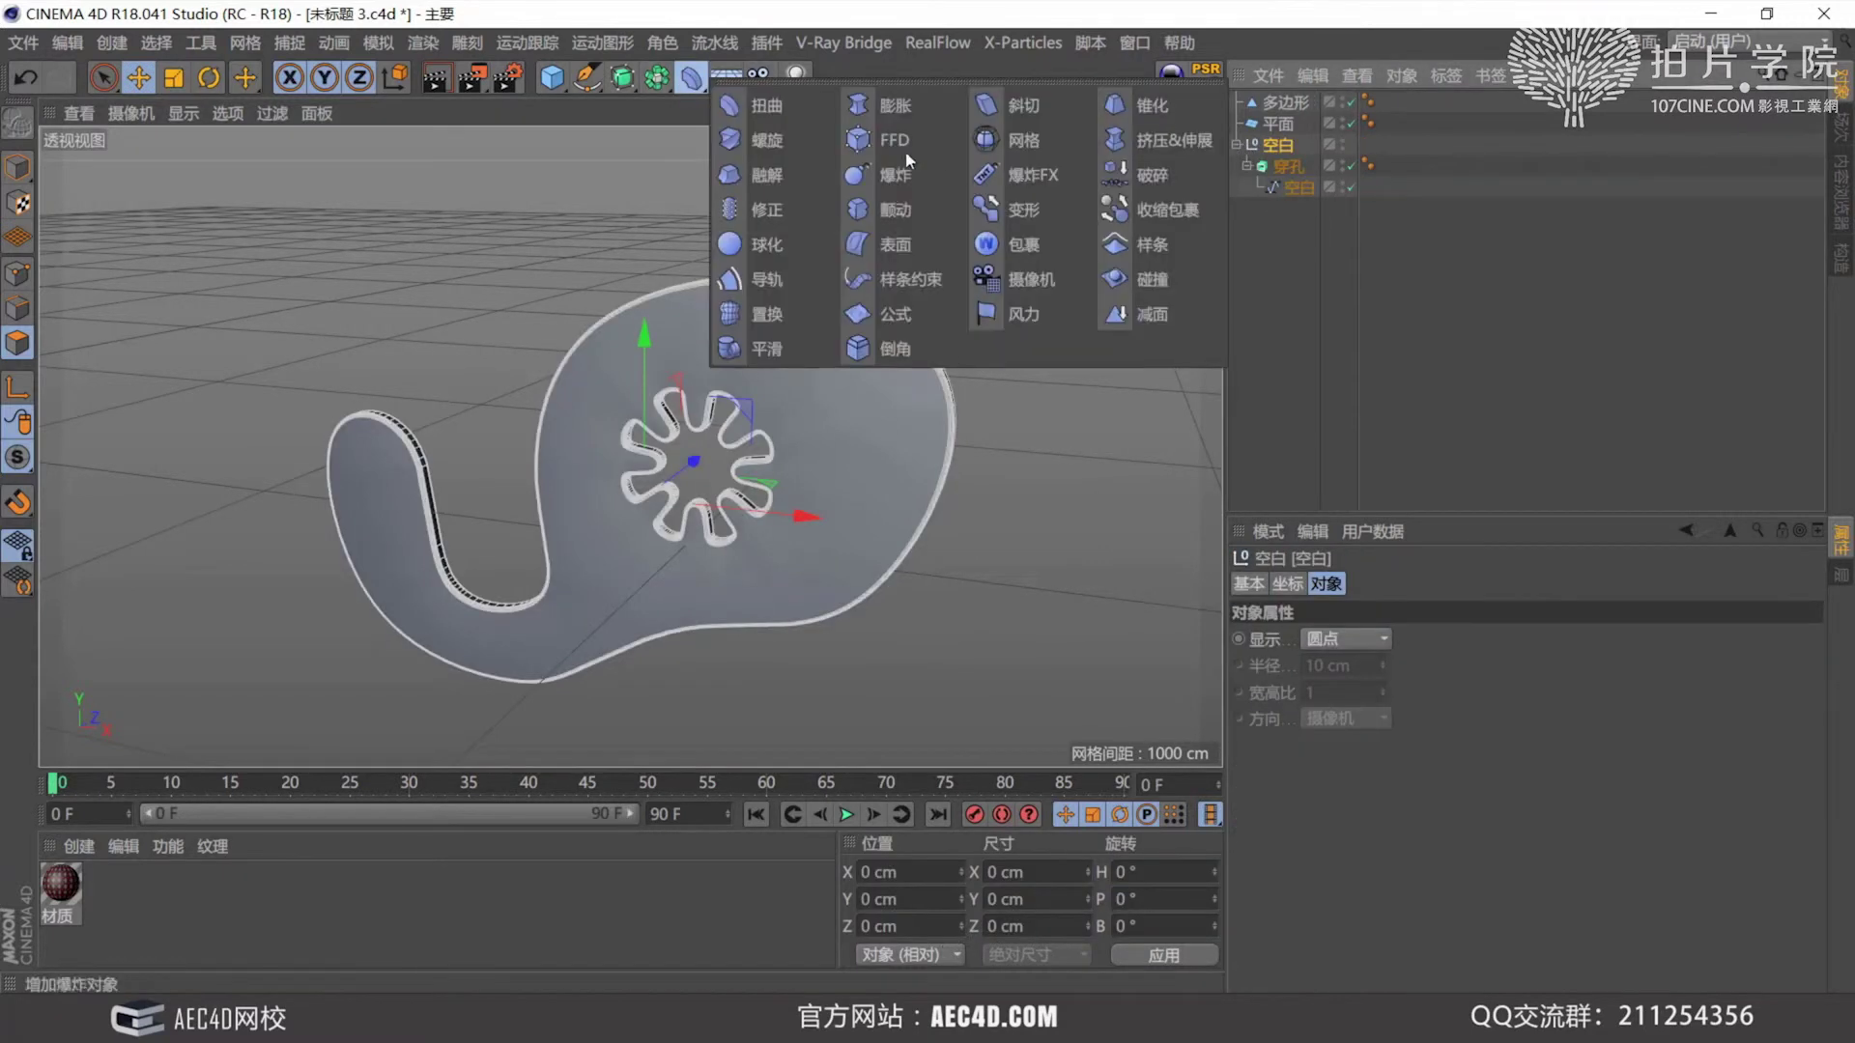
left_click(801, 107)
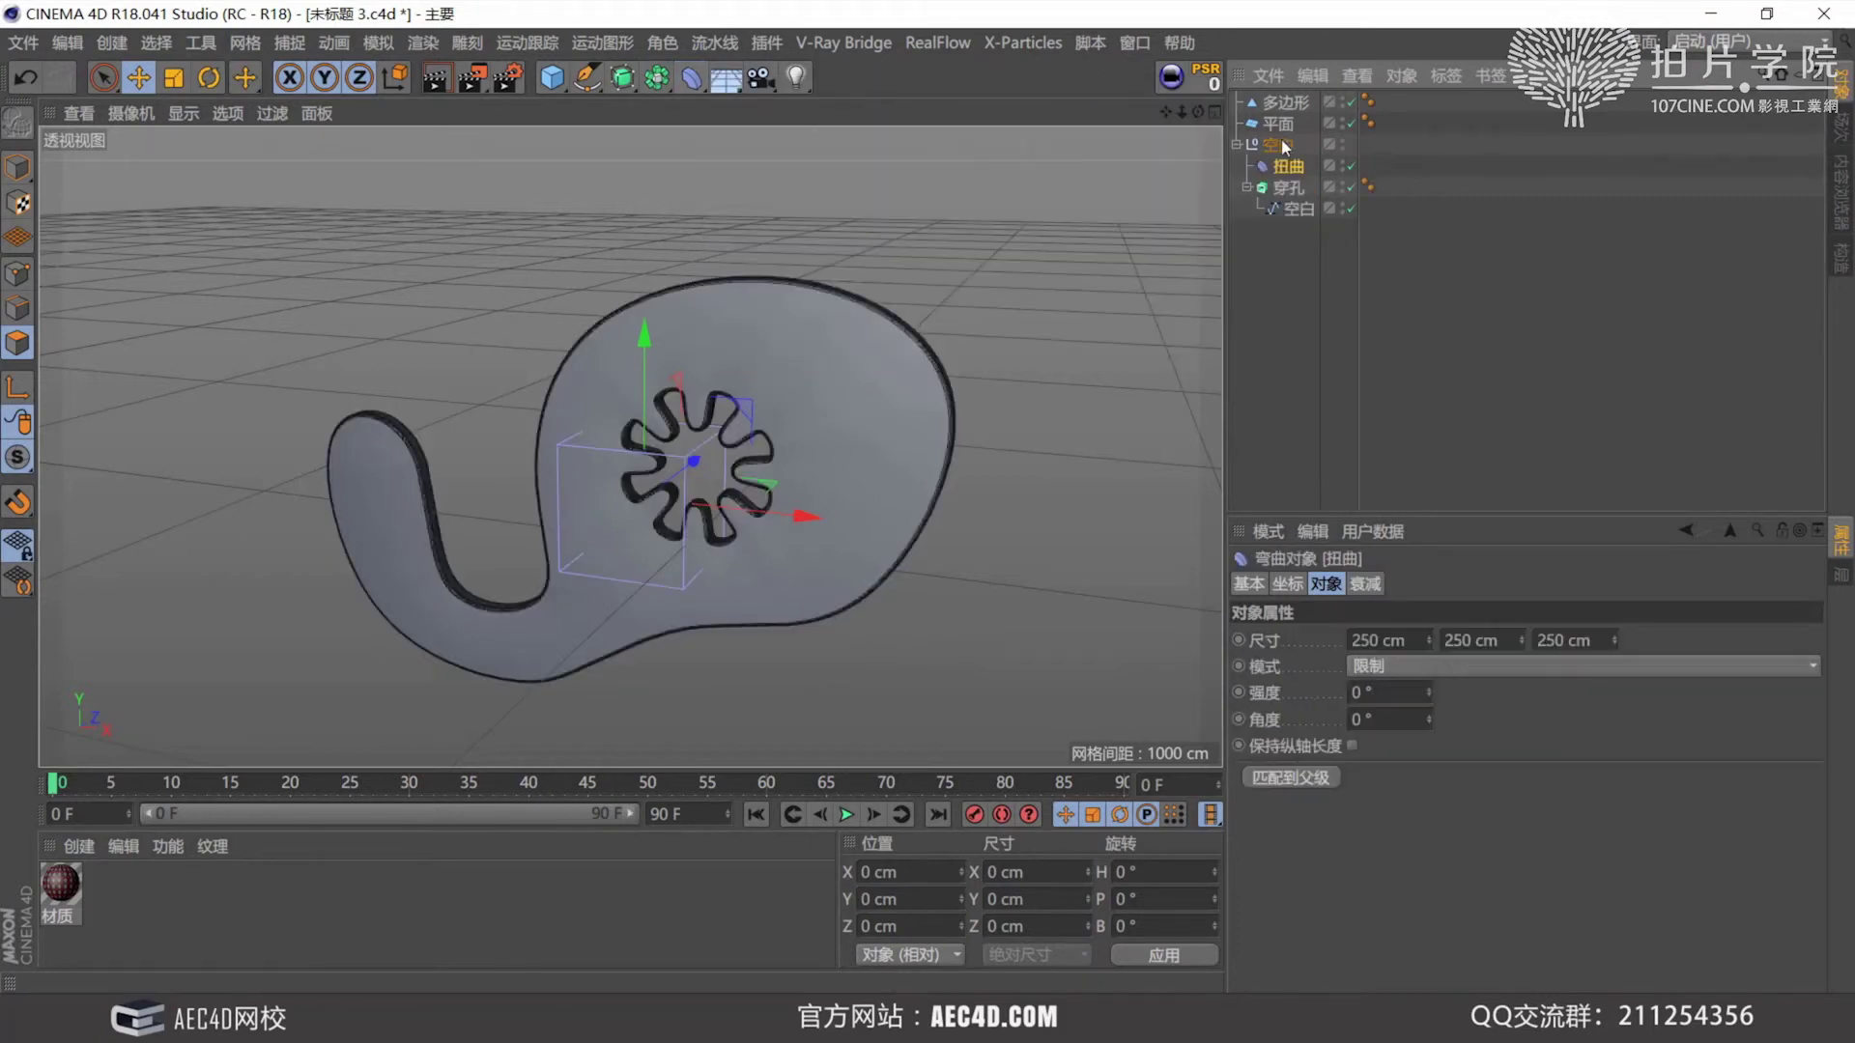
scroll(848, 439, "down", 3)
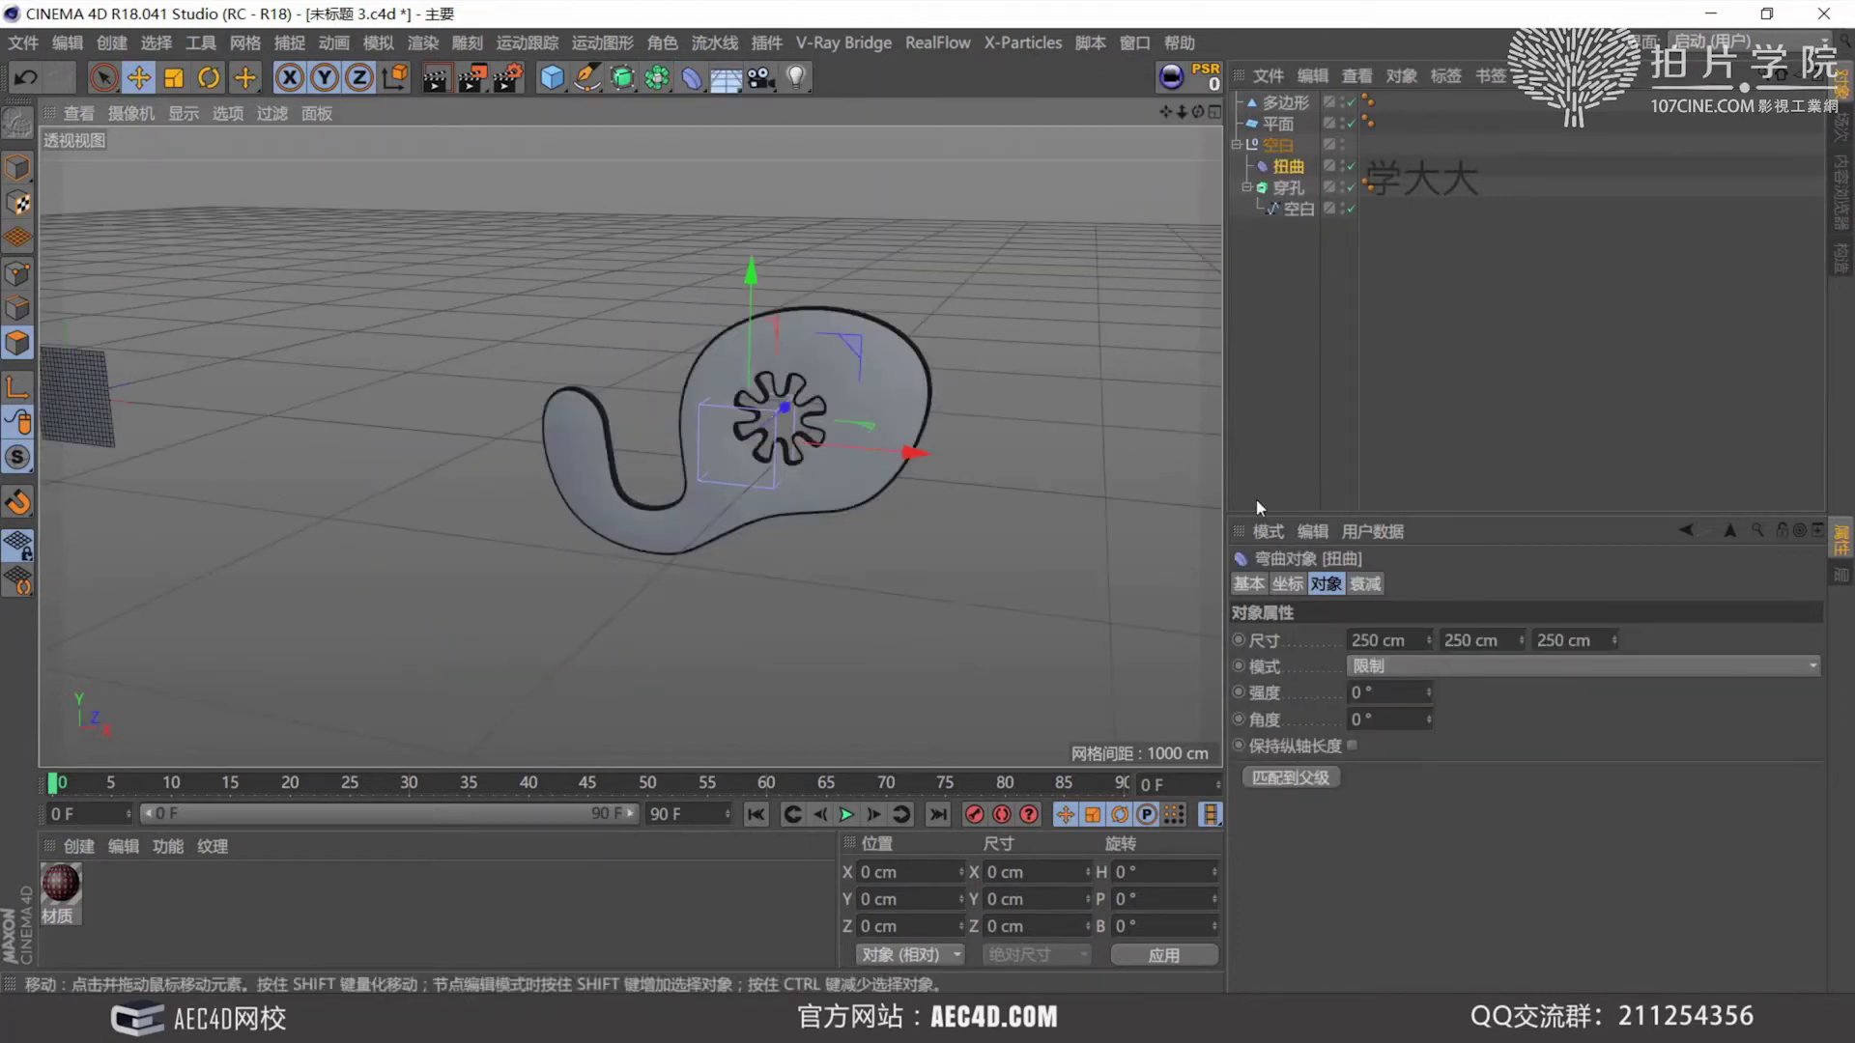
Set the bend strength (强度) to 29° and rotate the deformer by -90° around its vertical axis.
left_click_drag(1429, 692, 1458, 684)
key("r")
key("Escape")
key("r")
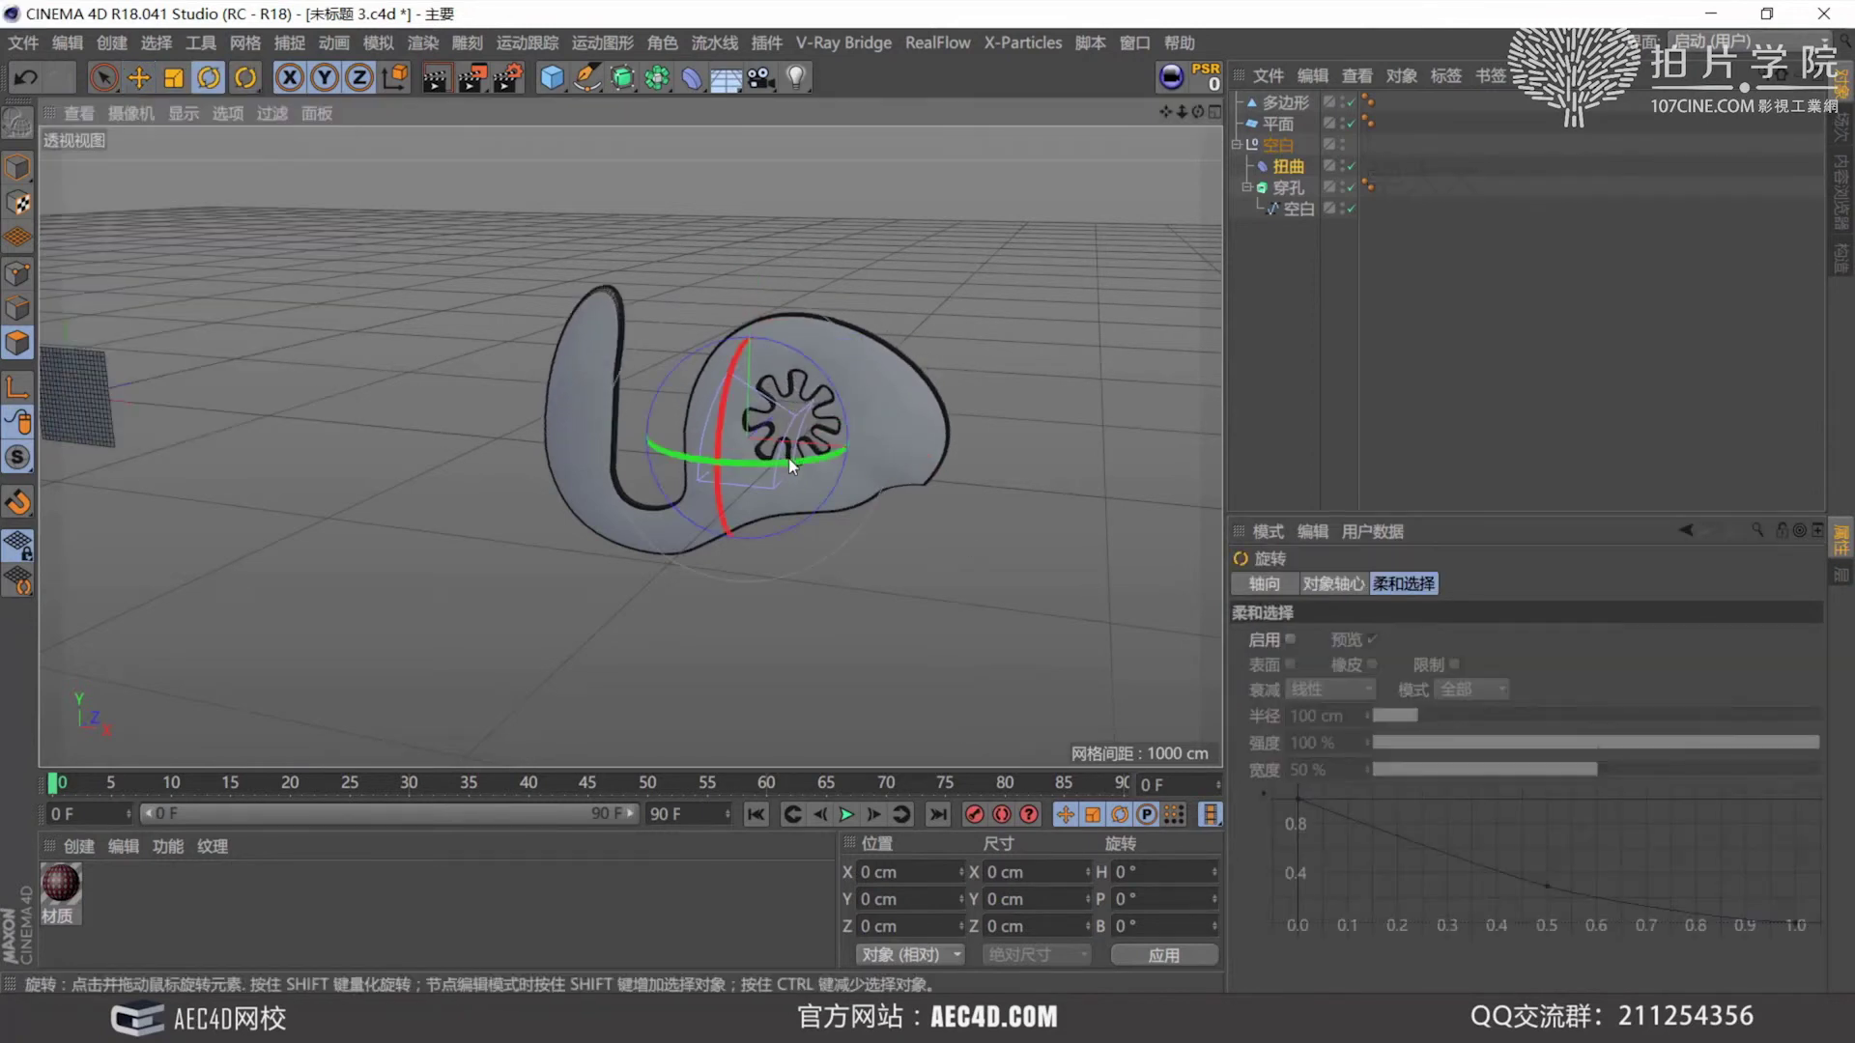
left_click_drag(788, 458, 578, 454)
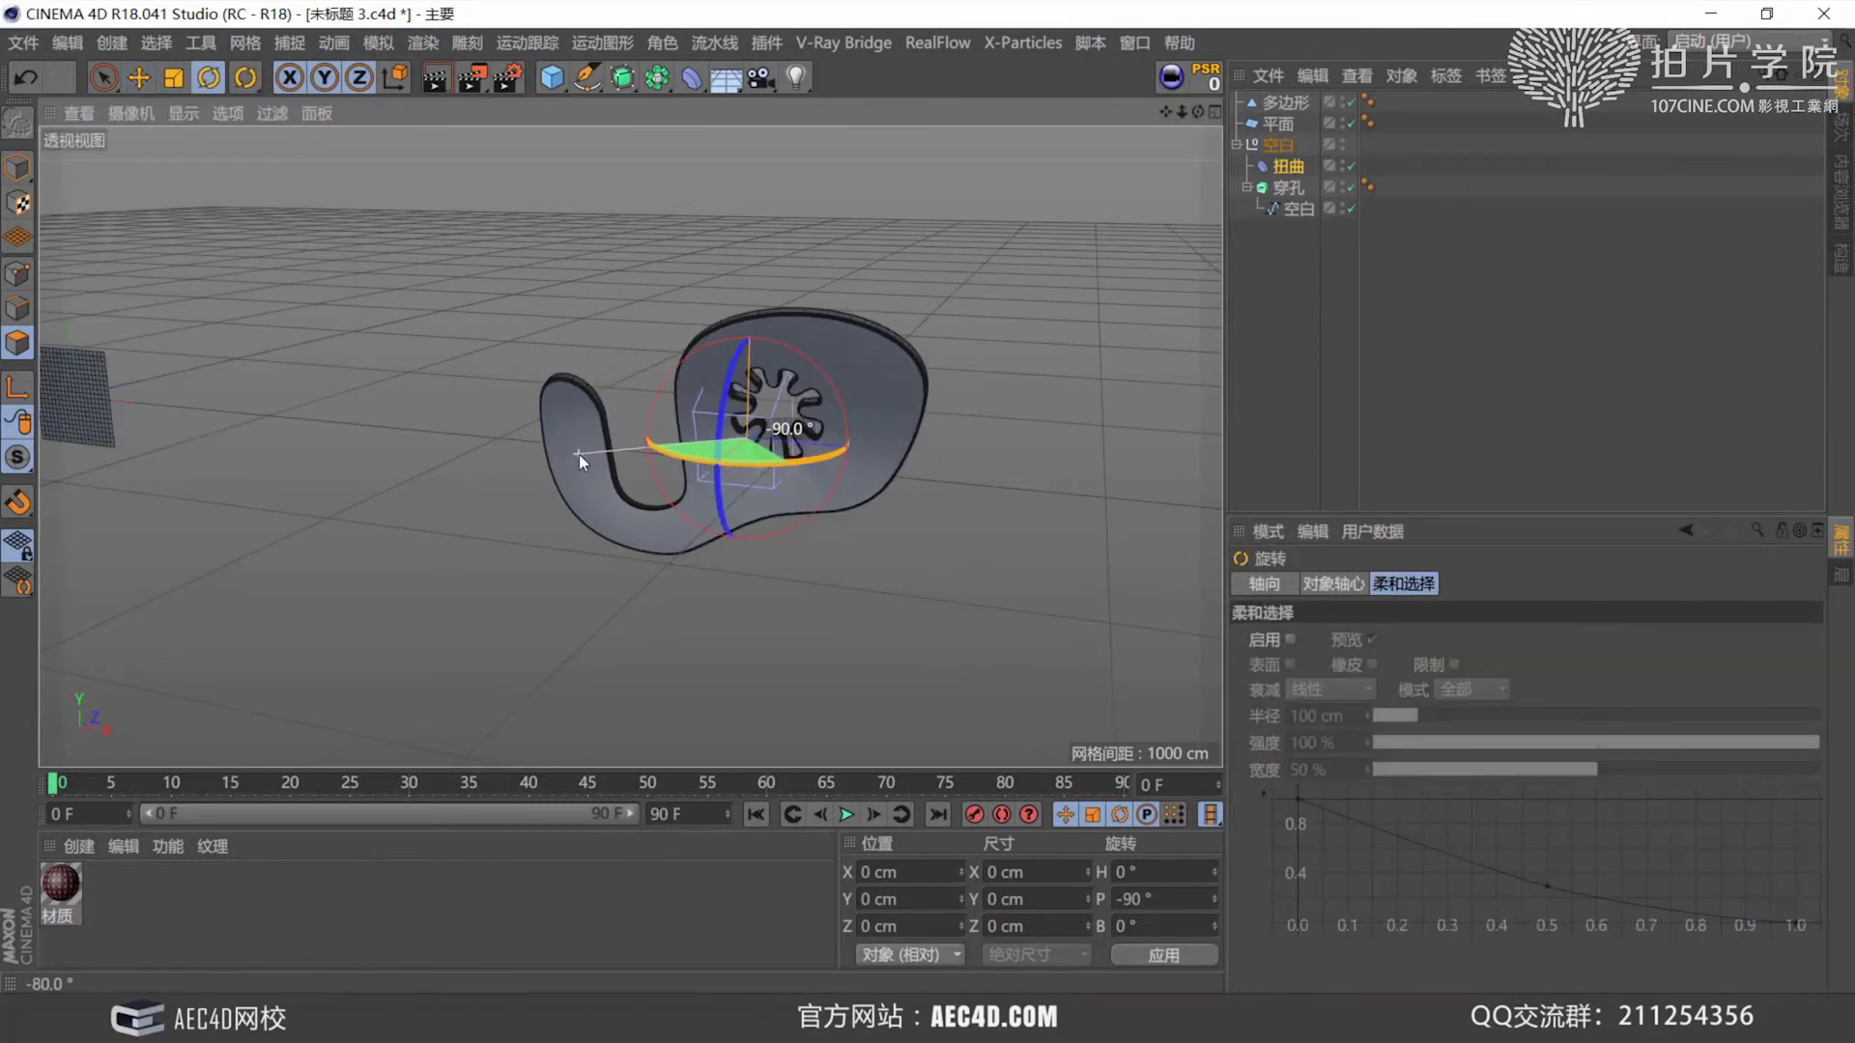
key("ctrl+z")
Enlarge the bend deformer's size to 404 × 938 × 1510 cm so its cage encloses the whole extrude.
left_click(1286, 172)
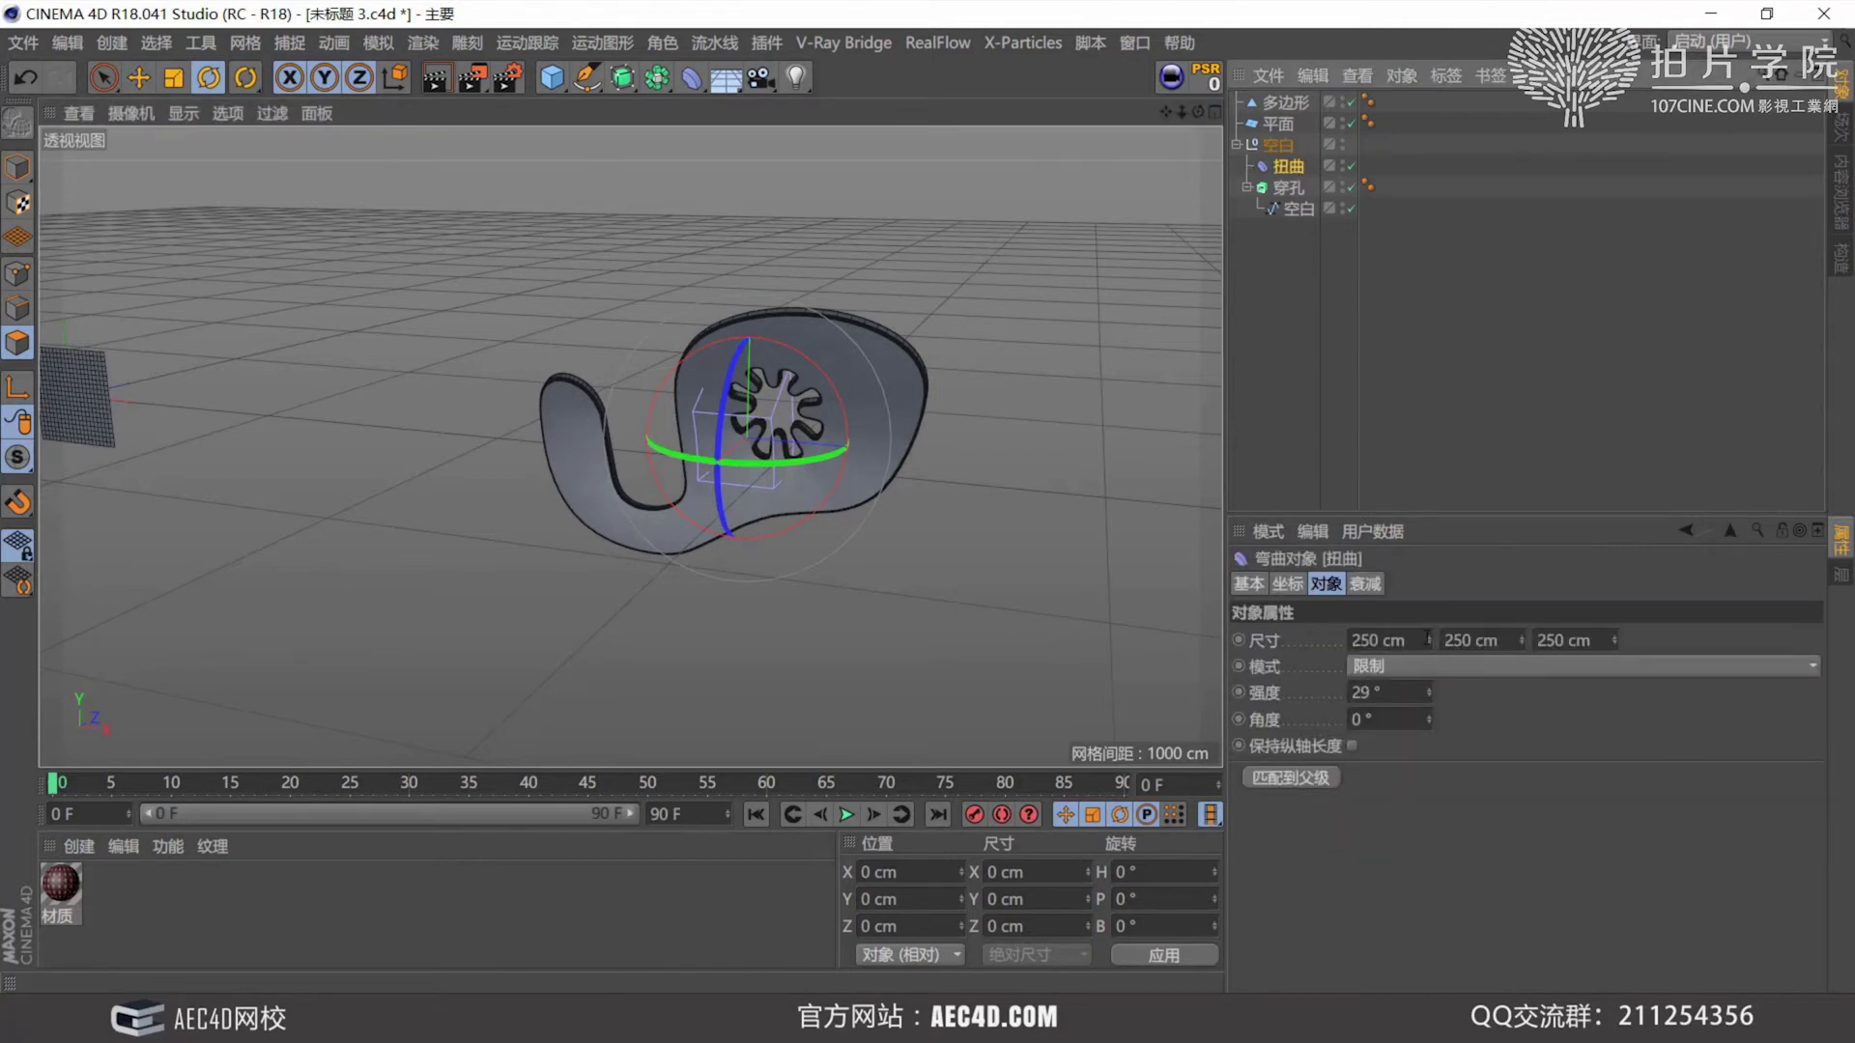
left_click_drag(1429, 641, 1429, 522)
left_click_drag(1484, 633, 1709, 640)
middle_click_drag(839, 533, 918, 539, "alt")
left_click_drag(918, 539, 916, 475, "alt")
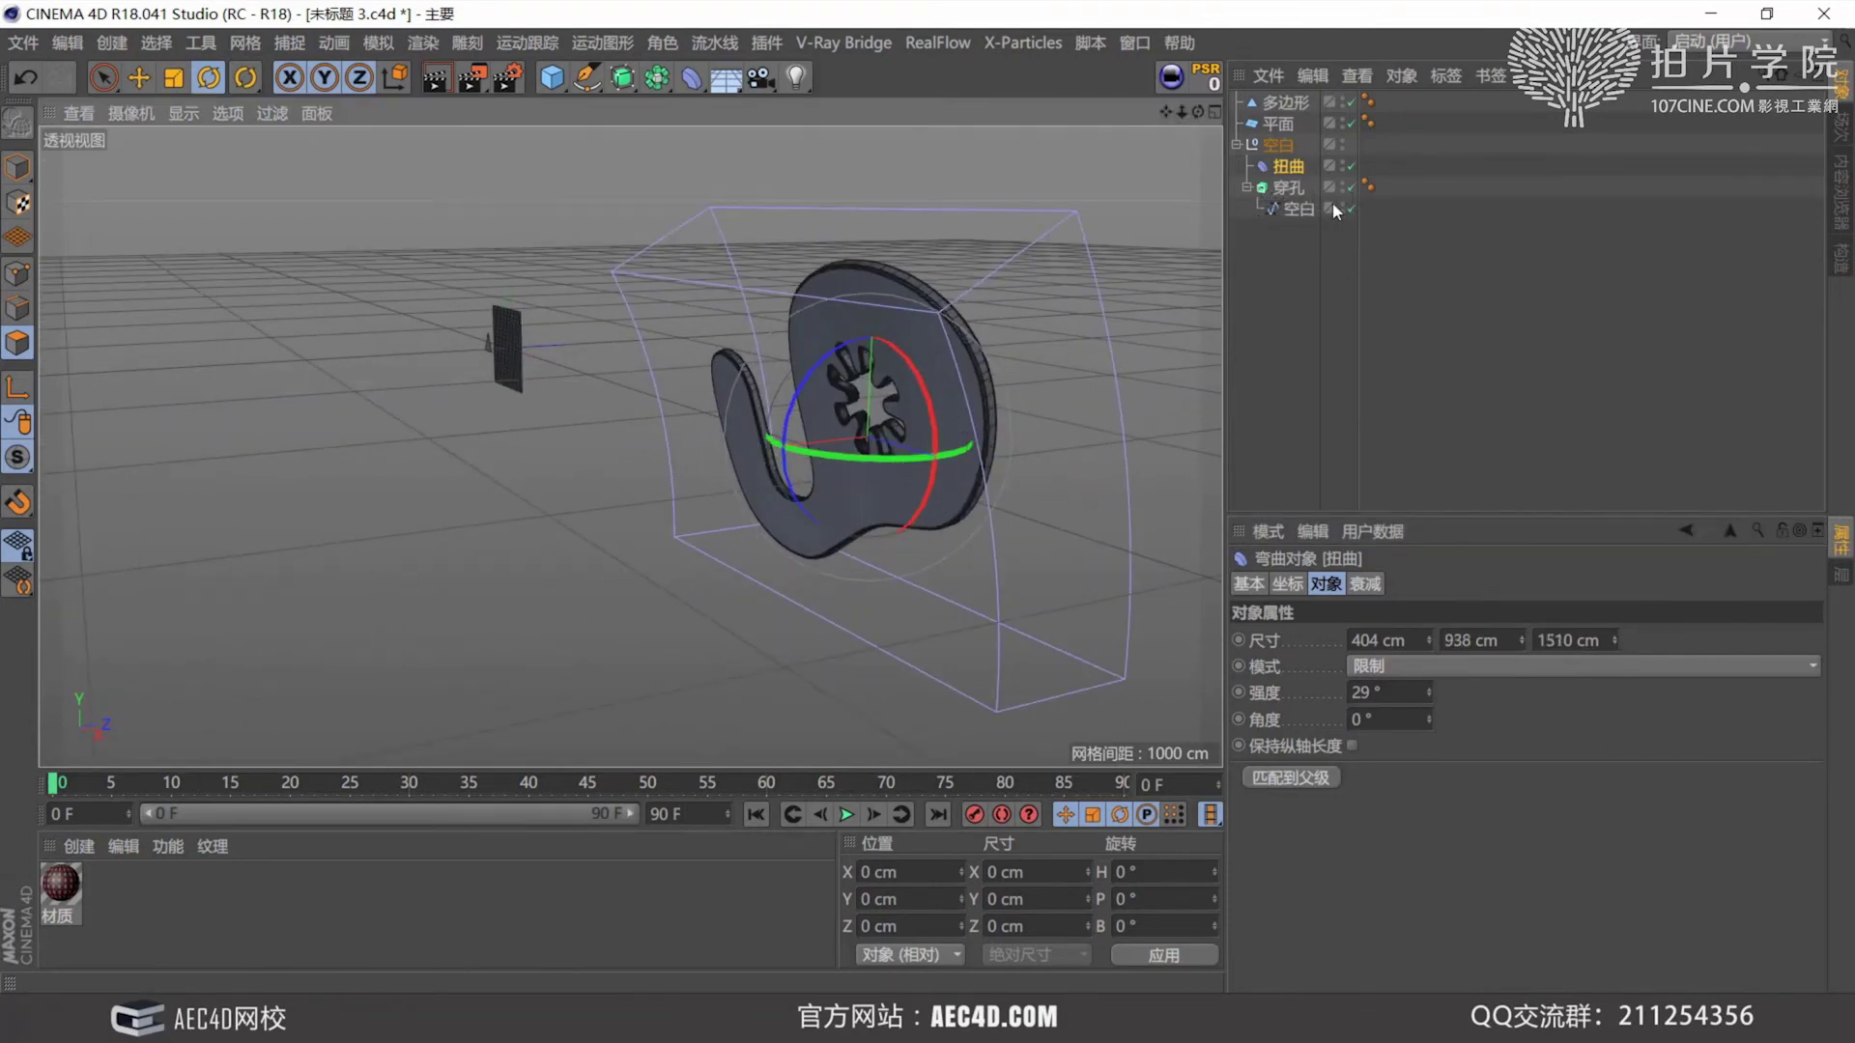
Raise the bend strength to 197° and inspect the shading of the bent N-gon cap.
left_click(1410, 693)
left_click_drag(1429, 693, 1559, 692)
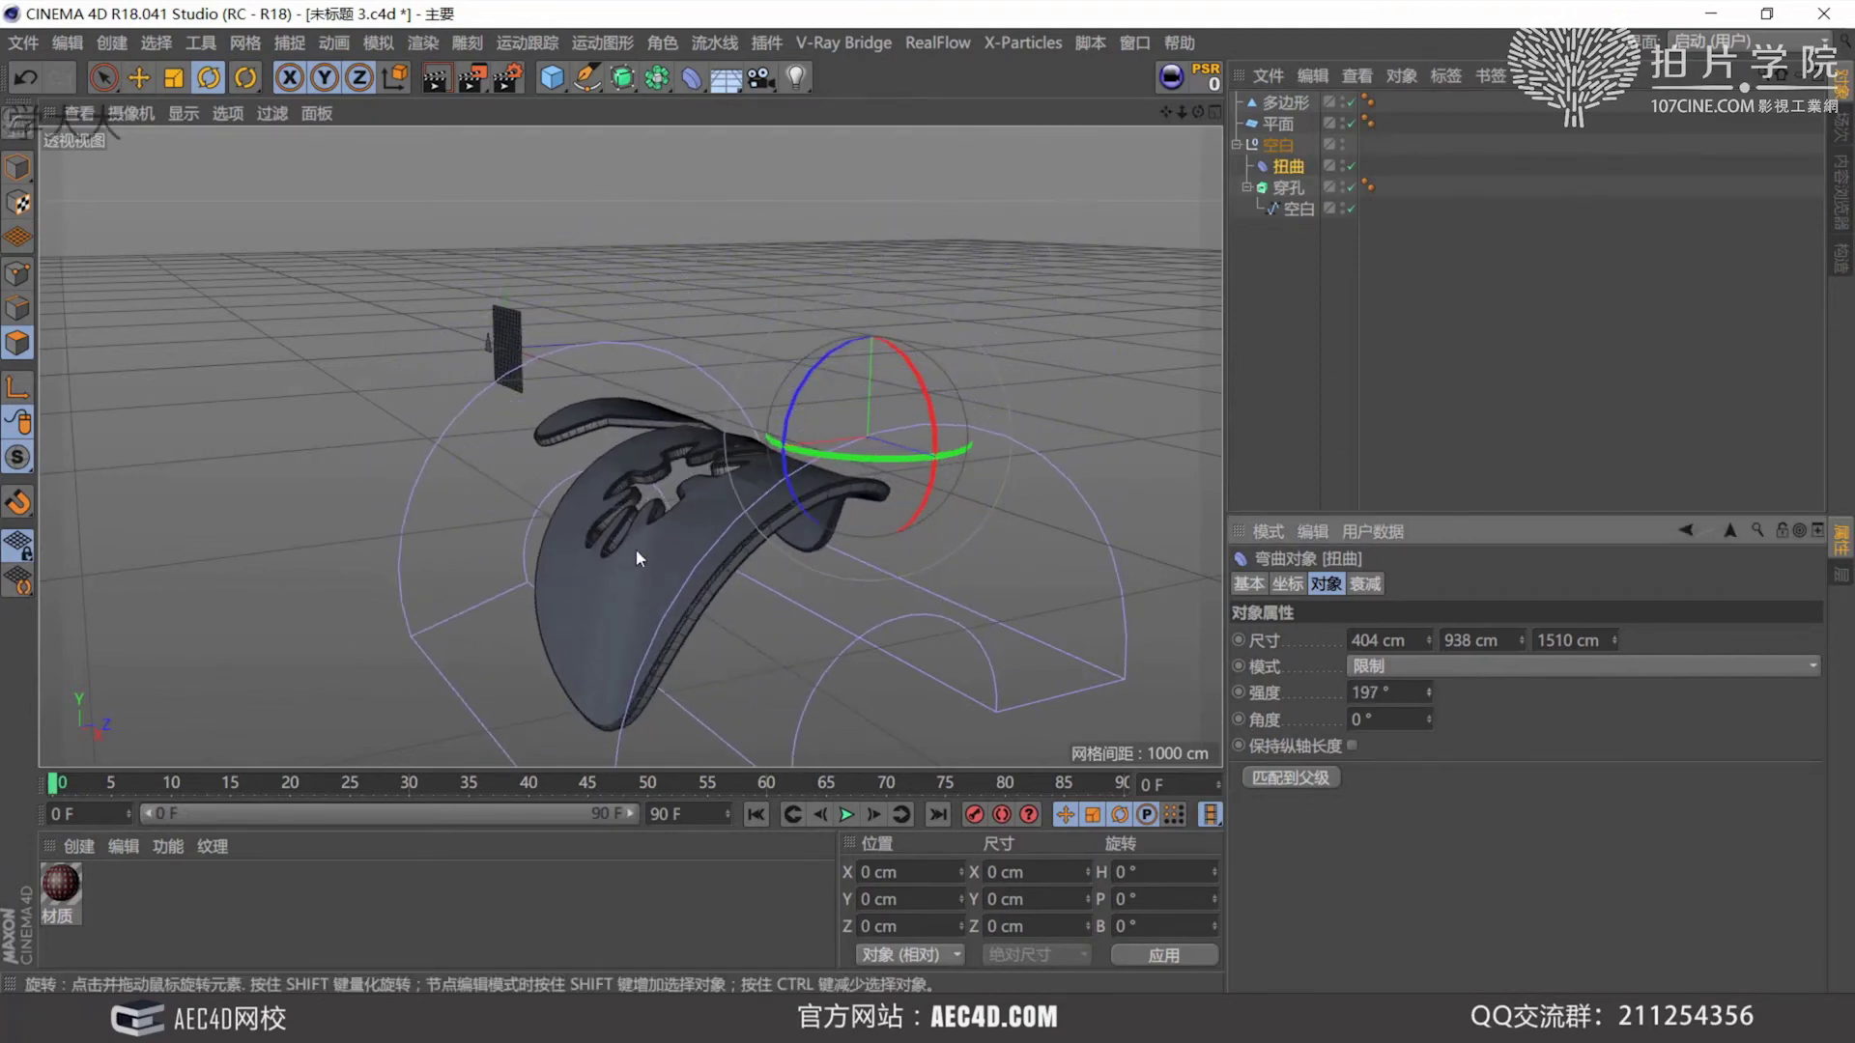
right_click_drag(634, 566, 663, 584, "alt")
left_click_drag(663, 584, 676, 454, "alt")
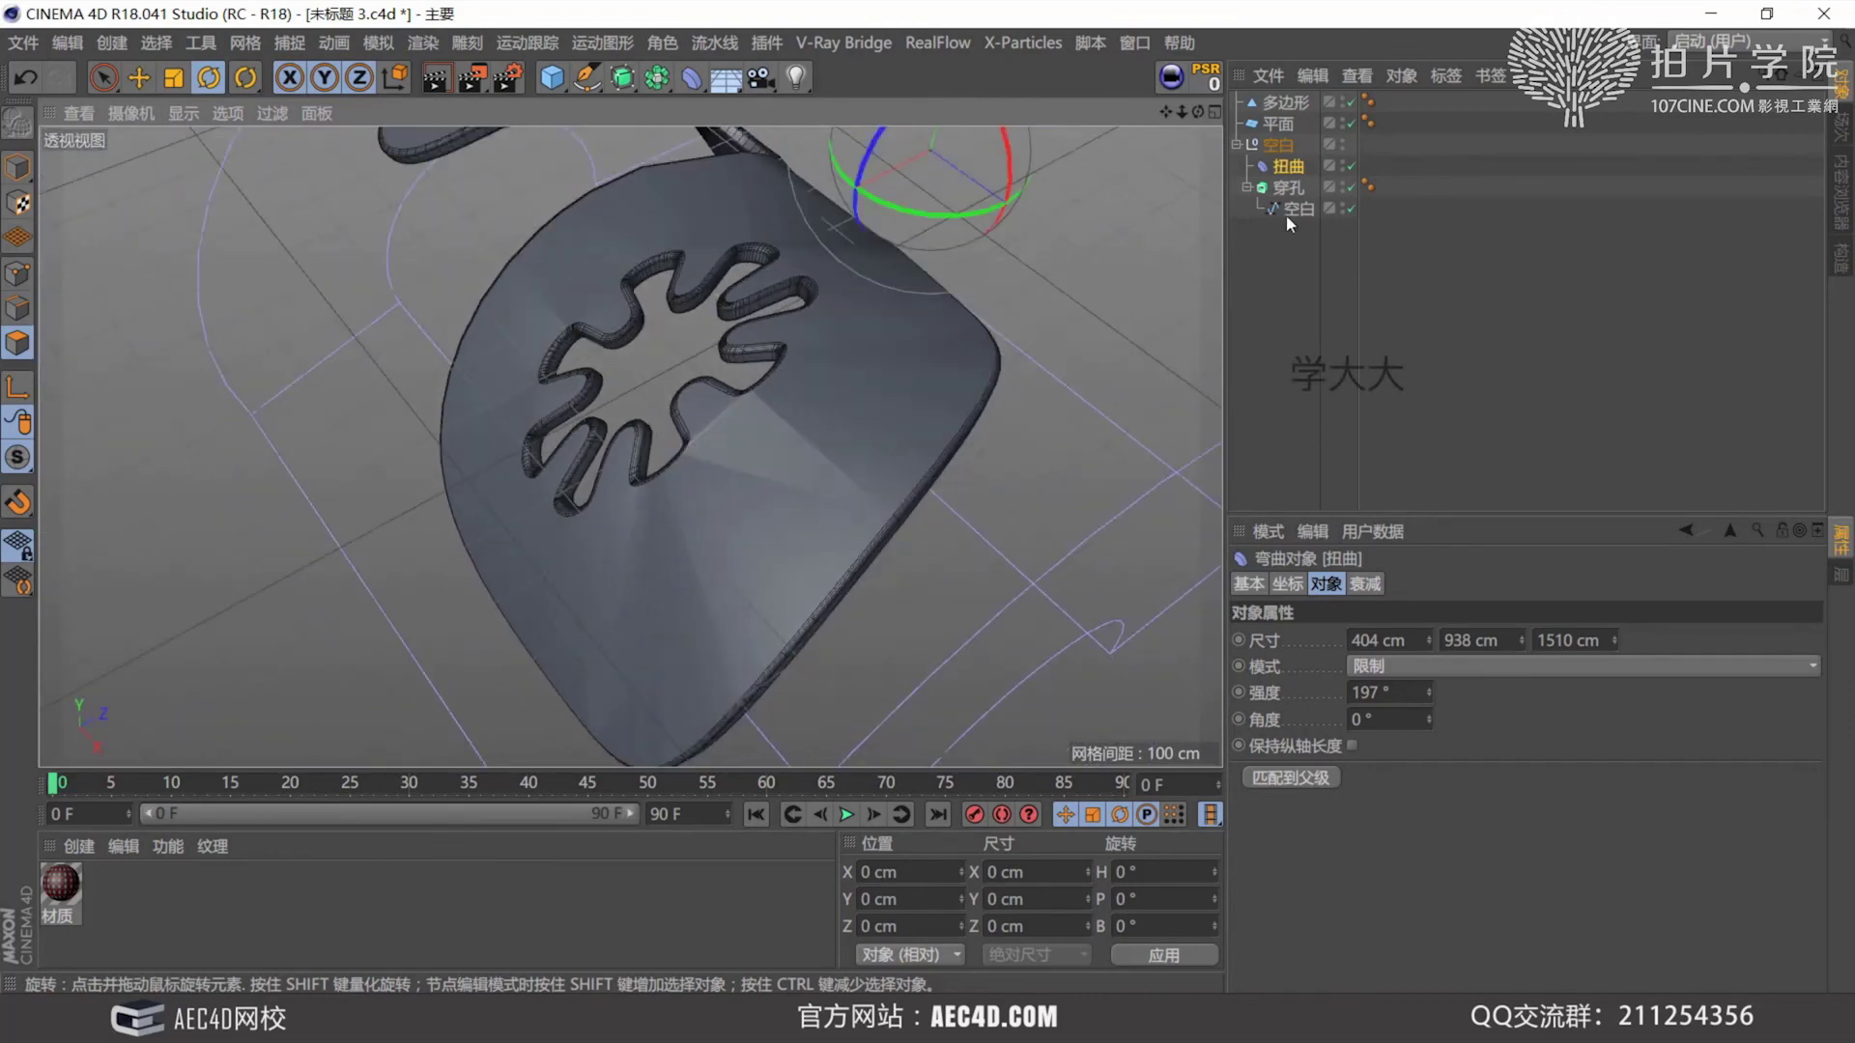
Set the 穿孔 extrude's cap type to quadrangles (四边形) and check the bent surface in the mesh and render preview.
left_click(1293, 187)
scroll(1370, 820, "down", 3)
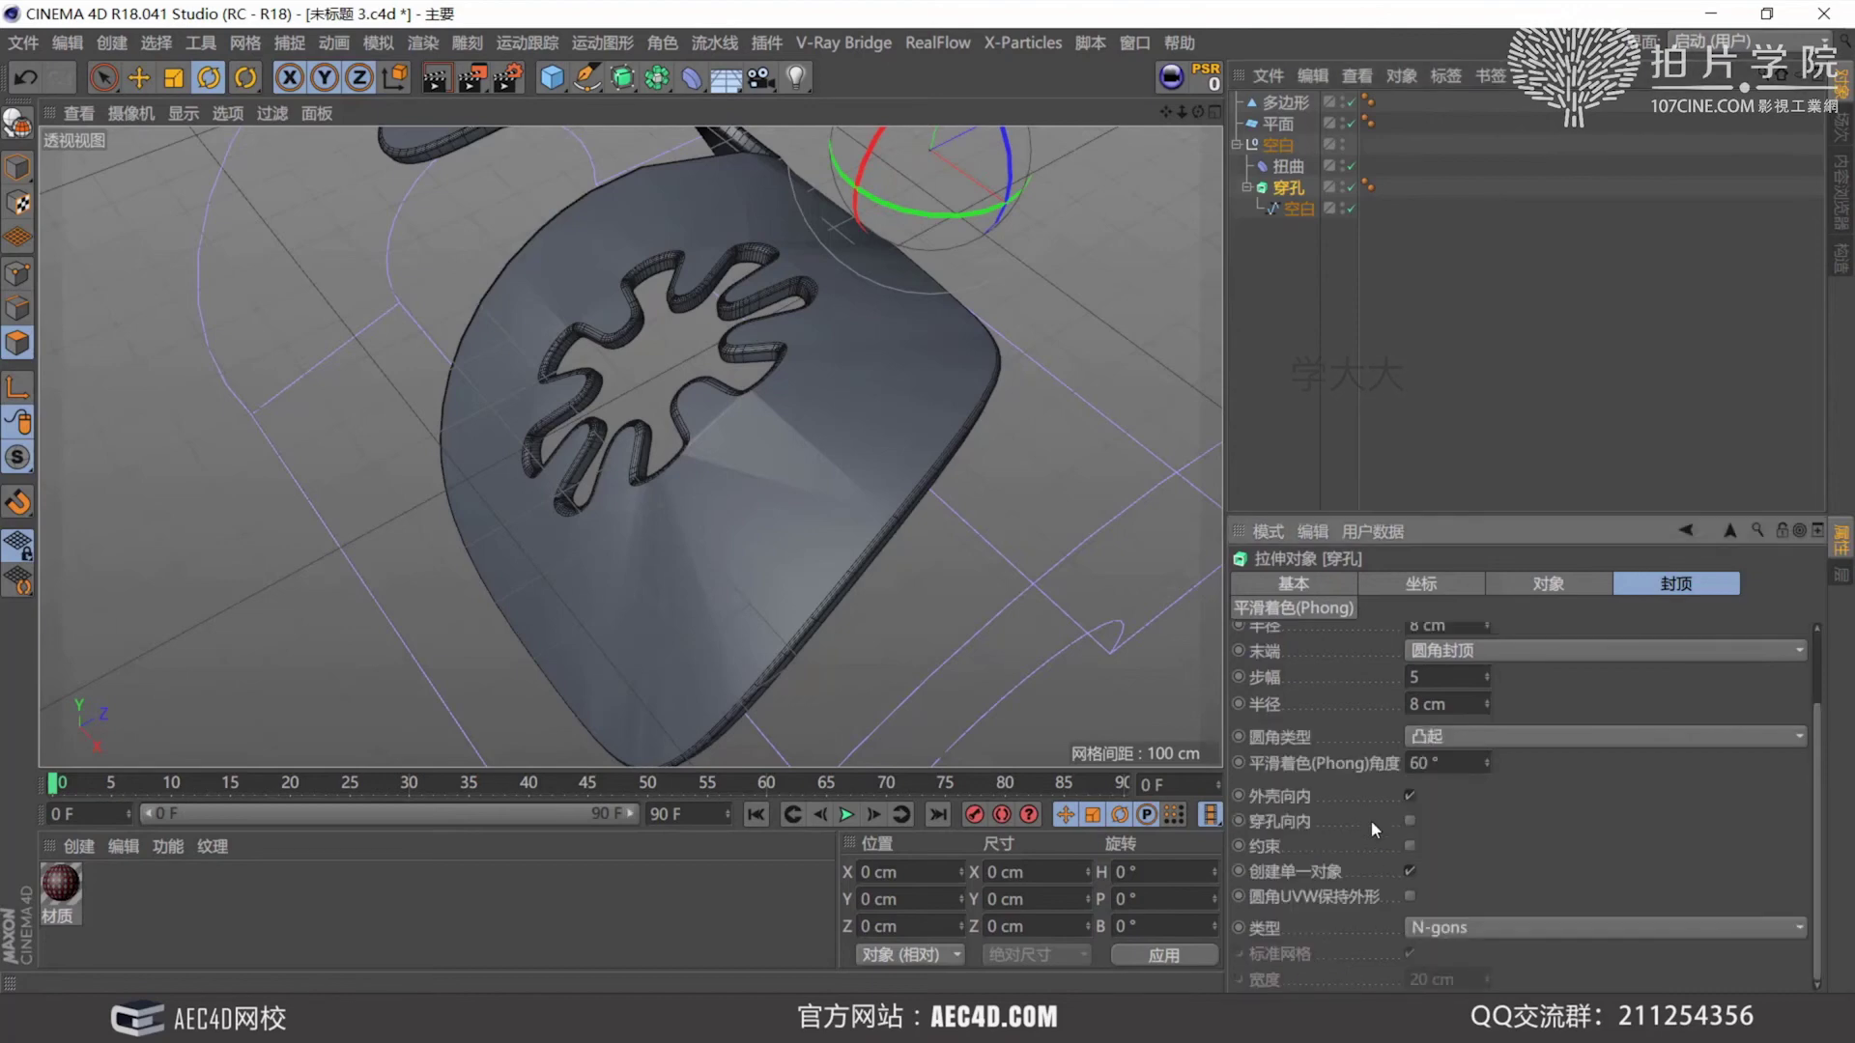
left_click(1452, 930)
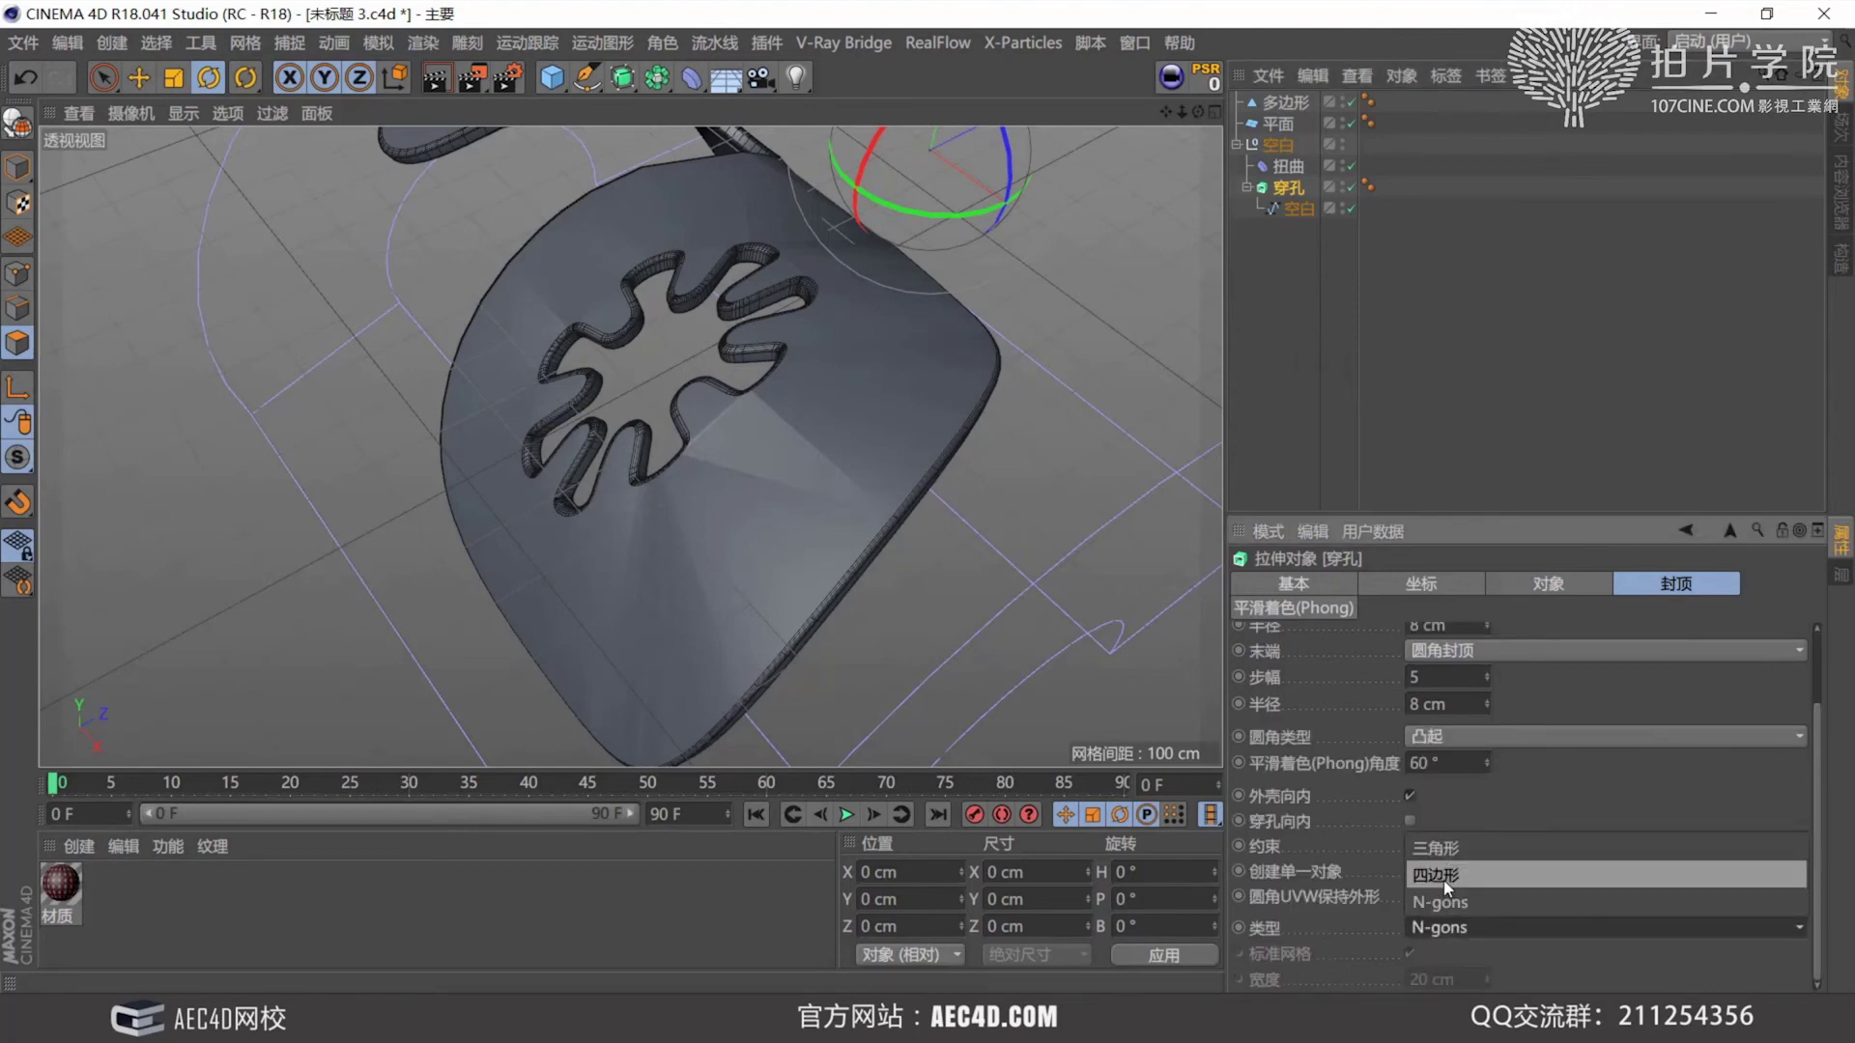
left_click(1443, 876)
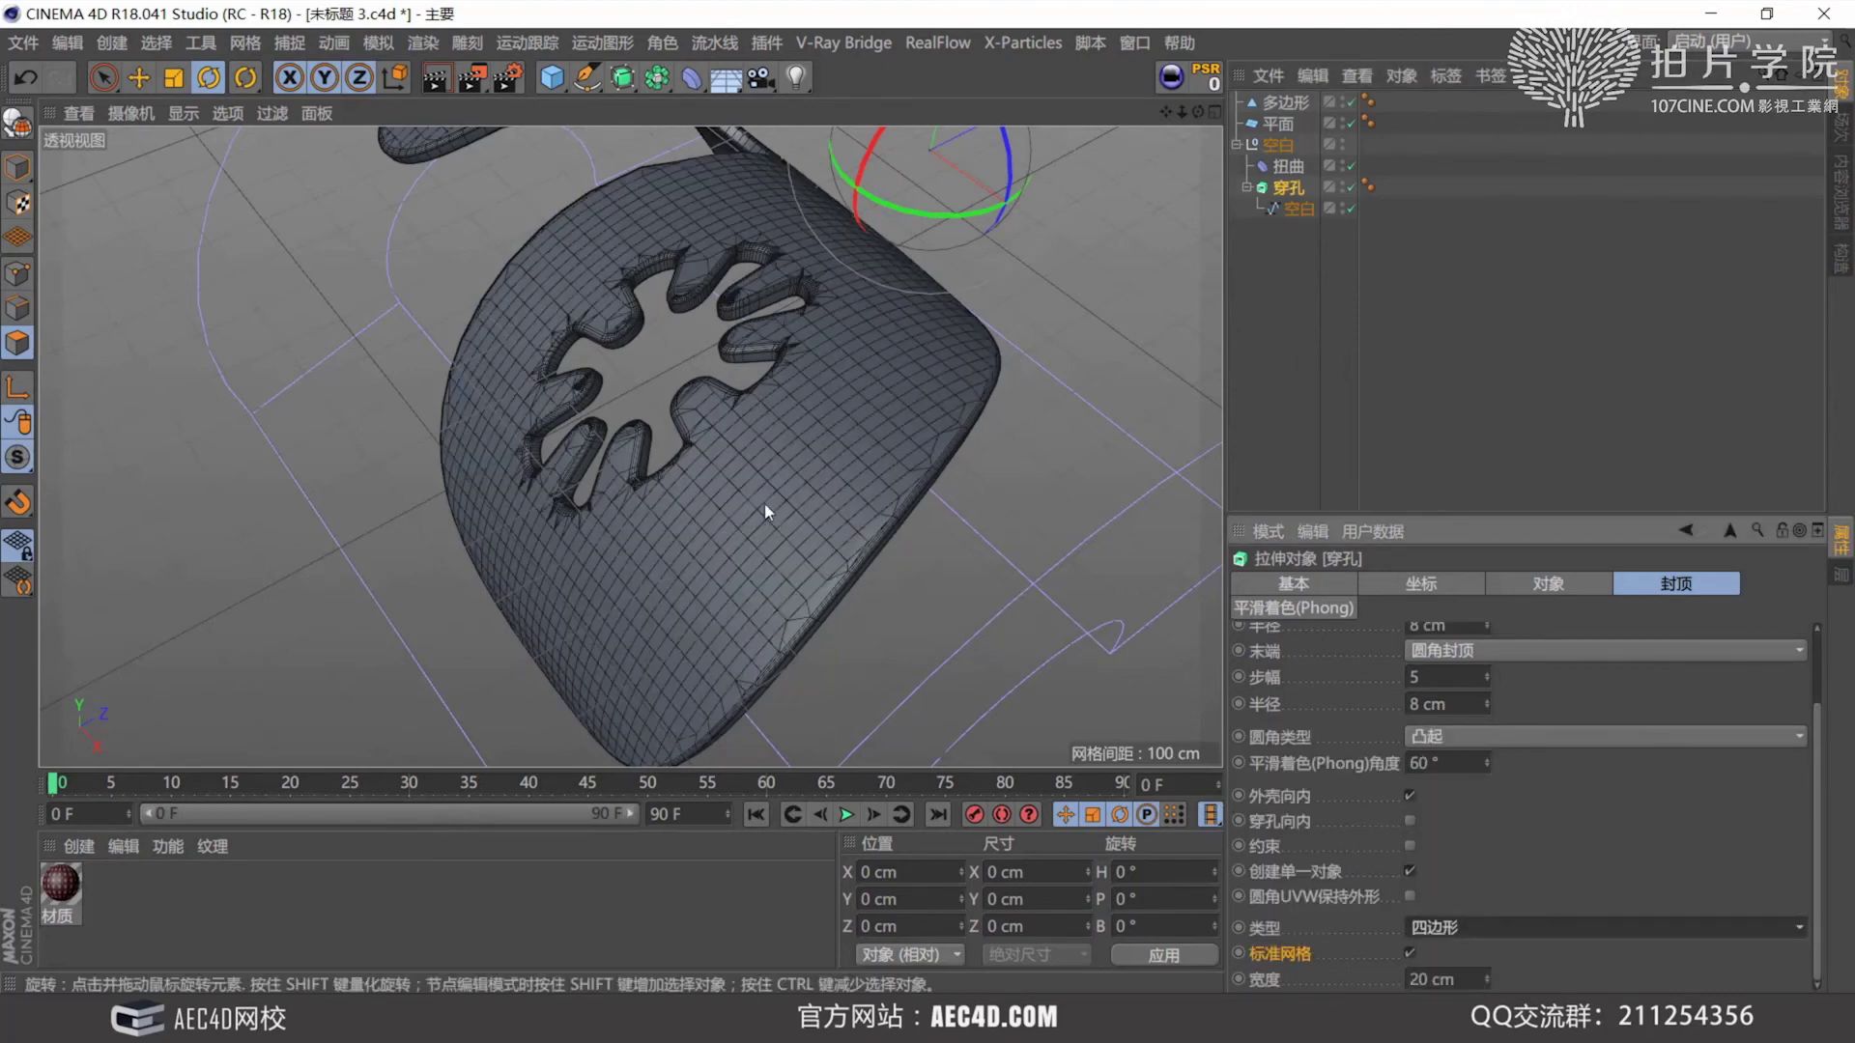
mouse_move(765, 512)
left_mouse_down("alt")
mouse_move(838, 500)
mouse_move(762, 467)
mouse_move(788, 490)
left_mouse_up("alt")
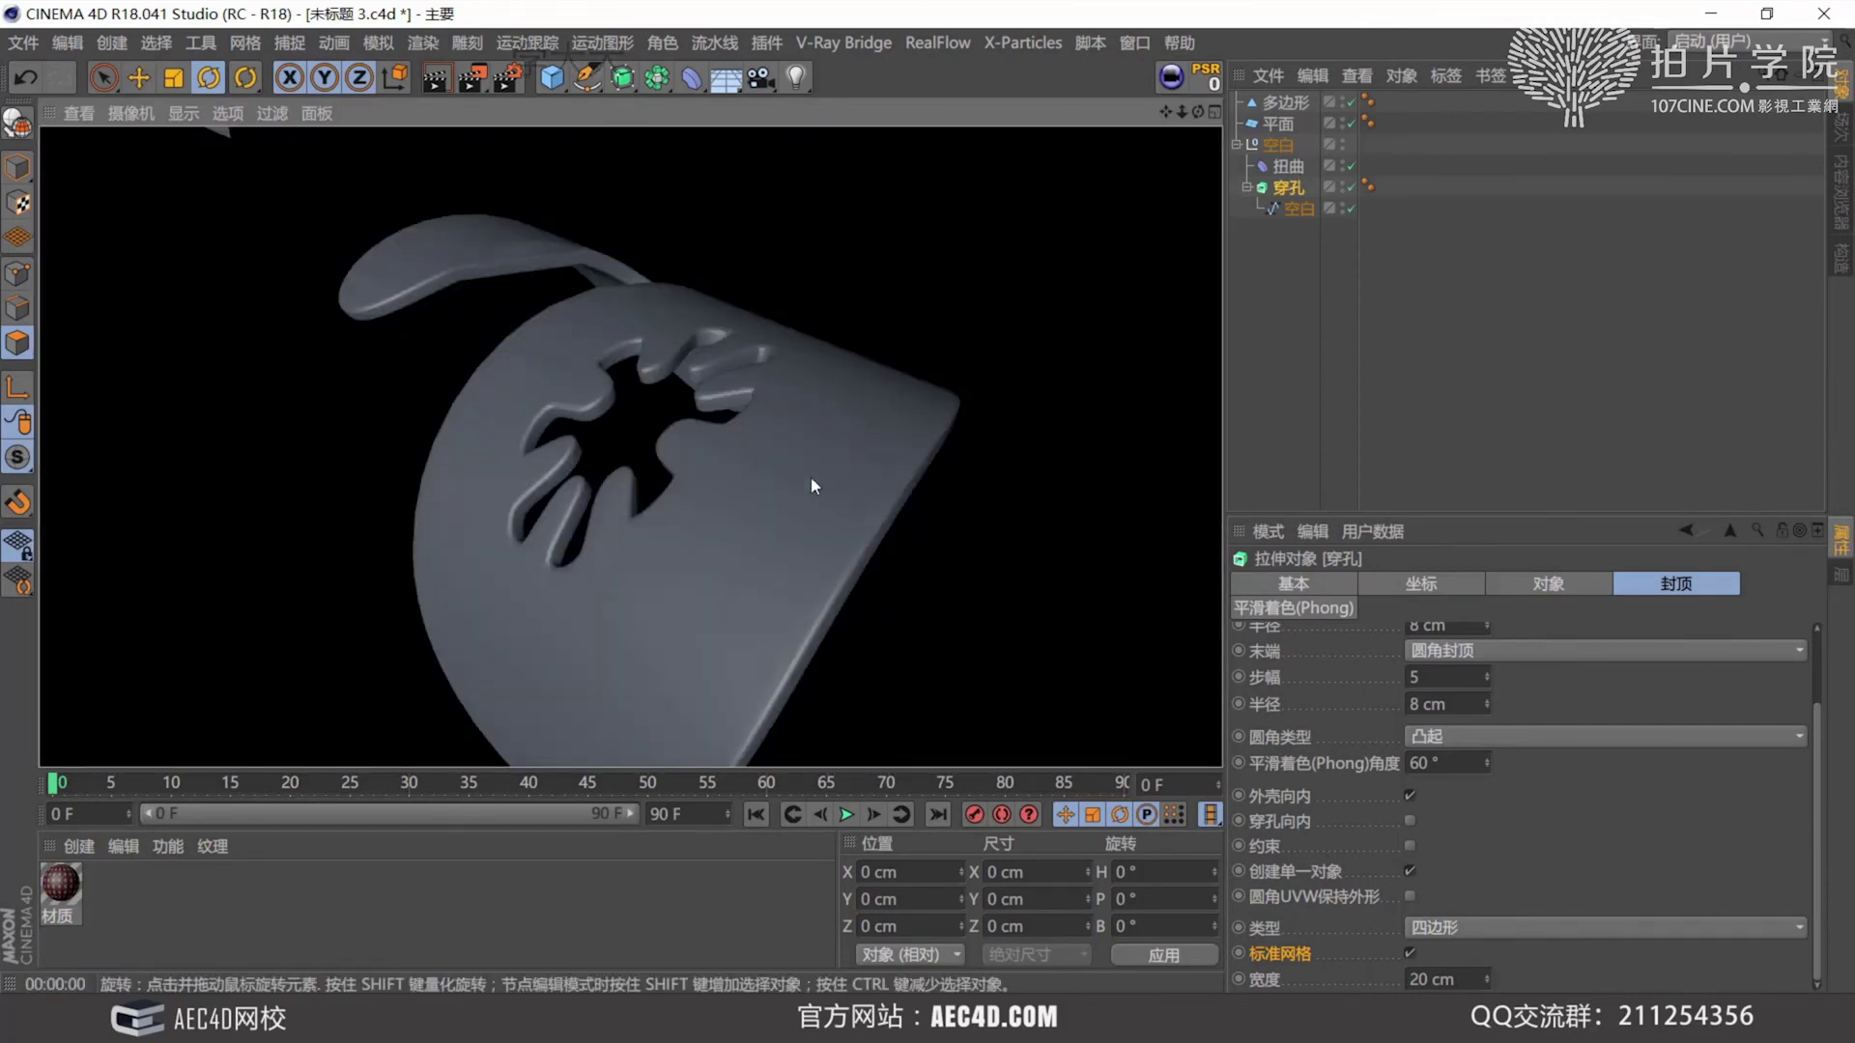
left_click_drag(755, 513, 964, 623, "alt")
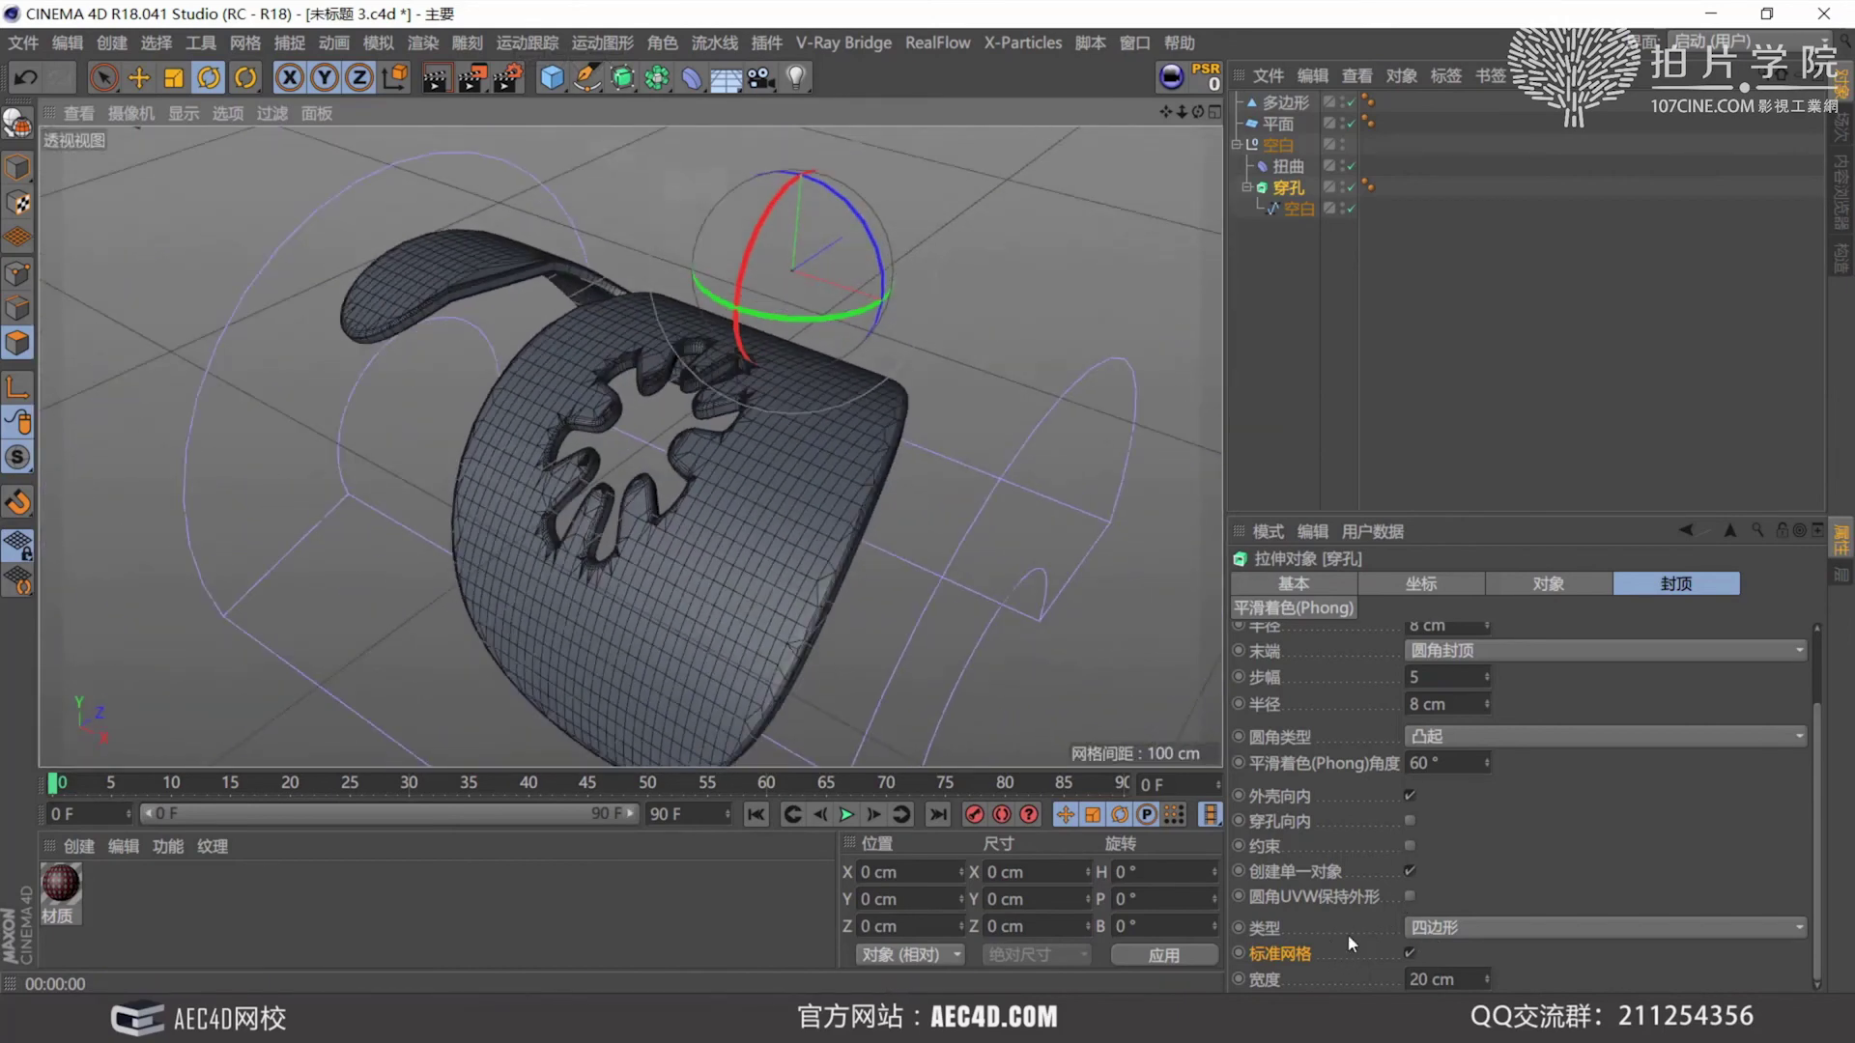
Open the cap type choices for the 穿孔 extrude.
left_click(1429, 925)
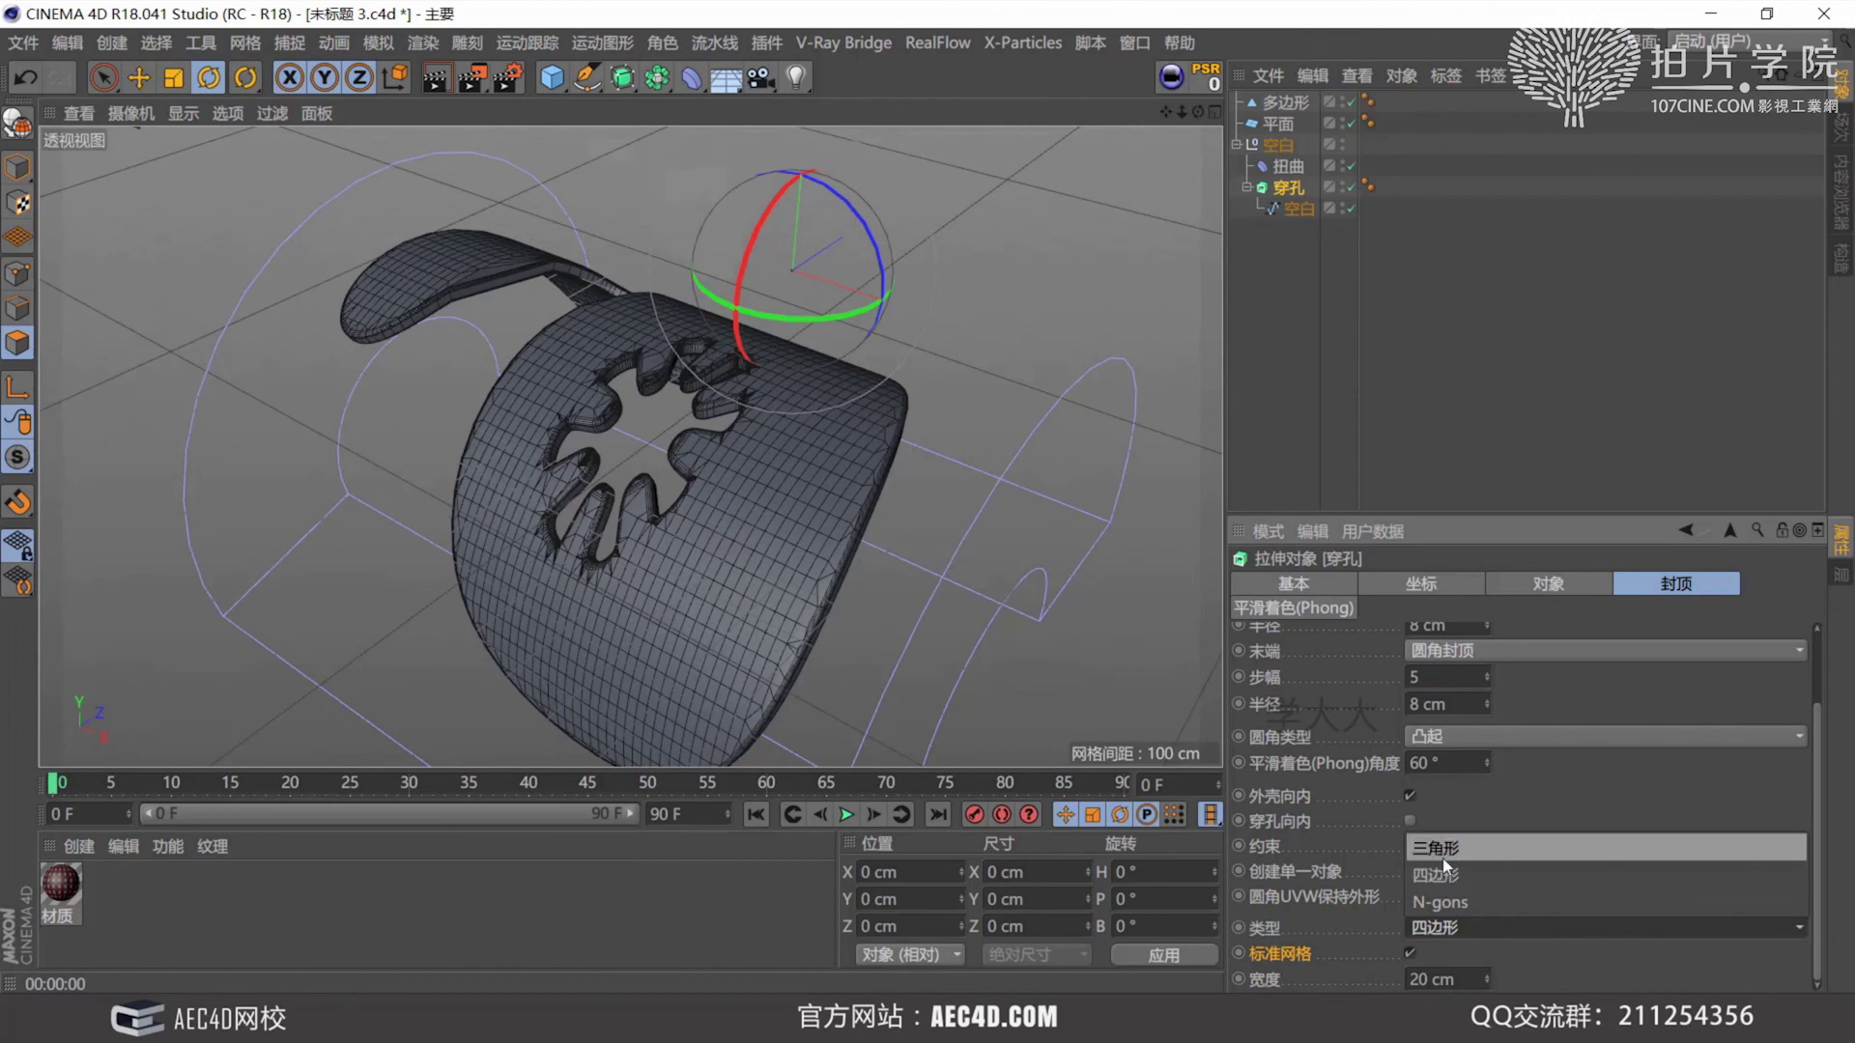